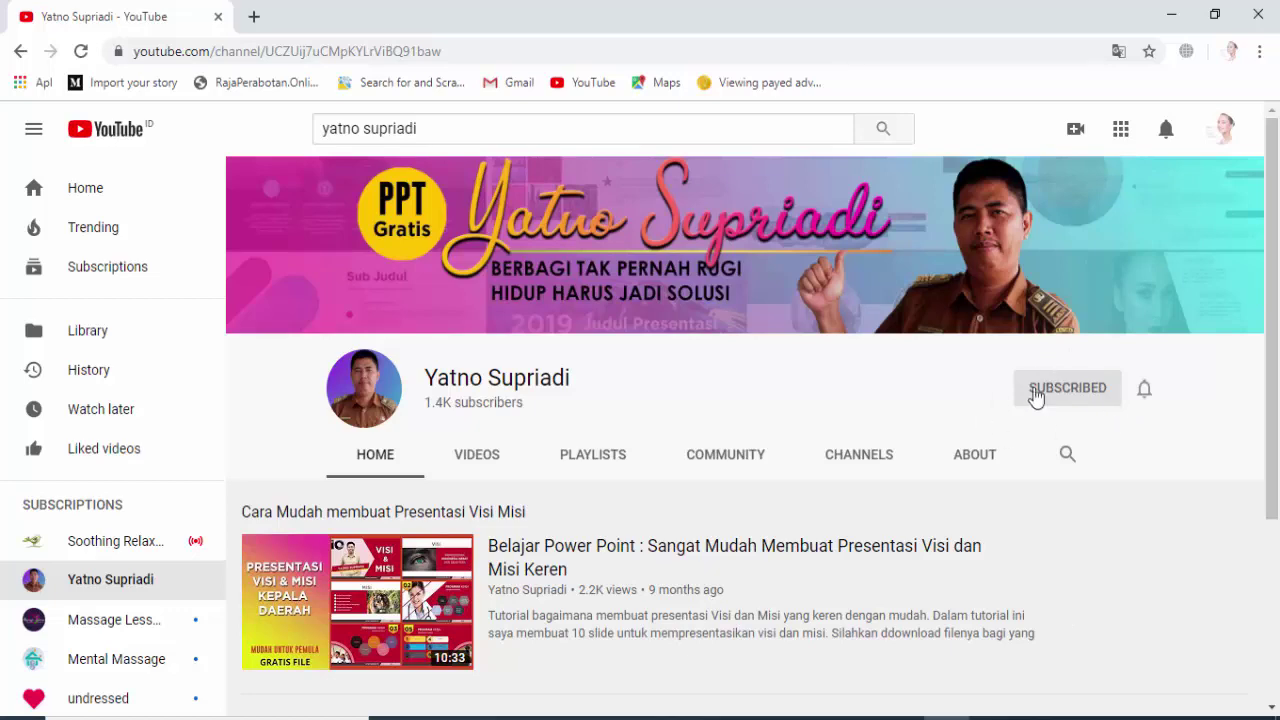
- Scroll through the channel's VIDEOS uploads list, then return to the TUGAS AKHIR 1 deck
{"action": "scroll", "coordinate": [928, 416], "scroll_direction": "down", "scroll_amount": 3}
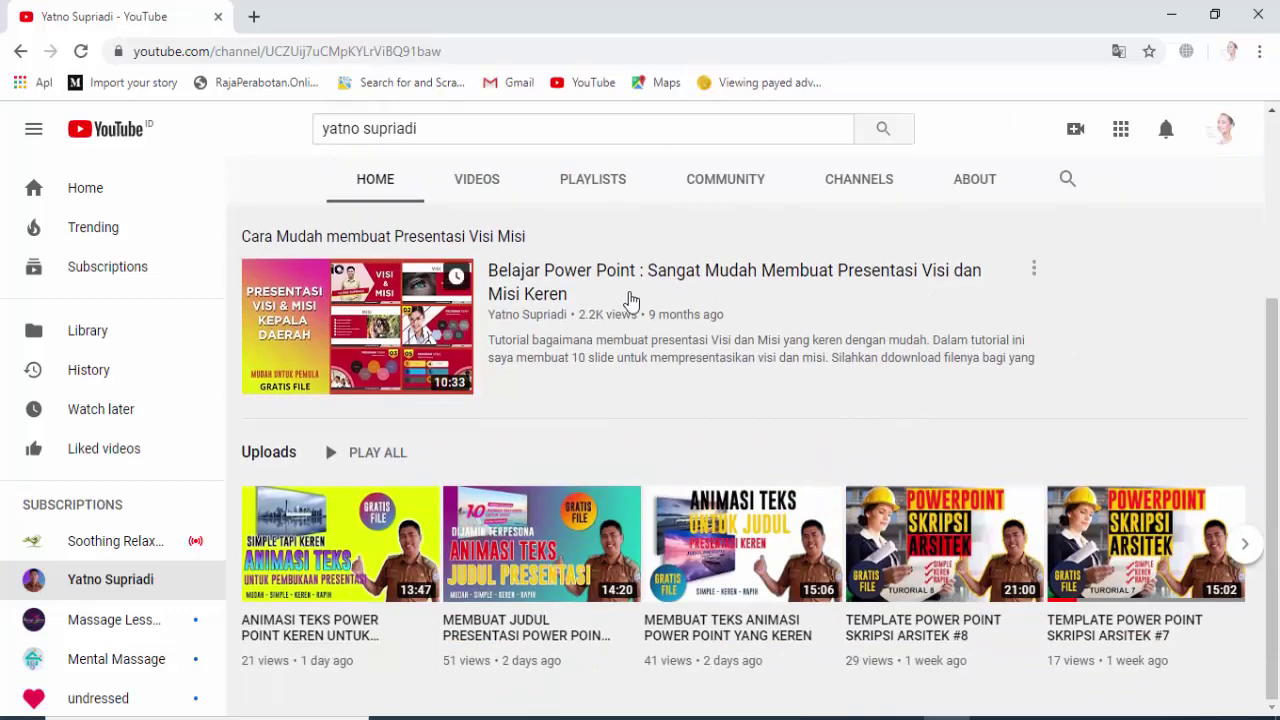
{"action": "left_click", "coordinate": [470, 186]}
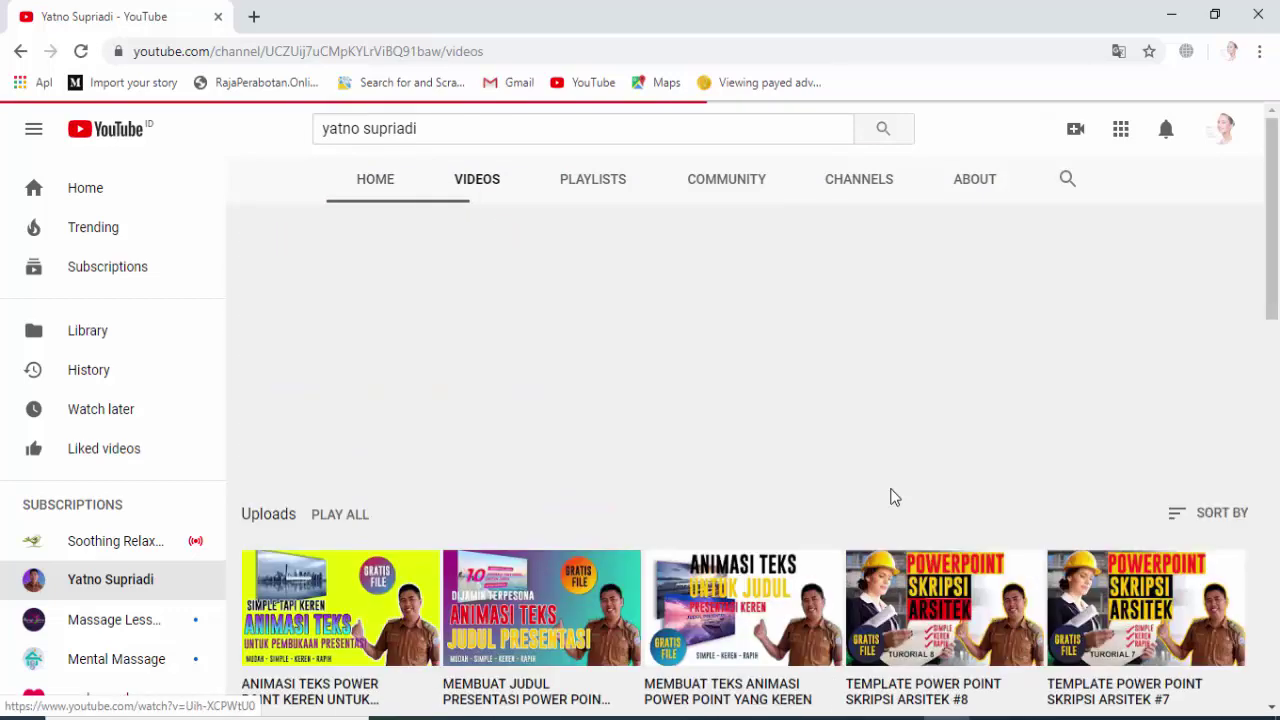
{"action": "scroll", "coordinate": [1000, 498], "scroll_direction": "down", "scroll_amount": 2}
{"action": "scroll", "coordinate": [995, 500], "scroll_direction": "down", "scroll_amount": 1}
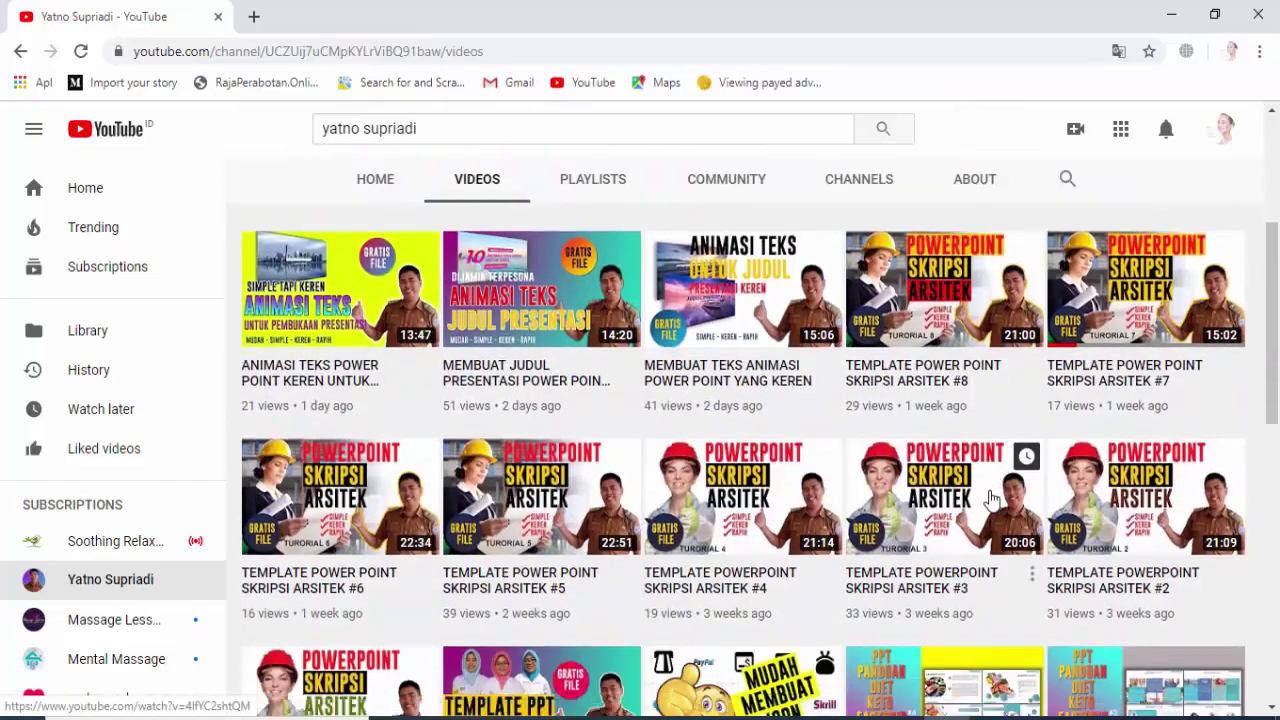
{"action": "scroll", "coordinate": [990, 500], "scroll_direction": "down", "scroll_amount": 2}
{"action": "scroll", "coordinate": [990, 500], "scroll_direction": "down", "scroll_amount": 3}
{"action": "scroll", "coordinate": [990, 498], "scroll_direction": "down", "scroll_amount": 3}
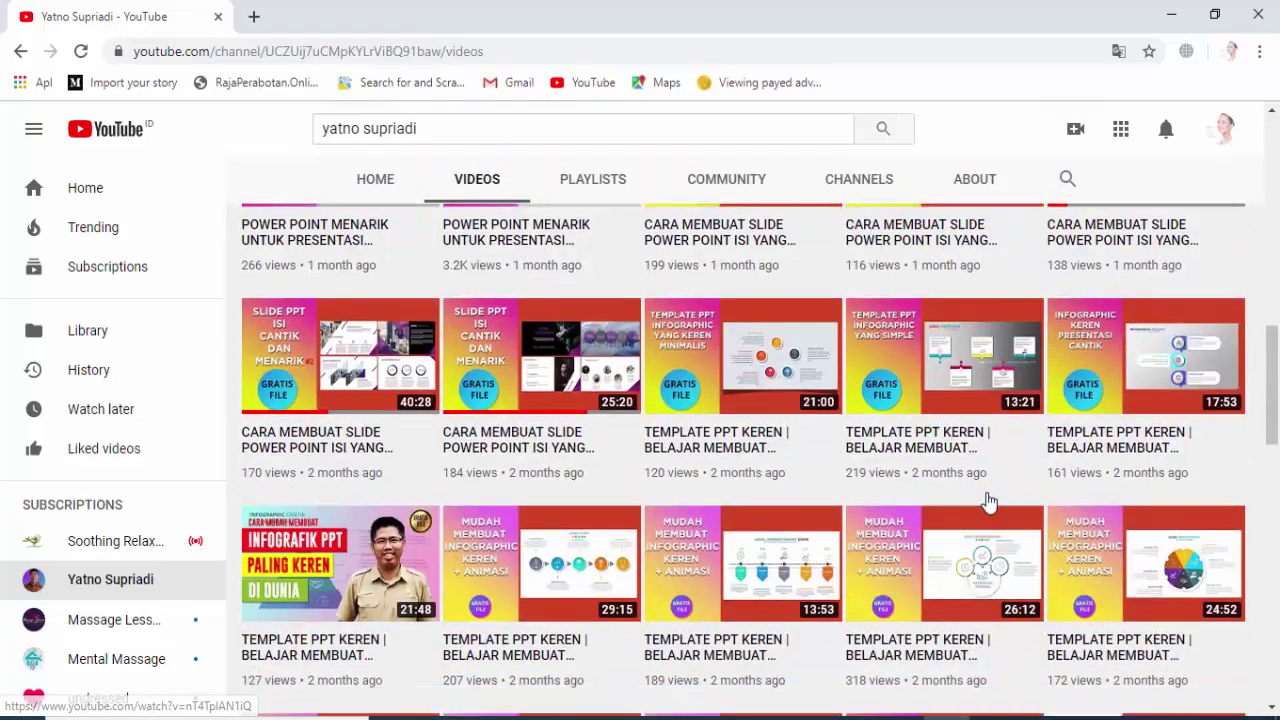
{"action": "key", "text": "alt+Tab"}
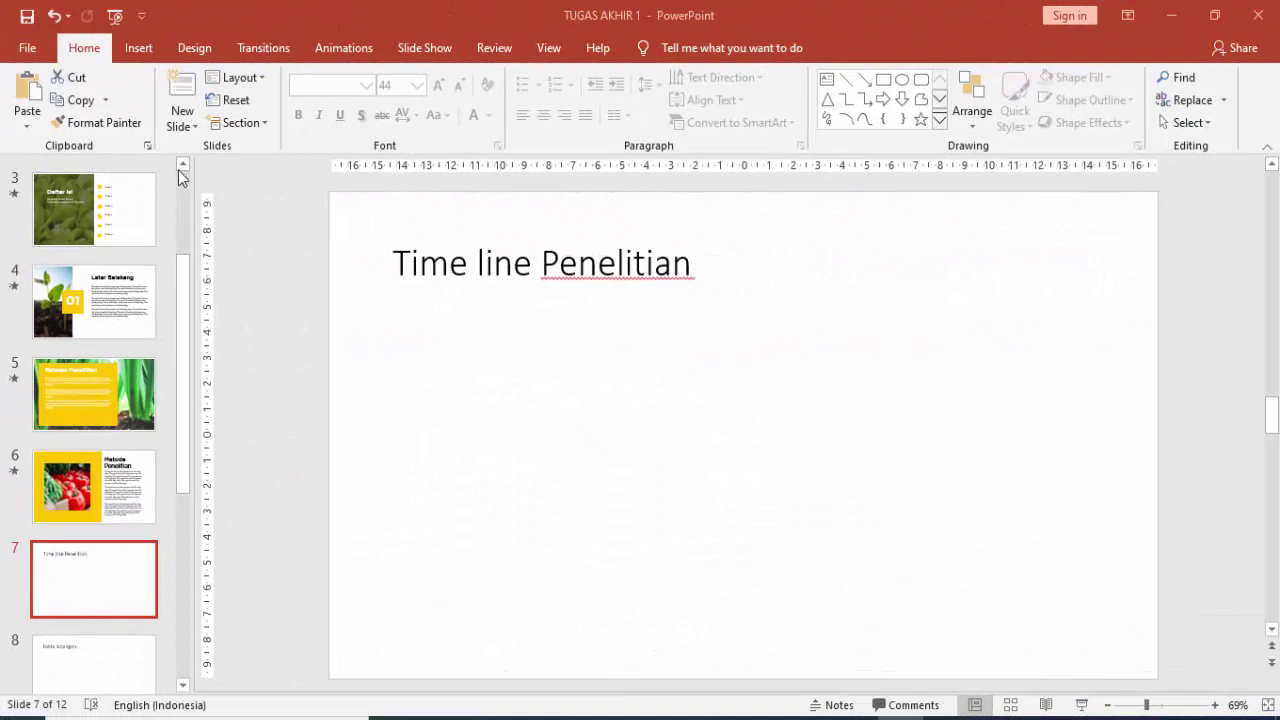
{"action": "scroll", "coordinate": [186, 205], "scroll_direction": "up", "scroll_amount": 3}
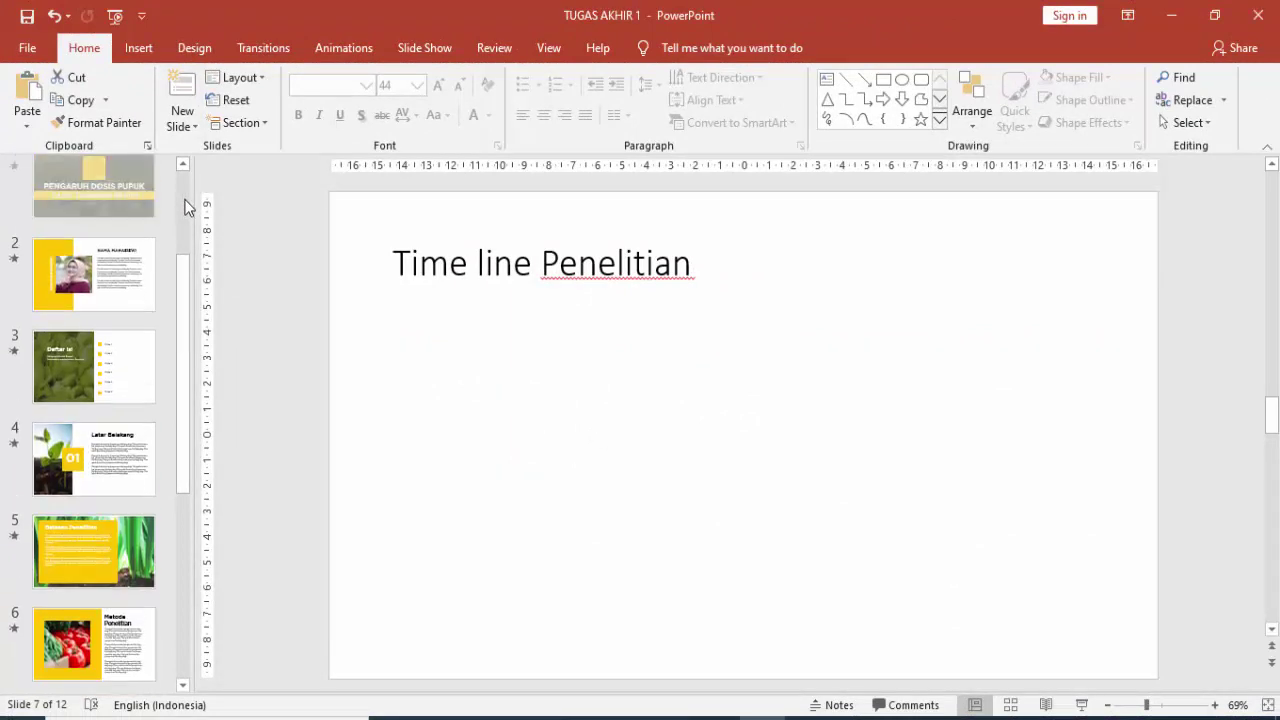
{"action": "scroll", "coordinate": [186, 205], "scroll_direction": "up", "scroll_amount": 2}
{"action": "left_click", "coordinate": [127, 222]}
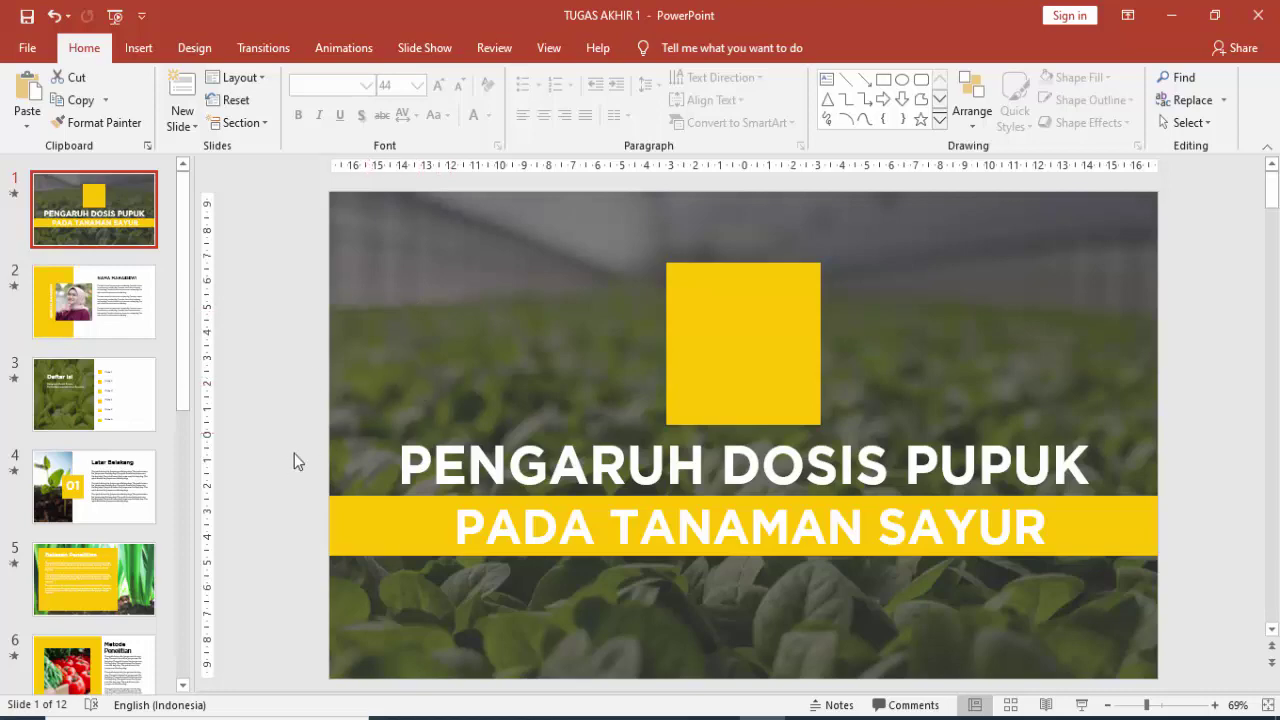
{"action": "left_click", "coordinate": [112, 306]}
{"action": "left_click", "coordinate": [124, 425]}
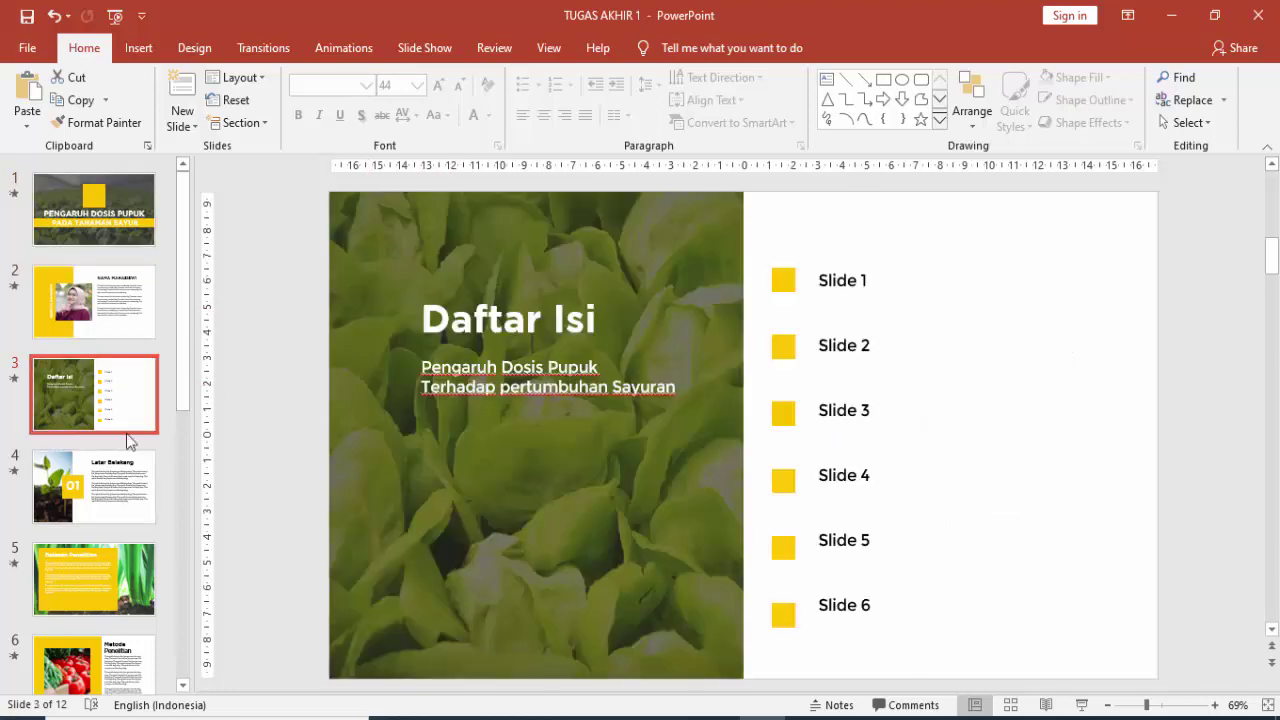
{"action": "left_click", "coordinate": [142, 508]}
{"action": "left_click", "coordinate": [148, 568]}
{"action": "left_click", "coordinate": [148, 658]}
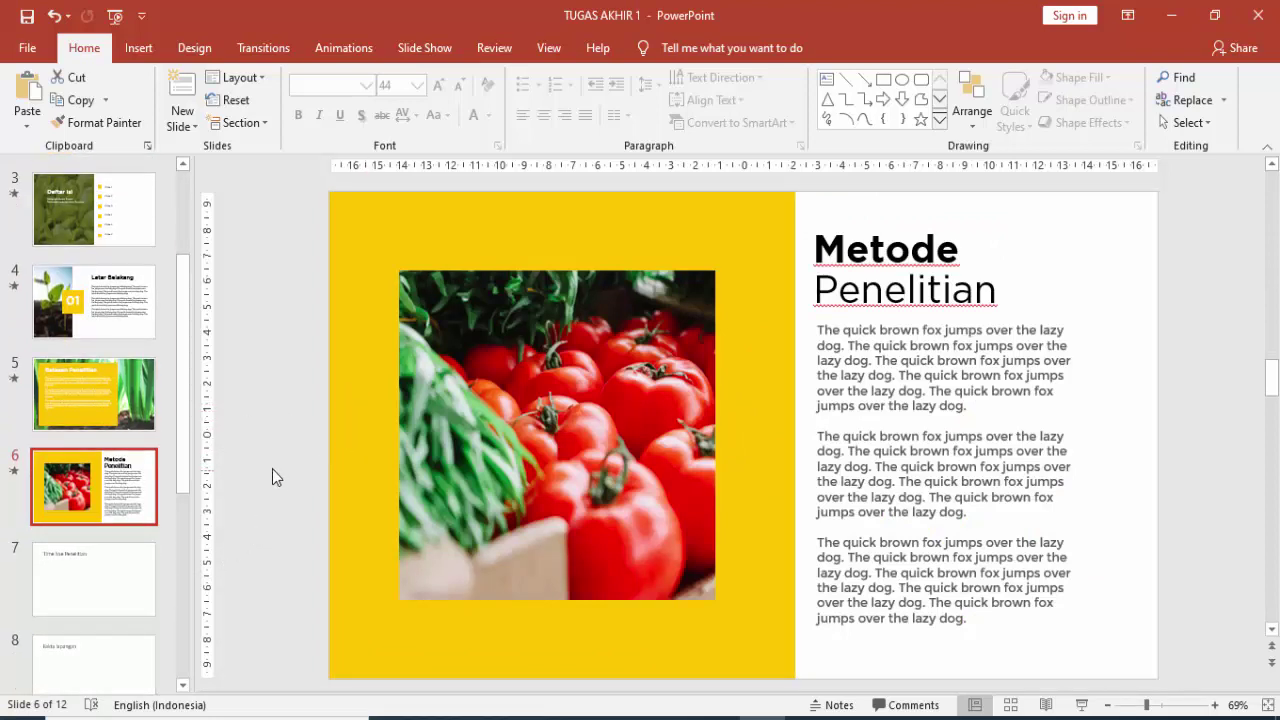
{"action": "left_click_drag", "start_coordinate": [180, 413], "coordinate": [182, 425]}
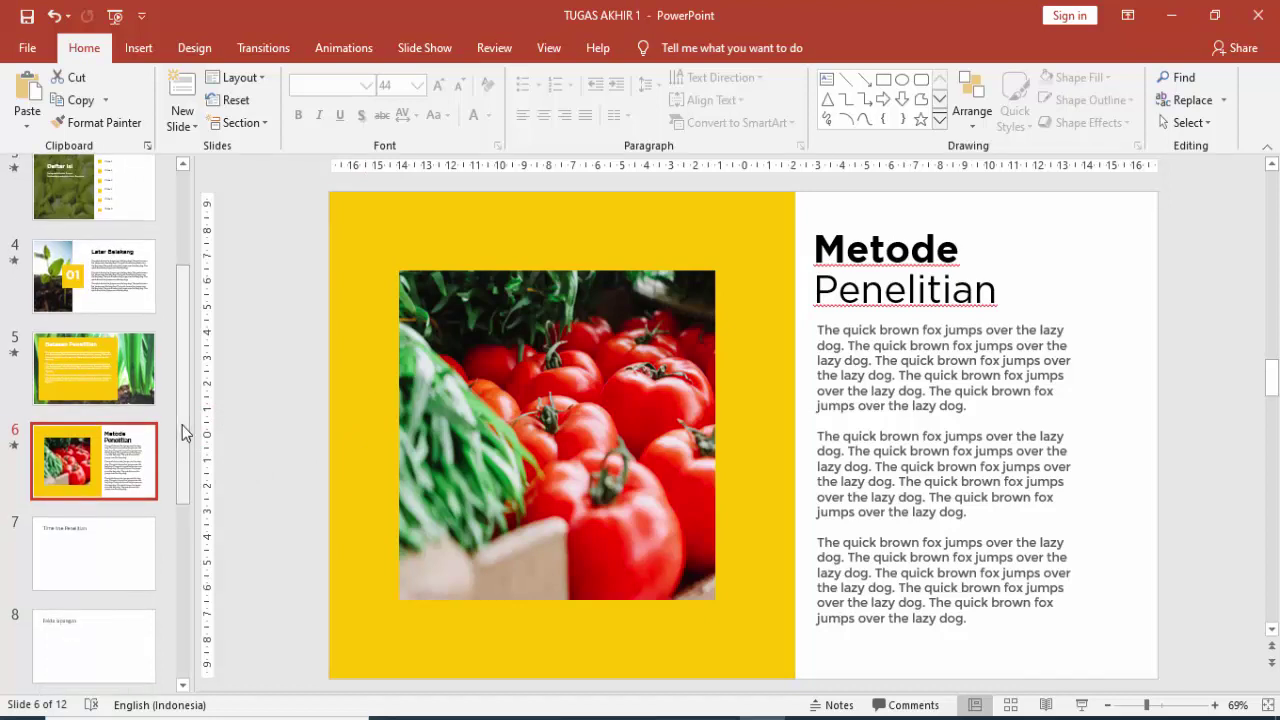
{"action": "left_click", "coordinate": [116, 575]}
{"action": "left_click_drag", "start_coordinate": [182, 469], "coordinate": [195, 643]}
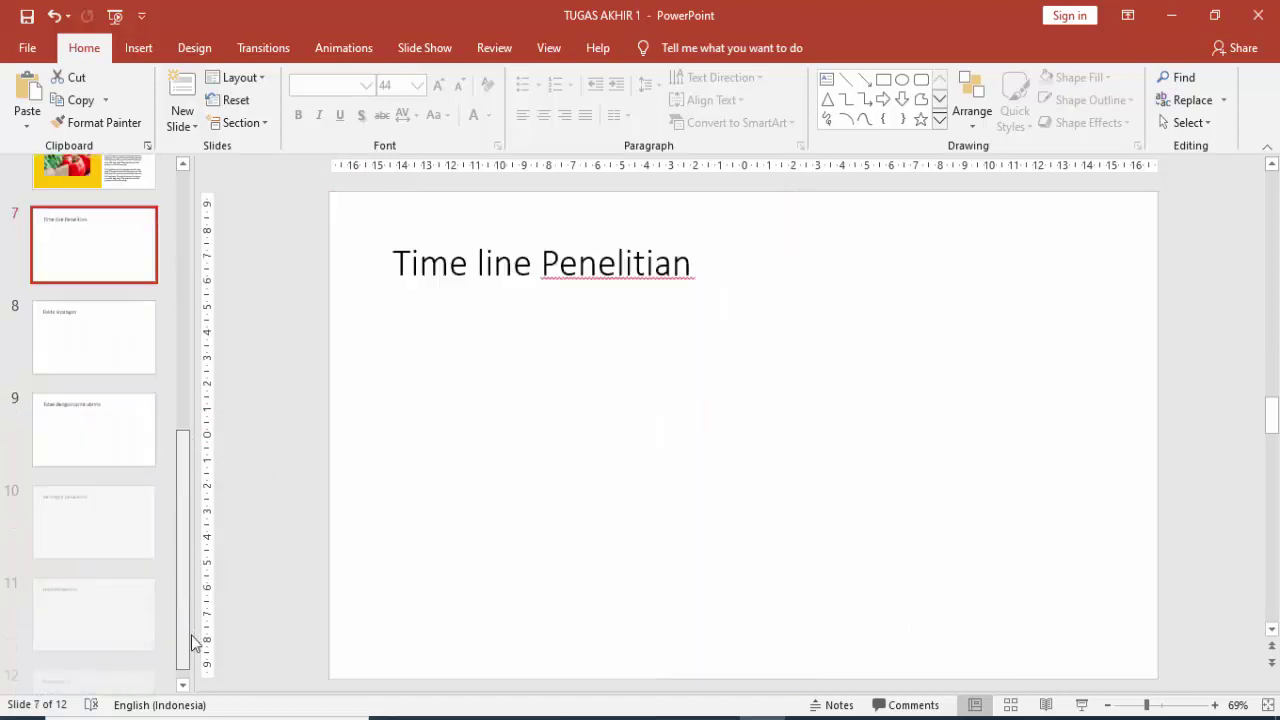
{"action": "left_click", "coordinate": [90, 260]}
{"action": "left_click", "coordinate": [110, 350]}
{"action": "mouse_move", "coordinate": [120, 450]}
{"action": "left_mouse_down"}
{"action": "mouse_move", "coordinate": [127, 567]}
{"action": "mouse_move", "coordinate": [185, 410]}
{"action": "mouse_move", "coordinate": [183, 470]}
{"action": "left_mouse_up"}
{"action": "left_click", "coordinate": [113, 606]}
{"action": "left_click", "coordinate": [109, 386]}
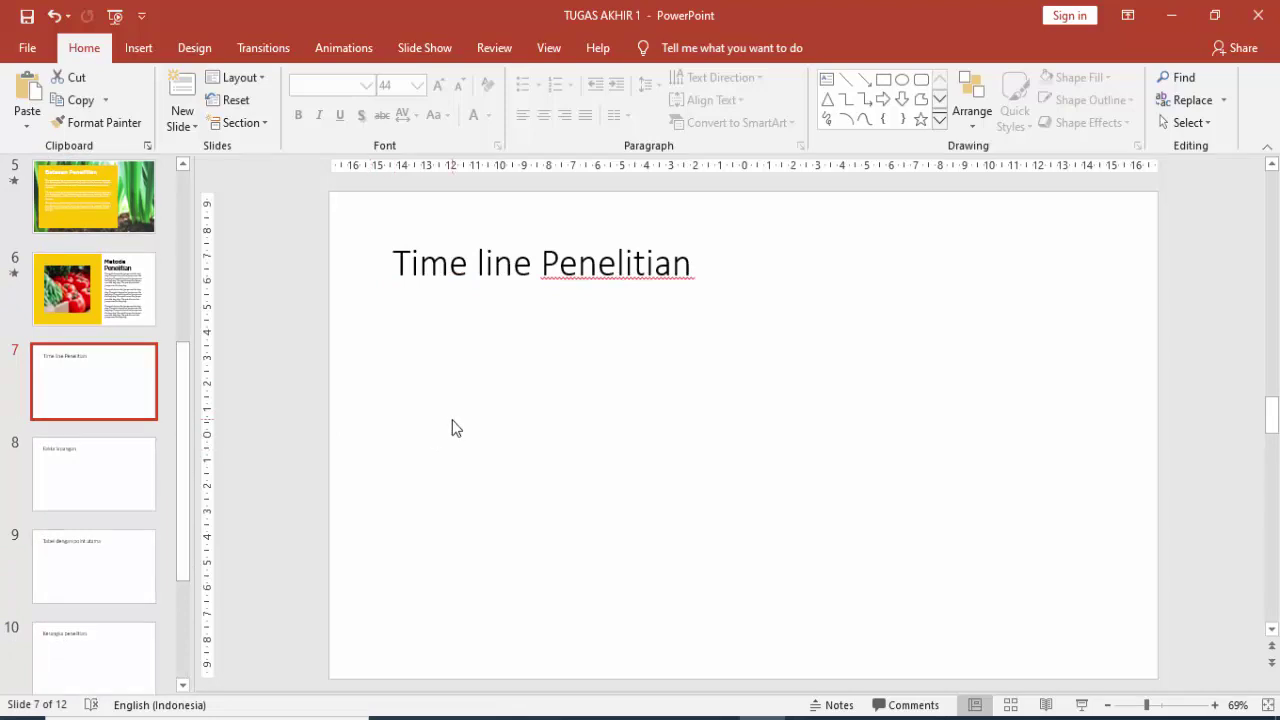
- Correct the slide 7 title to 'Time Line Penelitian' and center it
{"action": "left_click", "coordinate": [540, 265]}
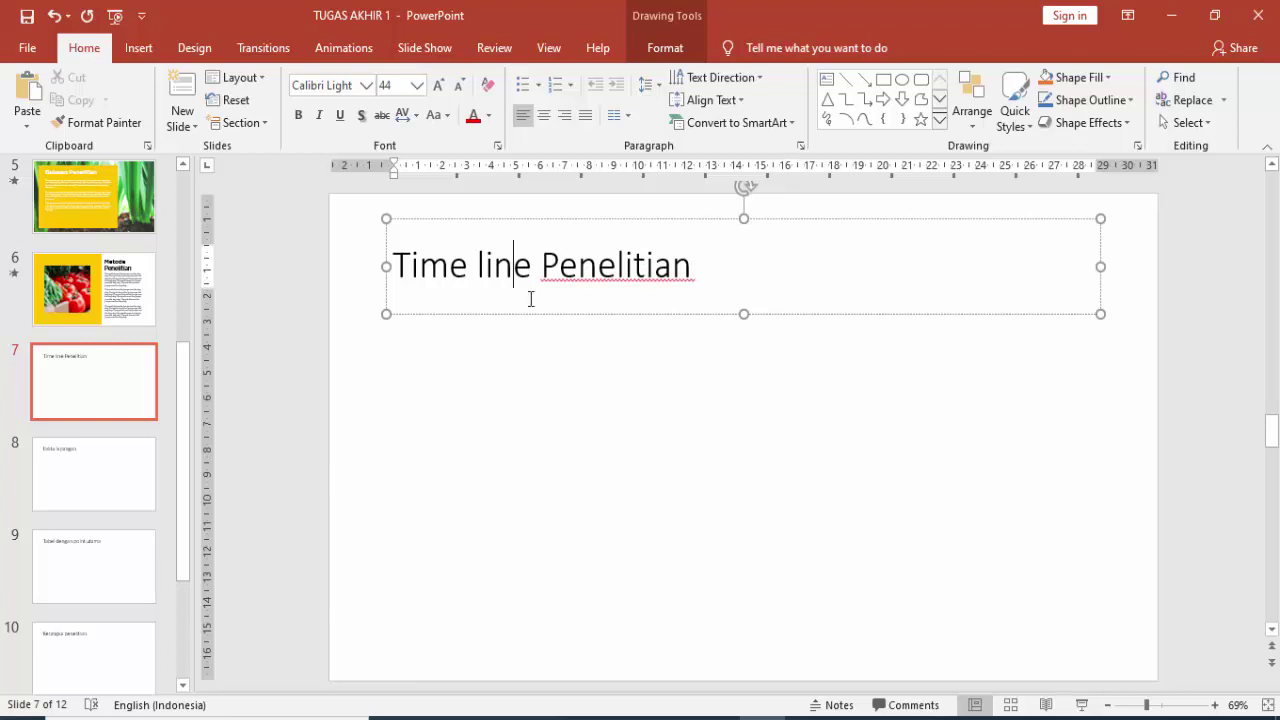
{"action": "key", "text": "BackSpace"}
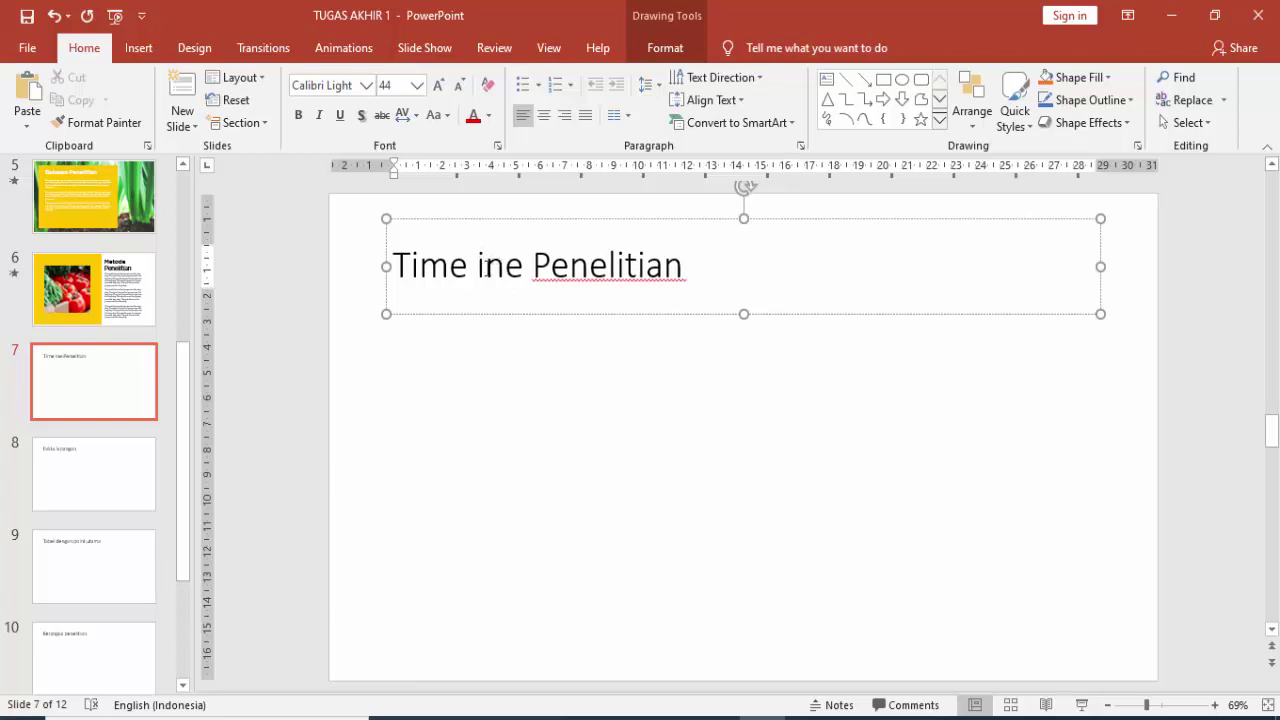
{"action": "type", "text": "L"}
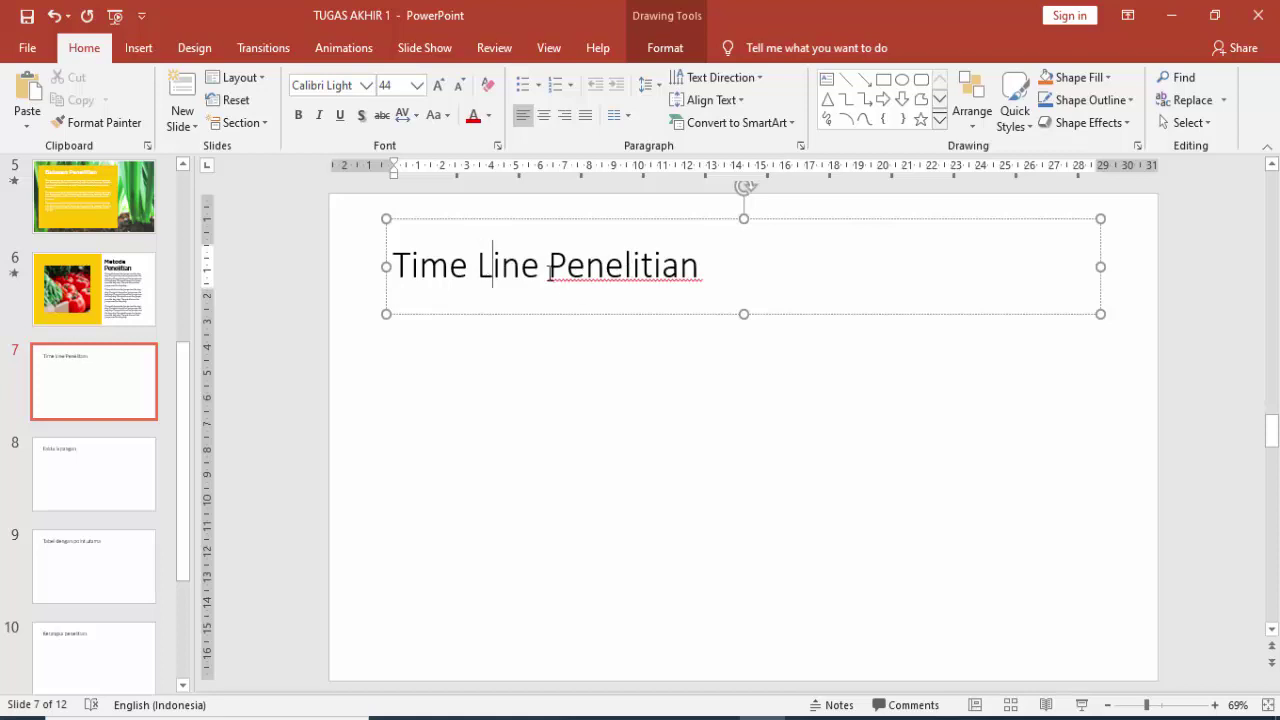
{"action": "left_click_drag", "start_coordinate": [1097, 266], "coordinate": [1107, 266]}
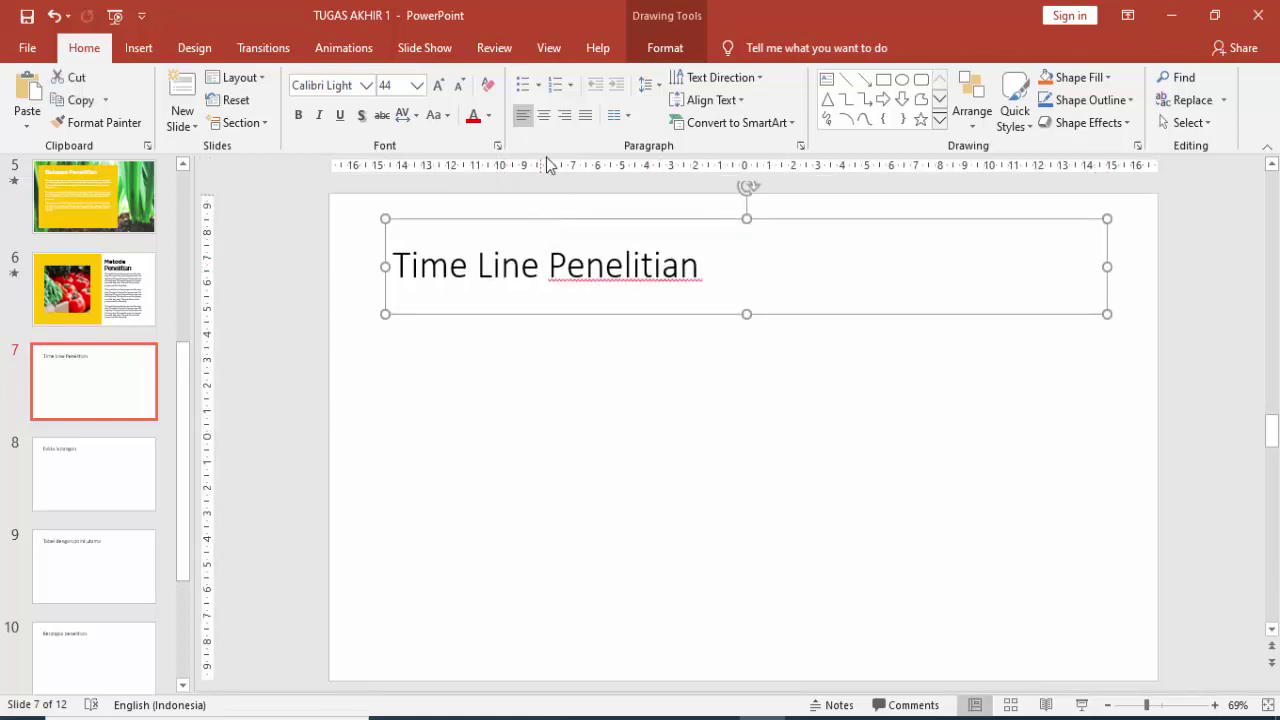
{"action": "left_click", "coordinate": [543, 115]}
- Set the whole title in the Gotham Book font
{"action": "left_click_drag", "start_coordinate": [595, 268], "coordinate": [905, 265]}
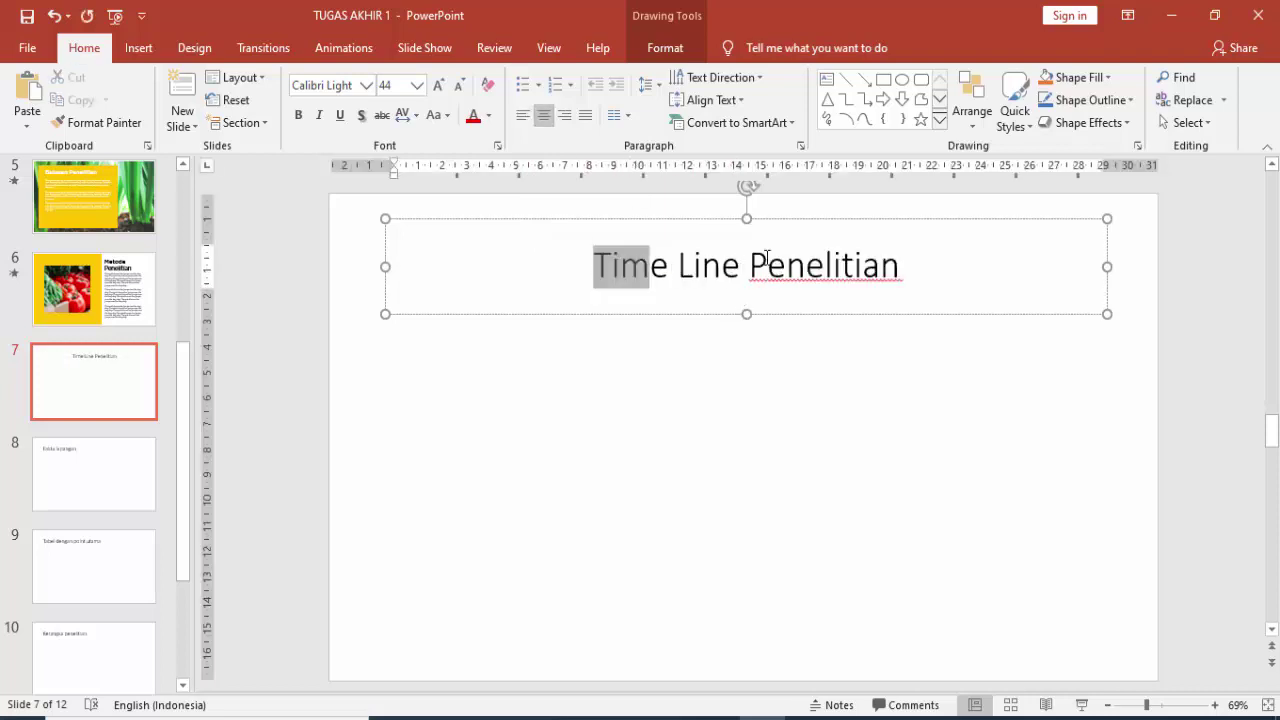
{"action": "left_click", "coordinate": [317, 88]}
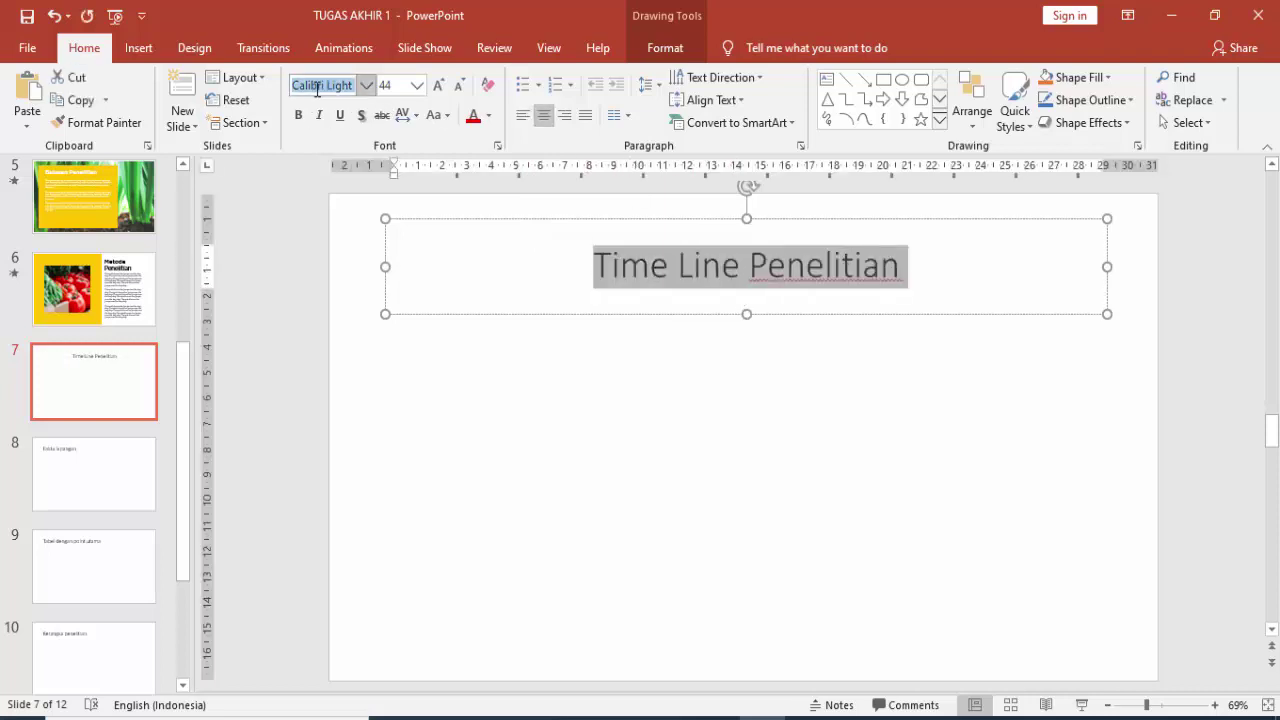
{"action": "type", "text": "Gotham Boo"}
{"action": "left_click", "coordinate": [367, 85]}
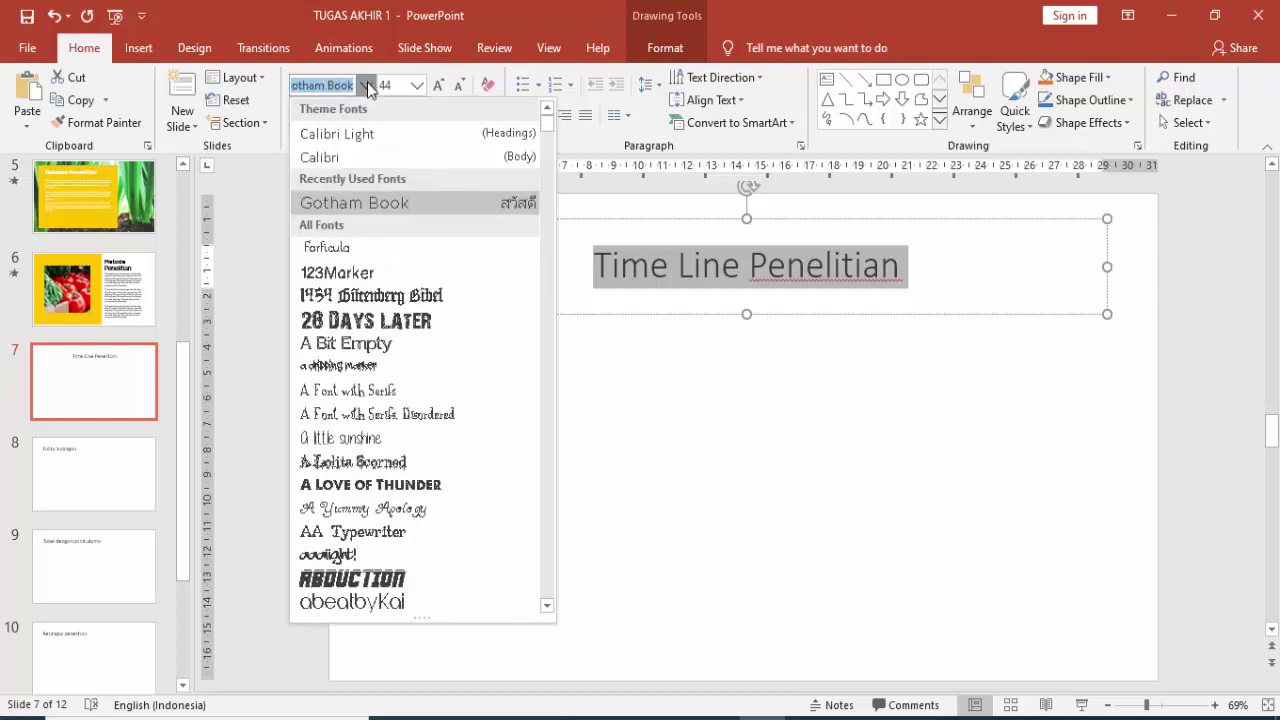
{"action": "left_click", "coordinate": [366, 202]}
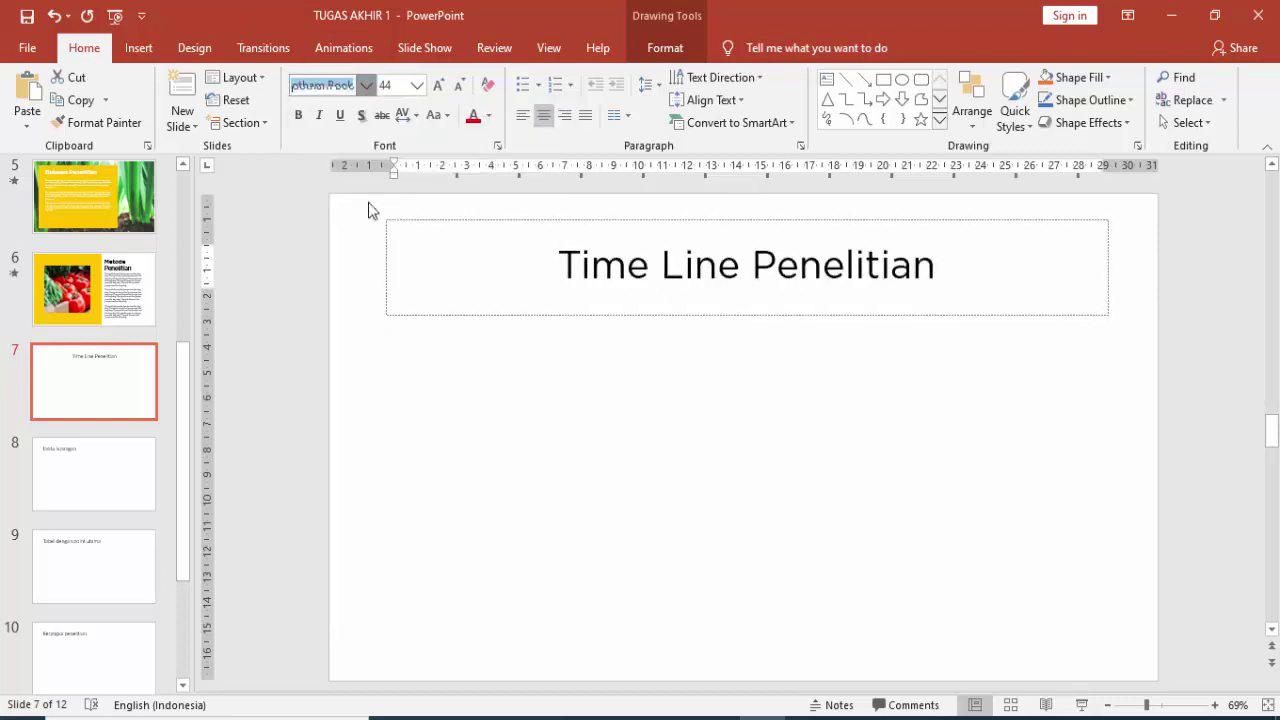
- Make the words 'Time Line' Gotham Bold
{"action": "left_click", "coordinate": [738, 266]}
{"action": "left_click_drag", "start_coordinate": [738, 266], "coordinate": [558, 270]}
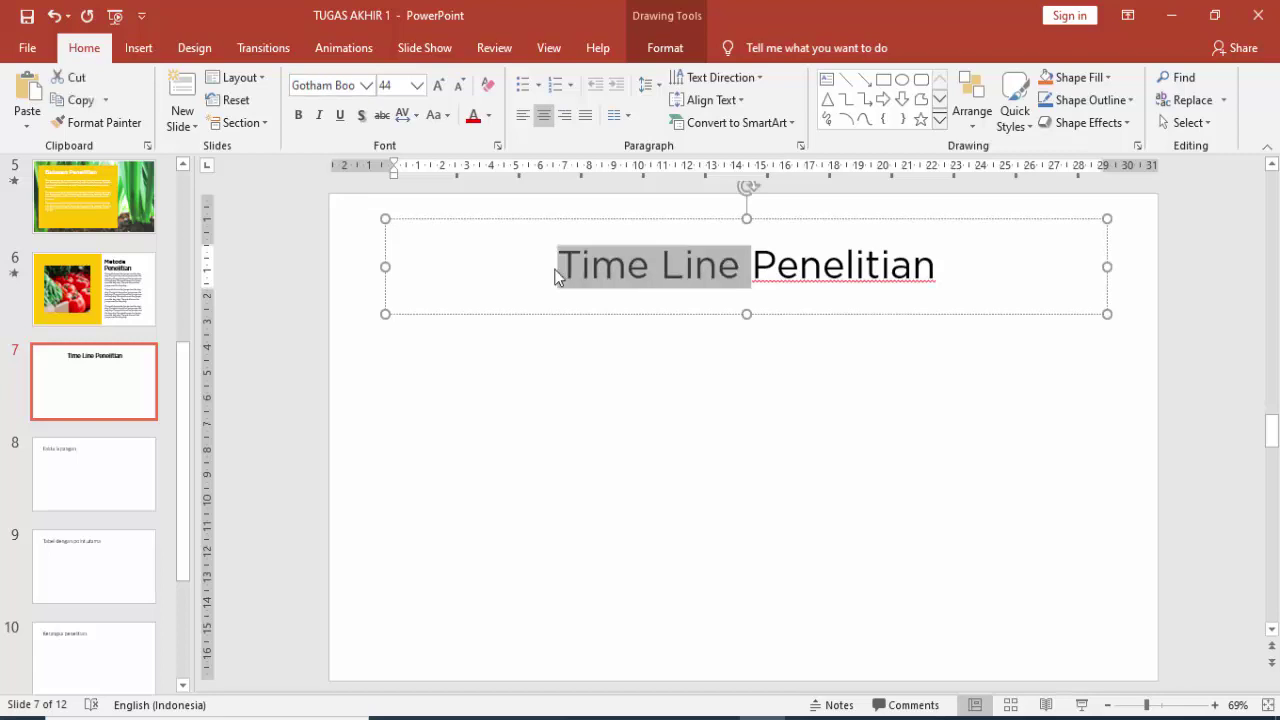
{"action": "left_click", "coordinate": [332, 85]}
{"action": "left_click", "coordinate": [334, 85]}
{"action": "left_click_drag", "start_coordinate": [342, 85], "coordinate": [378, 85]}
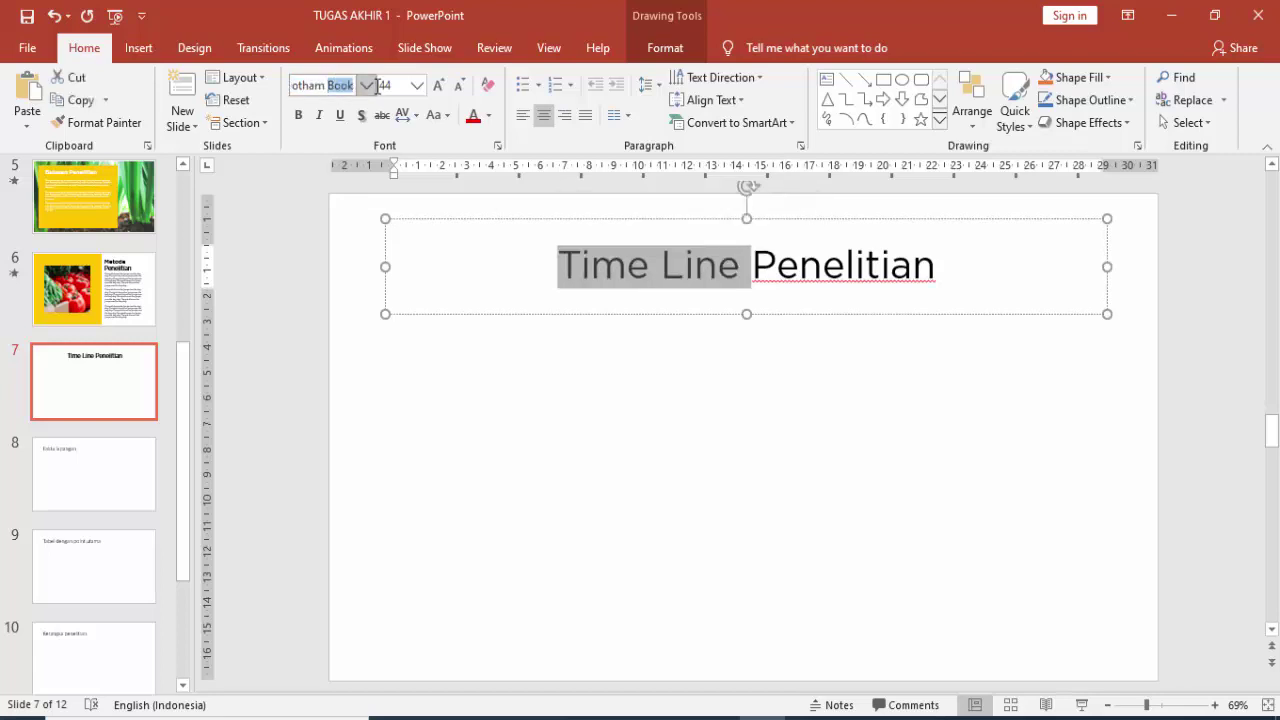
{"action": "type", "text": "Bold"}
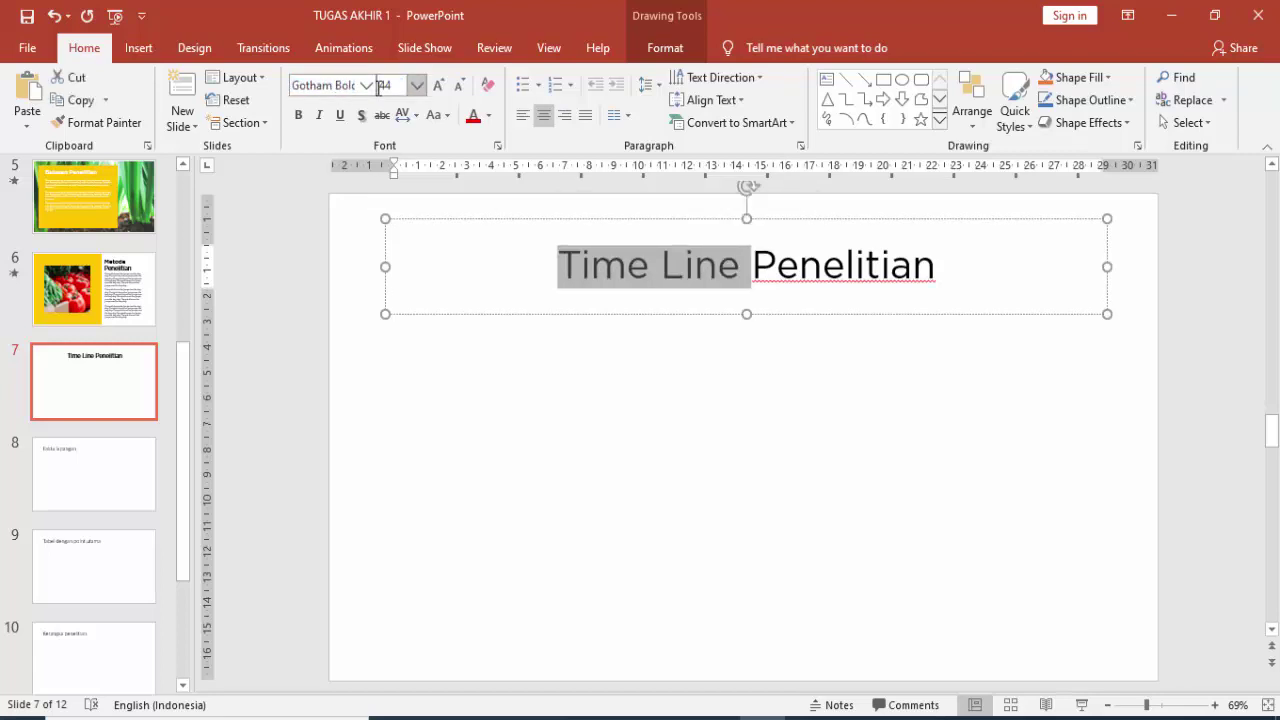
{"action": "key", "text": "Return"}
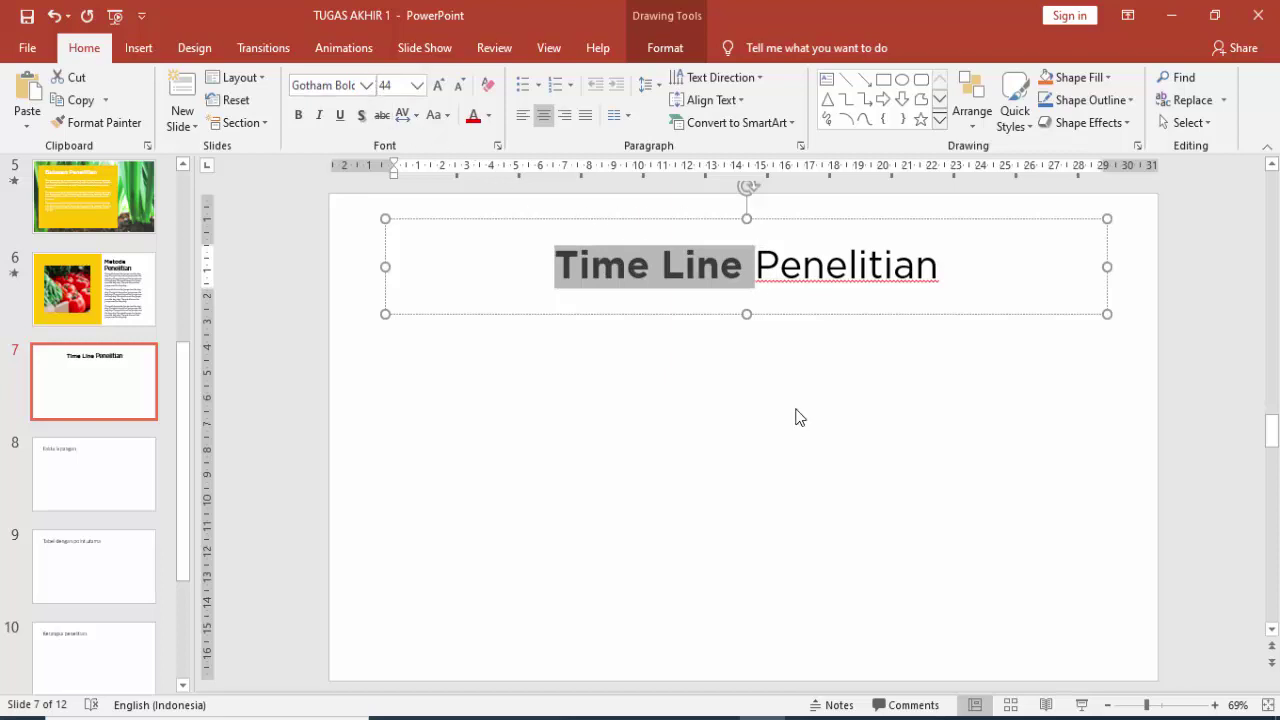
{"action": "left_click", "coordinate": [771, 406]}
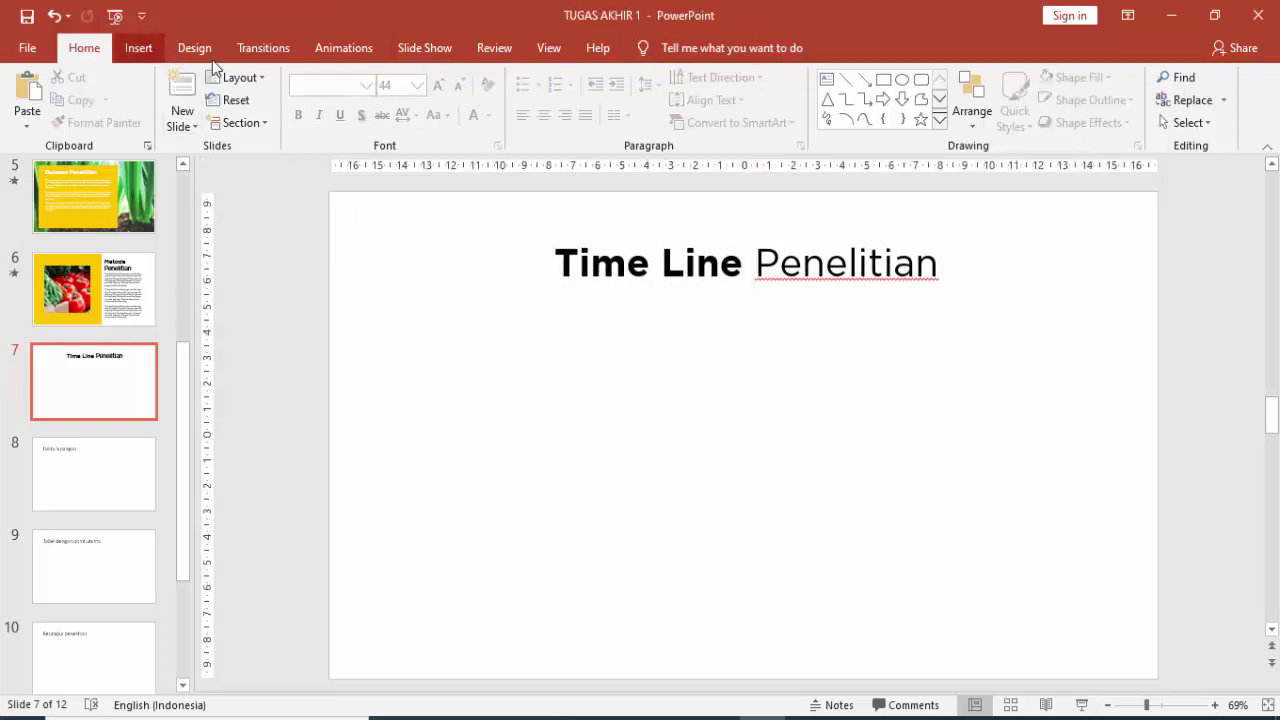
{"action": "left_click", "coordinate": [138, 48]}
- Draw a vertical straight line down the slide below the title
{"action": "left_click", "coordinate": [301, 105]}
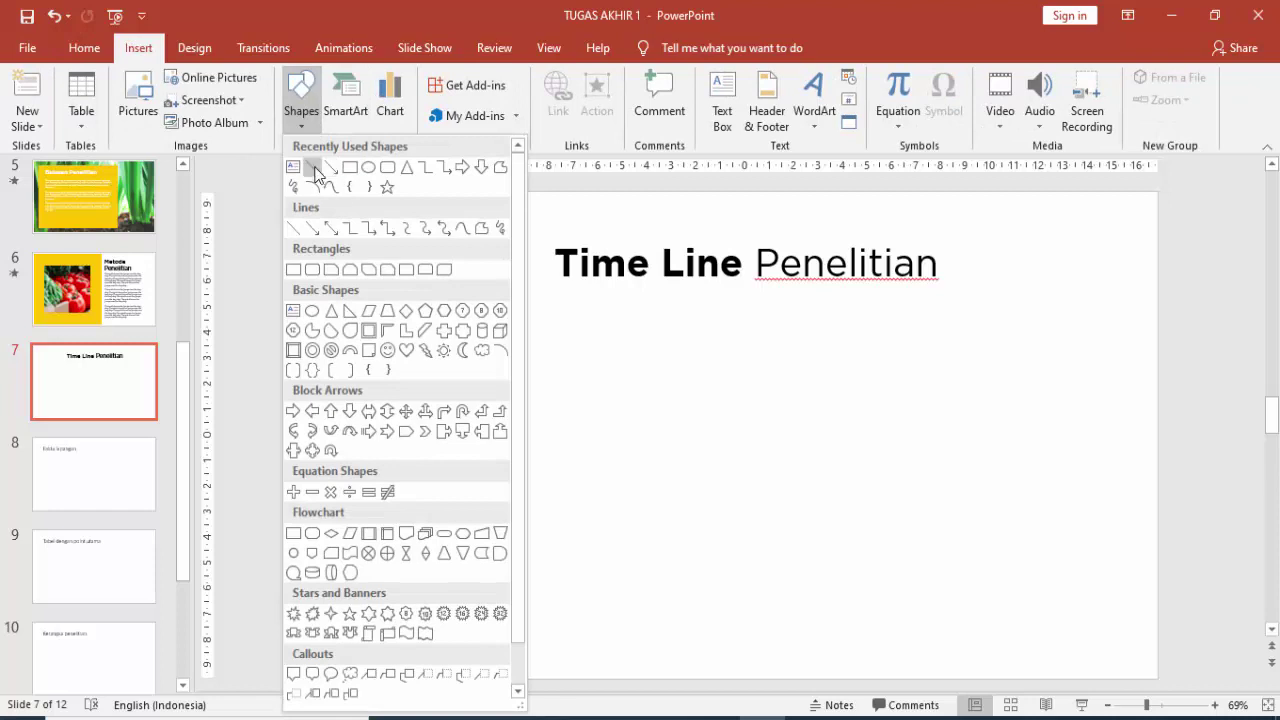
{"action": "left_click", "coordinate": [312, 167]}
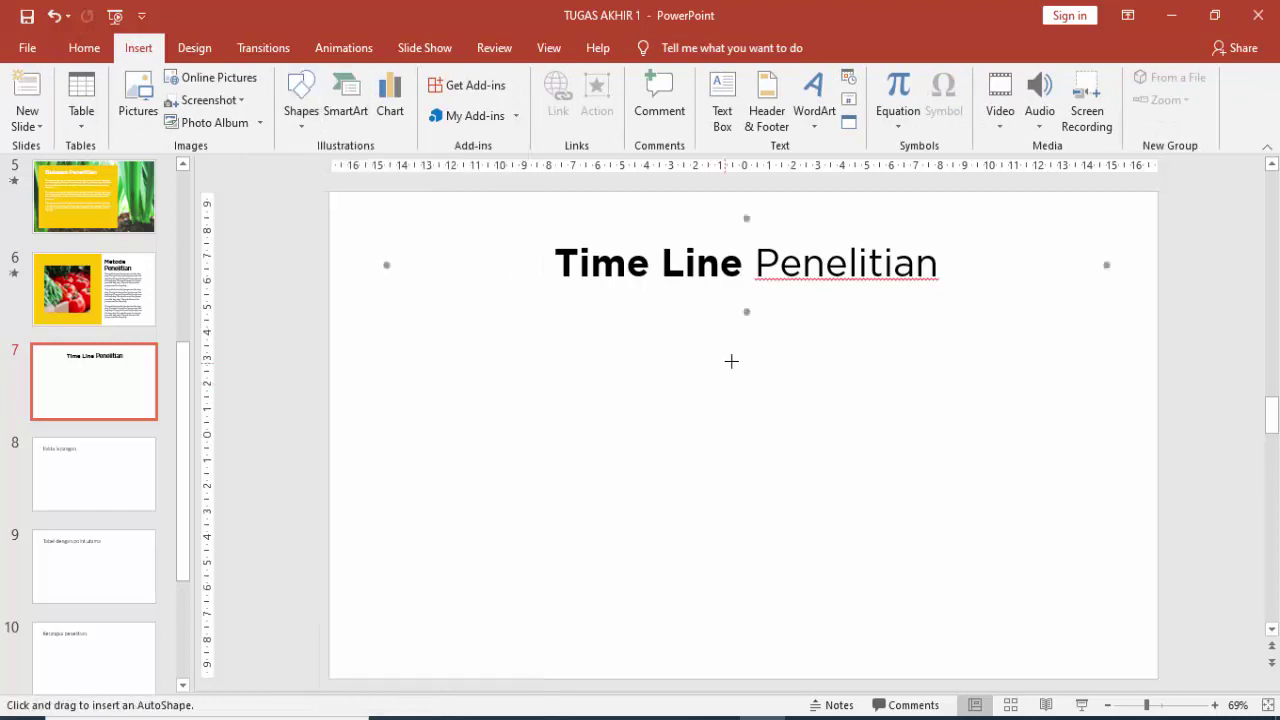
{"action": "left_click_drag", "start_coordinate": [744, 362], "coordinate": [741, 677]}
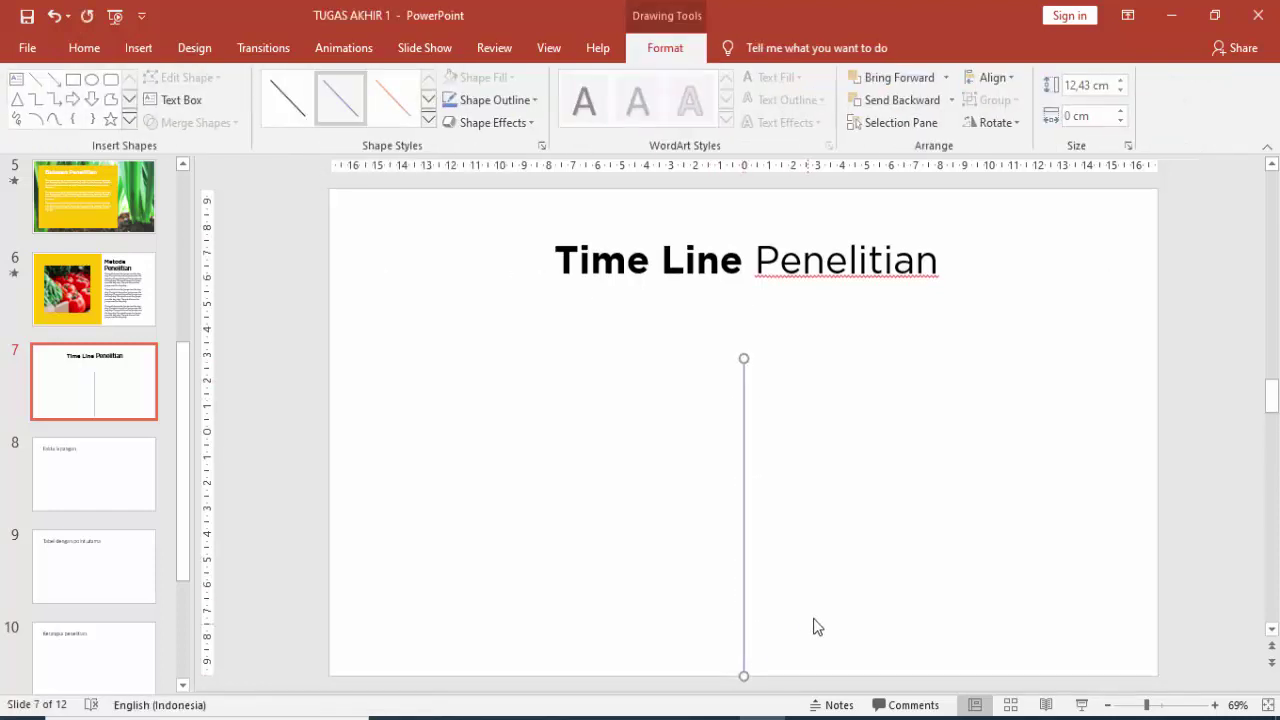
{"action": "left_click", "coordinate": [754, 690]}
{"action": "left_click", "coordinate": [744, 670]}
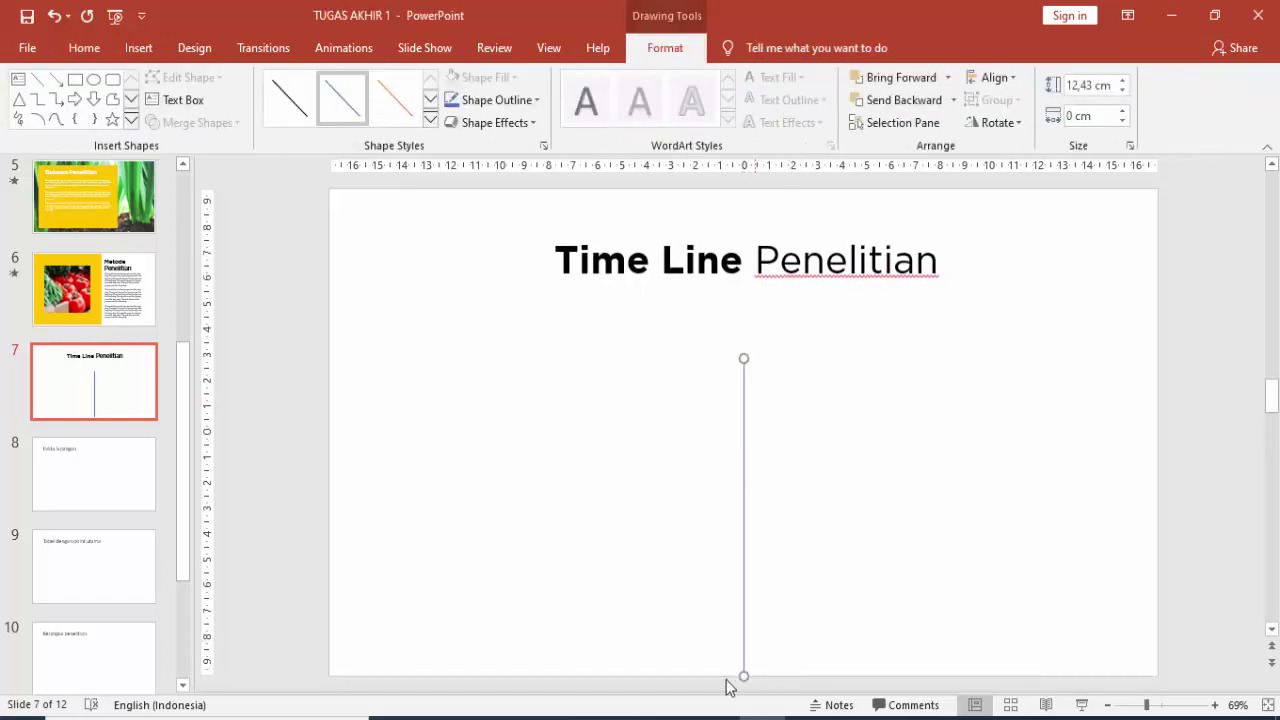
- Color the line Black, Text 1, Lighter 35%
{"action": "right_click", "coordinate": [742, 475]}
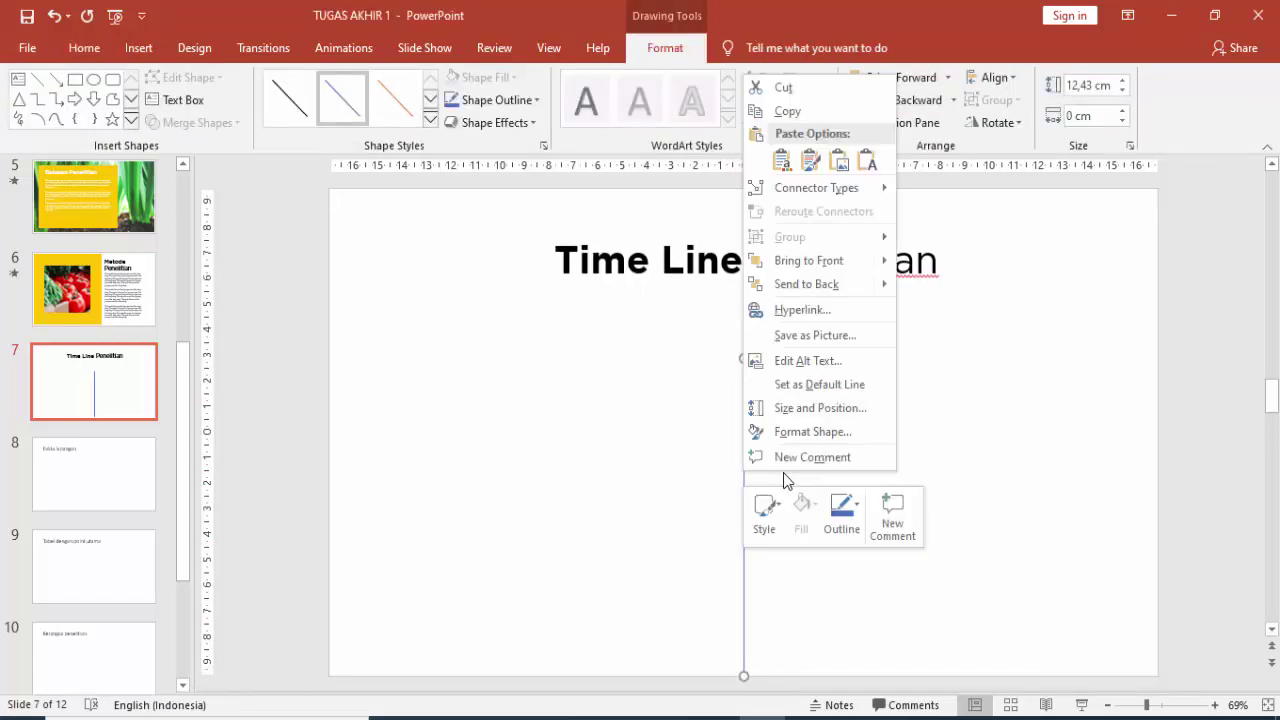
{"action": "left_click", "coordinate": [806, 431]}
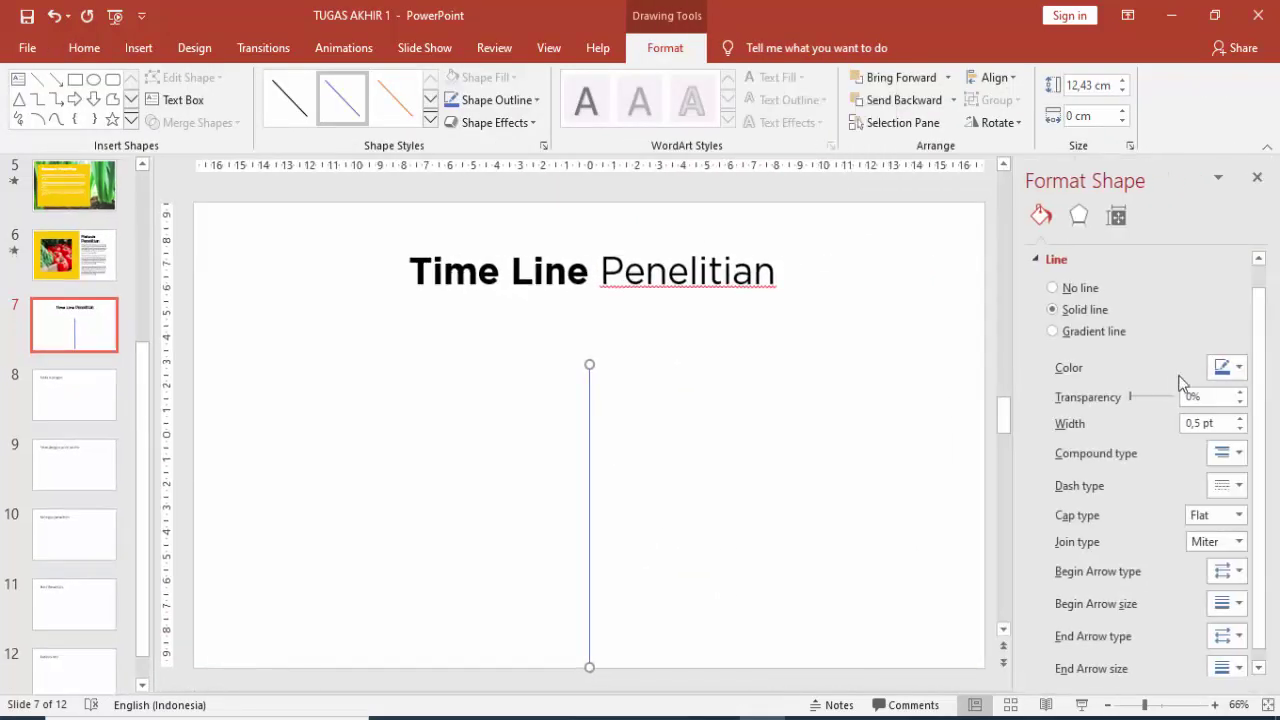
{"action": "left_click", "coordinate": [1238, 370]}
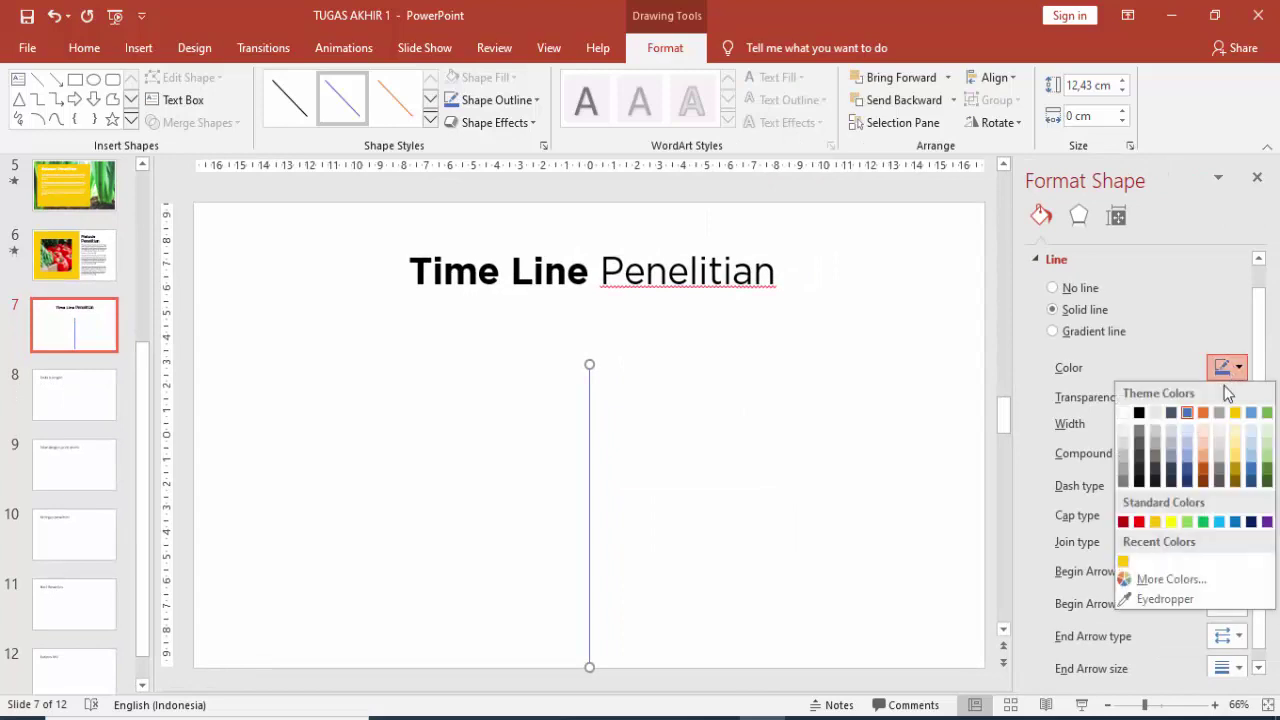
{"action": "left_click", "coordinate": [1141, 470]}
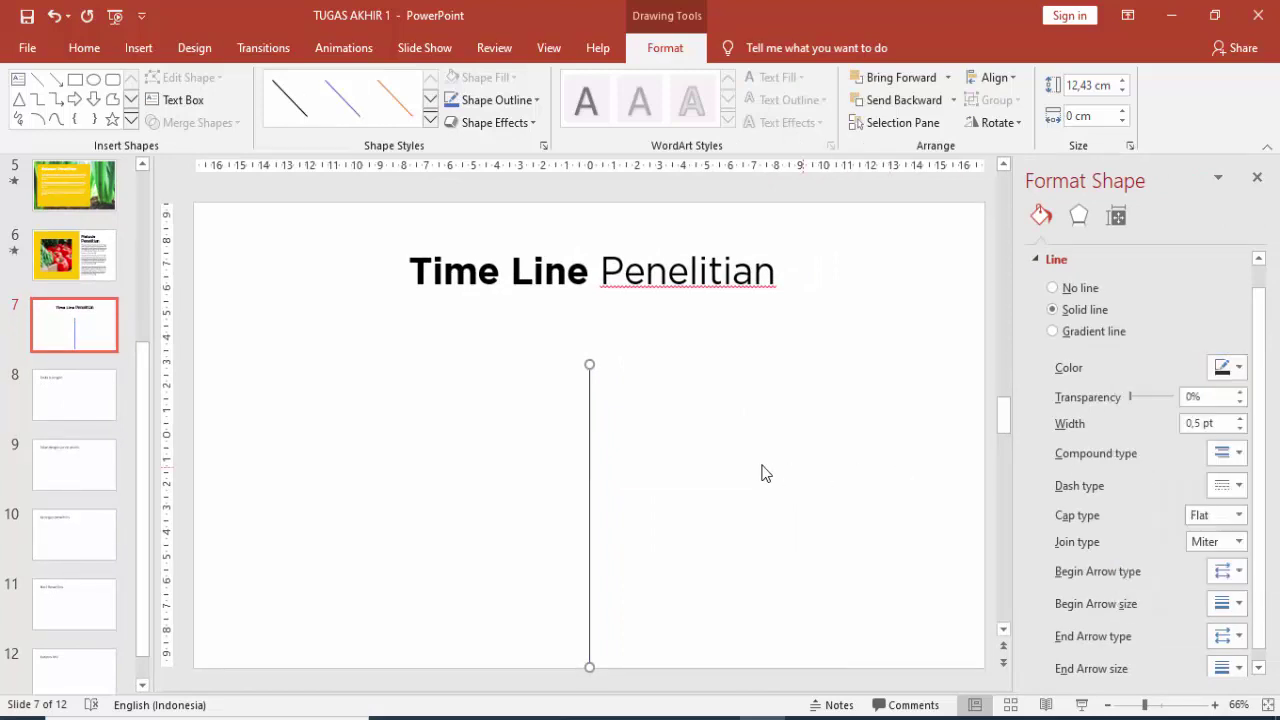
{"action": "left_click", "coordinate": [1240, 369]}
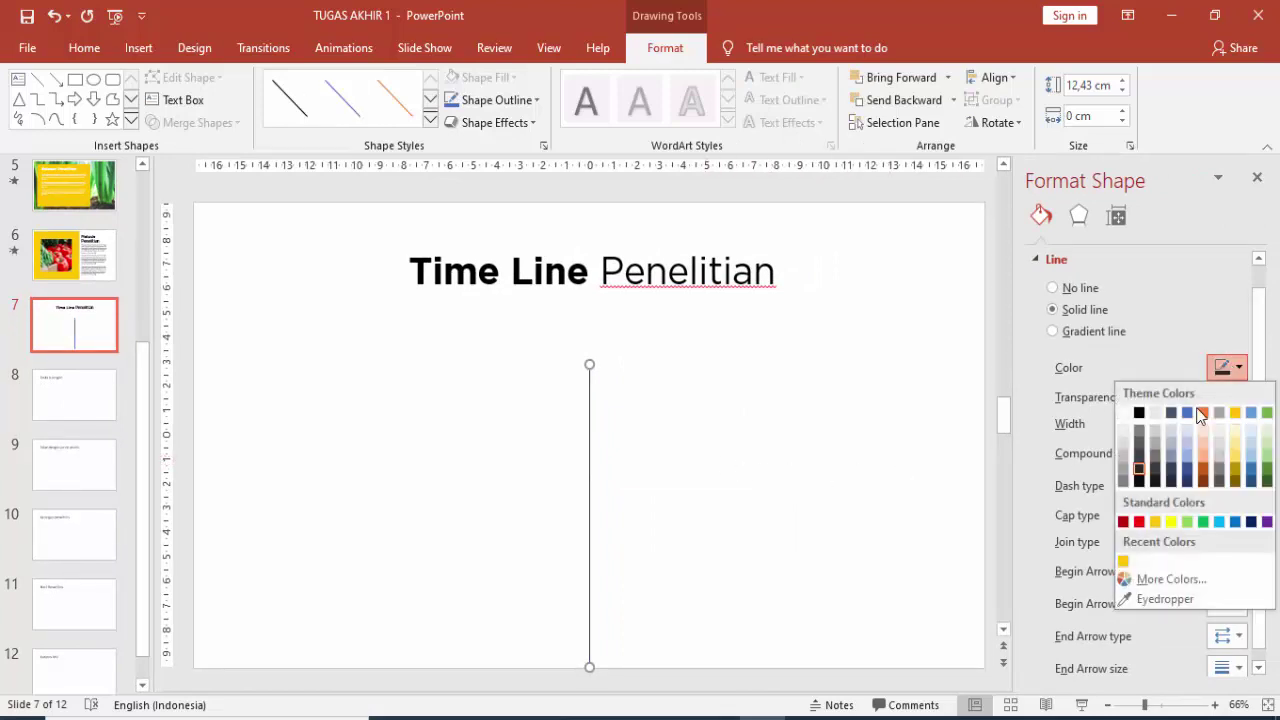
{"action": "left_click", "coordinate": [1139, 446]}
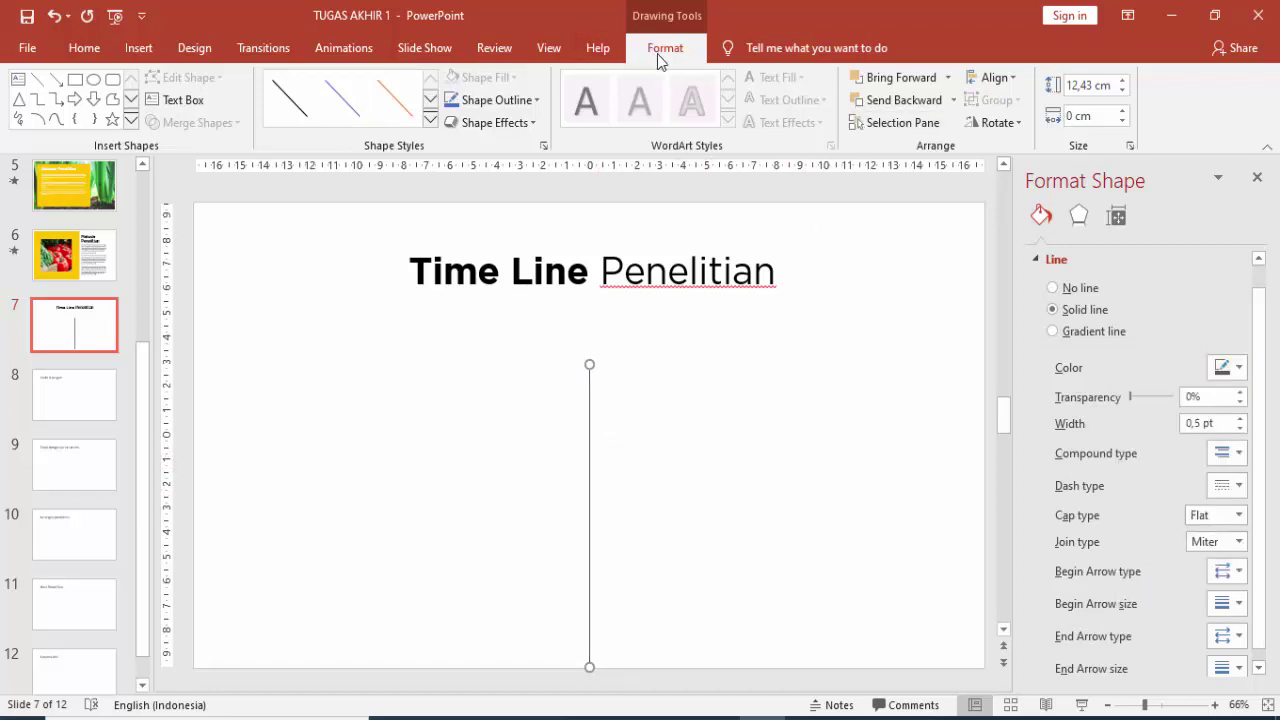
- Align the line to the slide's horizontal center, then pick the Oval shape
{"action": "left_click", "coordinate": [983, 80]}
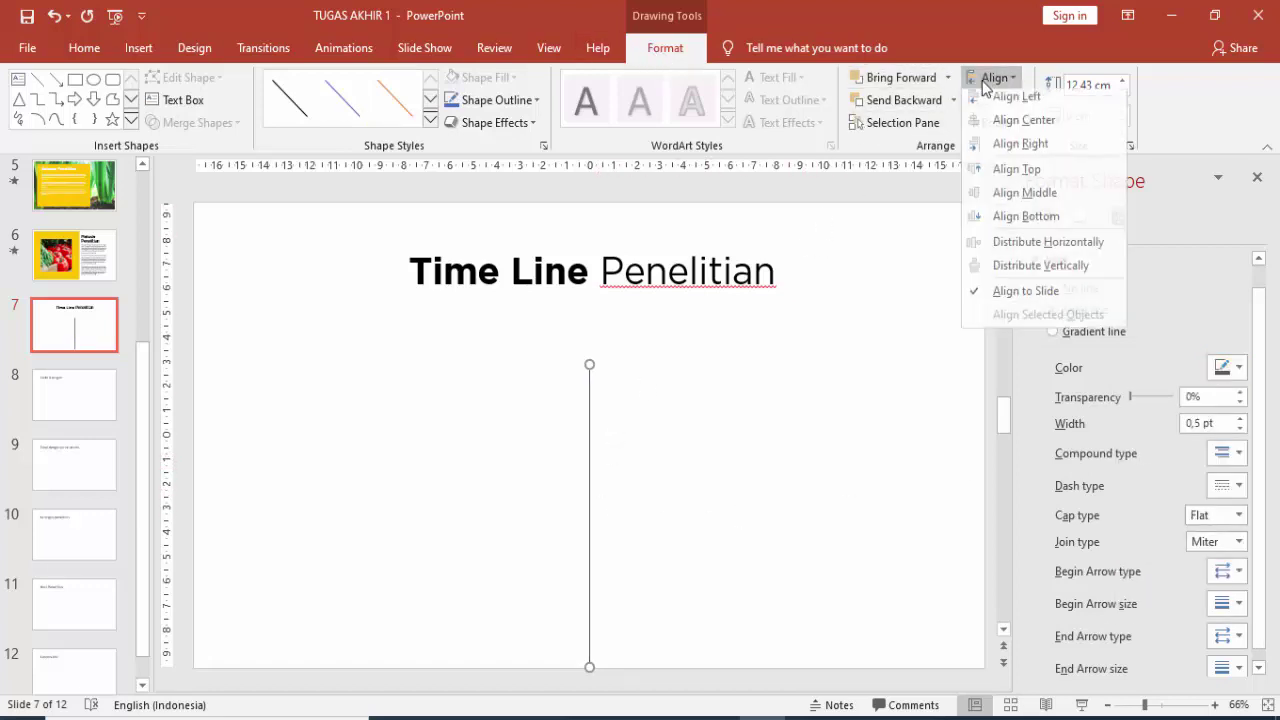
{"action": "left_click", "coordinate": [990, 132]}
{"action": "left_click", "coordinate": [645, 476]}
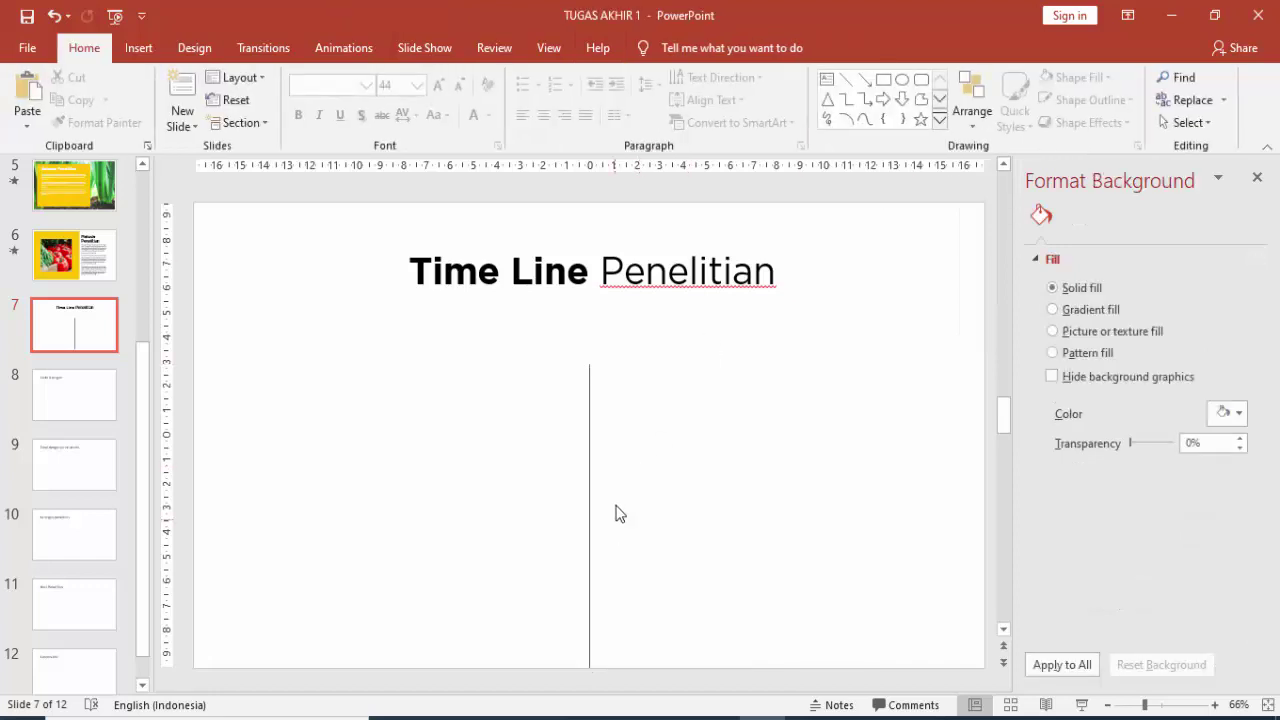
{"action": "left_click", "coordinate": [138, 48]}
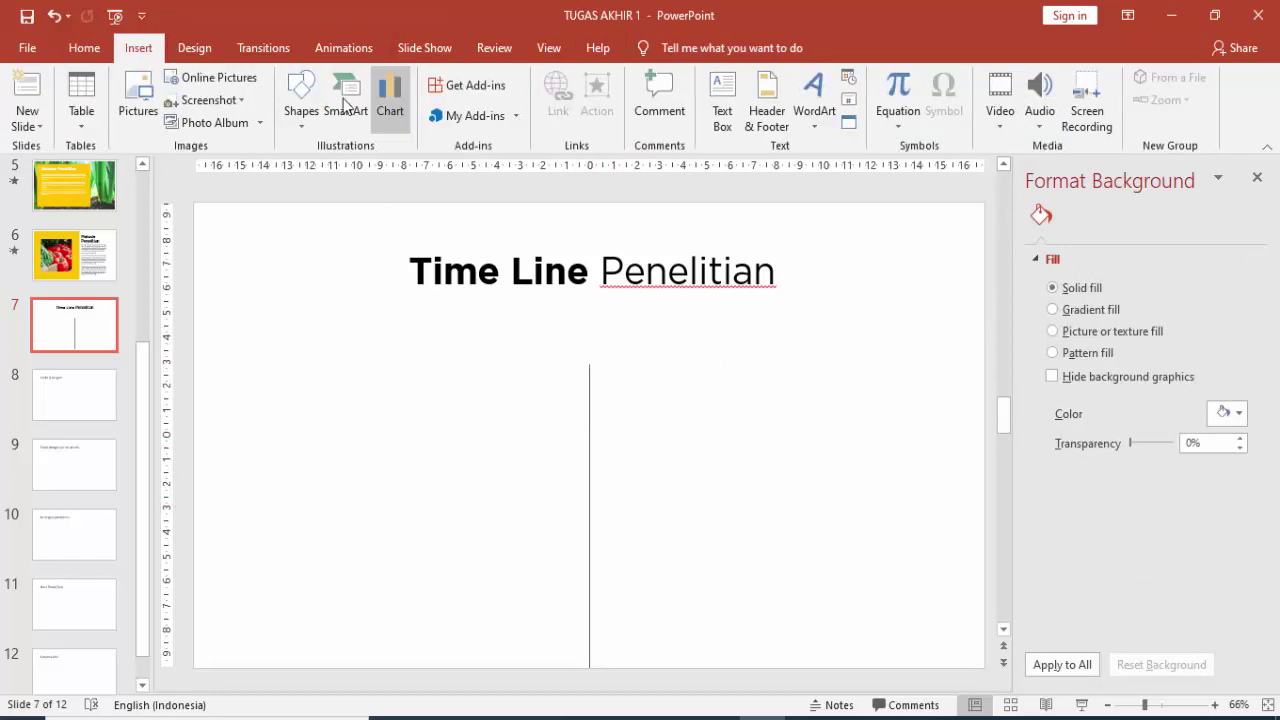
{"action": "left_click", "coordinate": [300, 100]}
{"action": "left_click", "coordinate": [372, 168]}
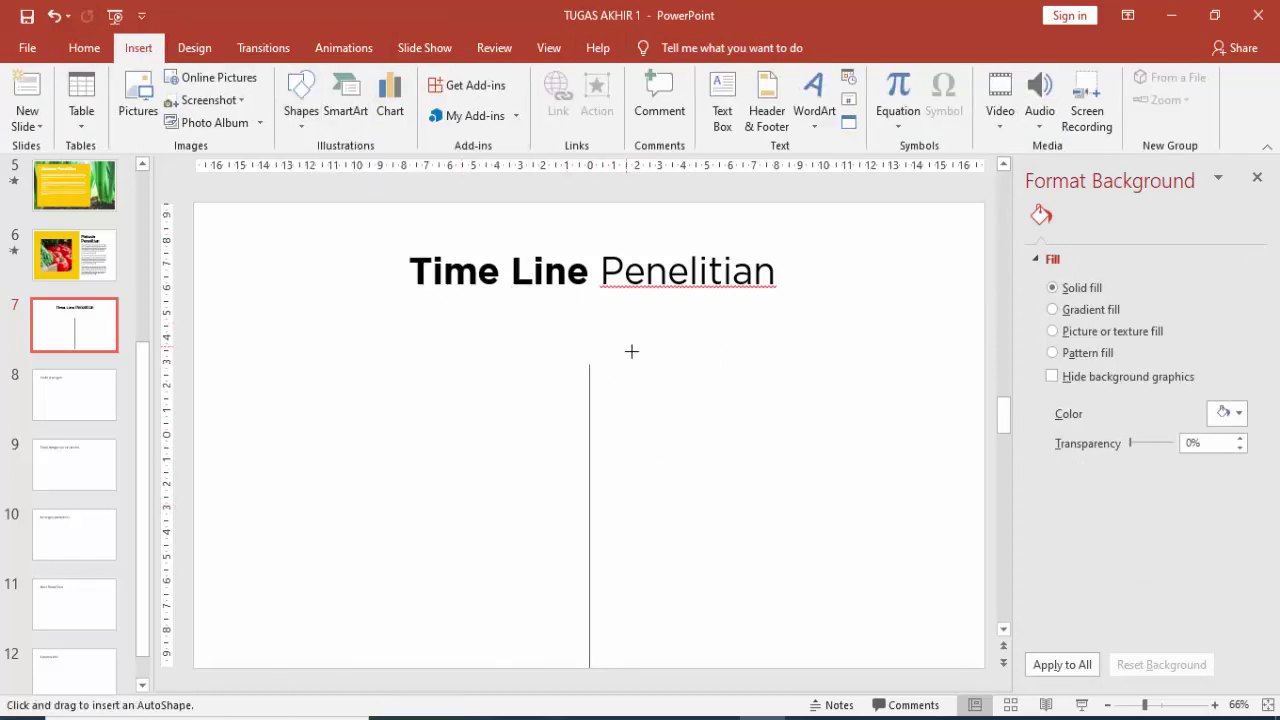
- Draw a small circle with no outline and dark grey fill on the line's top end
{"action": "left_click_drag", "start_coordinate": [572, 346], "coordinate": [604, 378]}
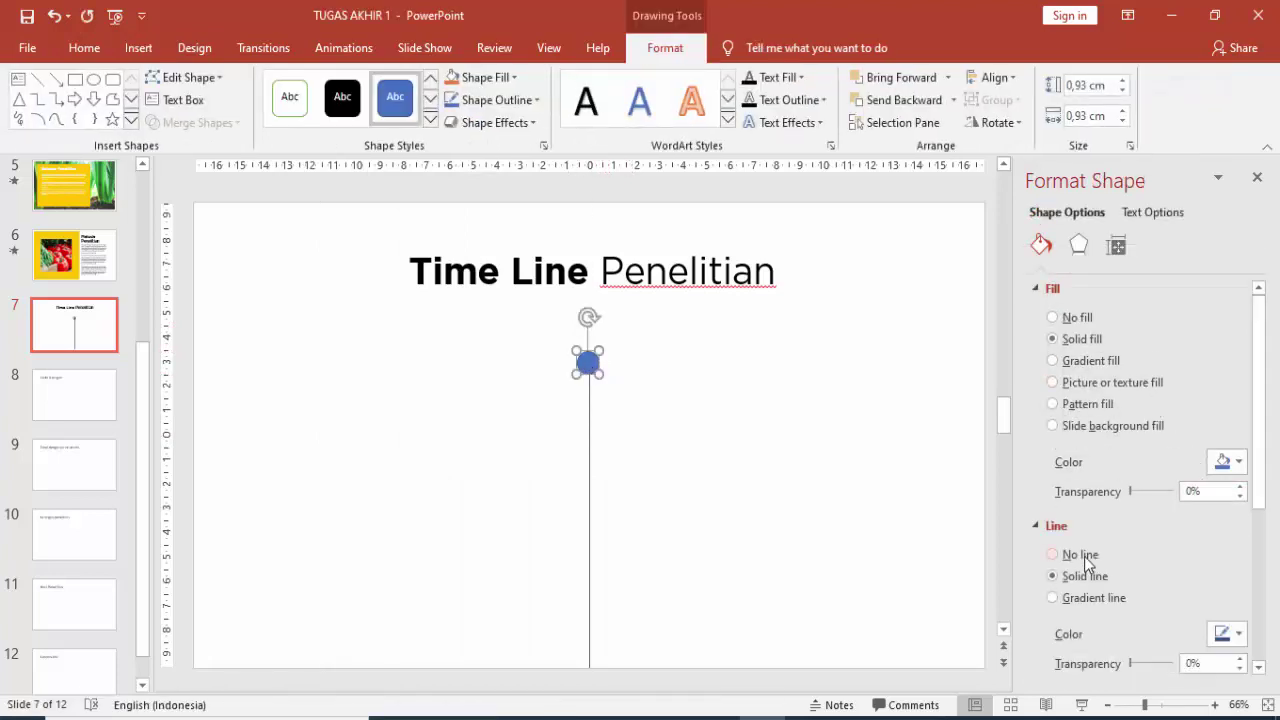
{"action": "left_click", "coordinate": [1084, 556]}
{"action": "left_click", "coordinate": [1210, 462]}
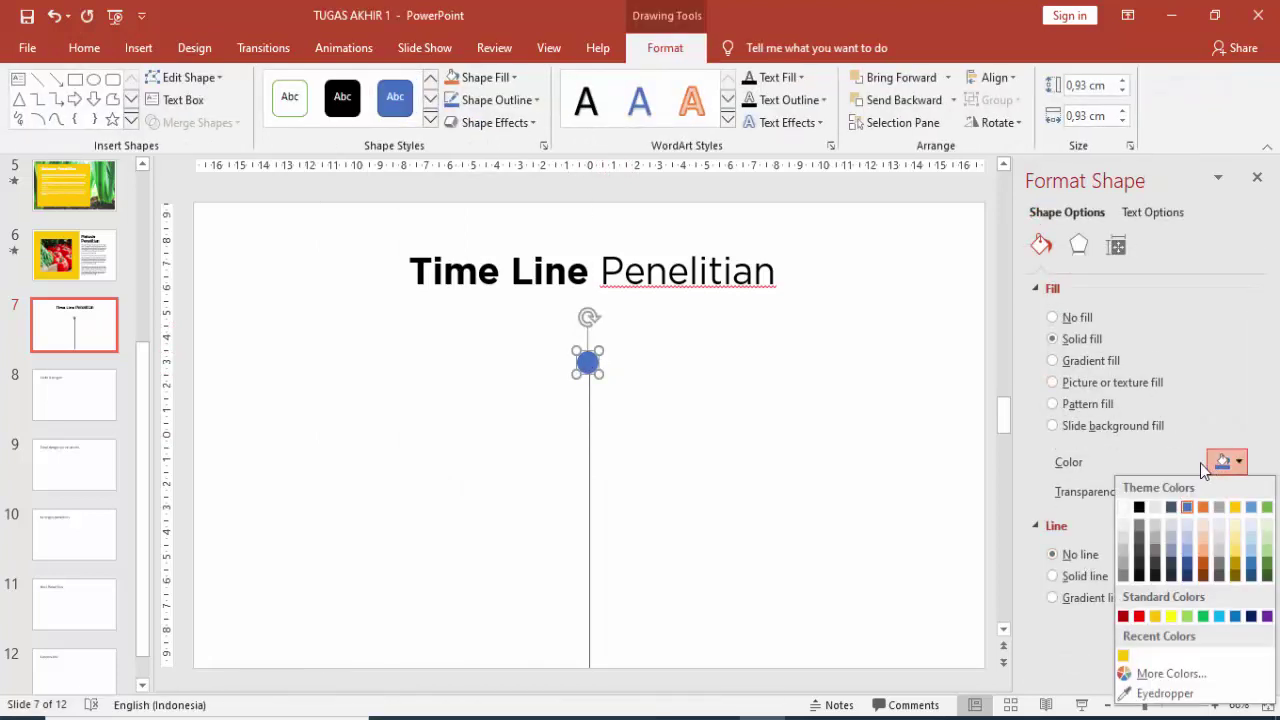
{"action": "left_click", "coordinate": [1140, 543]}
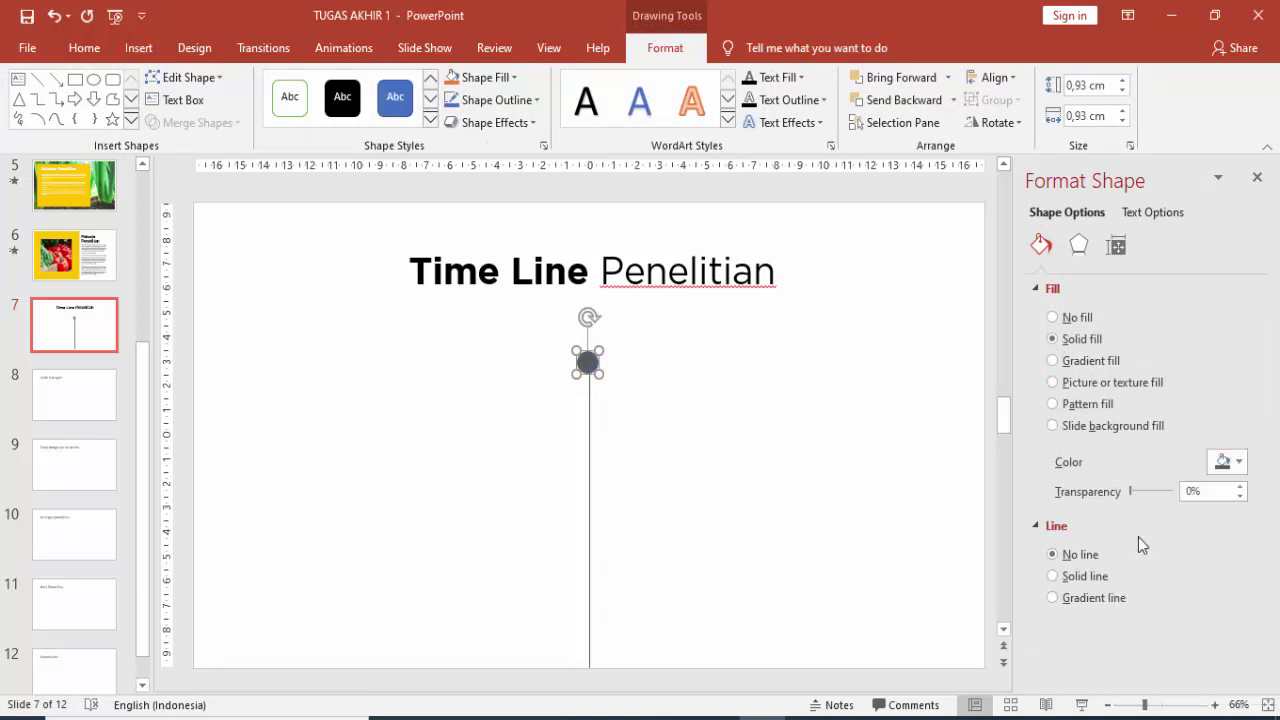
{"action": "left_click_drag", "start_coordinate": [588, 366], "coordinate": [589, 362]}
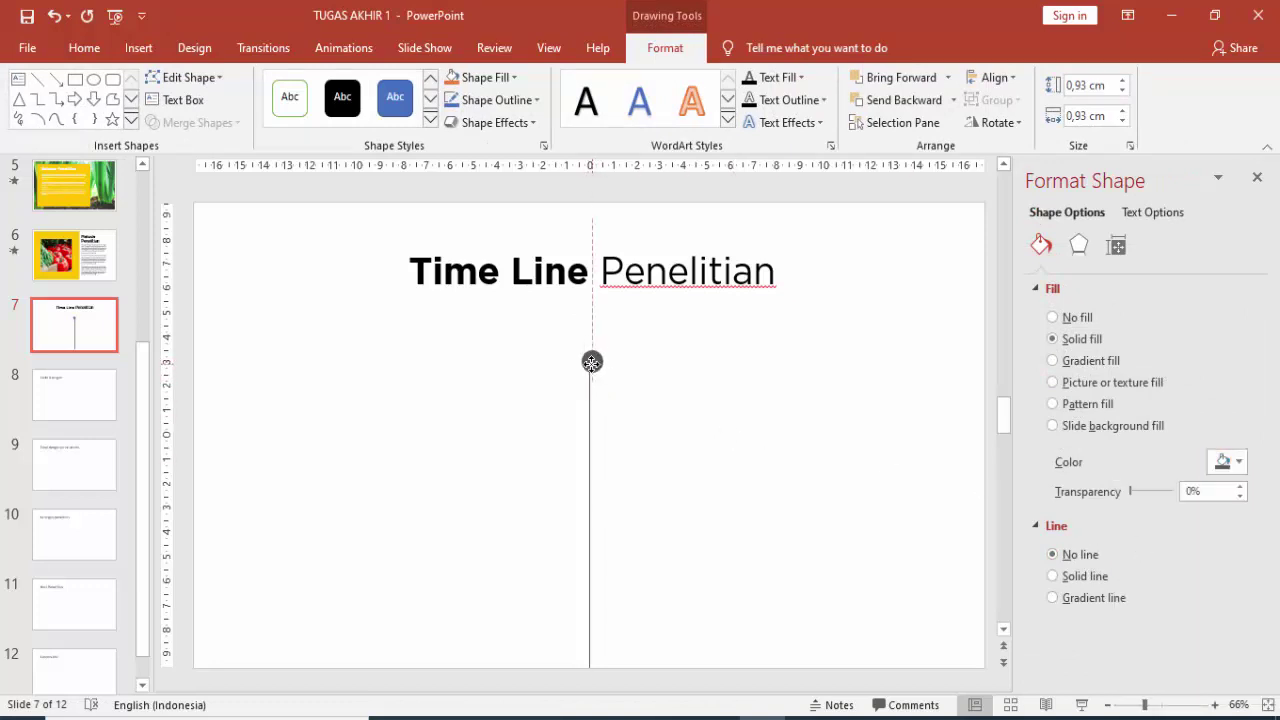
{"action": "left_click", "coordinate": [660, 388]}
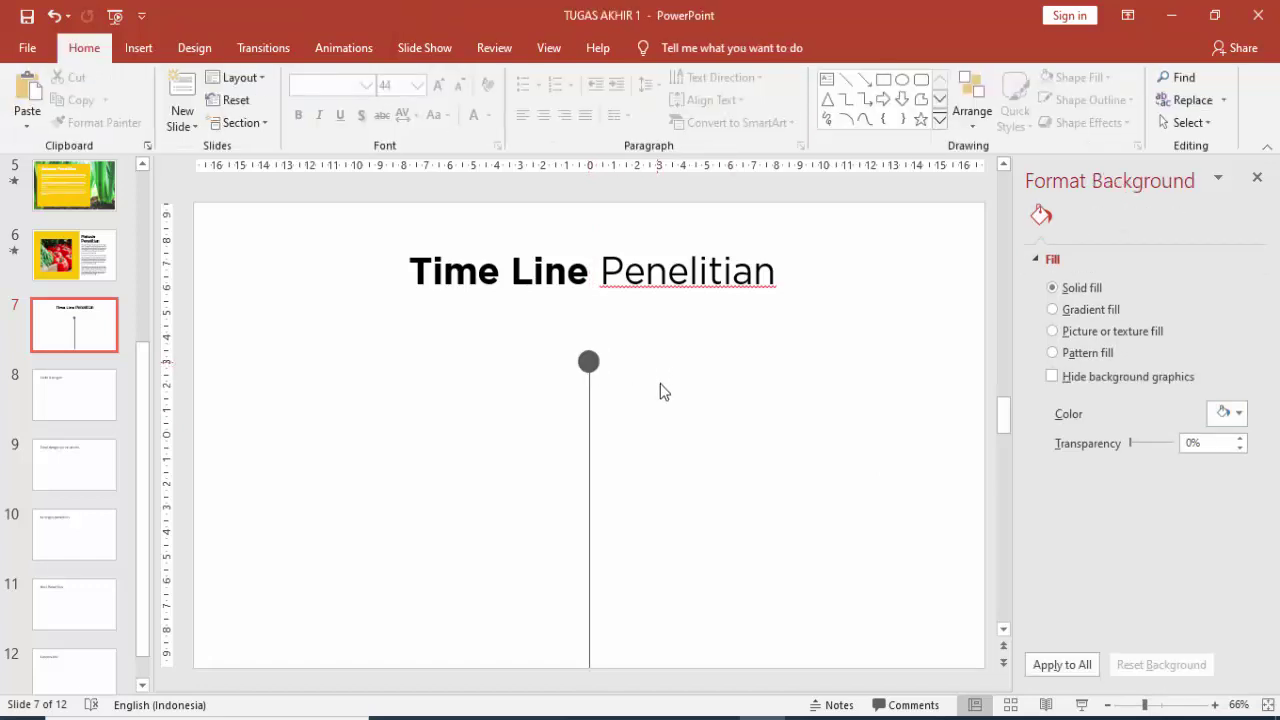
- Pick the Oval shape again for the next circle
{"action": "scroll", "coordinate": [675, 403], "scroll_direction": "down", "scroll_amount": 1}
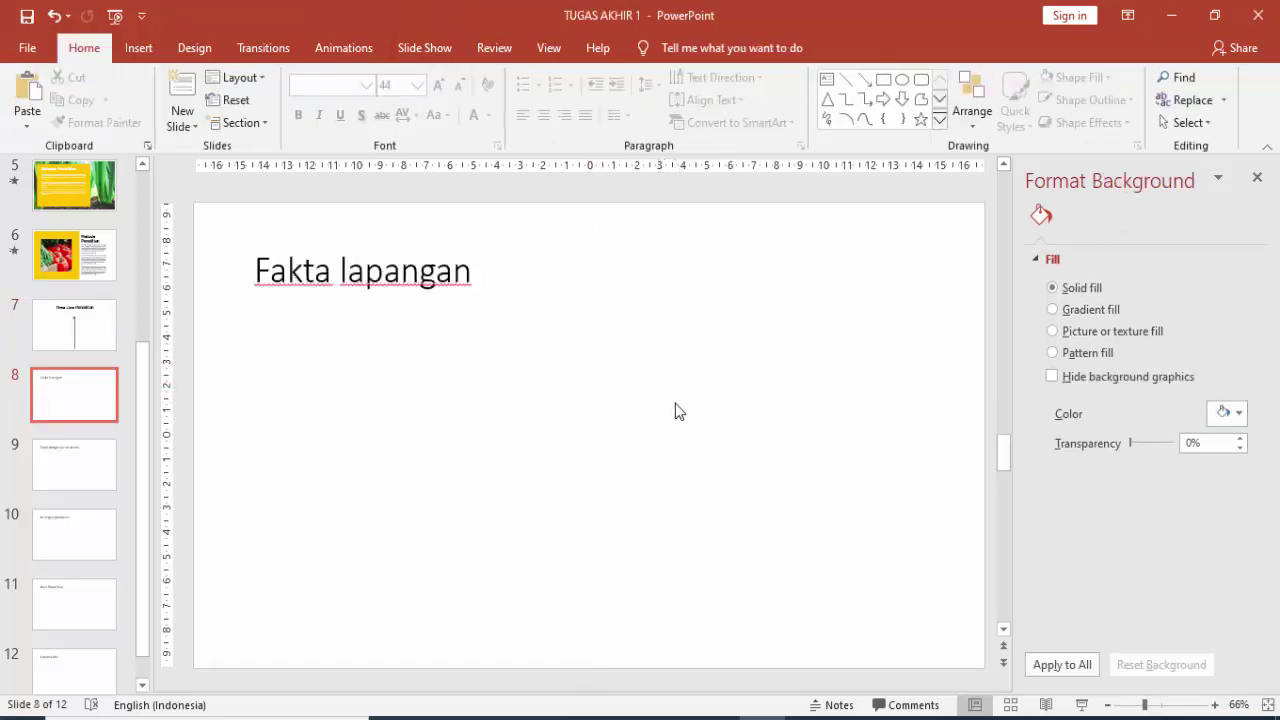
{"action": "scroll", "coordinate": [675, 403], "scroll_direction": "up", "scroll_amount": 1}
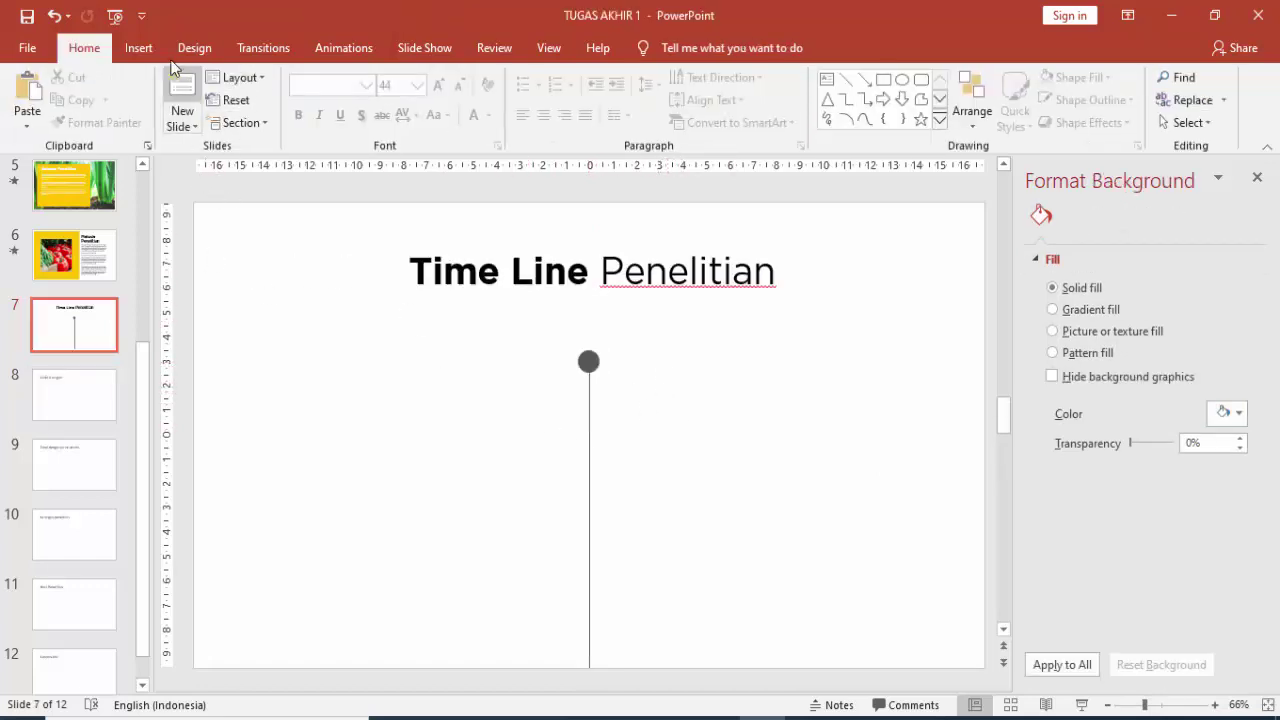
{"action": "left_click", "coordinate": [136, 47]}
{"action": "left_click", "coordinate": [308, 93]}
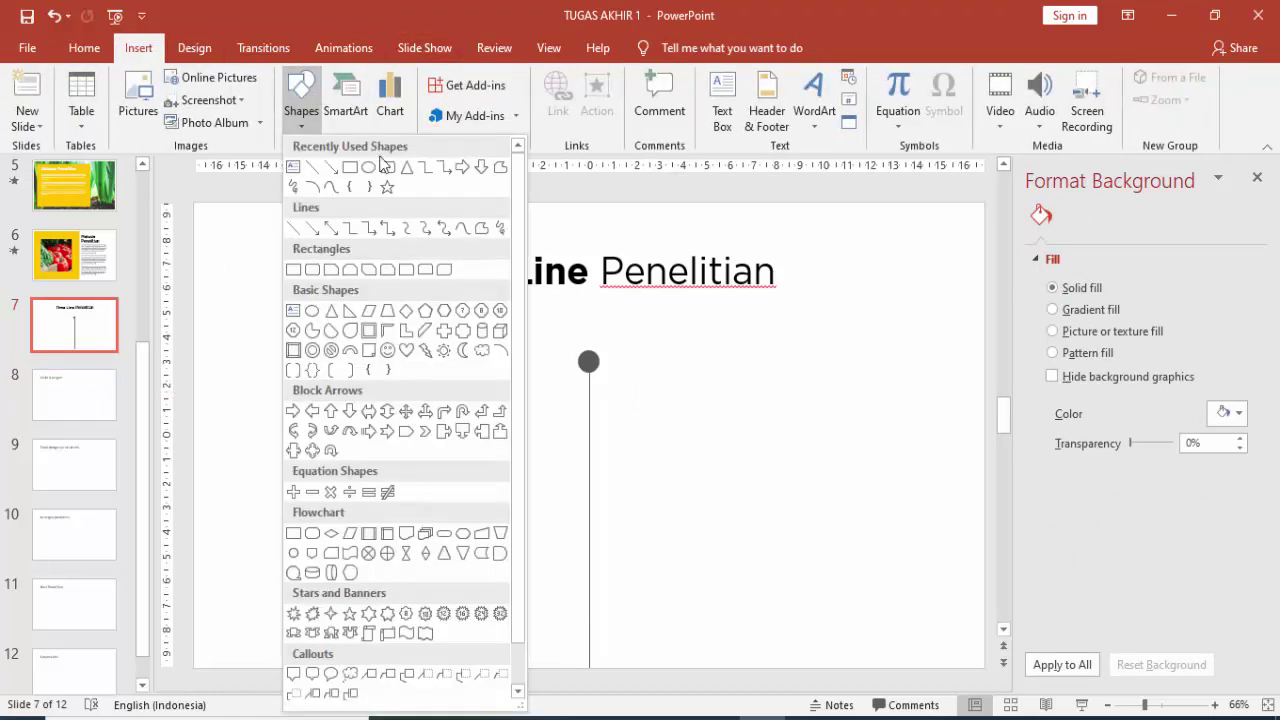
{"action": "left_click", "coordinate": [370, 166]}
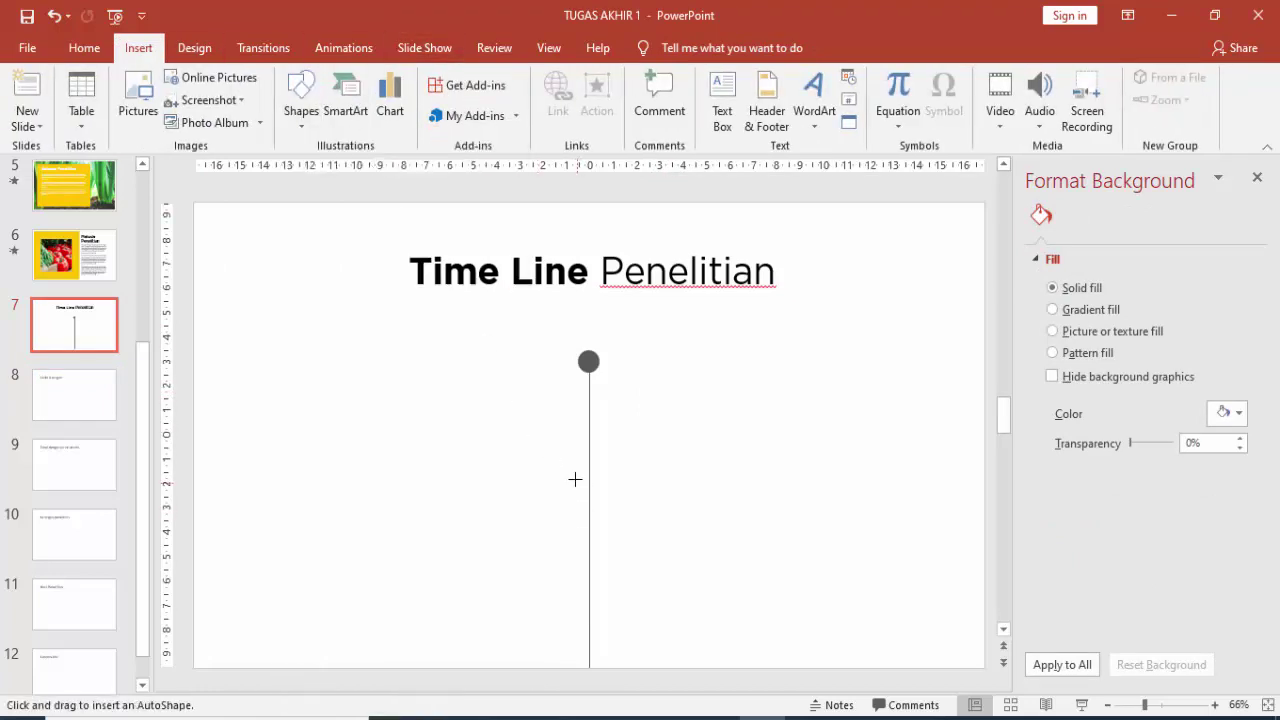
- Draw an outline-free yellow circle on the line, duplicate it, and space both down the line
{"action": "mouse_move", "coordinate": [573, 460]}
{"action": "left_mouse_down"}
{"action": "mouse_move", "coordinate": [627, 512]}
{"action": "mouse_move", "coordinate": [593, 488]}
{"action": "left_mouse_up"}
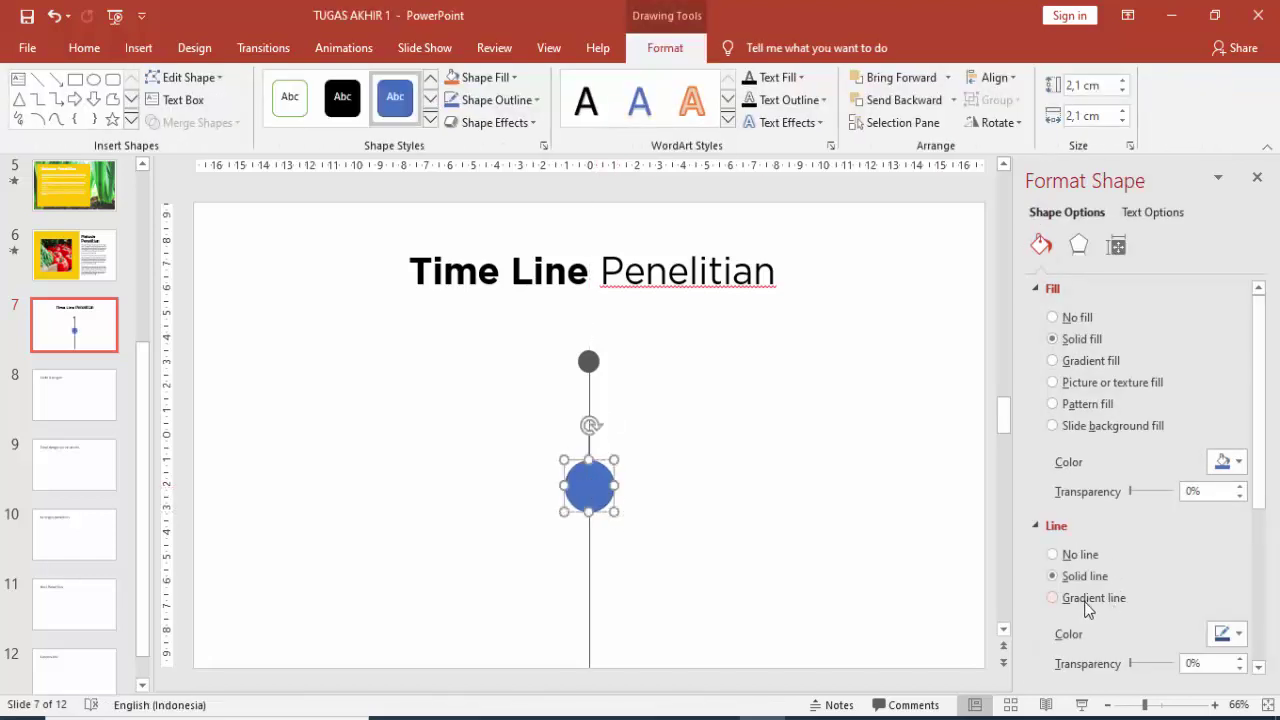
{"action": "left_click", "coordinate": [1070, 556]}
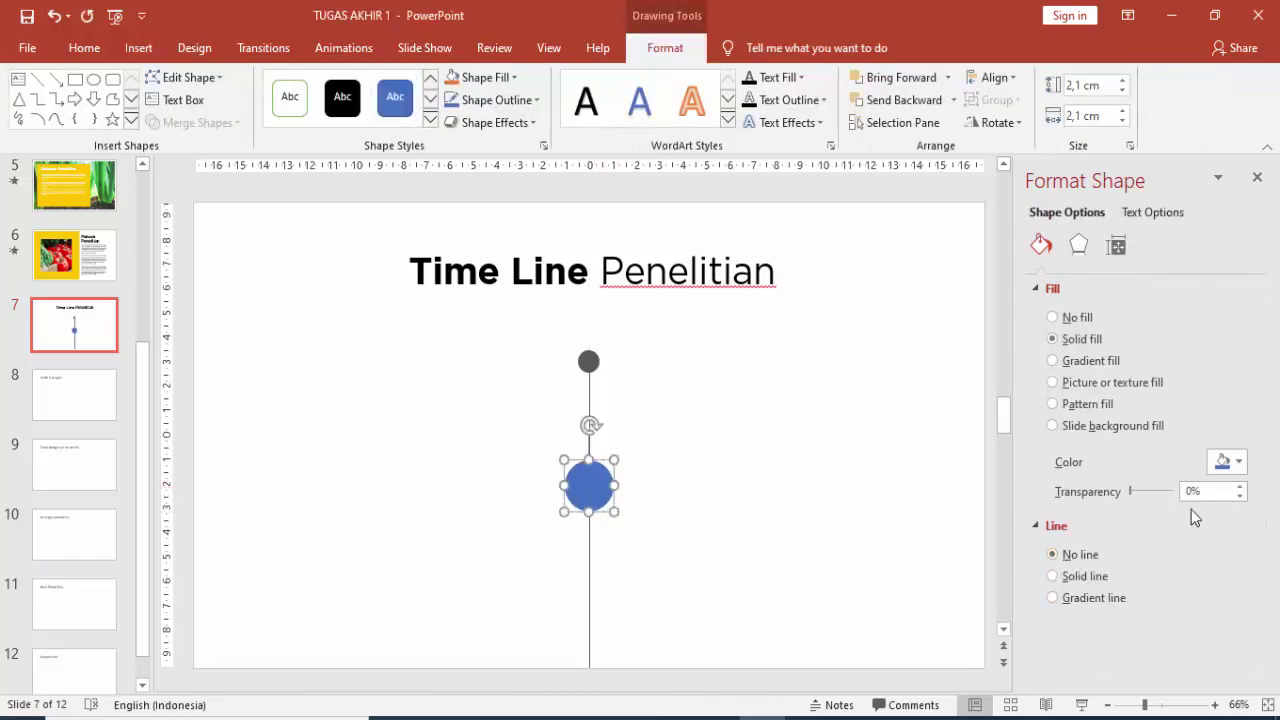
{"action": "left_click", "coordinate": [1228, 462]}
{"action": "left_click", "coordinate": [1123, 655]}
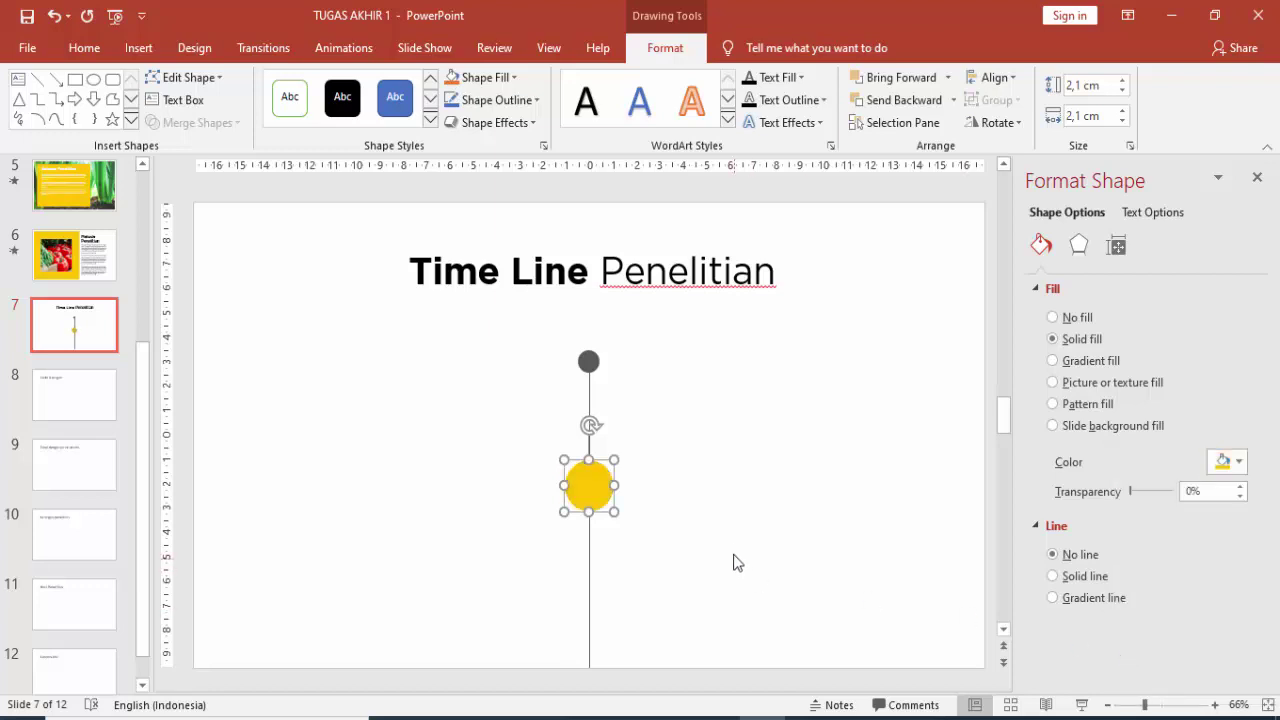
{"action": "key", "text": "Right"}
{"action": "key", "text": "Down"}
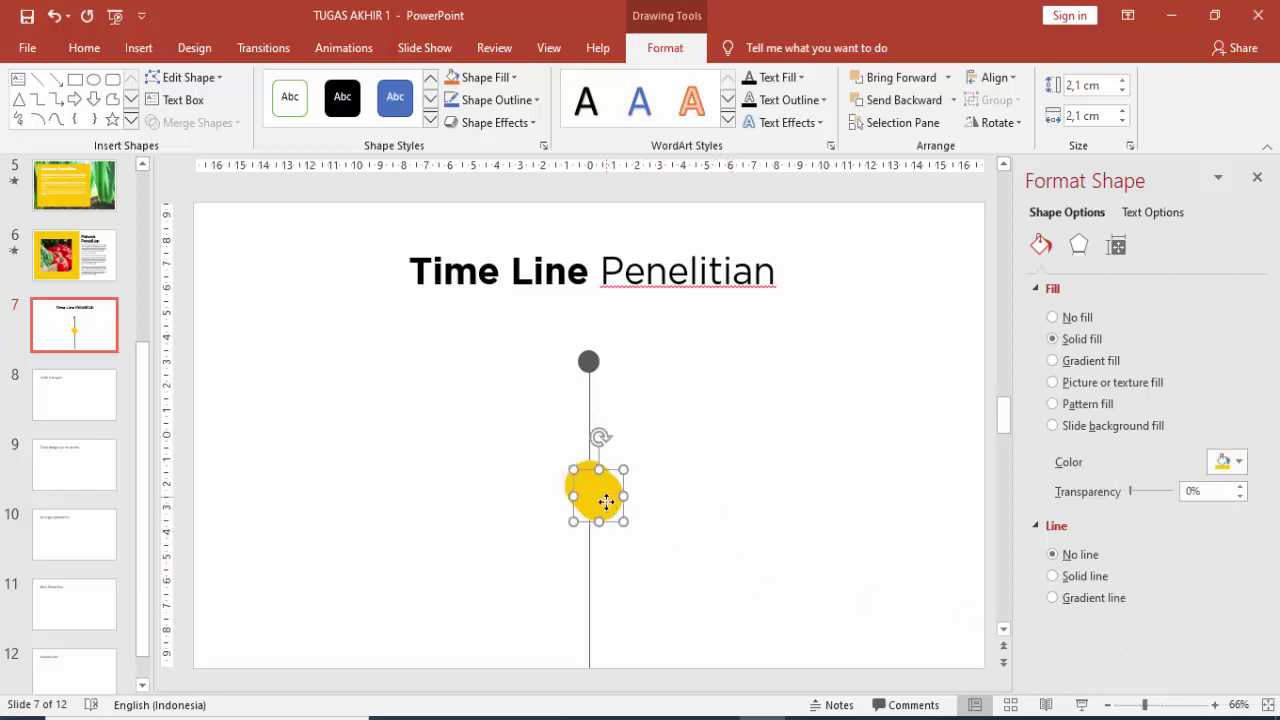
{"action": "left_click_drag", "start_coordinate": [606, 502], "coordinate": [594, 604]}
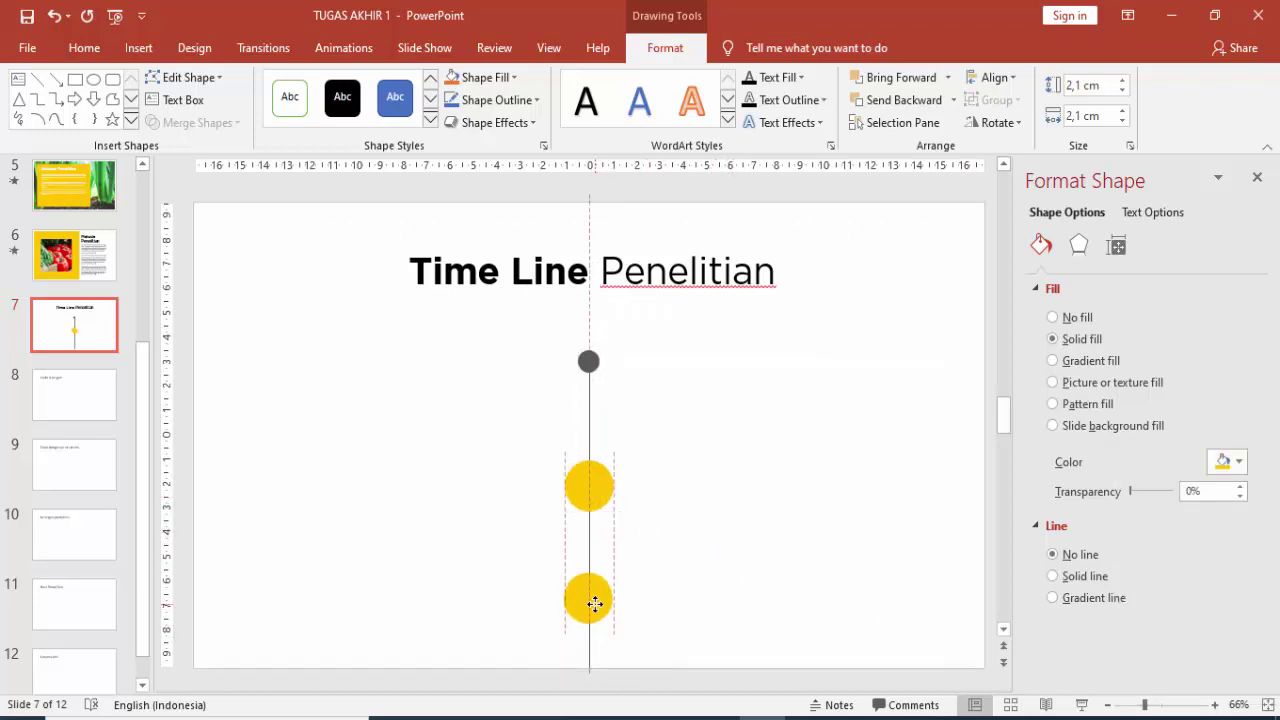
{"action": "left_click_drag", "start_coordinate": [600, 496], "coordinate": [600, 479]}
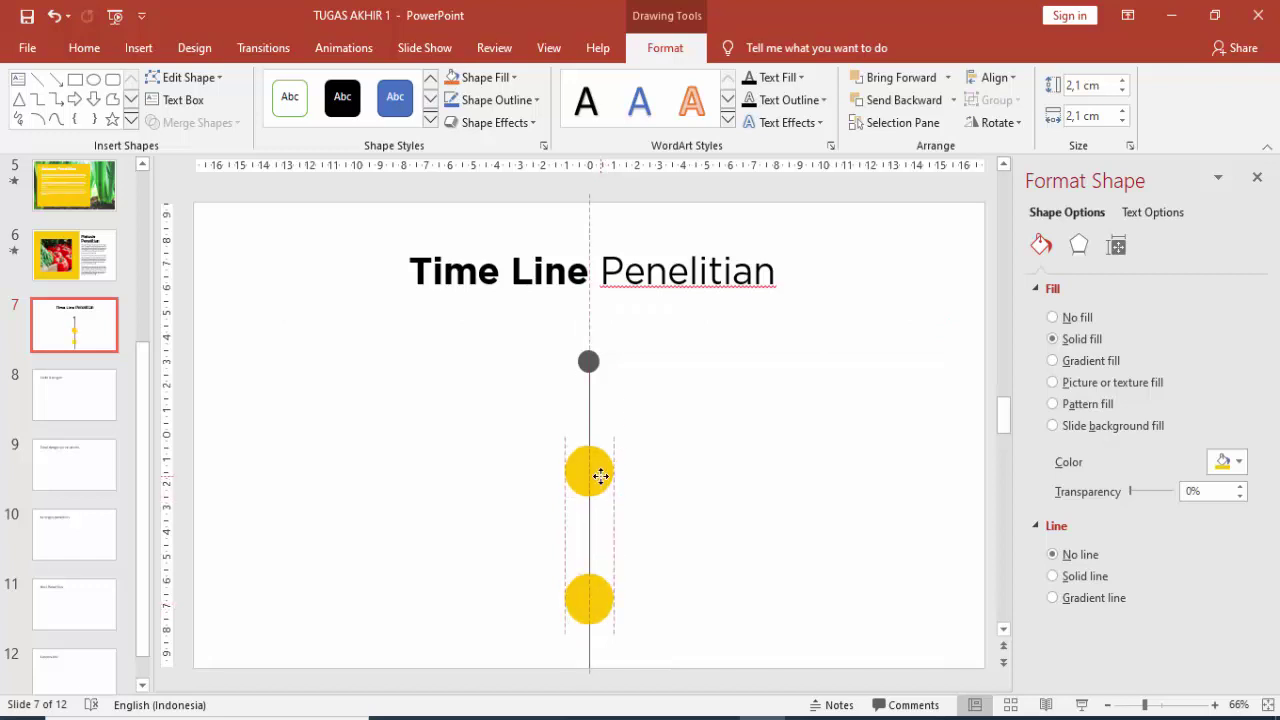
{"action": "left_click", "coordinate": [515, 409]}
- Draw a rectangle right of the upper yellow circle with no fill and yellow outline
{"action": "left_click", "coordinate": [125, 47]}
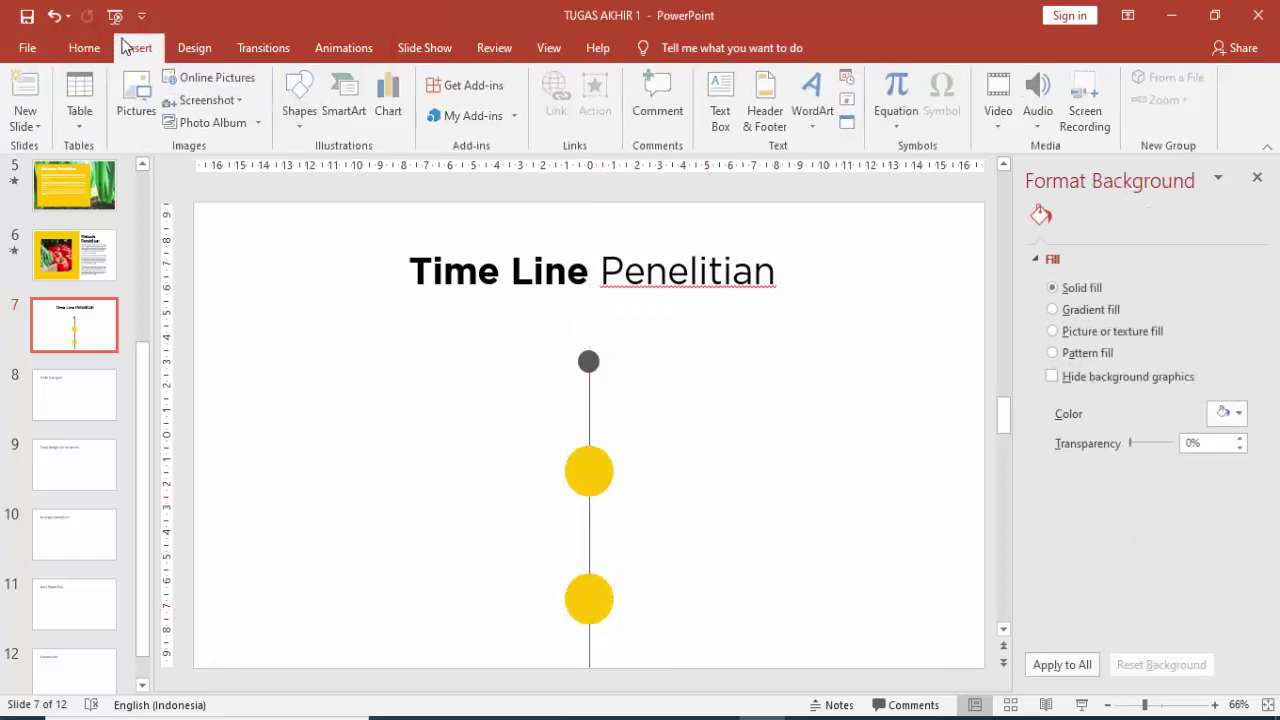
{"action": "left_click", "coordinate": [300, 110]}
{"action": "left_click", "coordinate": [366, 170]}
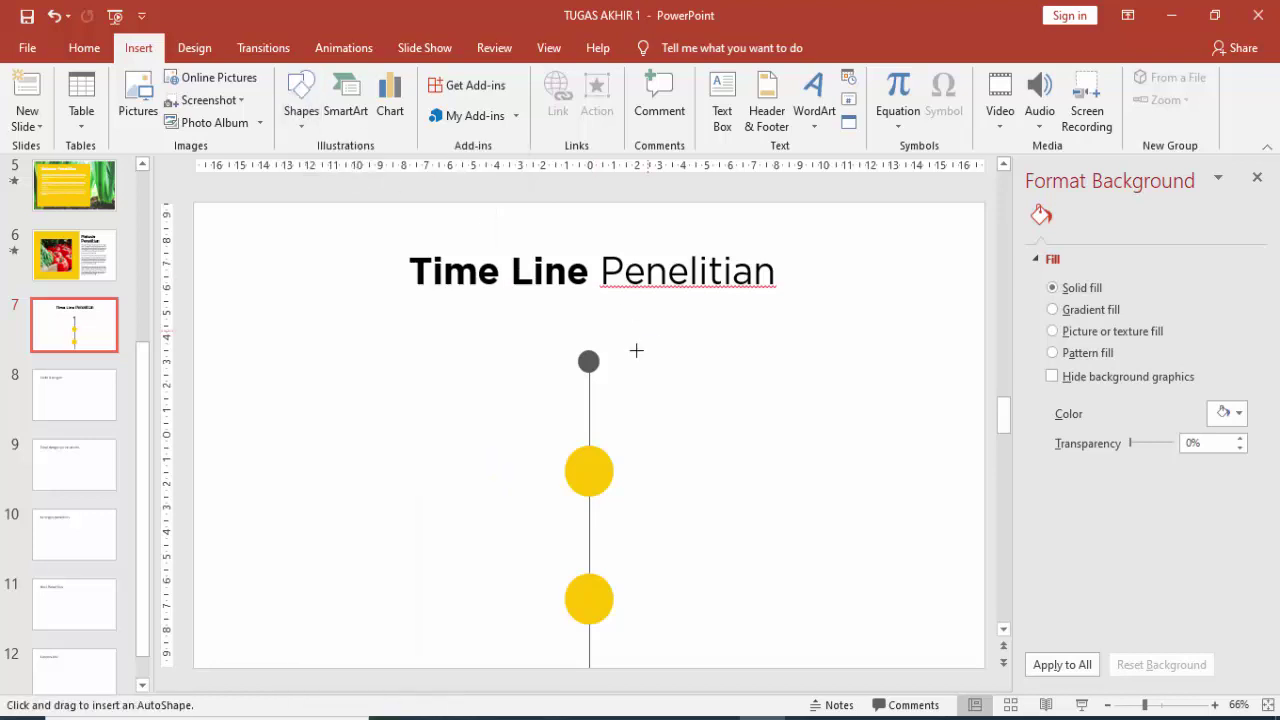
{"action": "mouse_move", "coordinate": [657, 434]}
{"action": "left_mouse_down"}
{"action": "mouse_move", "coordinate": [943, 525]}
{"action": "mouse_move", "coordinate": [894, 506]}
{"action": "left_mouse_up"}
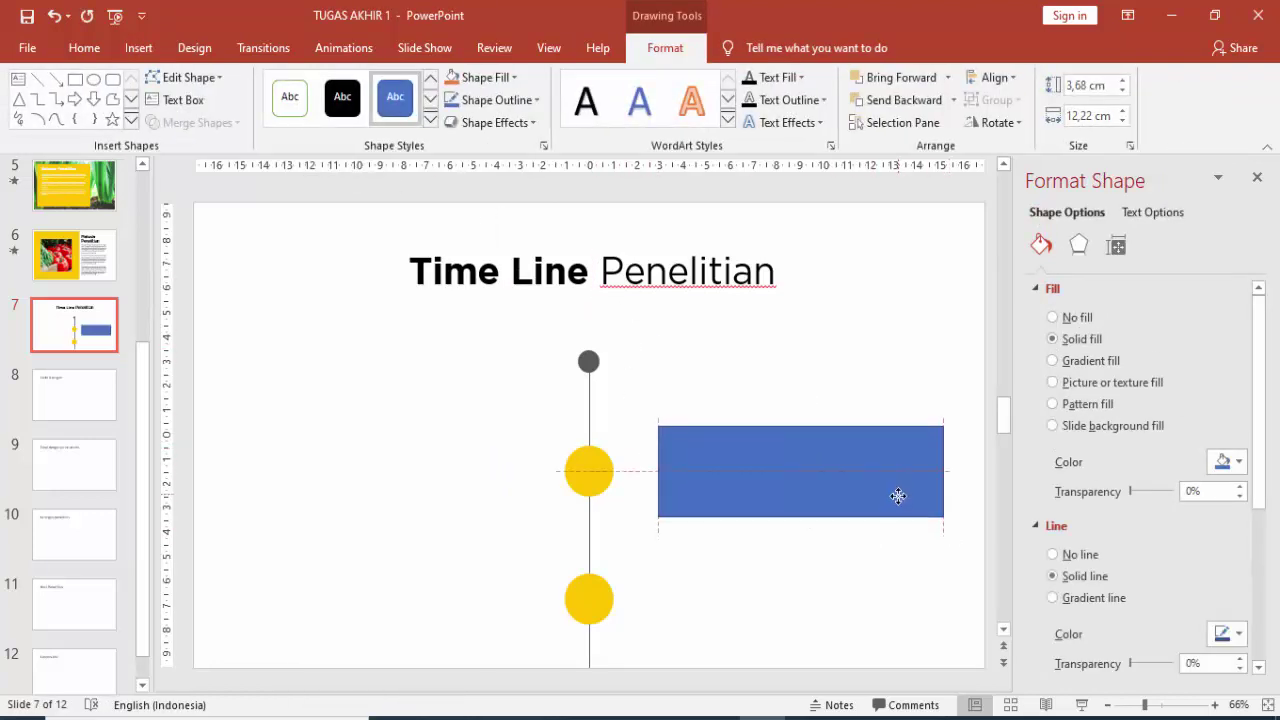
{"action": "left_click", "coordinate": [1077, 319]}
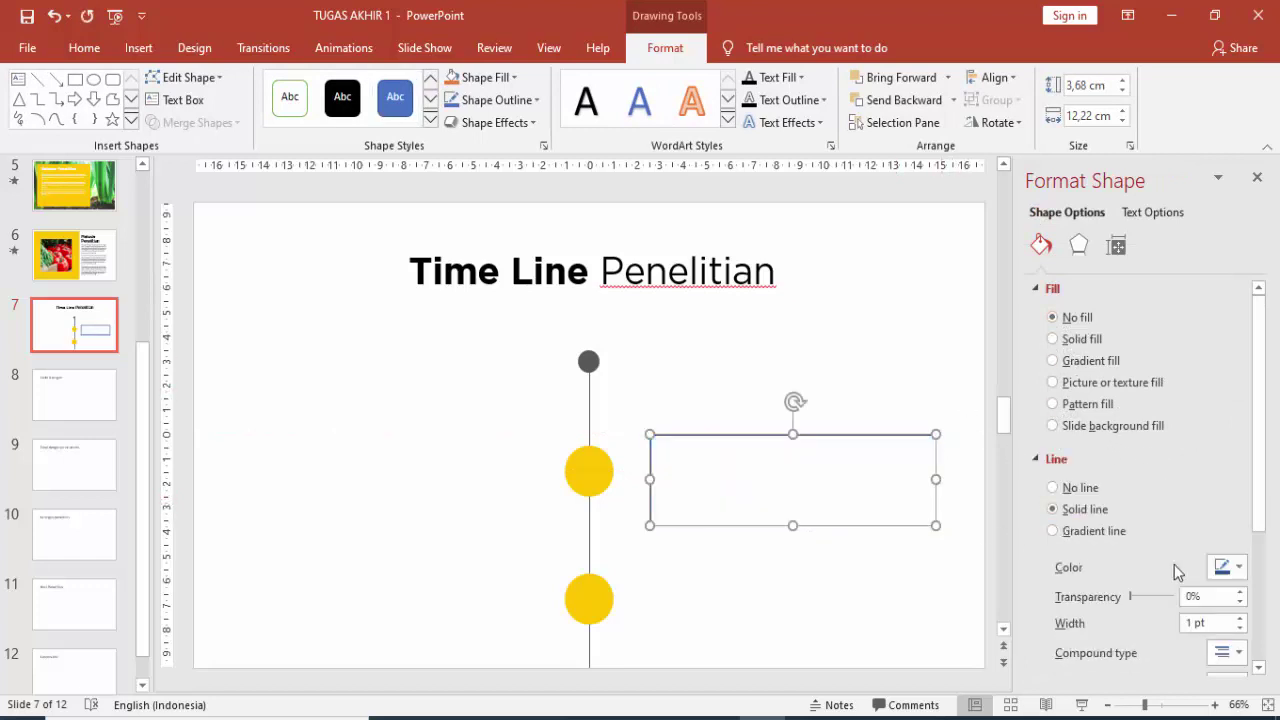
{"action": "left_click", "coordinate": [1215, 569]}
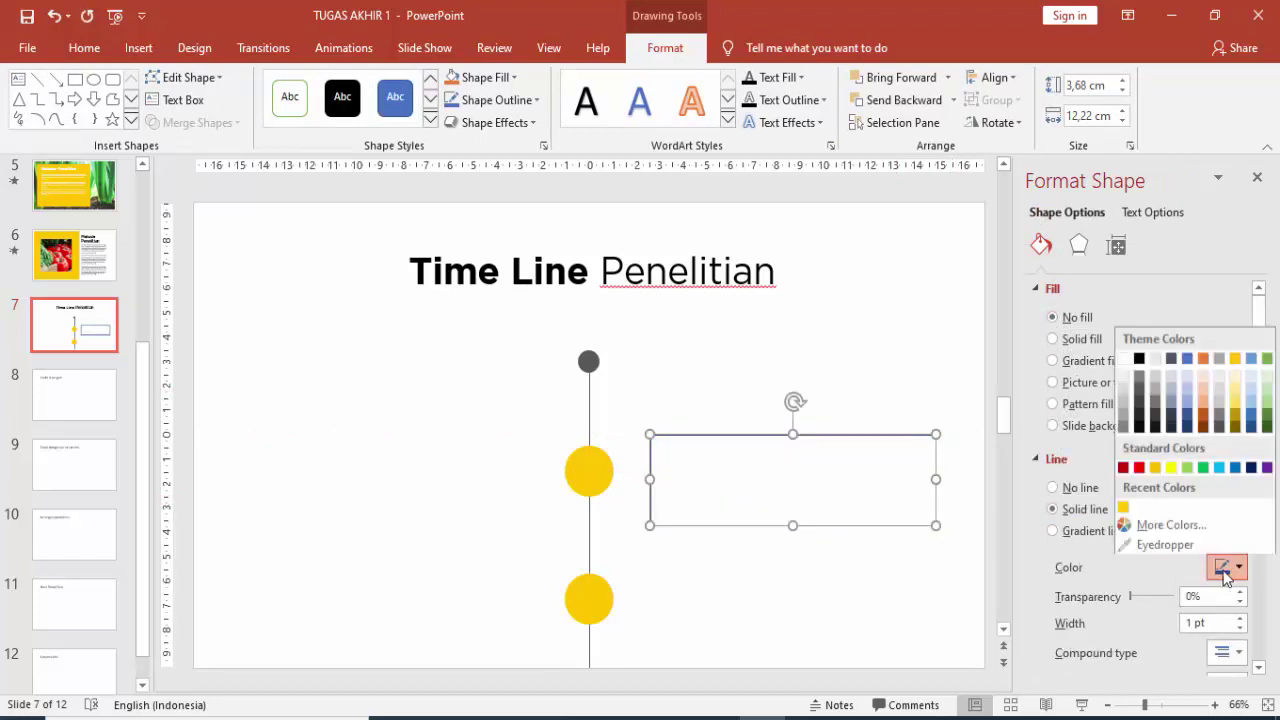
{"action": "left_click", "coordinate": [1125, 506]}
{"action": "left_click", "coordinate": [722, 344]}
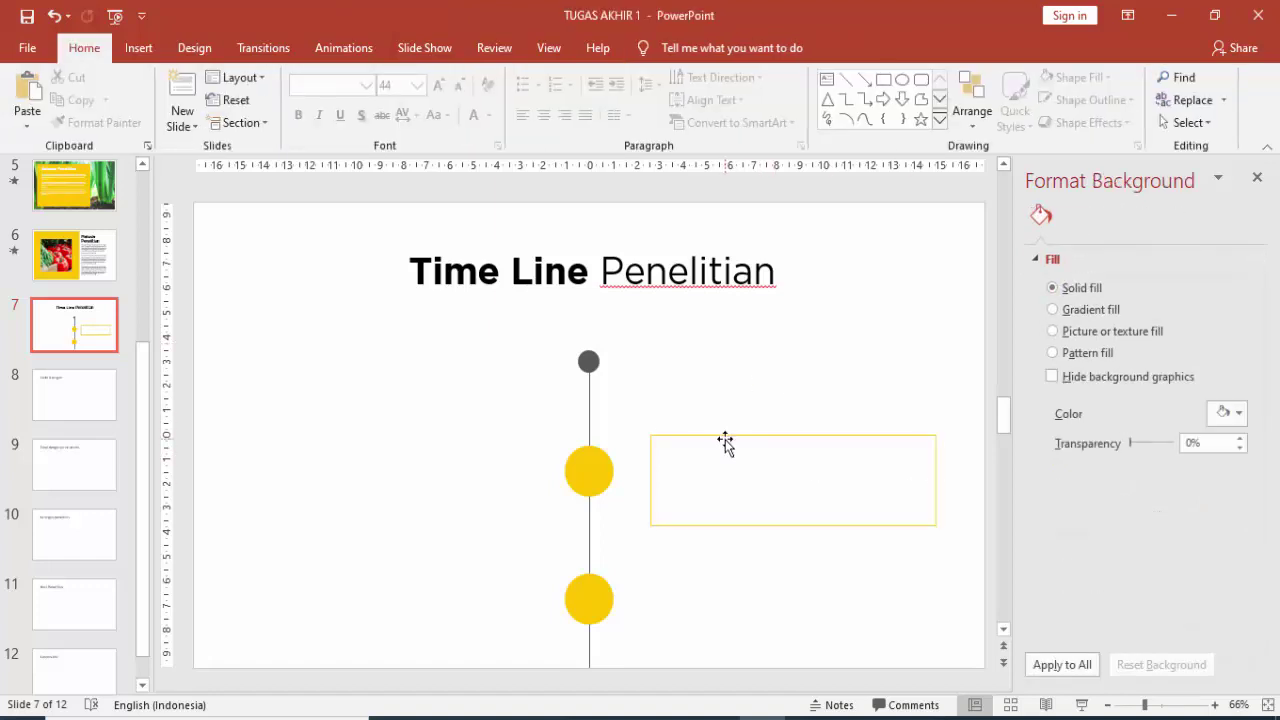
- Thicken the rectangle's outline to 1,25 pt
{"action": "left_click", "coordinate": [726, 436]}
{"action": "left_click", "coordinate": [1240, 619]}
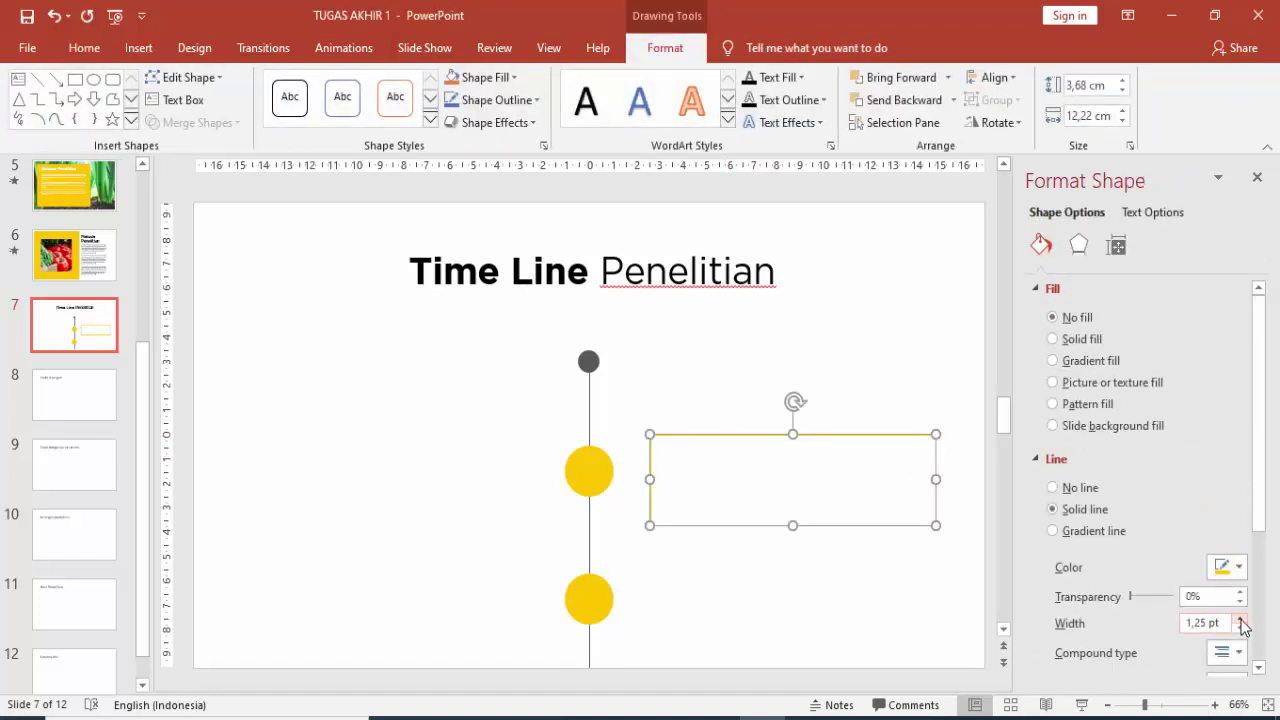
{"action": "left_click", "coordinate": [910, 378]}
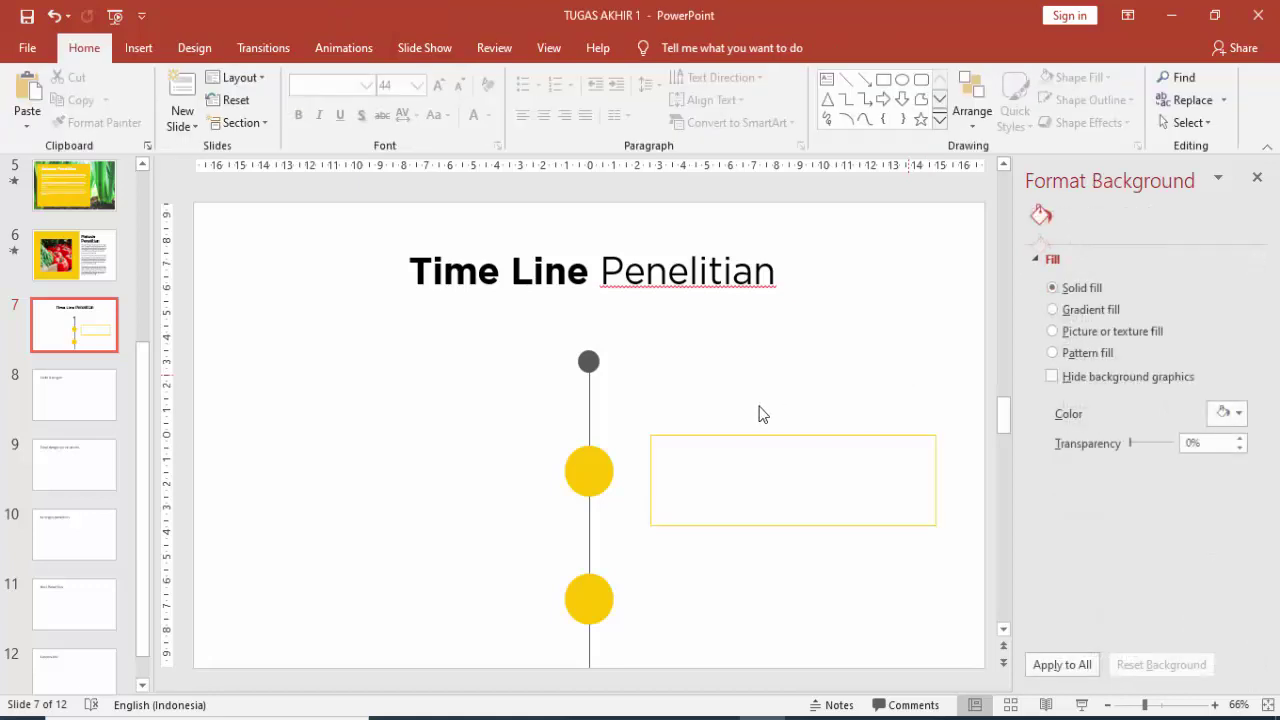
{"action": "left_click", "coordinate": [138, 48]}
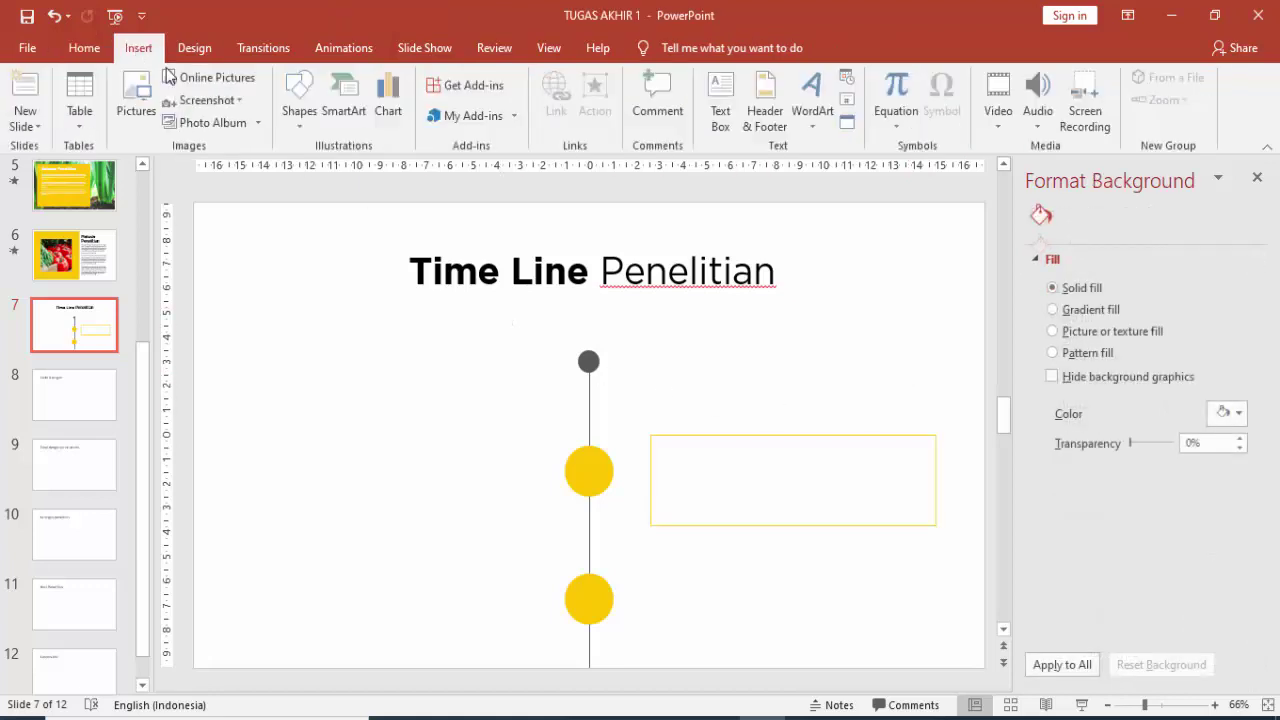
- Draw a small isosceles triangle 1,49 cm wide, rotated 90° left
{"action": "left_click", "coordinate": [300, 100]}
{"action": "left_click", "coordinate": [406, 166]}
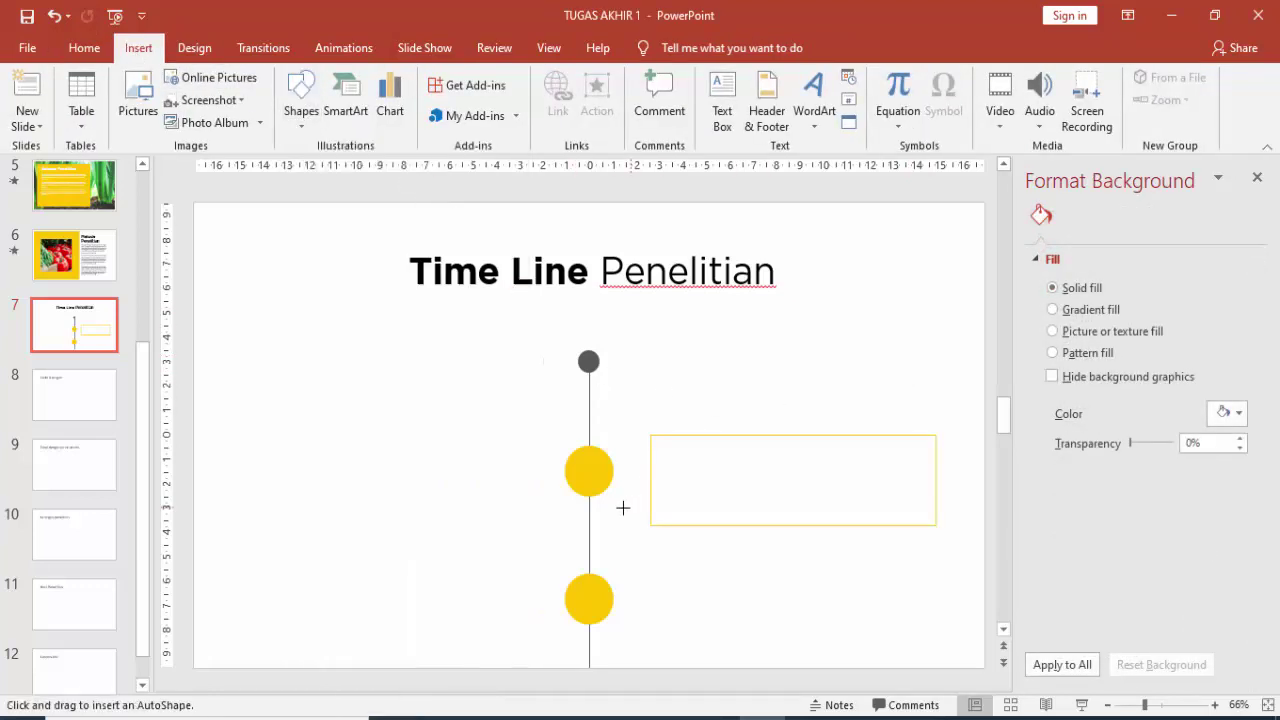
{"action": "left_click_drag", "start_coordinate": [628, 472], "coordinate": [675, 498]}
{"action": "left_click_drag", "start_coordinate": [670, 483], "coordinate": [664, 483]}
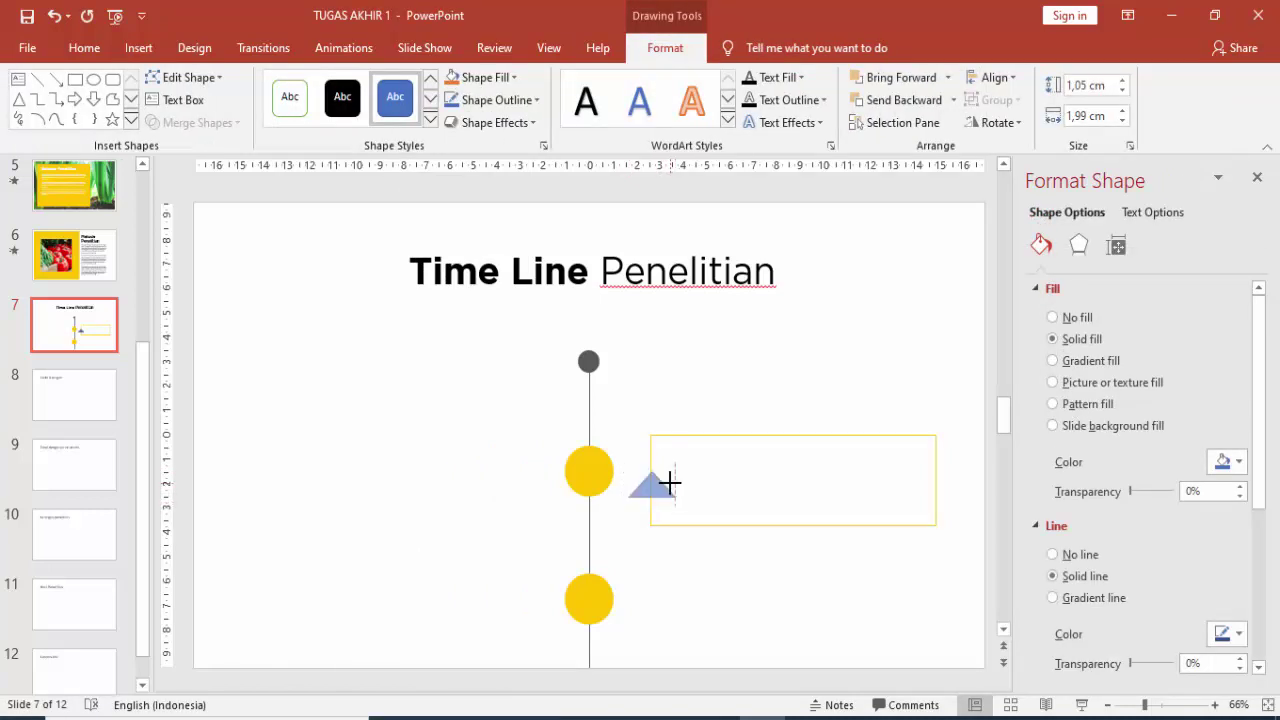
{"action": "left_click", "coordinate": [998, 122]}
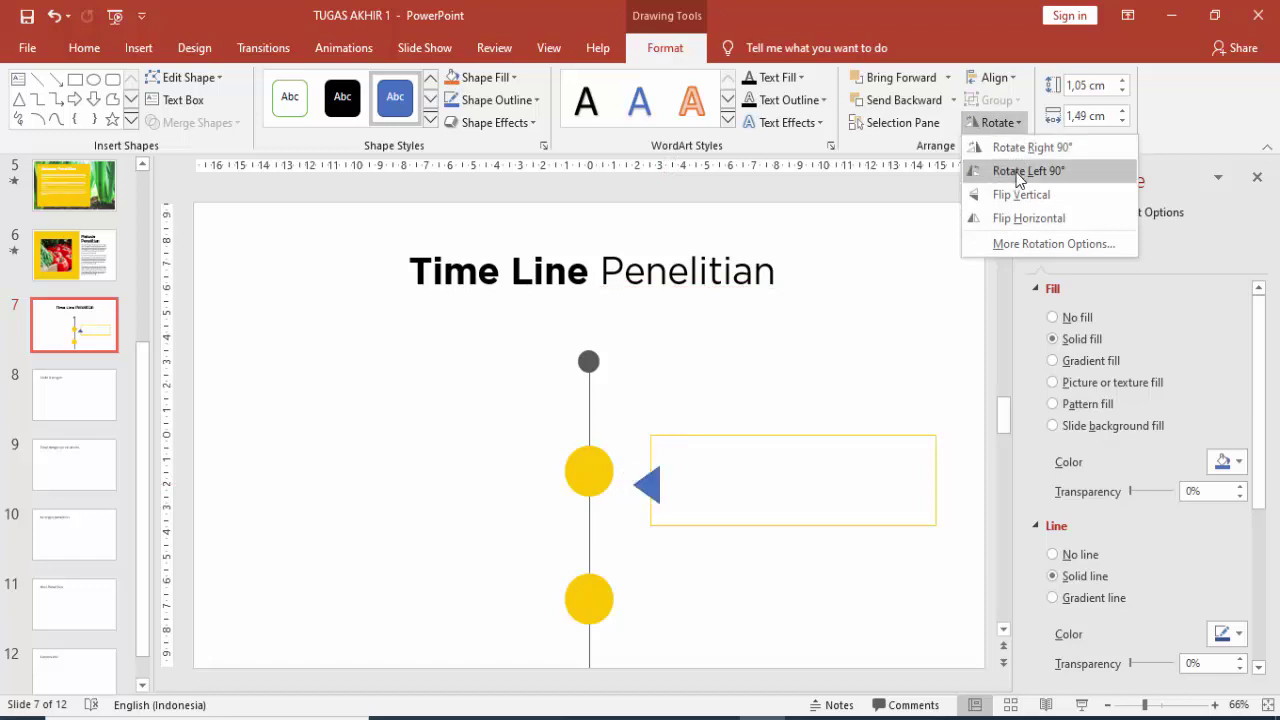
{"action": "left_click", "coordinate": [1022, 170]}
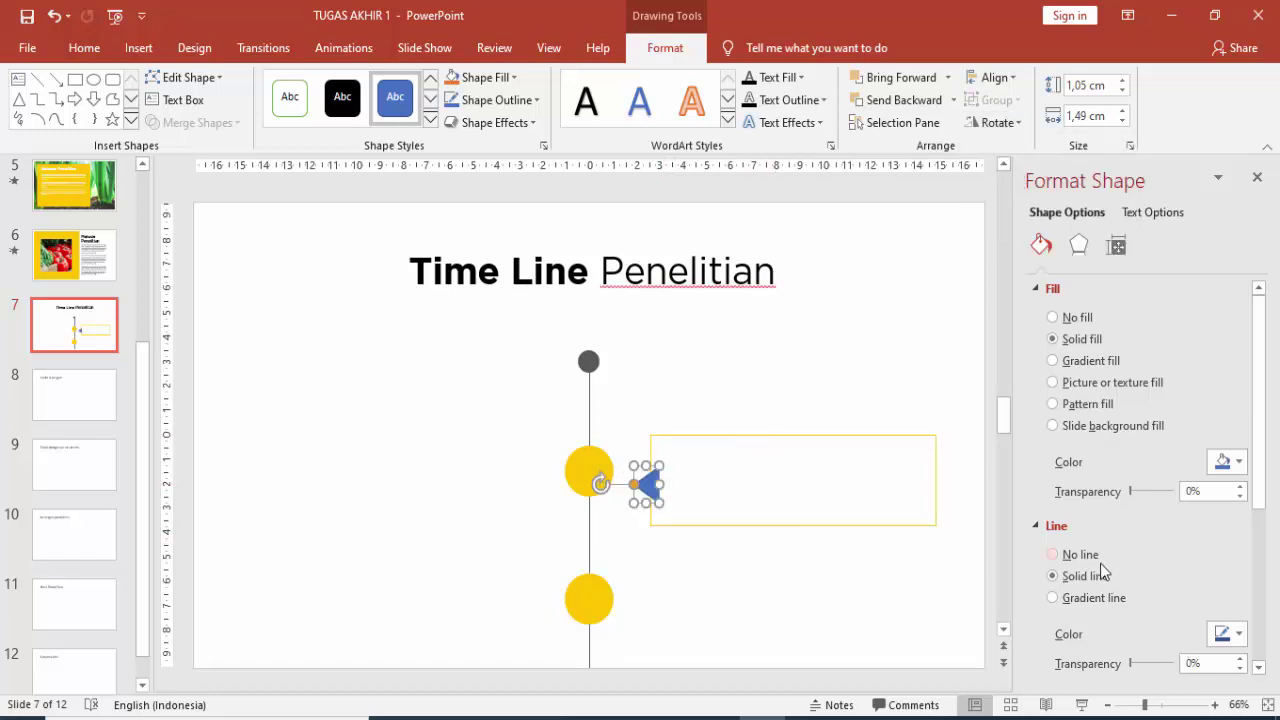
- Remove the triangle's fill, butt it against the rectangle's left edge, and select both
{"action": "left_click", "coordinate": [1078, 318]}
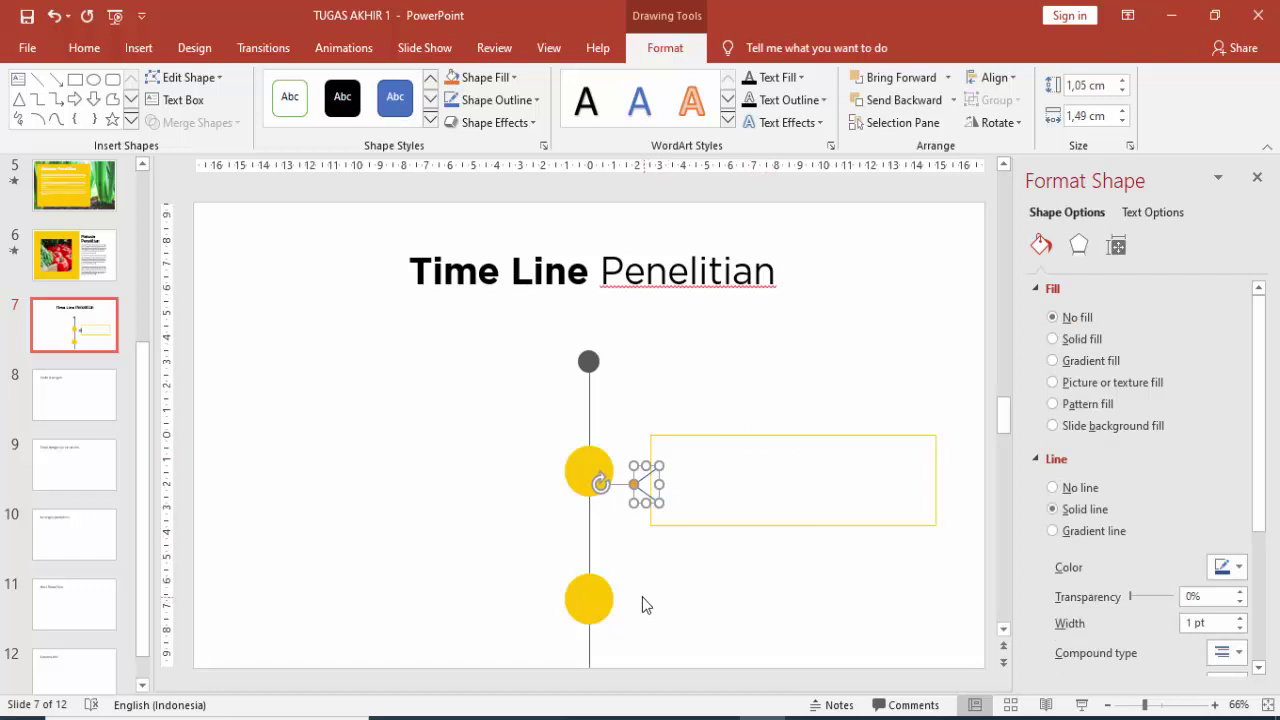
{"action": "scroll", "coordinate": [623, 514], "scroll_direction": "up", "scroll_amount": 3, "text": "ctrl"}
{"action": "scroll", "coordinate": [627, 421], "scroll_direction": "up", "scroll_amount": 3, "text": "ctrl"}
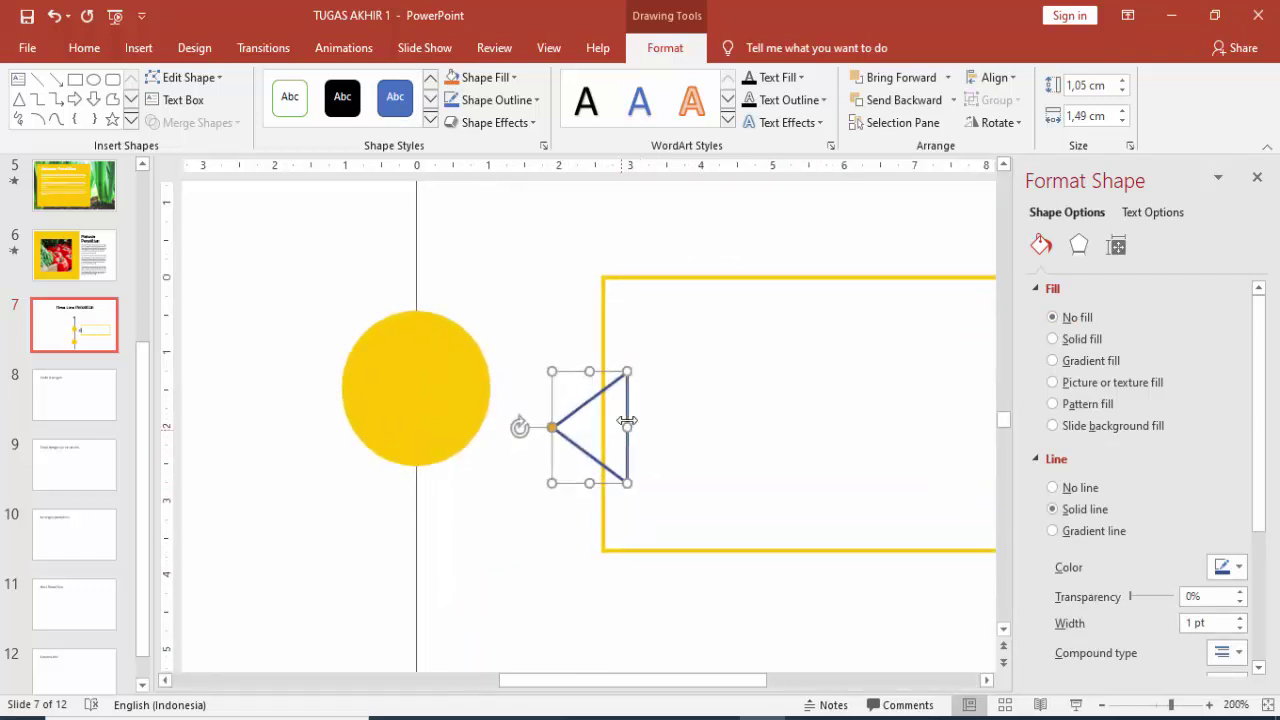
{"action": "left_click_drag", "start_coordinate": [614, 404], "coordinate": [611, 397]}
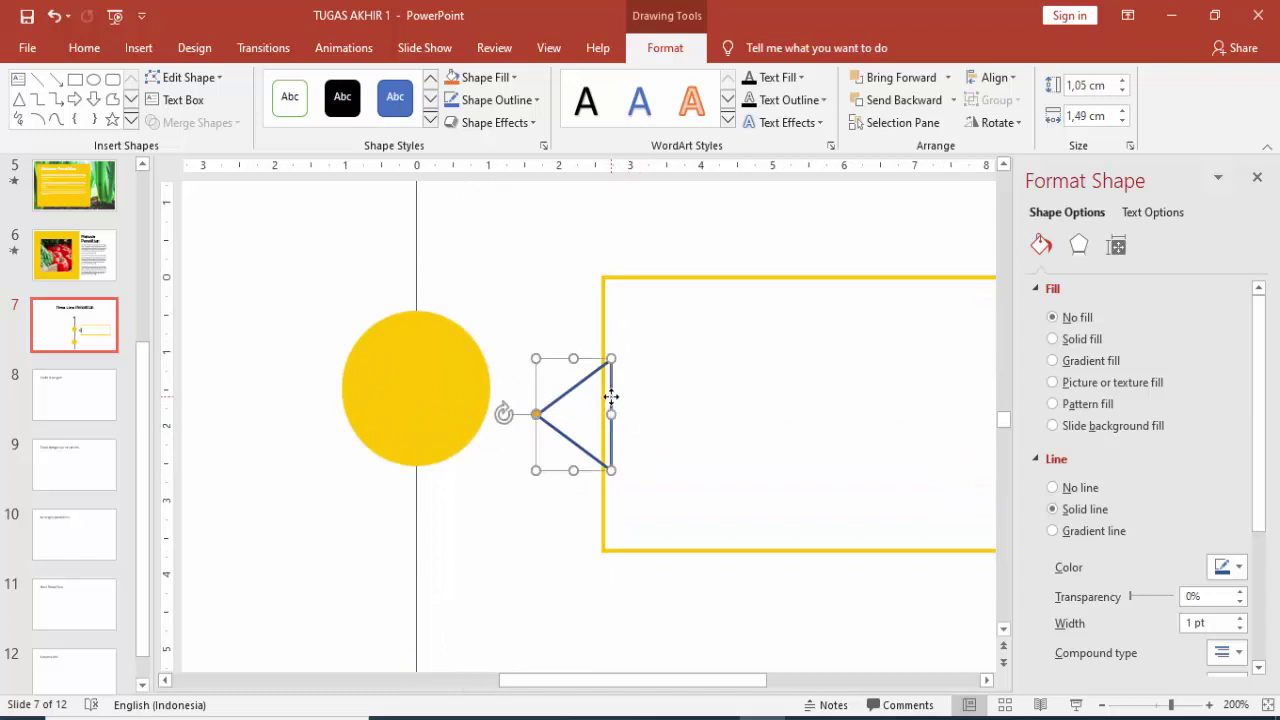
{"action": "left_click", "coordinate": [681, 277], "text": "shift"}
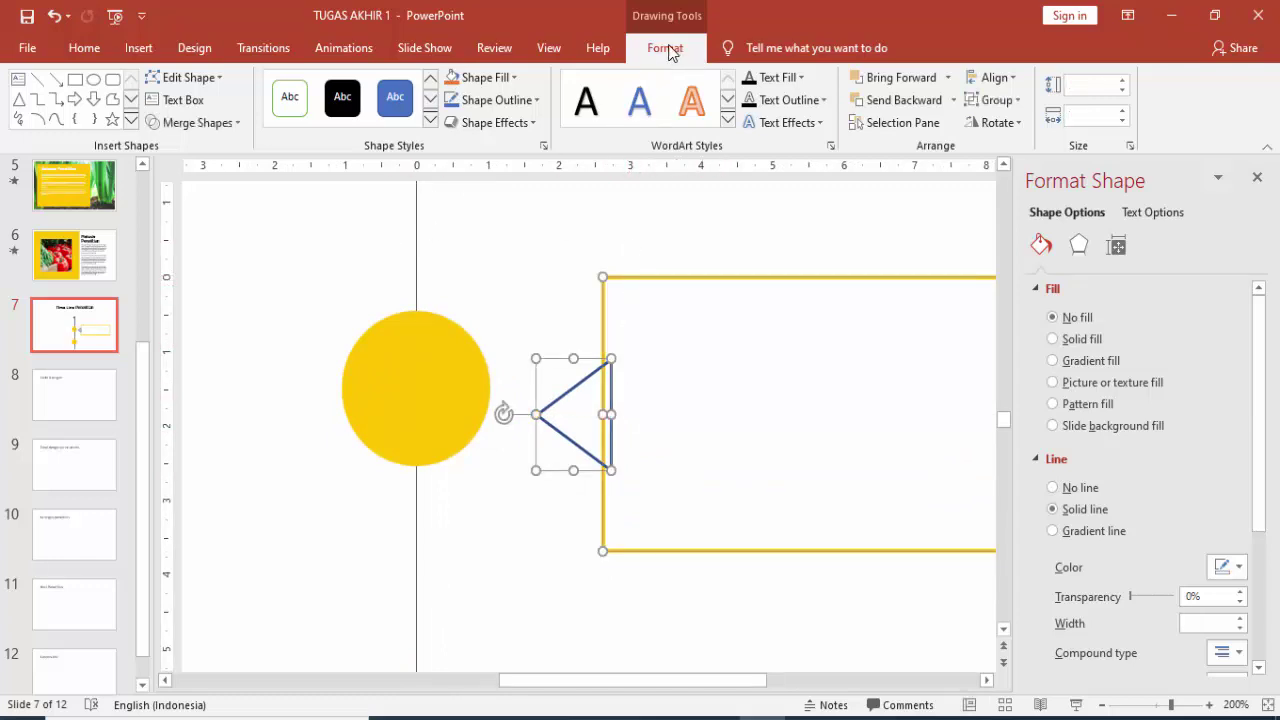
- Union the triangle and rectangle into one callout with a yellow outline
{"action": "left_click", "coordinate": [195, 122]}
{"action": "left_click", "coordinate": [188, 144]}
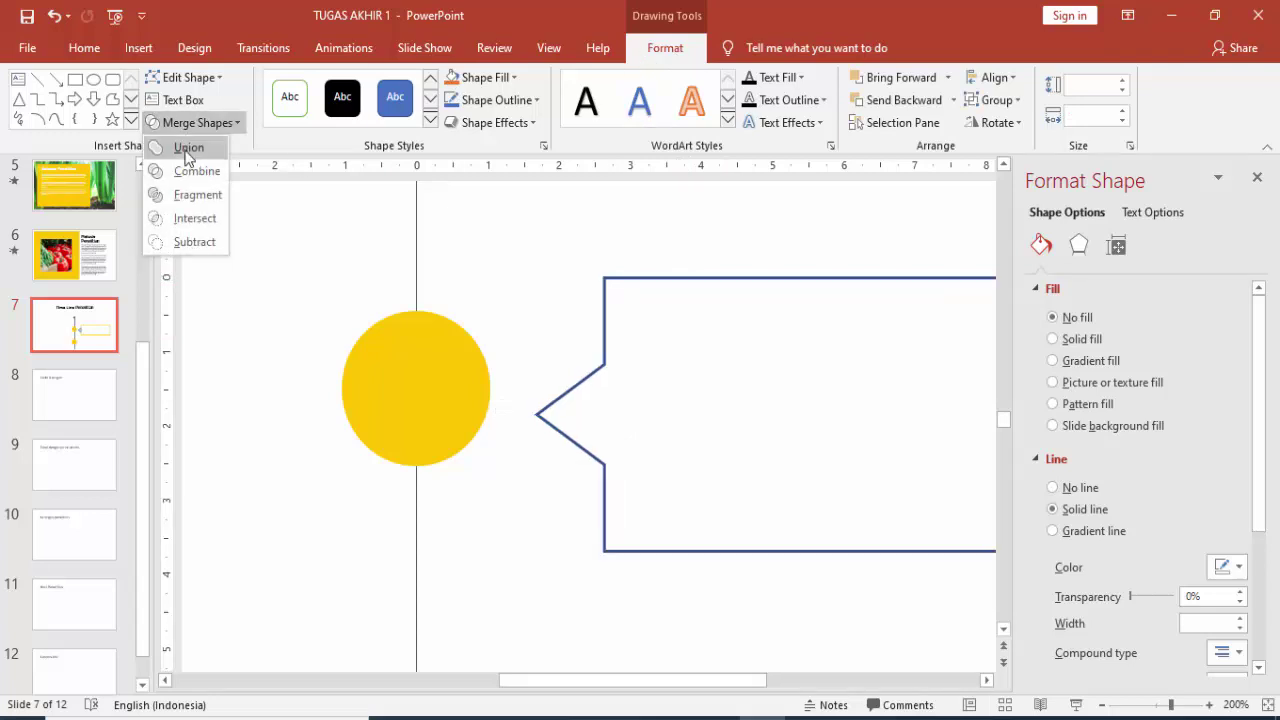
{"action": "left_click", "coordinate": [1226, 568]}
{"action": "left_click", "coordinate": [1123, 507]}
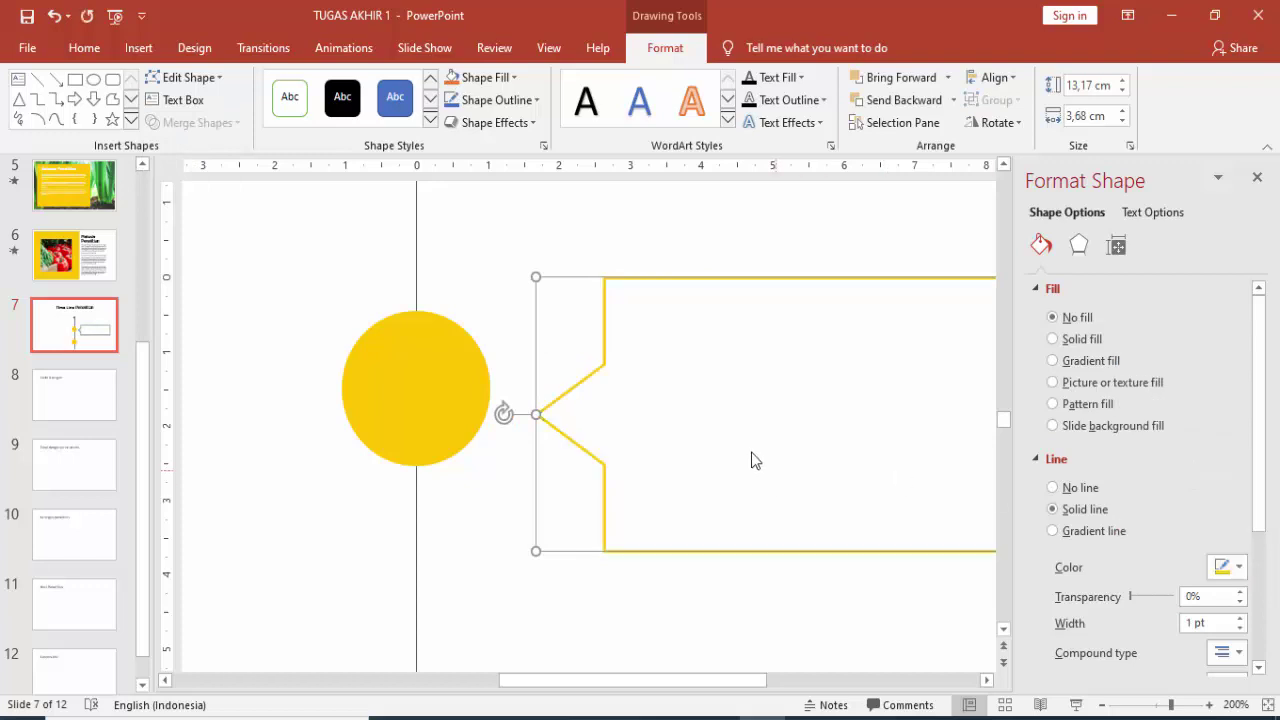
{"action": "scroll", "coordinate": [703, 370], "scroll_direction": "down", "scroll_amount": 10, "text": "ctrl"}
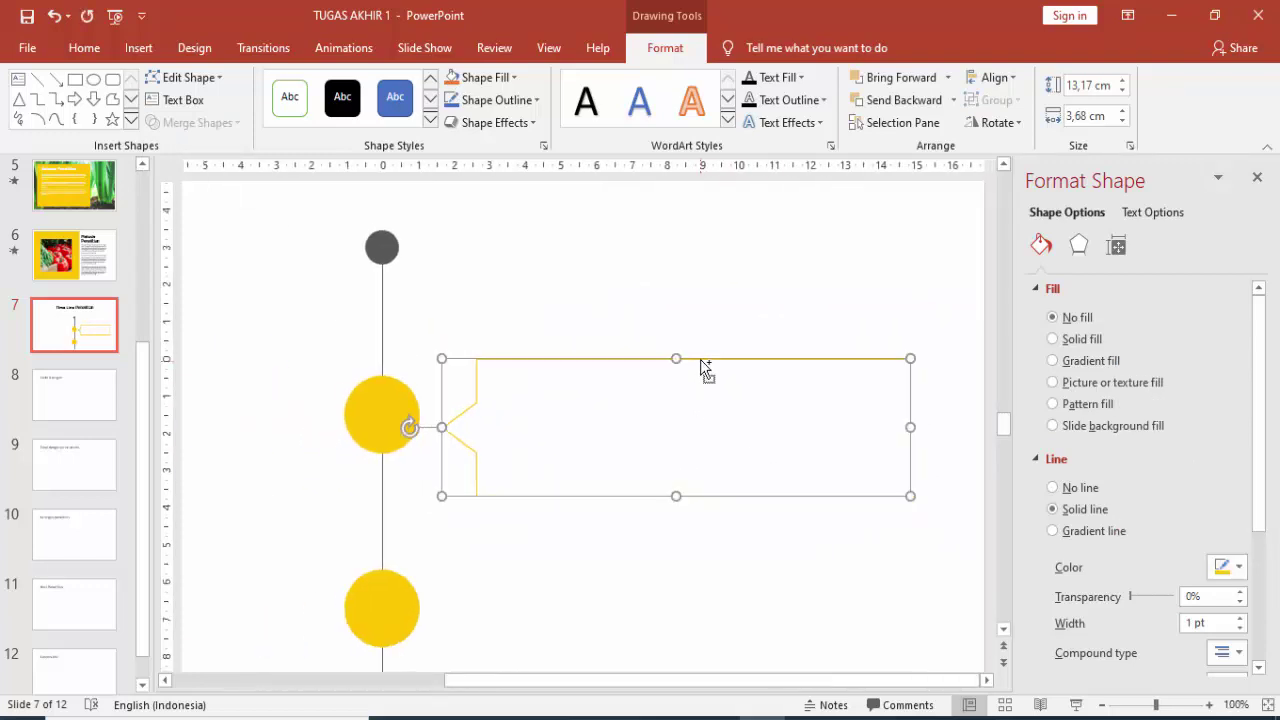
{"action": "left_click", "coordinate": [696, 338]}
- Copy the callout to the left, flip it horizontally, and place it beside the lower circle
{"action": "left_click", "coordinate": [709, 397]}
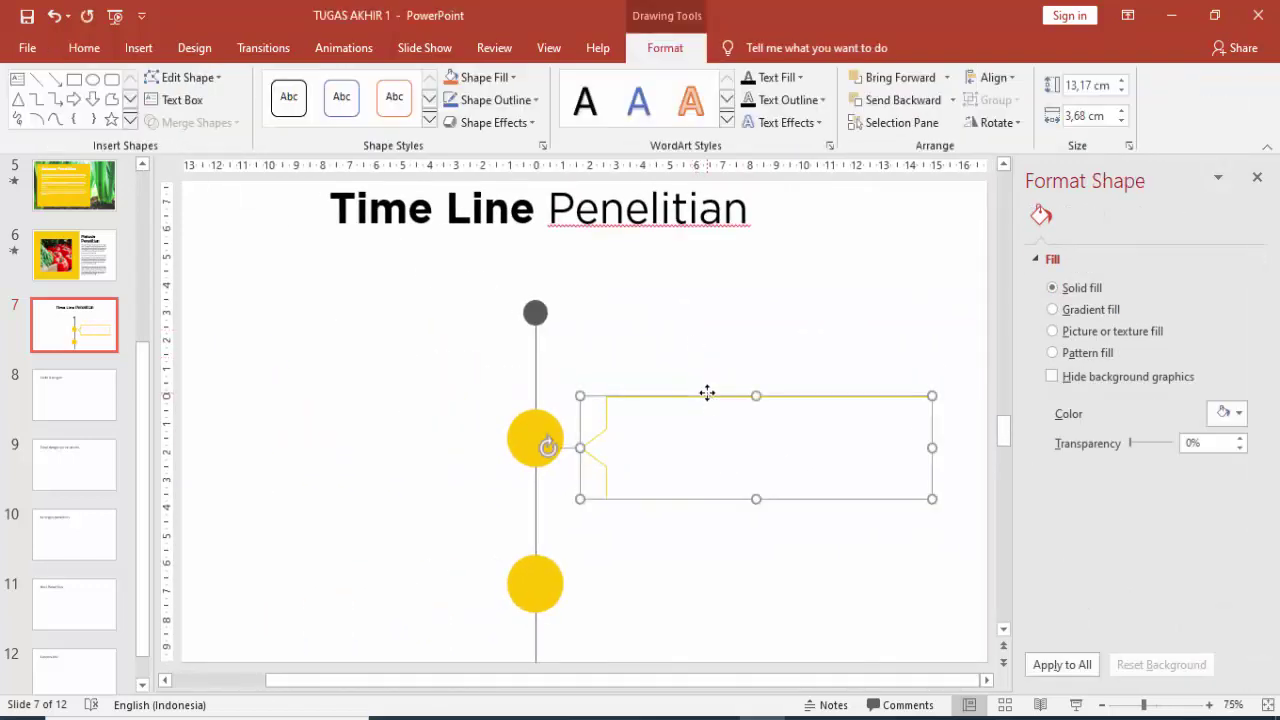
{"action": "left_click_drag", "start_coordinate": [694, 420], "coordinate": [303, 428], "text": "ctrl"}
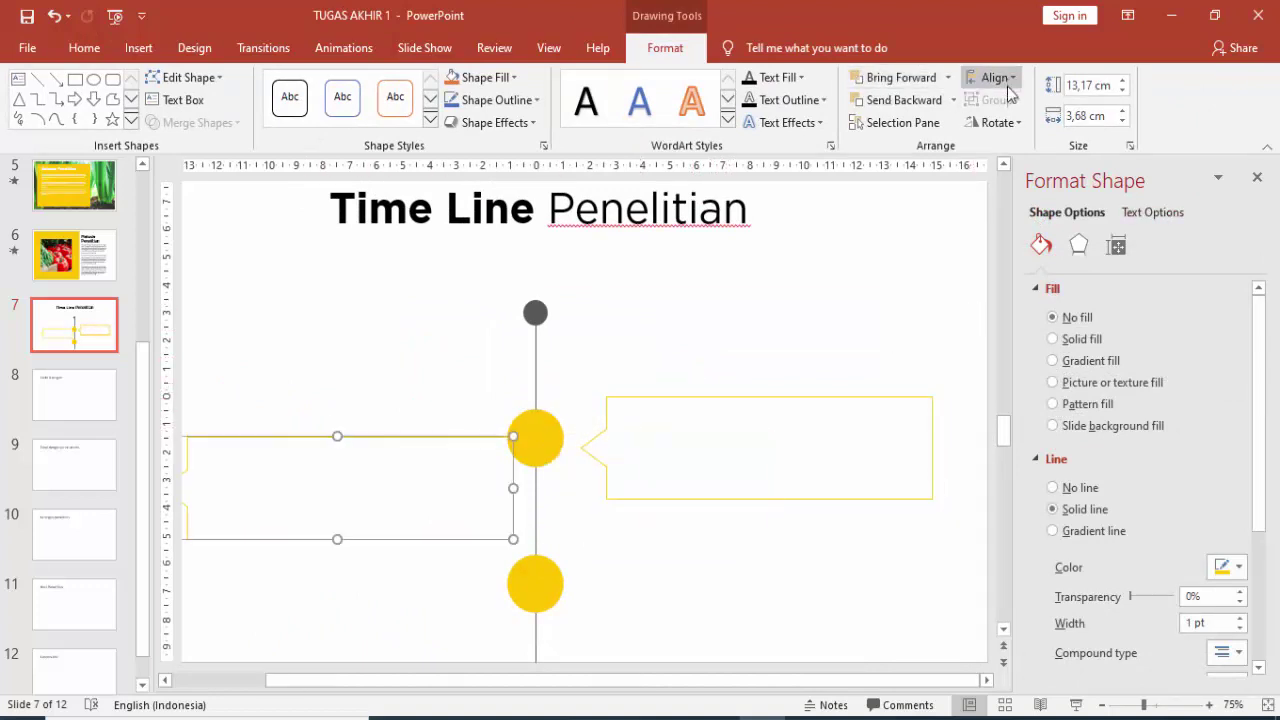
{"action": "left_click", "coordinate": [1007, 127]}
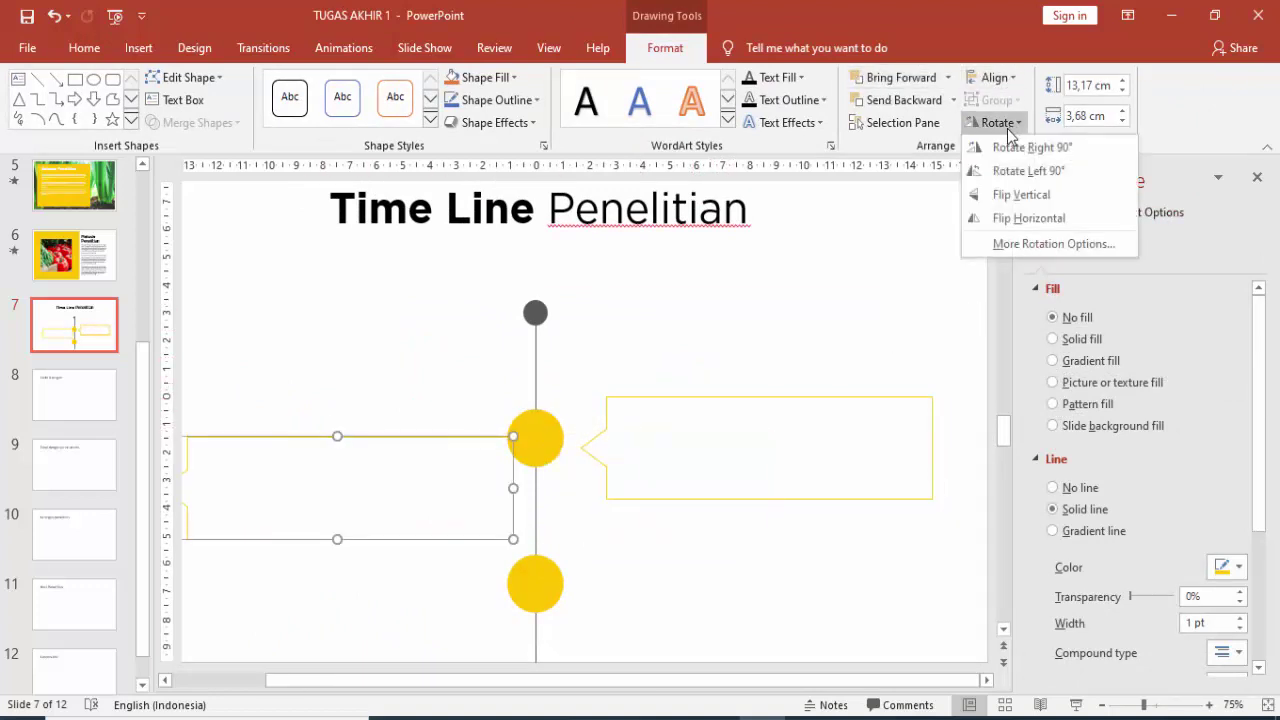
{"action": "left_click", "coordinate": [1000, 218]}
{"action": "scroll", "coordinate": [548, 422], "scroll_direction": "down", "scroll_amount": 1, "text": "ctrl"}
{"action": "scroll", "coordinate": [503, 492], "scroll_direction": "down", "scroll_amount": 1, "text": "ctrl"}
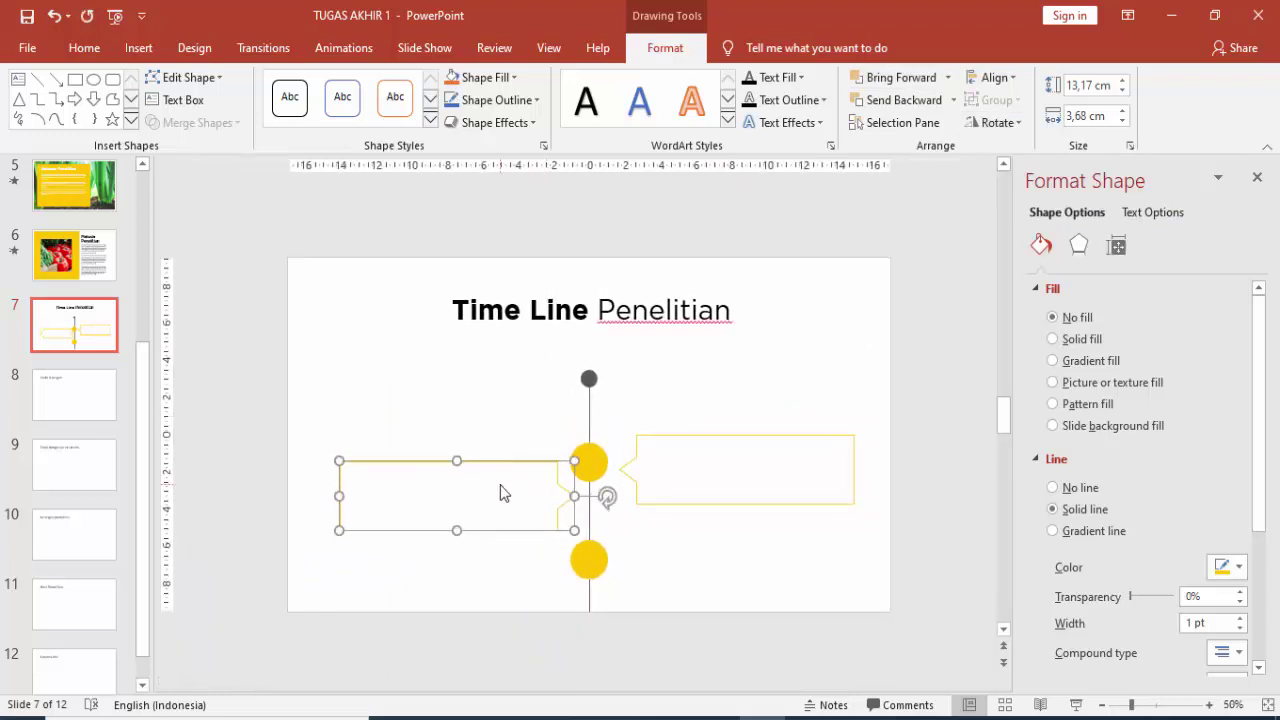
{"action": "left_click_drag", "start_coordinate": [510, 464], "coordinate": [495, 519]}
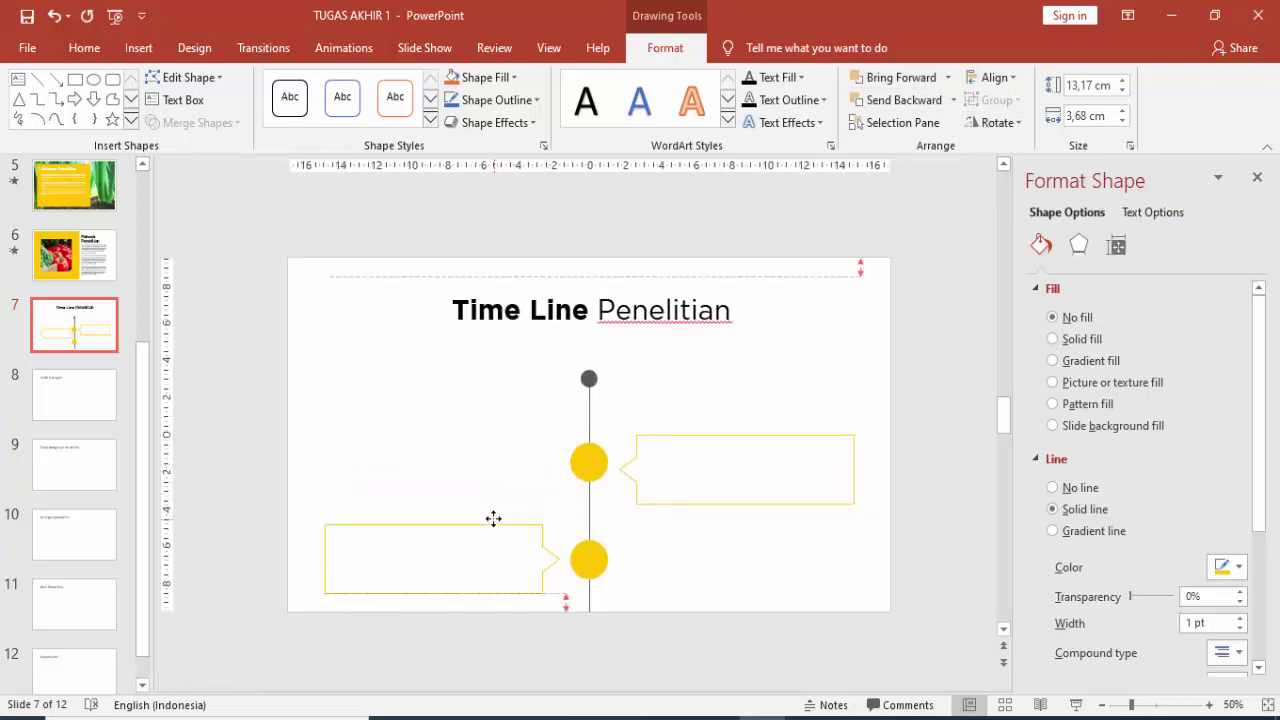
{"action": "left_click", "coordinate": [726, 538]}
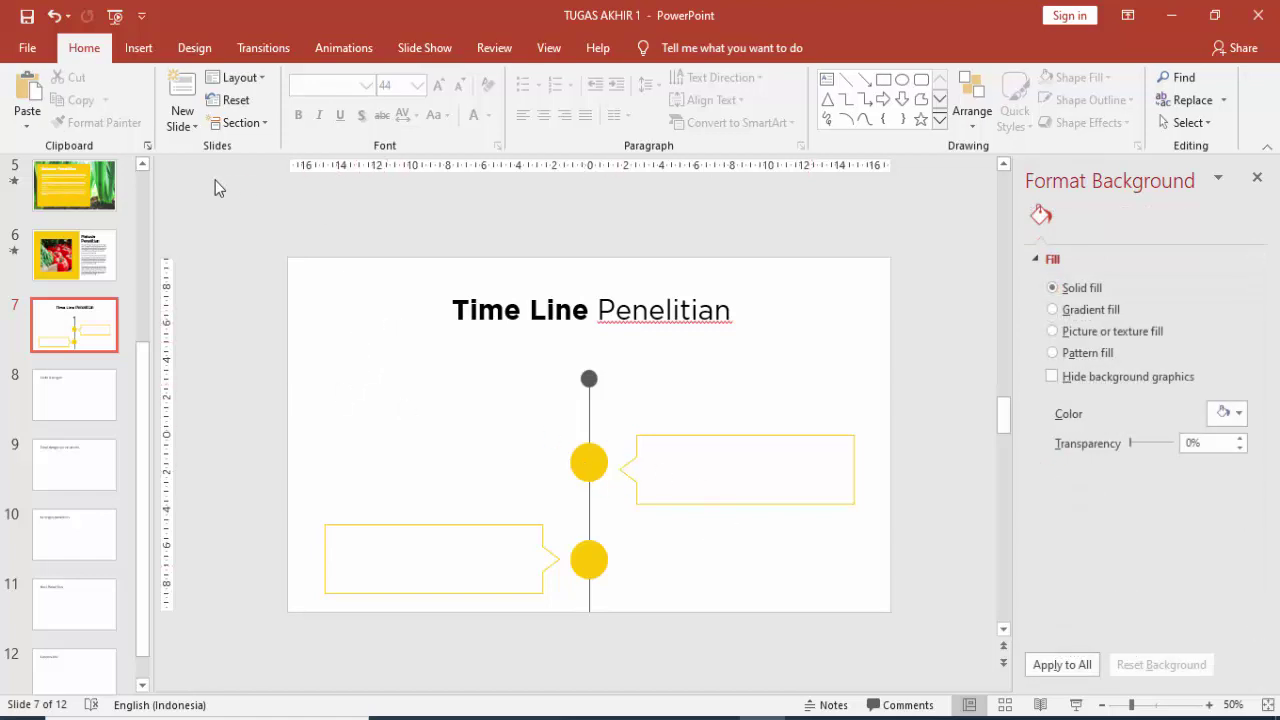
- Add a text box reading 'START' above the top dark circle
{"action": "left_click", "coordinate": [138, 48]}
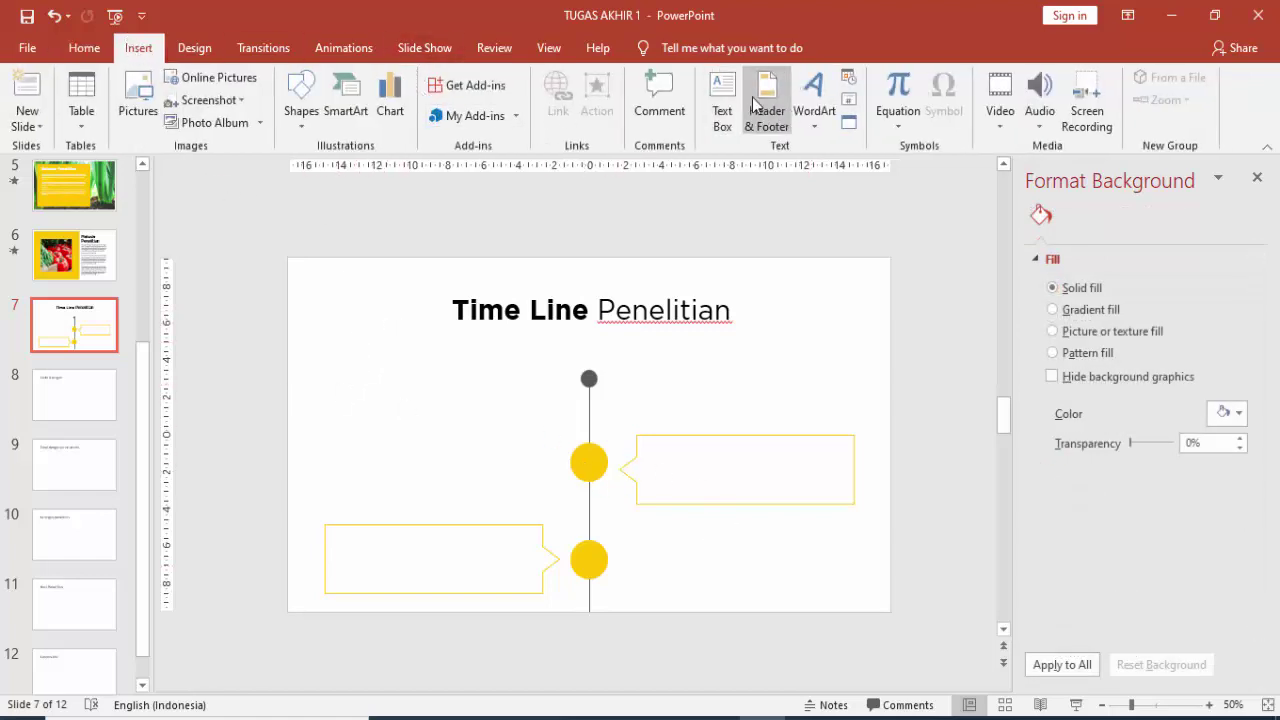
{"action": "left_click", "coordinate": [722, 108]}
{"action": "left_click", "coordinate": [570, 360]}
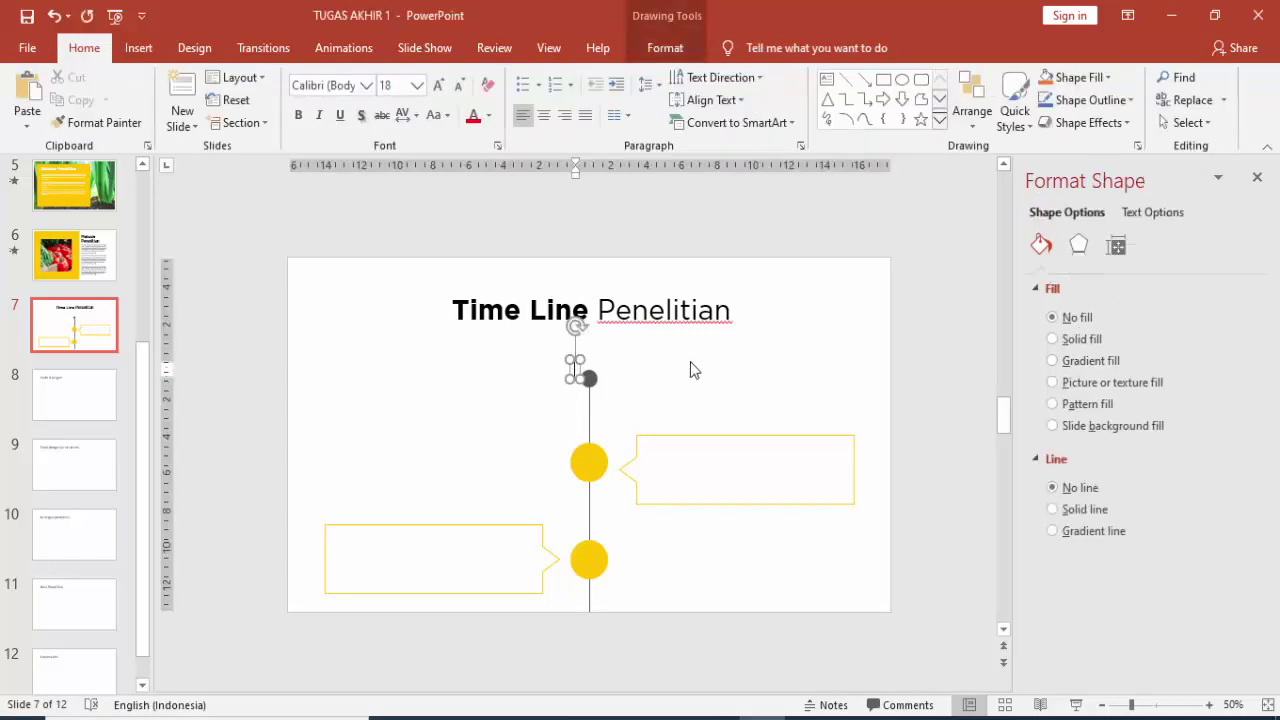
{"action": "type", "text": "START"}
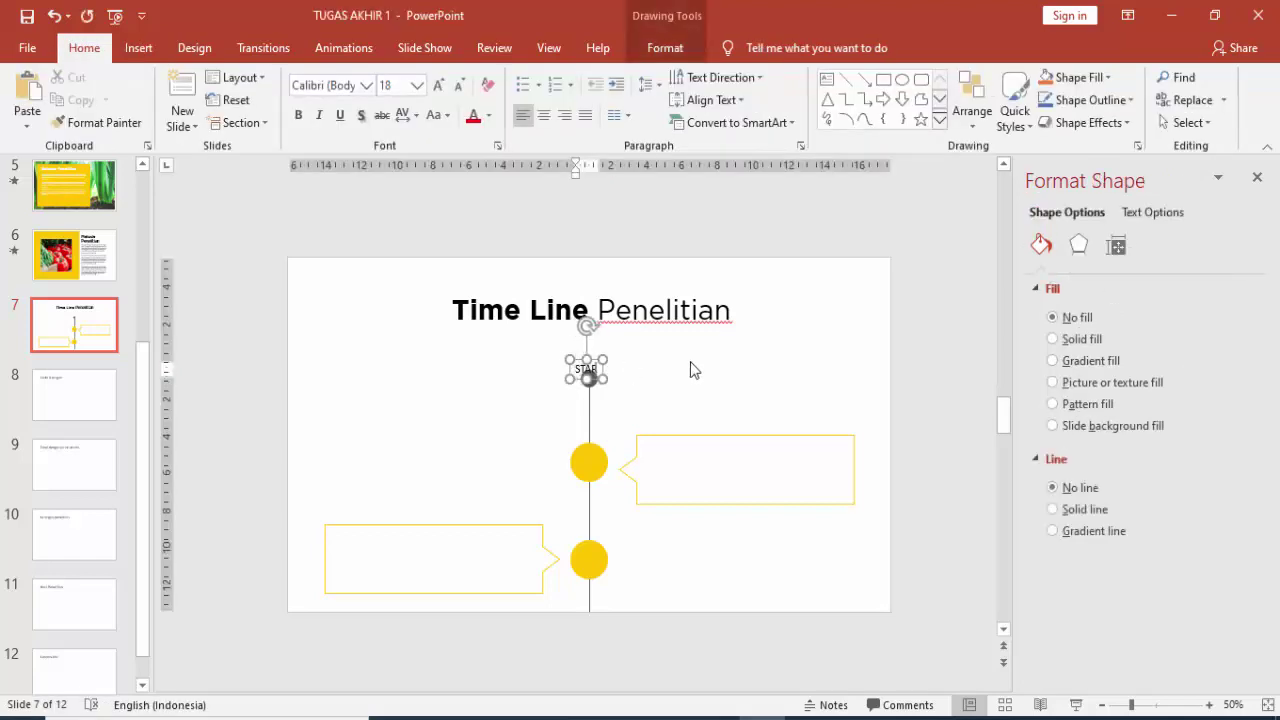
{"action": "left_click", "coordinate": [604, 360]}
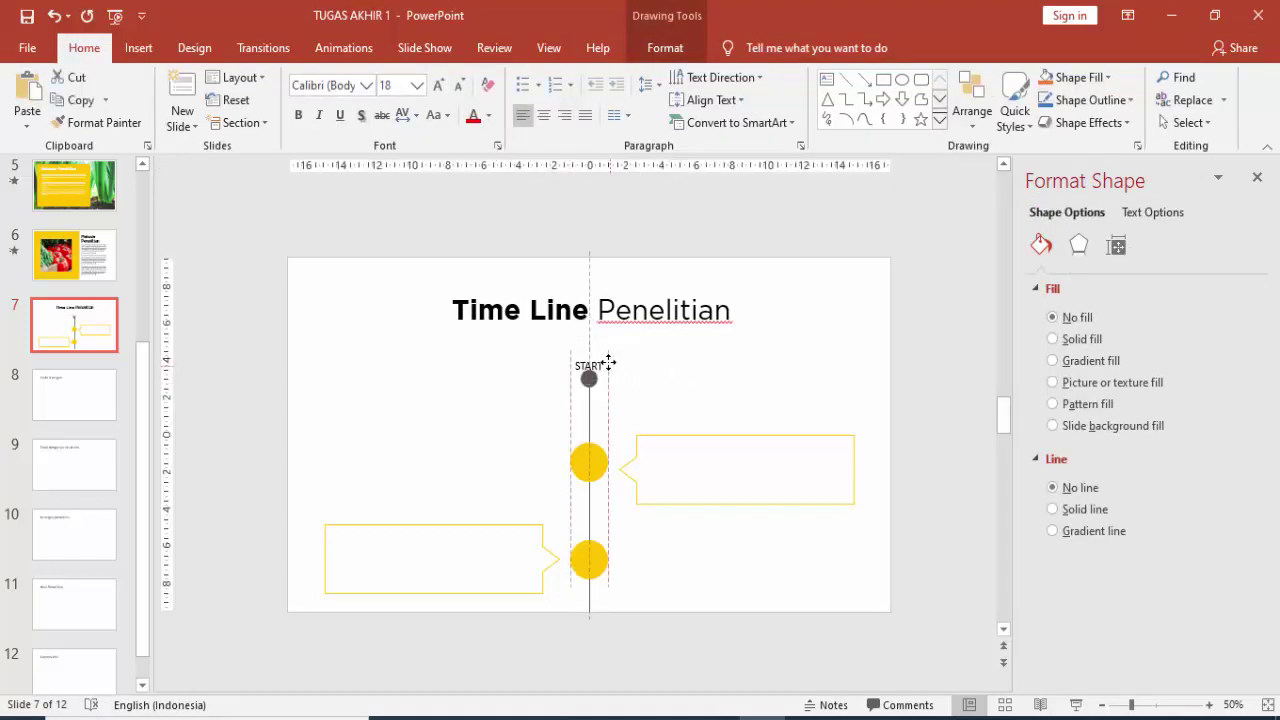
{"action": "left_click", "coordinate": [608, 358]}
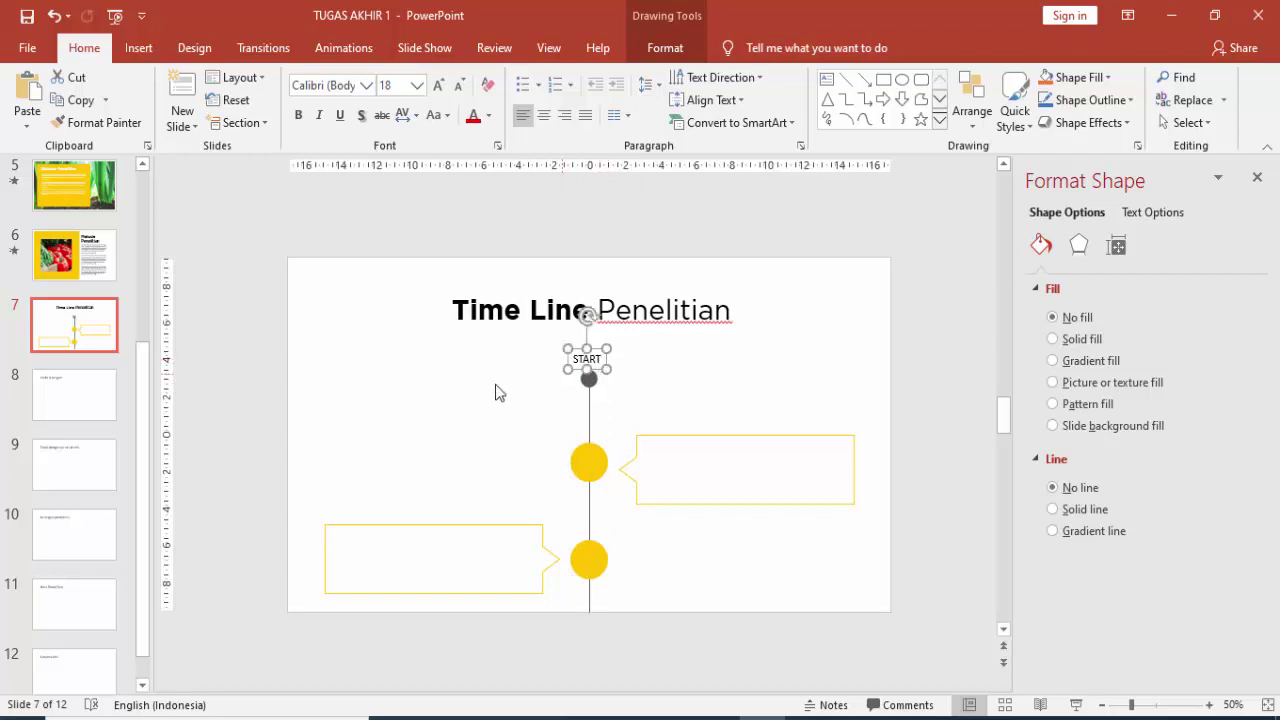
- Match slide 6's font by setting START in Montserrat with a dark font colour
{"action": "left_click", "coordinate": [88, 272]}
{"action": "left_click", "coordinate": [709, 390]}
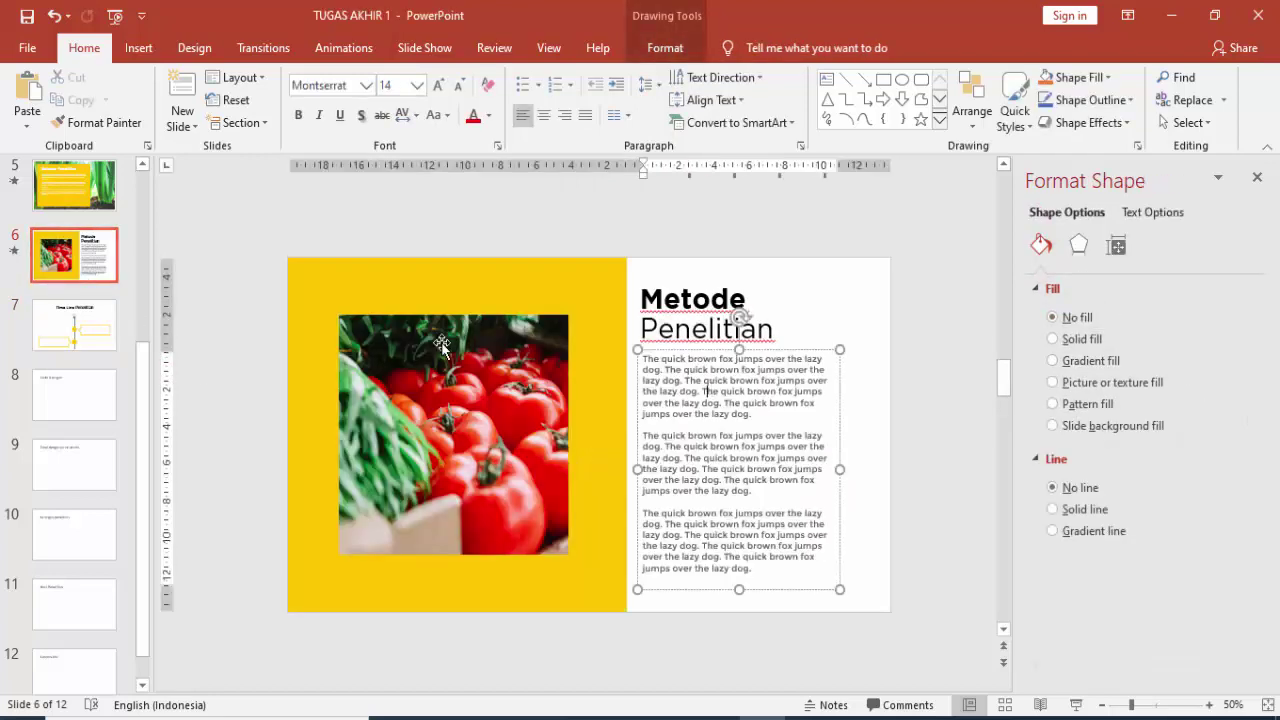
{"action": "left_click", "coordinate": [74, 322]}
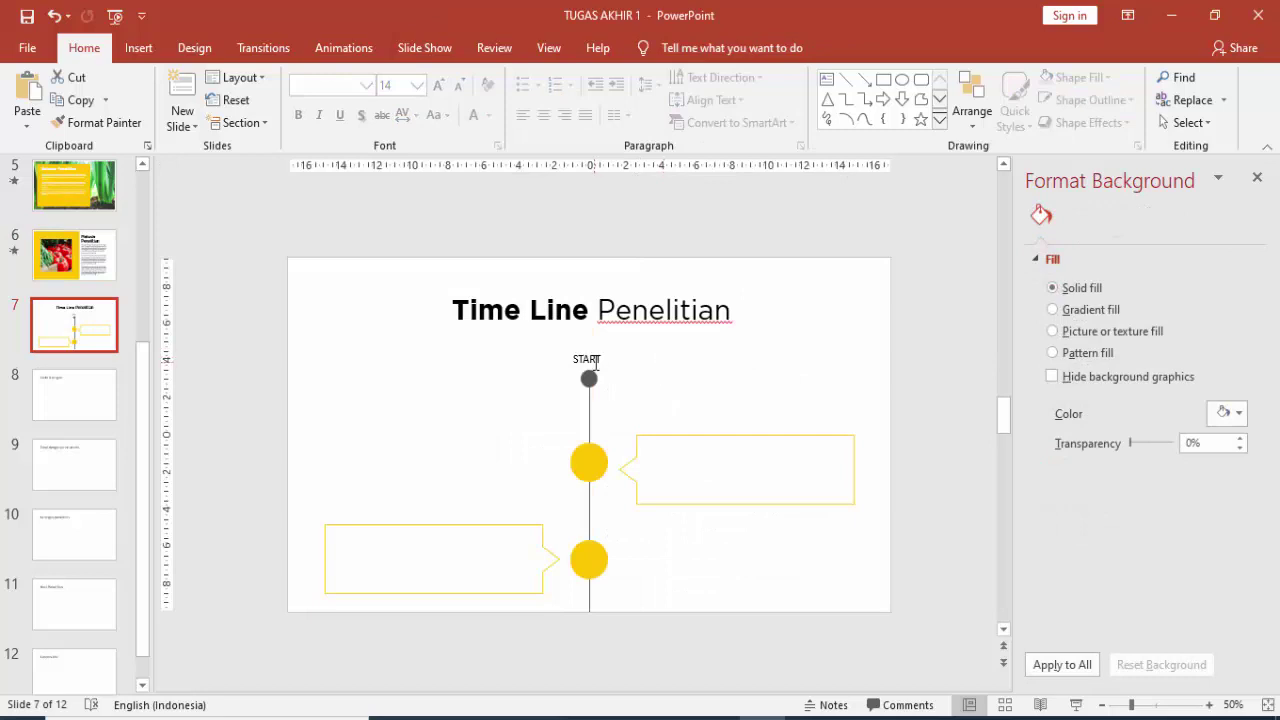
{"action": "left_click", "coordinate": [597, 362]}
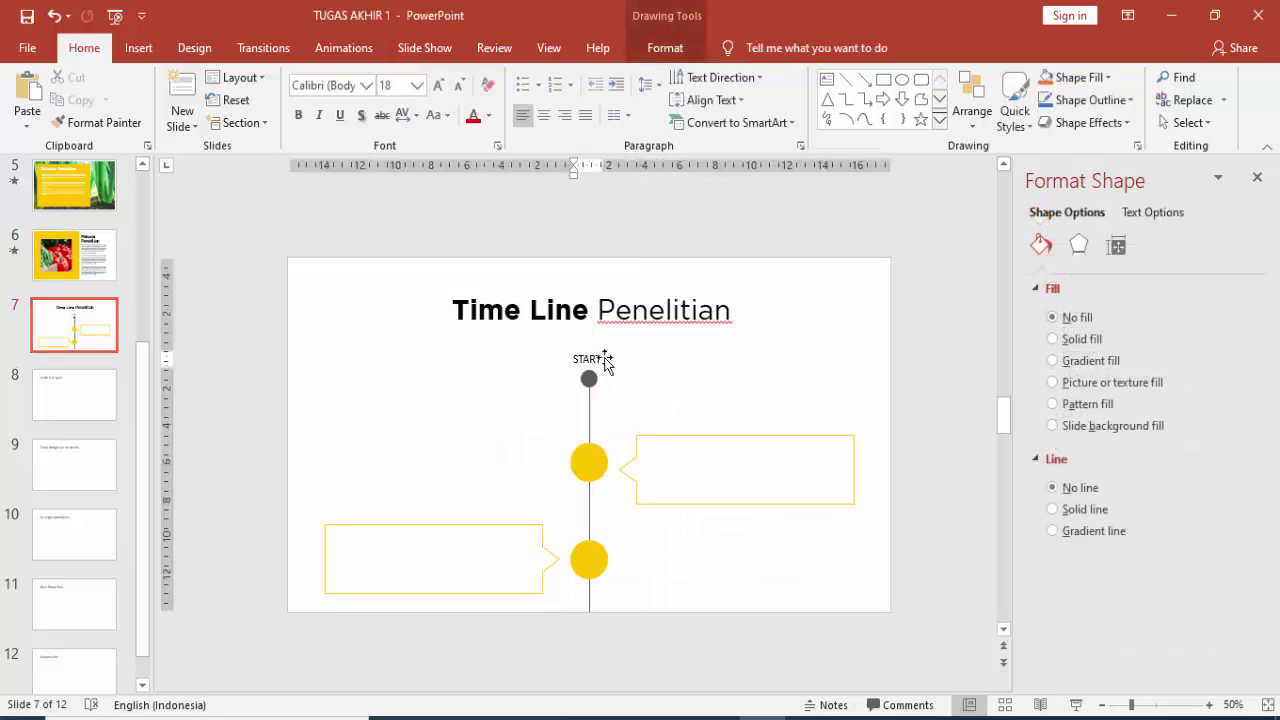
{"action": "left_click", "coordinate": [343, 87]}
{"action": "type", "text": "Montserrat"}
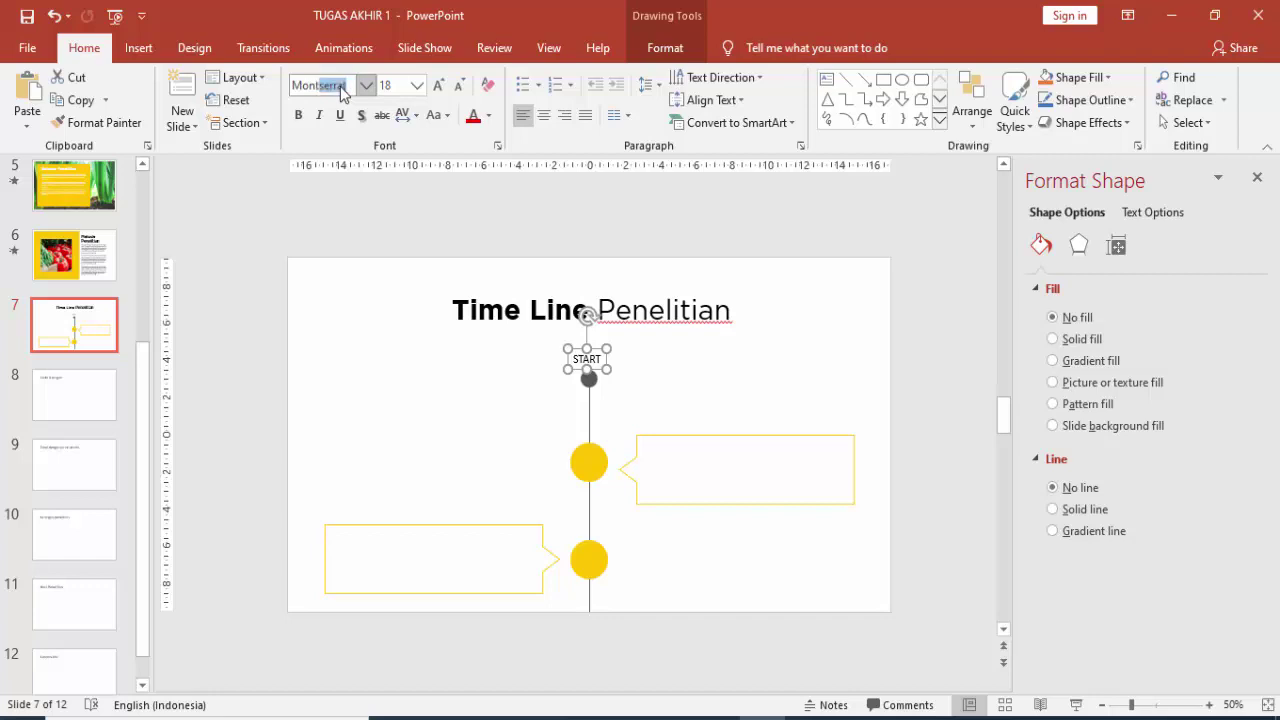
{"action": "key", "text": "Return"}
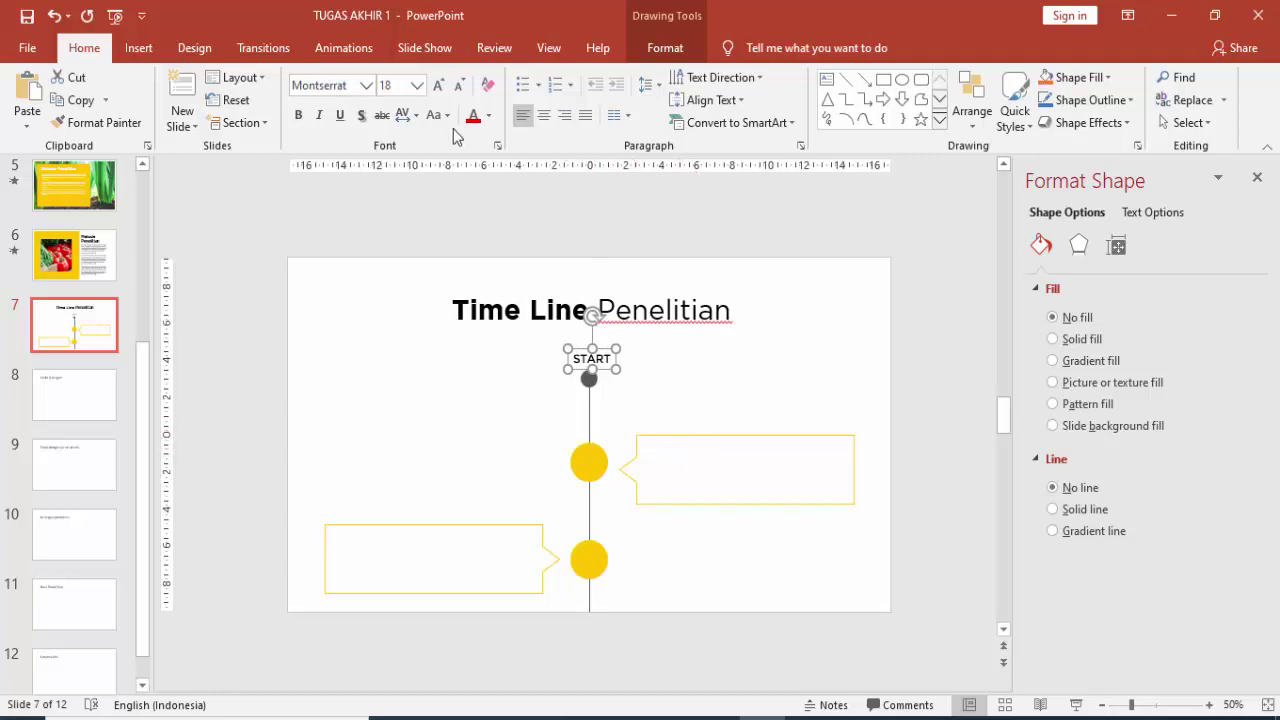
{"action": "left_click", "coordinate": [488, 116]}
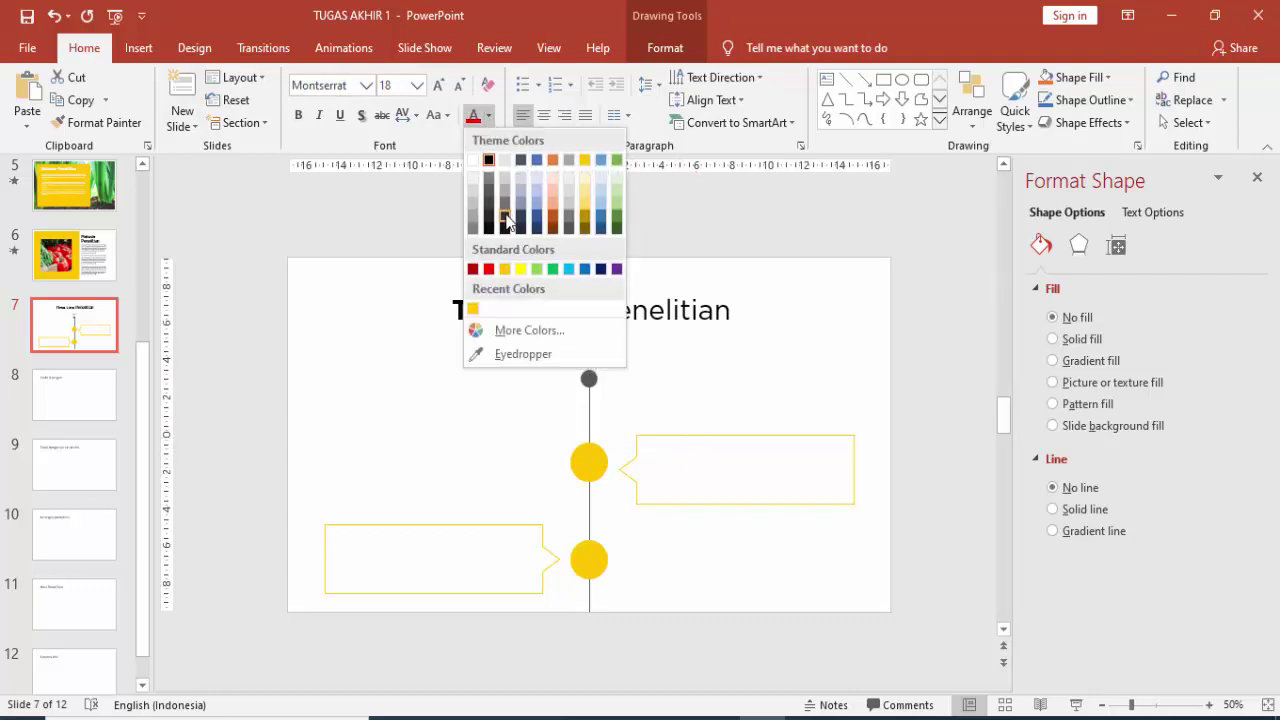
{"action": "left_click", "coordinate": [507, 220]}
{"action": "left_click", "coordinate": [650, 362]}
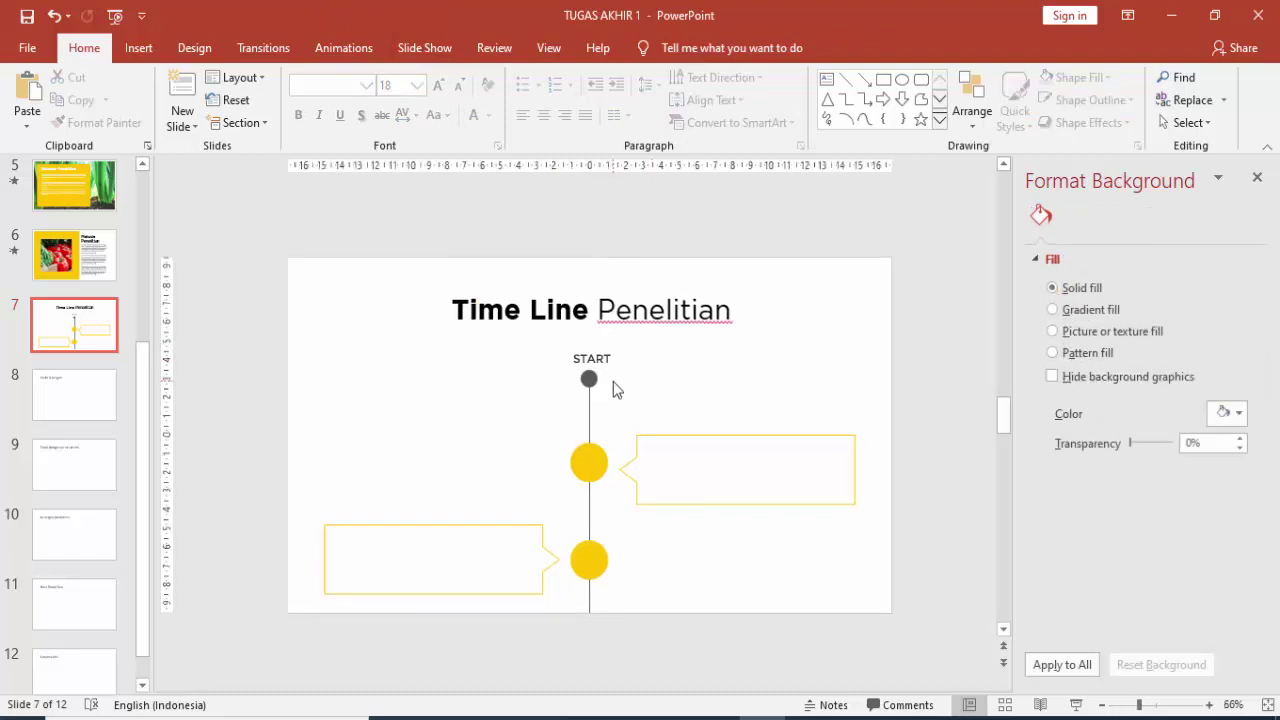
- Add a text box in the upper-right callout with =rand() placeholder text at 12 pt
{"action": "left_click", "coordinate": [138, 48]}
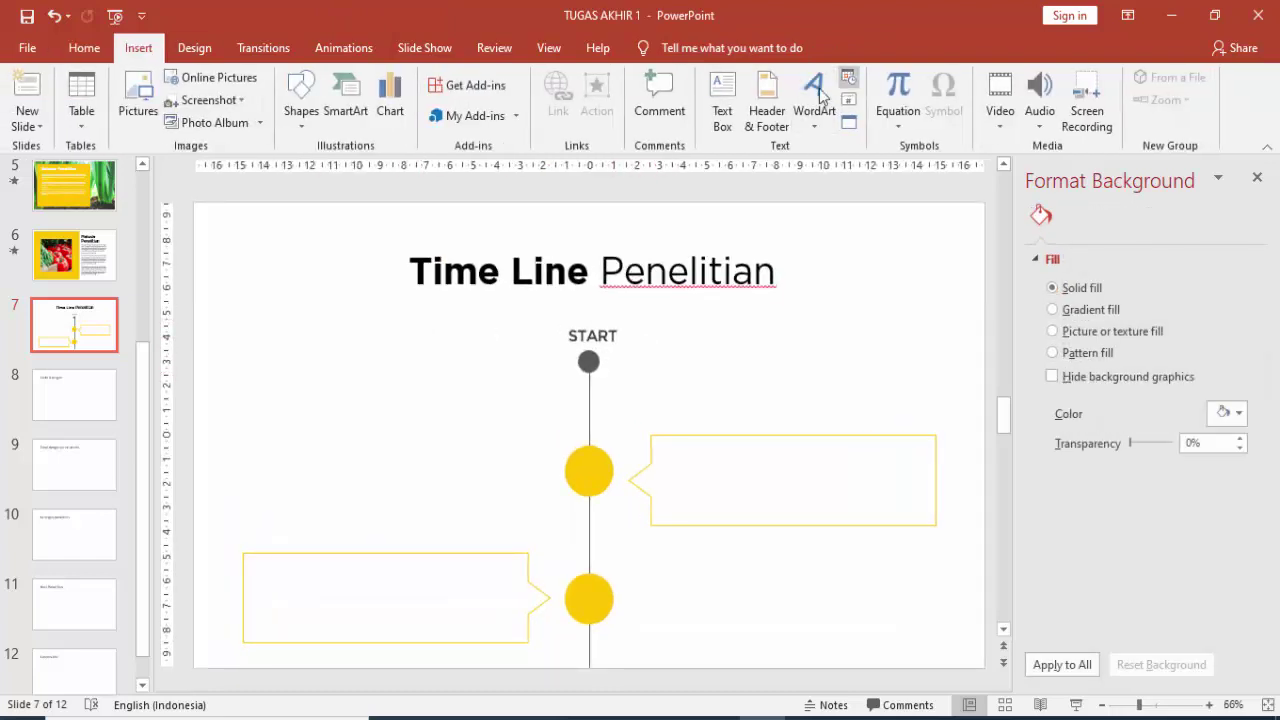
{"action": "left_click", "coordinate": [724, 108]}
{"action": "left_click_drag", "start_coordinate": [669, 446], "coordinate": [919, 513]}
{"action": "type", "text": "=rand"}
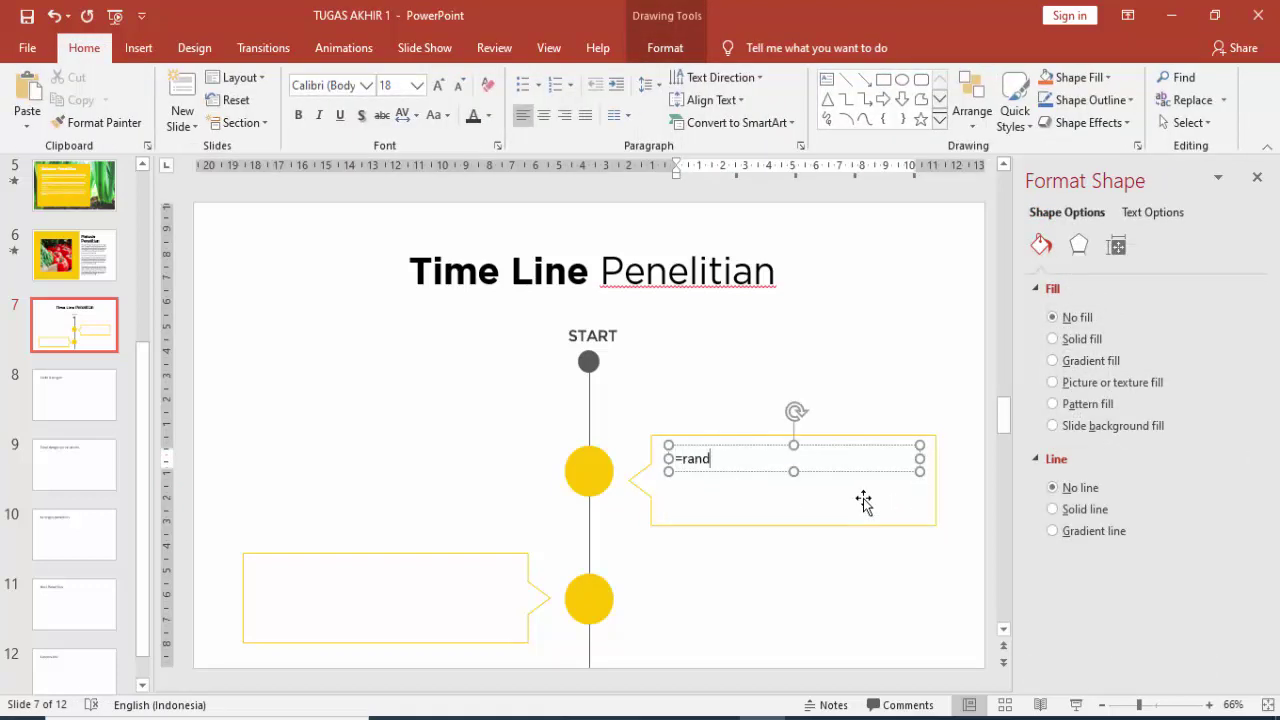
{"action": "type", "text": "("}
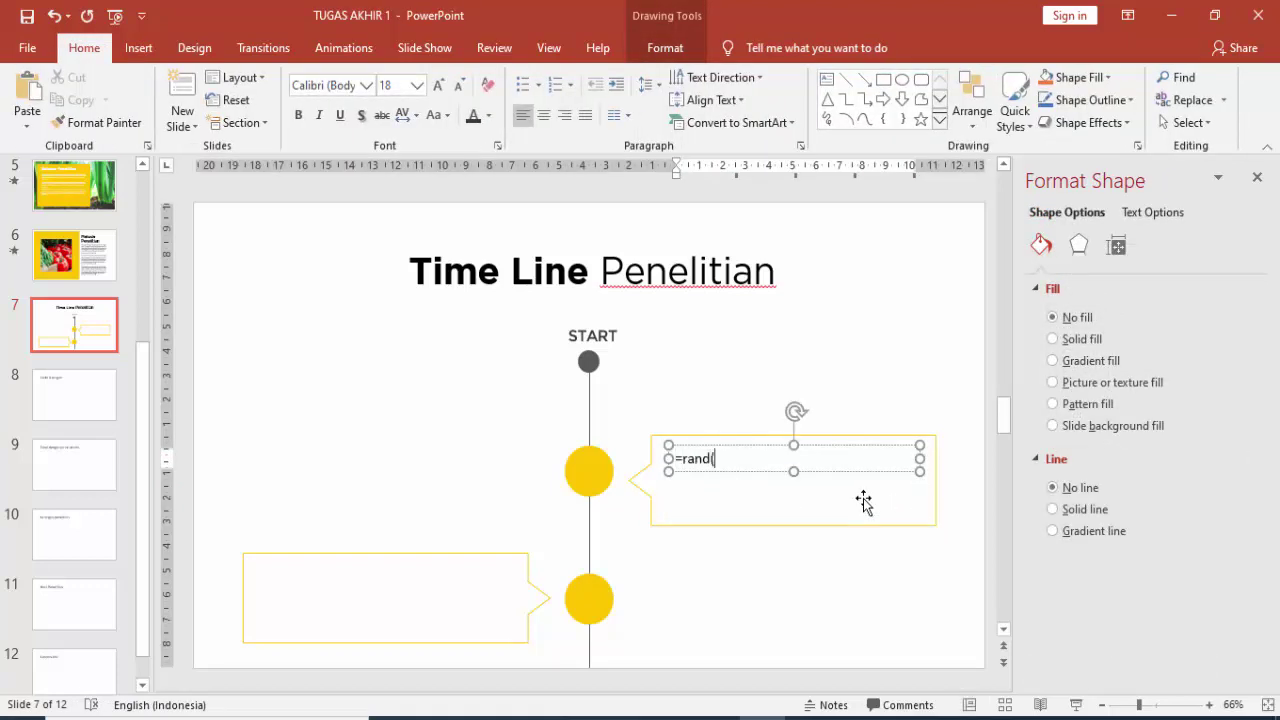
{"action": "key", "text": "Return"}
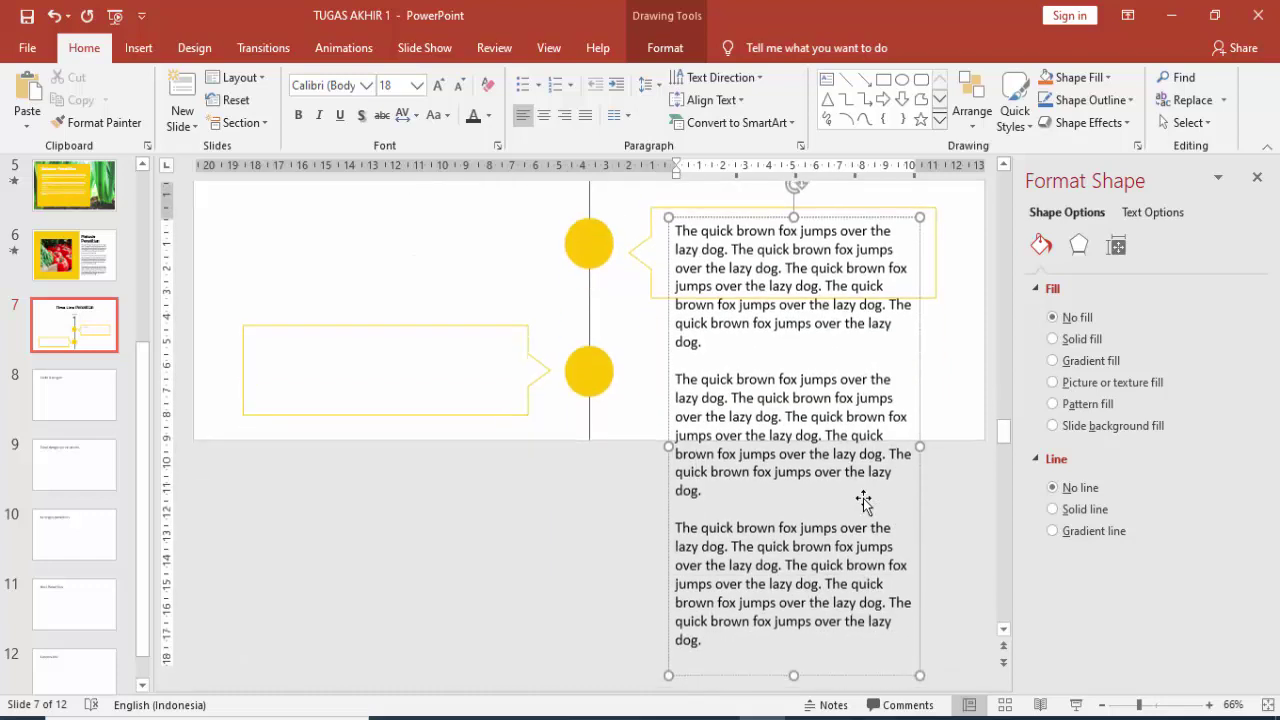
{"action": "left_click", "coordinate": [417, 86]}
{"action": "left_click", "coordinate": [403, 208]}
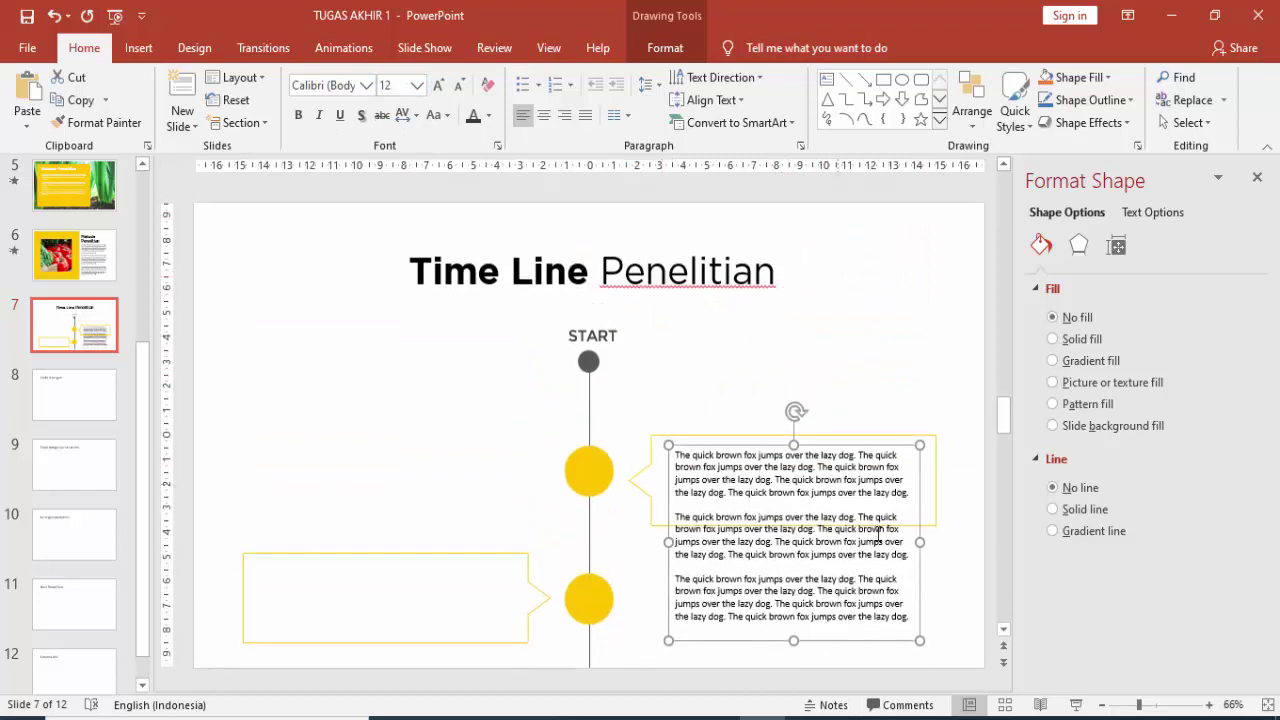
- Trim it to one justified paragraph in a theme font colour, fitted within the callout
{"action": "left_click_drag", "start_coordinate": [899, 510], "coordinate": [925, 620]}
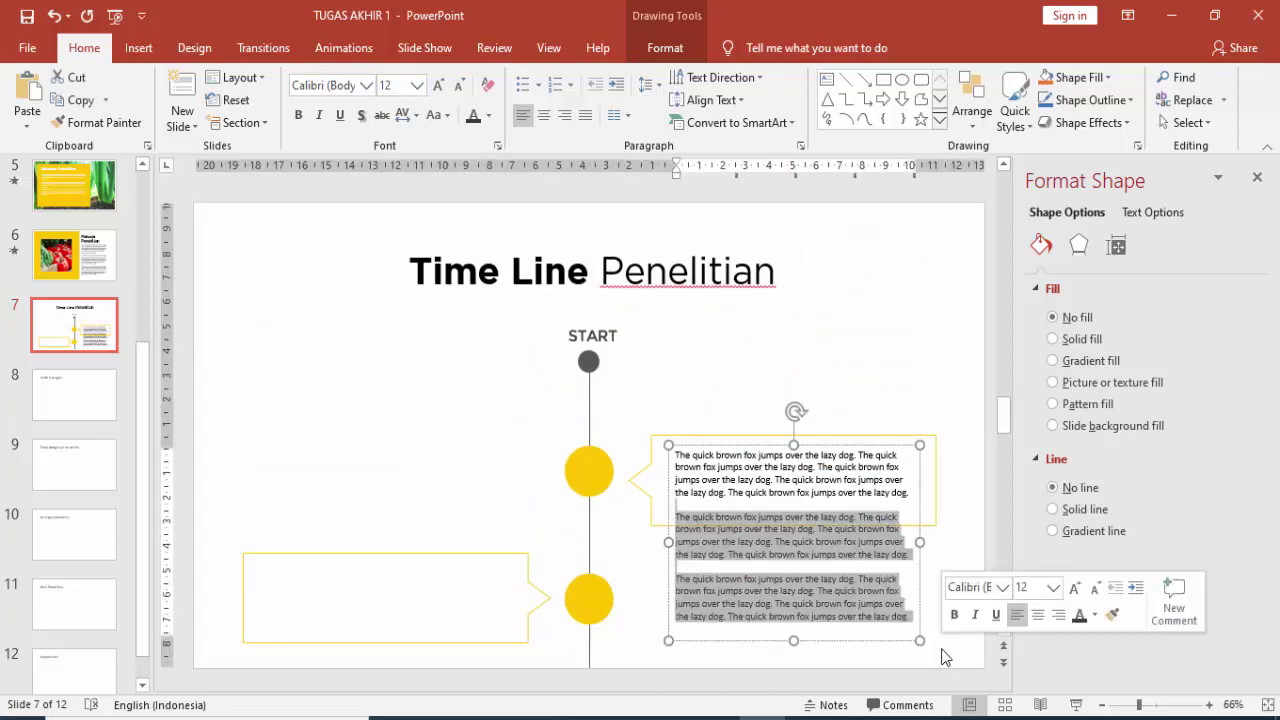
{"action": "key", "text": "Delete"}
{"action": "left_click_drag", "start_coordinate": [868, 514], "coordinate": [862, 518]}
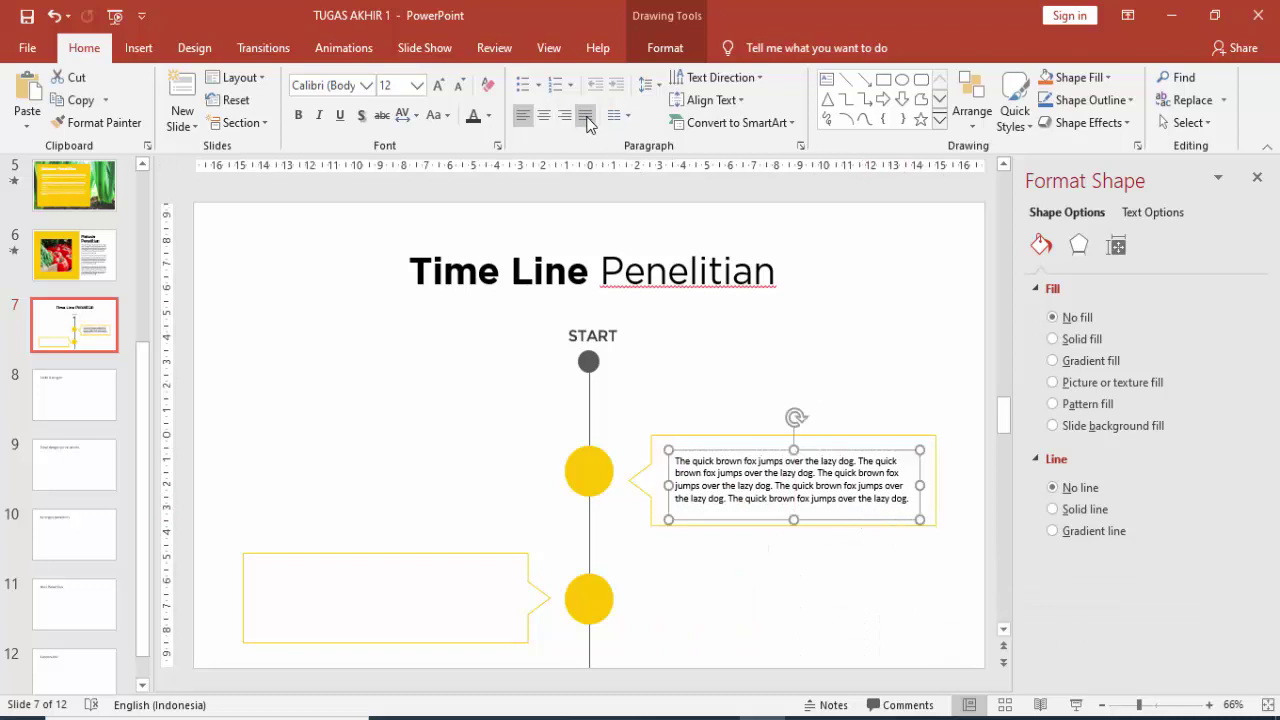
{"action": "left_click", "coordinate": [585, 115]}
{"action": "left_click_drag", "start_coordinate": [920, 486], "coordinate": [926, 486]}
{"action": "left_click", "coordinate": [488, 115]}
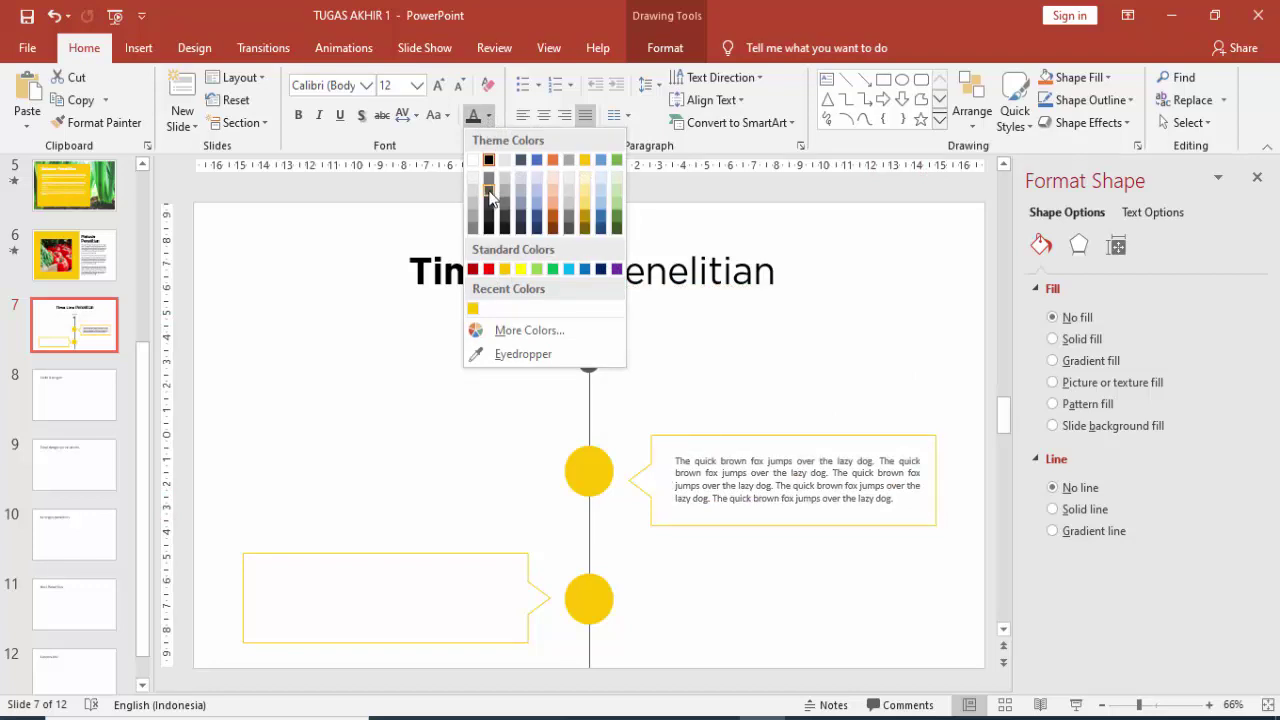
{"action": "left_click", "coordinate": [489, 193]}
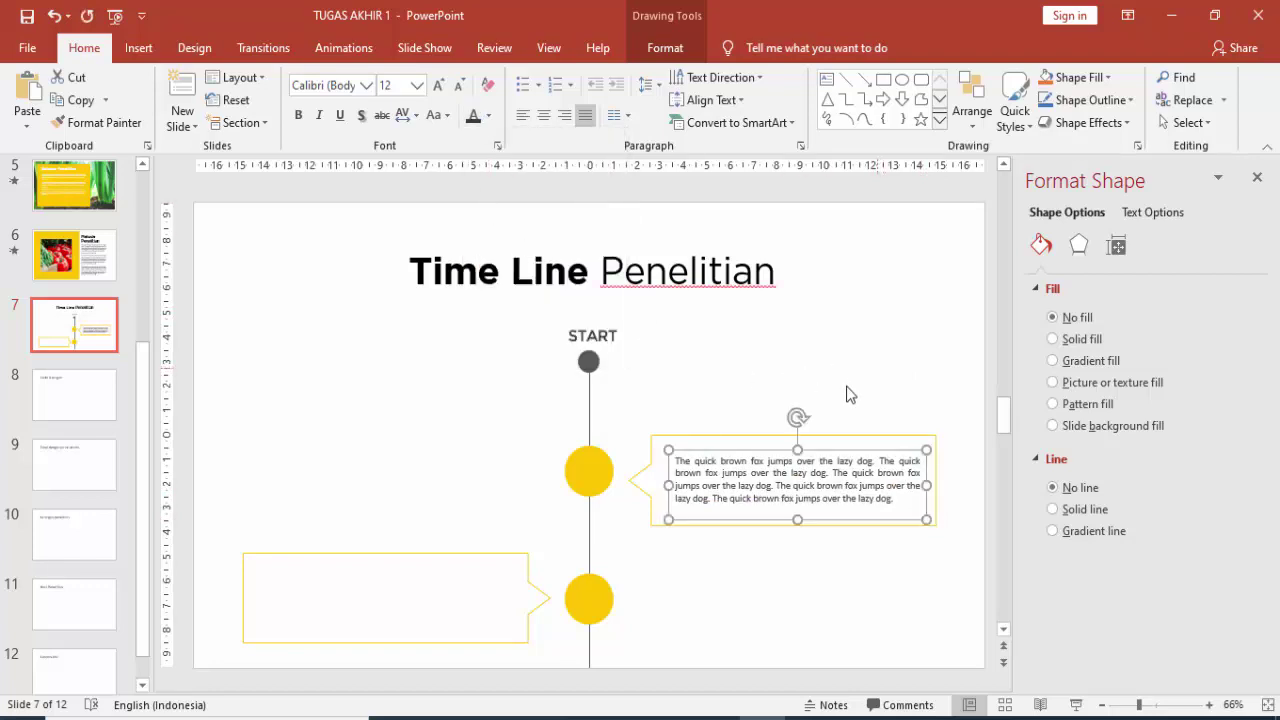
{"action": "left_click_drag", "start_coordinate": [827, 452], "coordinate": [834, 467]}
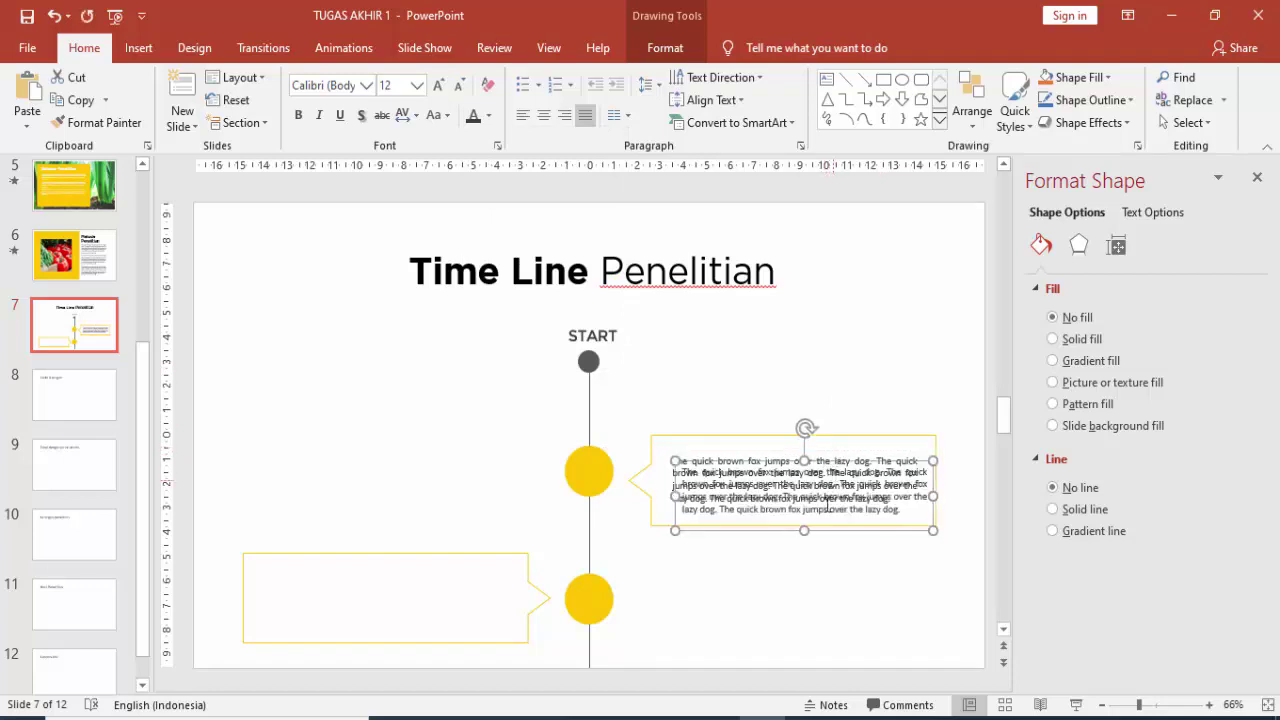
- Copy the text box into the lower-left callout
{"action": "left_click_drag", "start_coordinate": [700, 480], "coordinate": [420, 563]}
{"action": "left_click", "coordinate": [619, 526]}
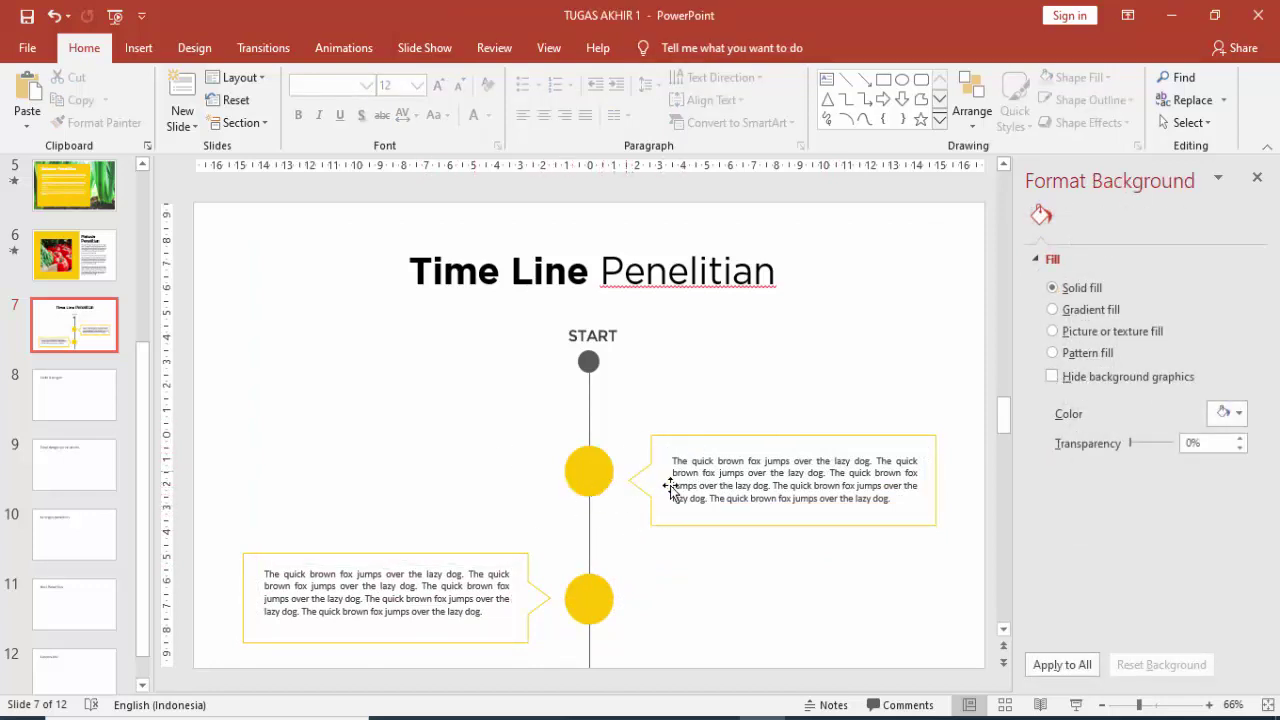
{"action": "left_click", "coordinate": [589, 471]}
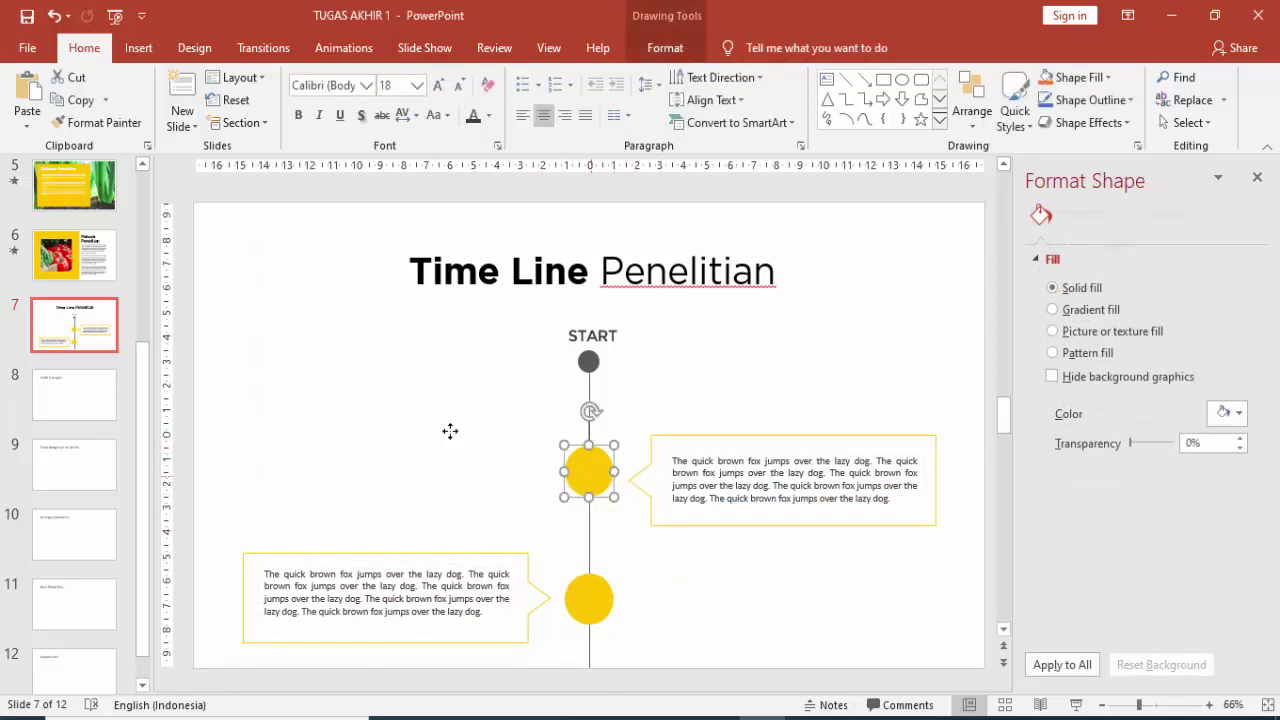
{"action": "left_click", "coordinate": [363, 397]}
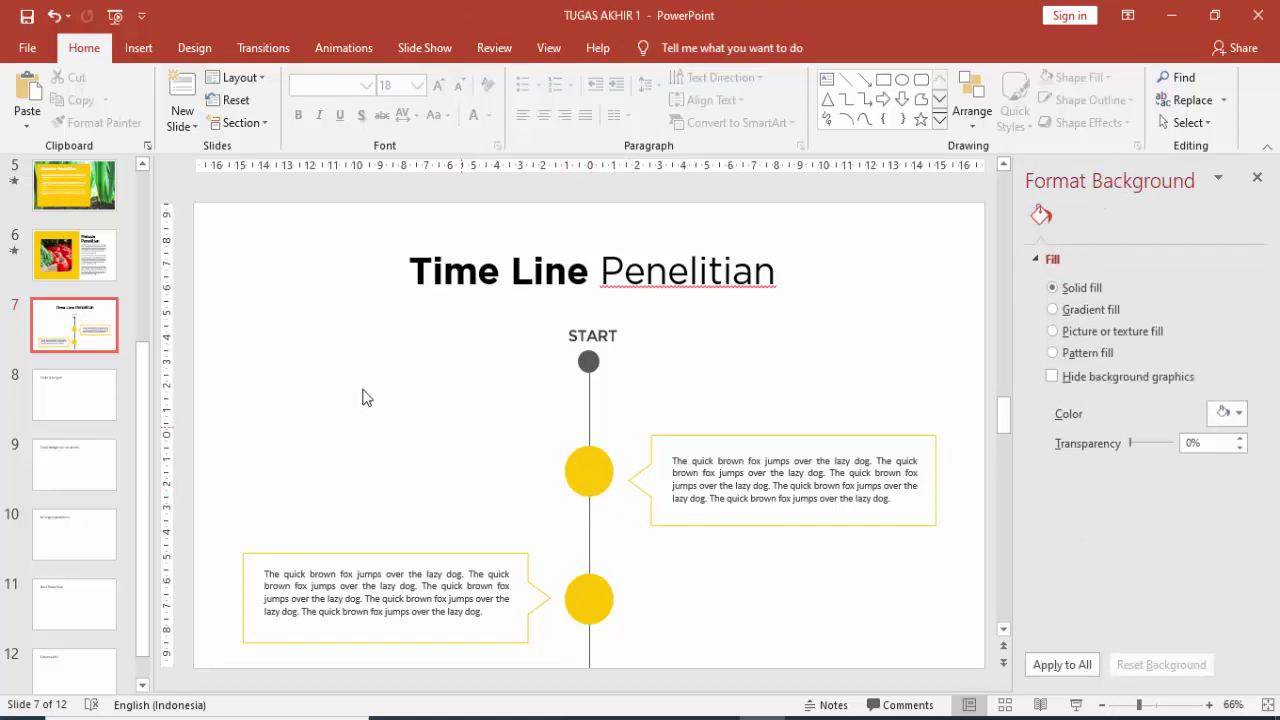
- Add a white 'April' text box and place it on the middle yellow circle
{"action": "left_click", "coordinate": [138, 48]}
{"action": "left_click", "coordinate": [722, 105]}
{"action": "left_click", "coordinate": [297, 440]}
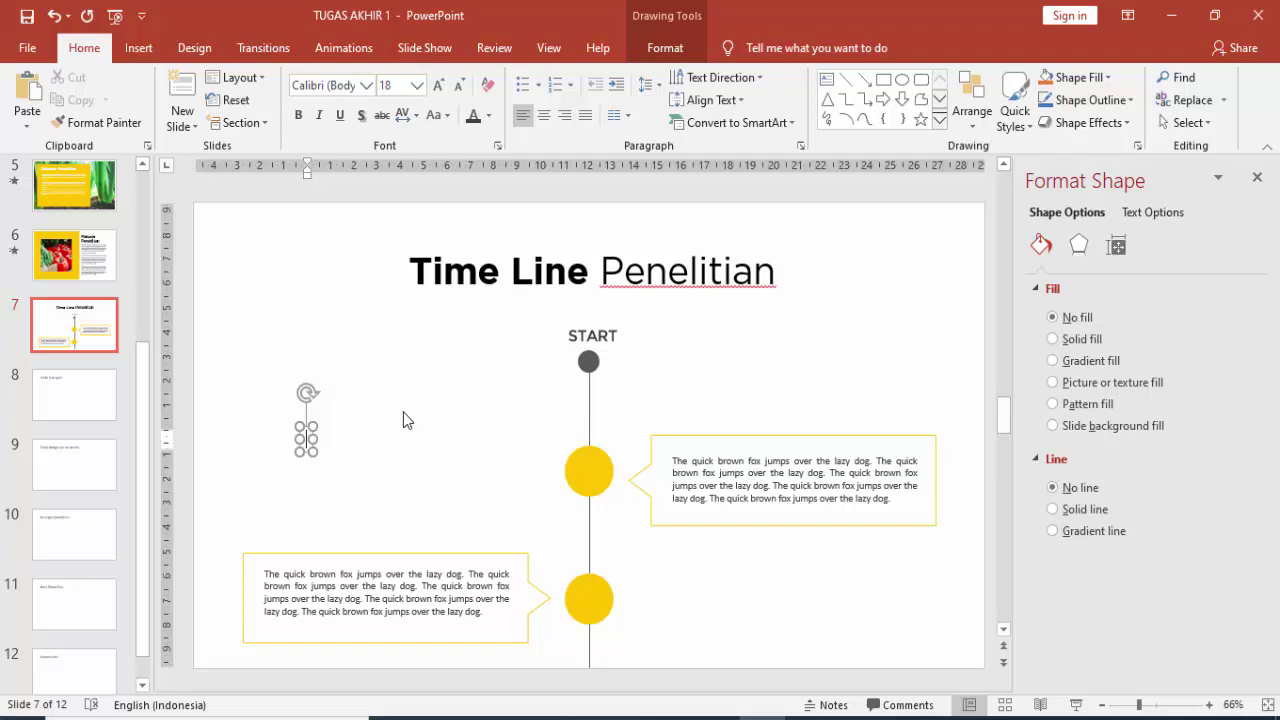
{"action": "type", "text": "April"}
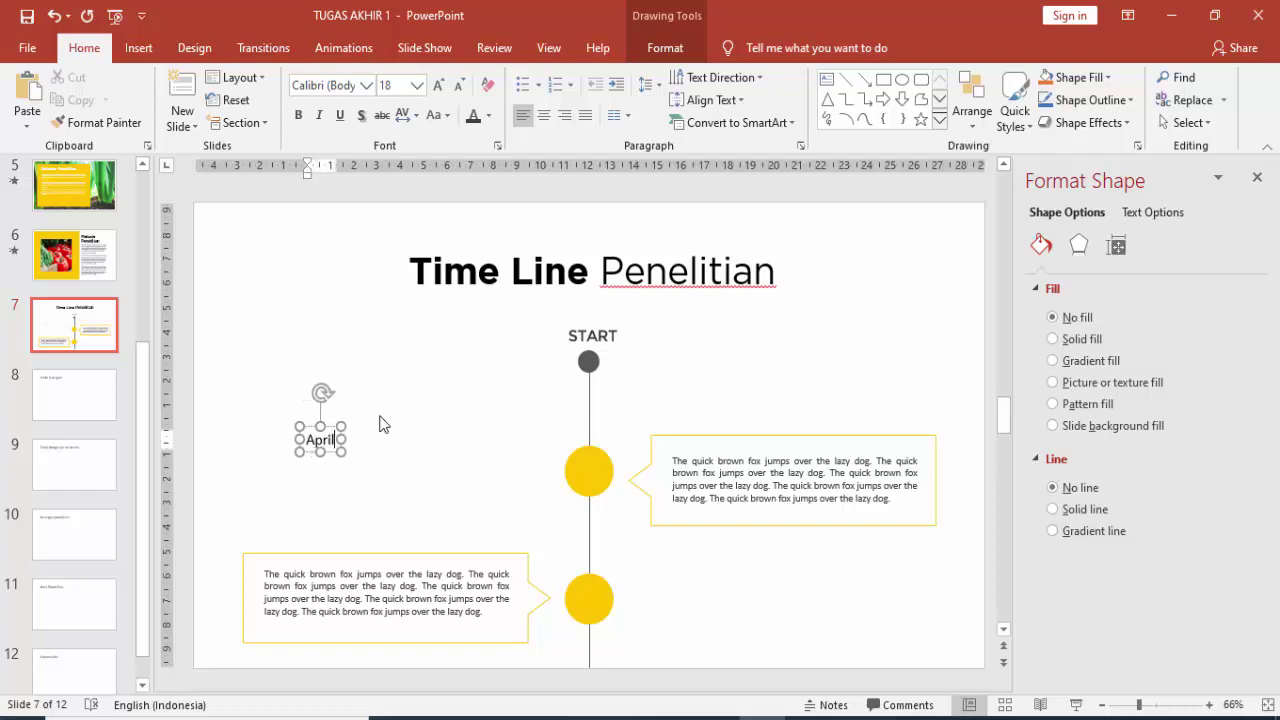
{"action": "left_click_drag", "start_coordinate": [332, 428], "coordinate": [496, 430]}
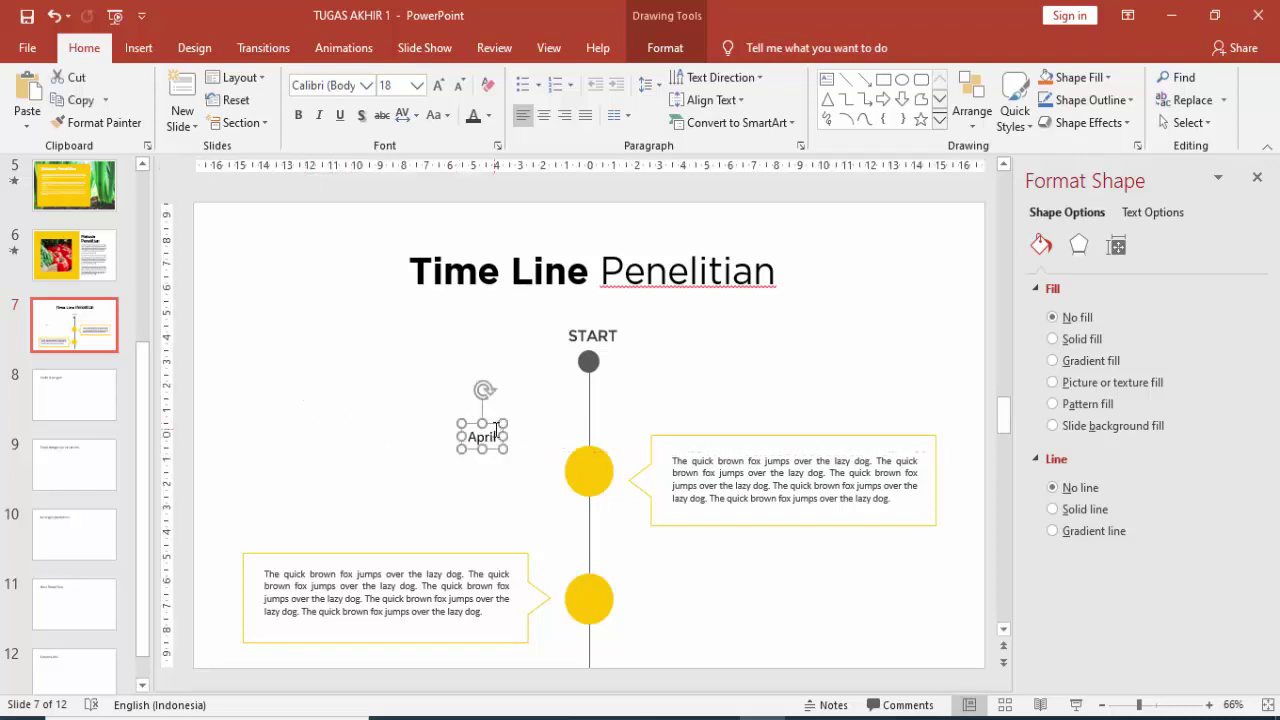
{"action": "left_click", "coordinate": [488, 115]}
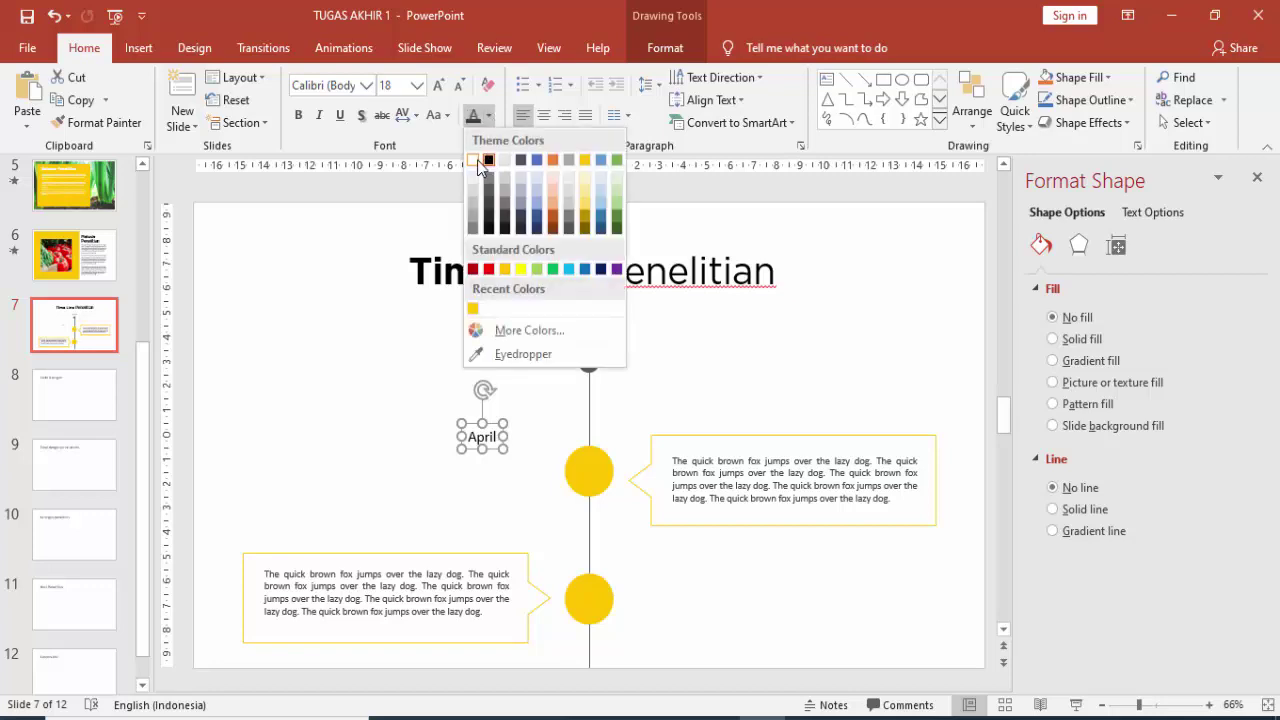
{"action": "left_click", "coordinate": [480, 152]}
{"action": "left_click_drag", "start_coordinate": [489, 423], "coordinate": [593, 457]}
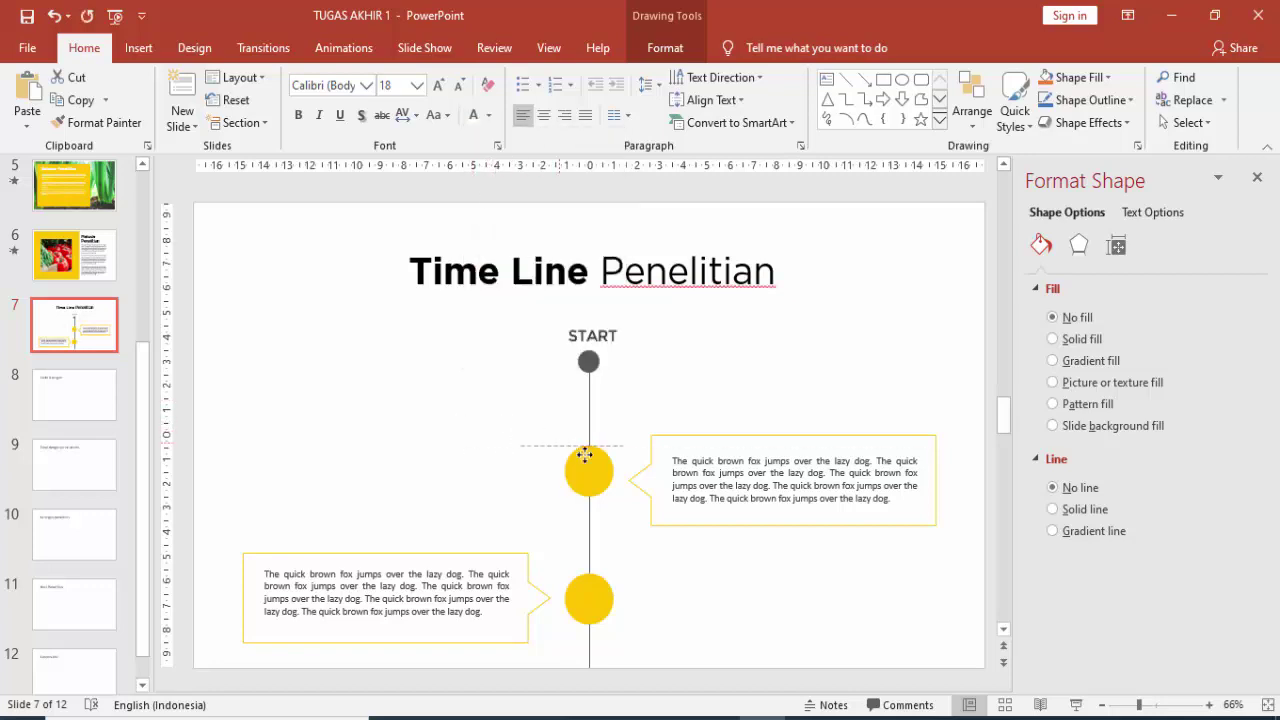
{"action": "scroll", "coordinate": [609, 445], "scroll_direction": "up", "scroll_amount": 4}
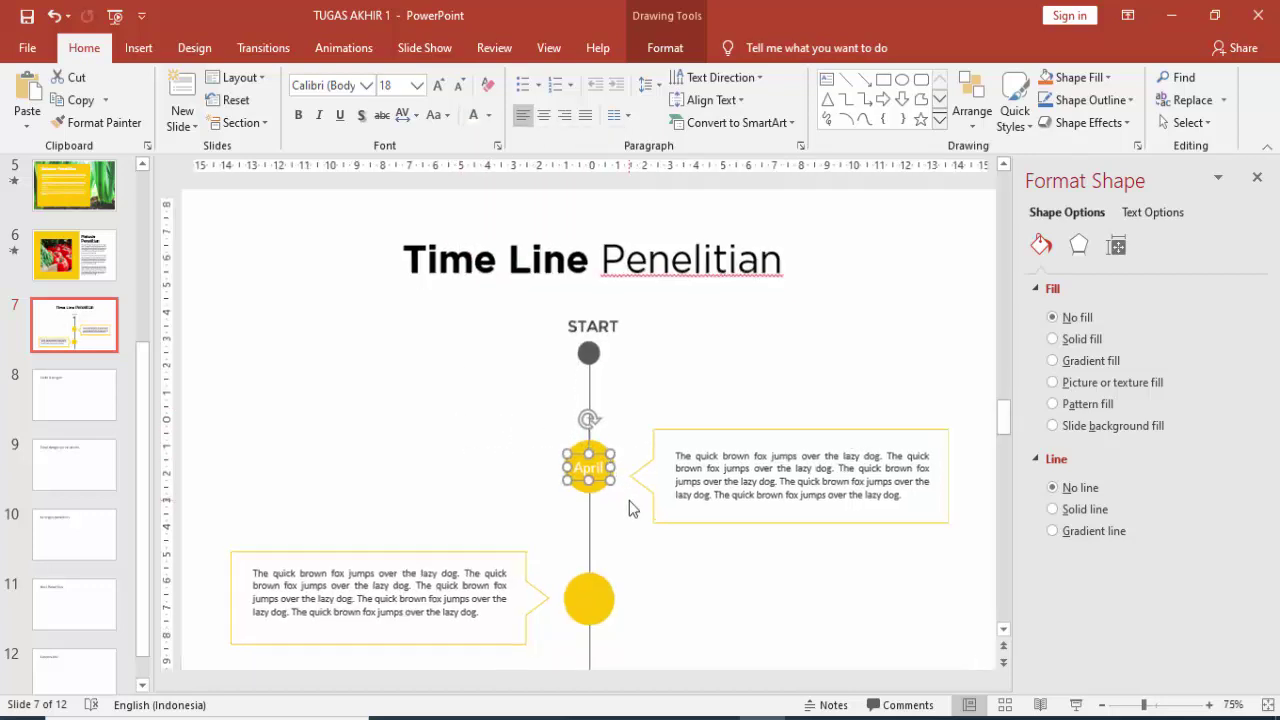
{"action": "left_click_drag", "start_coordinate": [609, 445], "coordinate": [609, 446]}
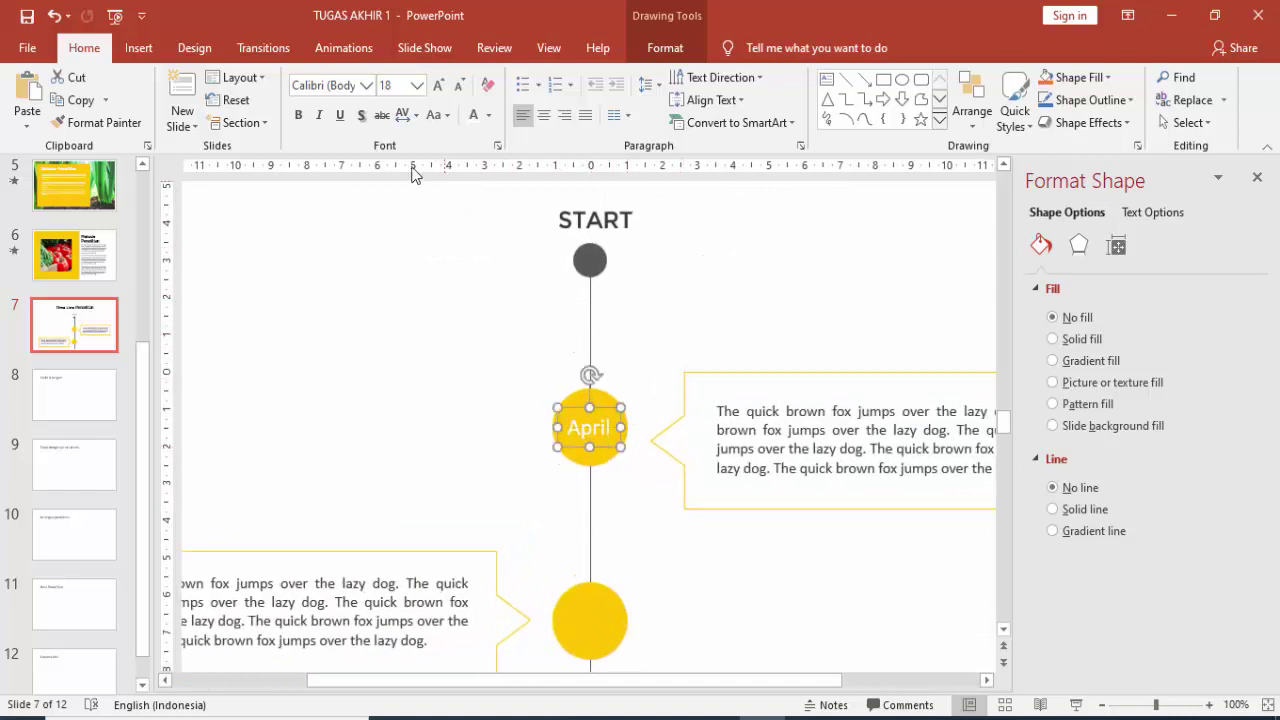
- Set the April label to Montserrat, 14 pt
{"action": "left_click", "coordinate": [367, 85]}
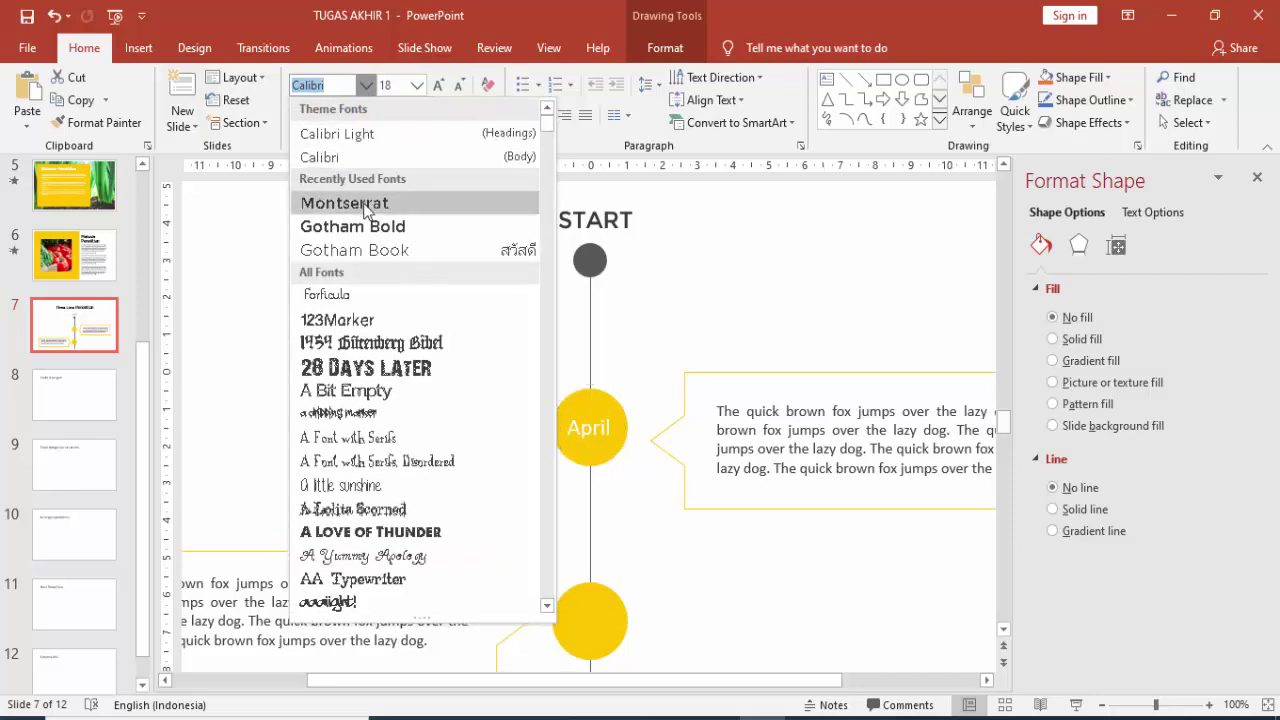
{"action": "left_click", "coordinate": [368, 205]}
{"action": "left_click", "coordinate": [417, 85]}
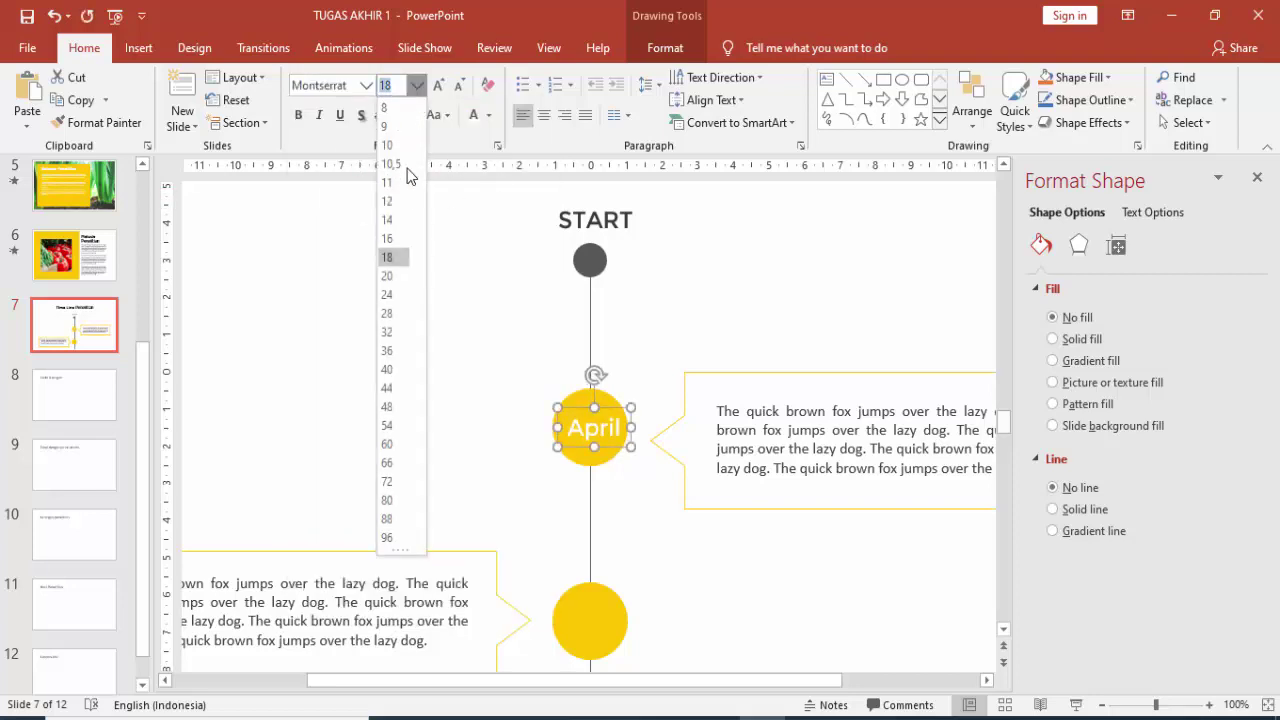
{"action": "left_click", "coordinate": [394, 220]}
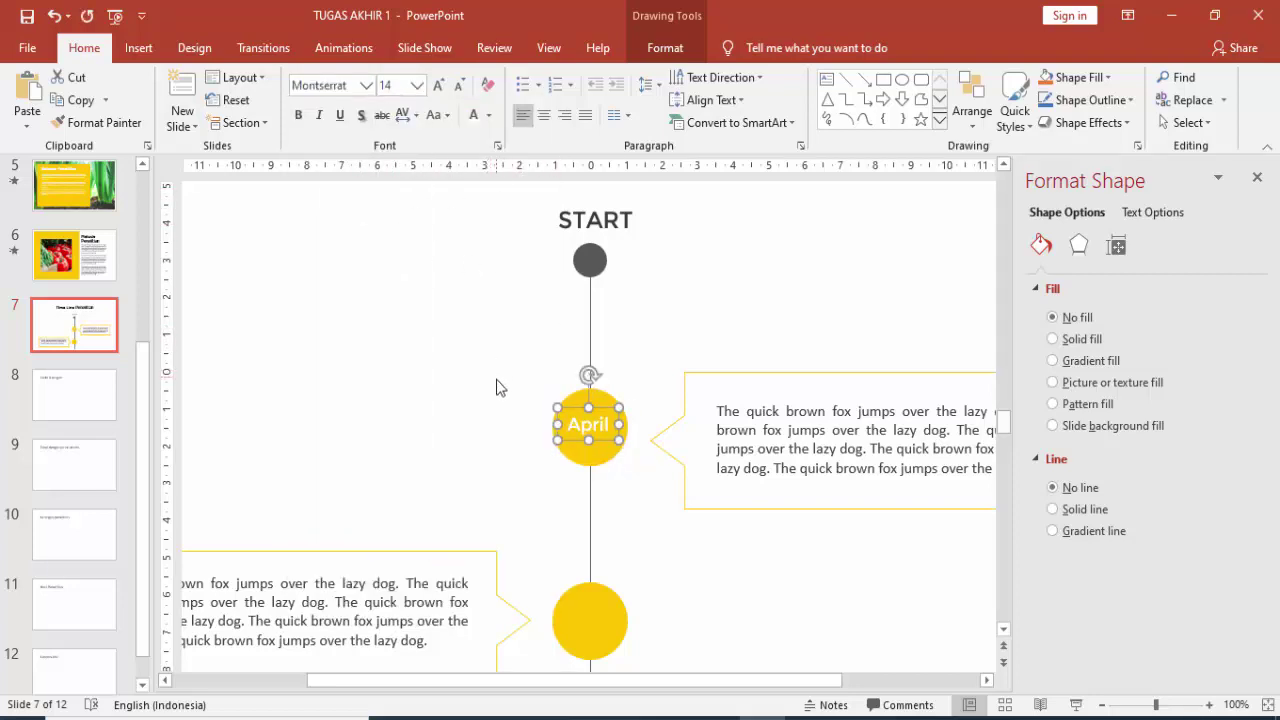
- Copy the April label onto the lower circle and change its text to 'Mei'
{"action": "mouse_move", "coordinate": [610, 440]}
{"action": "left_mouse_down"}
{"action": "mouse_move", "coordinate": [596, 643]}
{"action": "mouse_move", "coordinate": [588, 624]}
{"action": "left_mouse_up"}
{"action": "left_click", "coordinate": [602, 624]}
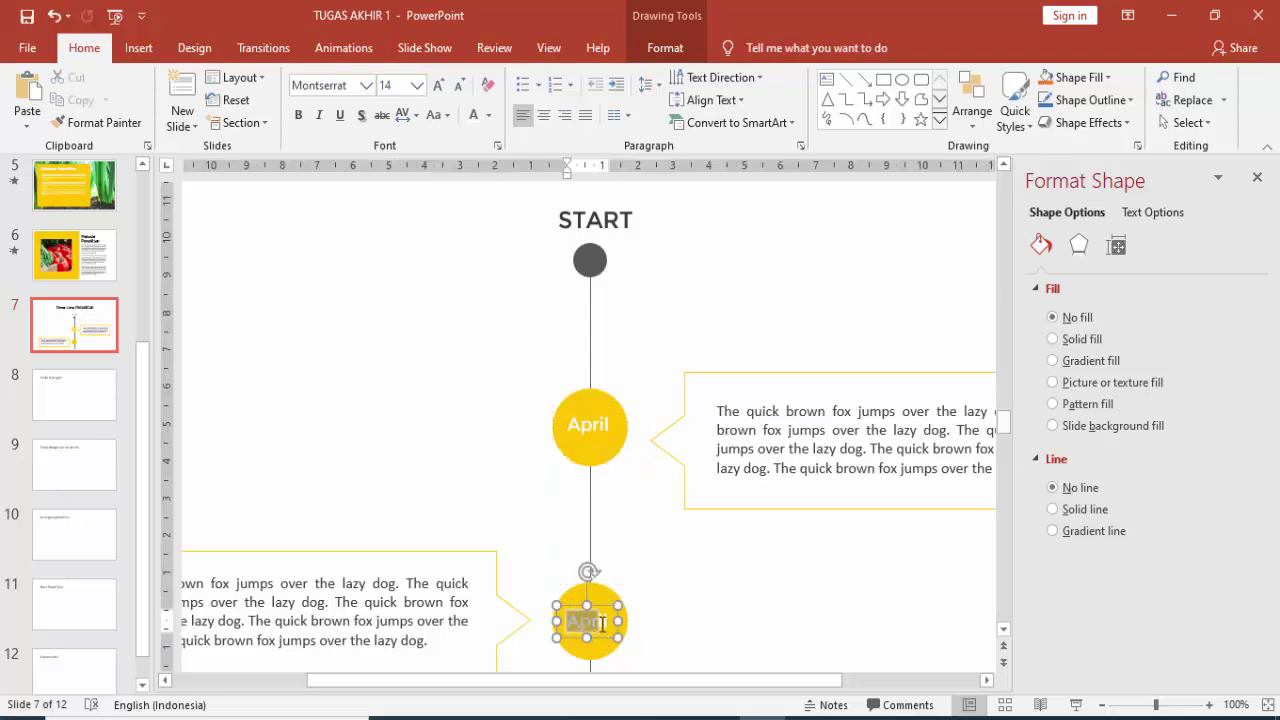
{"action": "type", "text": "Mei"}
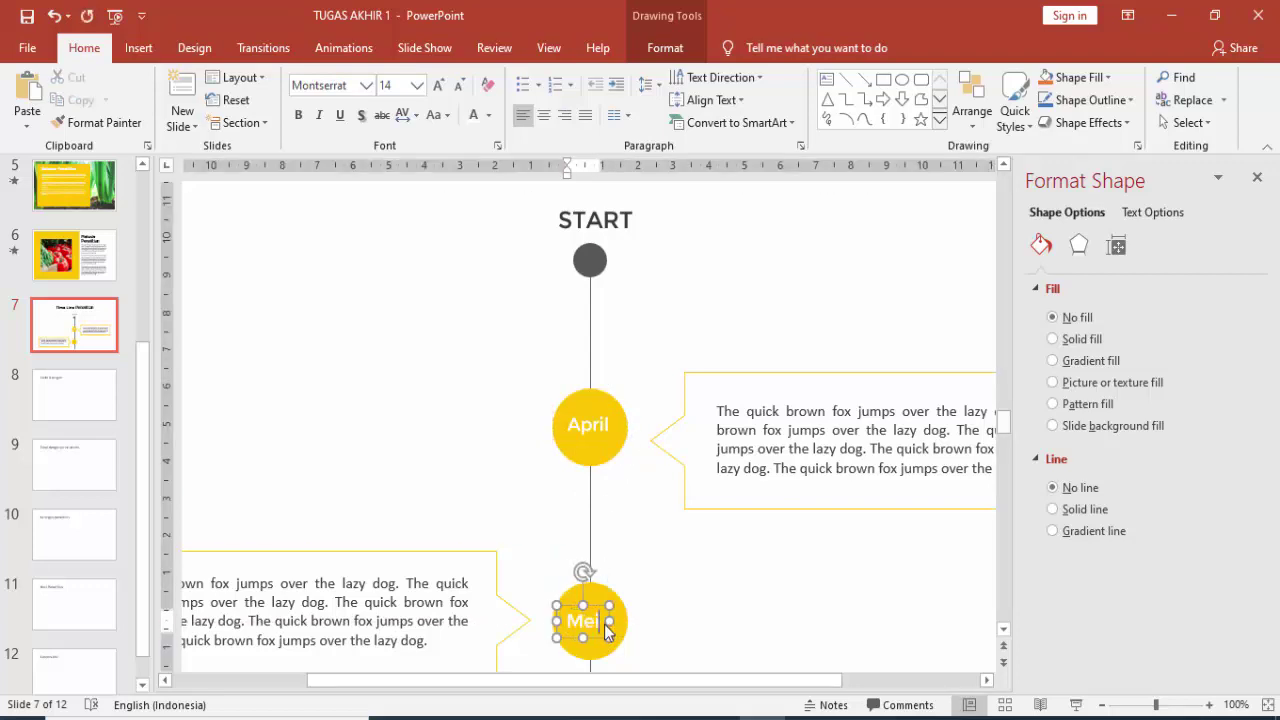
{"action": "key", "text": "Escape"}
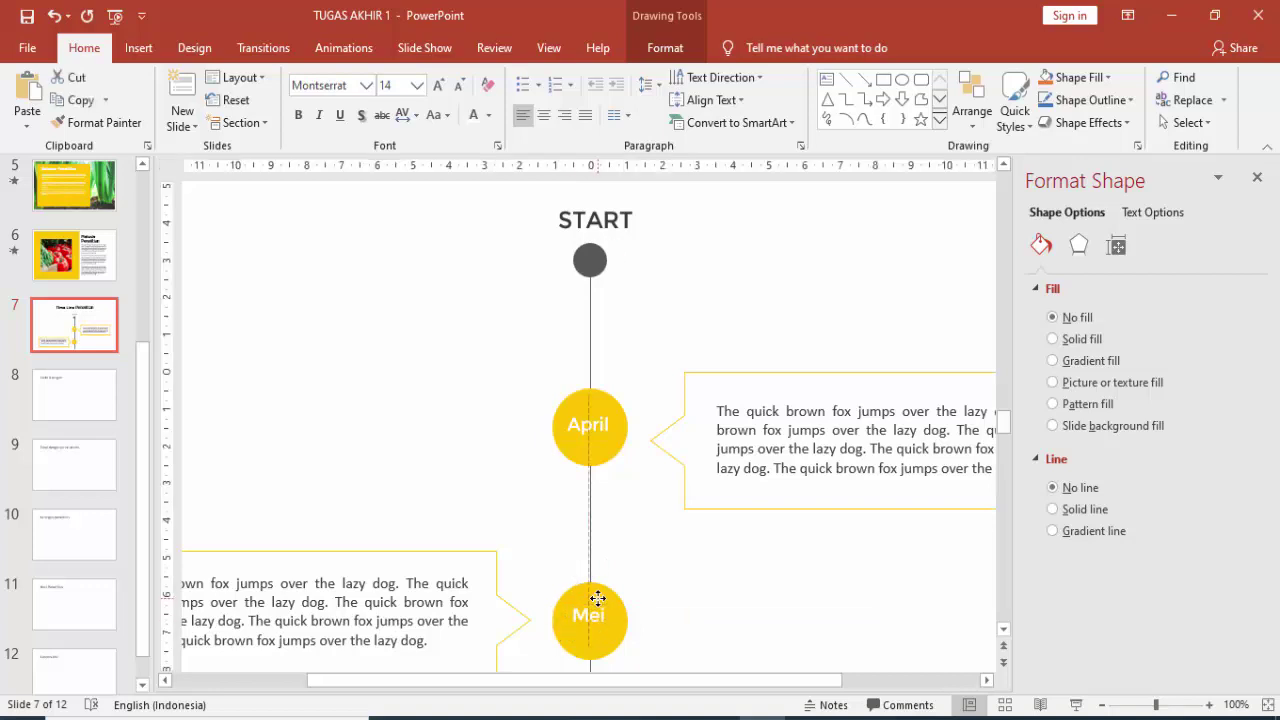
{"action": "left_click", "coordinate": [690, 560]}
- Duplicate the timeline slide 7 as a new slide 8
{"action": "scroll", "coordinate": [688, 553], "scroll_direction": "down", "scroll_amount": 3, "text": "ctrl"}
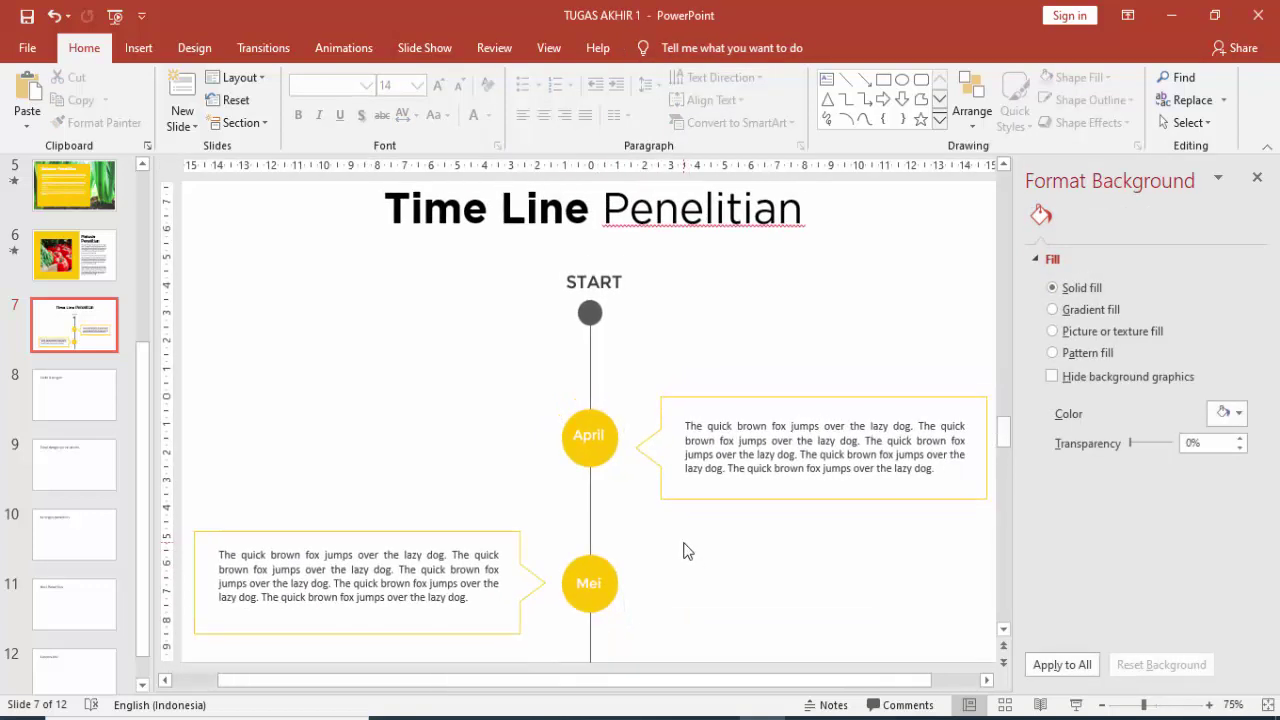
{"action": "scroll", "coordinate": [669, 543], "scroll_direction": "down", "scroll_amount": 2}
{"action": "scroll", "coordinate": [669, 499], "scroll_direction": "up", "scroll_amount": 2}
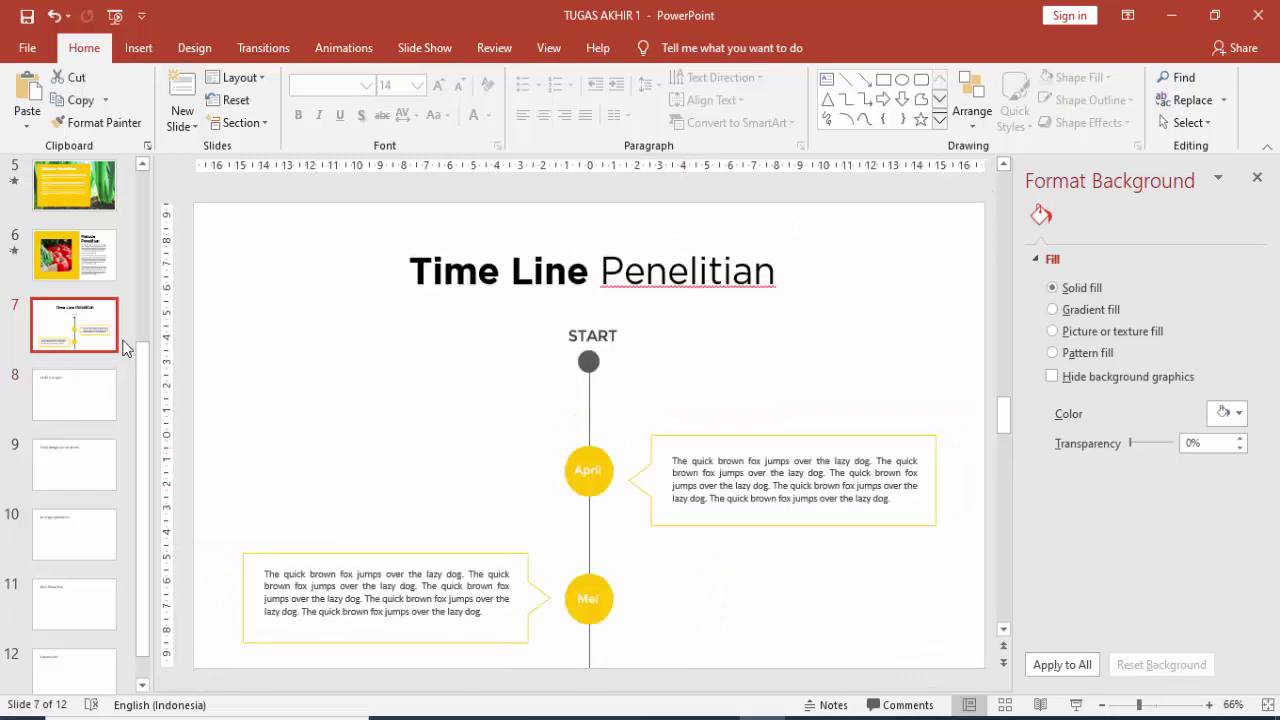
{"action": "right_click", "coordinate": [90, 329]}
{"action": "left_click", "coordinate": [62, 328]}
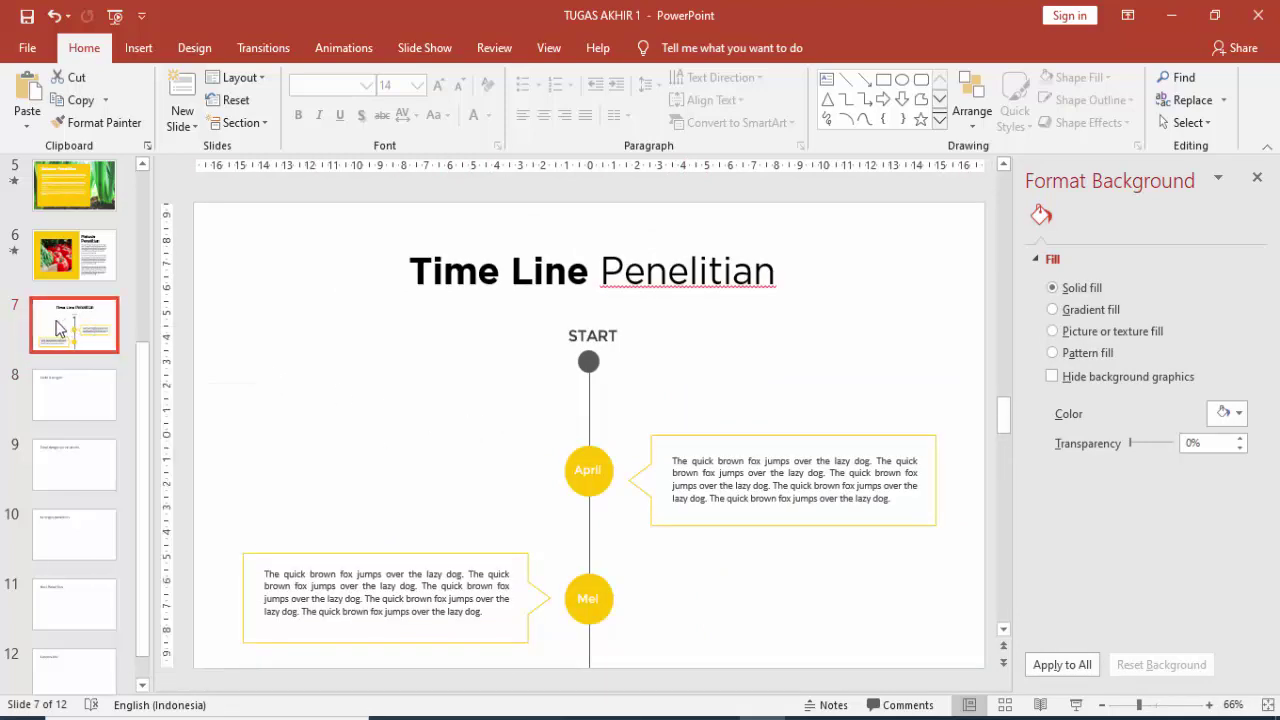
{"action": "right_click", "coordinate": [58, 328]}
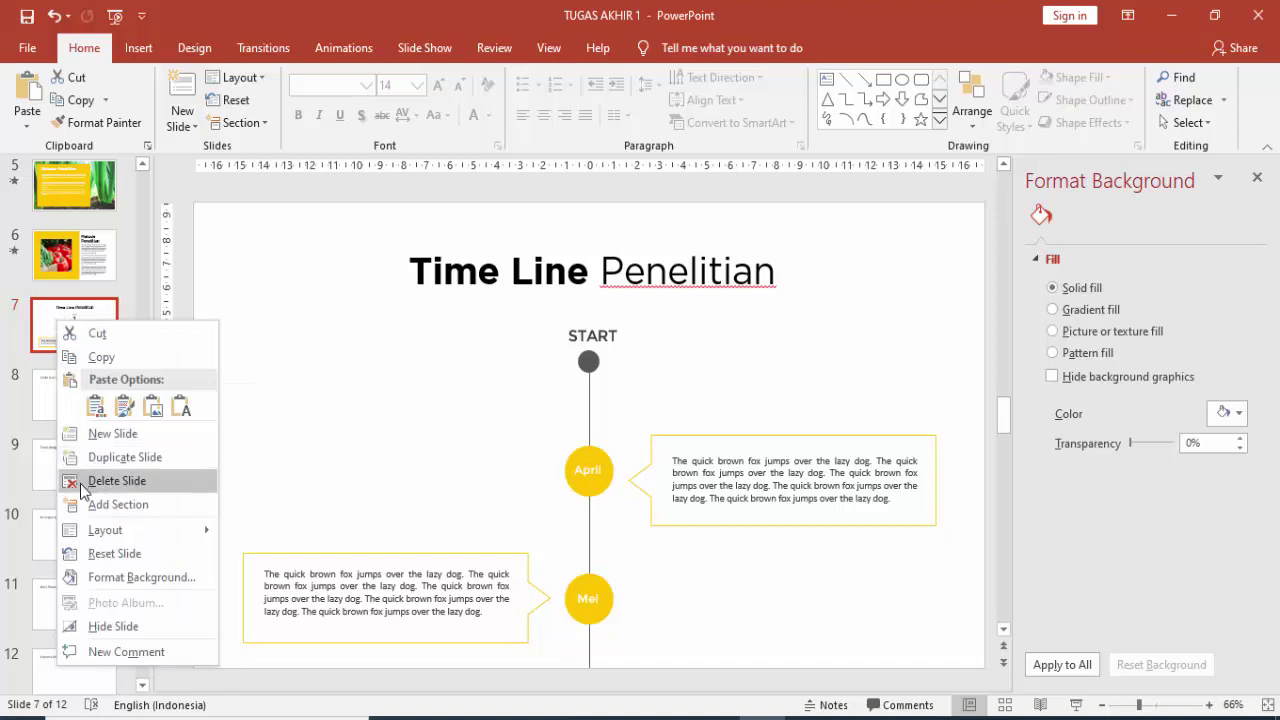
{"action": "left_click", "coordinate": [97, 461]}
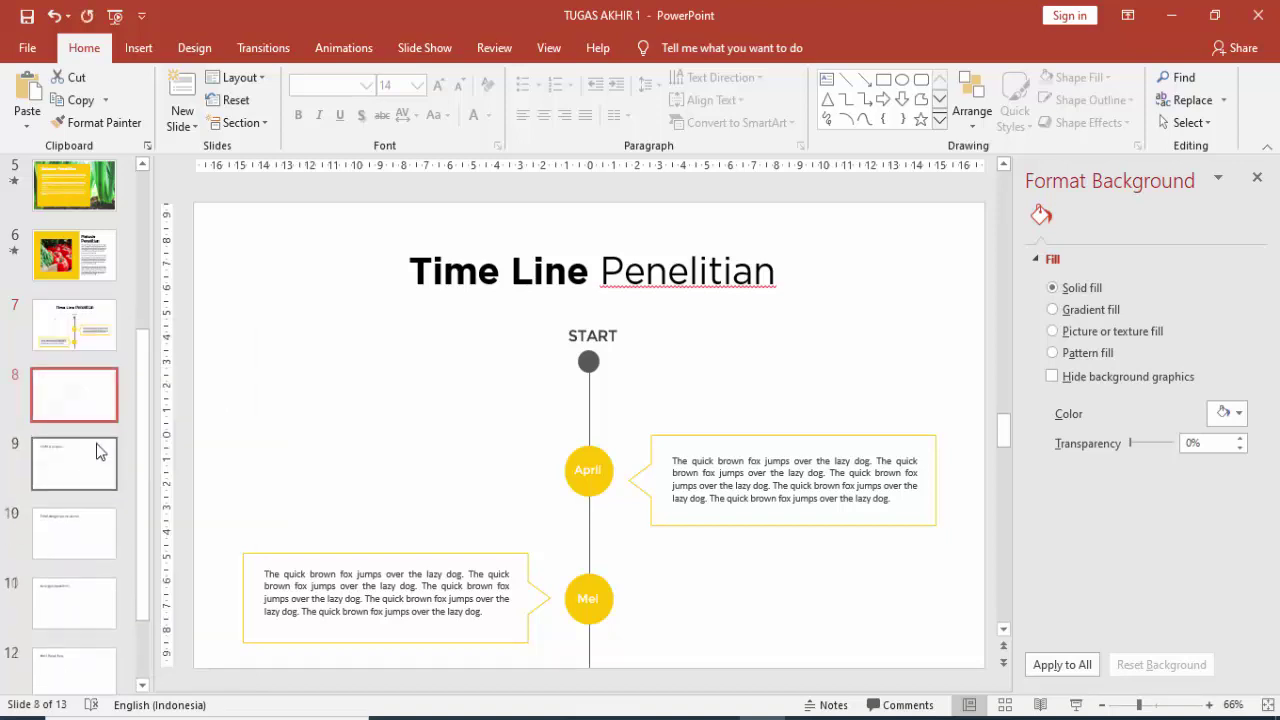
- Delete the slide 8 title and move the START label and grey dot to the left
{"action": "left_click", "coordinate": [640, 297]}
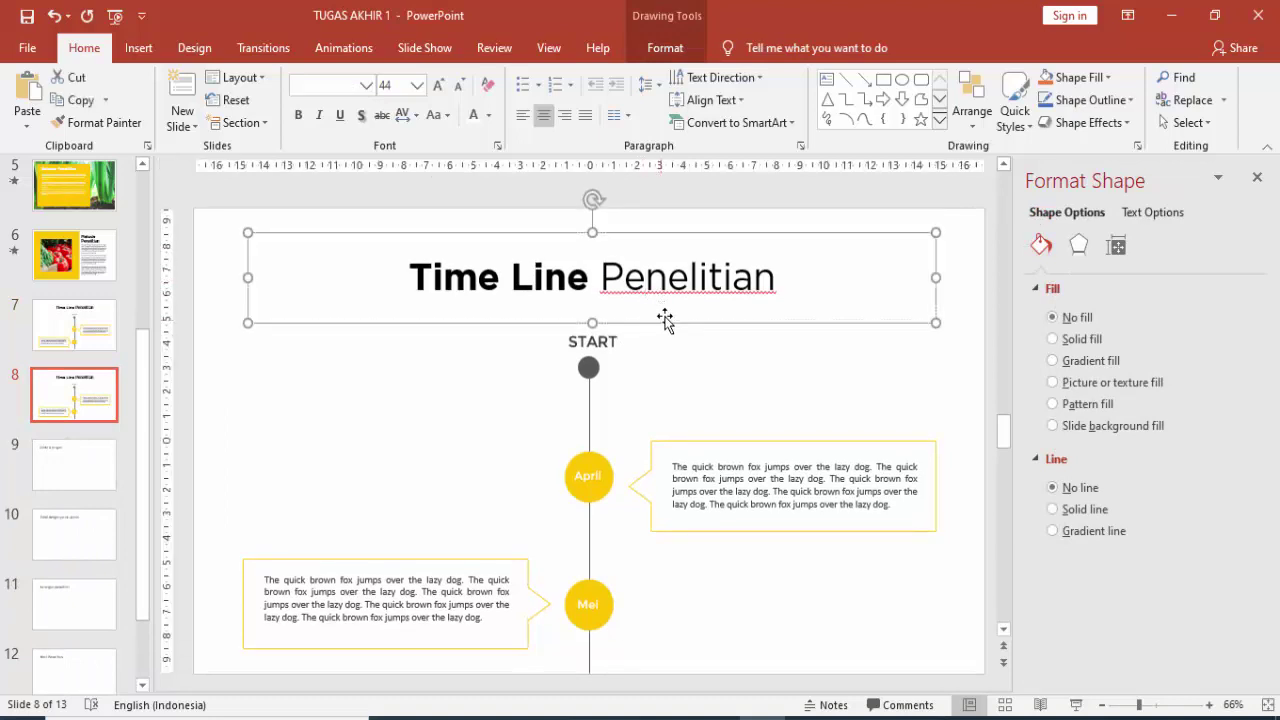
{"action": "key", "text": "Delete"}
{"action": "key", "text": "Delete"}
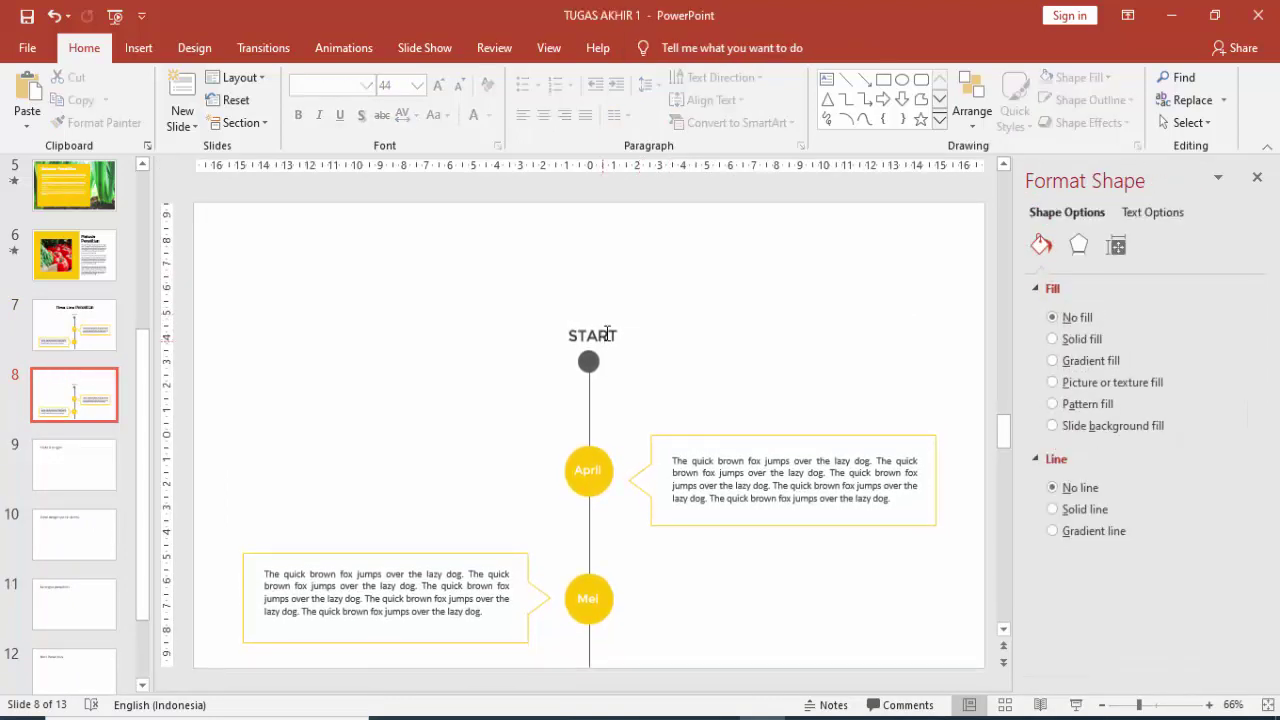
{"action": "left_click_drag", "start_coordinate": [607, 327], "coordinate": [414, 307]}
{"action": "left_click", "coordinate": [588, 361]}
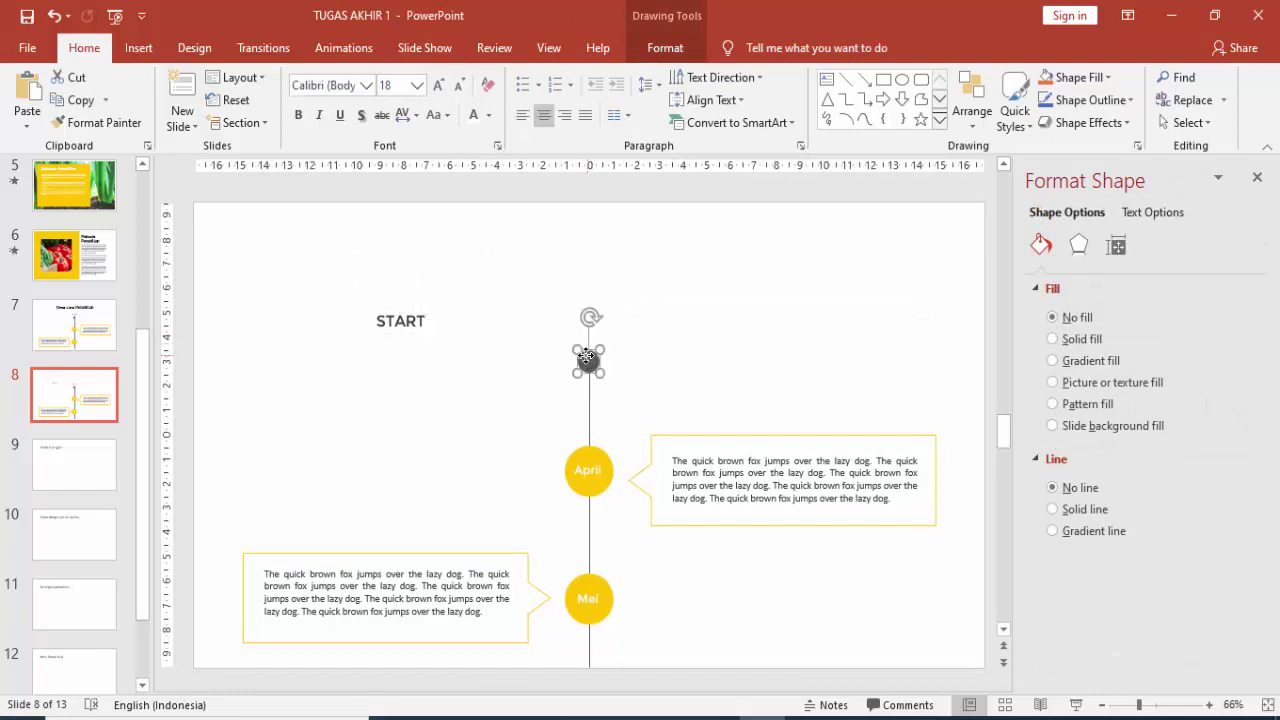
{"action": "left_click_drag", "start_coordinate": [590, 351], "coordinate": [397, 354]}
- Extend the vertical timeline line up to the top of the slide
{"action": "left_click", "coordinate": [589, 386]}
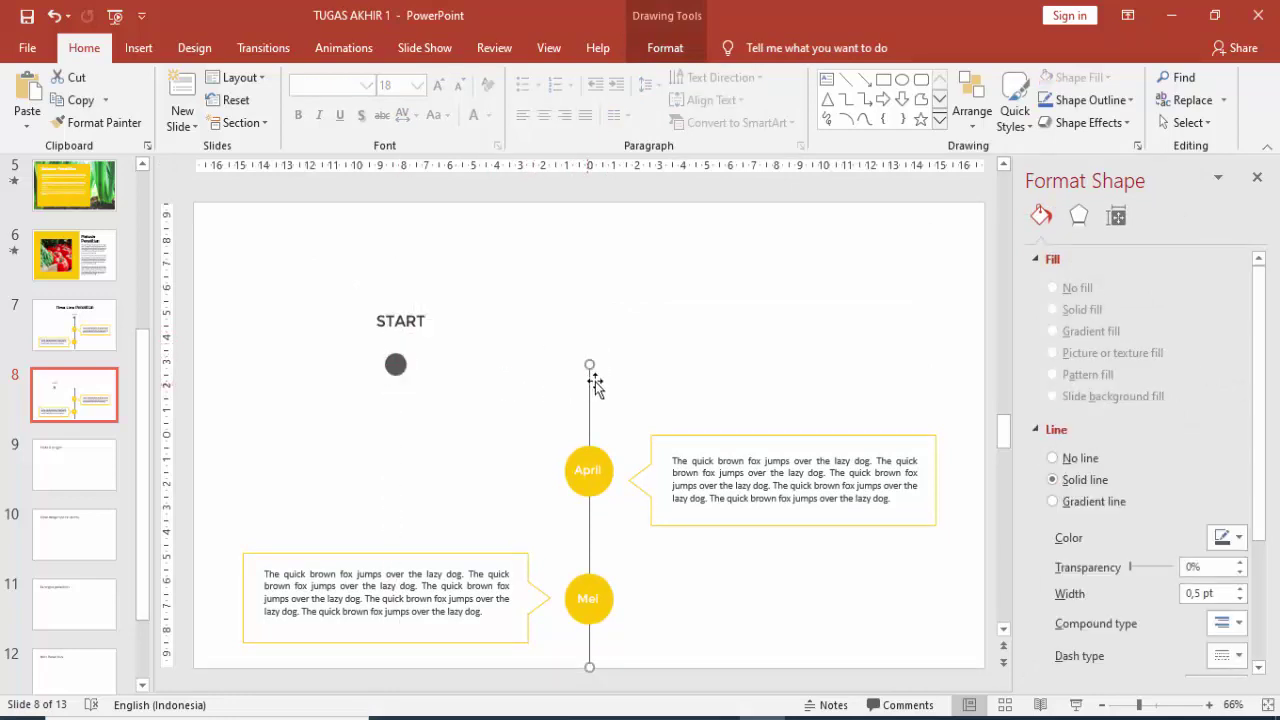
{"action": "left_click_drag", "start_coordinate": [589, 362], "coordinate": [589, 203]}
{"action": "left_click", "coordinate": [663, 290]}
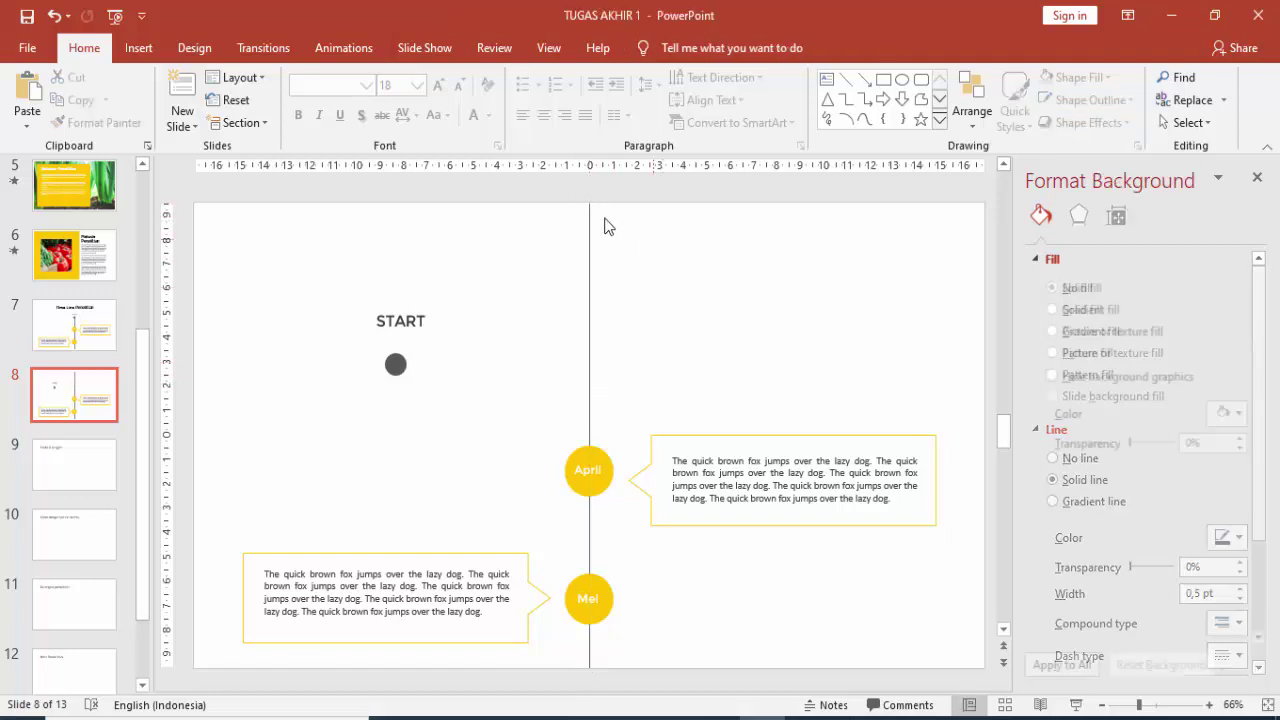
{"action": "left_click", "coordinate": [111, 333]}
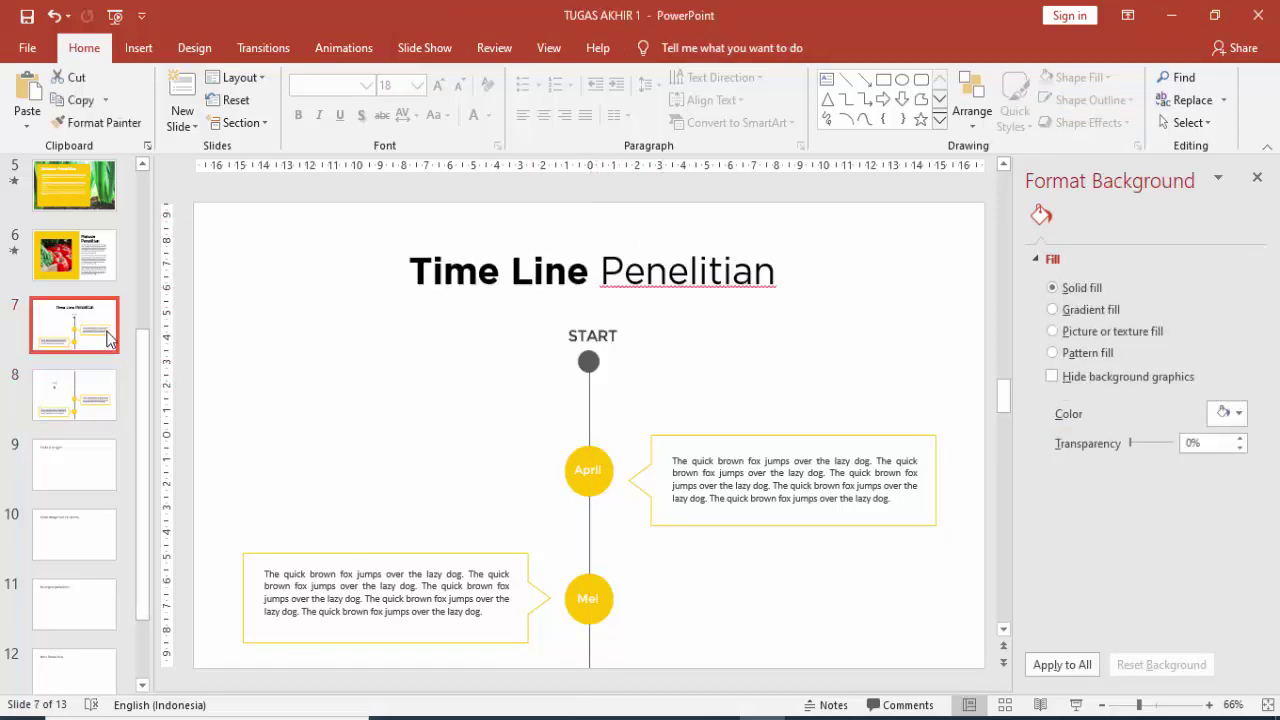
{"action": "left_click", "coordinate": [95, 397]}
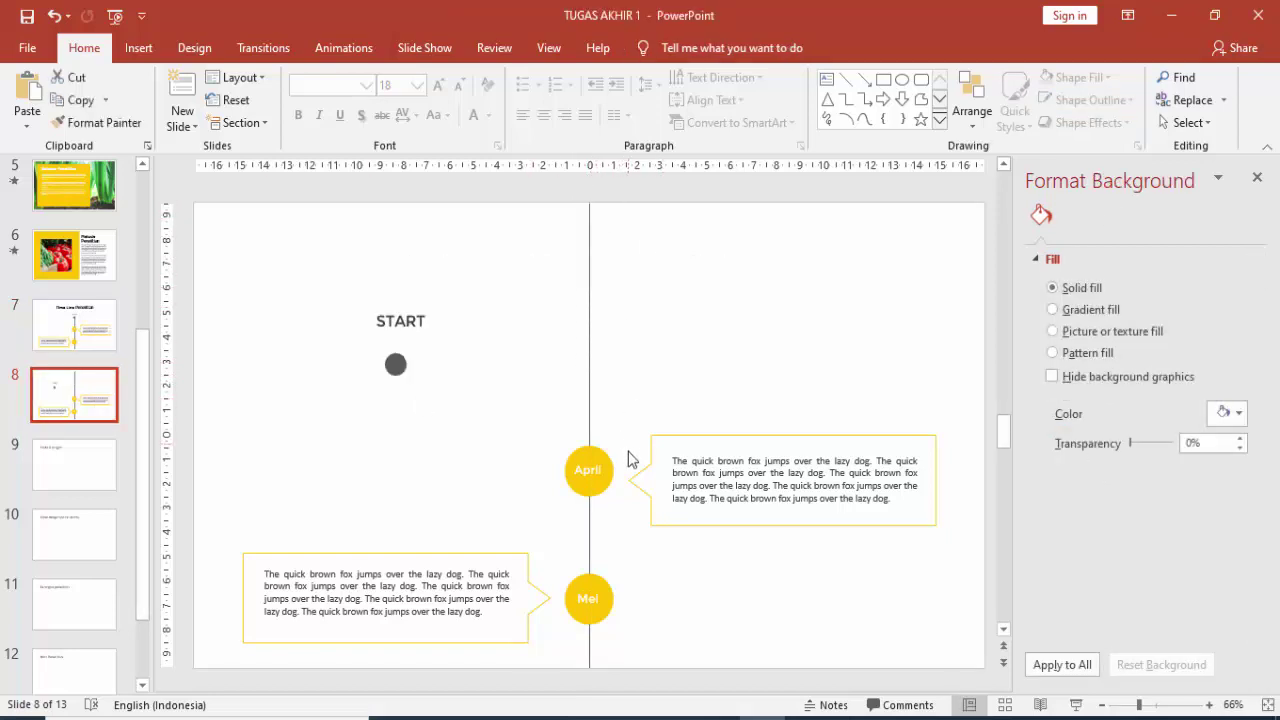
{"action": "left_click", "coordinate": [594, 468]}
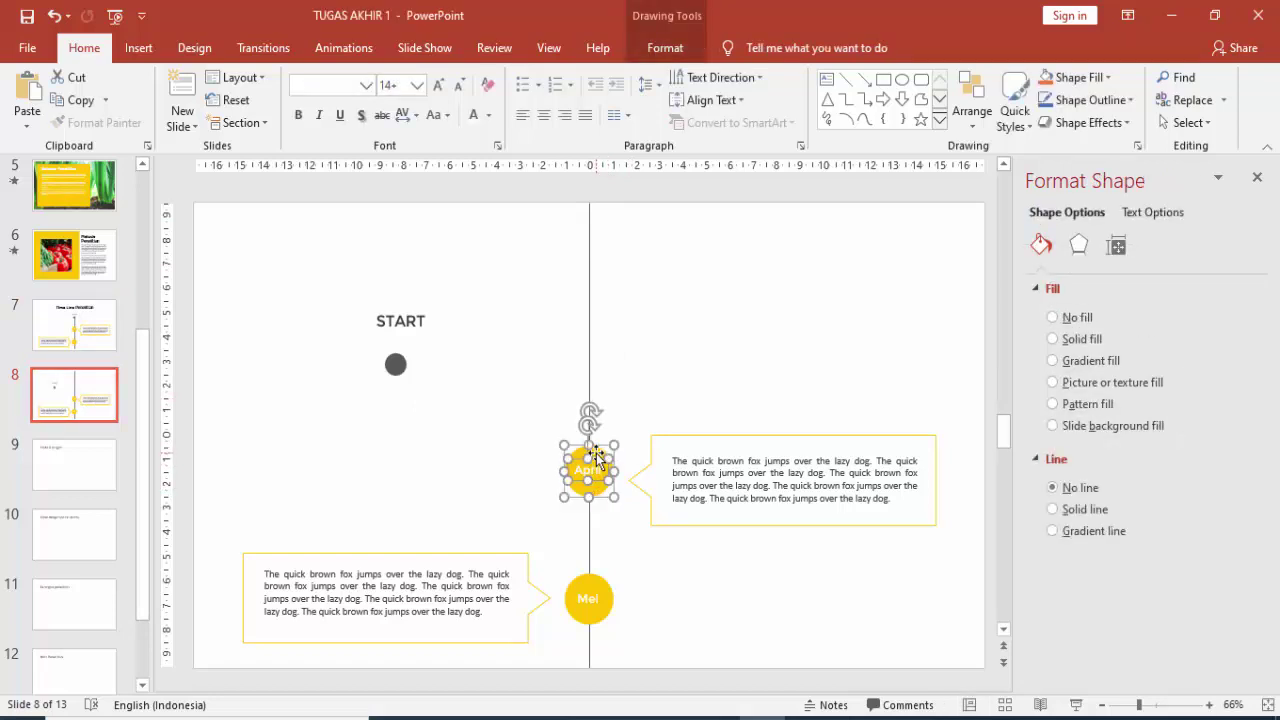
- Move the April circle to the top of the timeline and place a copy lower down
{"action": "left_click_drag", "start_coordinate": [596, 456], "coordinate": [588, 281]}
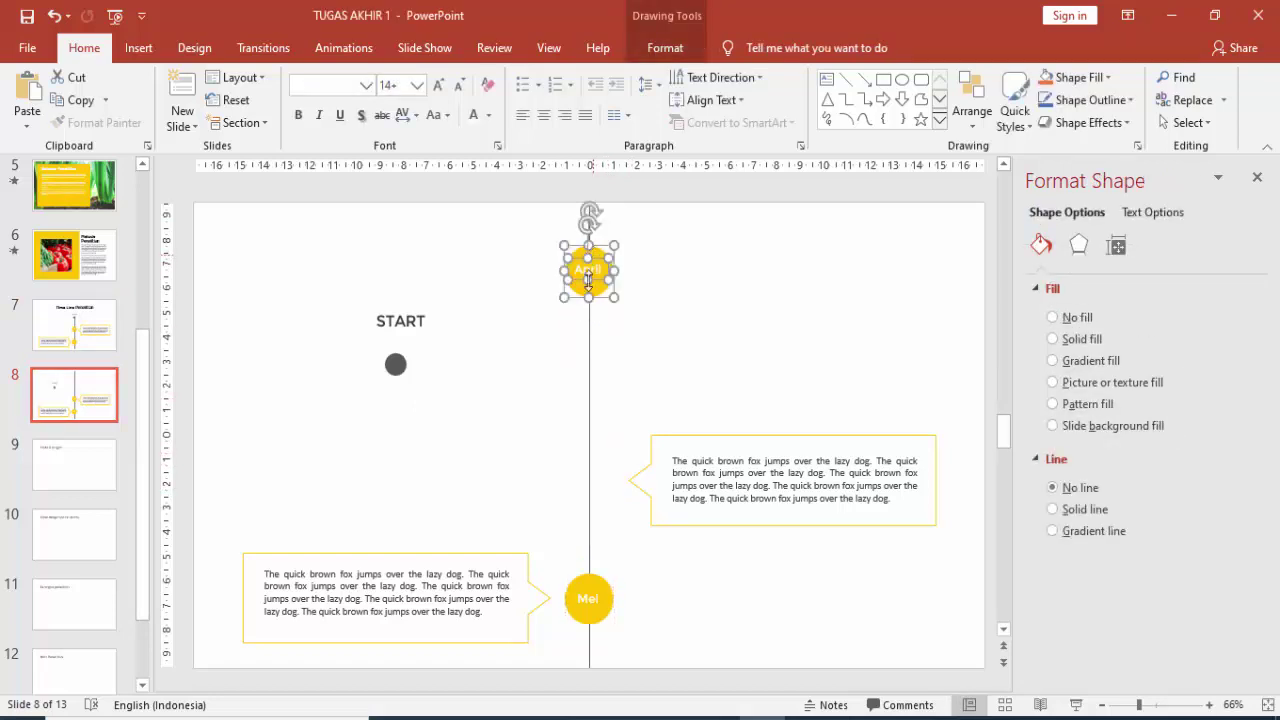
{"action": "left_click", "coordinate": [590, 595]}
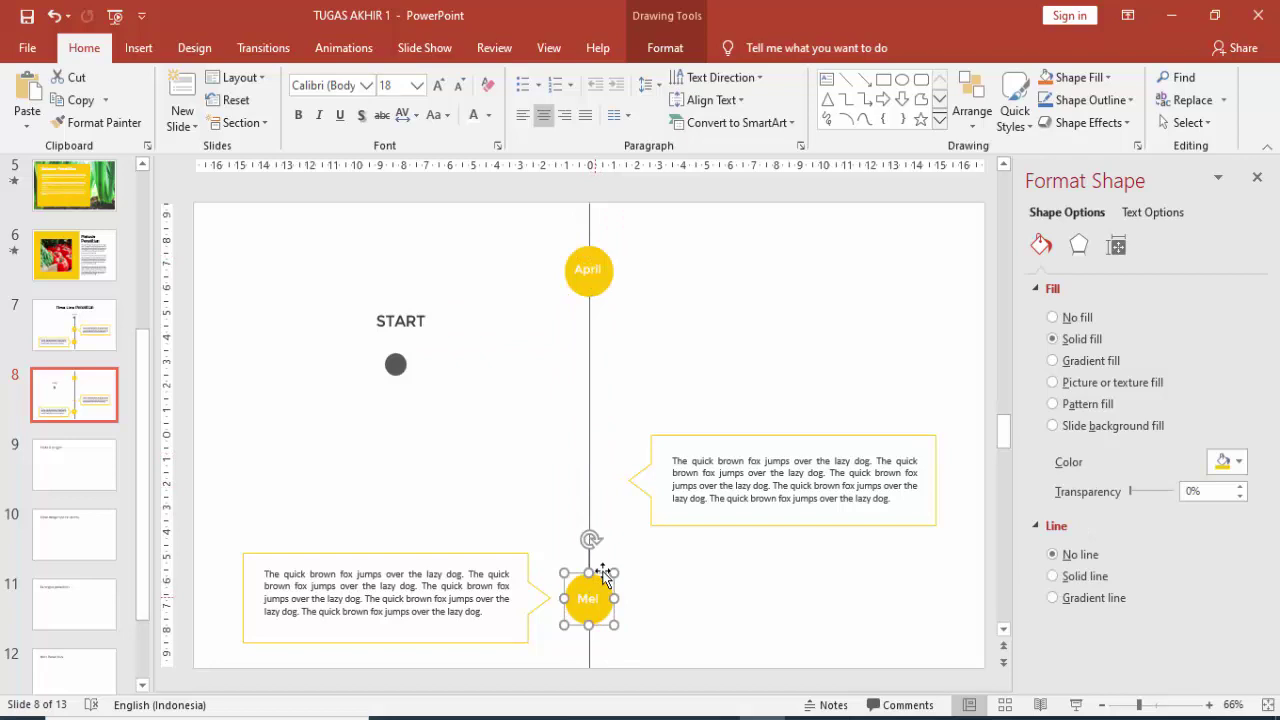
{"action": "left_click", "coordinate": [595, 262]}
{"action": "left_click_drag", "start_coordinate": [595, 265], "coordinate": [592, 435]}
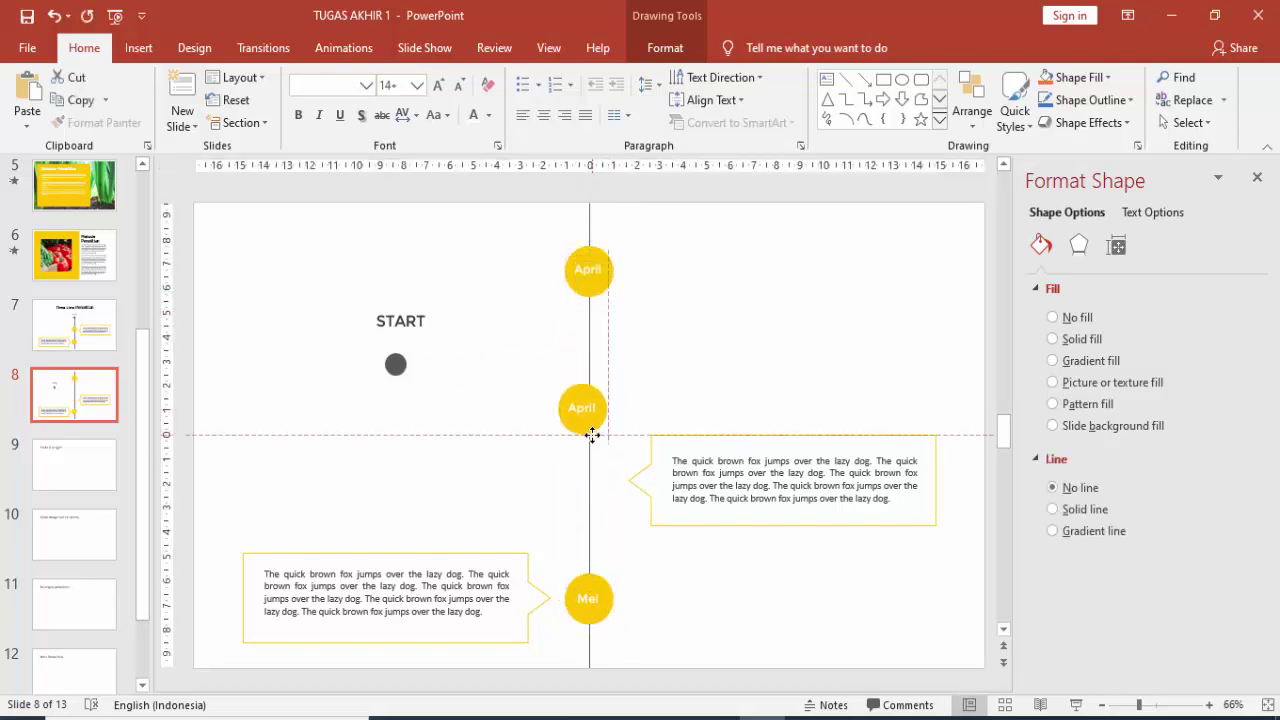
- Raise the Mei circle, centre it on the line, and put the grey dot below it
{"action": "left_click", "coordinate": [594, 585]}
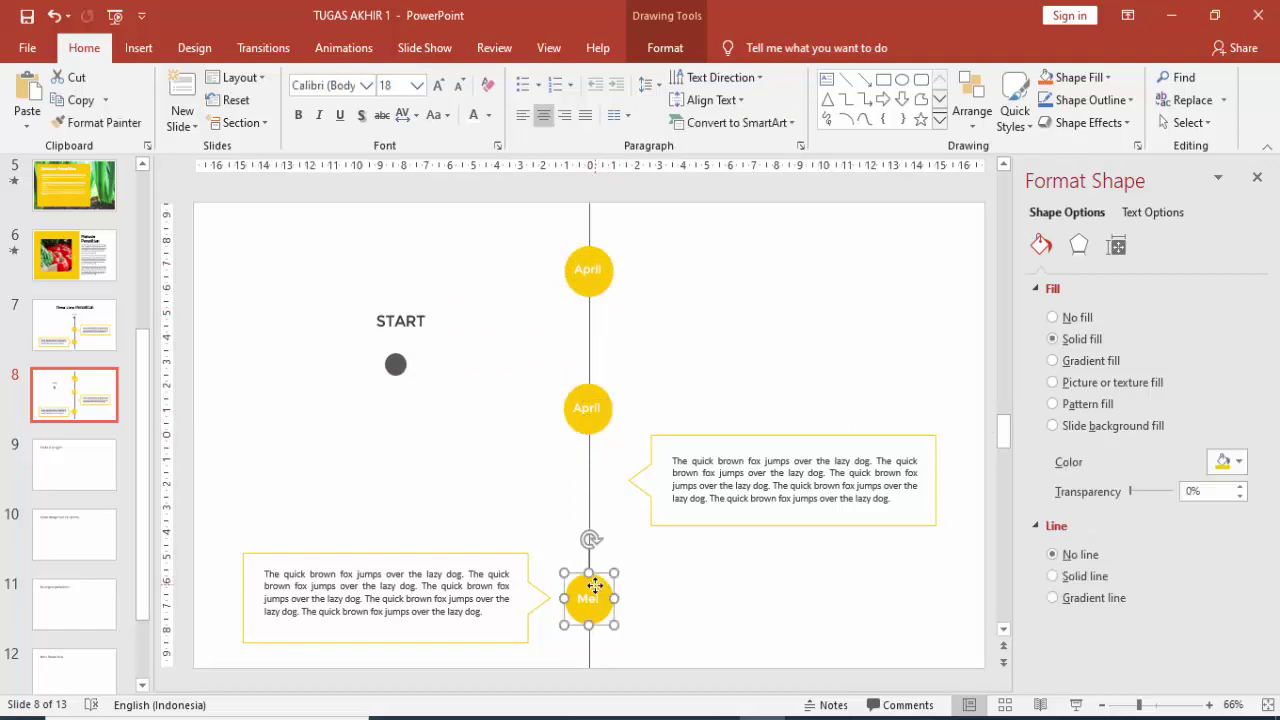
{"action": "left_click_drag", "start_coordinate": [612, 585], "coordinate": [610, 531]}
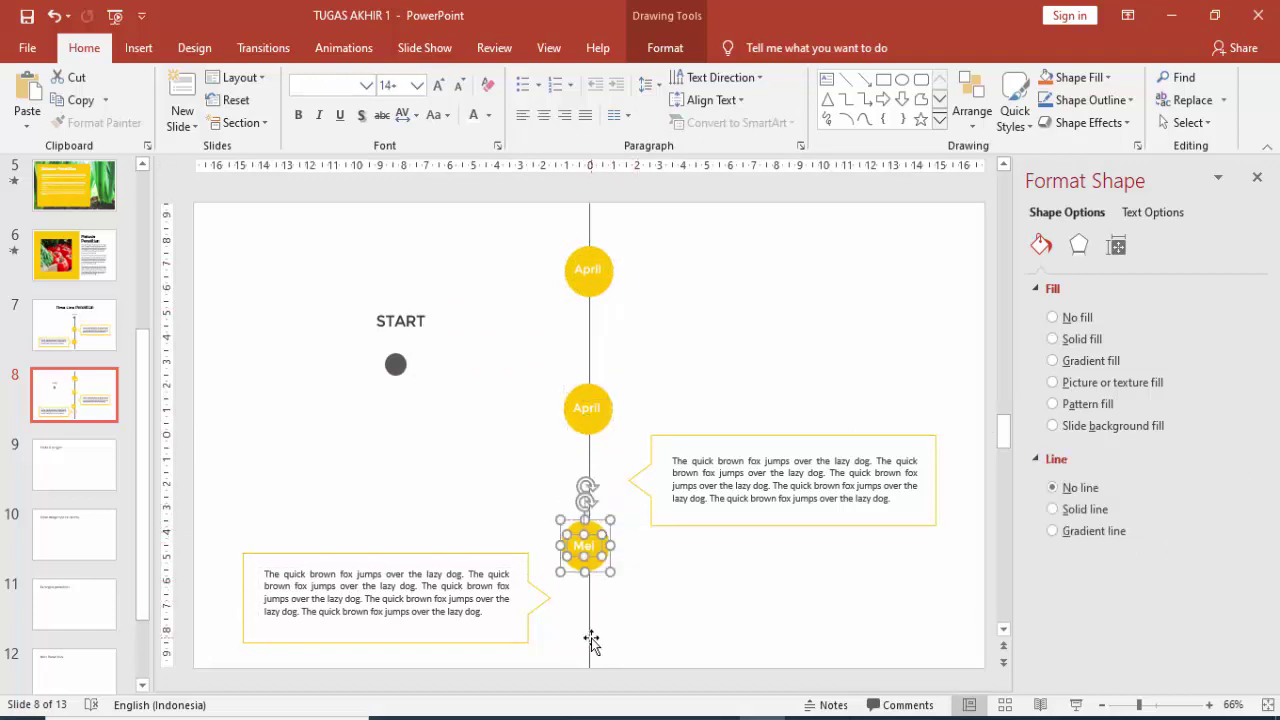
{"action": "left_click", "coordinate": [589, 638]}
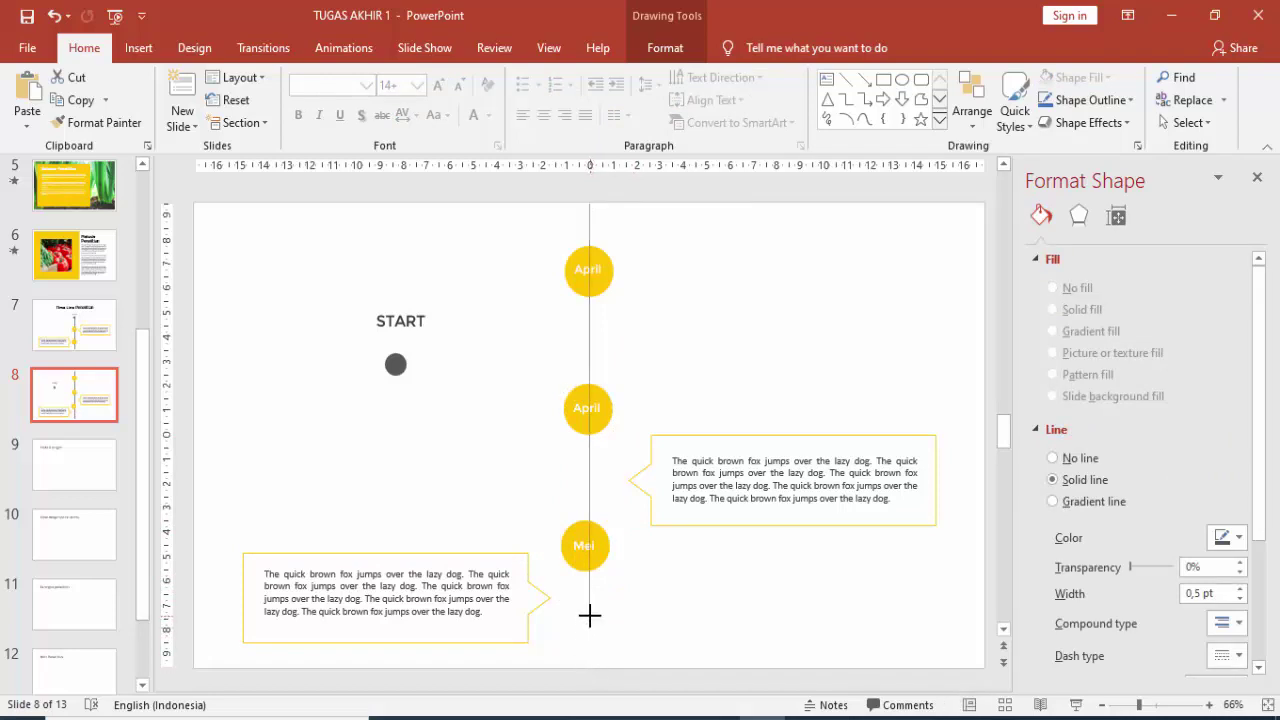
{"action": "left_click", "coordinate": [600, 540]}
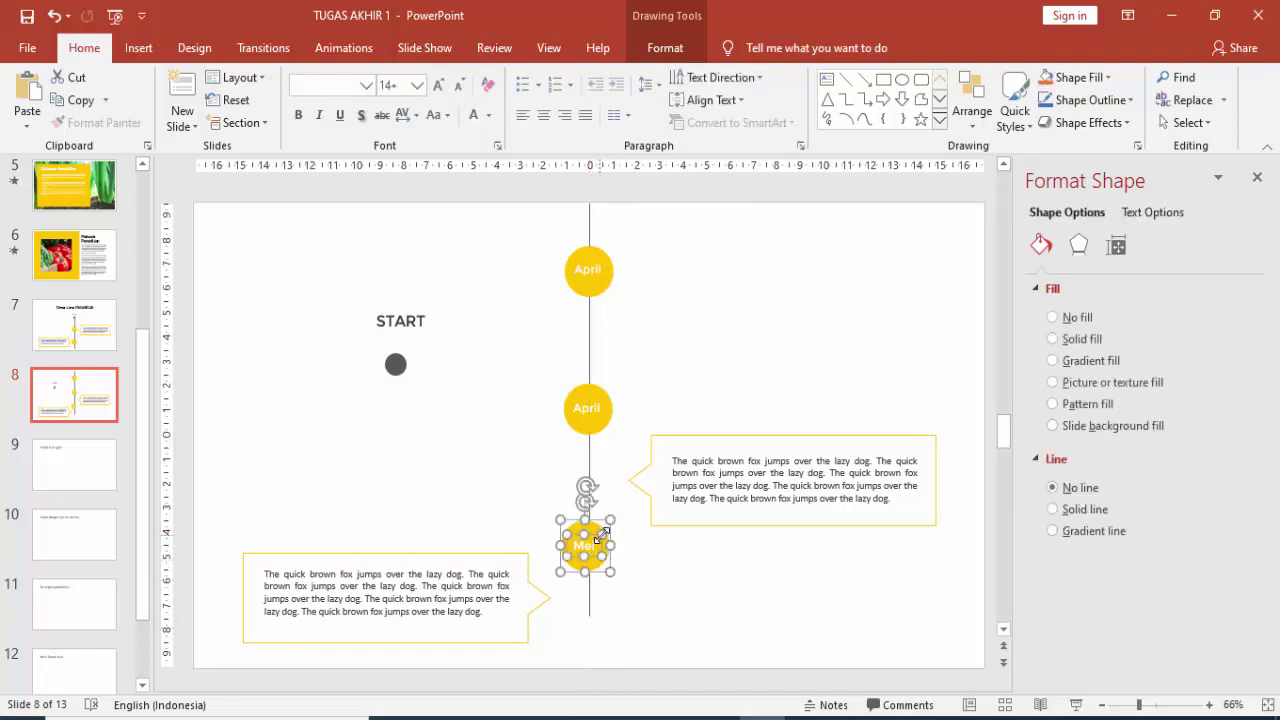
{"action": "left_click_drag", "start_coordinate": [608, 535], "coordinate": [612, 536]}
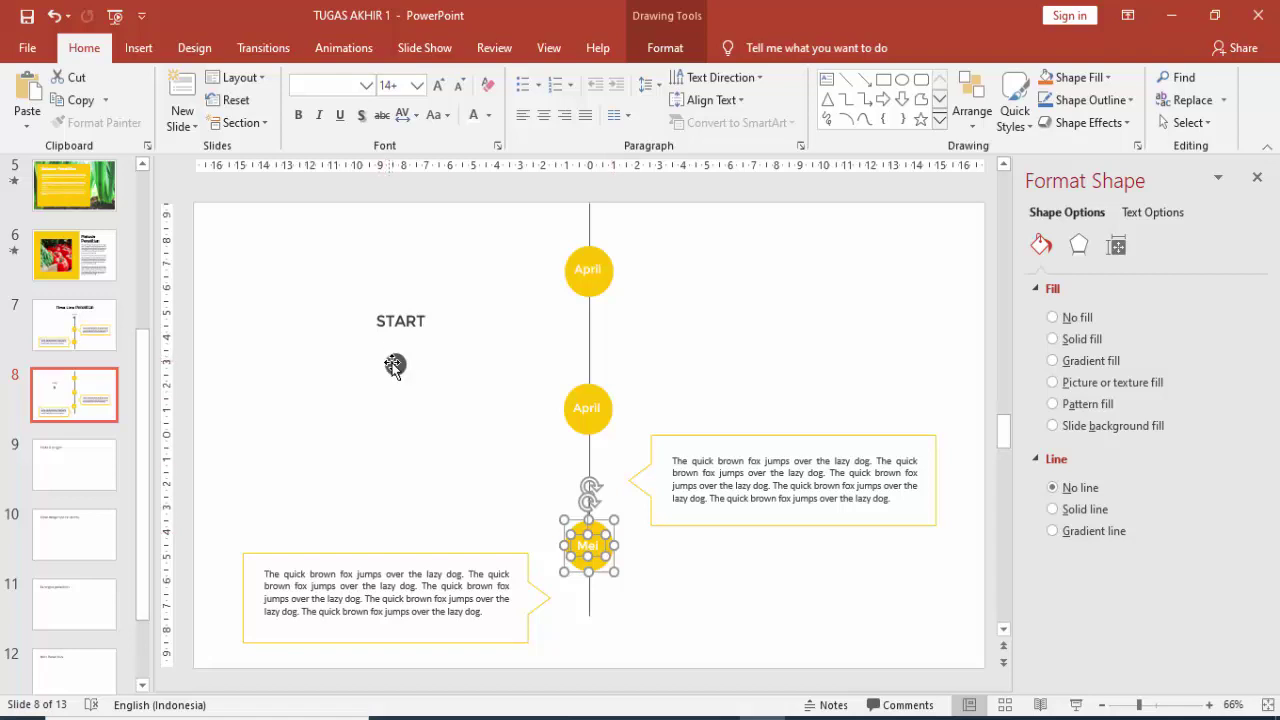
{"action": "left_click_drag", "start_coordinate": [395, 364], "coordinate": [589, 614]}
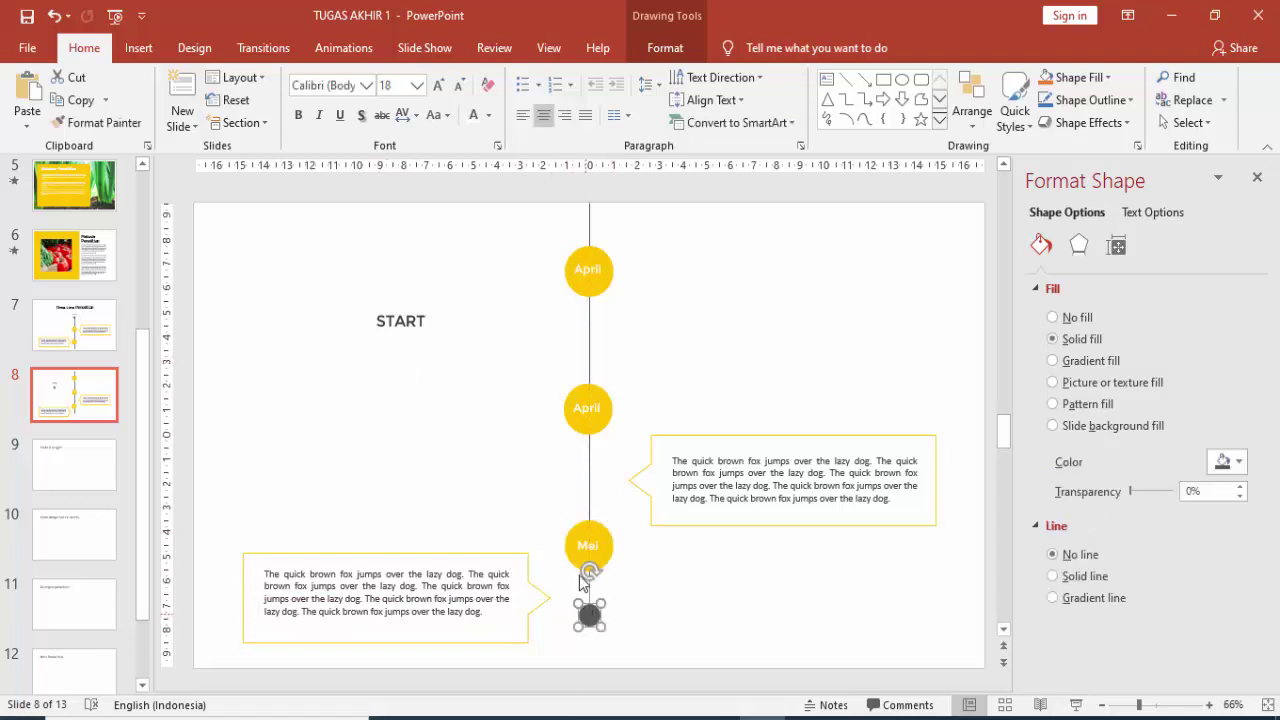
- Change START to FINISH and place it below the bottom grey dot
{"action": "mouse_move", "coordinate": [420, 312]}
{"action": "left_mouse_down"}
{"action": "mouse_move", "coordinate": [627, 612]}
{"action": "mouse_move", "coordinate": [655, 622]}
{"action": "left_mouse_up"}
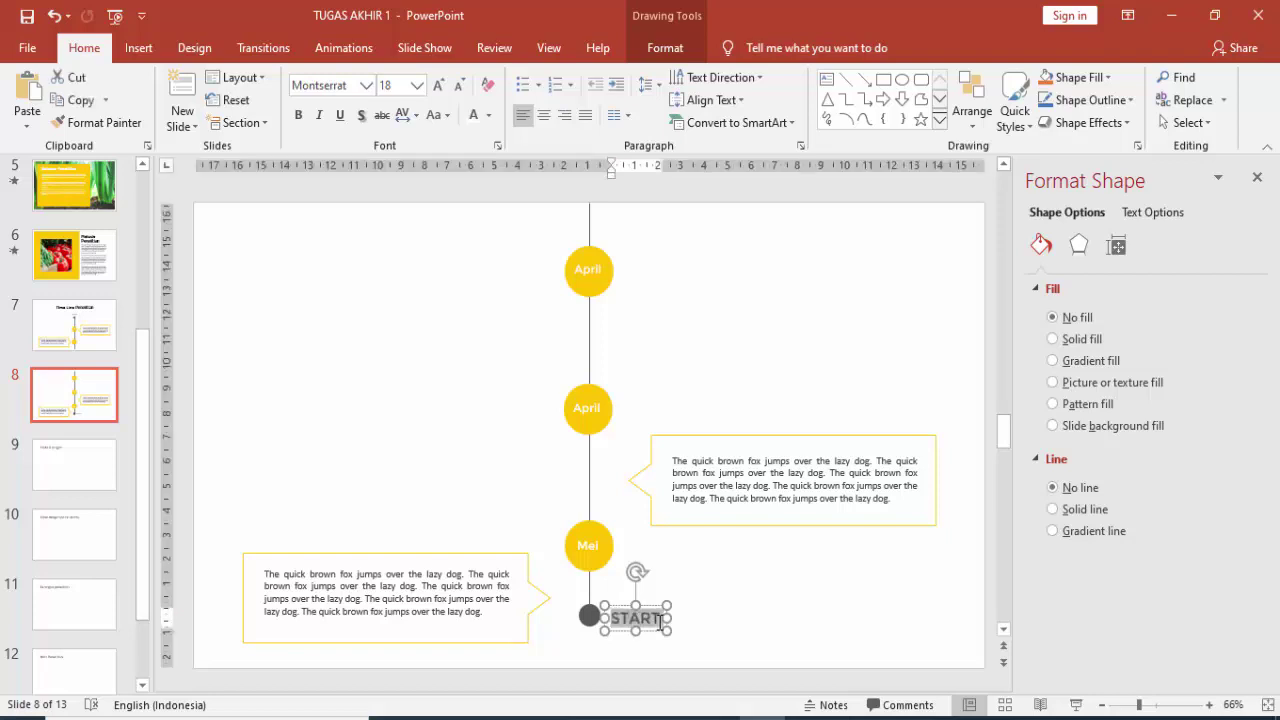
{"action": "type", "text": "FIN"}
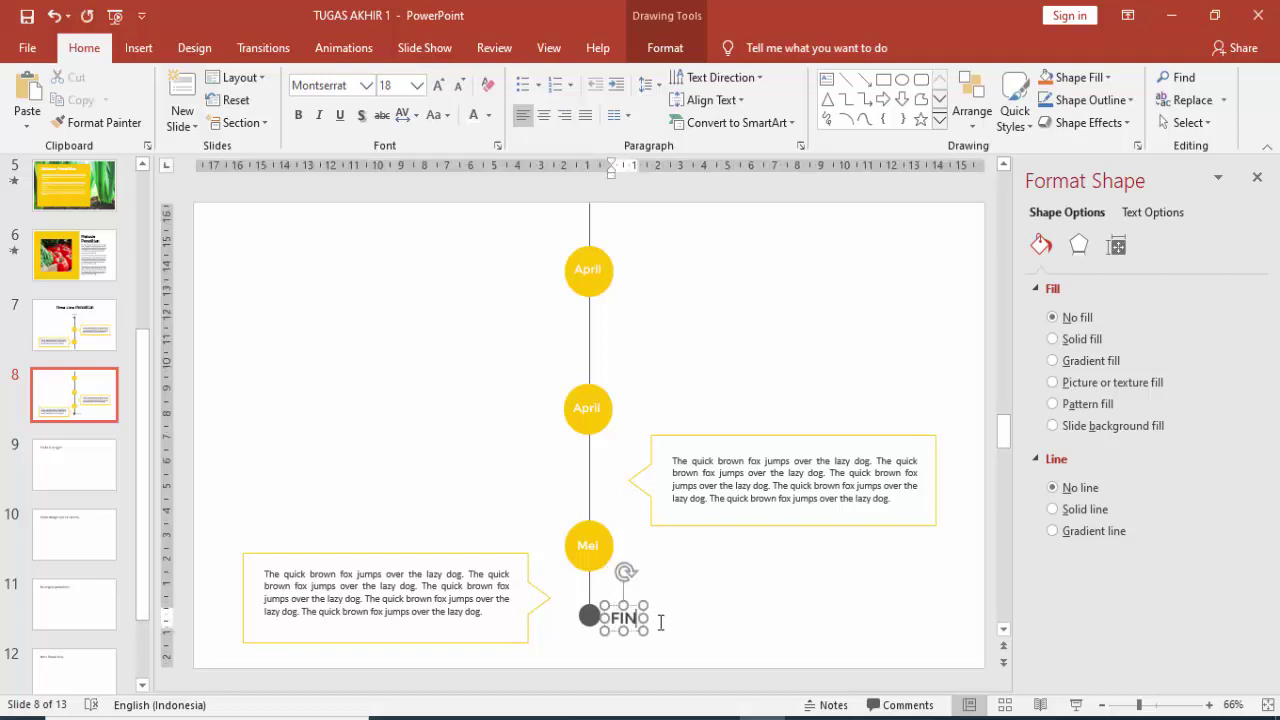
{"action": "type", "text": "ISH"}
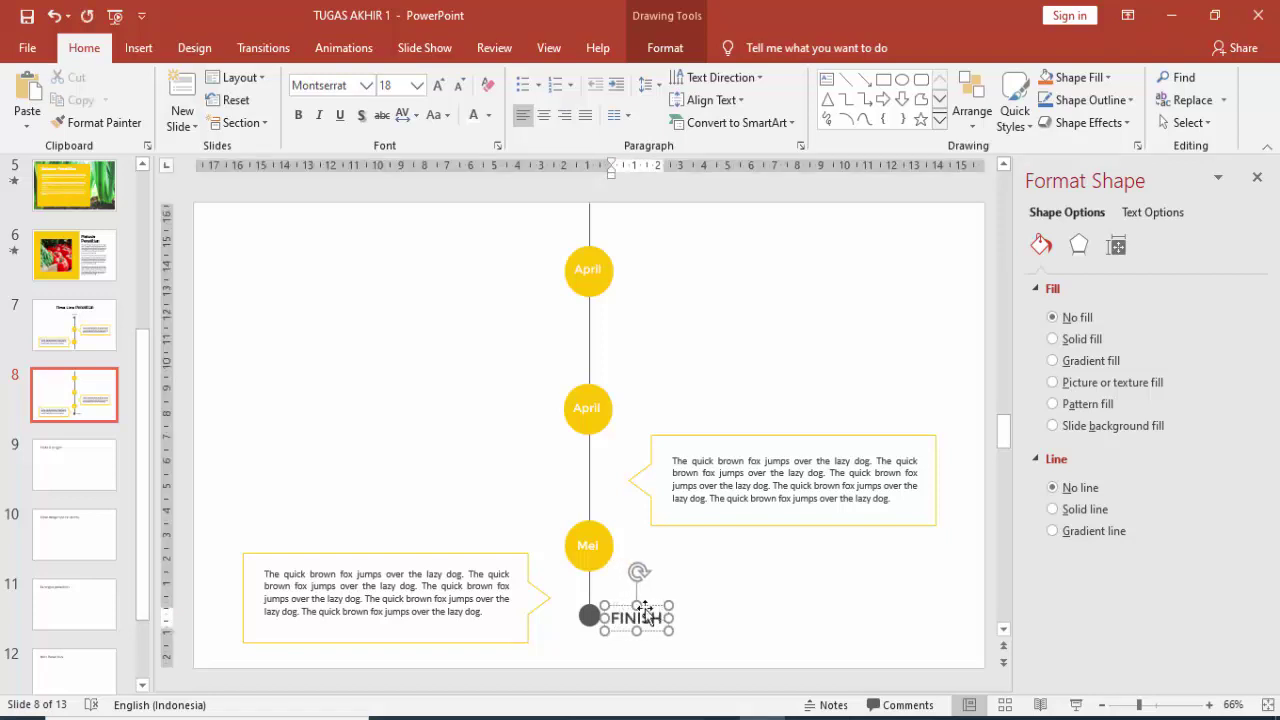
{"action": "left_click_drag", "start_coordinate": [646, 607], "coordinate": [600, 631]}
- Move the right callout beside the top April circle and the left callout beside the middle one
{"action": "left_click", "coordinate": [720, 487]}
{"action": "left_click_drag", "start_coordinate": [714, 437], "coordinate": [714, 220]}
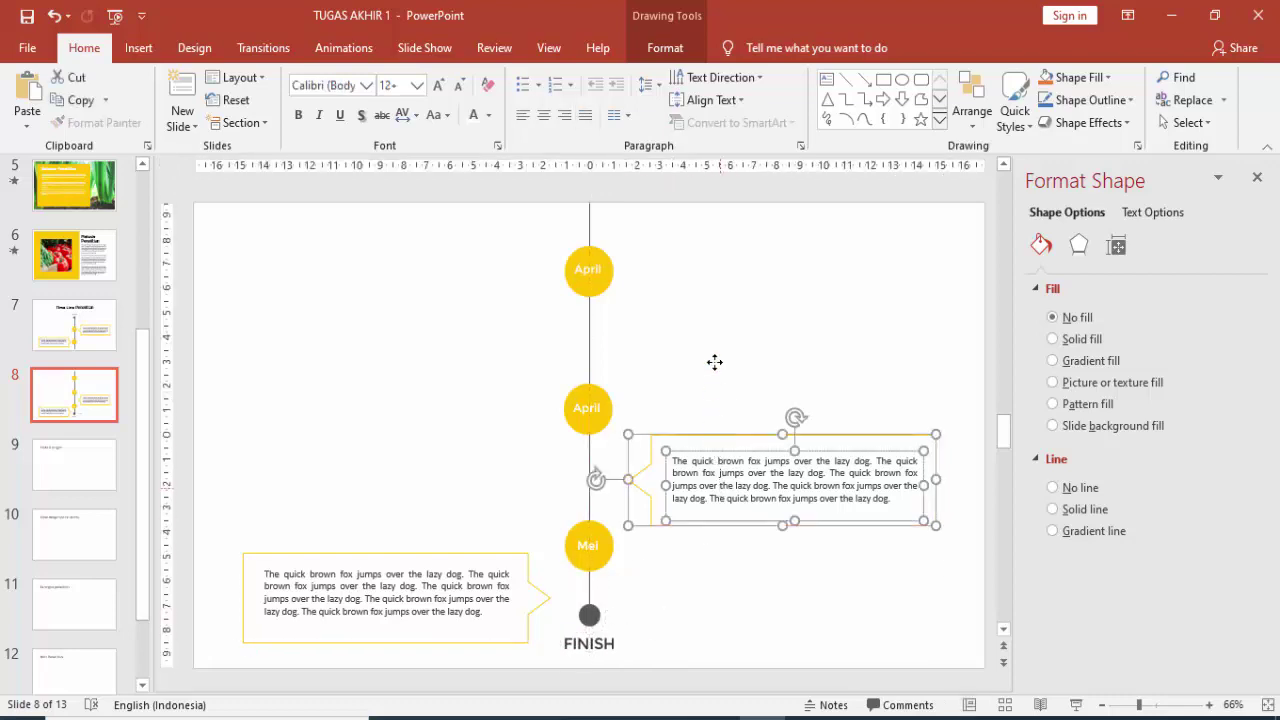
{"action": "left_click", "coordinate": [498, 565]}
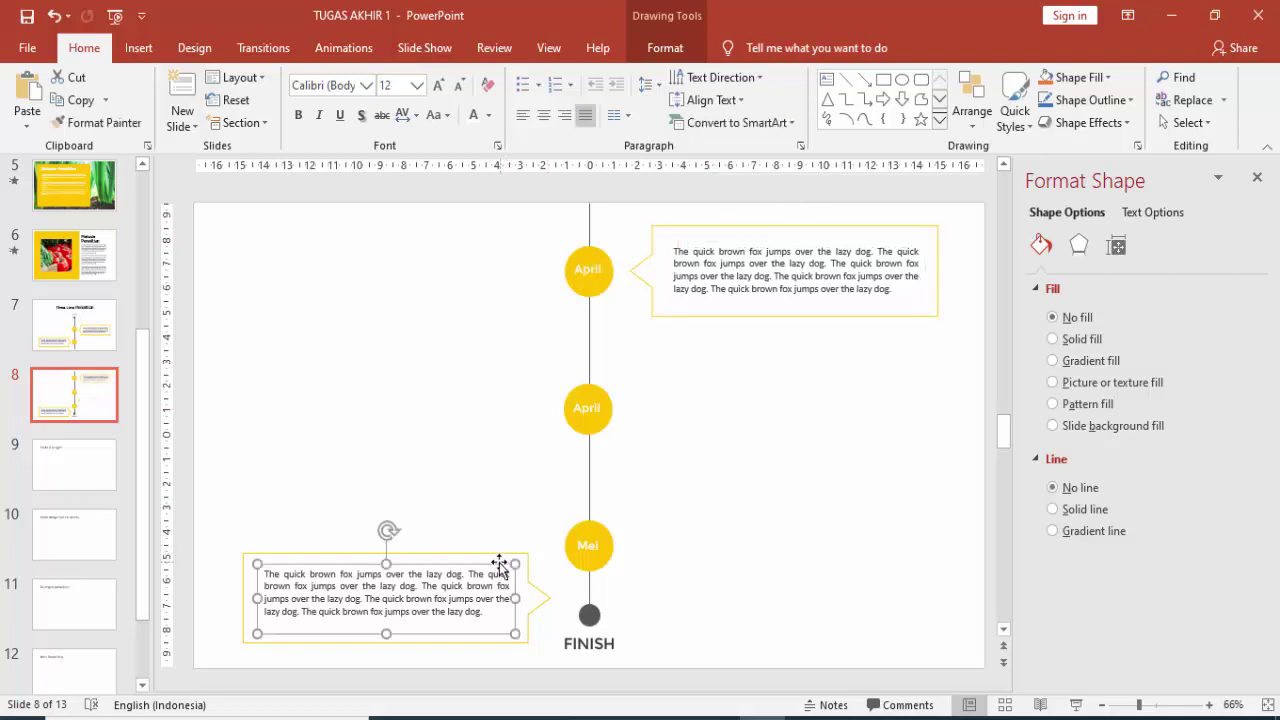
{"action": "mouse_move", "coordinate": [469, 558]}
{"action": "left_mouse_down"}
{"action": "mouse_move", "coordinate": [510, 313]}
{"action": "mouse_move", "coordinate": [461, 368]}
{"action": "left_mouse_up"}
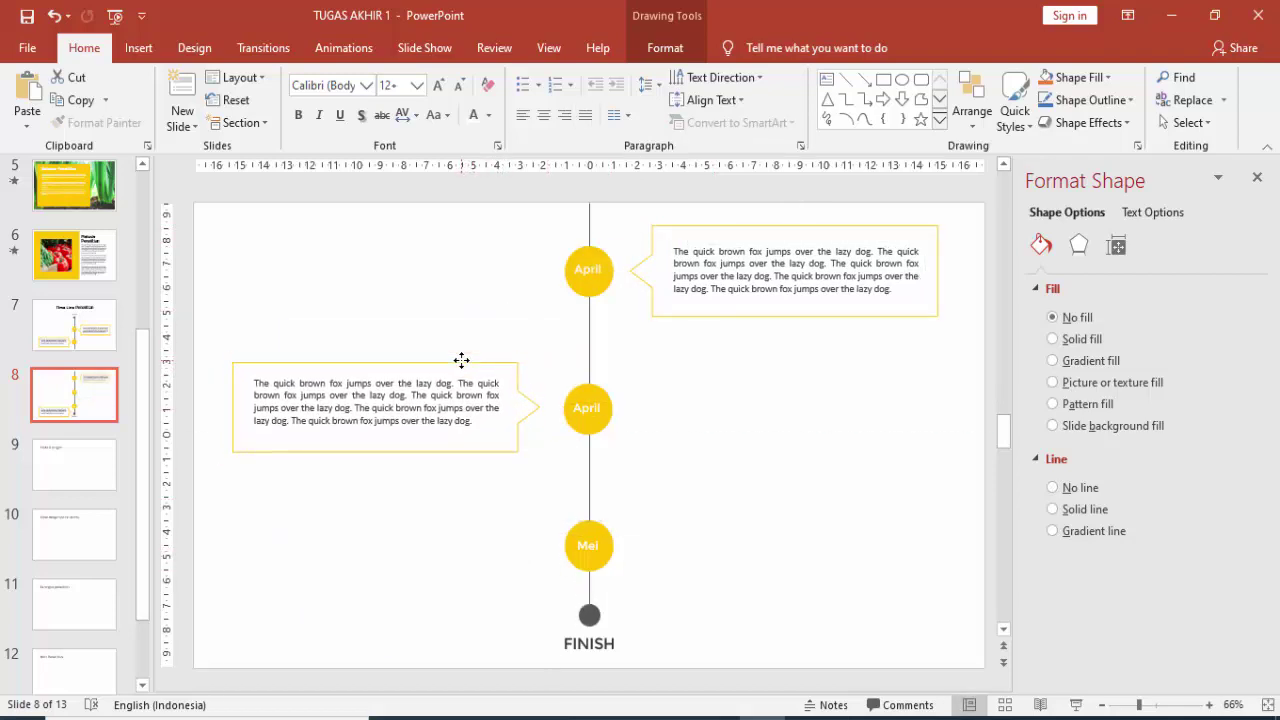
{"action": "left_click", "coordinate": [74, 325]}
{"action": "left_click", "coordinate": [79, 400]}
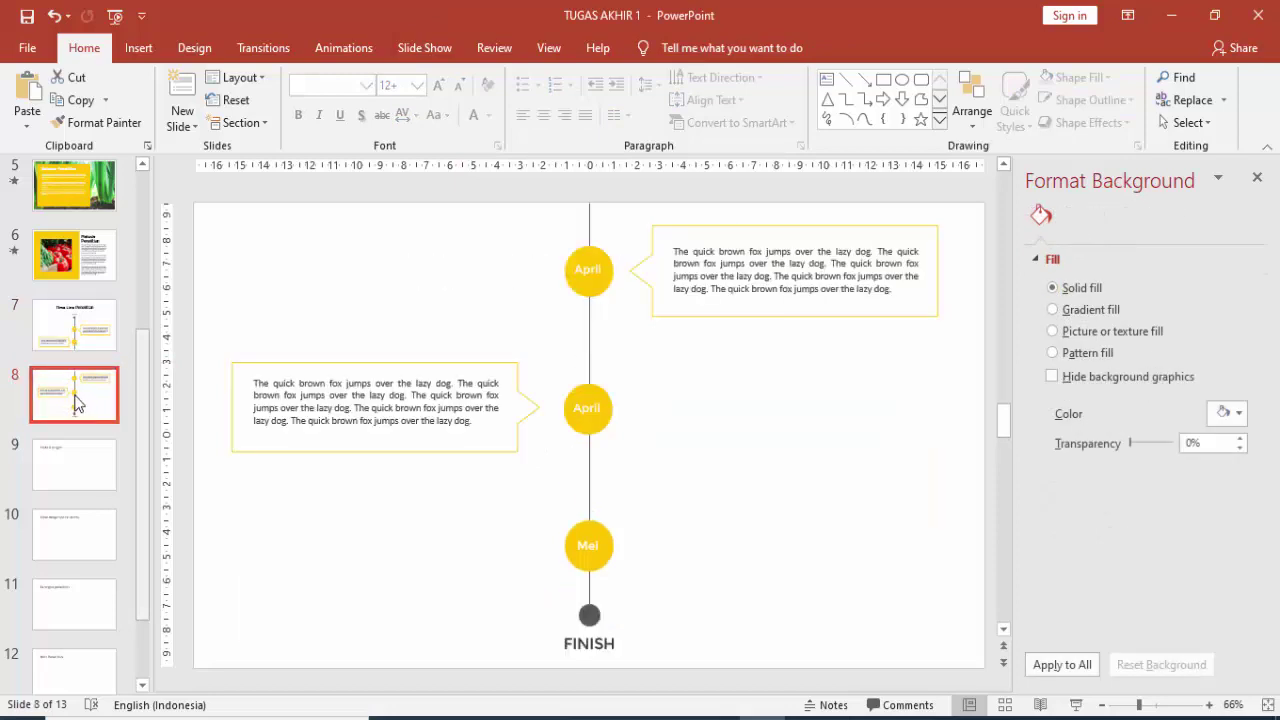
- Relabel the top timeline circle from April to 'Juni'
{"action": "left_click", "coordinate": [588, 268]}
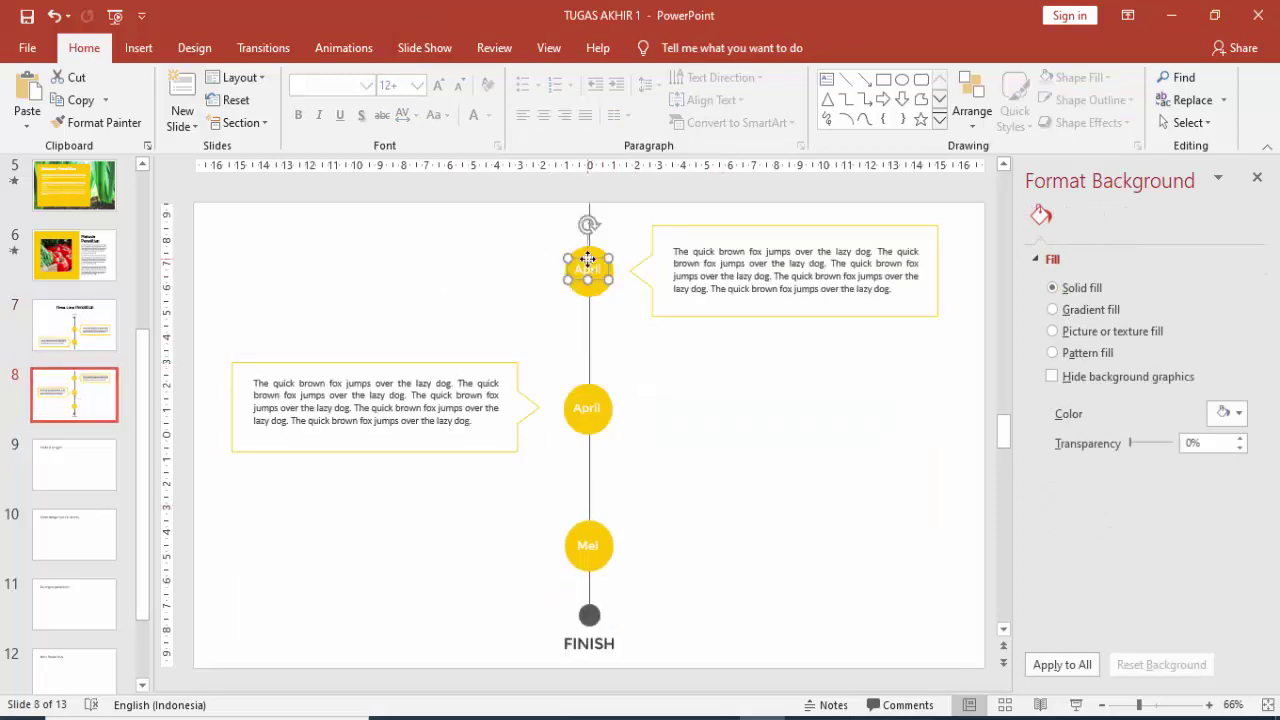
{"action": "left_click_drag", "start_coordinate": [572, 270], "coordinate": [607, 270]}
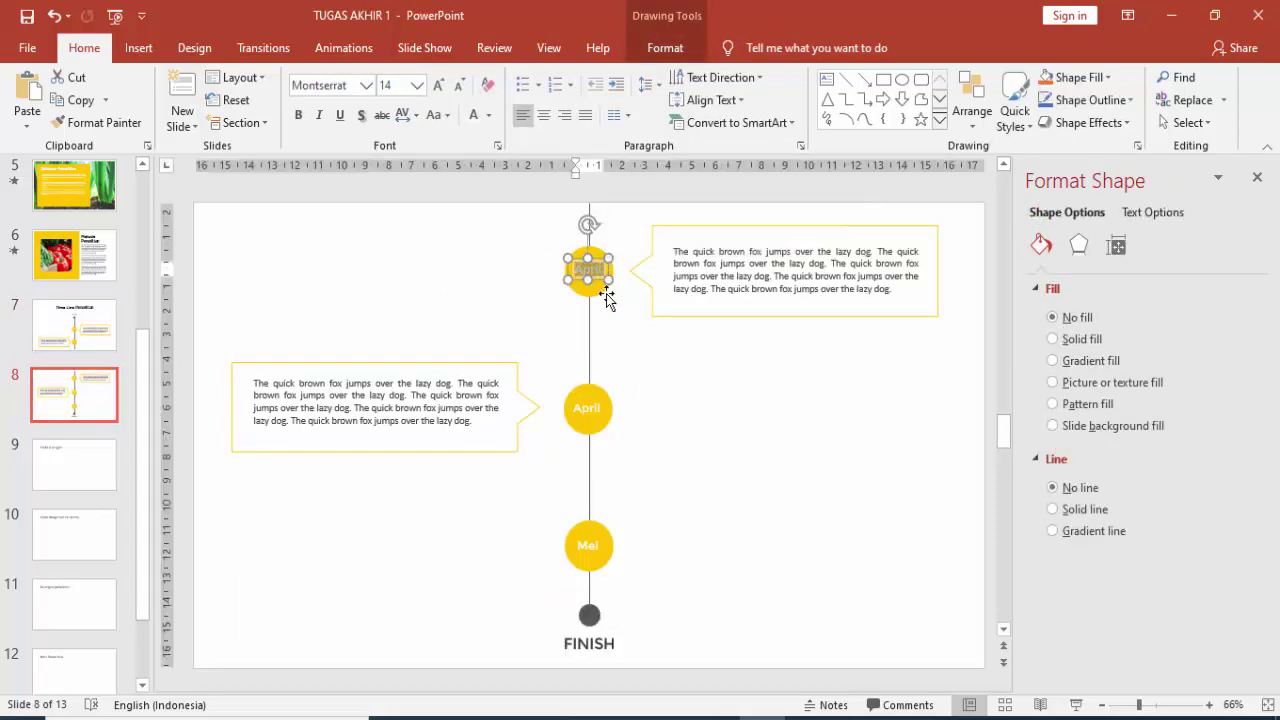
{"action": "type", "text": "JUNI"}
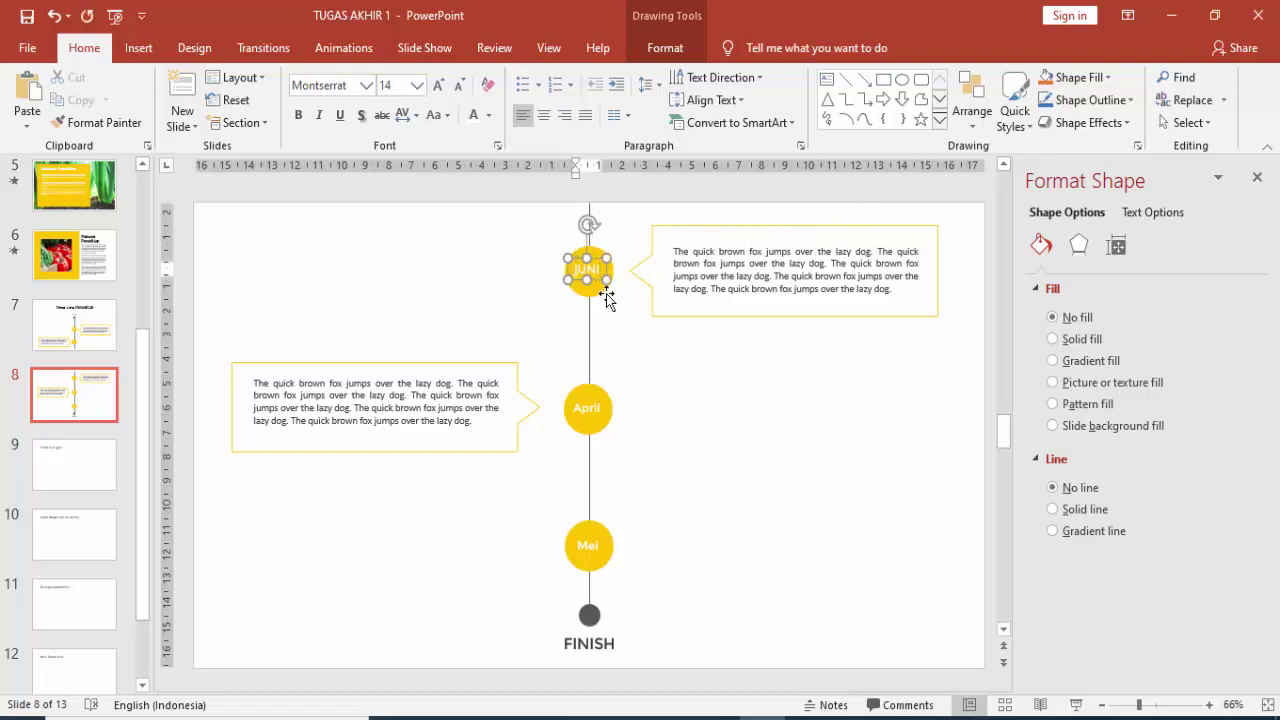
{"action": "key", "text": "BackSpace"}
{"action": "key", "text": "BackSpace"}
{"action": "key", "text": "BackSpace"}
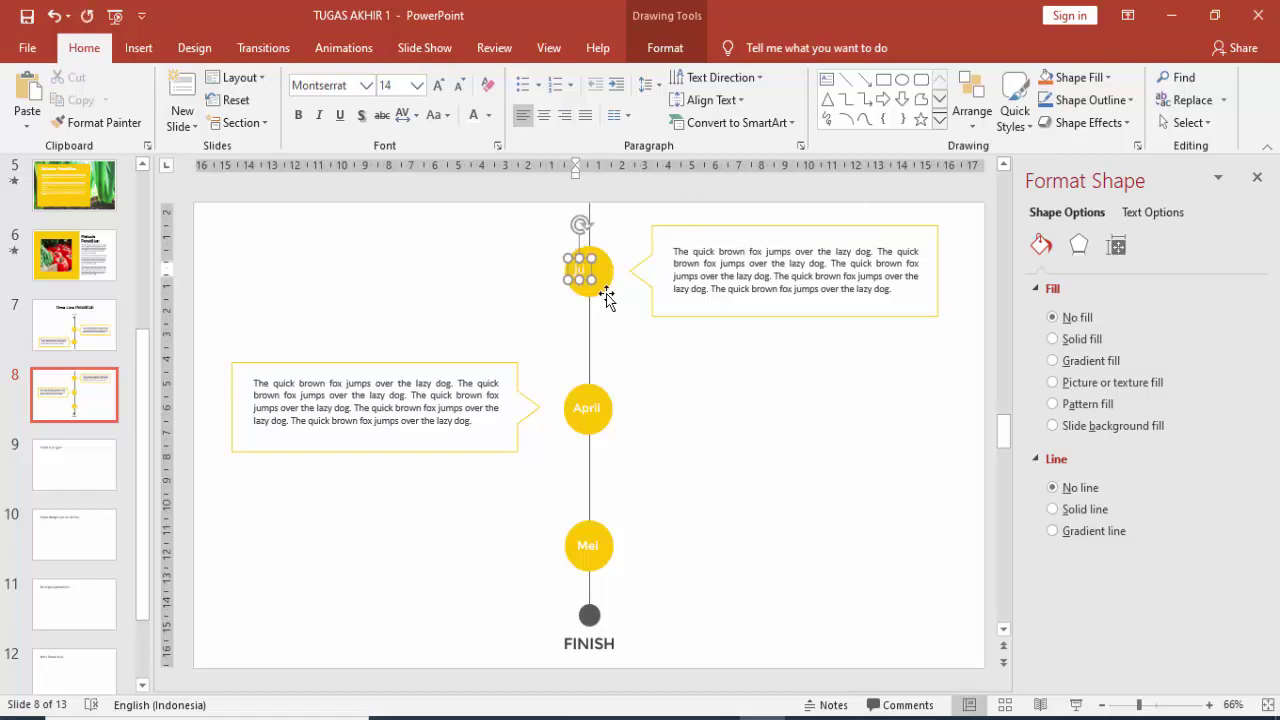
{"action": "type", "text": "uni"}
{"action": "left_click", "coordinate": [644, 345]}
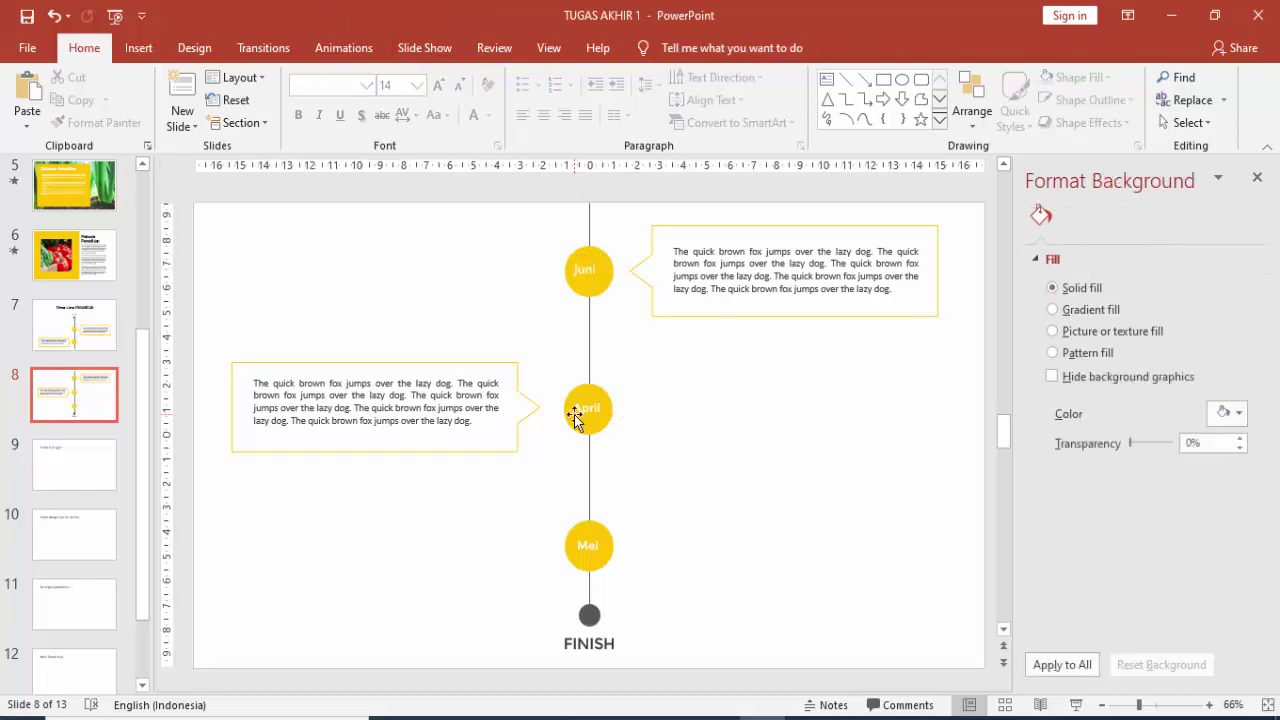
- Relabel the middle circle 'Juli' and the third circle 'Agustus'
{"action": "left_click", "coordinate": [588, 408]}
{"action": "left_click_drag", "start_coordinate": [604, 409], "coordinate": [578, 413]}
{"action": "type", "text": "Juli"}
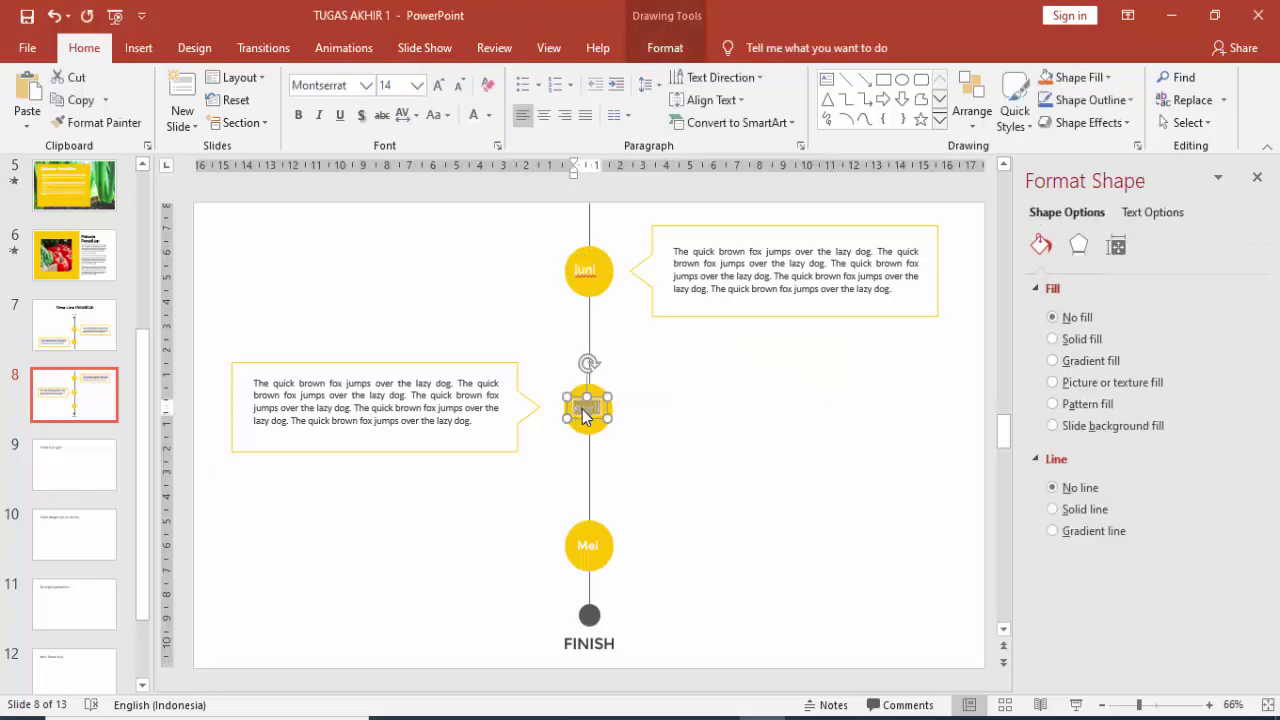
{"action": "left_click", "coordinate": [588, 553]}
{"action": "double_click", "coordinate": [585, 545]}
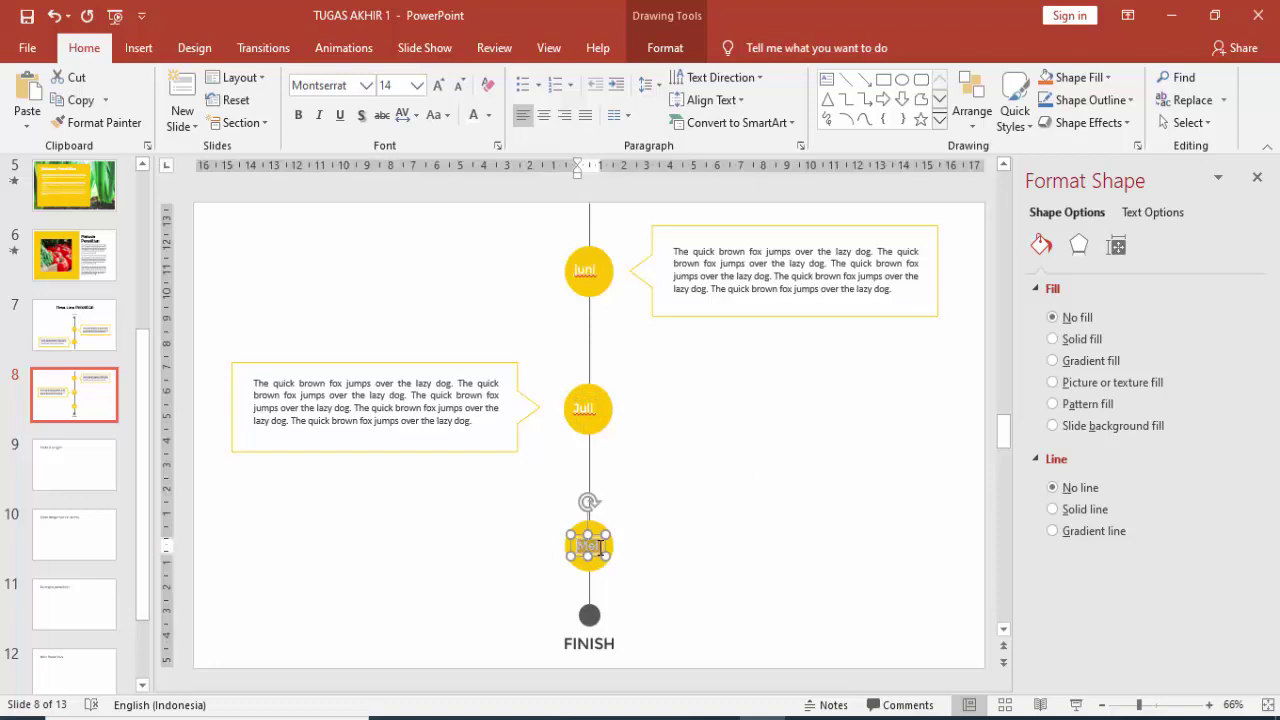
{"action": "type", "text": "Agustus"}
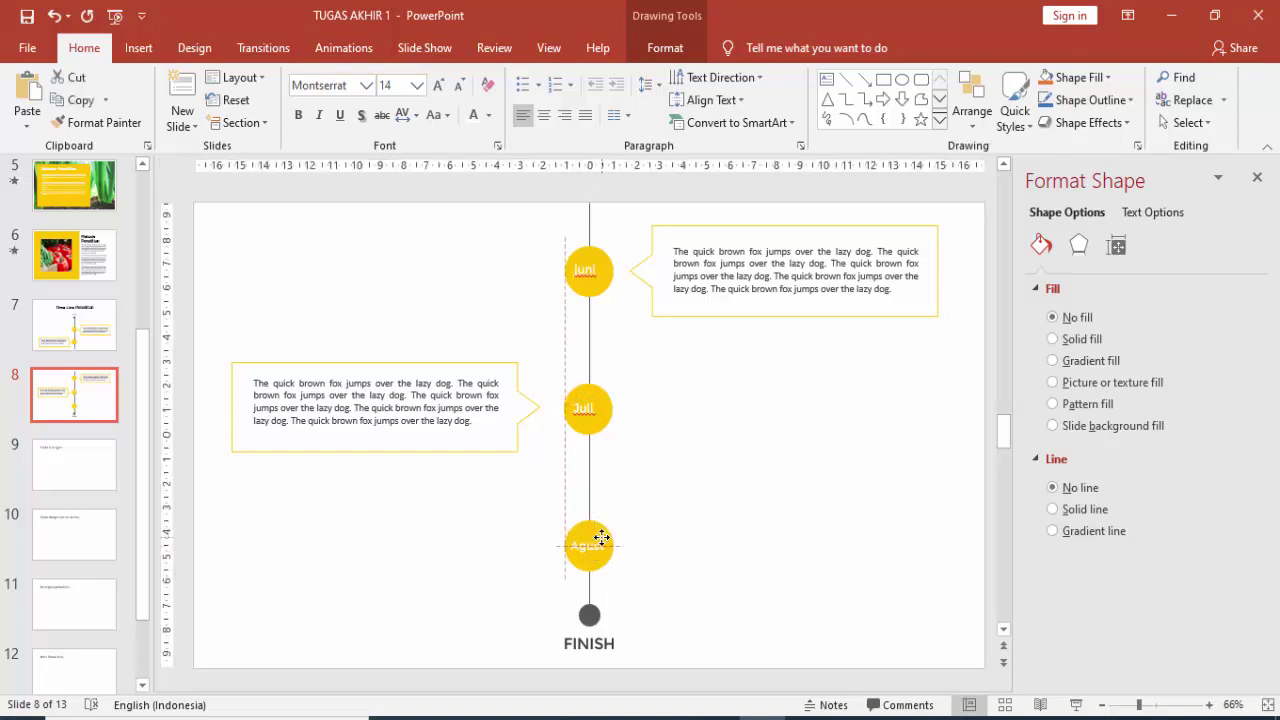
{"action": "left_click", "coordinate": [615, 590]}
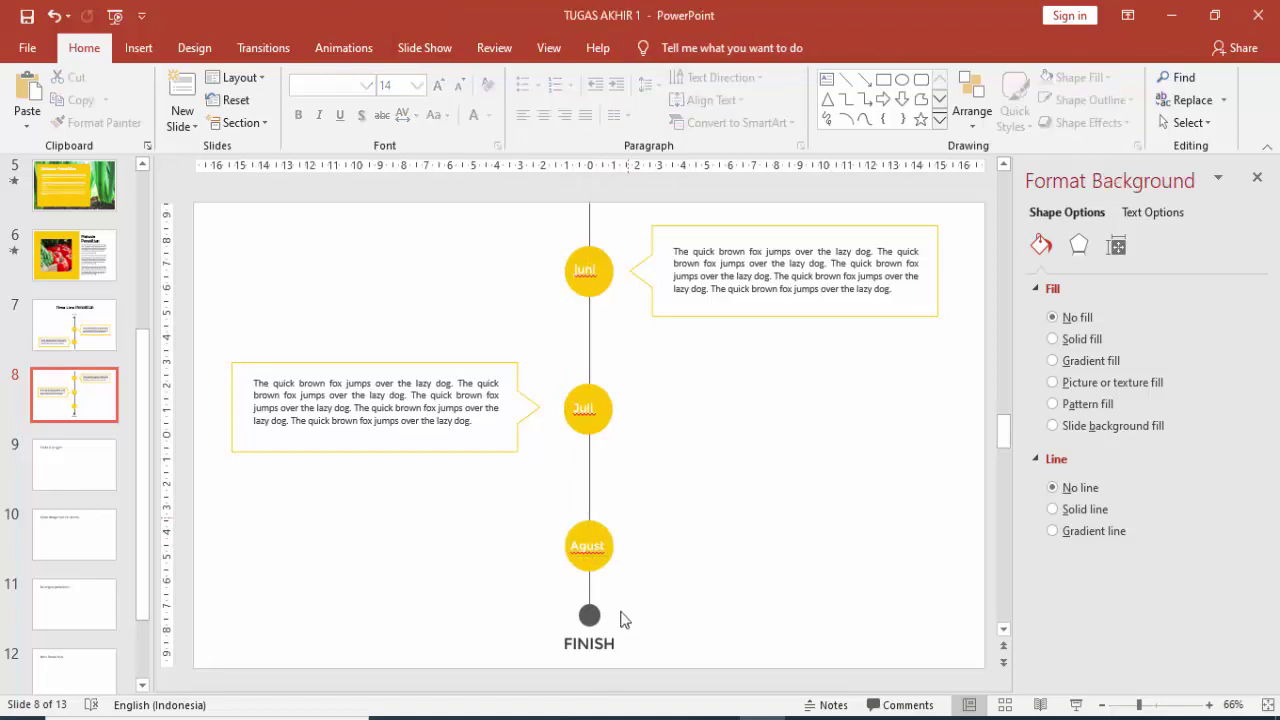
- Swap the callouts: left one up beside Juni, right one down beside Juli
{"action": "left_click", "coordinate": [712, 316]}
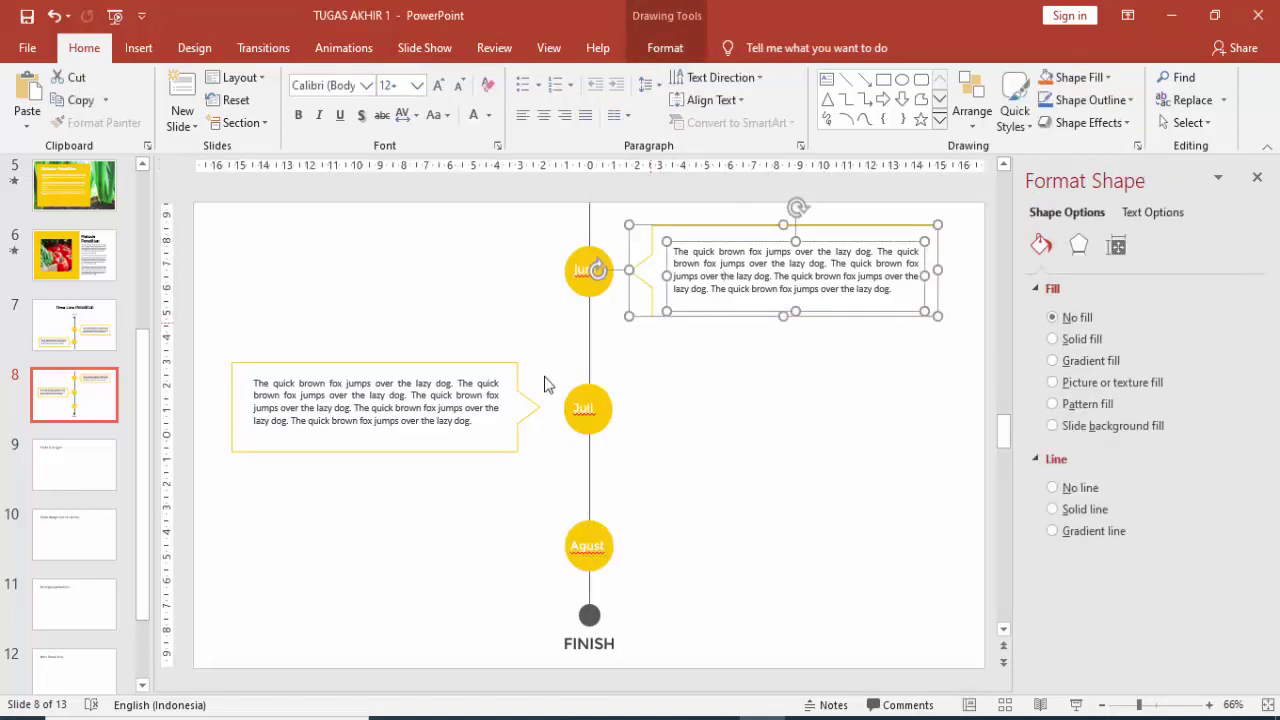
{"action": "left_click", "coordinate": [513, 395]}
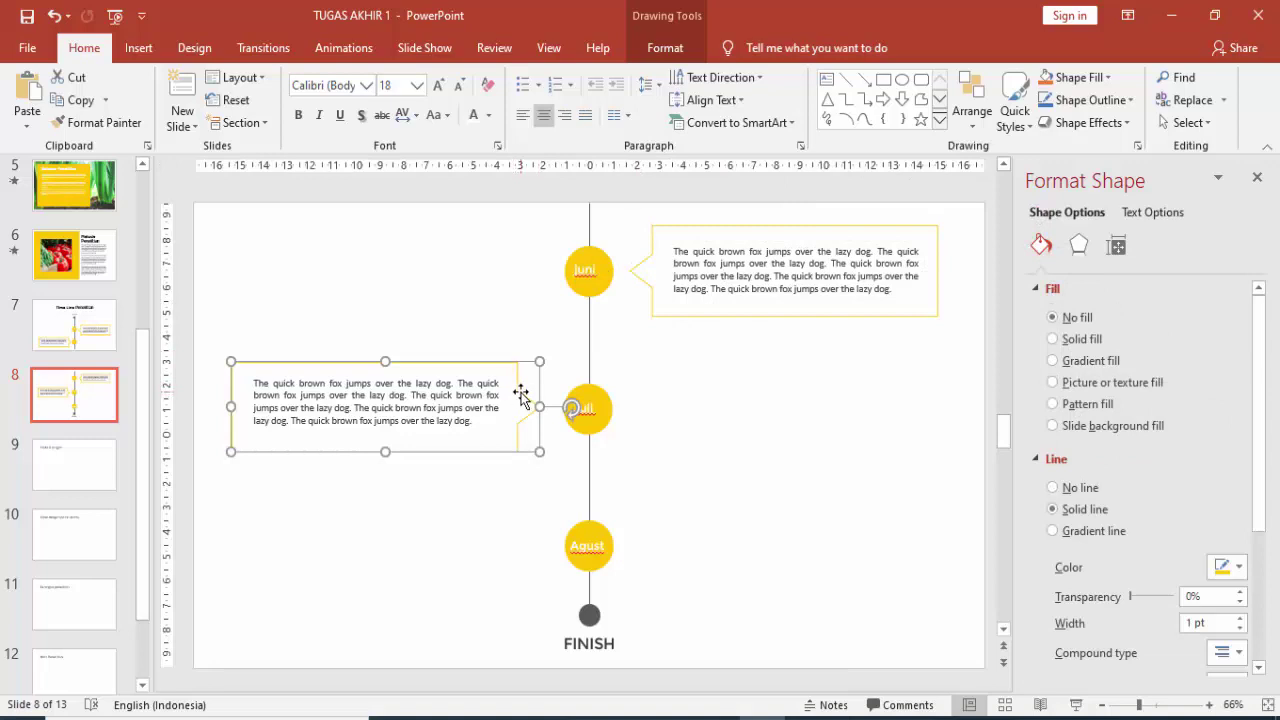
{"action": "left_click_drag", "start_coordinate": [524, 398], "coordinate": [502, 305]}
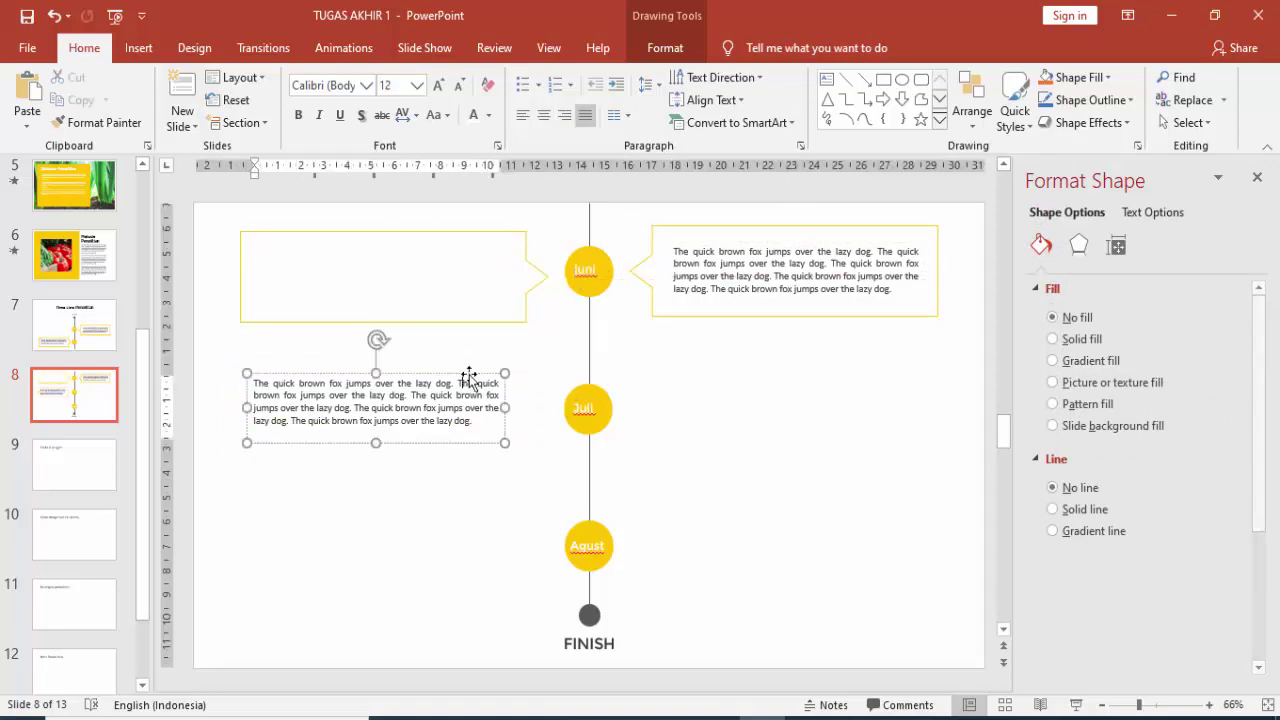
{"action": "left_click_drag", "start_coordinate": [700, 232], "coordinate": [705, 371]}
{"action": "left_click", "coordinate": [715, 325]}
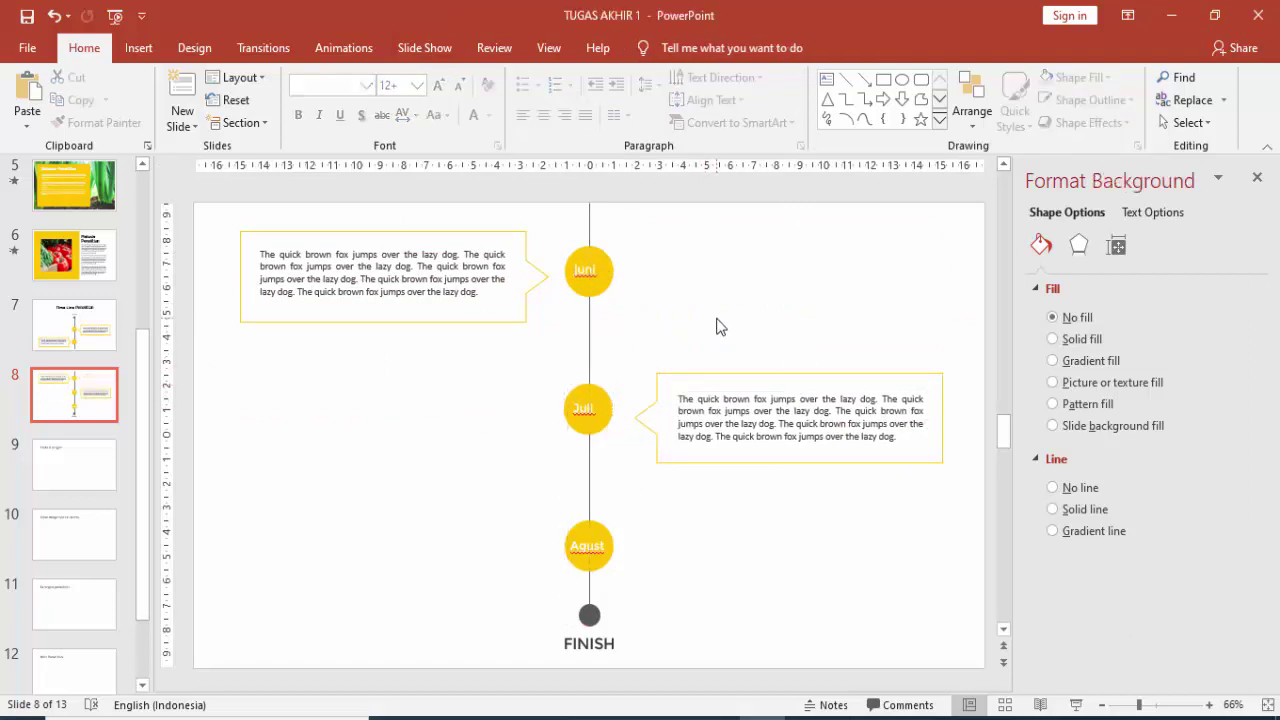
- Place a copy of the Juni callout beside Agustus, then show slide 7
{"action": "left_click", "coordinate": [504, 318]}
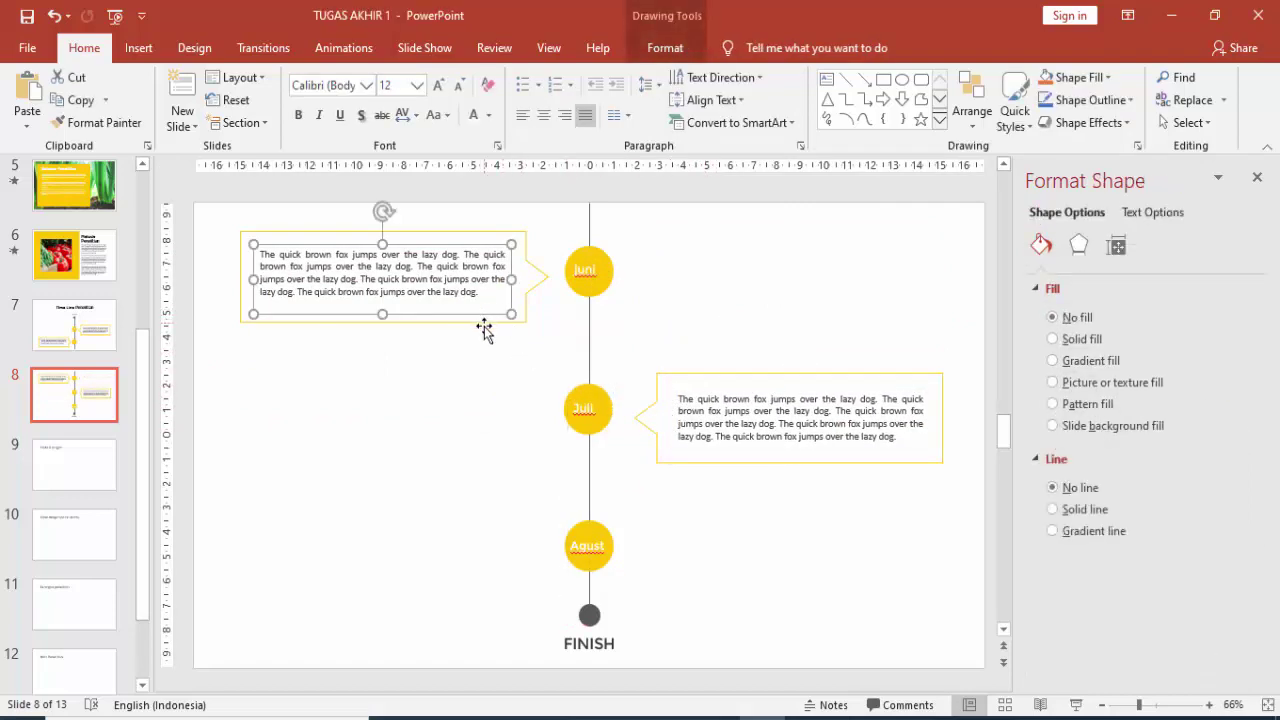
{"action": "left_click_drag", "start_coordinate": [492, 340], "coordinate": [488, 580]}
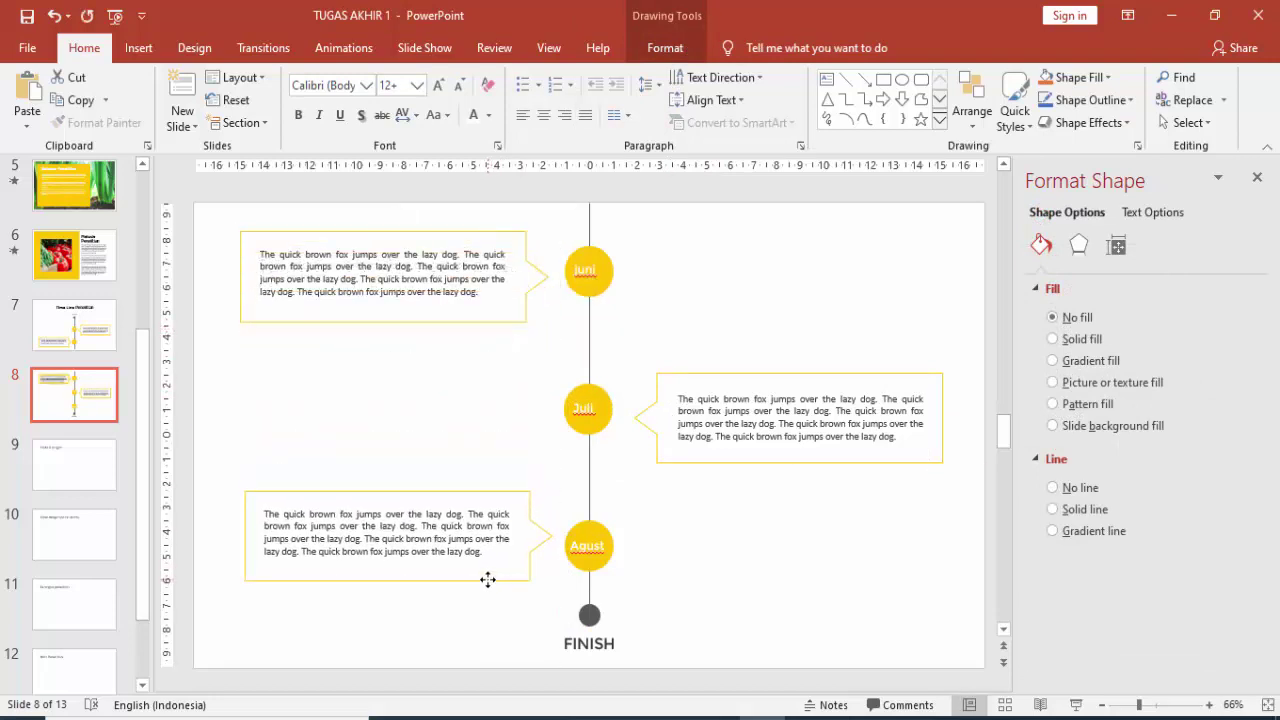
{"action": "left_click", "coordinate": [226, 360]}
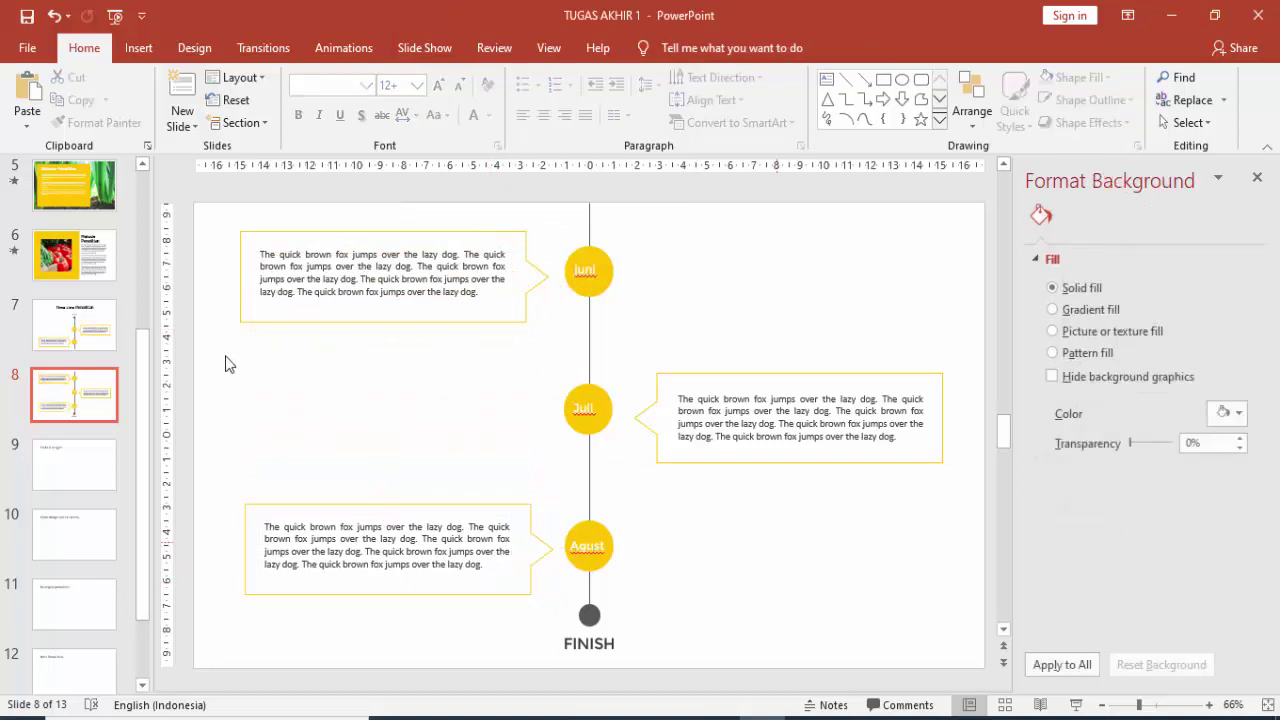
{"action": "left_click", "coordinate": [97, 322]}
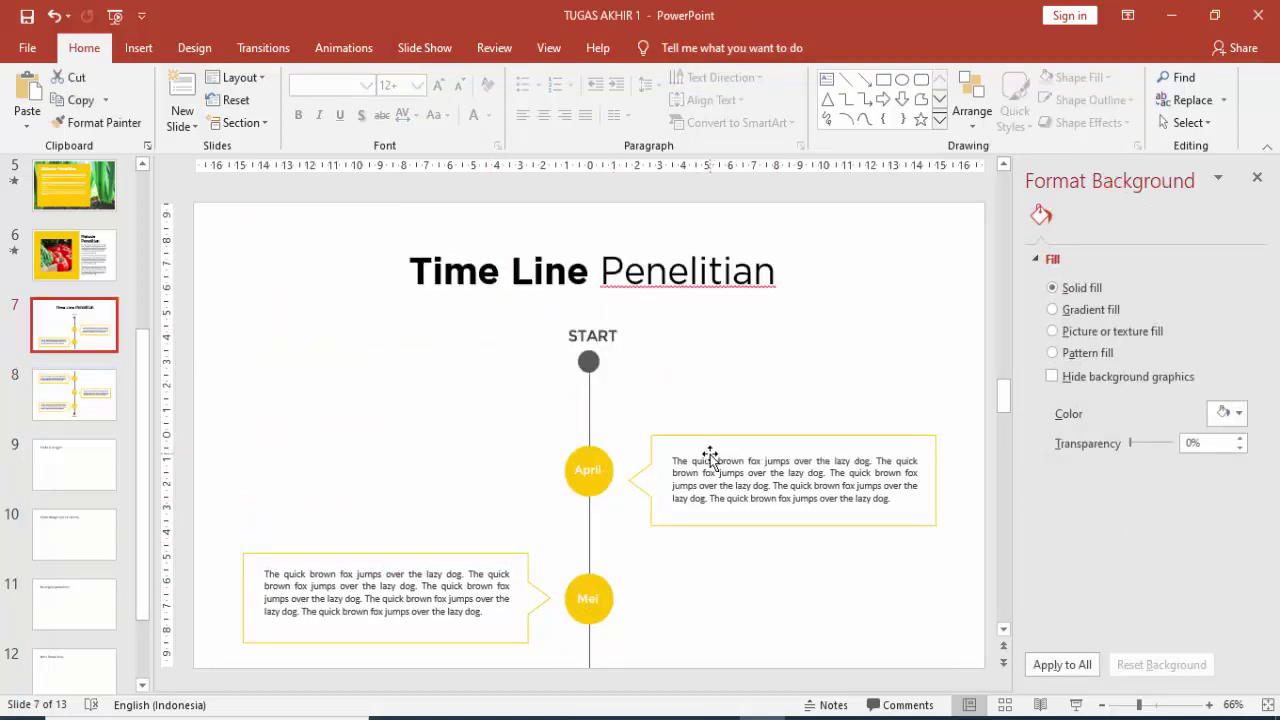
- Duplicate the START label into the April callout and retype it as 'Sub Judul'
{"action": "left_click", "coordinate": [99, 409]}
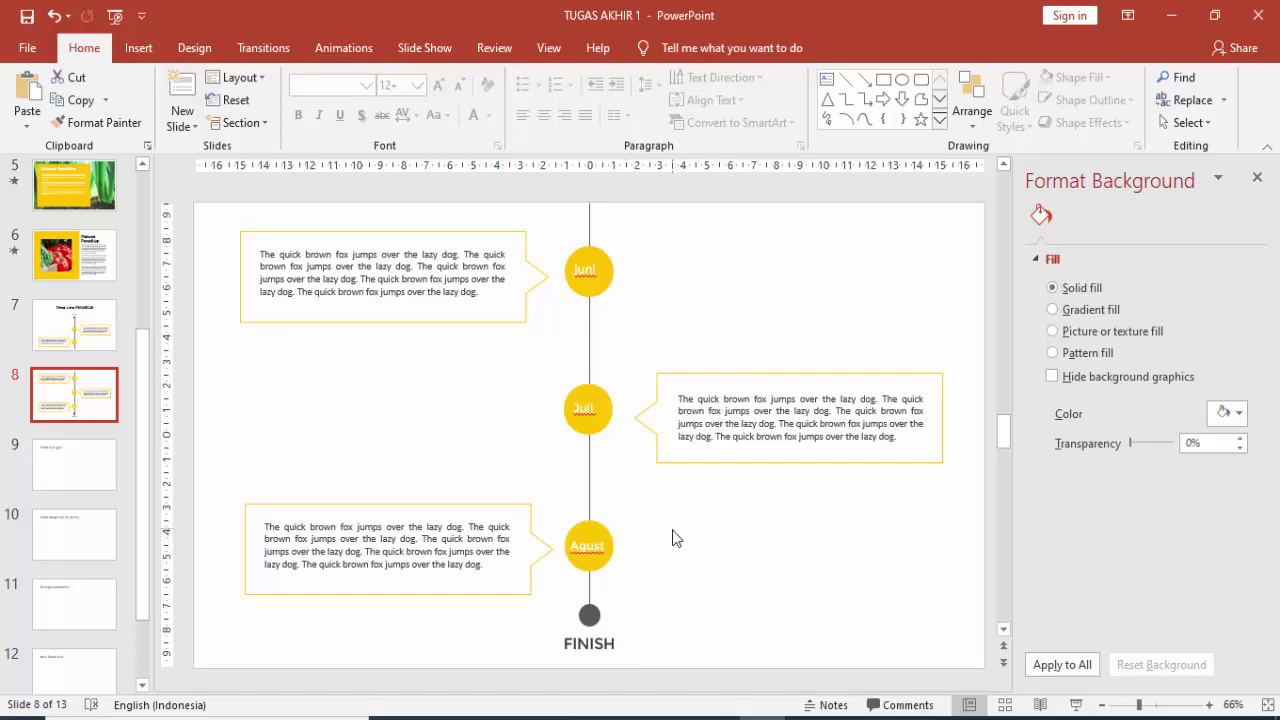
{"action": "scroll", "coordinate": [590, 400], "scroll_direction": "up", "scroll_amount": 5}
{"action": "left_click", "coordinate": [596, 335]}
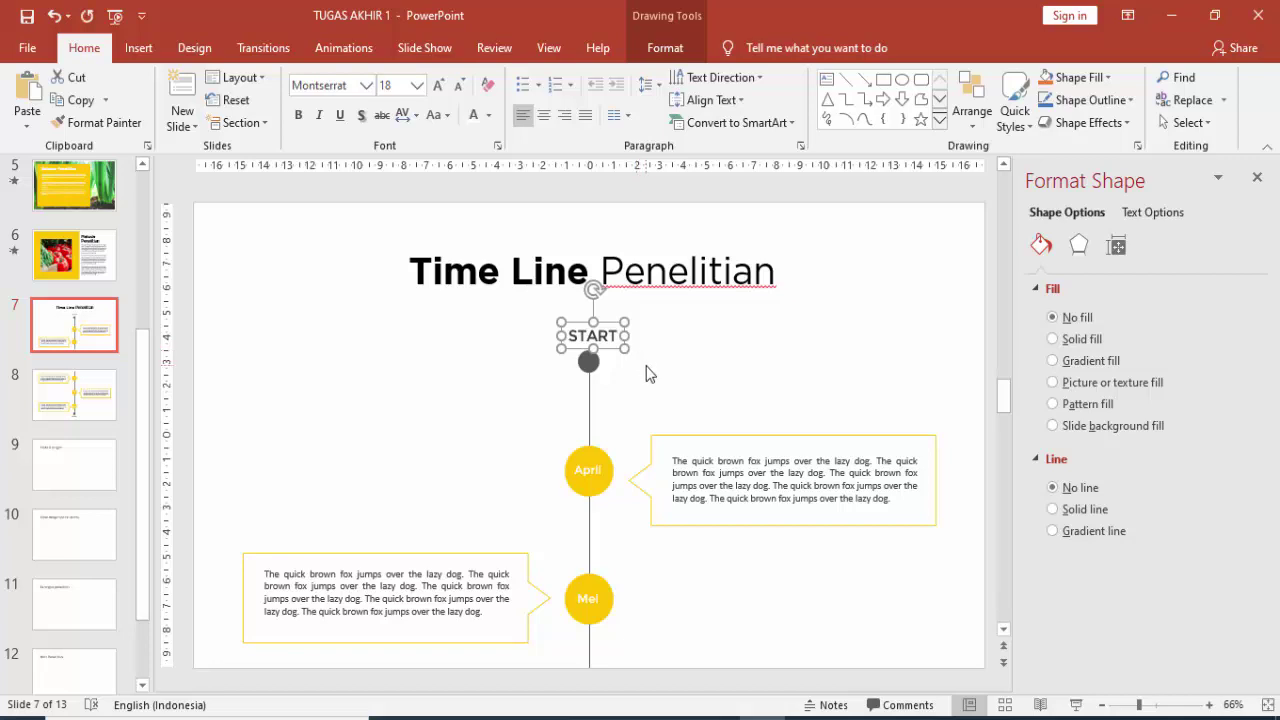
{"action": "key", "text": "ctrl+v"}
{"action": "left_click_drag", "start_coordinate": [622, 333], "coordinate": [748, 464]}
{"action": "left_click", "coordinate": [696, 462]}
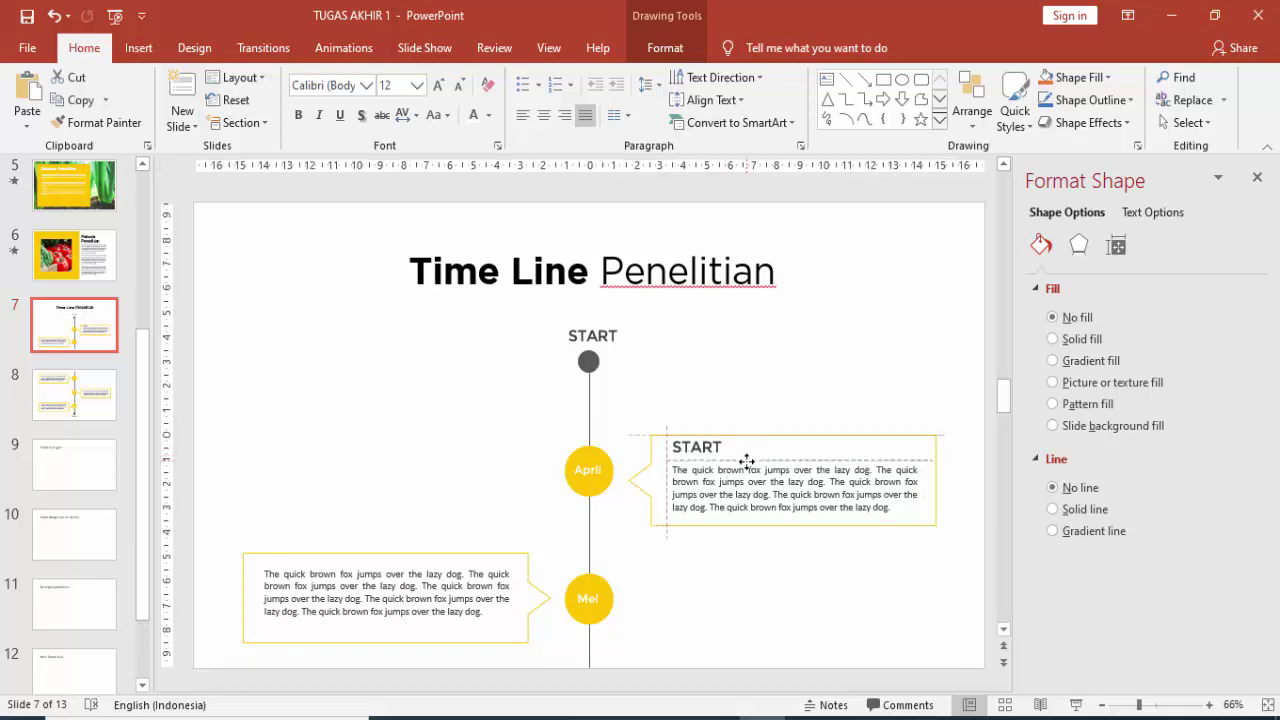
{"action": "left_click", "coordinate": [694, 452]}
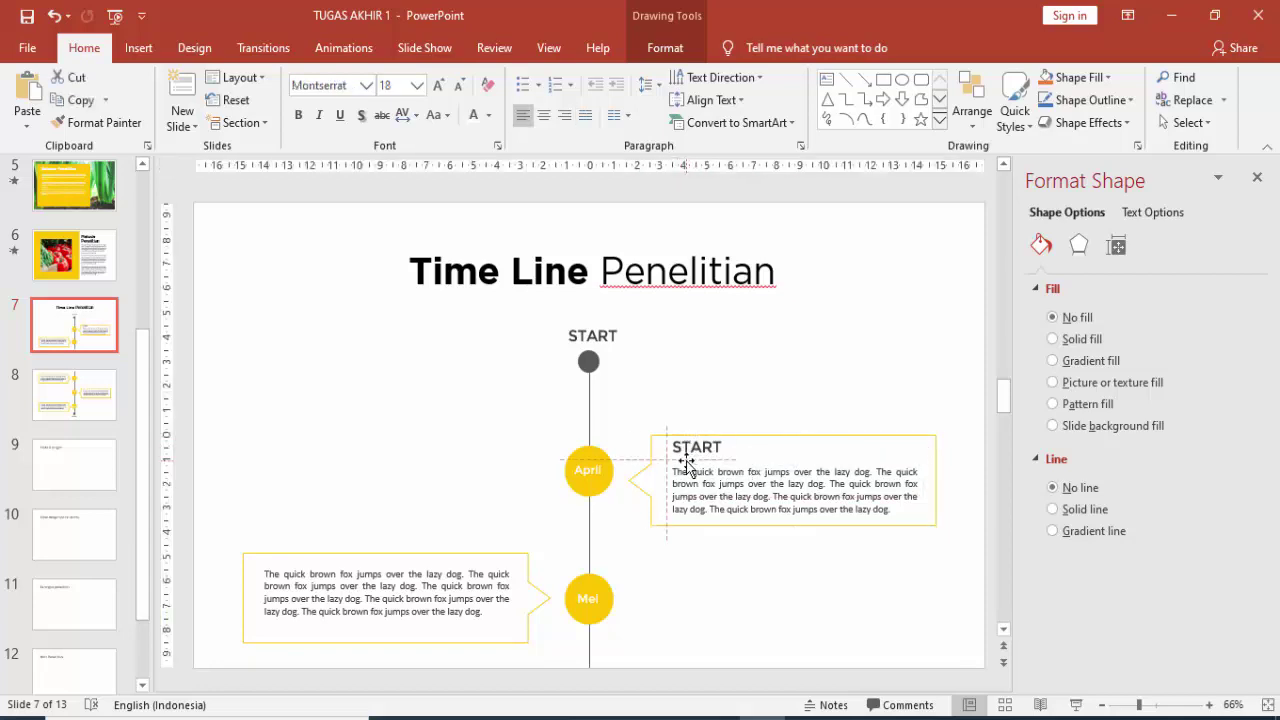
{"action": "left_click_drag", "start_coordinate": [673, 449], "coordinate": [726, 455]}
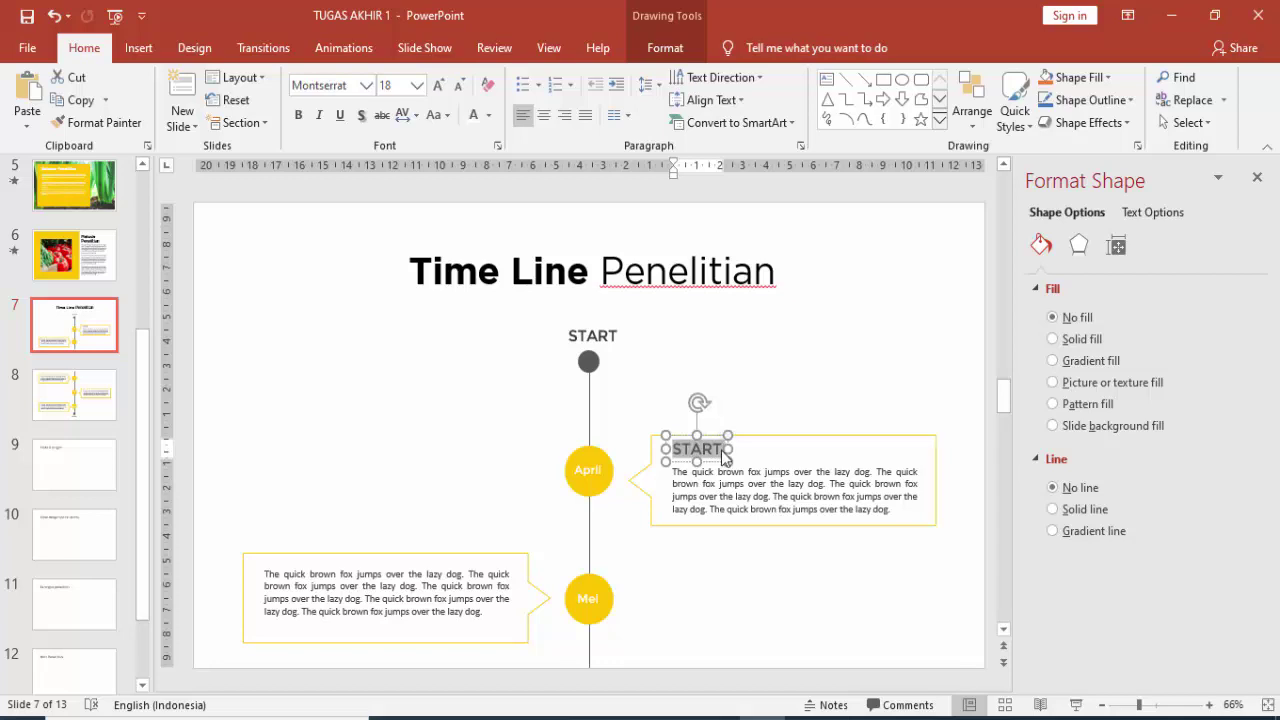
{"action": "type", "text": "Sub Judul"}
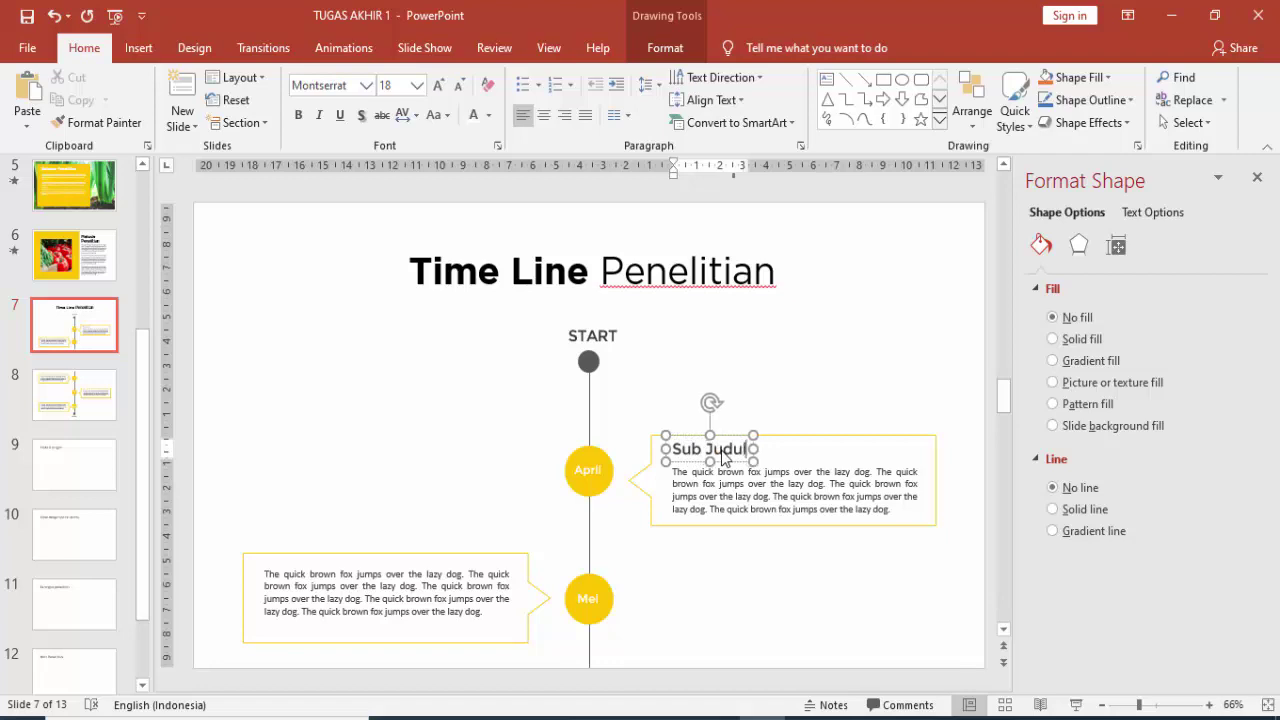
{"action": "left_click", "coordinate": [755, 459]}
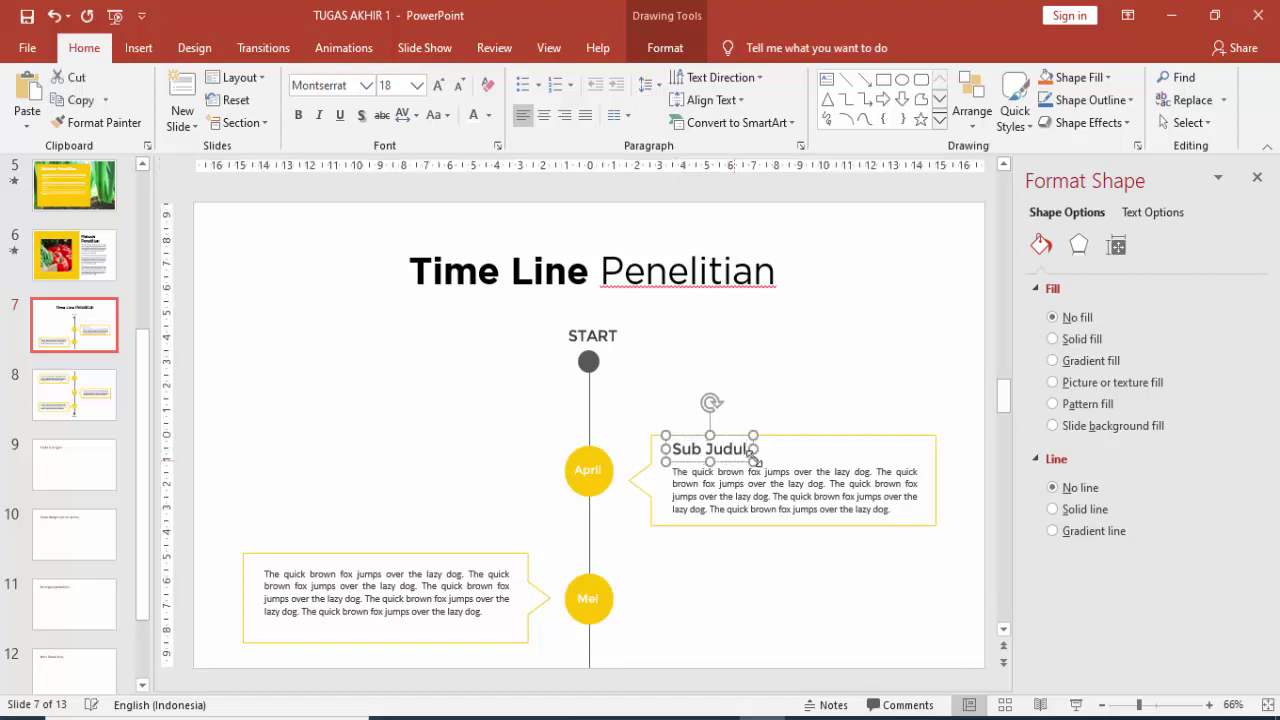
- Copy the 'Sub Judul' heading into the Mei callout above its body text
{"action": "key", "text": "ctrl+c"}
{"action": "key", "text": "ctrl+v"}
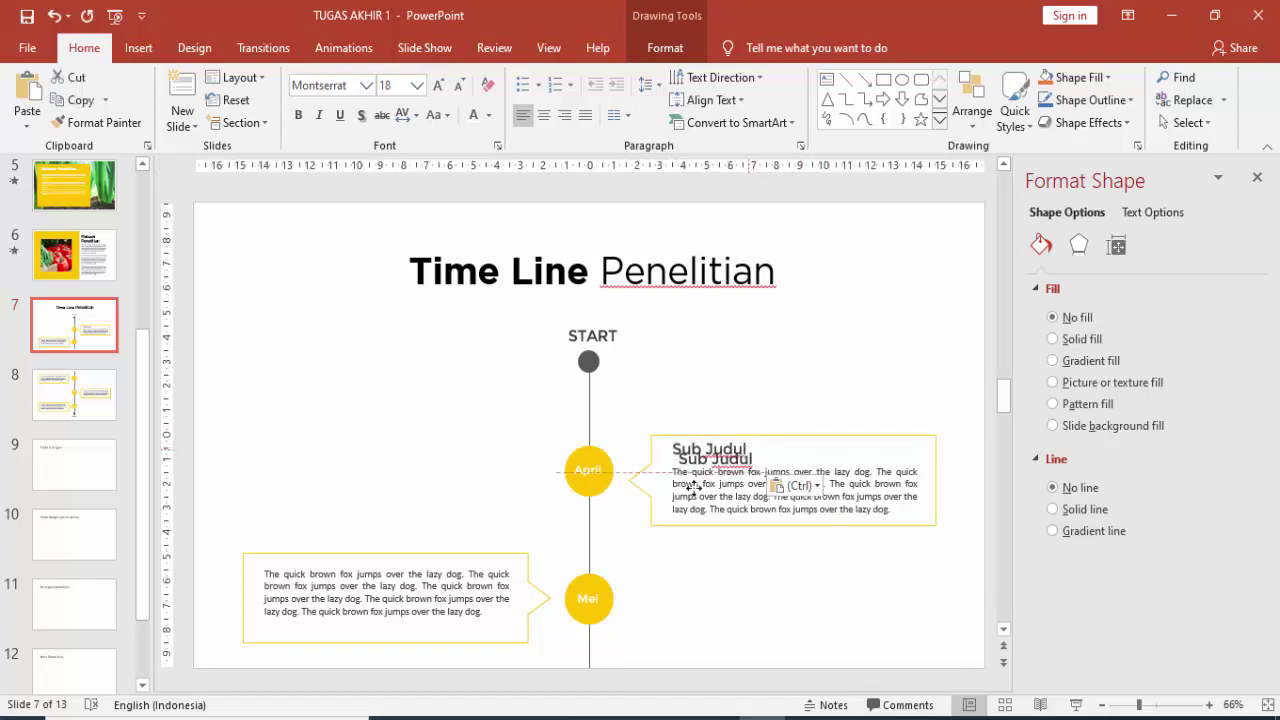
{"action": "mouse_move", "coordinate": [712, 458]}
{"action": "left_mouse_down"}
{"action": "mouse_move", "coordinate": [380, 566]}
{"action": "mouse_move", "coordinate": [336, 562]}
{"action": "left_mouse_up"}
{"action": "left_click", "coordinate": [412, 575]}
{"action": "key", "text": "Delete"}
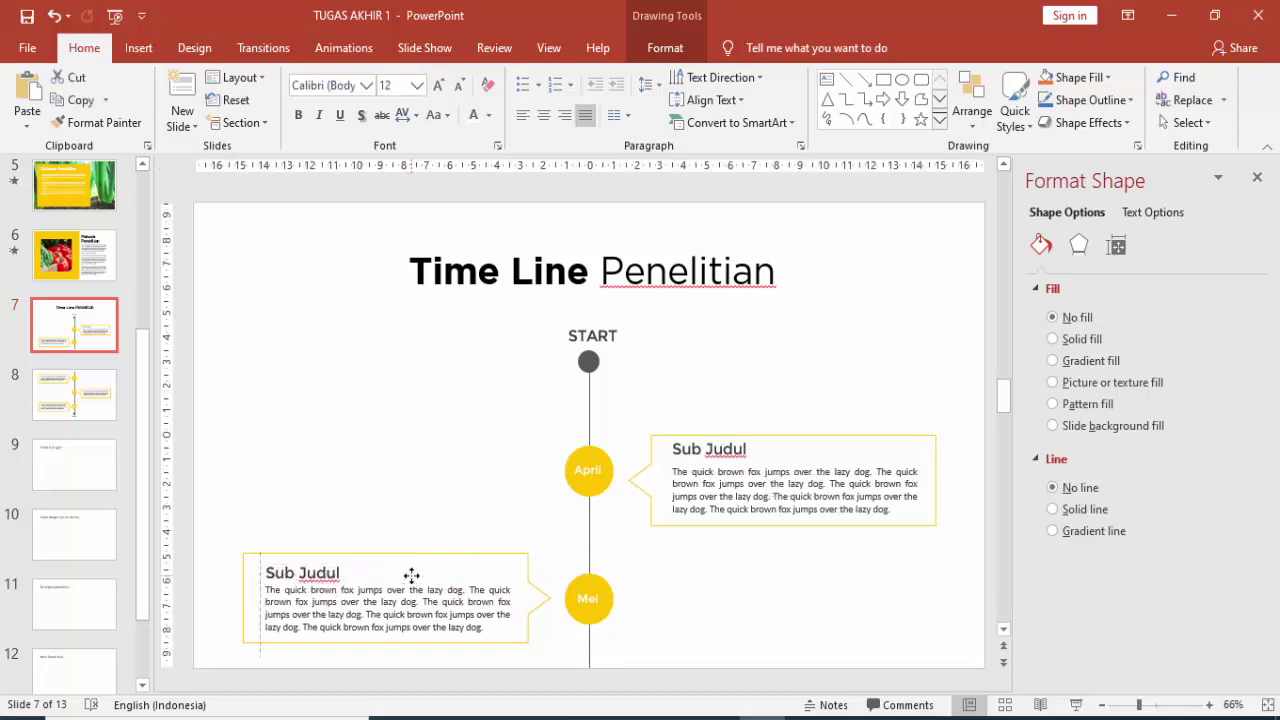
{"action": "left_click", "coordinate": [323, 568]}
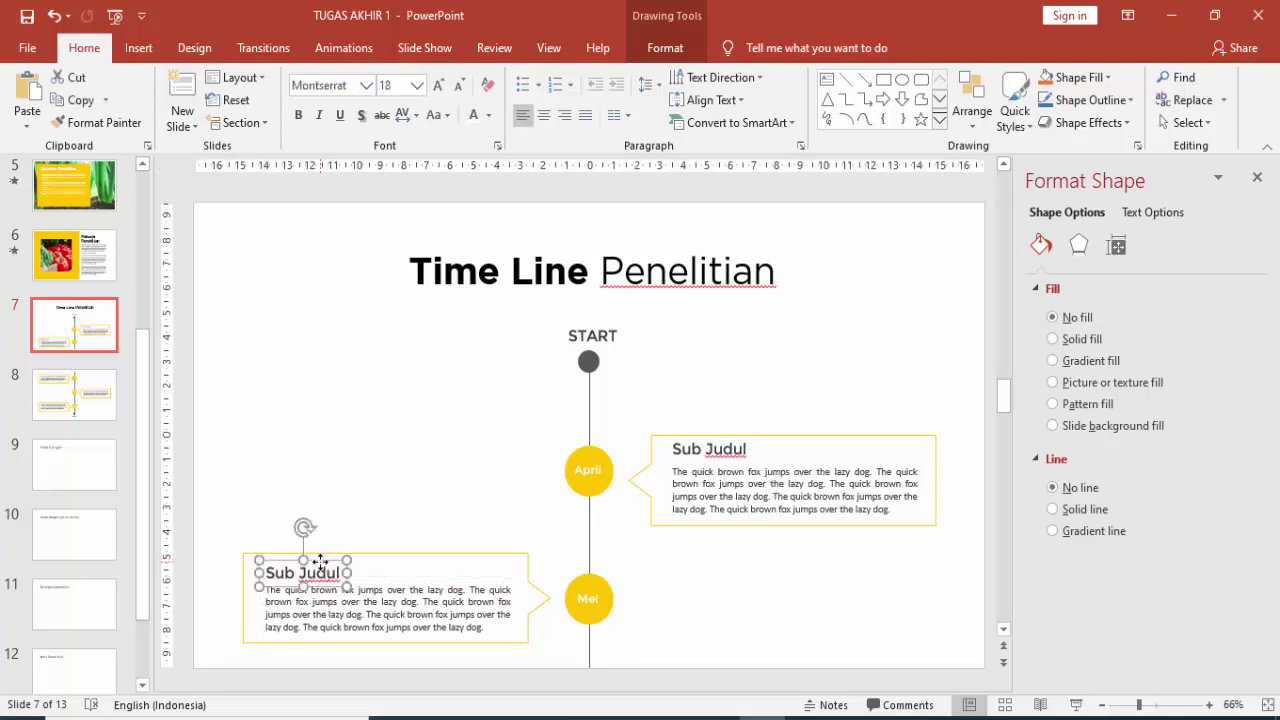
- On slide 8, paste a 'Sub Judul' heading atop the Juli callout's body text
{"action": "left_click", "coordinate": [74, 394]}
{"action": "scroll", "coordinate": [506, 406], "scroll_direction": "down", "scroll_amount": 5}
{"action": "key", "text": "ctrl+v"}
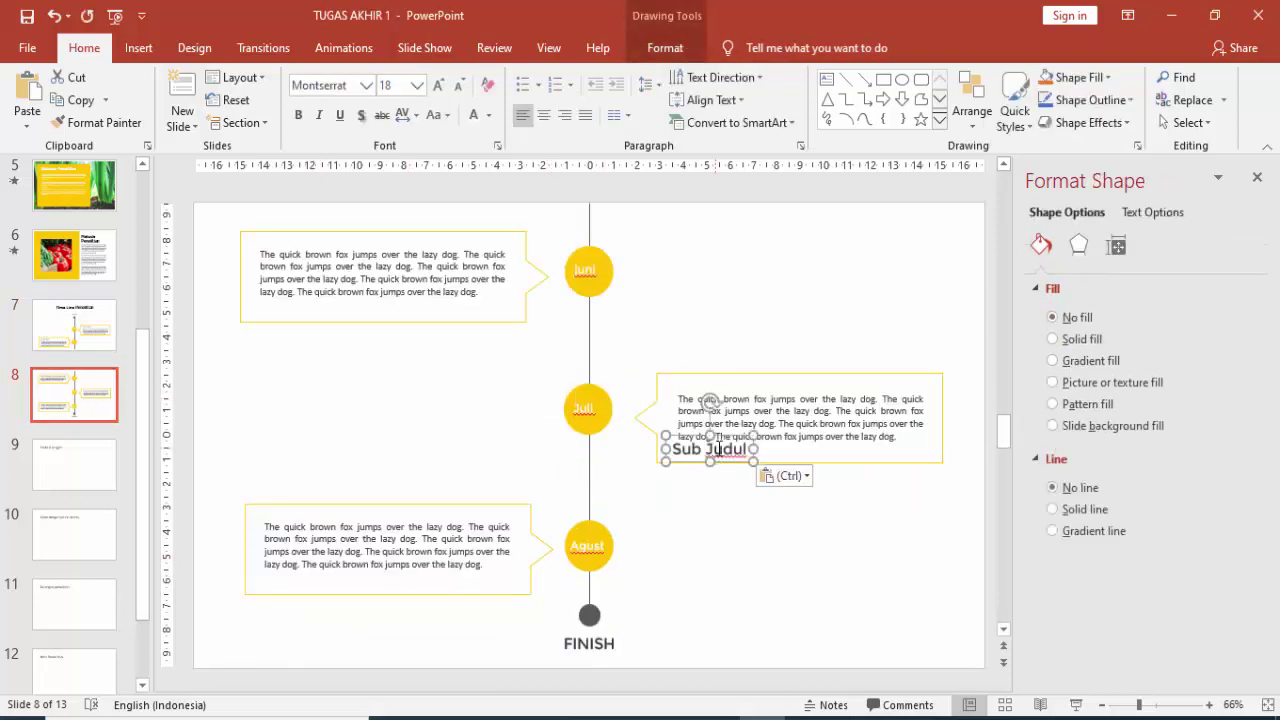
{"action": "left_click_drag", "start_coordinate": [704, 440], "coordinate": [710, 375]}
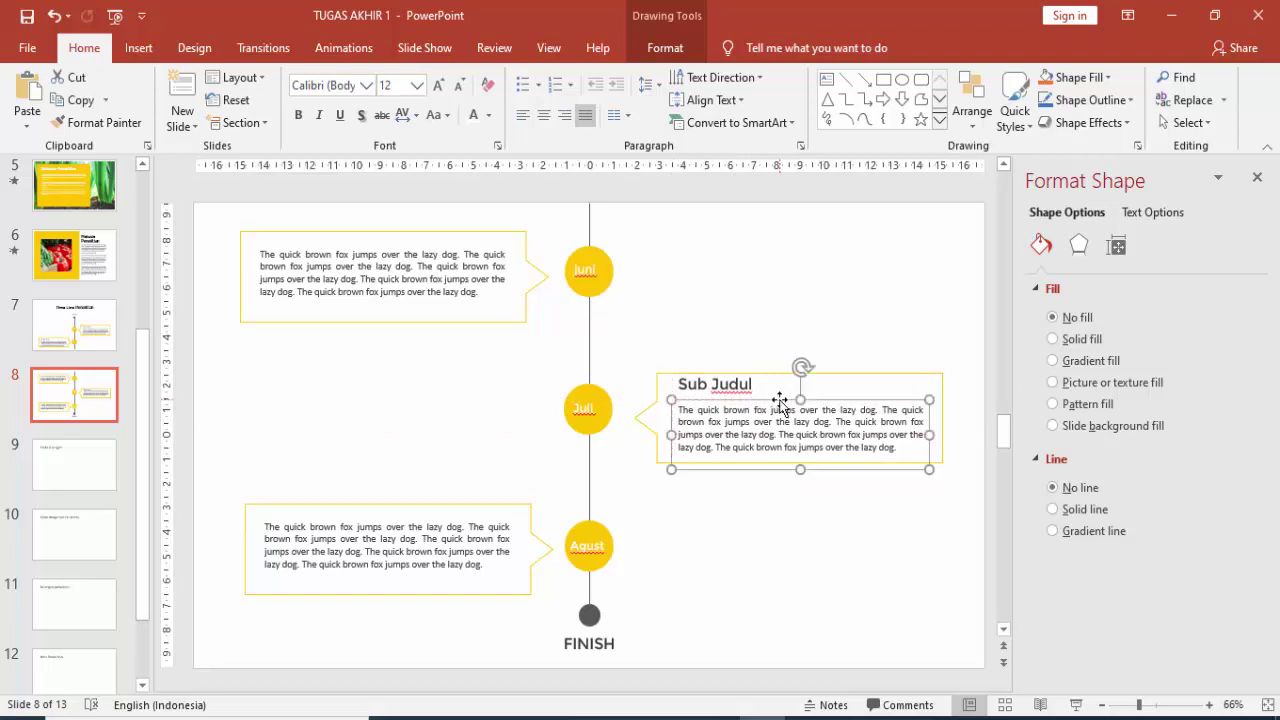
{"action": "left_click_drag", "start_coordinate": [781, 395], "coordinate": [778, 397]}
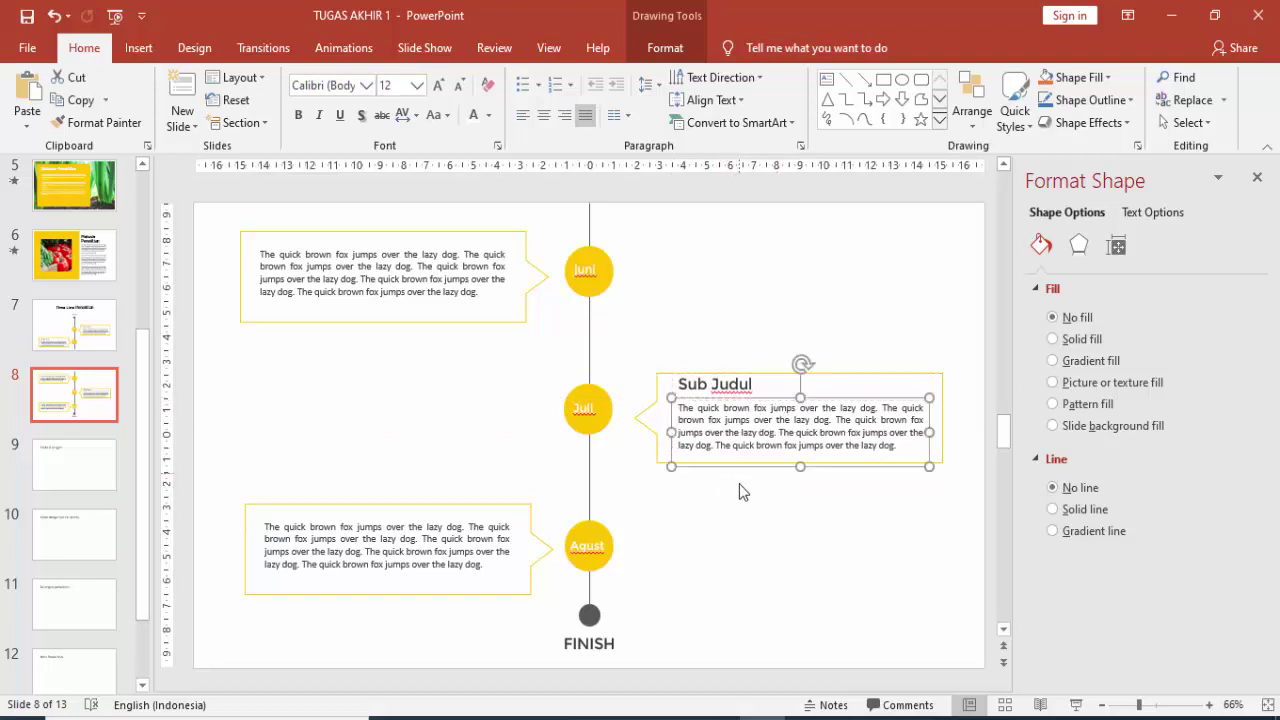
- Add a 'Sub Judul' heading above the Juni callout's body text
{"action": "key", "text": "ctrl+v"}
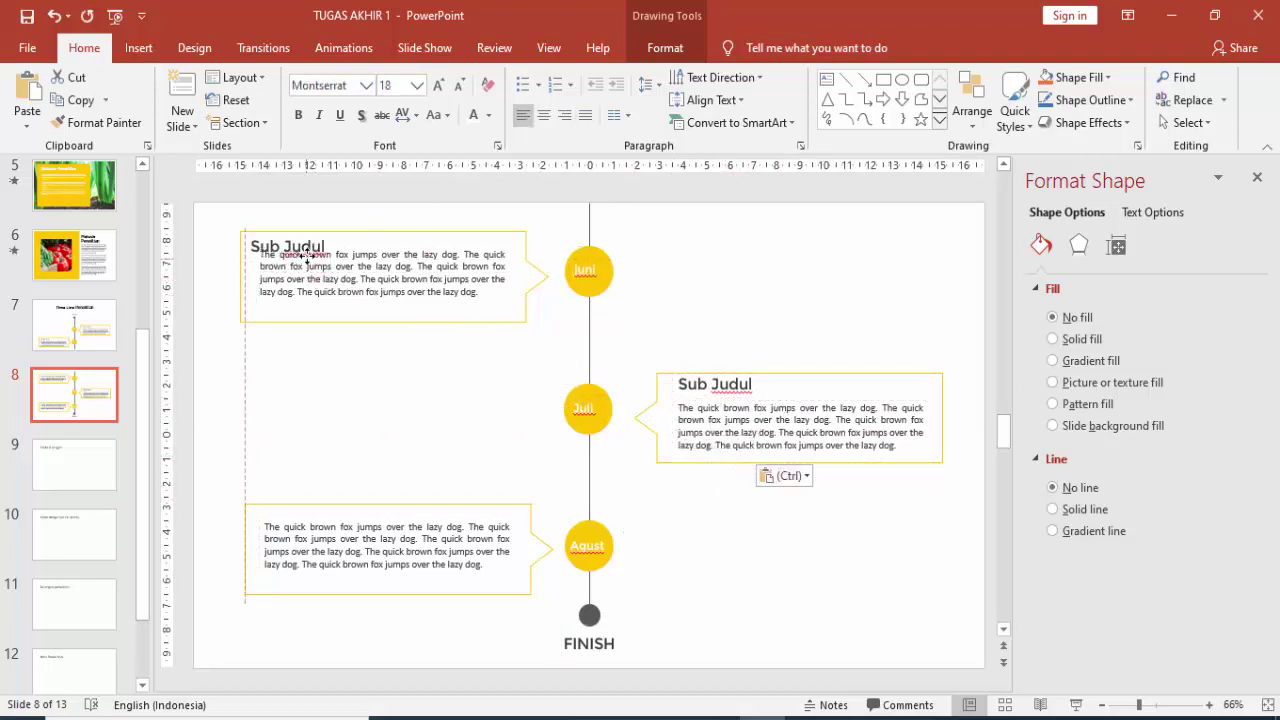
{"action": "left_click_drag", "start_coordinate": [724, 457], "coordinate": [312, 252]}
{"action": "left_click", "coordinate": [352, 281]}
{"action": "left_click", "coordinate": [260, 256]}
{"action": "key", "text": "Return"}
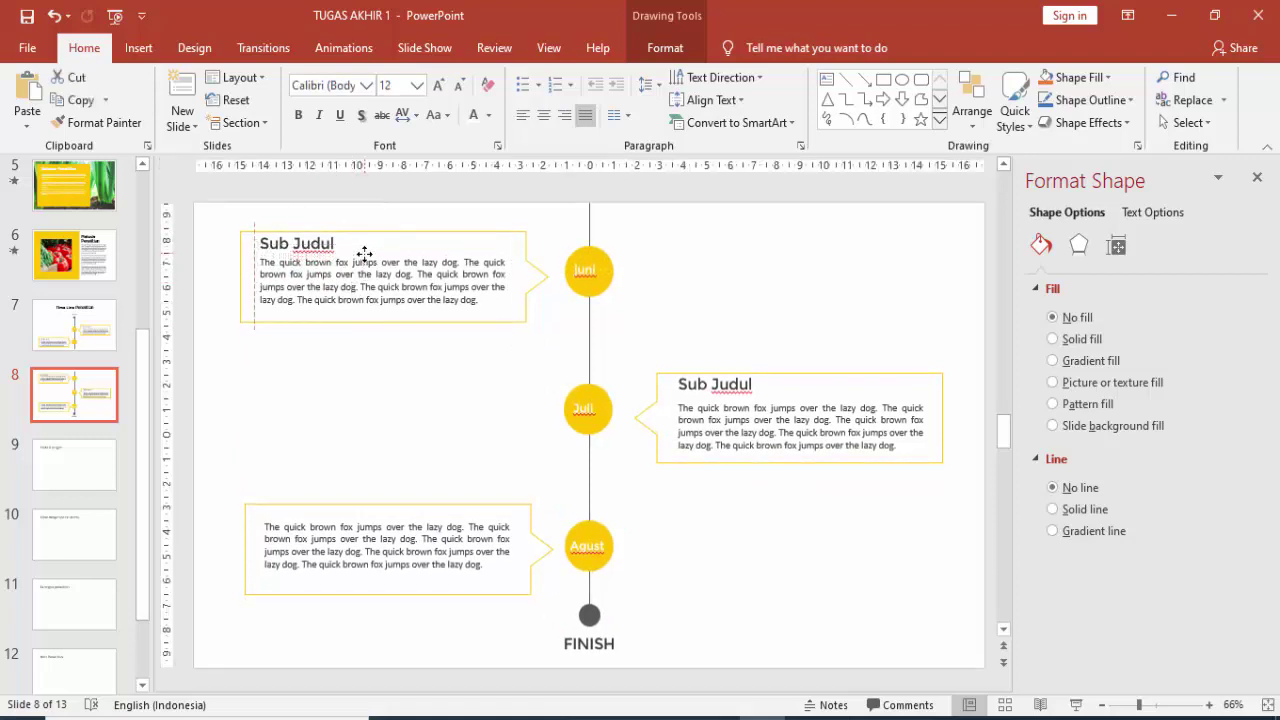
{"action": "left_click", "coordinate": [332, 243]}
{"action": "left_click_drag", "start_coordinate": [332, 243], "coordinate": [332, 249]}
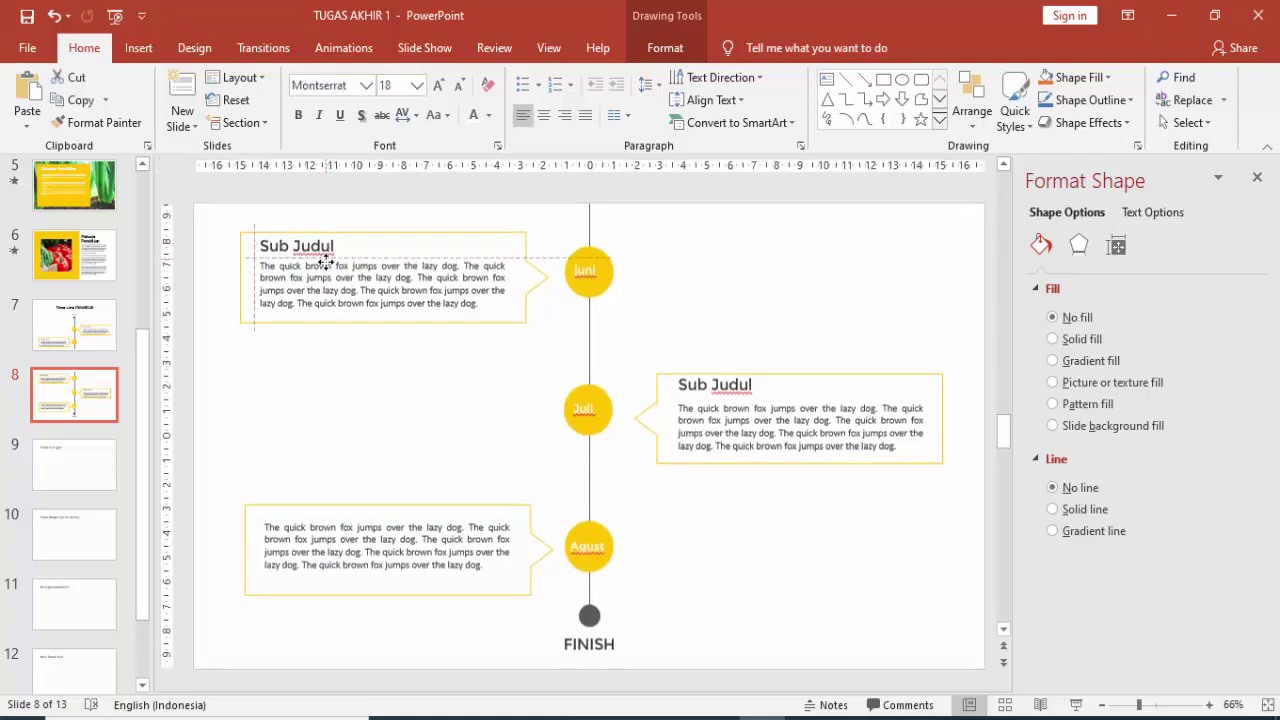
{"action": "left_click", "coordinate": [367, 398]}
- Add a 'Sub Judul' heading to the lower-left Agustus callout
{"action": "key", "text": "ctrl+v"}
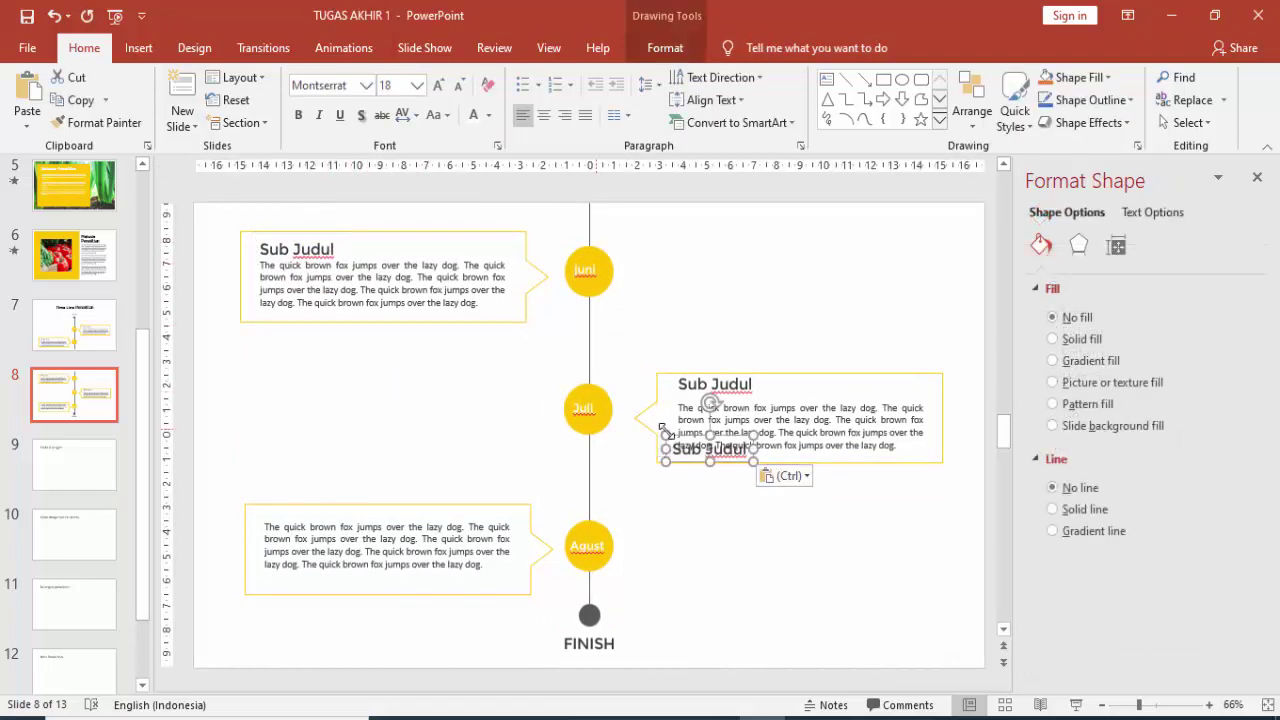
{"action": "left_click_drag", "start_coordinate": [673, 437], "coordinate": [268, 505]}
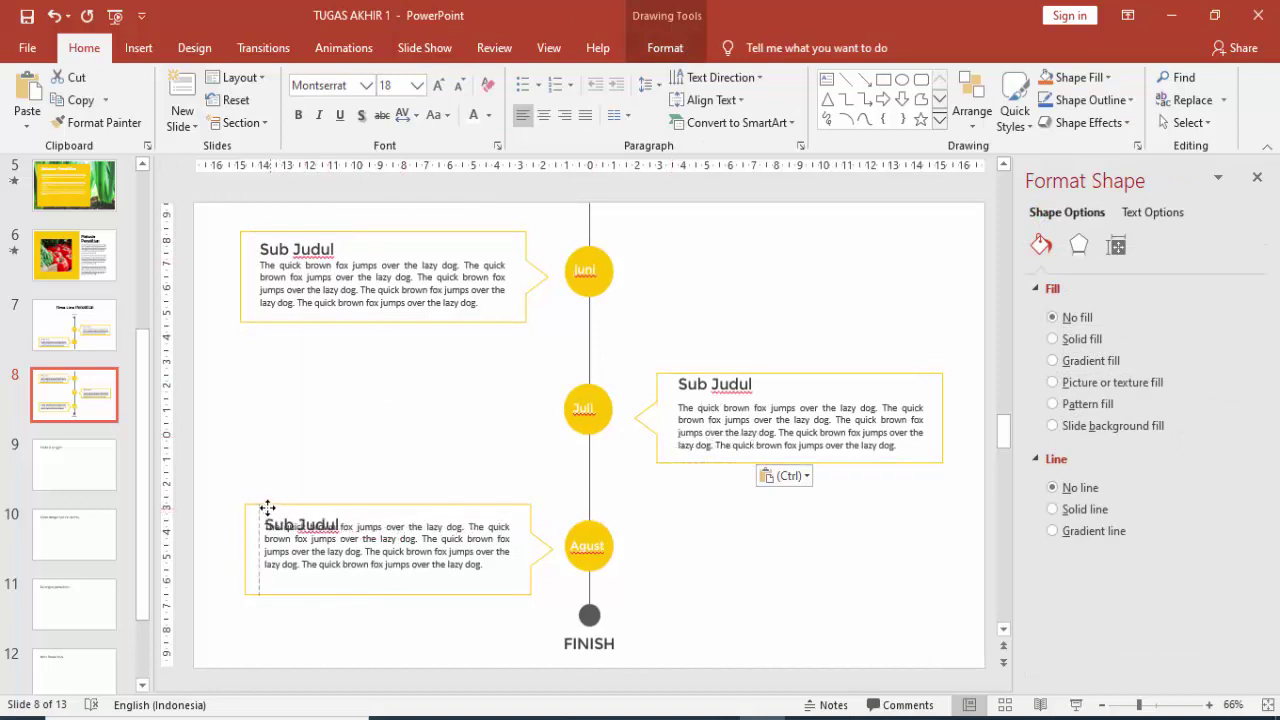
{"action": "left_click", "coordinate": [340, 539]}
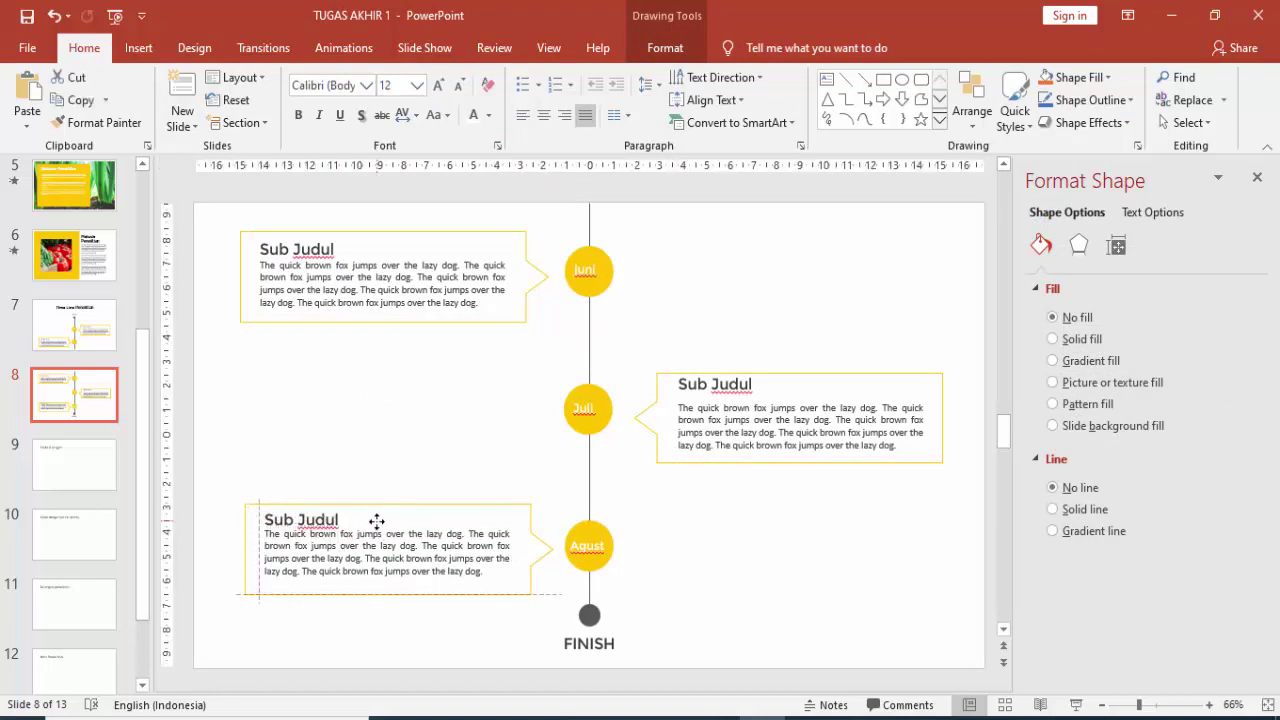
{"action": "left_click", "coordinate": [848, 620]}
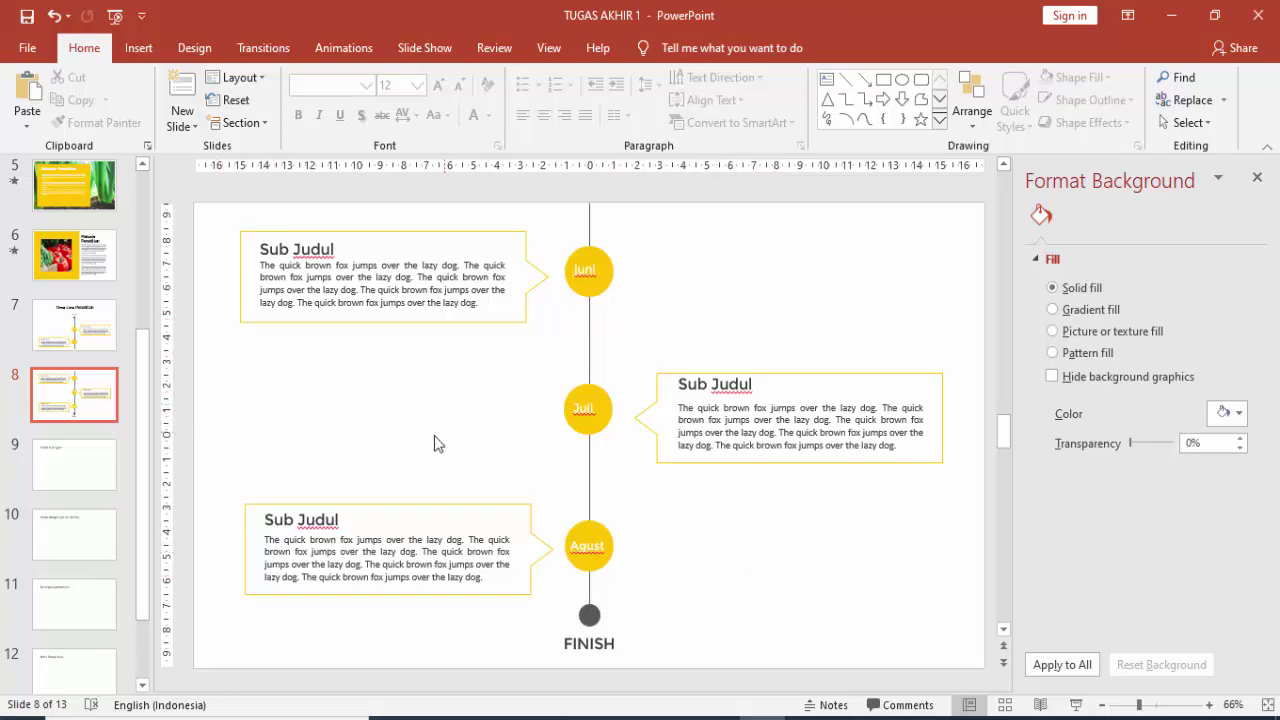
- Correct the slide 9 title to 'Fakta Lapangan' with a capital L
{"action": "left_click", "coordinate": [100, 465]}
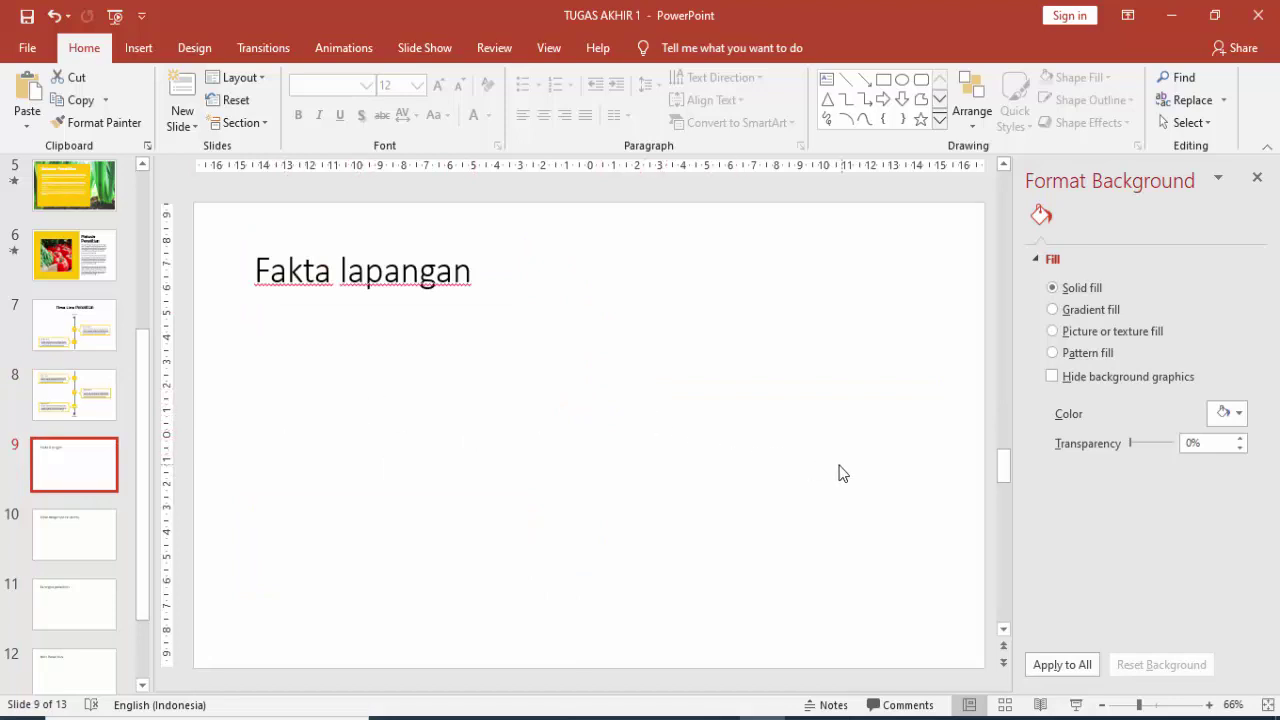
{"action": "left_click", "coordinate": [443, 279]}
{"action": "double_click", "coordinate": [269, 268]}
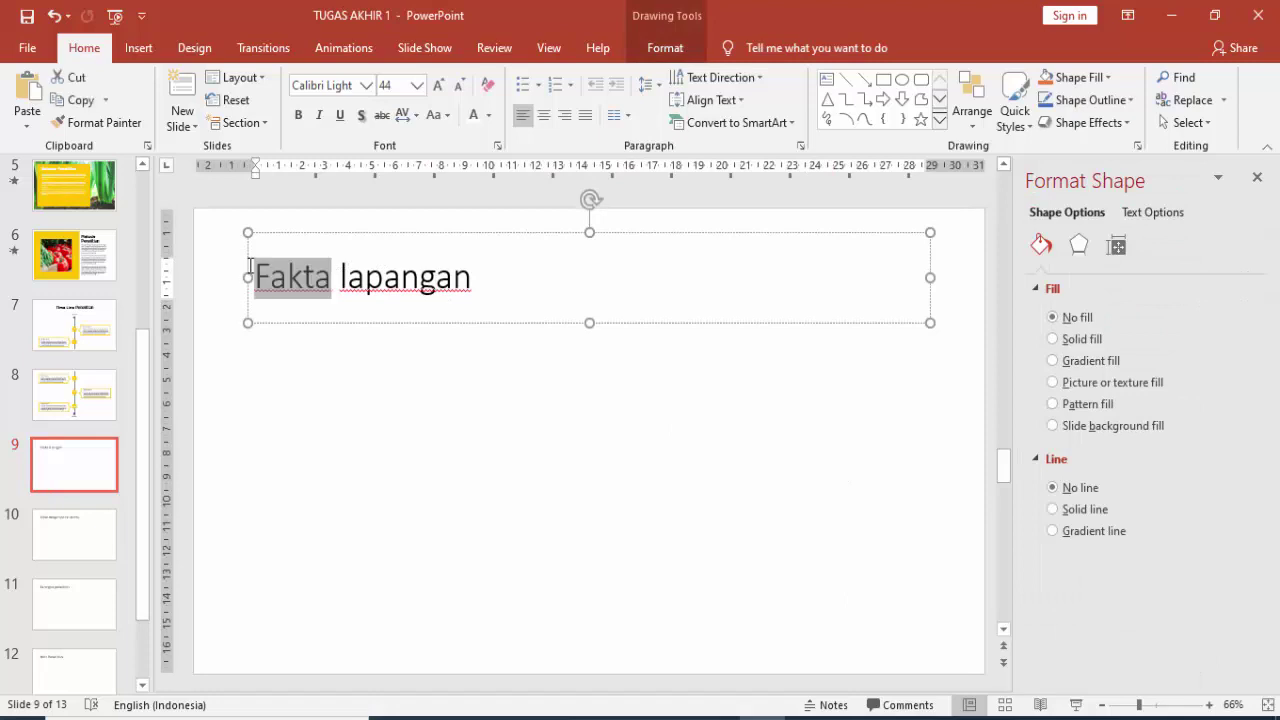
{"action": "left_click", "coordinate": [347, 278]}
{"action": "key", "text": "BackSpace"}
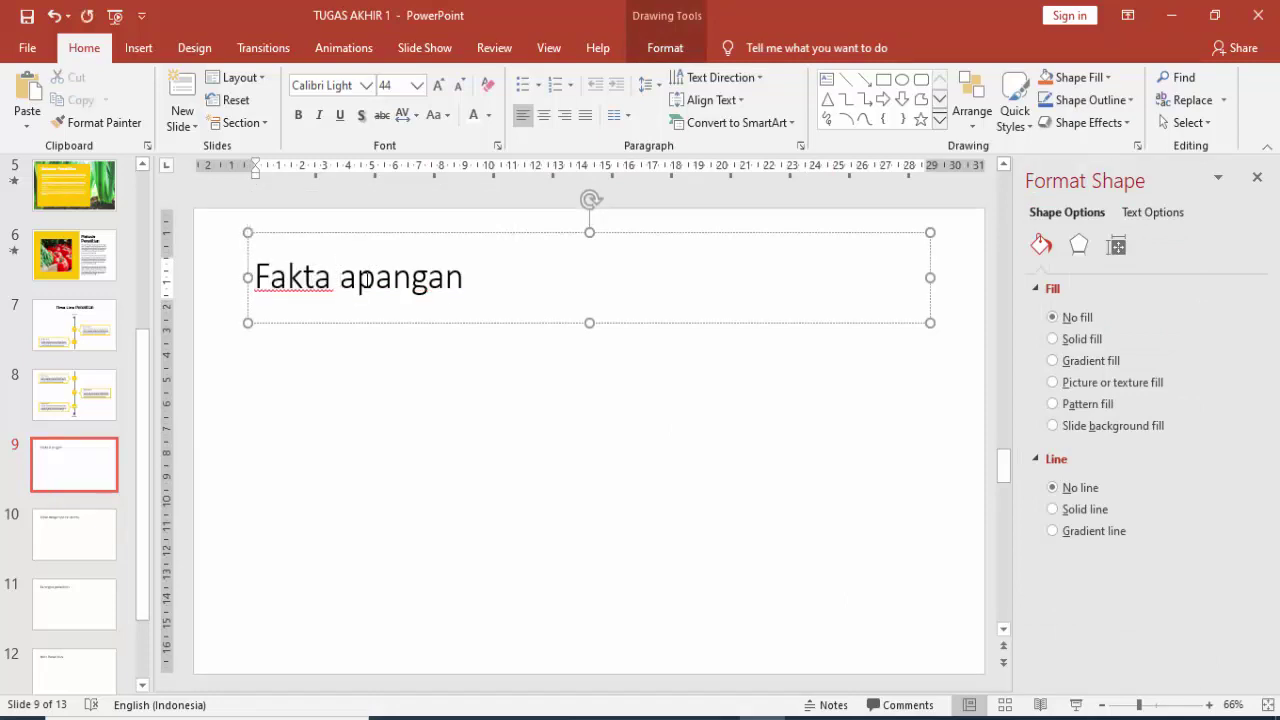
{"action": "type", "text": "L"}
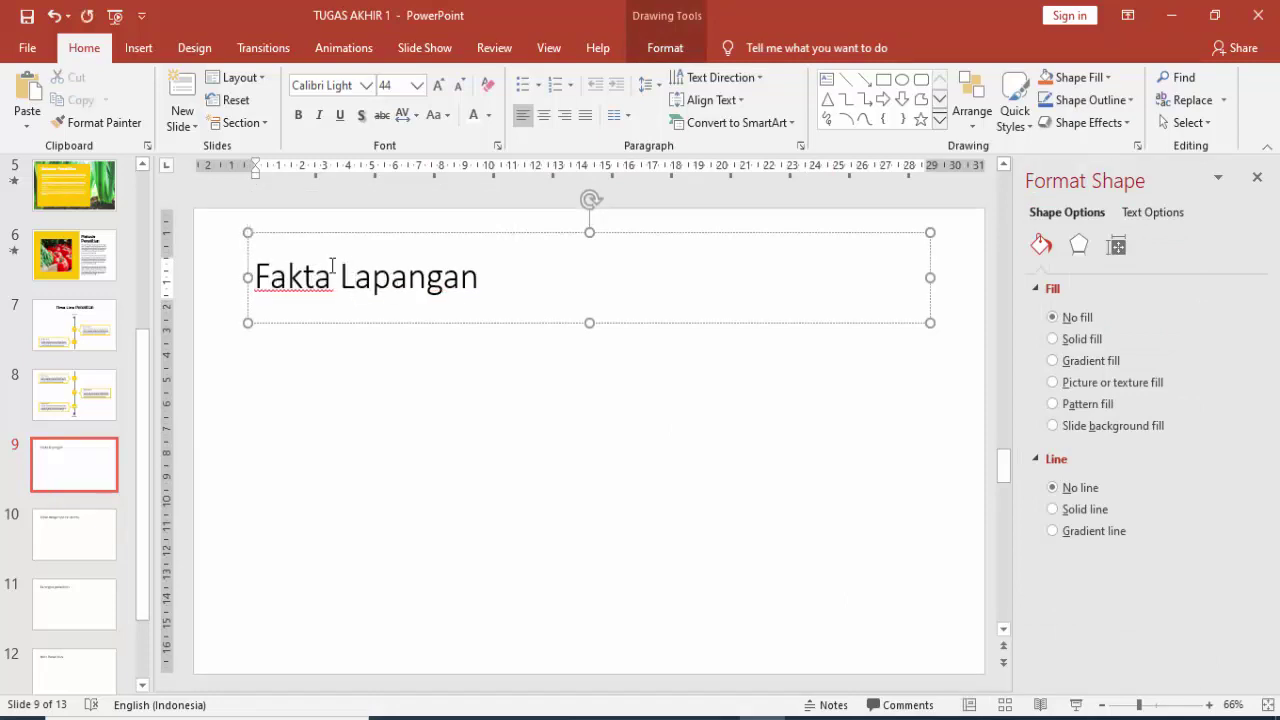
- Set 'Fakta' in Gotham Bold and 'Lapangan' in Gotham Book
{"action": "left_click_drag", "start_coordinate": [333, 270], "coordinate": [254, 276]}
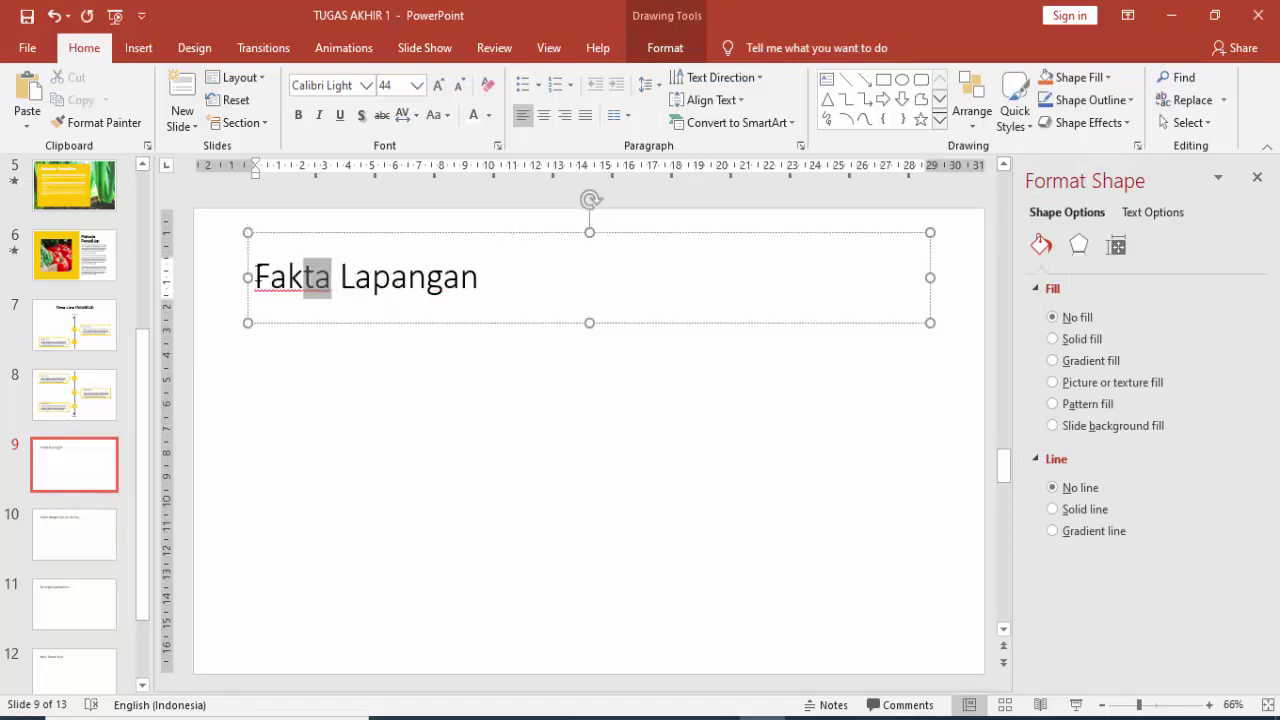
{"action": "left_click", "coordinate": [368, 86]}
{"action": "left_click", "coordinate": [363, 224]}
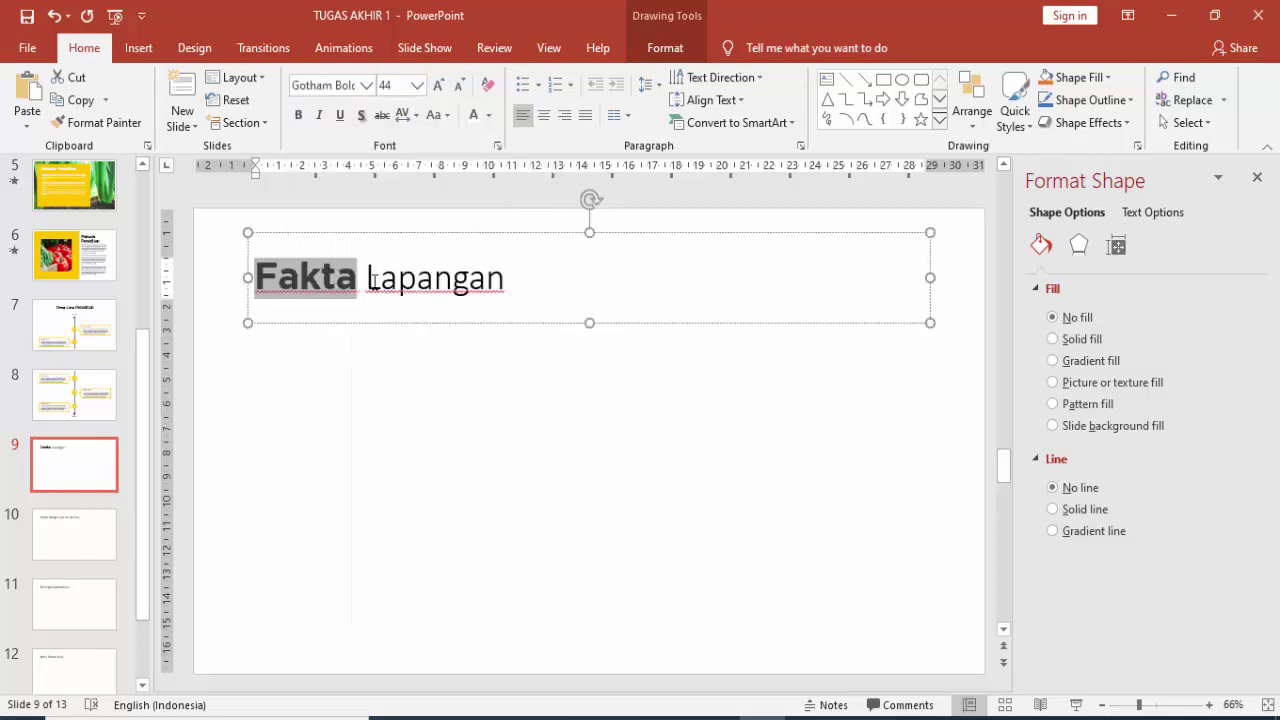
{"action": "left_click_drag", "start_coordinate": [368, 278], "coordinate": [505, 278]}
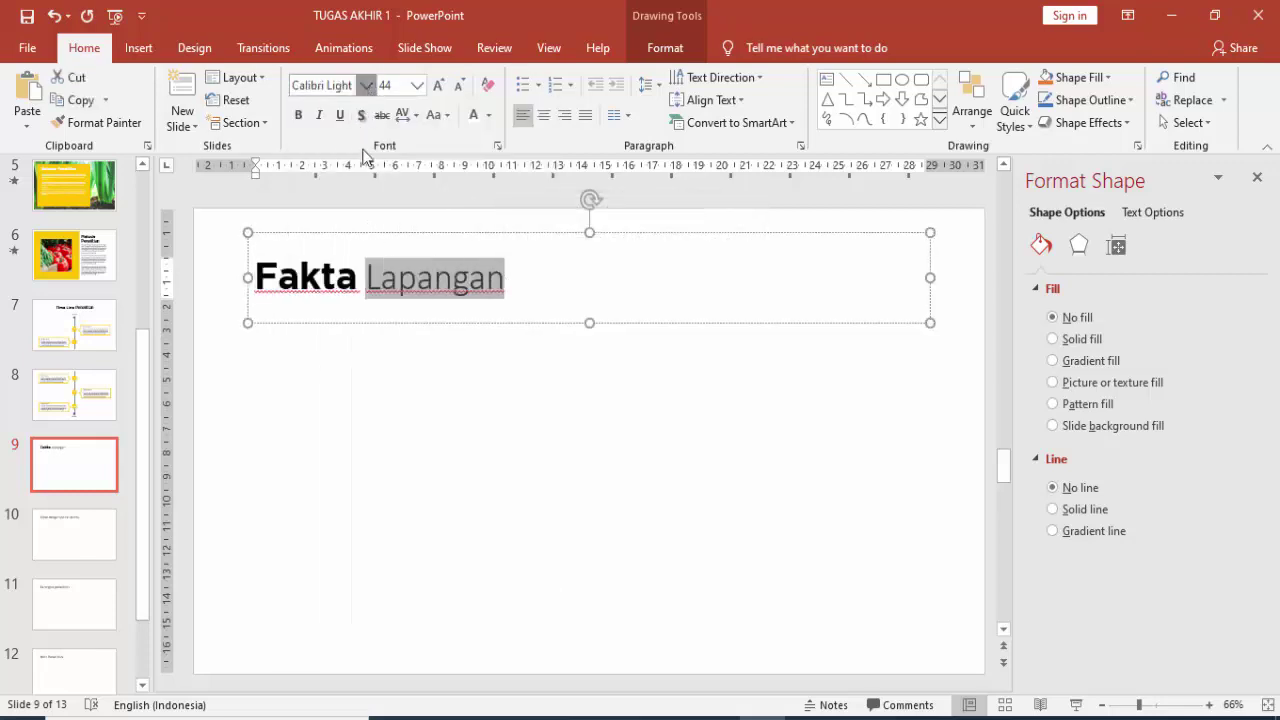
{"action": "left_click", "coordinate": [367, 85]}
{"action": "left_click", "coordinate": [380, 249]}
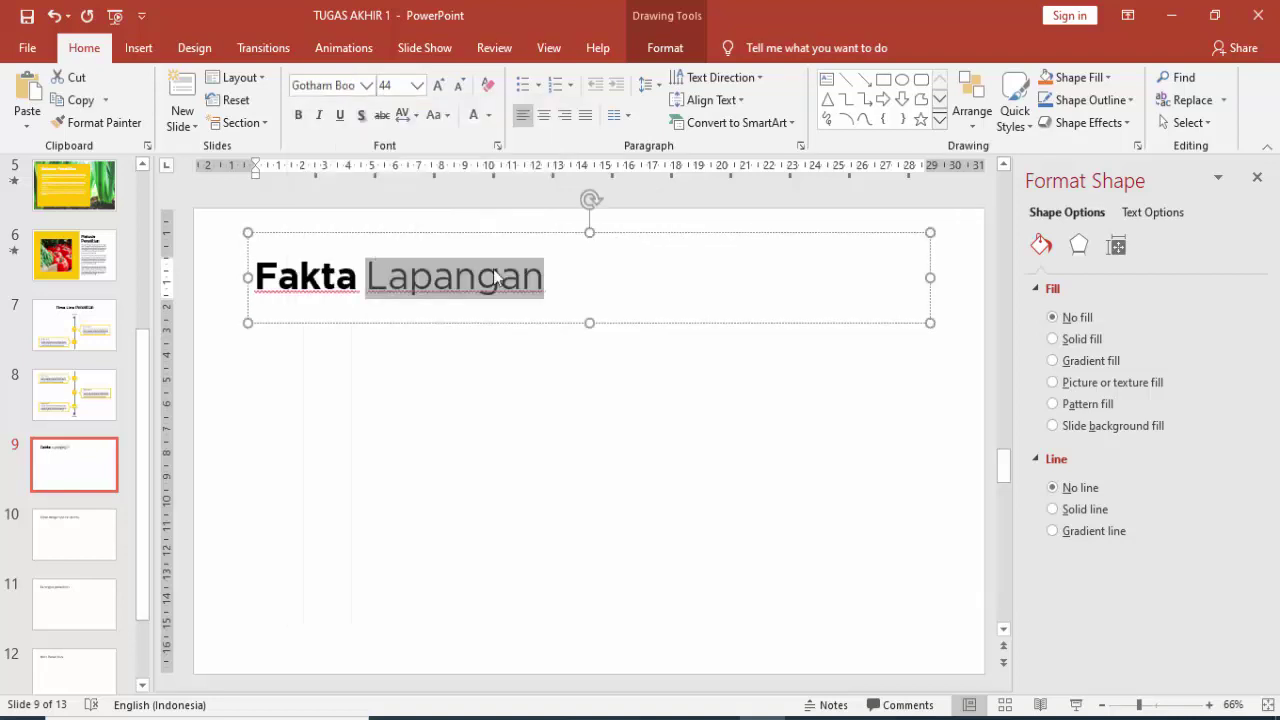
- Centre the title and make 'Lapangan' grey
{"action": "left_click", "coordinate": [541, 117]}
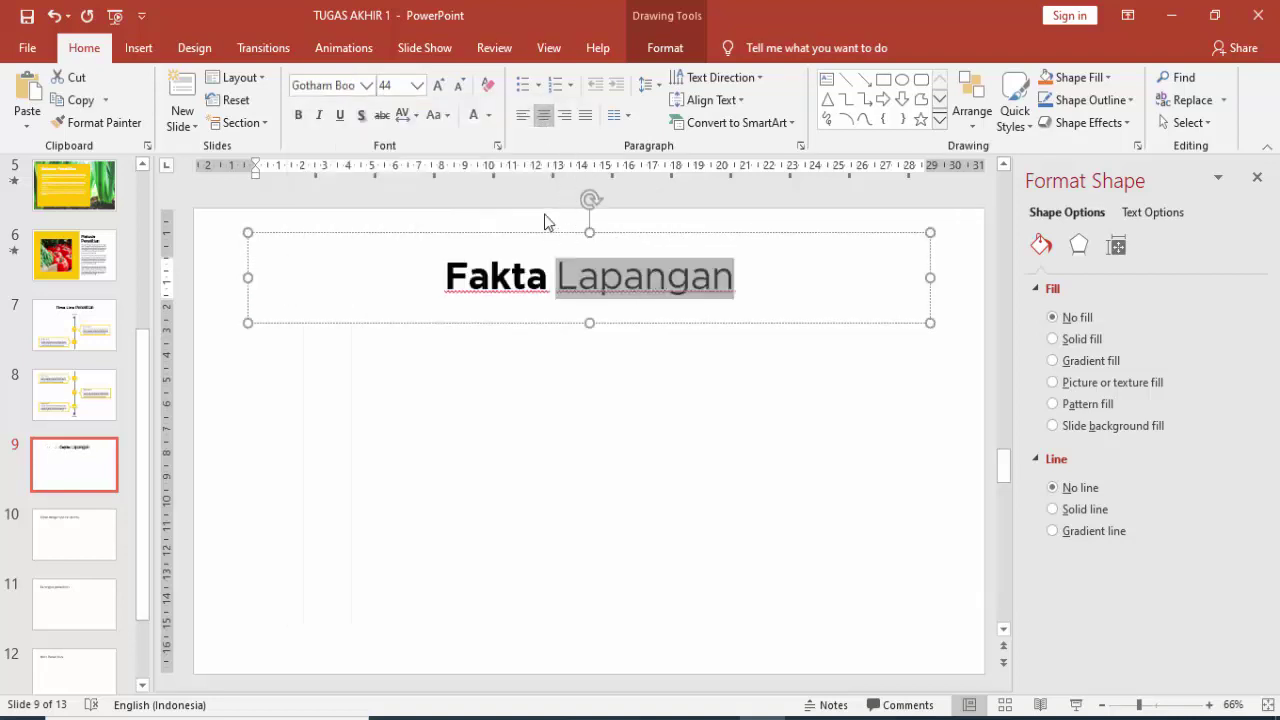
{"action": "left_click", "coordinate": [489, 118]}
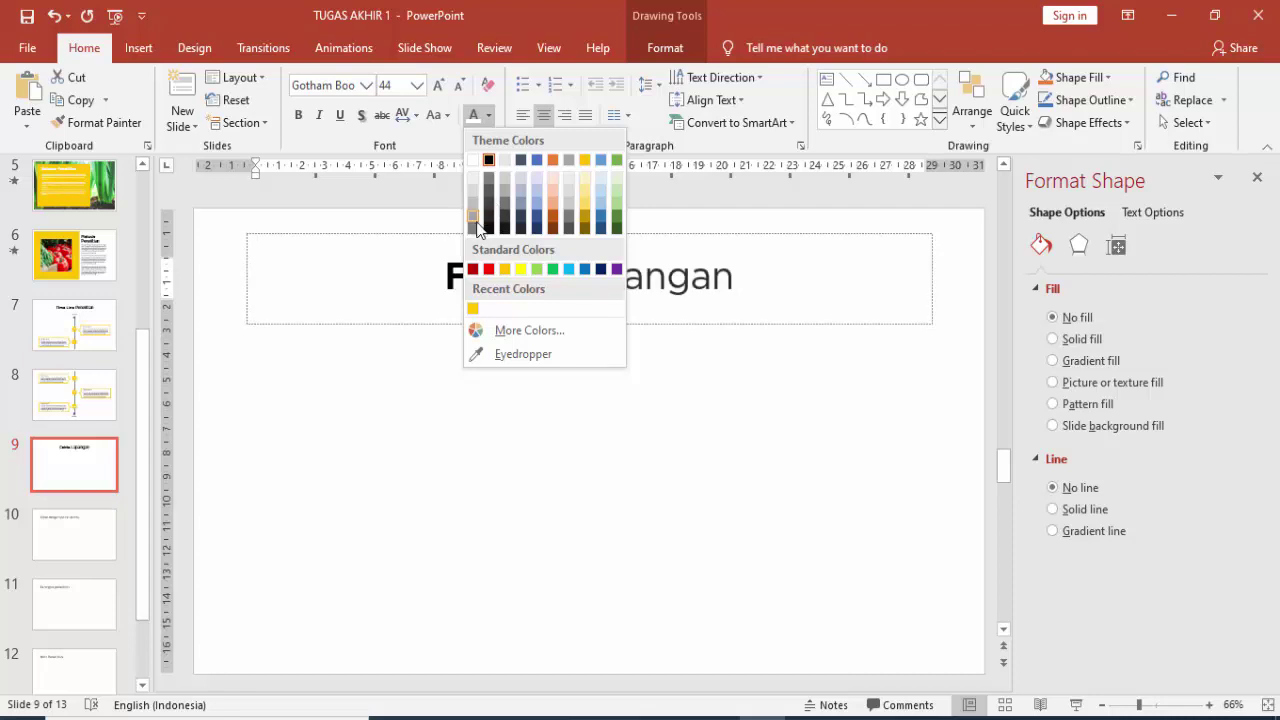
{"action": "left_click", "coordinate": [472, 232]}
{"action": "left_click", "coordinate": [603, 360]}
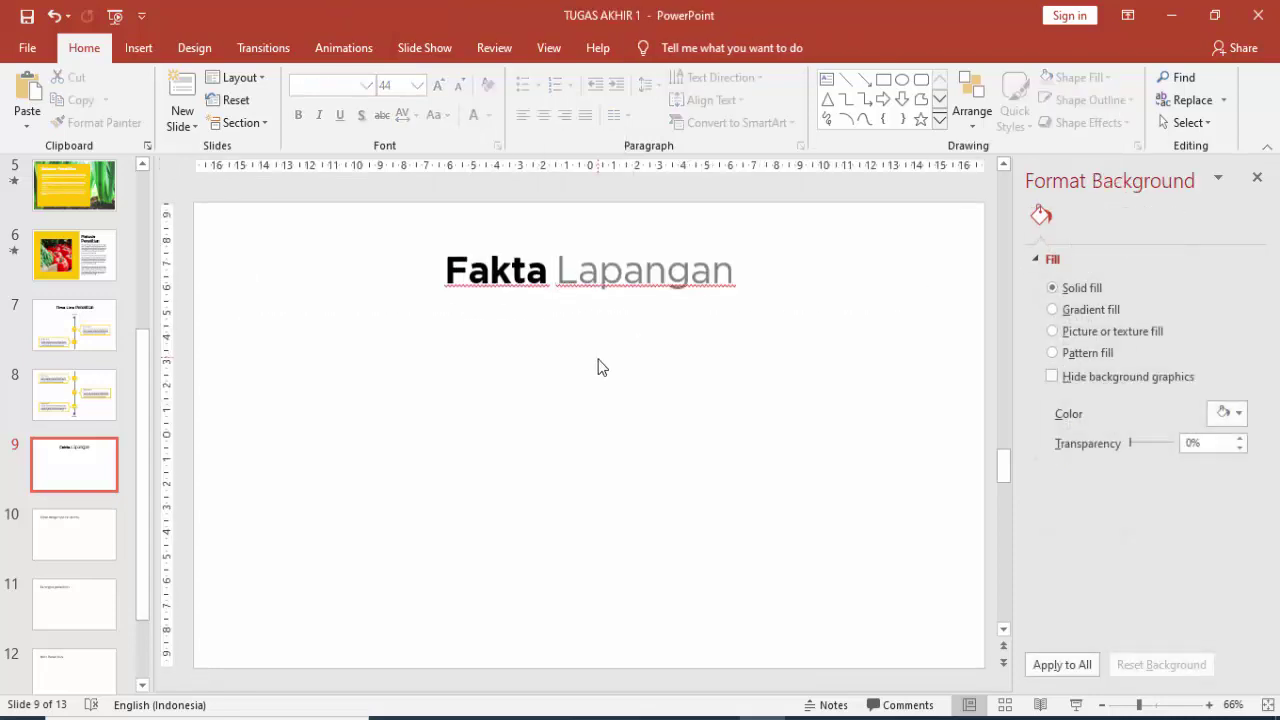
- Draw a grey circle with no outline on the left side of slide 9
{"action": "left_click", "coordinate": [138, 48]}
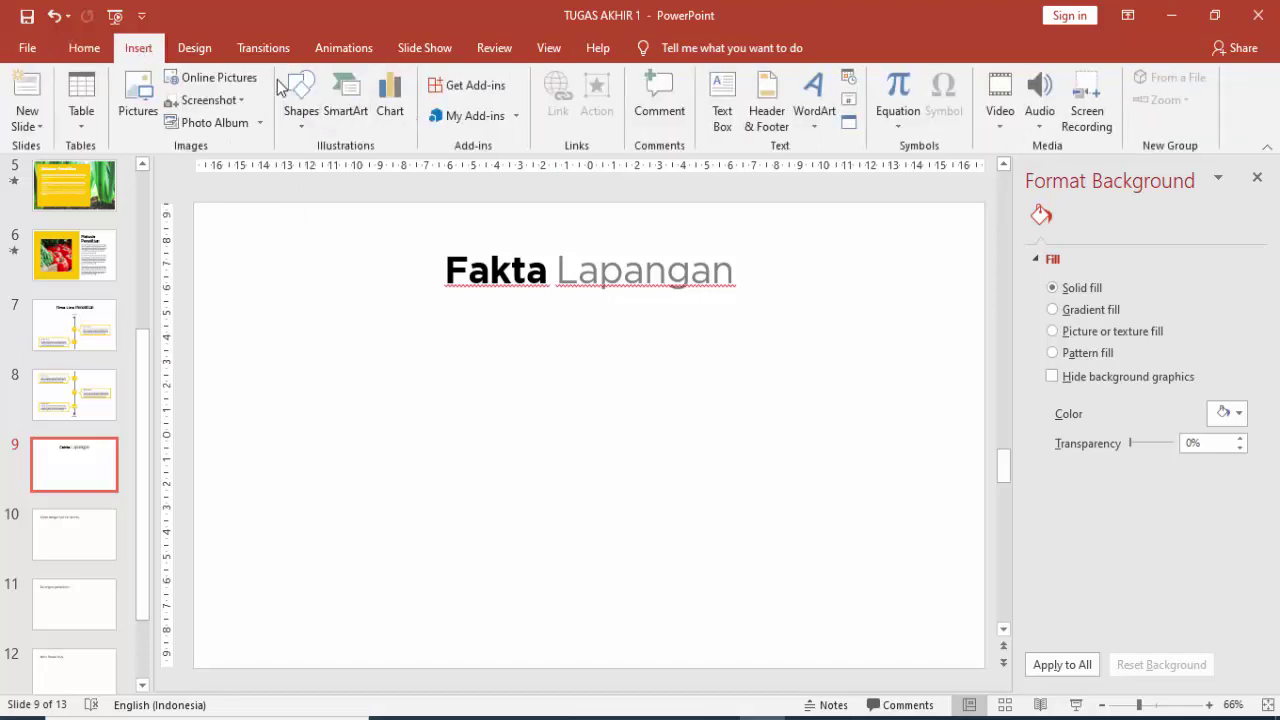
{"action": "left_click", "coordinate": [300, 100]}
{"action": "left_click", "coordinate": [367, 167]}
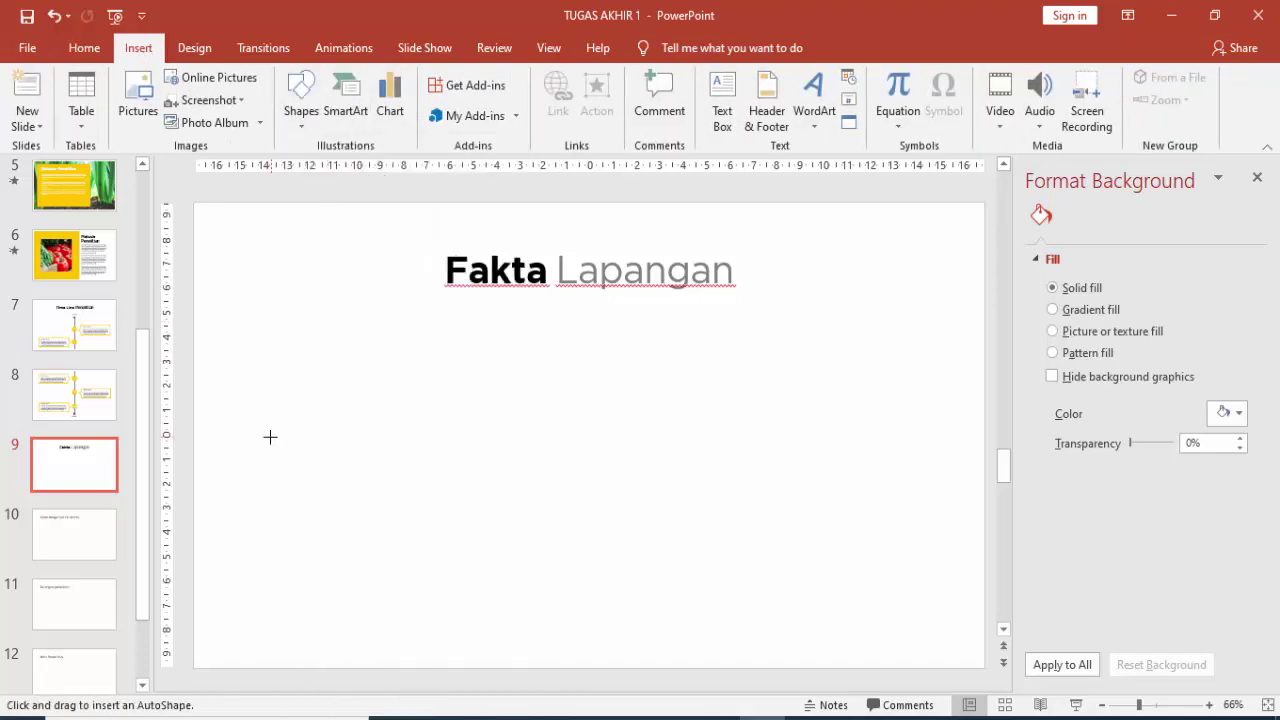
{"action": "left_click_drag", "start_coordinate": [257, 373], "coordinate": [429, 559]}
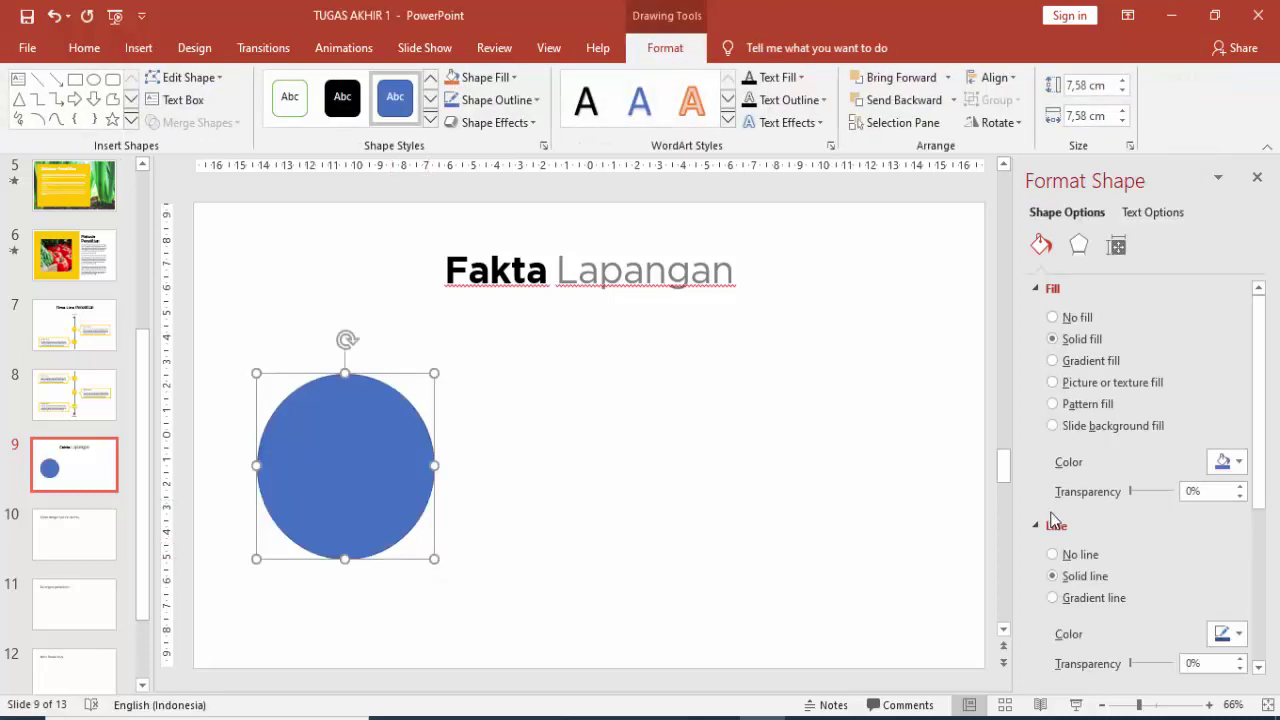
{"action": "left_click", "coordinate": [1073, 556]}
{"action": "left_click", "coordinate": [1228, 463]}
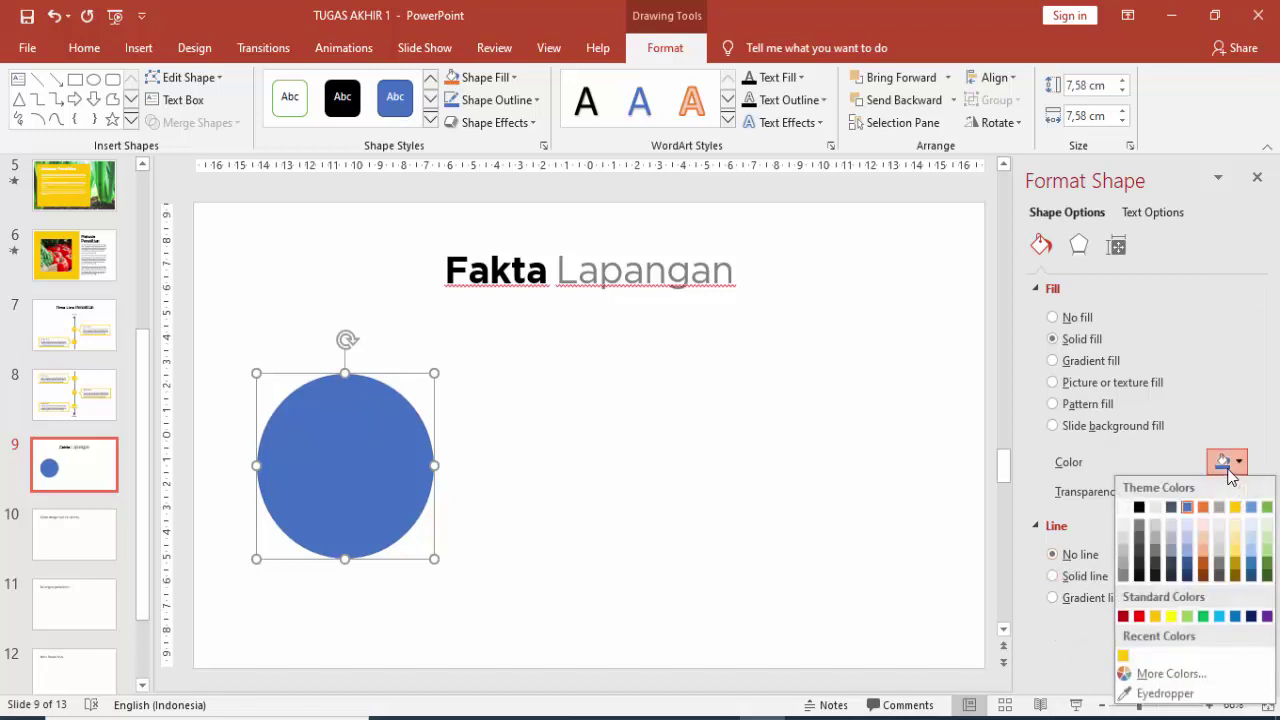
{"action": "left_click", "coordinate": [1122, 578]}
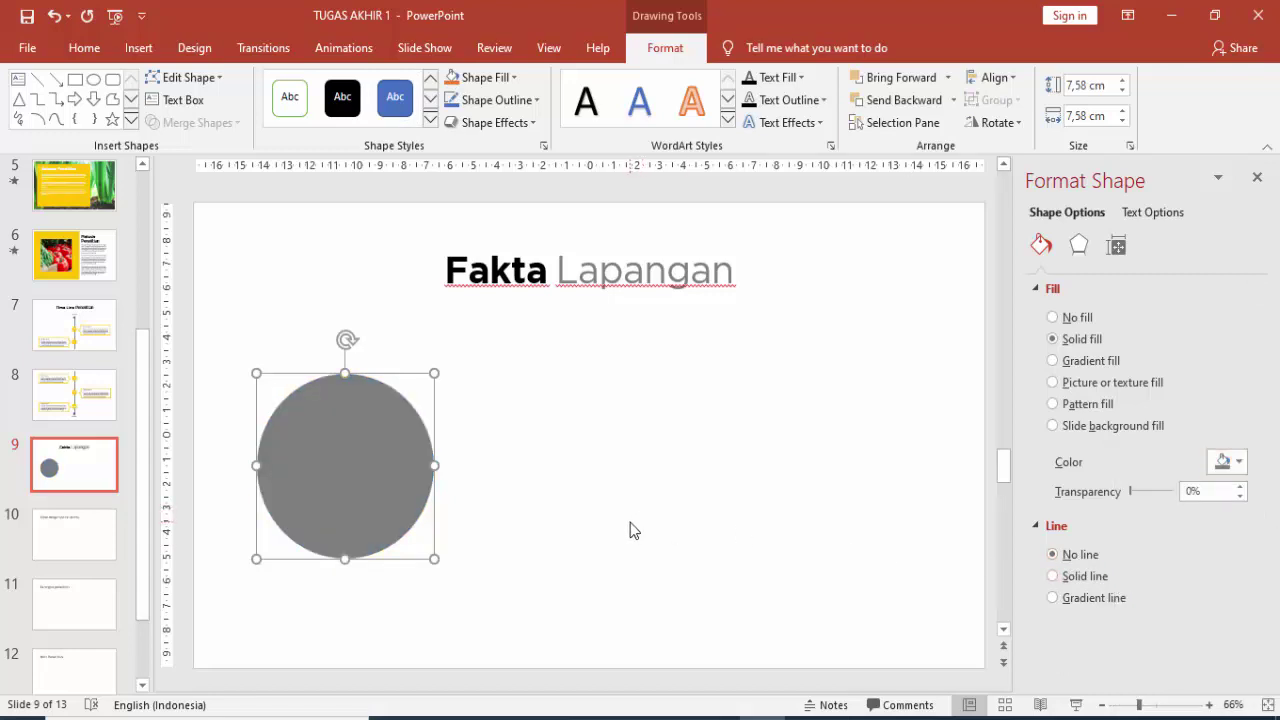
- Duplicate the circle, make the copy white, shrink it and centre it over the grey one
{"action": "key", "text": "ctrl+d"}
{"action": "left_click", "coordinate": [1226, 462]}
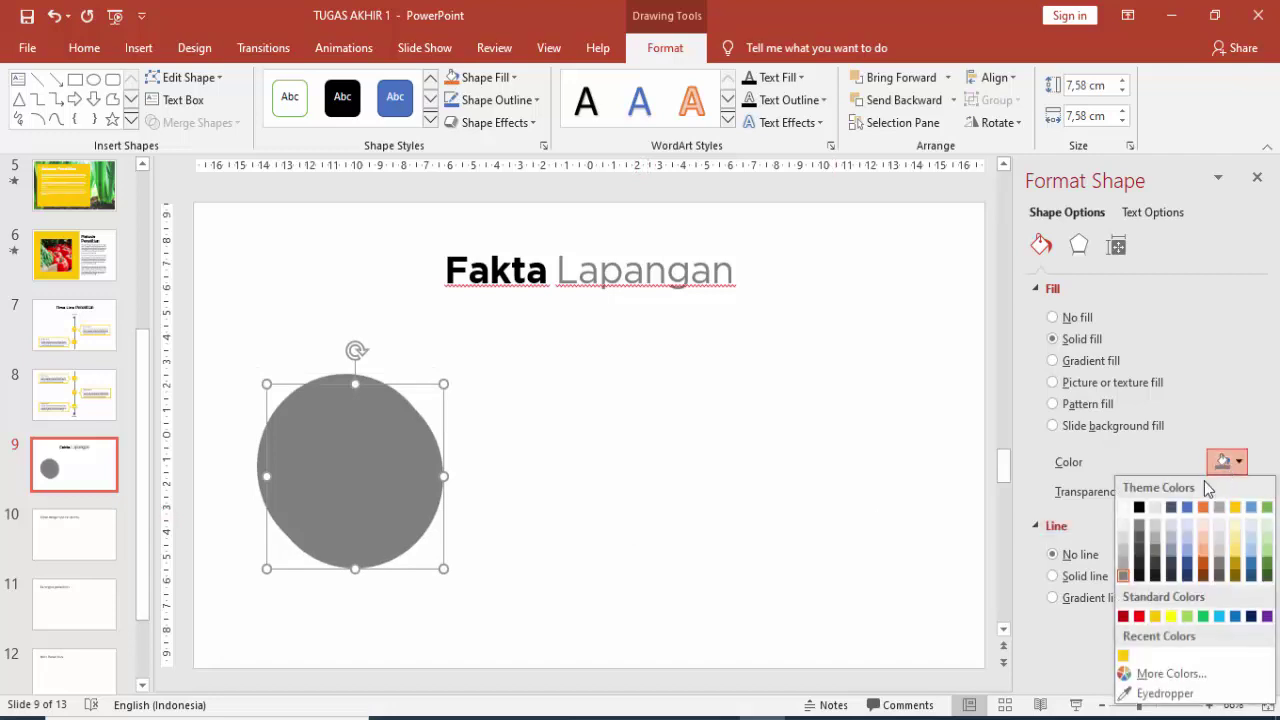
{"action": "left_click", "coordinate": [1123, 507]}
{"action": "left_click_drag", "start_coordinate": [443, 568], "coordinate": [400, 522]}
{"action": "left_click_drag", "start_coordinate": [371, 466], "coordinate": [432, 519]}
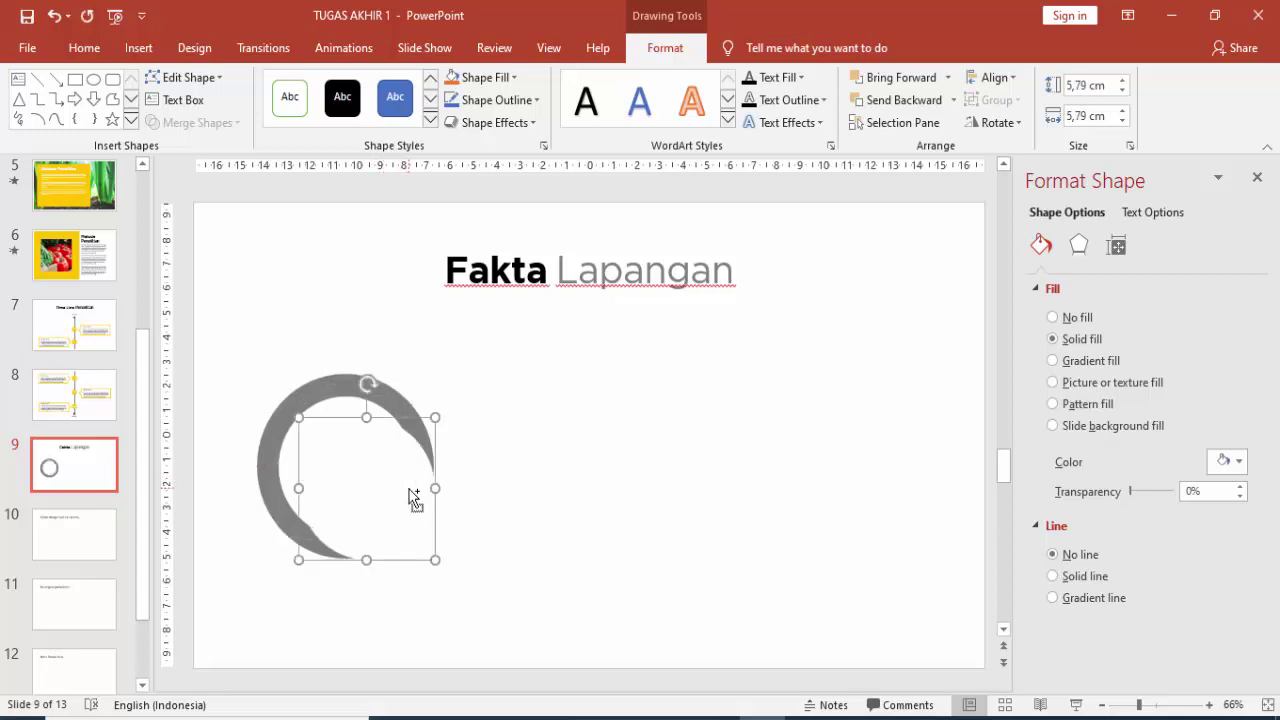
- Recolour the inner circle light grey, resize it to about 5,42 cm and centre it in the ring
{"action": "left_click", "coordinate": [1225, 461]}
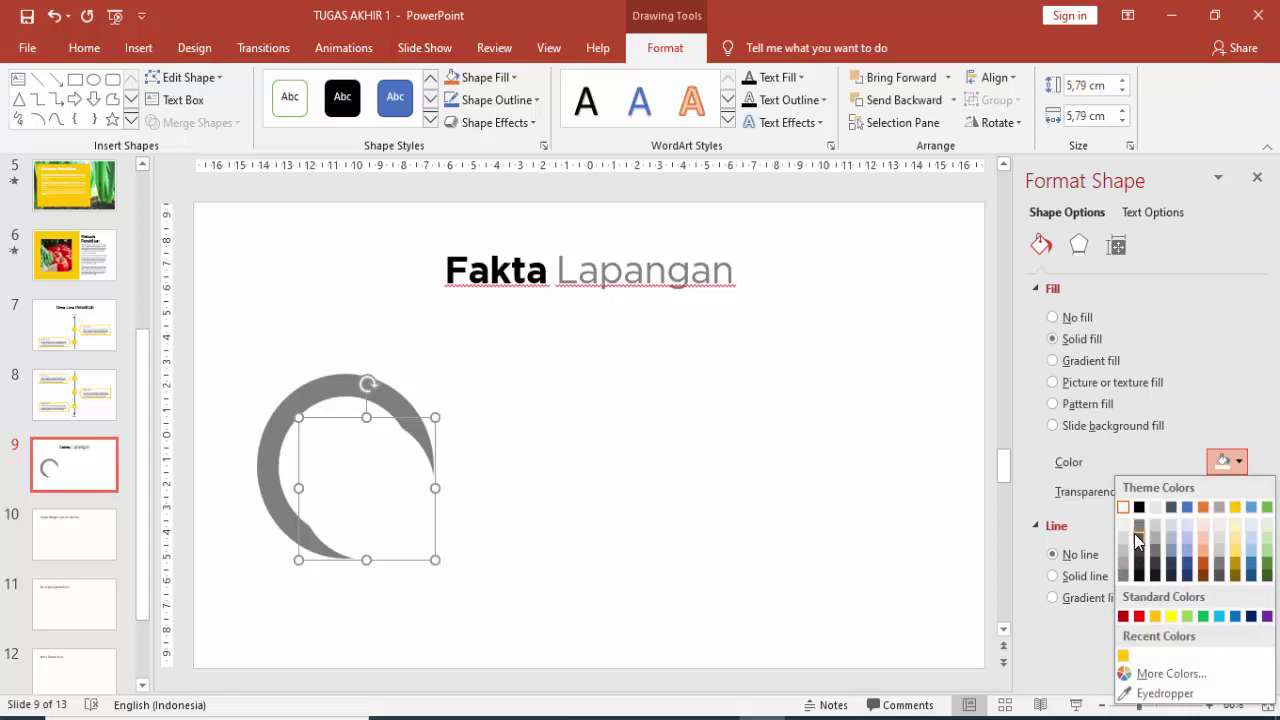
{"action": "left_click", "coordinate": [1137, 540]}
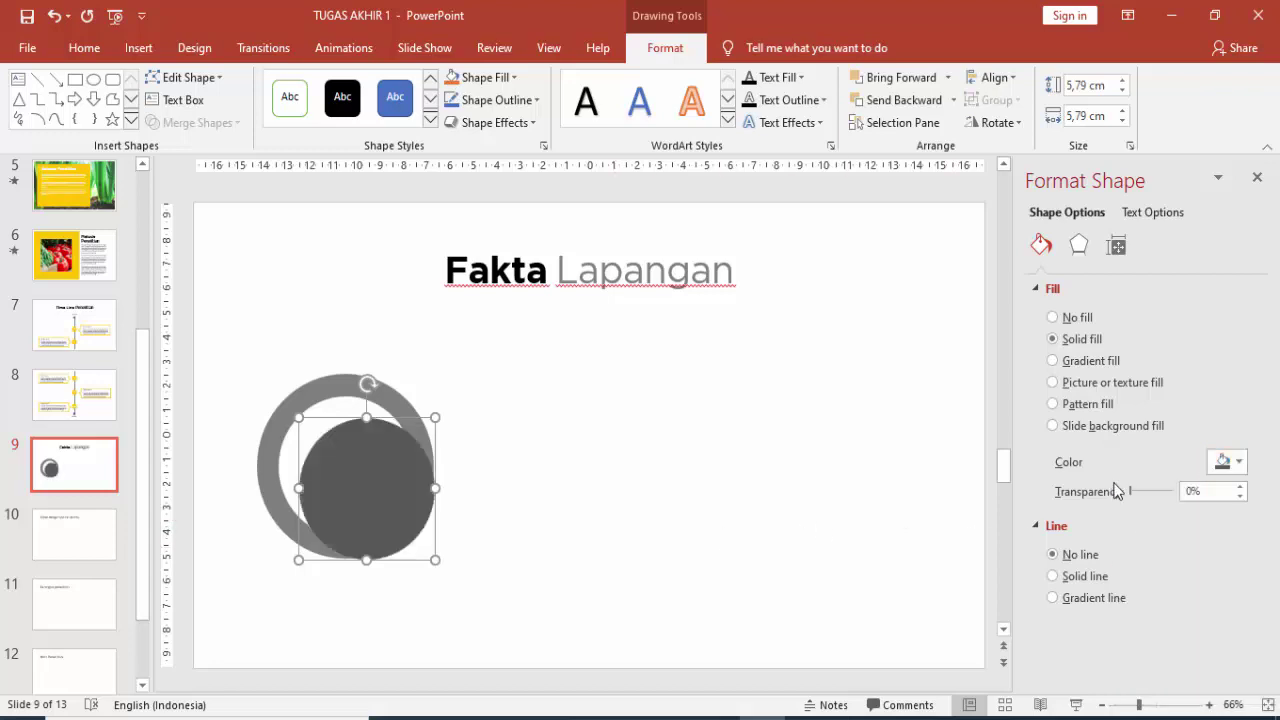
{"action": "left_click", "coordinate": [1235, 466]}
{"action": "left_click", "coordinate": [1137, 533]}
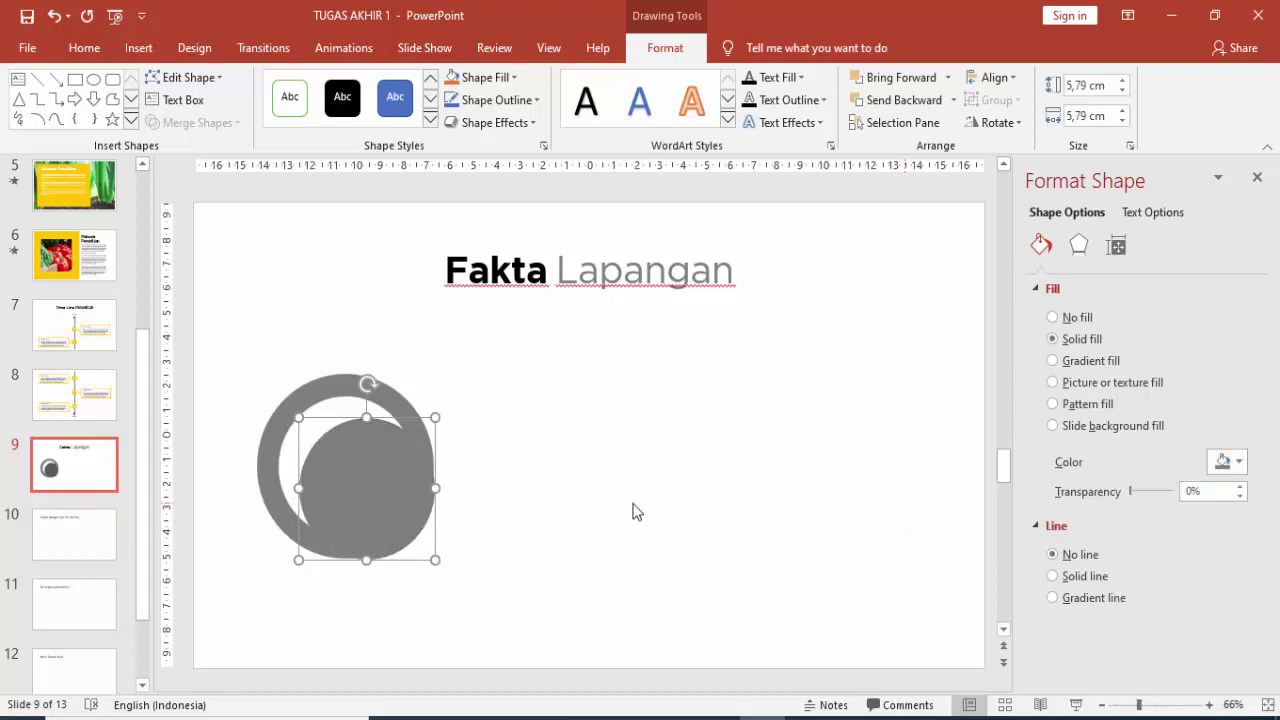
{"action": "left_click_drag", "start_coordinate": [435, 560], "coordinate": [372, 483]}
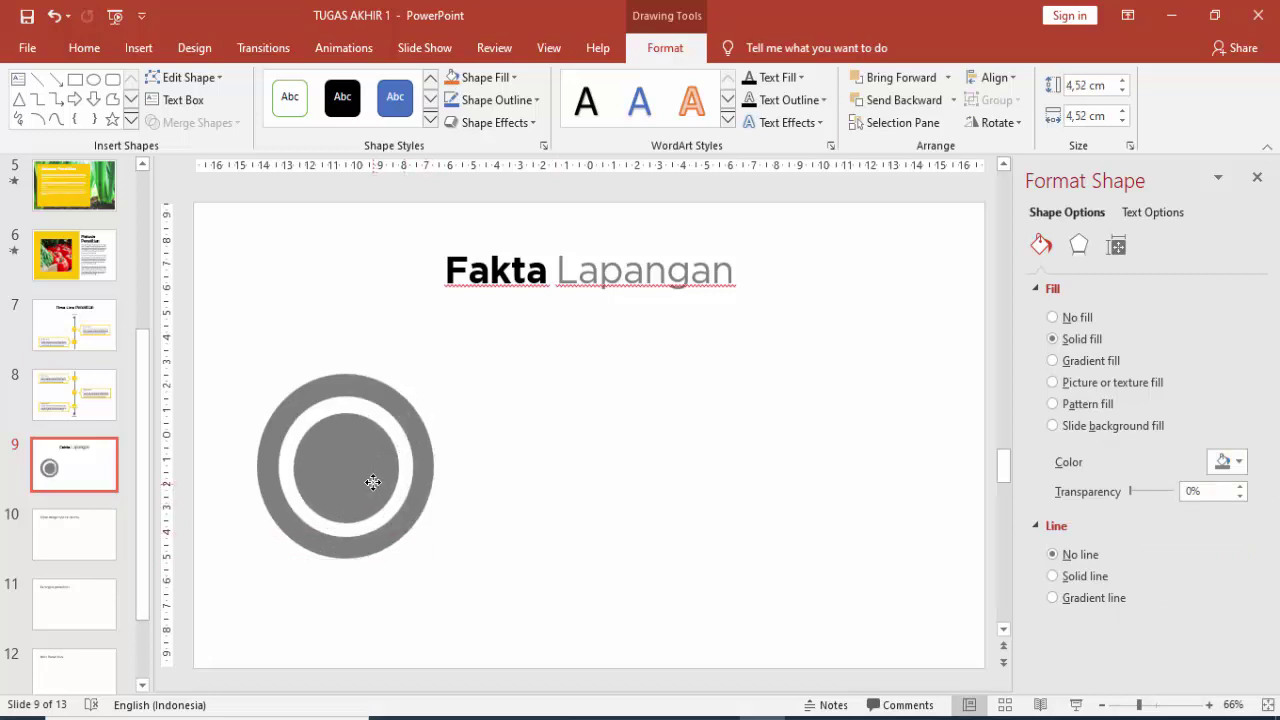
{"action": "left_click", "coordinate": [372, 482]}
{"action": "left_click_drag", "start_coordinate": [399, 524], "coordinate": [404, 535]}
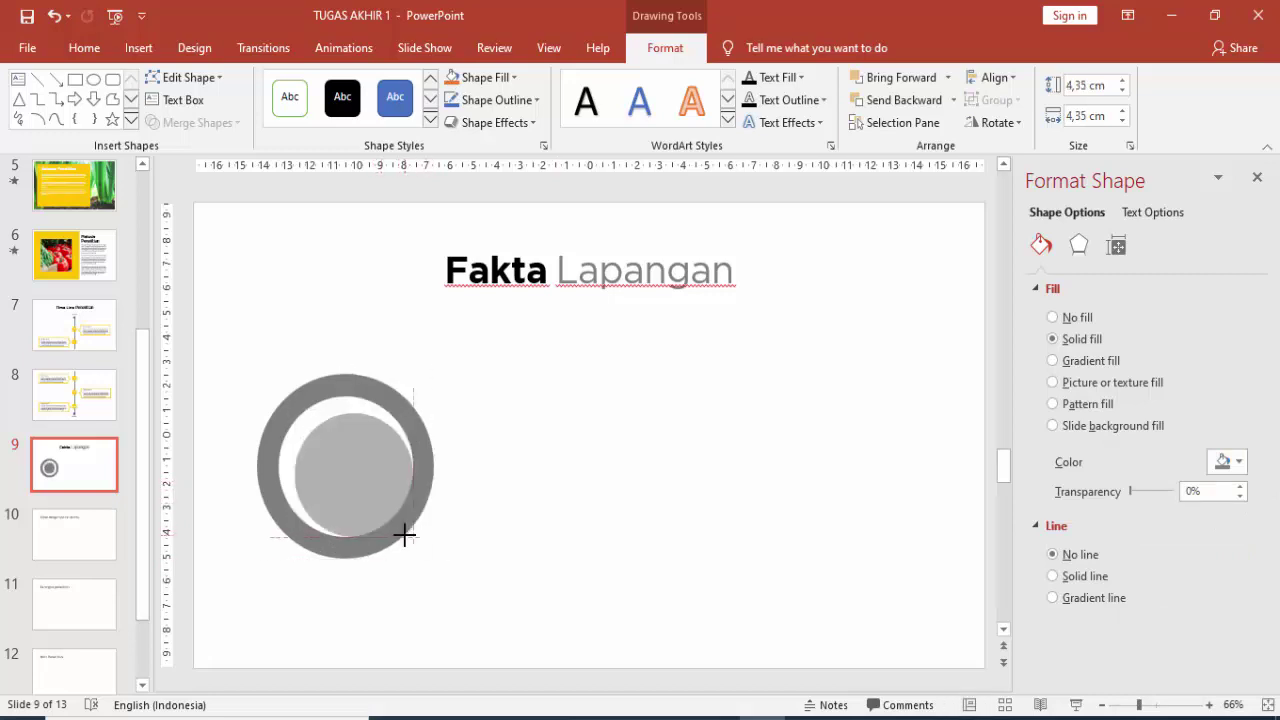
{"action": "left_click_drag", "start_coordinate": [337, 443], "coordinate": [331, 428]}
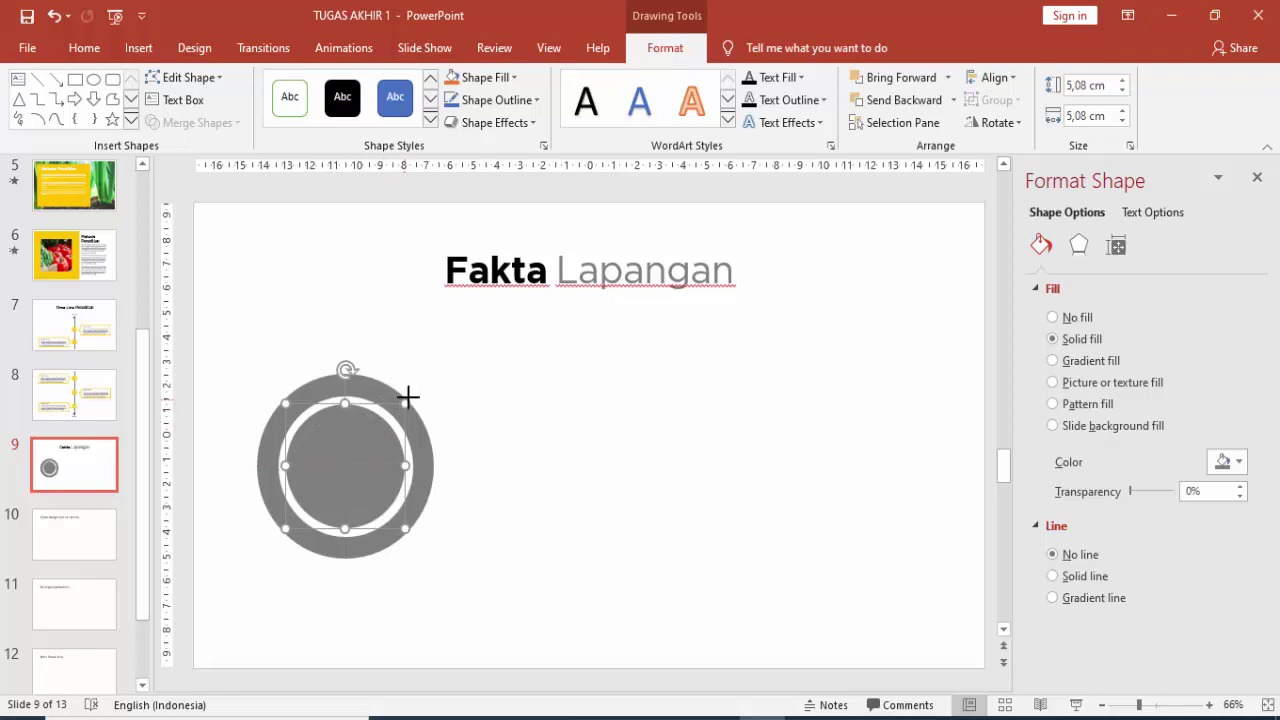
{"action": "left_click_drag", "start_coordinate": [407, 397], "coordinate": [414, 390]}
{"action": "left_click_drag", "start_coordinate": [371, 428], "coordinate": [364, 438]}
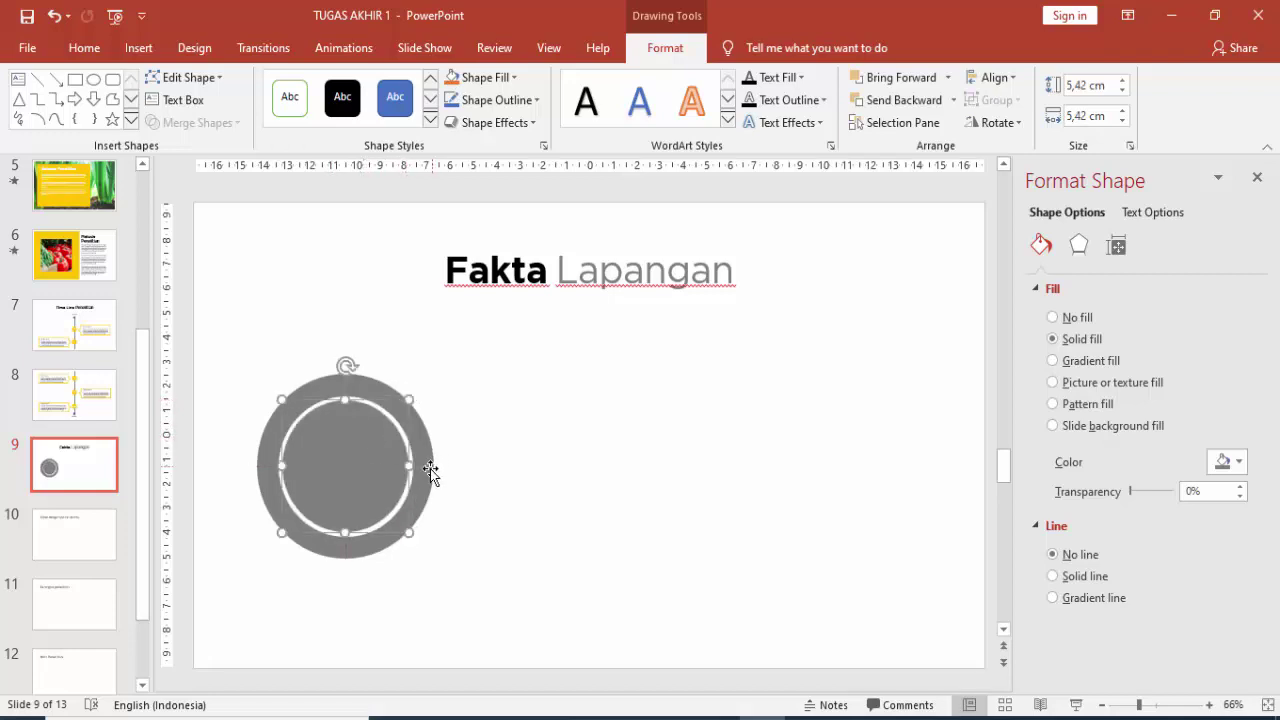
- Fill the inner circle white and shrink it to leave a thin grey inner ring
{"action": "left_click", "coordinate": [1228, 461]}
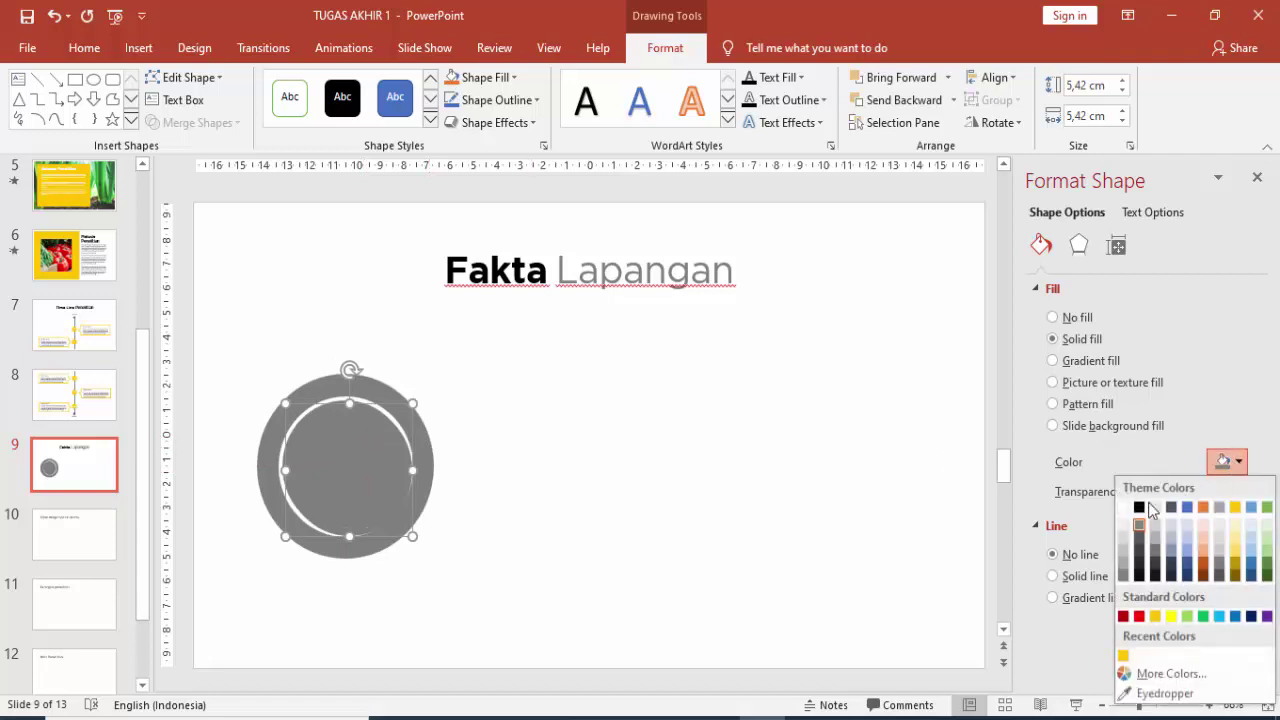
{"action": "left_click", "coordinate": [1123, 508]}
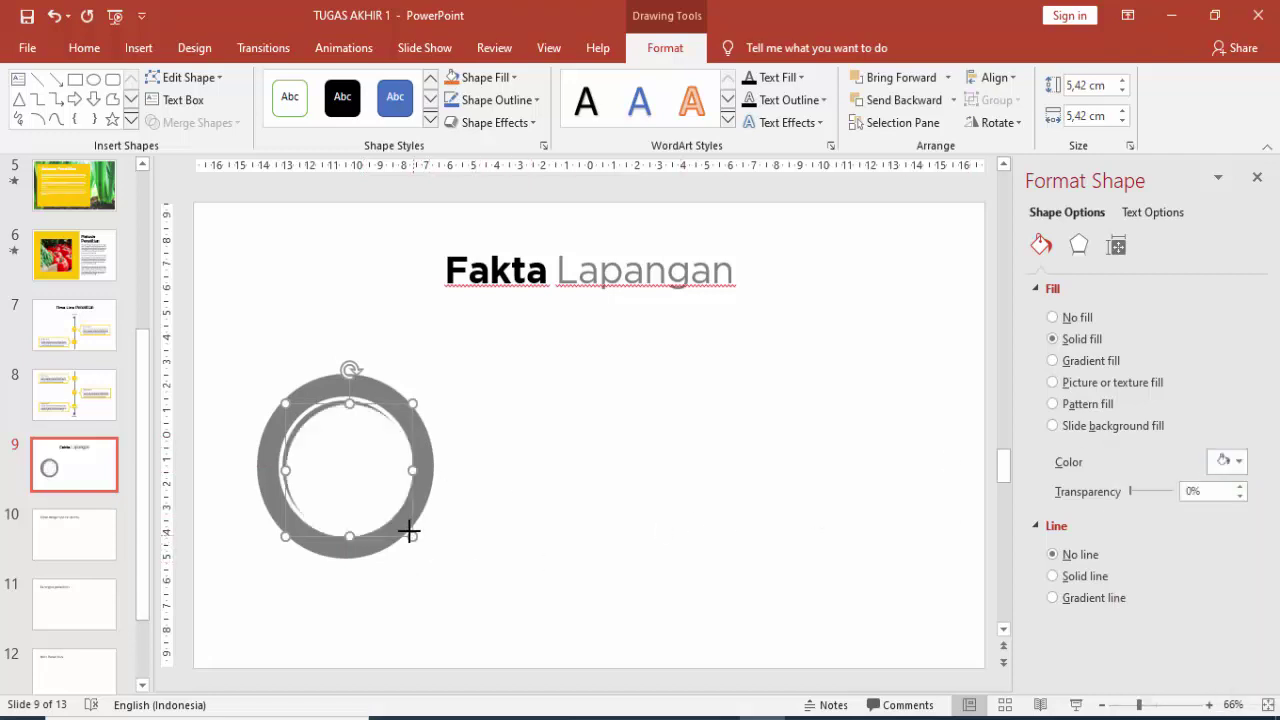
{"action": "left_click_drag", "start_coordinate": [409, 531], "coordinate": [378, 481]}
{"action": "left_click", "coordinate": [533, 445]}
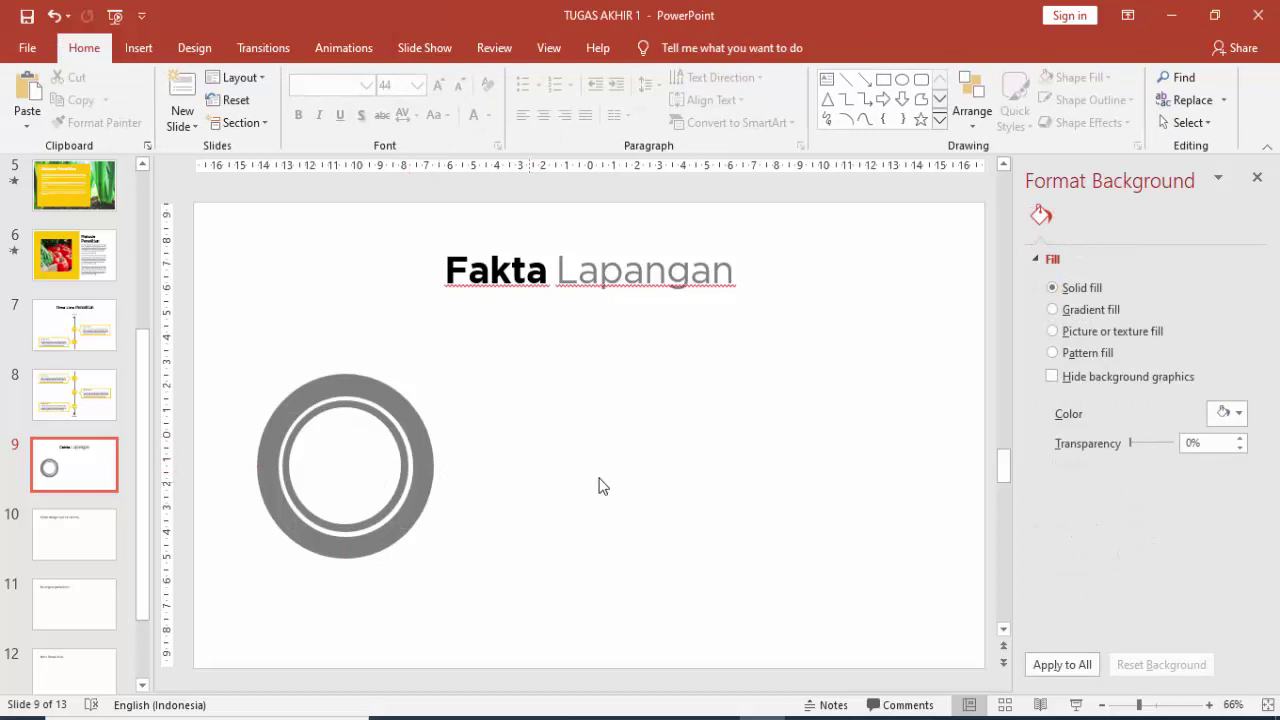
- Draw a blue hexagon with no outline to the right of the grey ring
{"action": "left_click", "coordinate": [137, 48]}
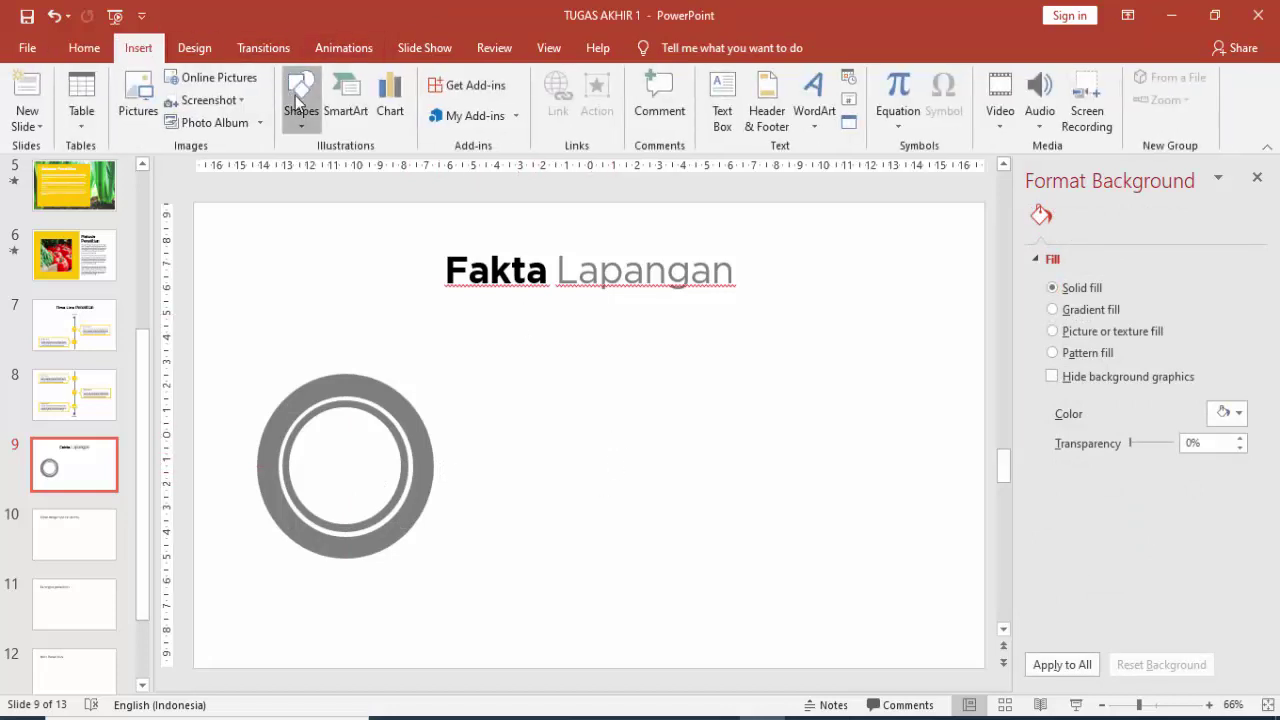
{"action": "left_click", "coordinate": [300, 100]}
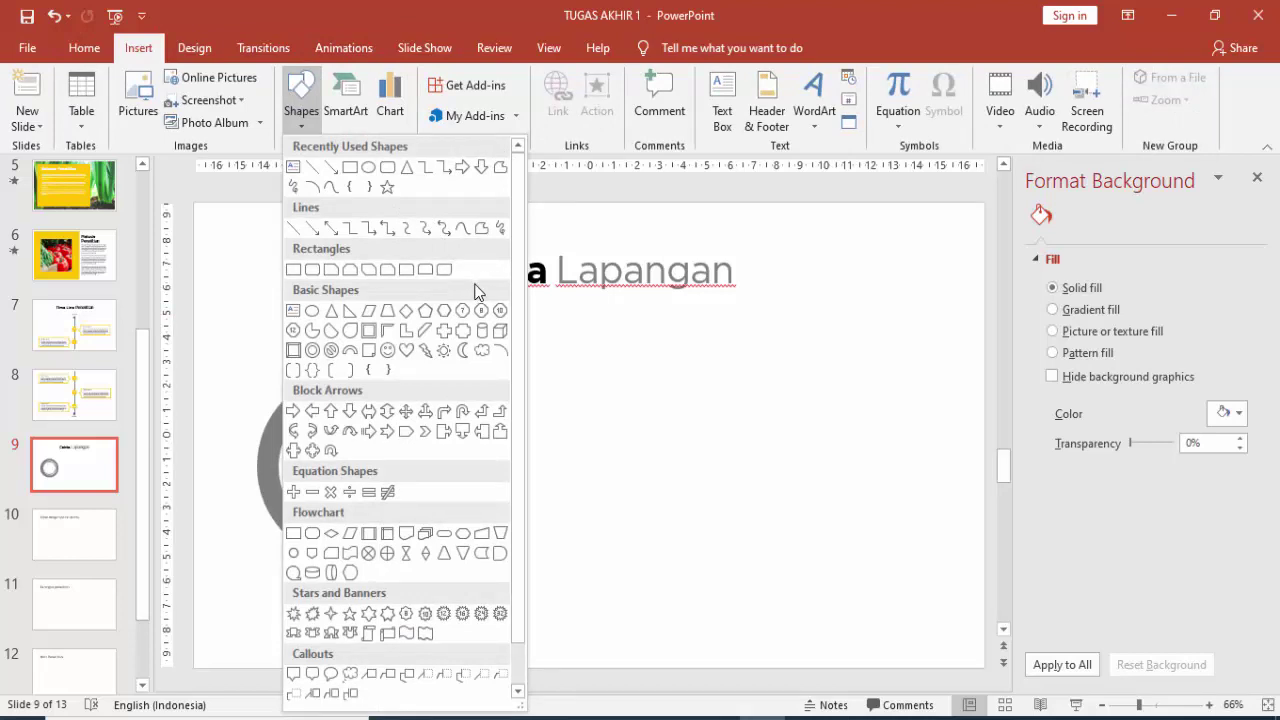
{"action": "left_click", "coordinate": [443, 310]}
{"action": "left_click_drag", "start_coordinate": [478, 335], "coordinate": [538, 376]}
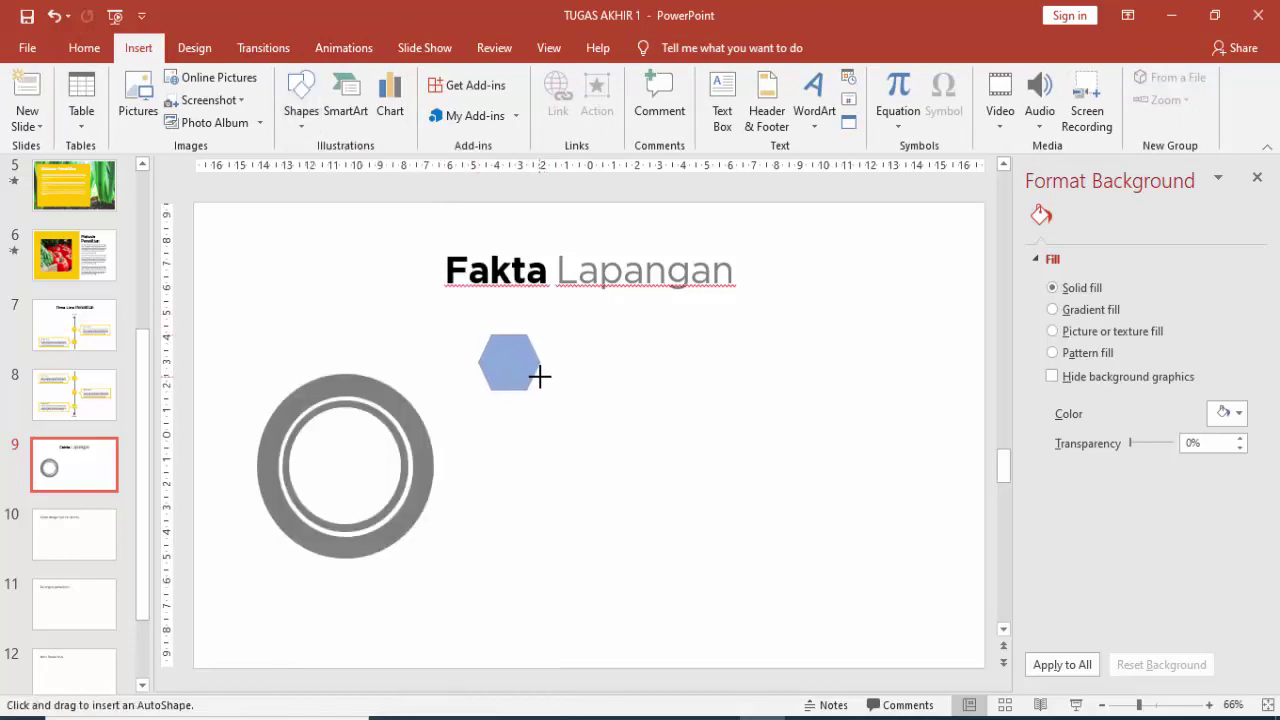
{"action": "left_click_drag", "start_coordinate": [539, 376], "coordinate": [541, 378]}
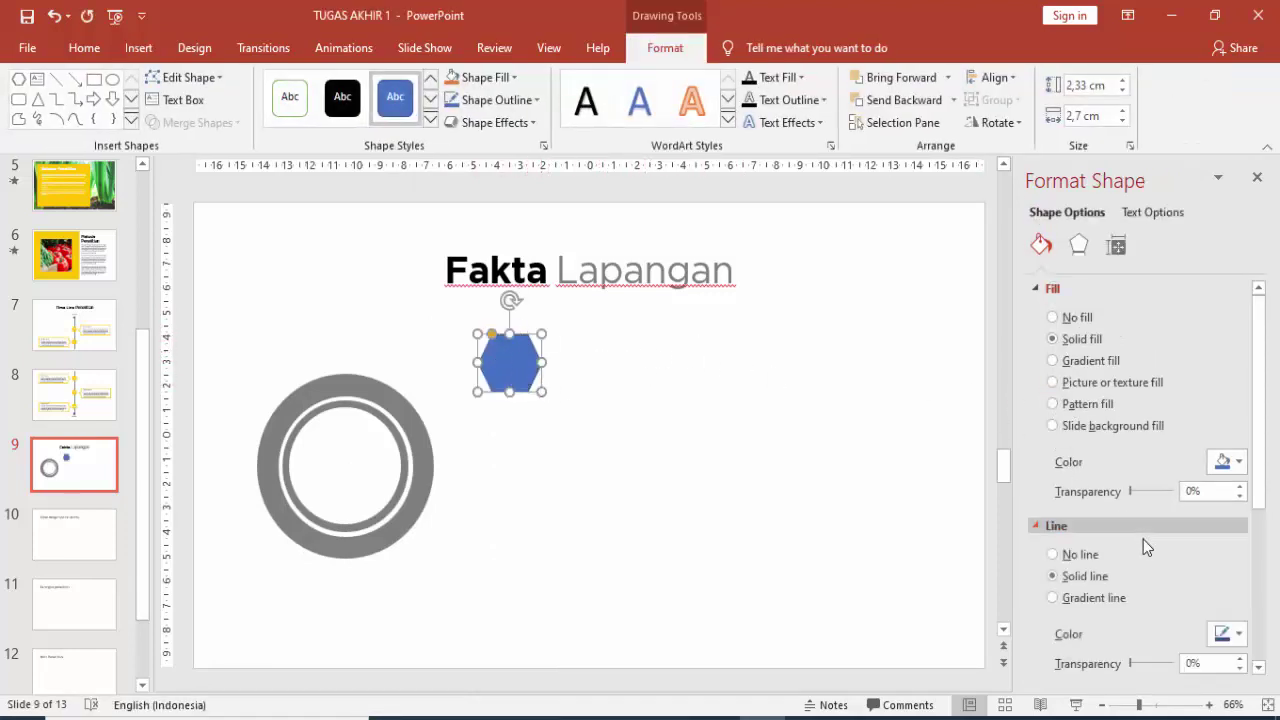
{"action": "left_click", "coordinate": [1085, 556]}
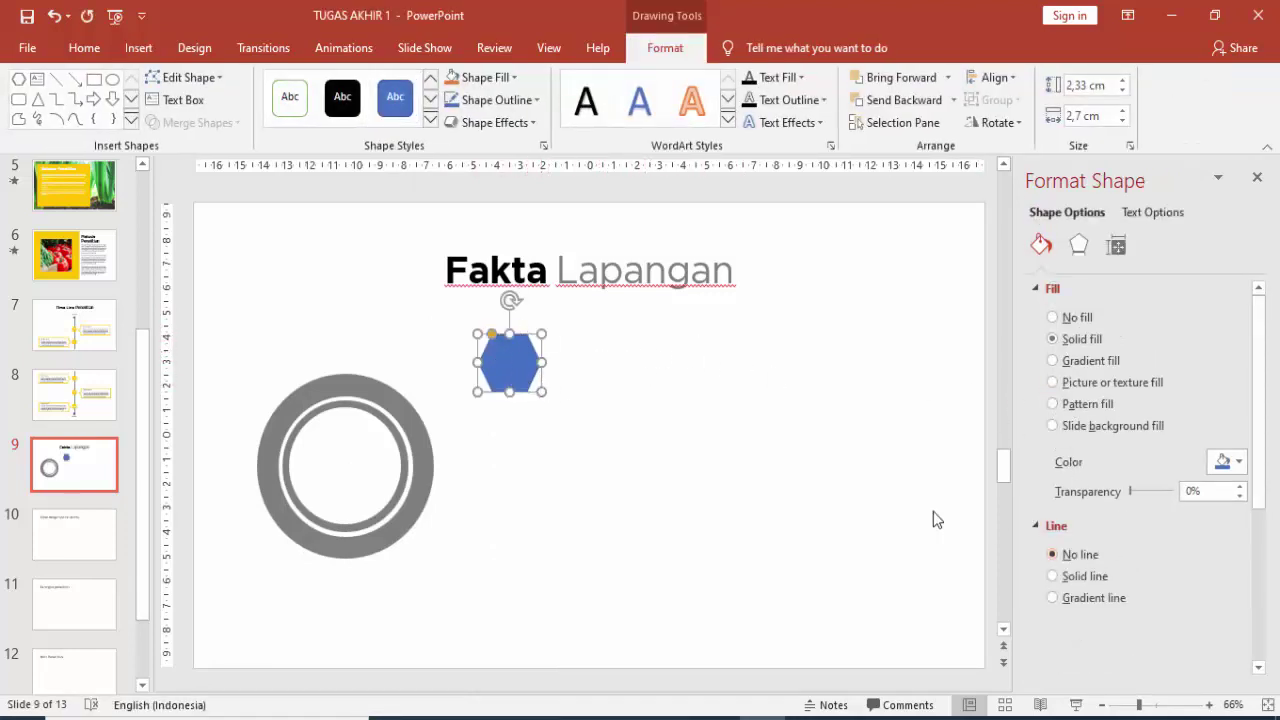
{"action": "left_click", "coordinate": [679, 383]}
{"action": "left_click_drag", "start_coordinate": [519, 381], "coordinate": [660, 366]}
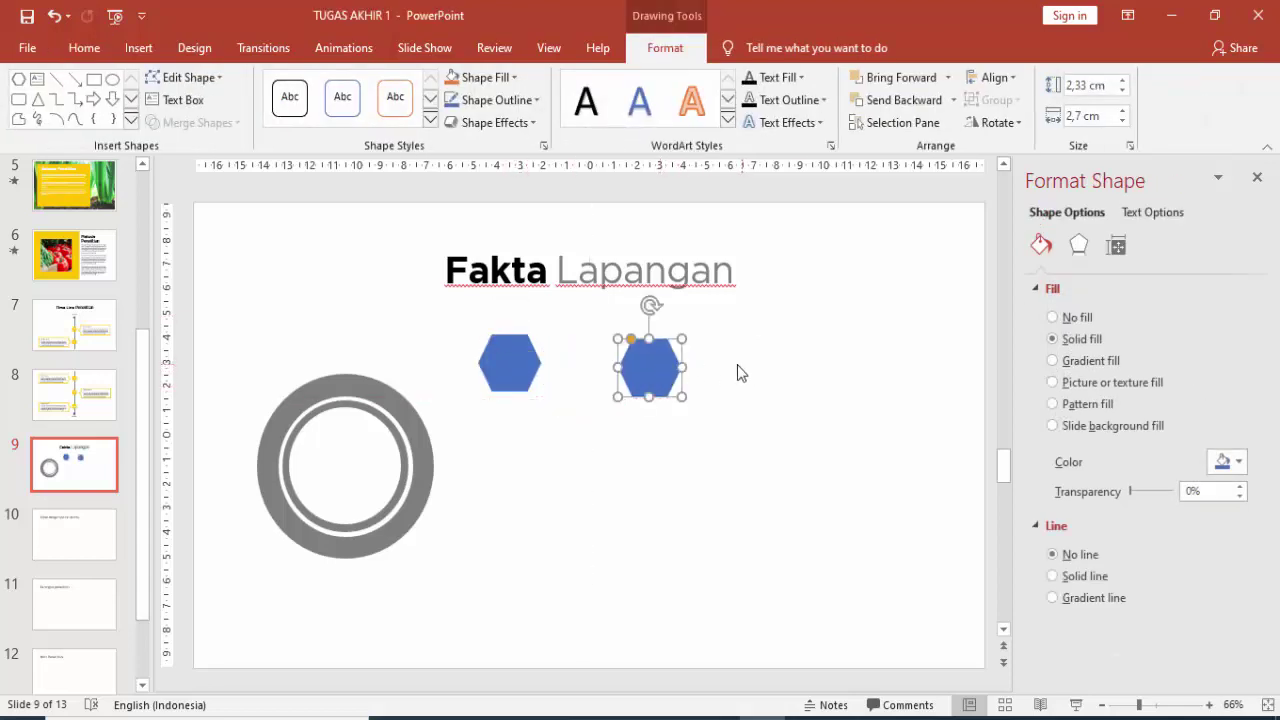
- Duplicate the hexagon and space the copies evenly in a row
{"action": "key", "text": "ctrl+d"}
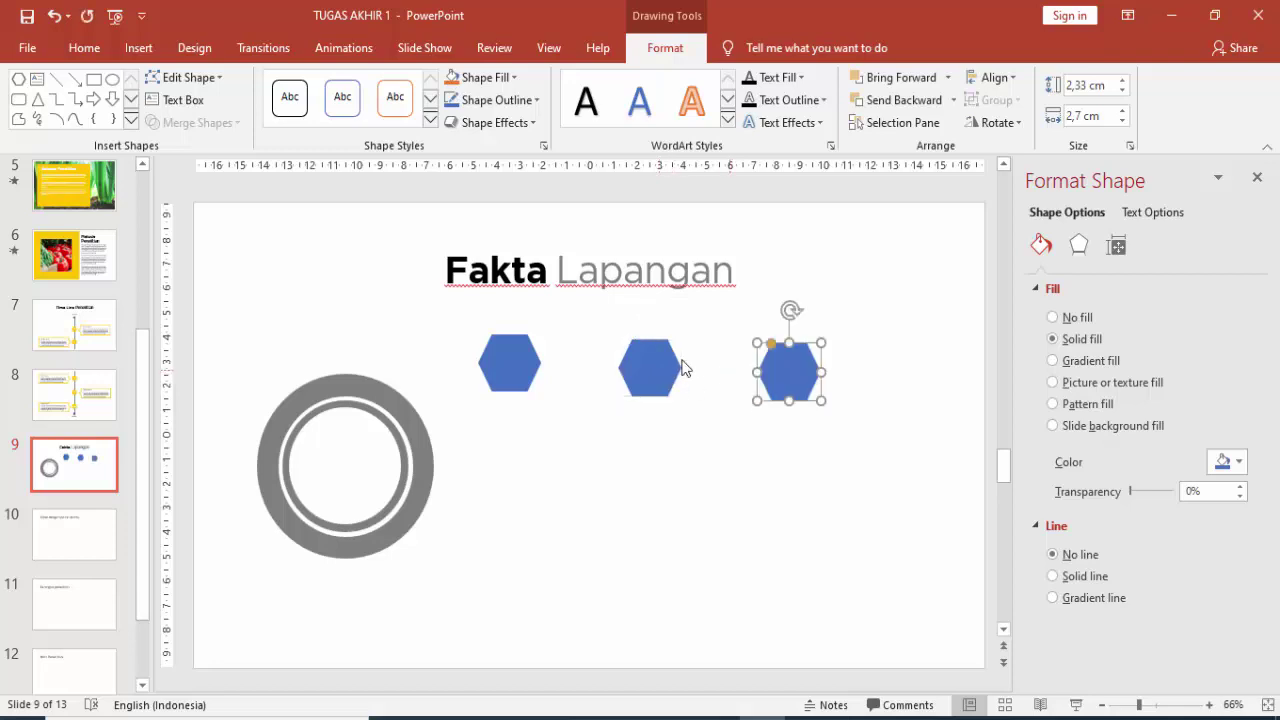
{"action": "left_click_drag", "start_coordinate": [806, 392], "coordinate": [785, 380]}
{"action": "left_click", "coordinate": [608, 346]}
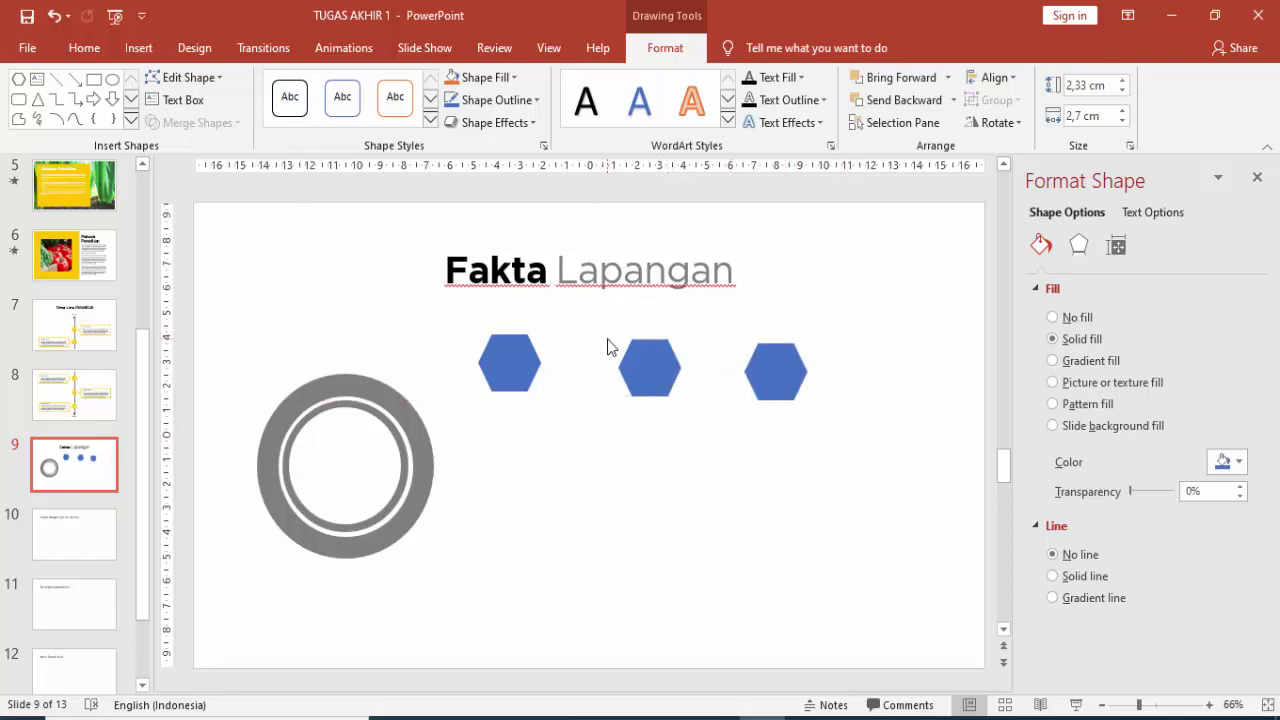
- Draw a wide hexagon spanning the two right-hand hexagons
{"action": "left_click", "coordinate": [141, 15]}
{"action": "left_click", "coordinate": [138, 48]}
{"action": "left_click", "coordinate": [138, 48]}
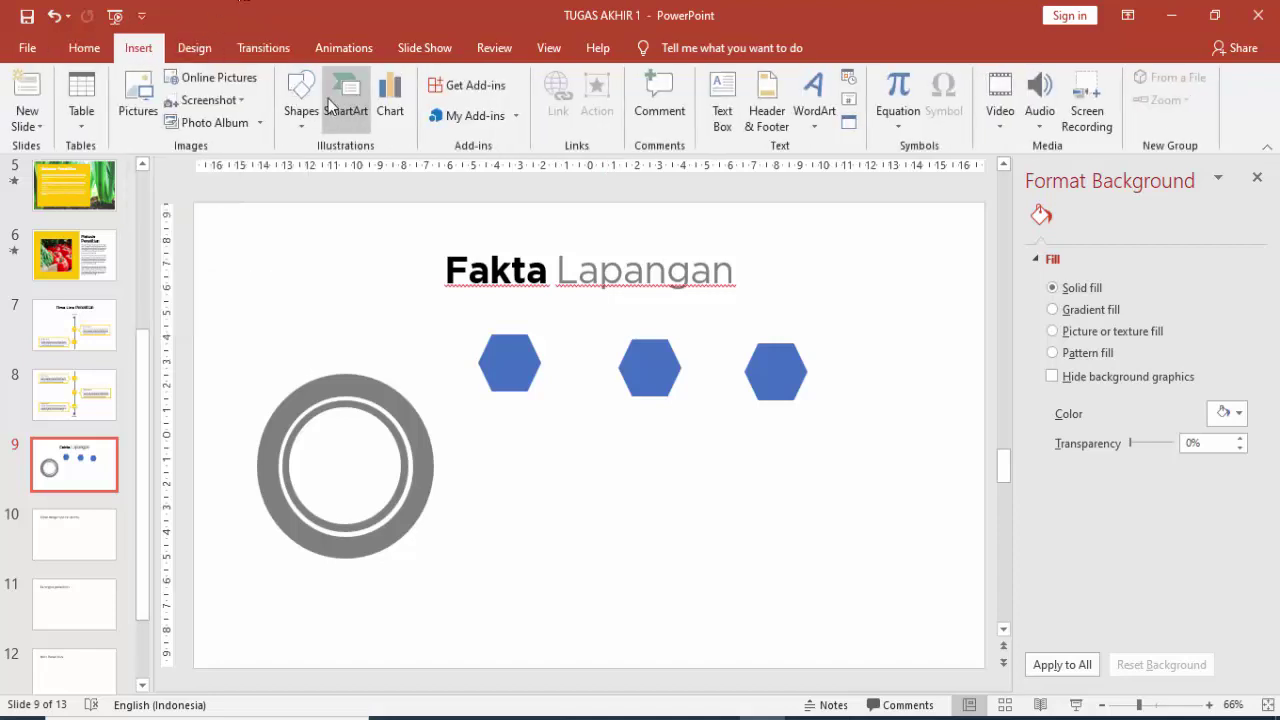
{"action": "left_click", "coordinate": [301, 100]}
{"action": "left_click", "coordinate": [372, 164]}
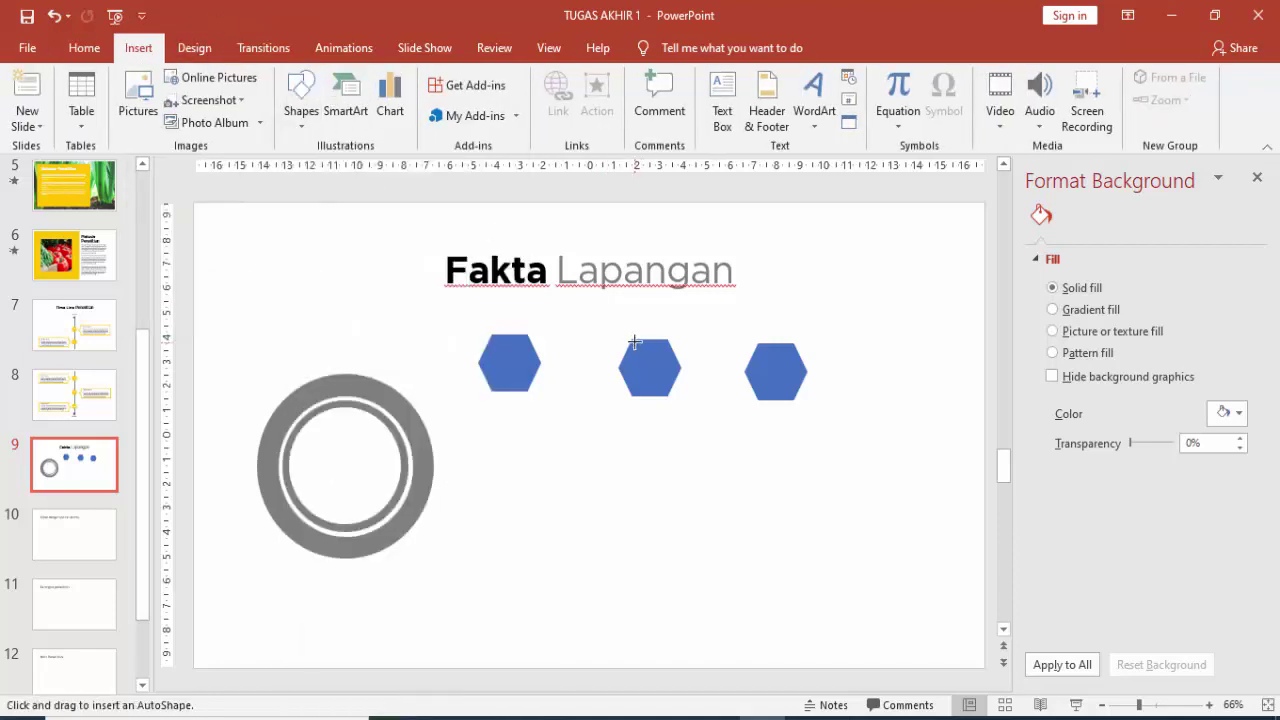
{"action": "left_click_drag", "start_coordinate": [642, 342], "coordinate": [788, 396]}
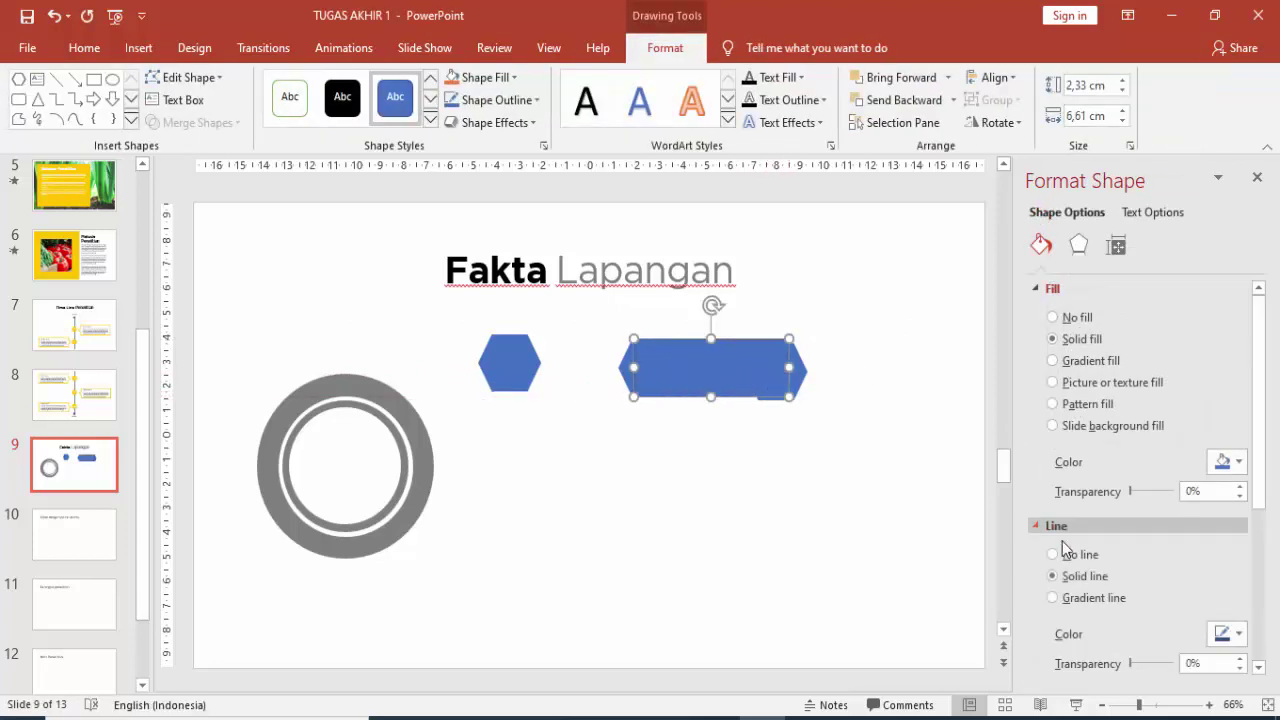
{"action": "left_click", "coordinate": [840, 385]}
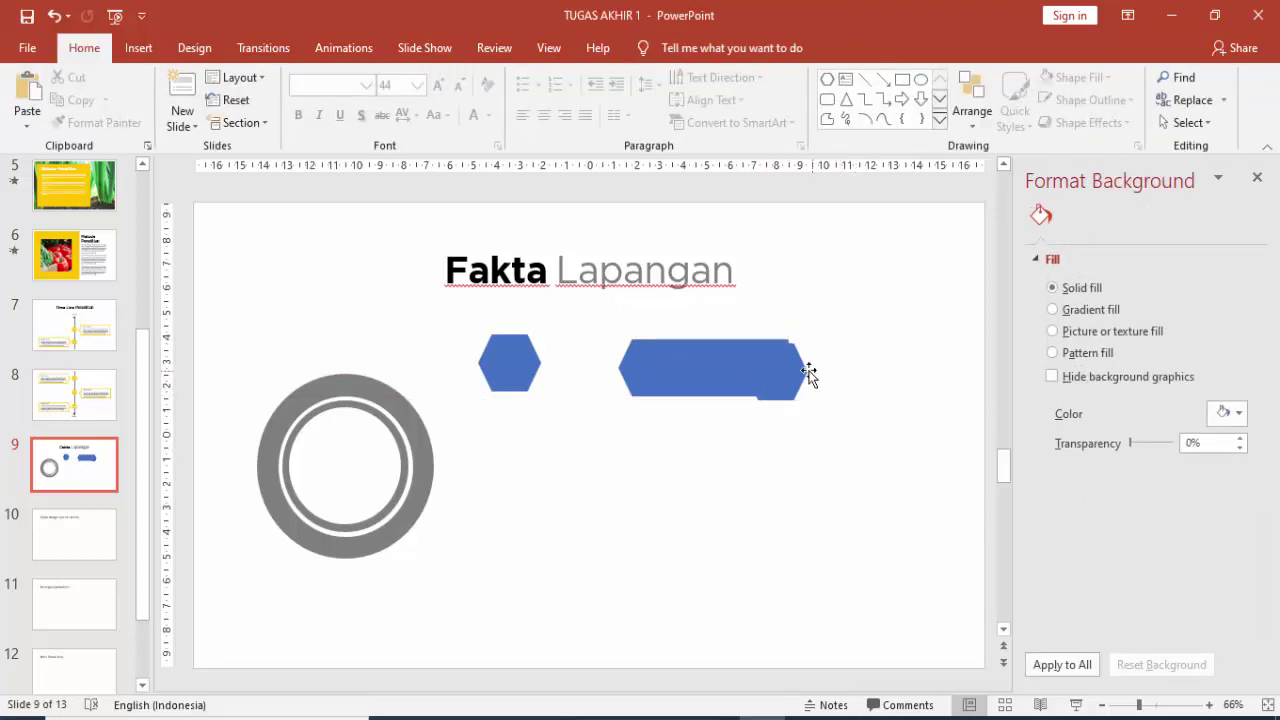
- Align the end hexagon with the wide one and union them into one 8,26 cm banner
{"action": "left_click_drag", "start_coordinate": [808, 373], "coordinate": [803, 362]}
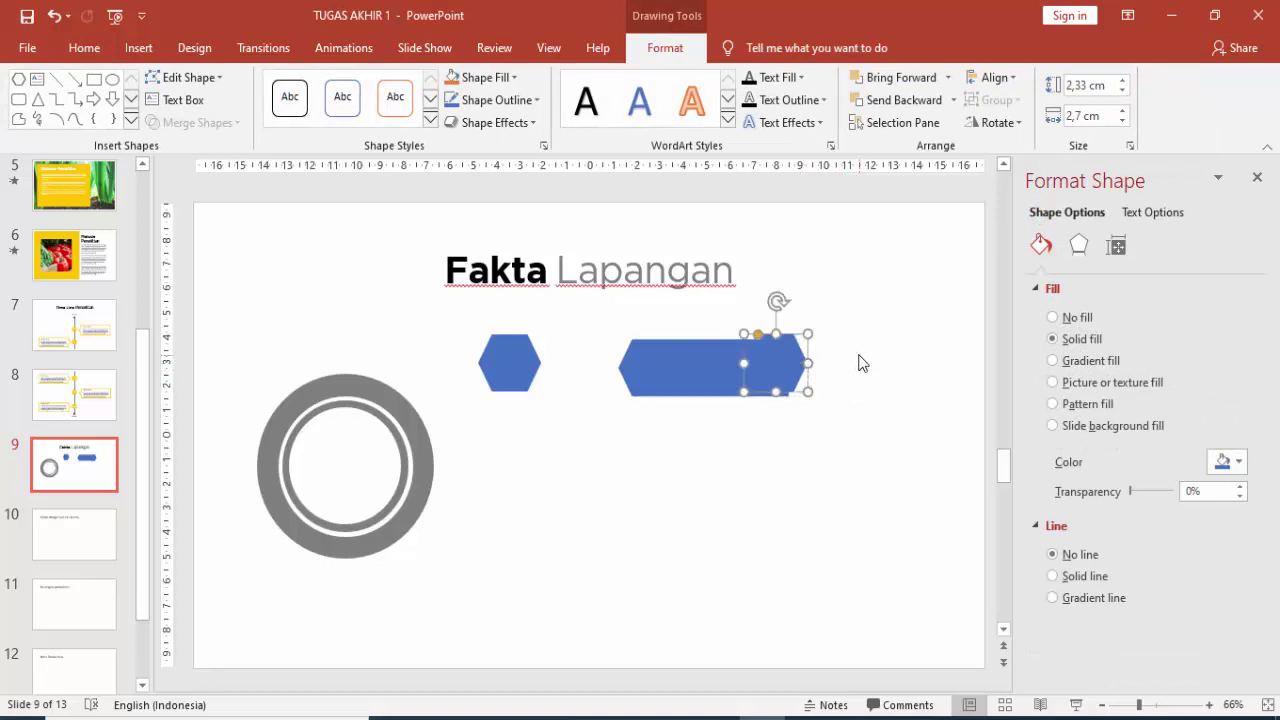
{"action": "scroll", "coordinate": [853, 352], "scroll_direction": "up", "scroll_amount": 3}
{"action": "left_click", "coordinate": [834, 400]}
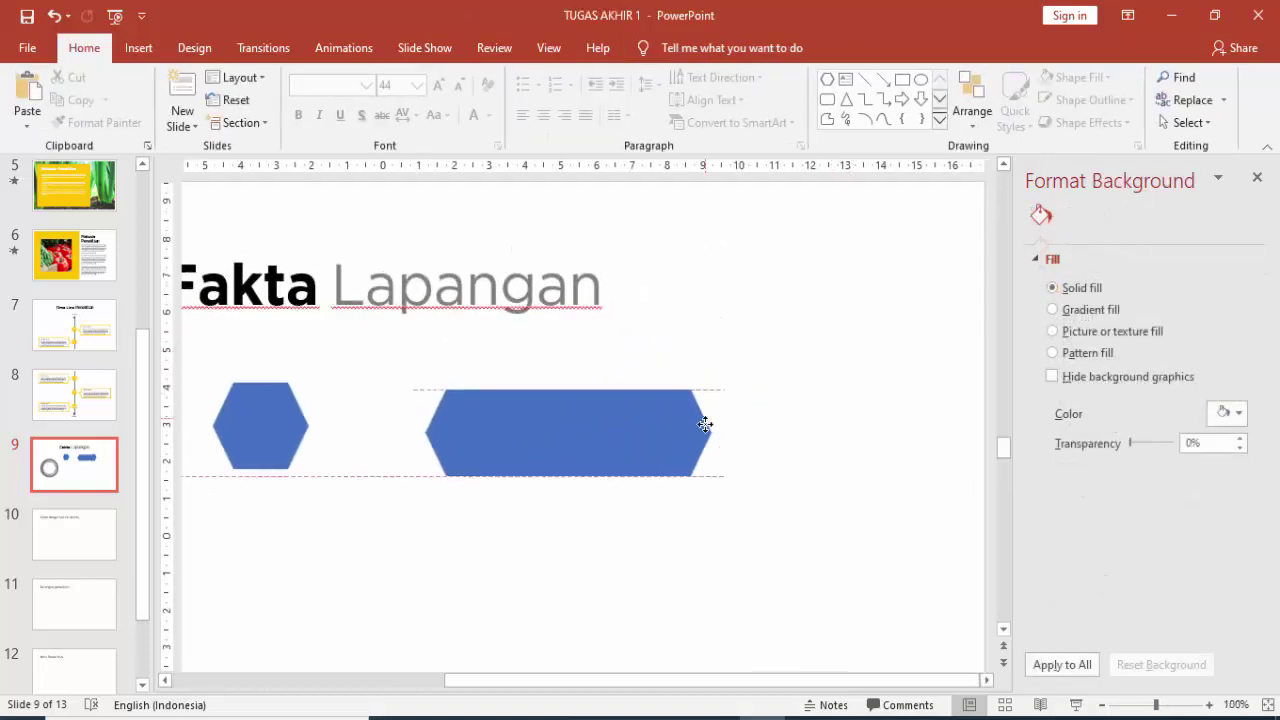
{"action": "left_click_drag", "start_coordinate": [713, 425], "coordinate": [709, 420]}
{"action": "left_click", "coordinate": [797, 394]}
{"action": "left_click_drag", "start_coordinate": [416, 387], "coordinate": [785, 517]}
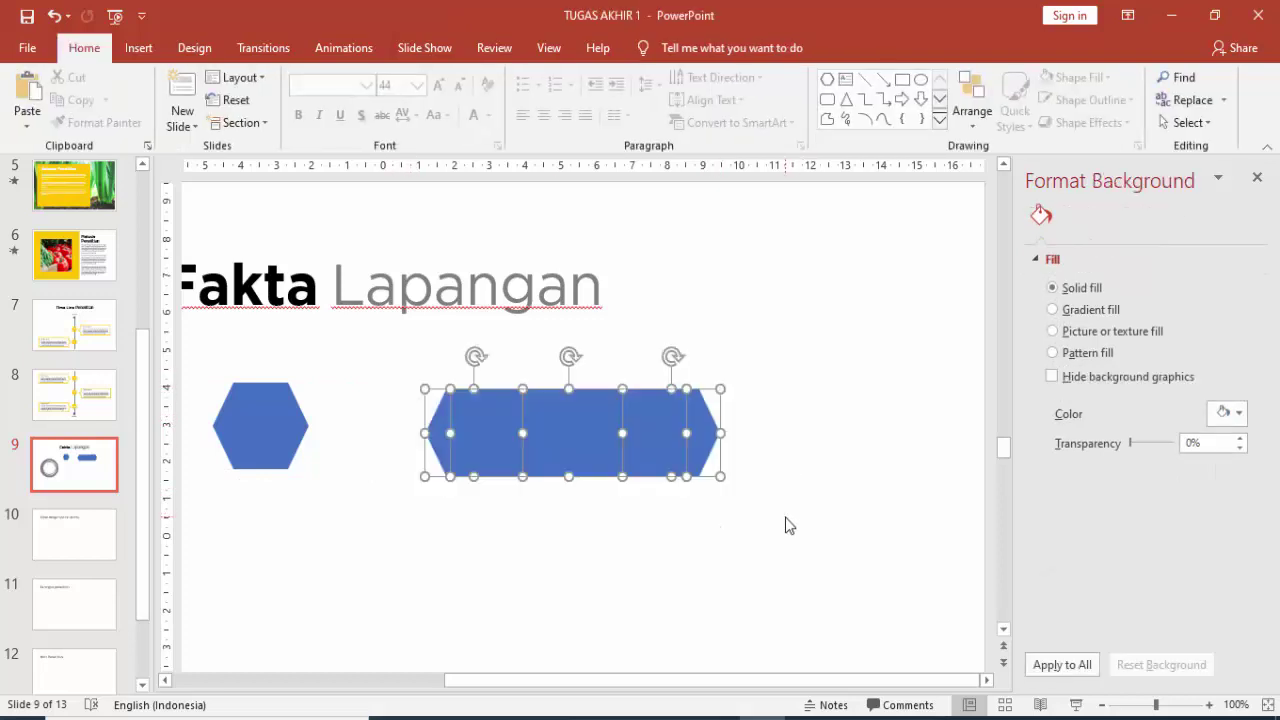
{"action": "left_click", "coordinate": [197, 122]}
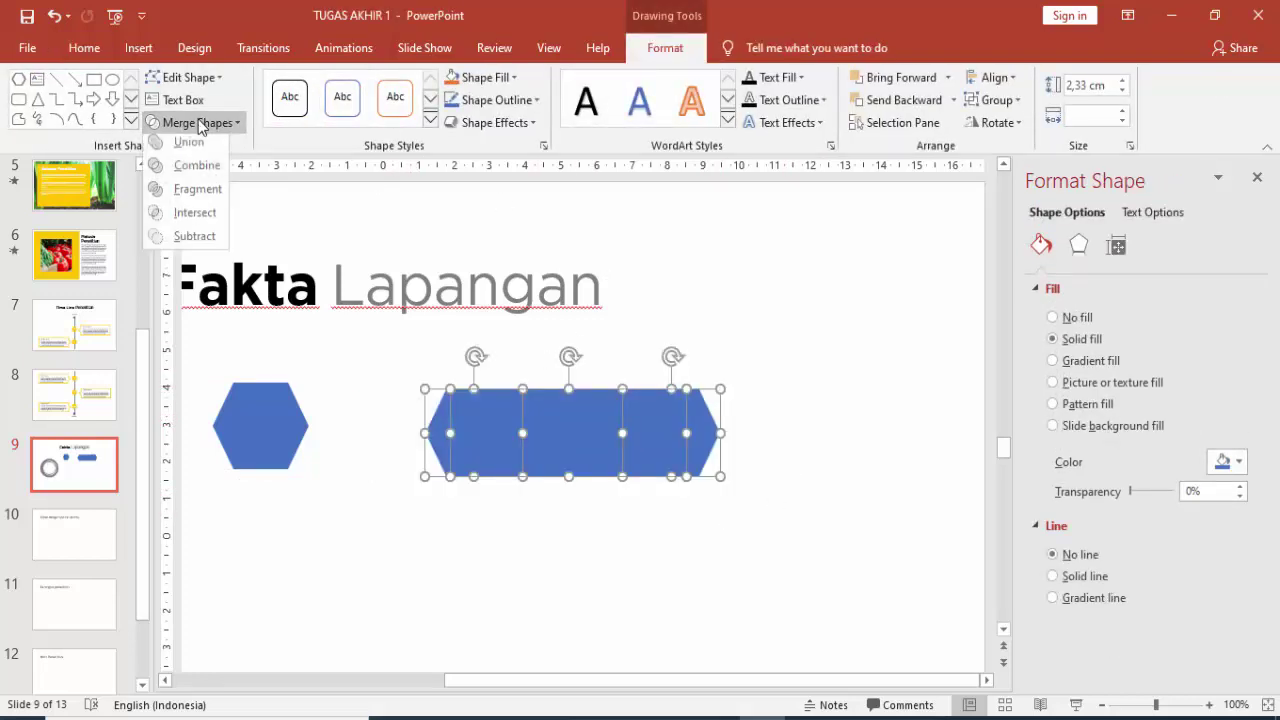
{"action": "left_click", "coordinate": [199, 158]}
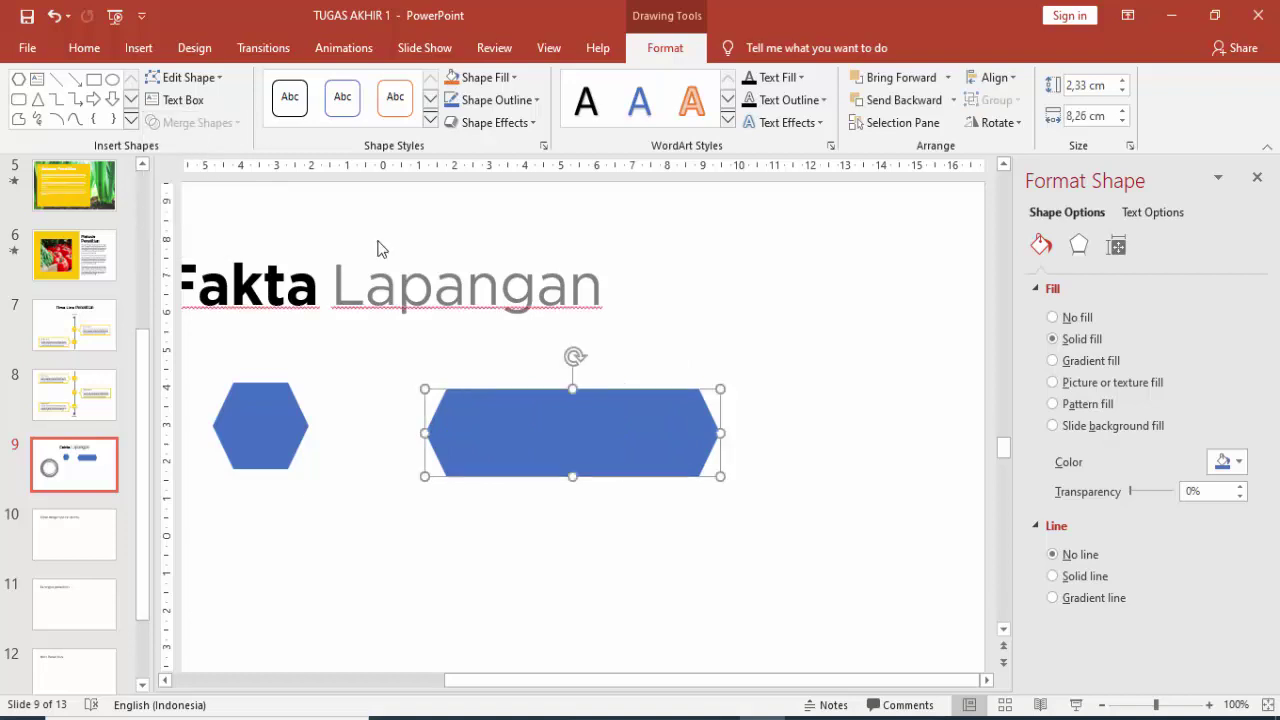
{"action": "scroll", "coordinate": [632, 325], "scroll_direction": "down", "scroll_amount": 3}
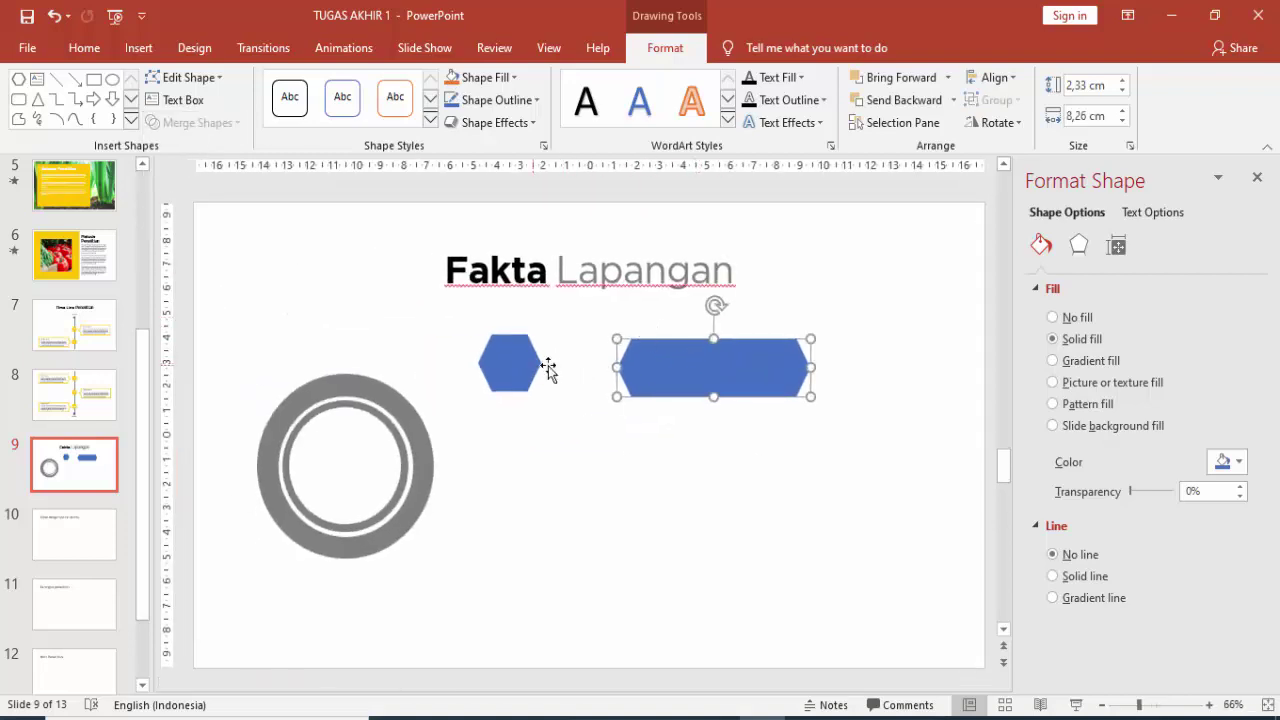
- Reposition the long banner and move the small hexagon below it
{"action": "left_click_drag", "start_coordinate": [677, 371], "coordinate": [582, 371]}
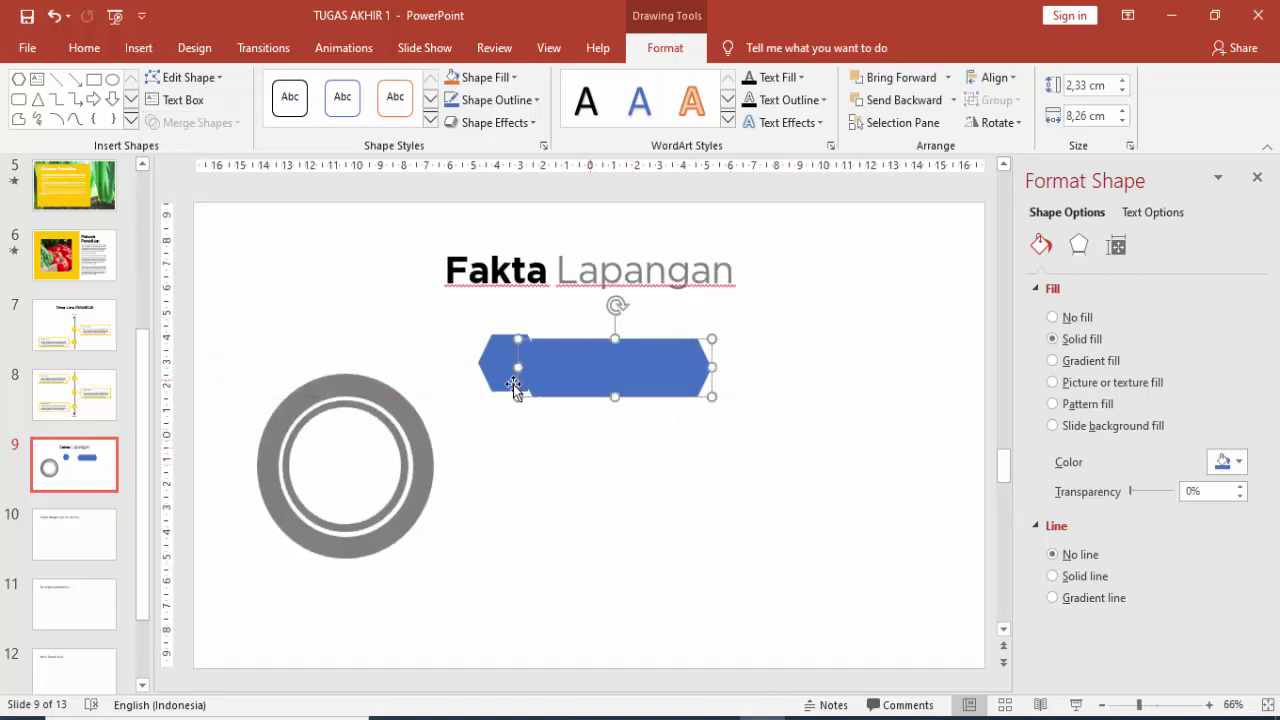
{"action": "left_click", "coordinate": [490, 366]}
{"action": "left_click_drag", "start_coordinate": [470, 363], "coordinate": [436, 350]}
{"action": "left_click_drag", "start_coordinate": [575, 365], "coordinate": [565, 364]}
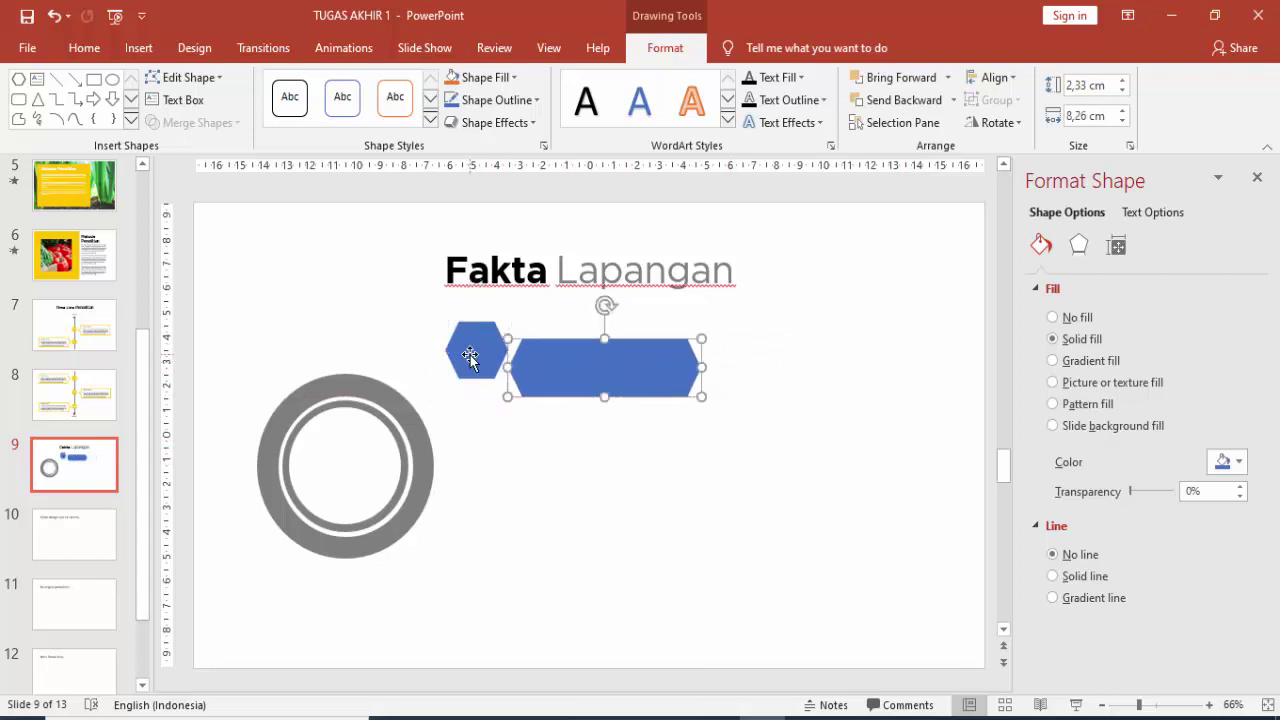
{"action": "left_click_drag", "start_coordinate": [471, 351], "coordinate": [537, 442]}
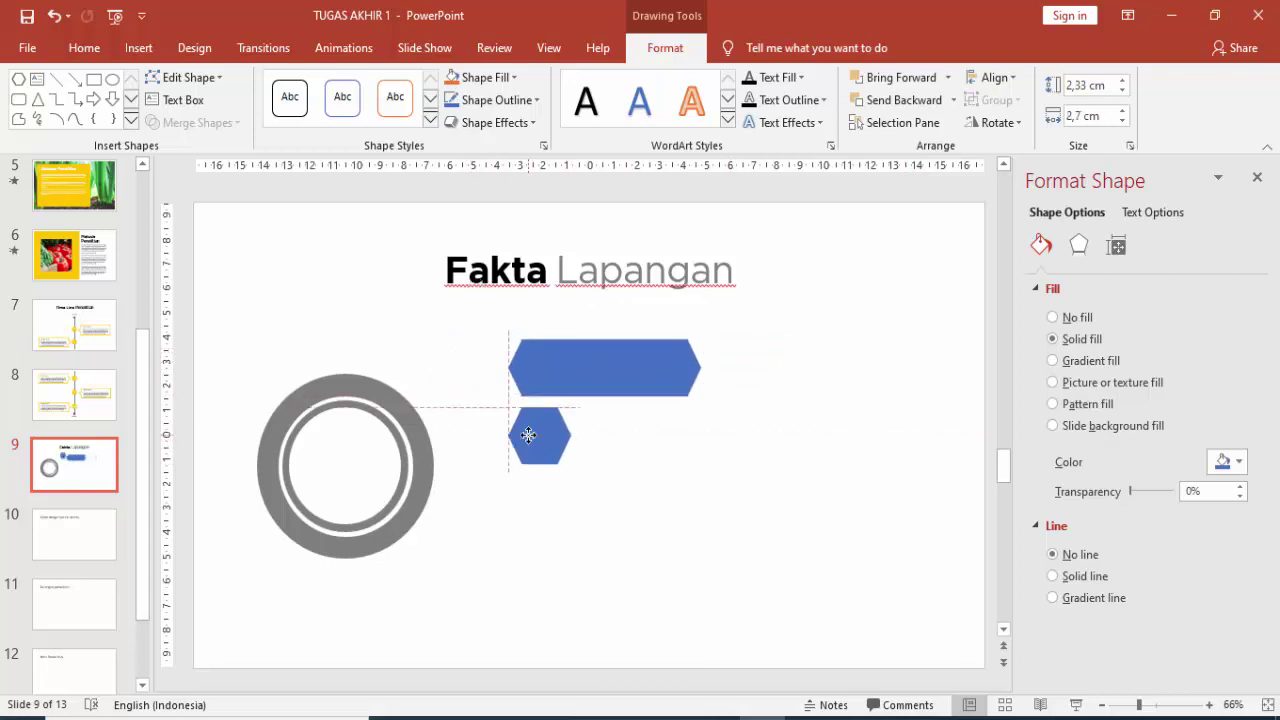
- Fill the long hexagonal banner yellow
{"action": "left_click", "coordinate": [1226, 462]}
{"action": "left_click", "coordinate": [687, 374]}
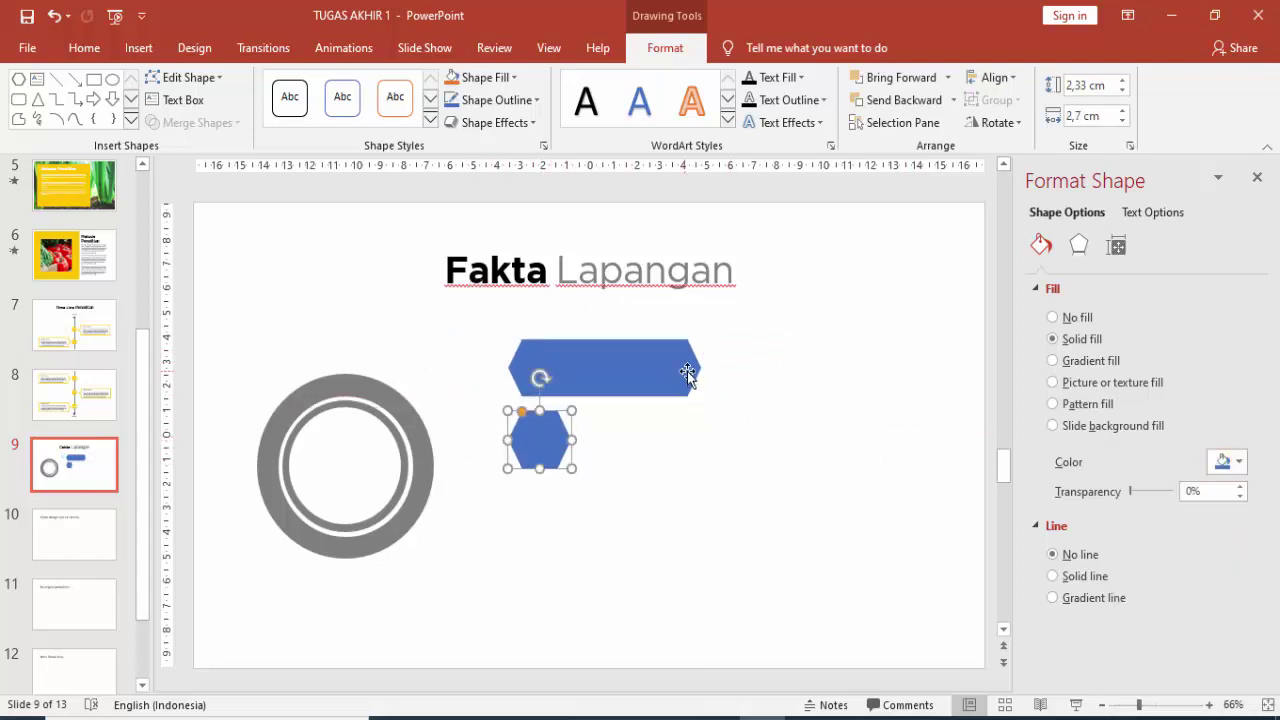
{"action": "left_click", "coordinate": [676, 376]}
{"action": "left_click", "coordinate": [1224, 462]}
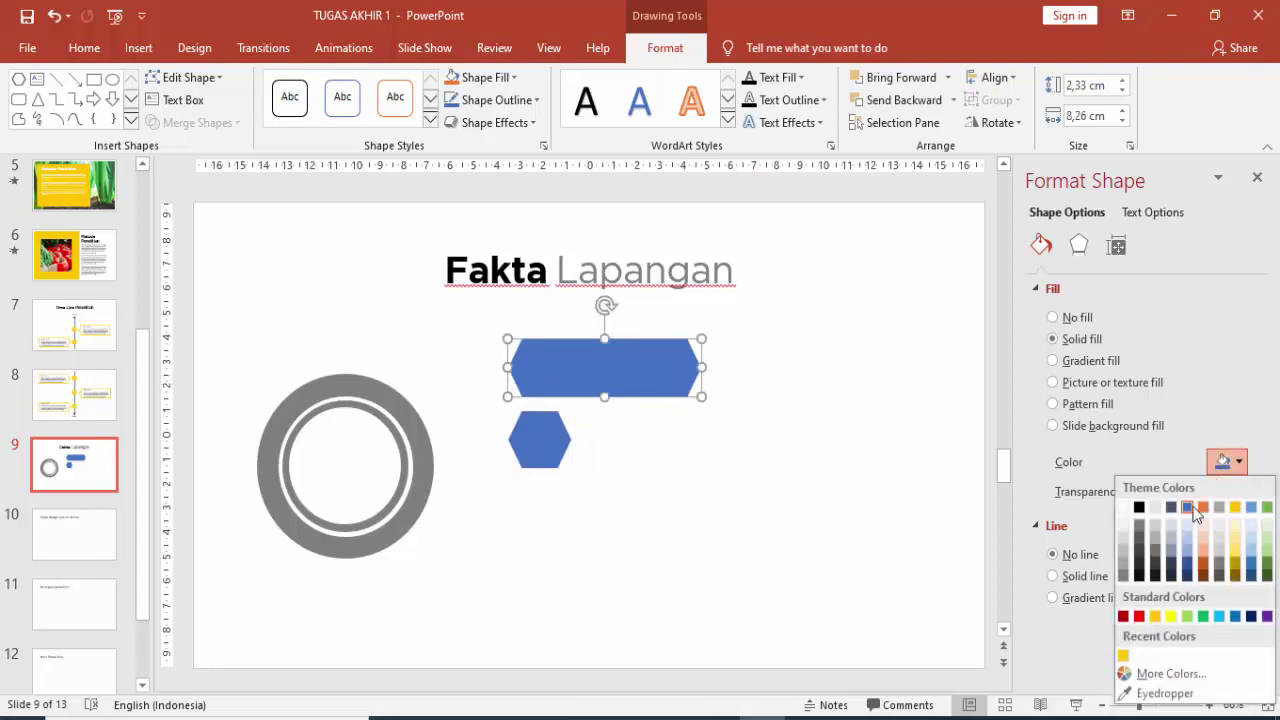
{"action": "left_click", "coordinate": [1123, 656]}
{"action": "left_click", "coordinate": [914, 520]}
- Bring the blue hexagon to front and place it over the banner's left end
{"action": "left_click", "coordinate": [552, 443]}
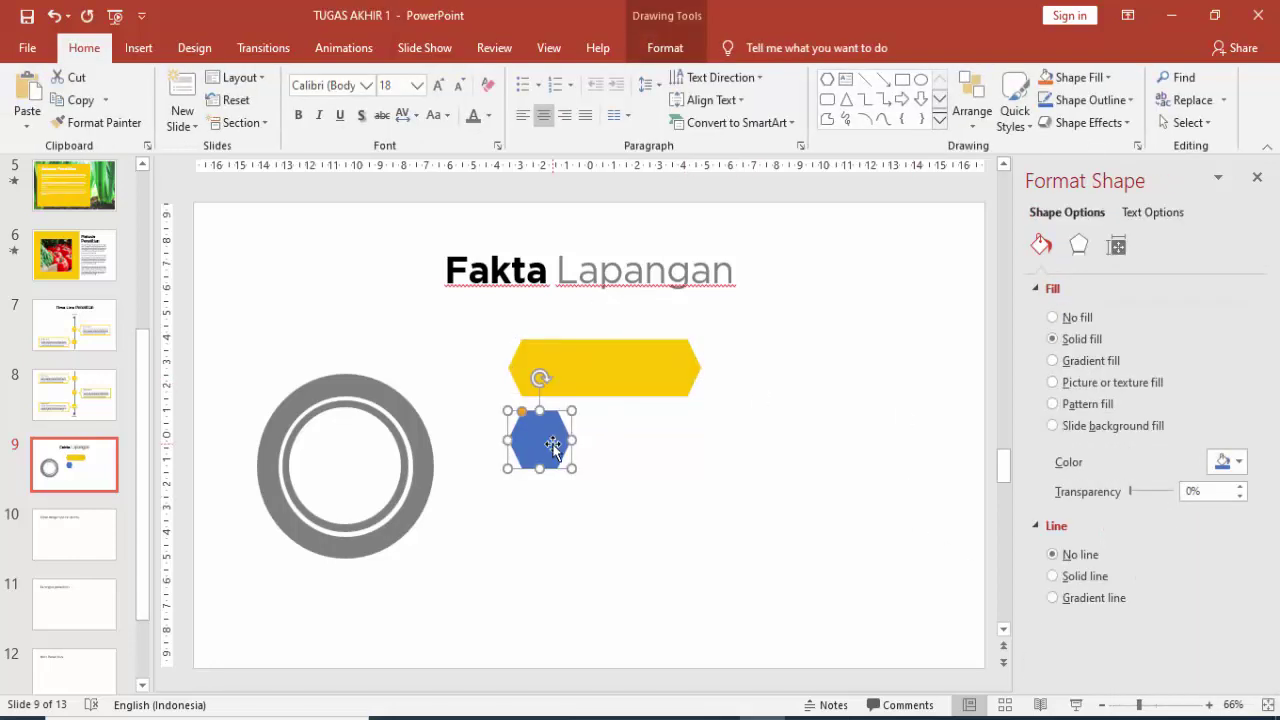
{"action": "right_click", "coordinate": [552, 443]}
{"action": "left_click", "coordinate": [632, 208]}
{"action": "left_click_drag", "start_coordinate": [548, 452], "coordinate": [548, 380]}
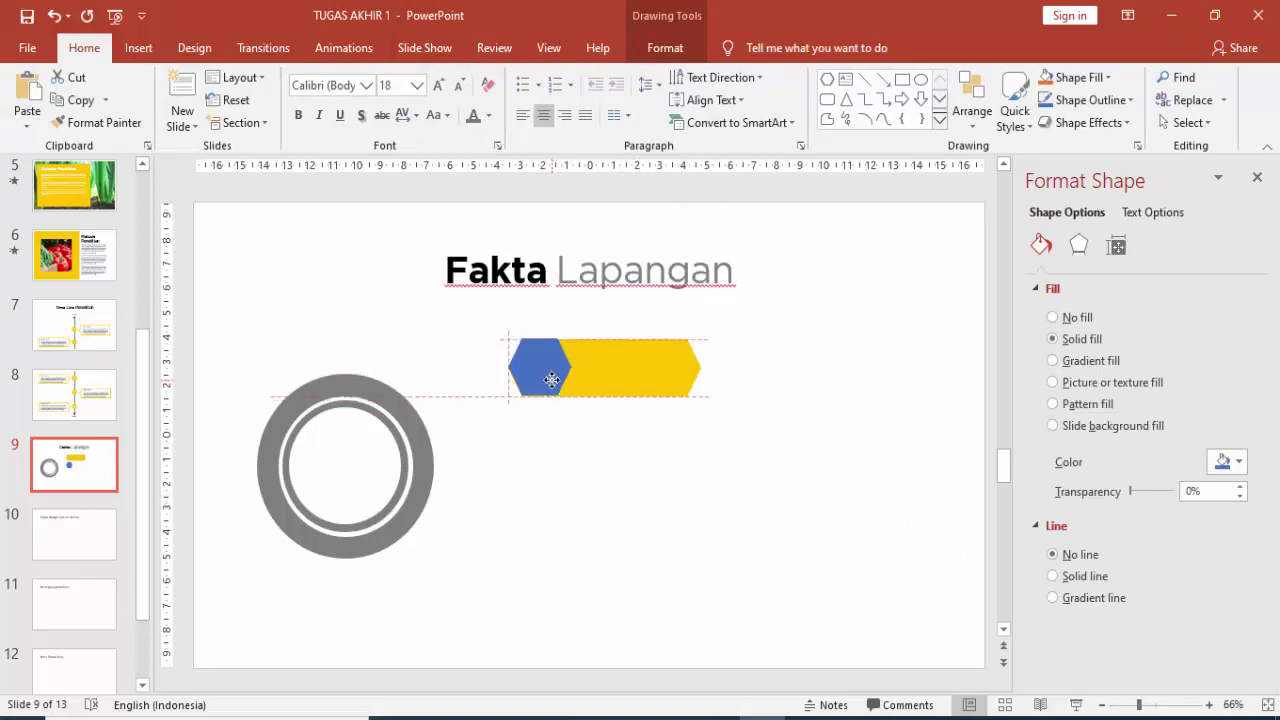
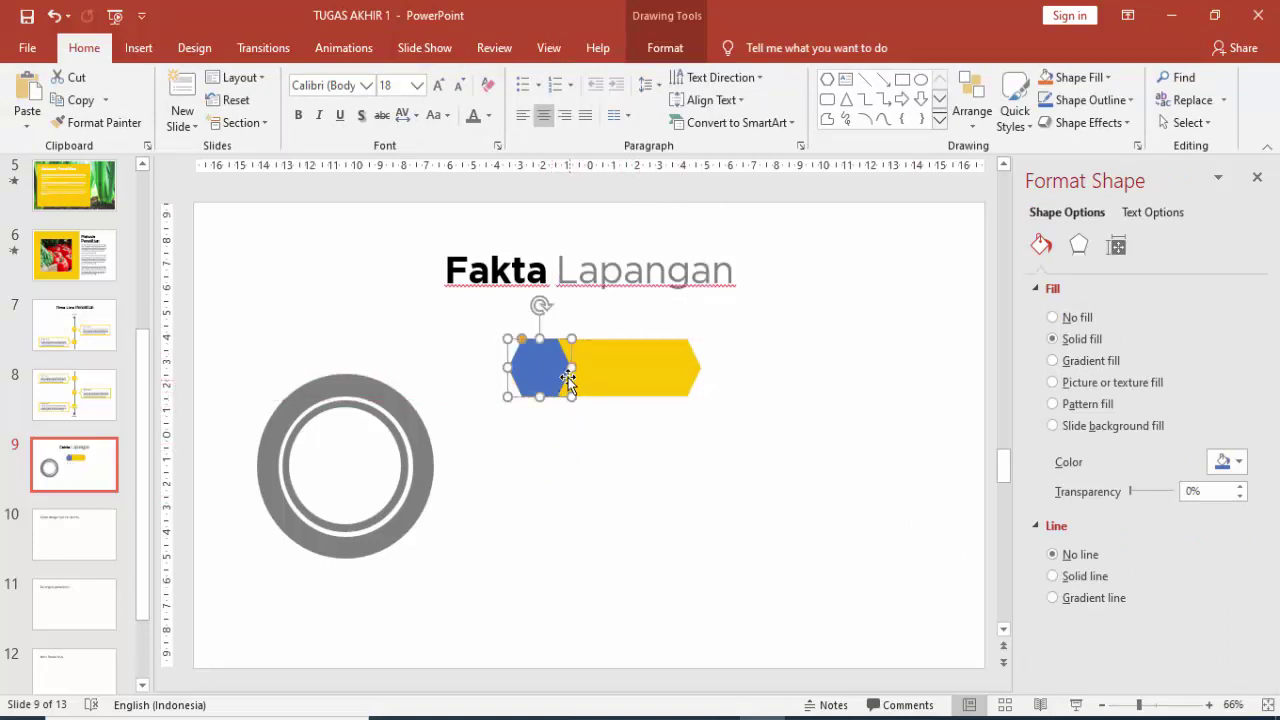
- Fill the small hexagon with a custom dark gold (RGB 192,146,0)
{"action": "left_click", "coordinate": [1225, 462]}
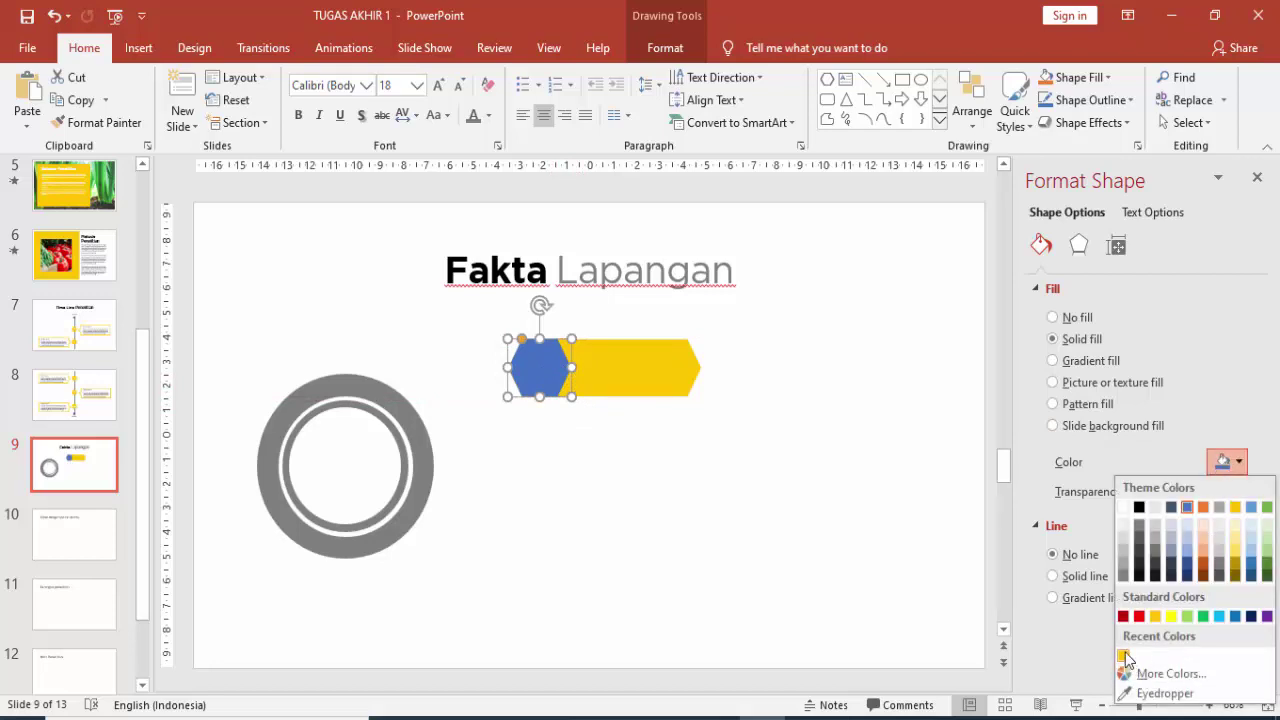
{"action": "left_click", "coordinate": [1124, 656]}
{"action": "left_click", "coordinate": [1228, 462]}
{"action": "left_click", "coordinate": [1124, 667]}
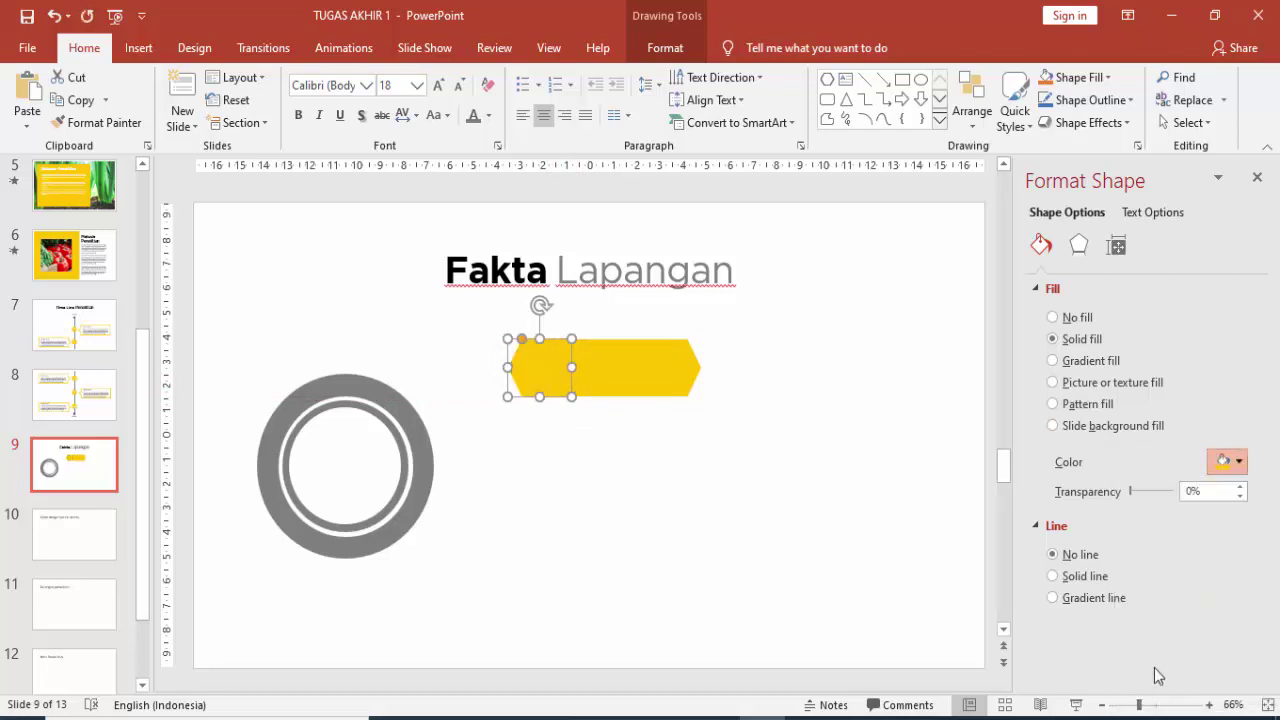
{"action": "left_click_drag", "start_coordinate": [697, 316], "coordinate": [697, 320]}
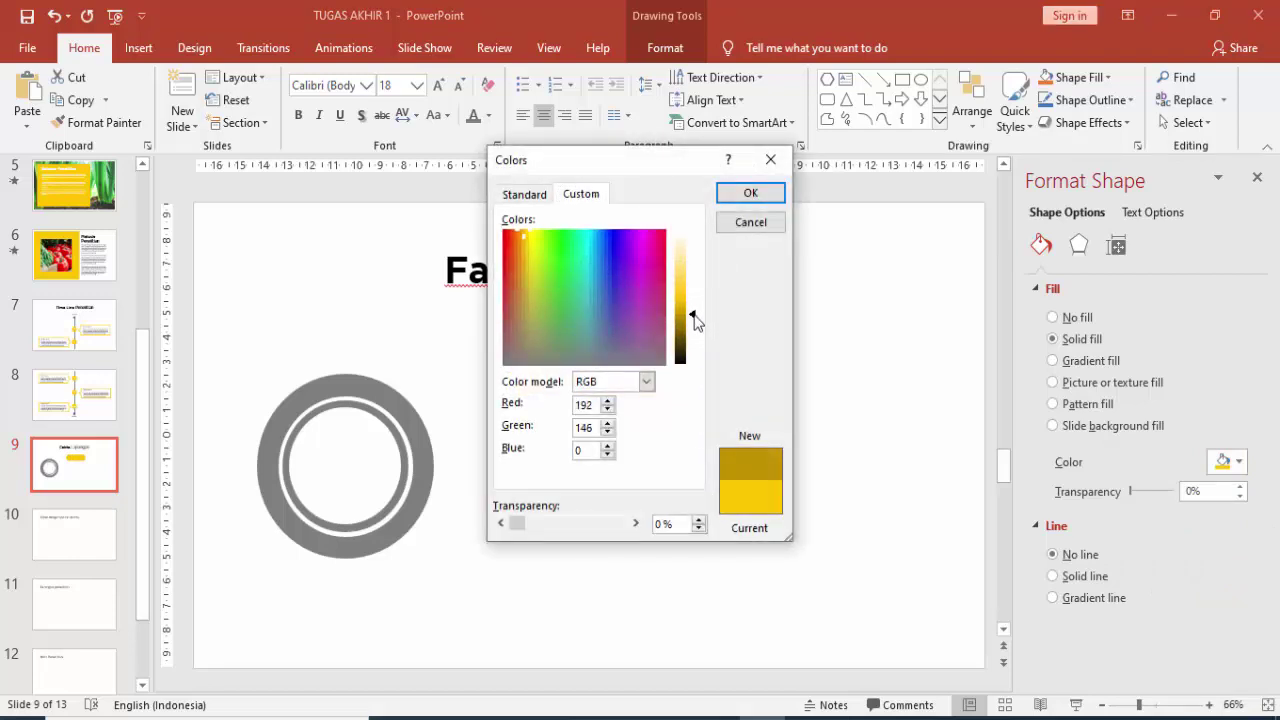
{"action": "left_click", "coordinate": [750, 193]}
{"action": "left_click", "coordinate": [687, 331]}
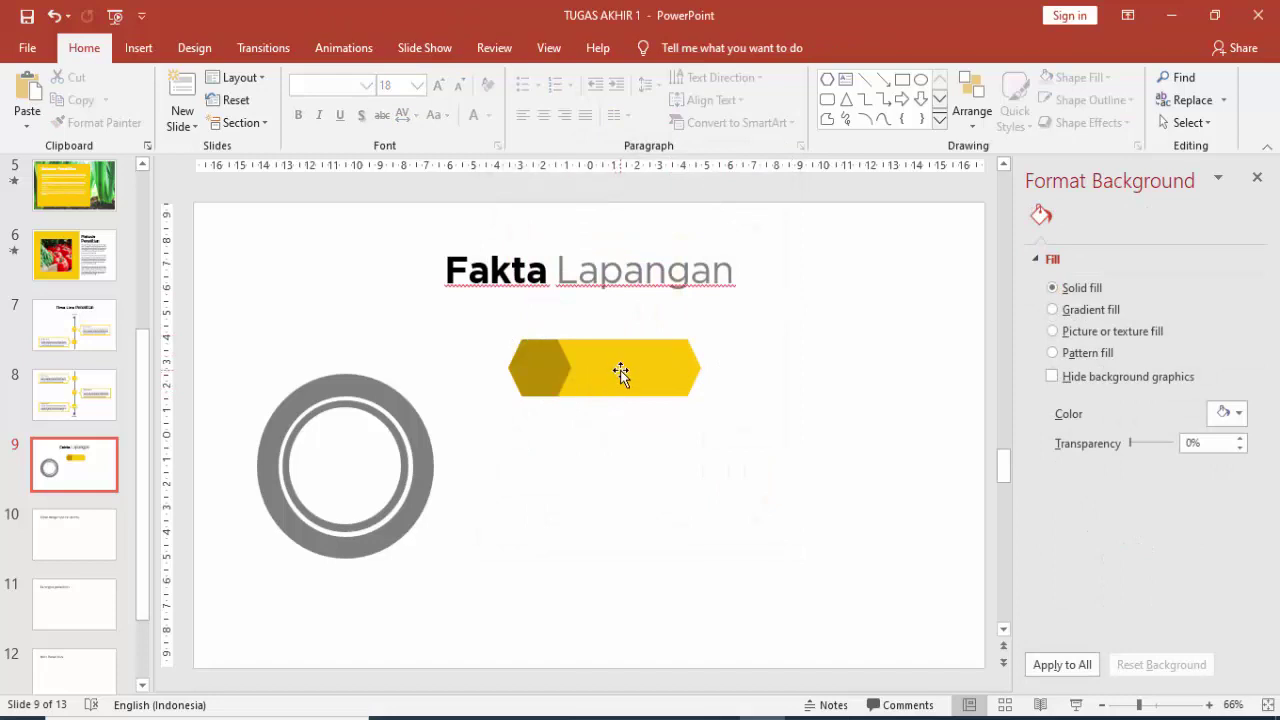
{"action": "left_click", "coordinate": [540, 372]}
{"action": "left_click", "coordinate": [751, 365]}
- Draw a circle over the hexagon with no fill and a white outline
{"action": "left_click", "coordinate": [139, 48]}
{"action": "left_click", "coordinate": [301, 100]}
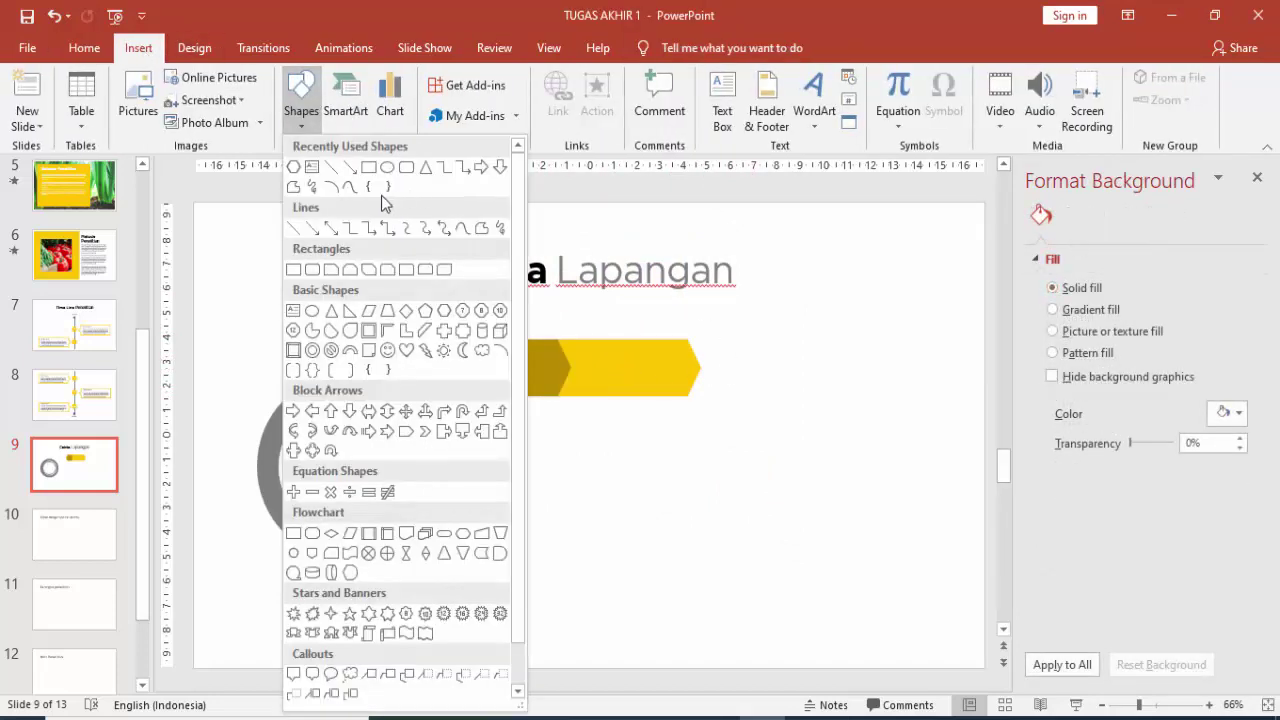
{"action": "left_click", "coordinate": [386, 172]}
{"action": "left_click_drag", "start_coordinate": [522, 351], "coordinate": [566, 394]}
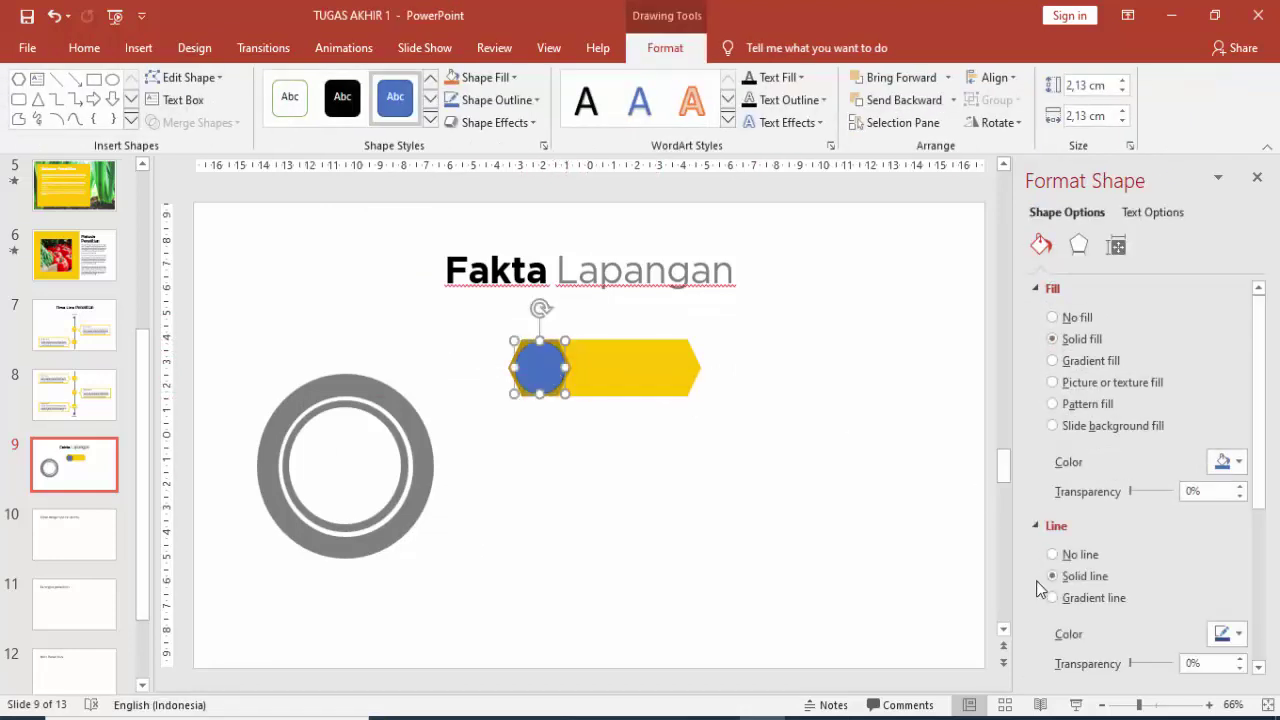
{"action": "left_click", "coordinate": [1074, 318]}
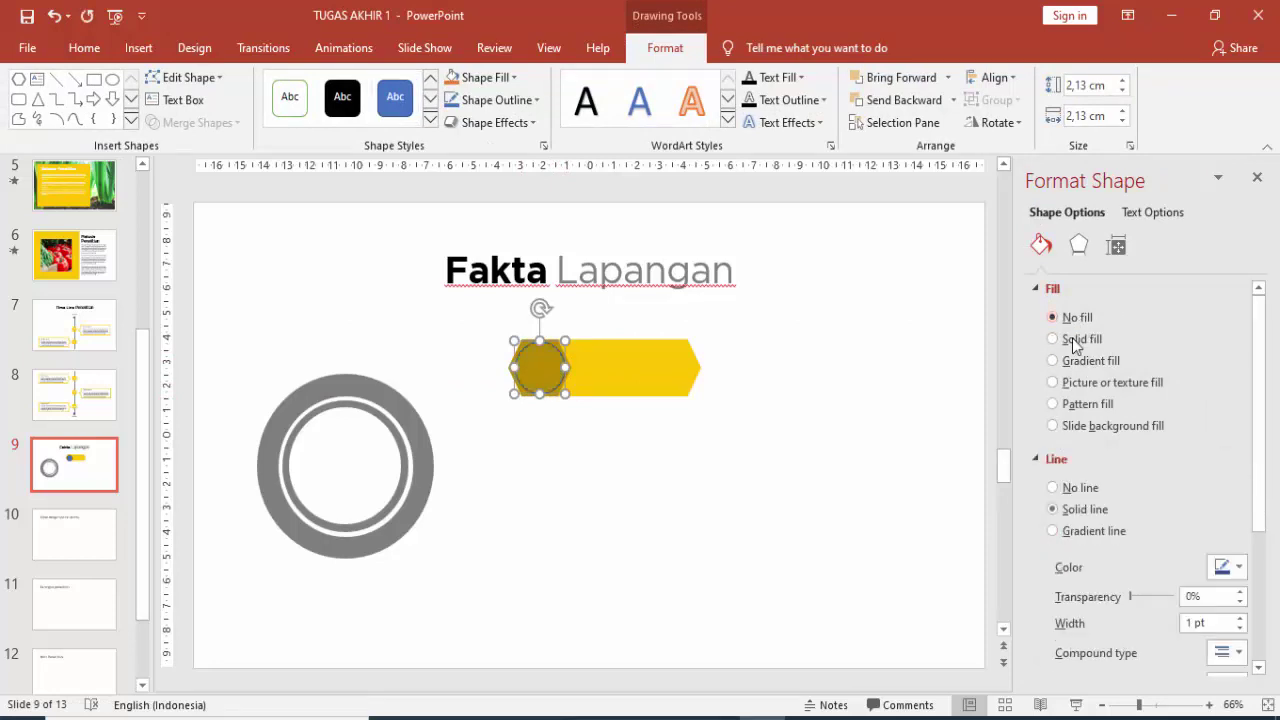
{"action": "left_click", "coordinate": [1224, 568]}
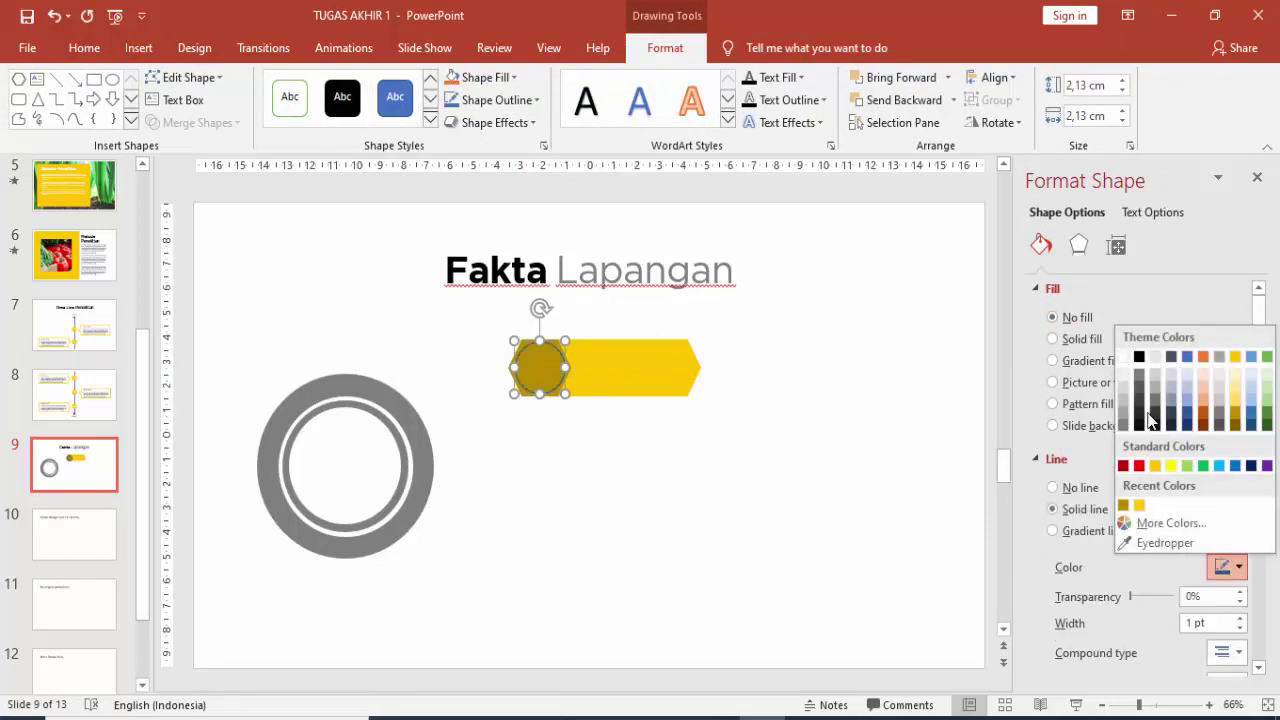
{"action": "left_click", "coordinate": [1124, 370]}
{"action": "left_click", "coordinate": [697, 432]}
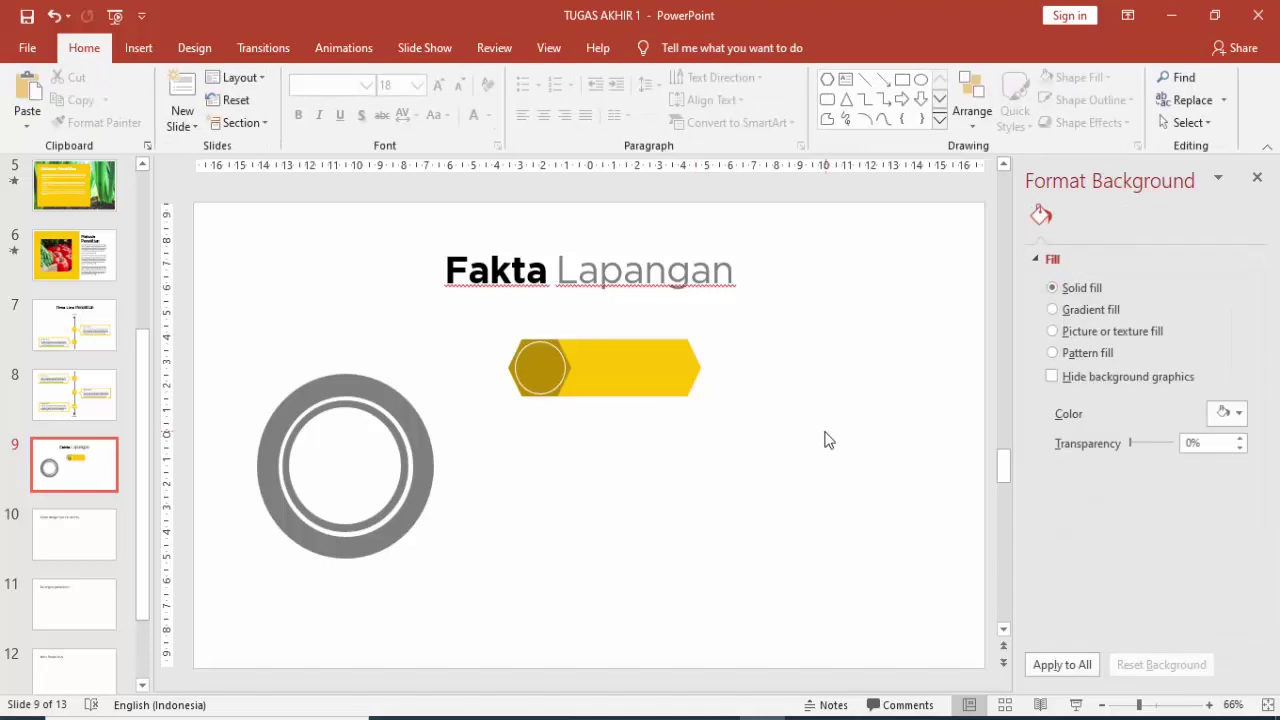
- Copy the bar, hexagon and circle below, then duplicate twice for four evenly spaced rows
{"action": "left_click", "coordinate": [494, 326]}
{"action": "left_click", "coordinate": [531, 433]}
{"action": "left_click_drag", "start_coordinate": [474, 420], "coordinate": [714, 324]}
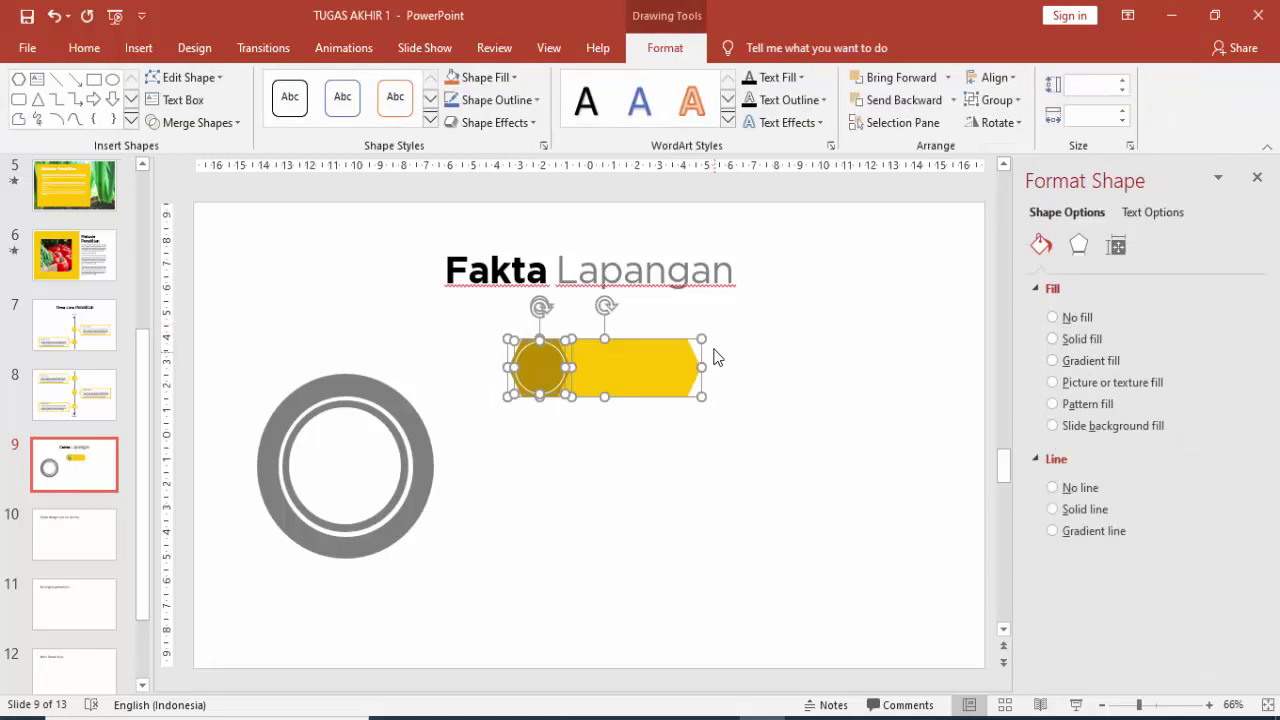
{"action": "left_click_drag", "start_coordinate": [651, 373], "coordinate": [641, 454]}
{"action": "key", "text": "ctrl+d"}
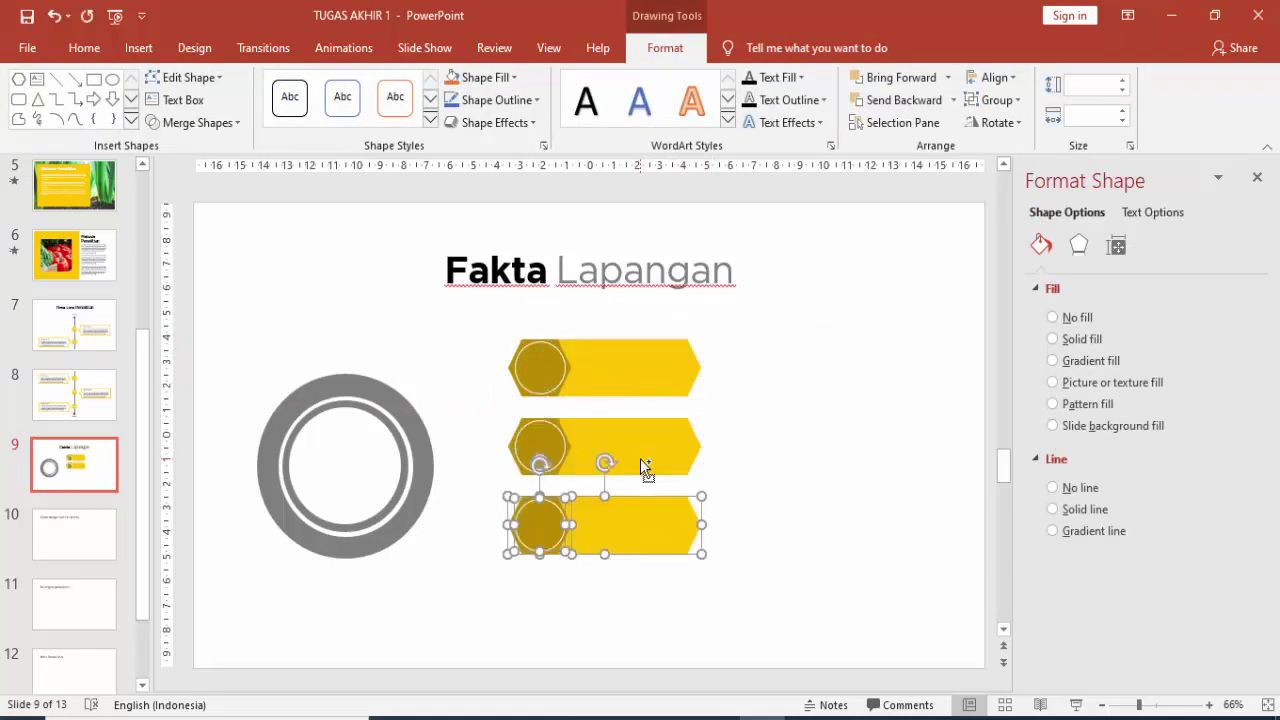
{"action": "key", "text": "ctrl+d"}
{"action": "left_click", "coordinate": [741, 466]}
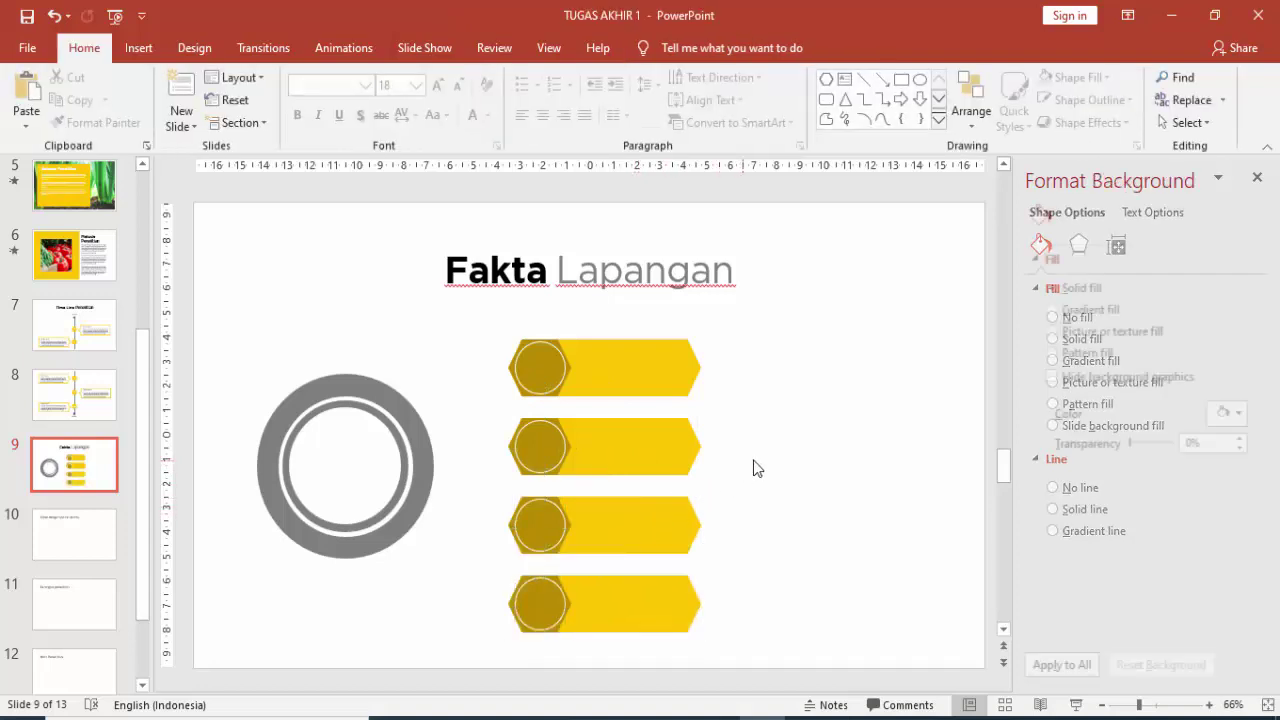
- Colour the second-row bar black and its circle dark grey
{"action": "left_click", "coordinate": [628, 447]}
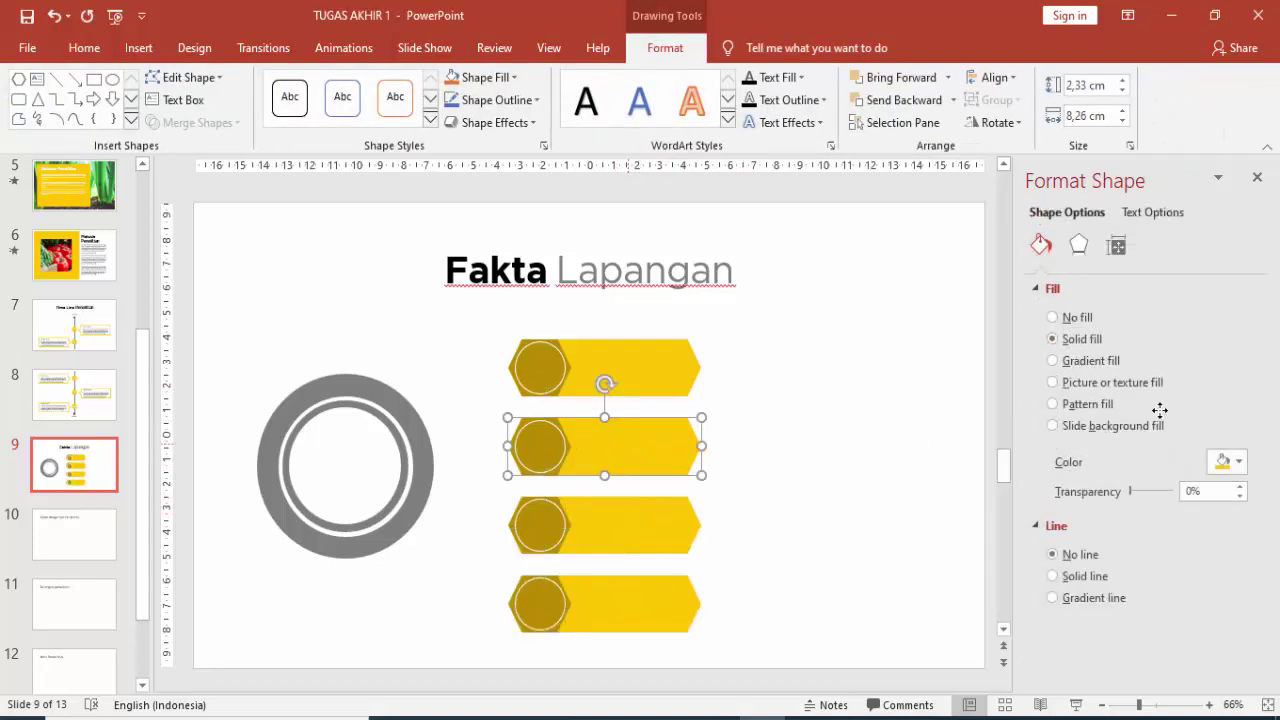
{"action": "left_click", "coordinate": [1228, 461]}
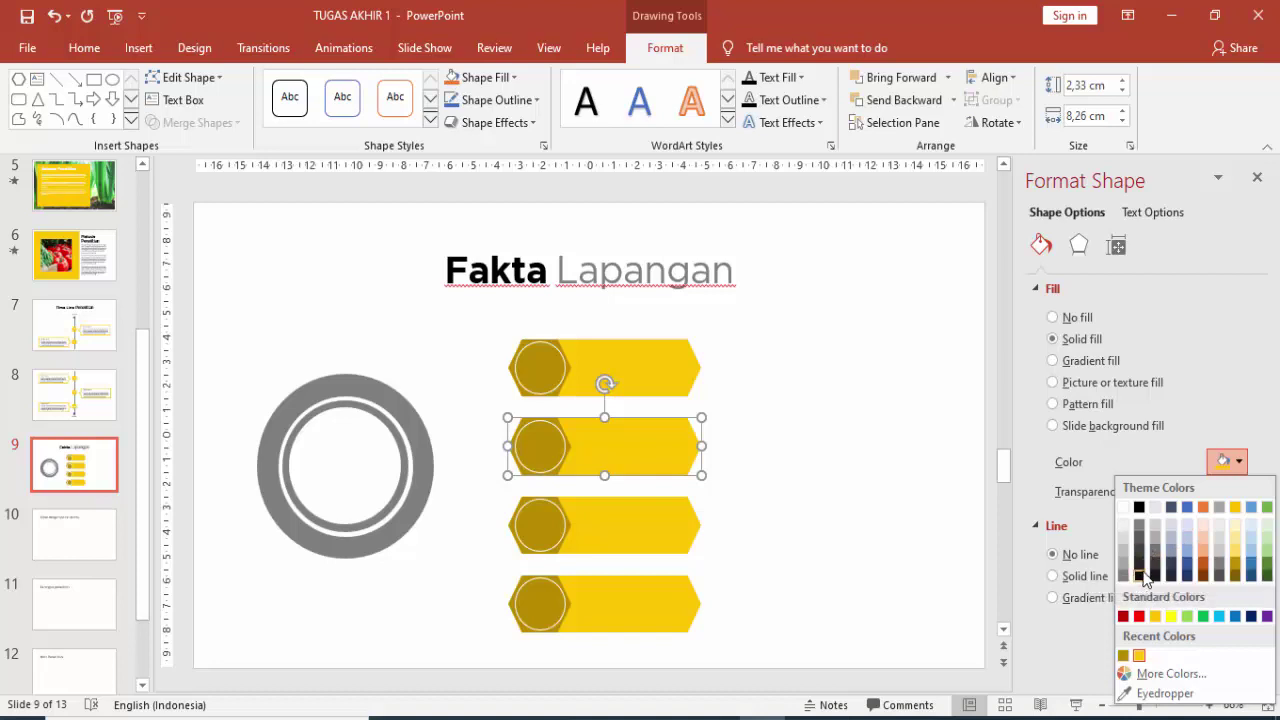
{"action": "left_click", "coordinate": [1139, 578]}
{"action": "left_click", "coordinate": [934, 455]}
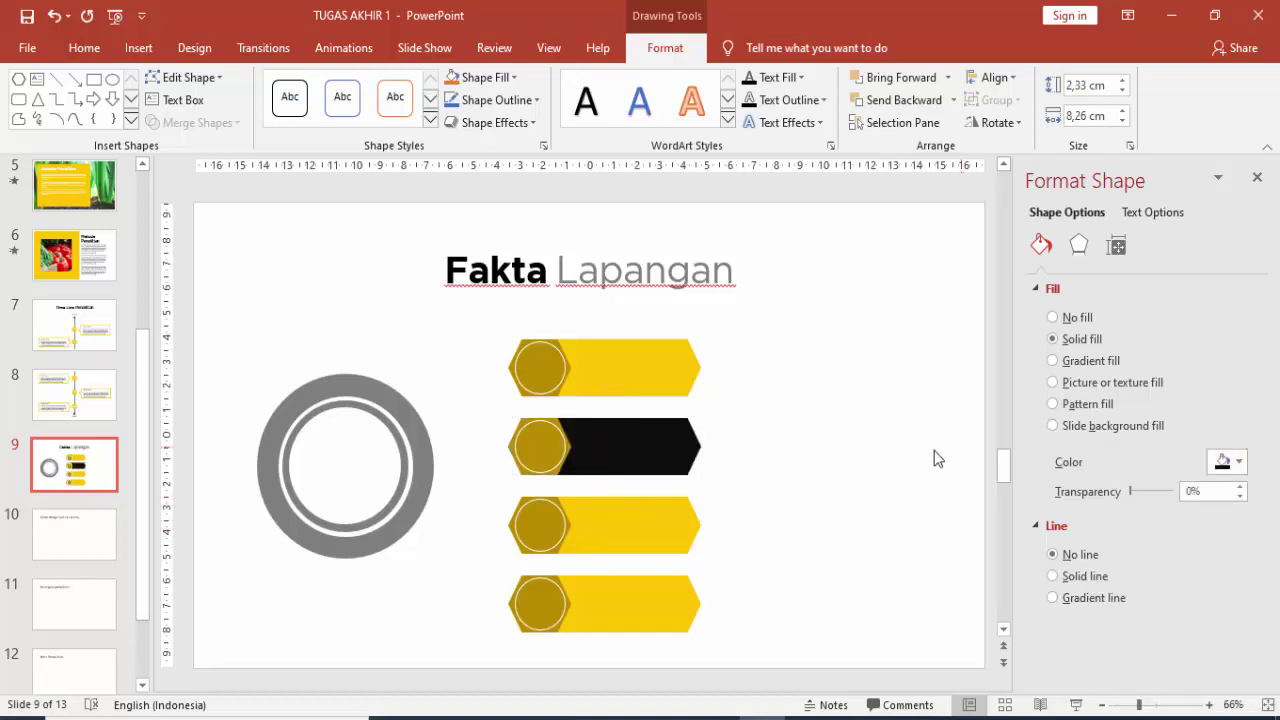
{"action": "left_click", "coordinate": [557, 425]}
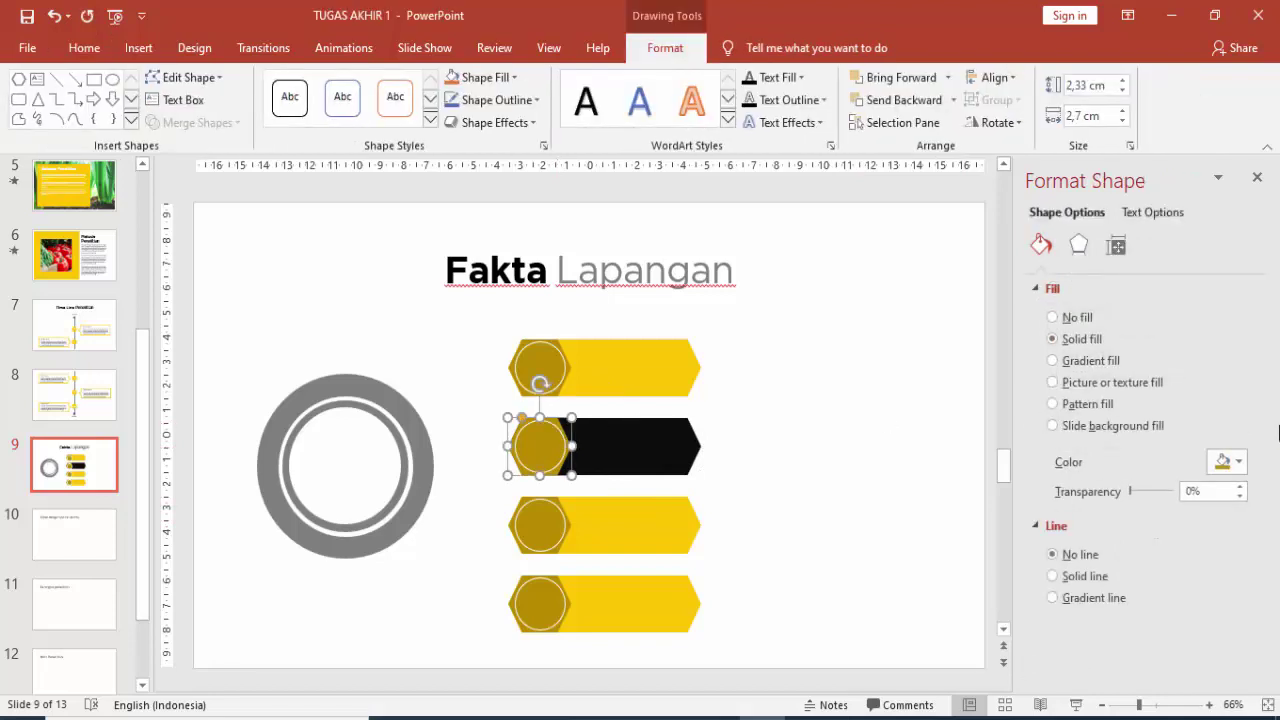
{"action": "left_click", "coordinate": [1230, 462]}
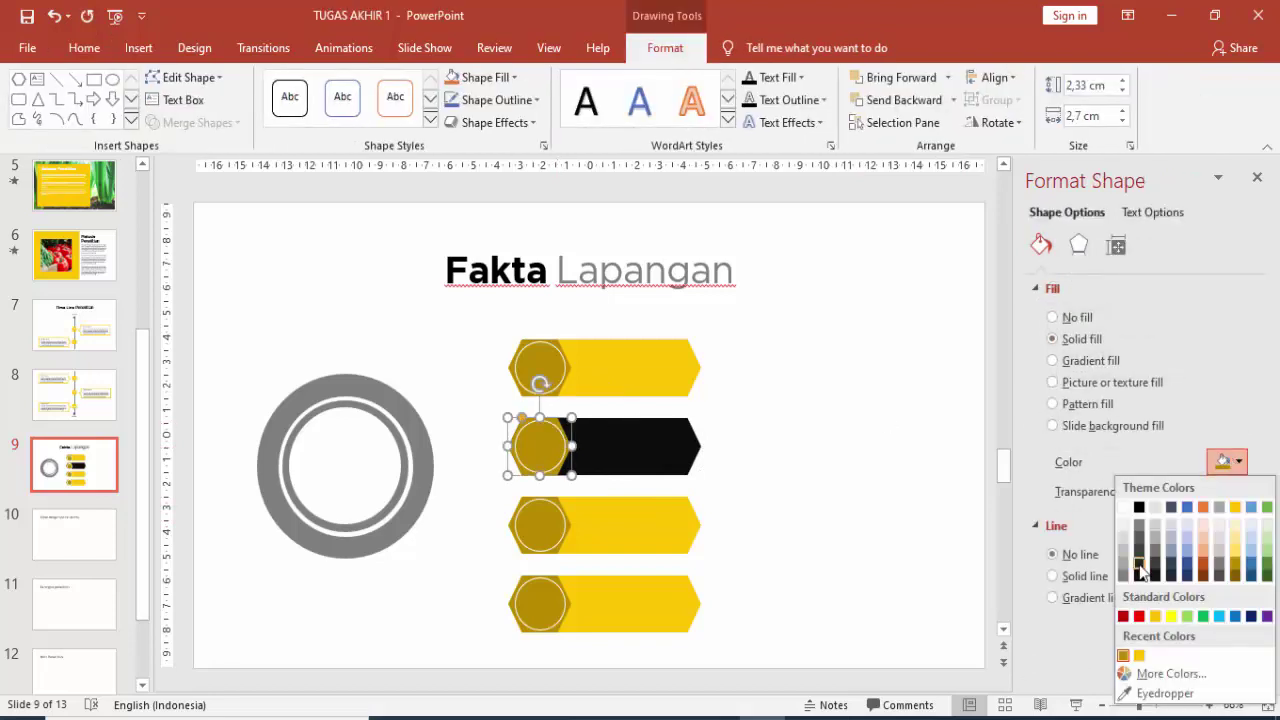
{"action": "left_click", "coordinate": [1139, 568]}
{"action": "left_click", "coordinate": [836, 505]}
- Colour the third-row bar medium grey and its circle light grey
{"action": "left_click", "coordinate": [540, 527]}
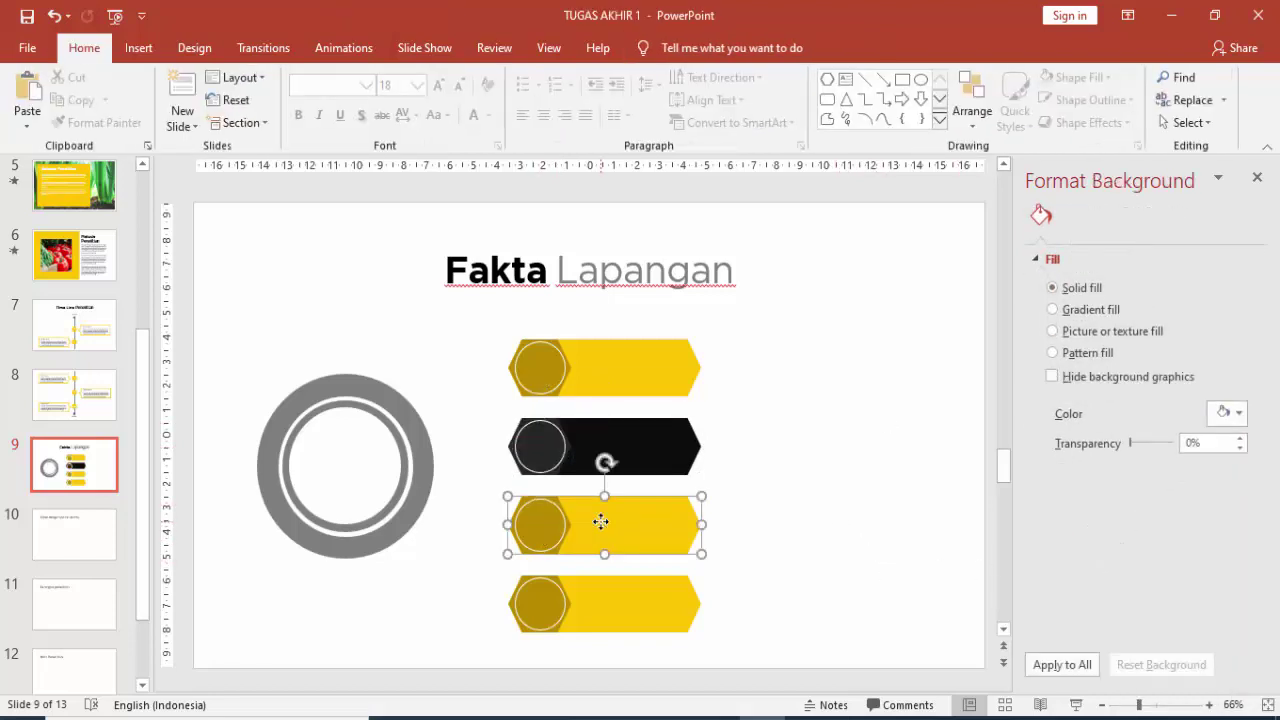
{"action": "left_click", "coordinate": [1221, 463]}
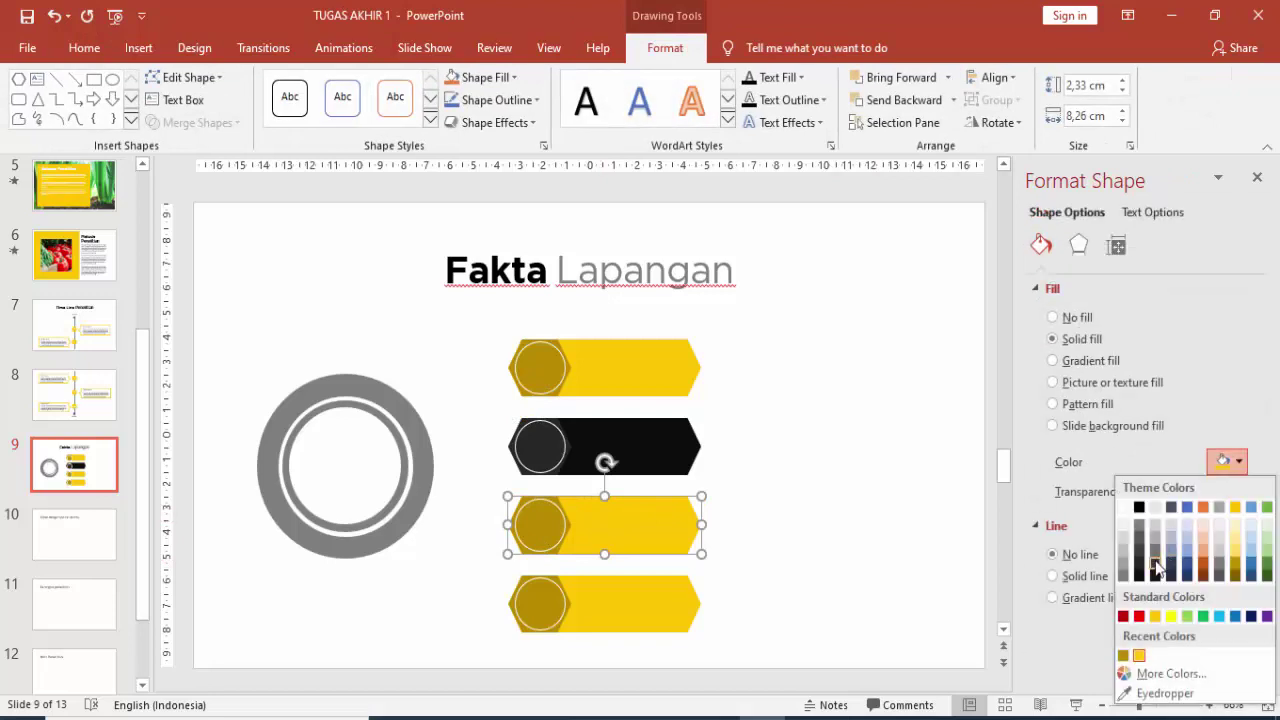
{"action": "left_click", "coordinate": [1155, 570]}
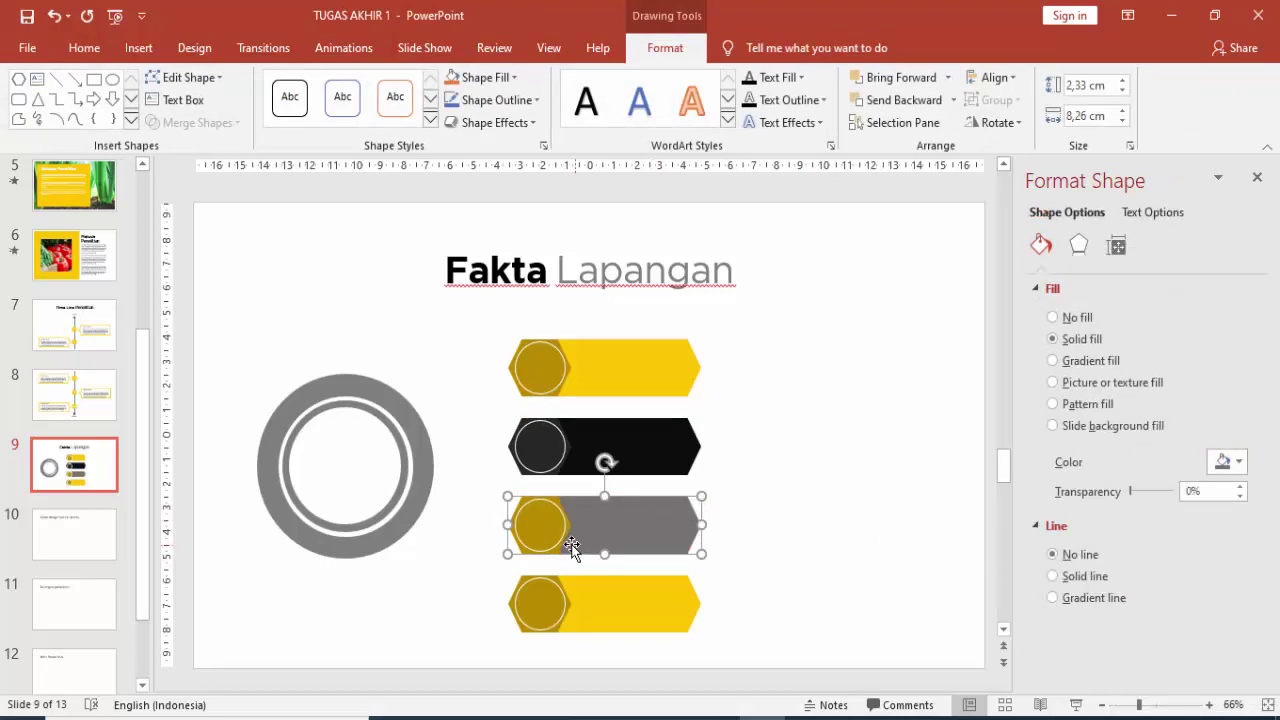
{"action": "left_click", "coordinate": [562, 544]}
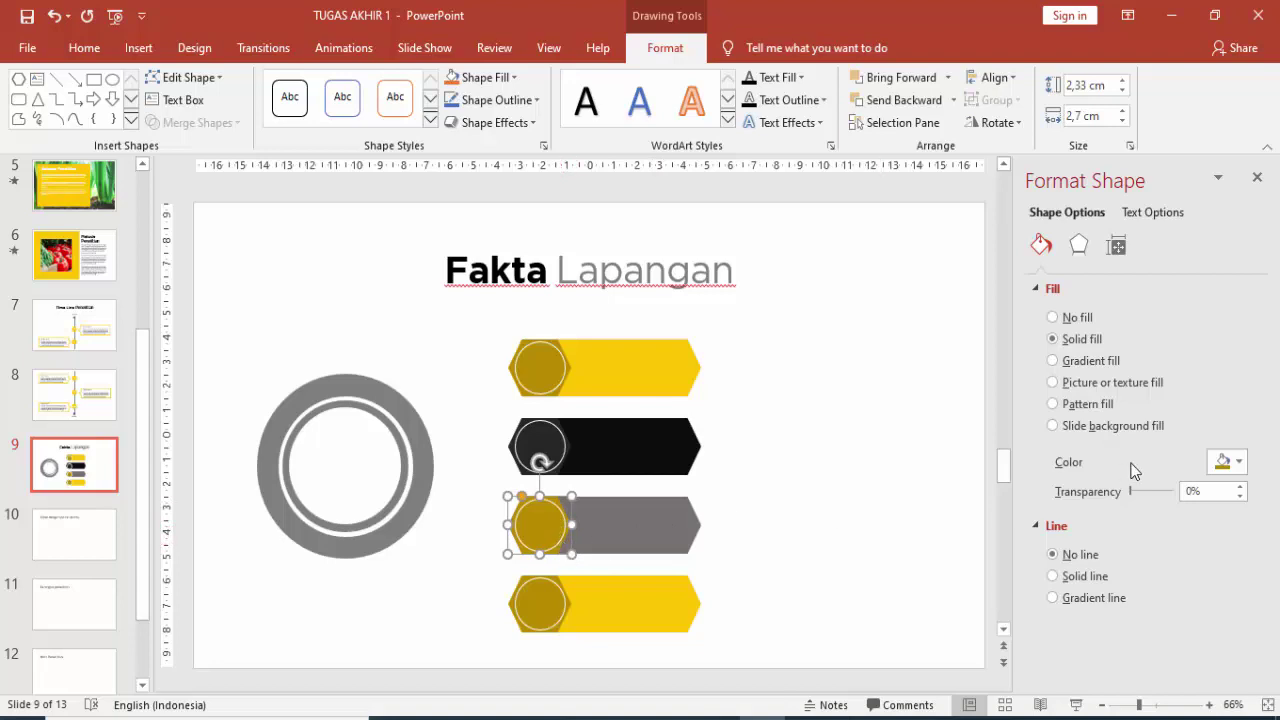
{"action": "left_click", "coordinate": [1221, 463]}
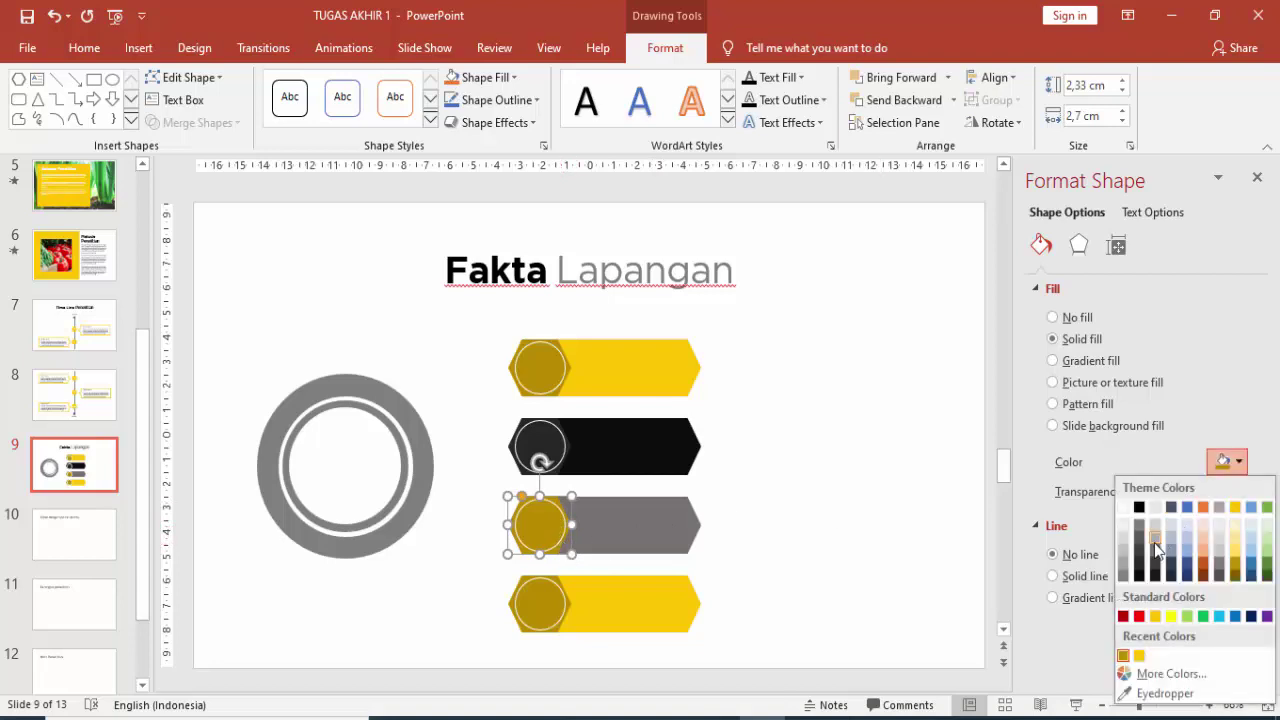
{"action": "left_click", "coordinate": [1155, 548]}
{"action": "left_click", "coordinate": [880, 534]}
- Colour the bottom bar light grey and its circle a paler grey
{"action": "left_click", "coordinate": [632, 626]}
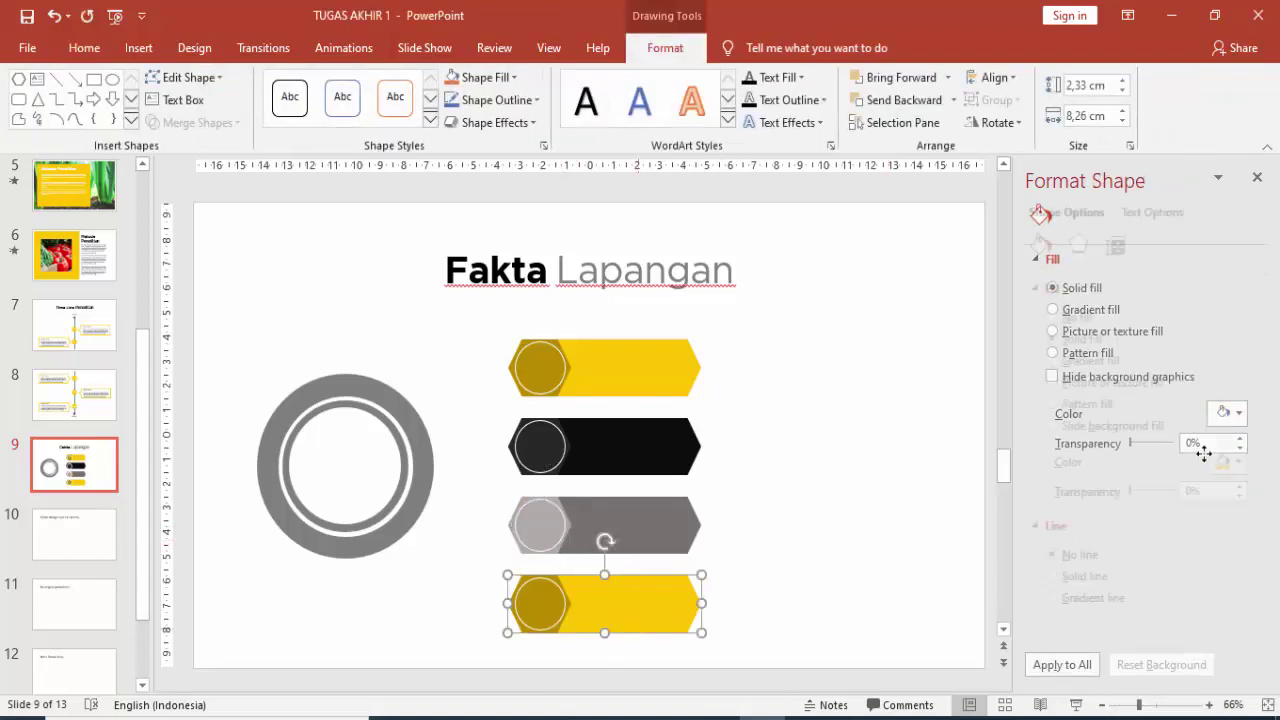
{"action": "left_click", "coordinate": [1222, 461]}
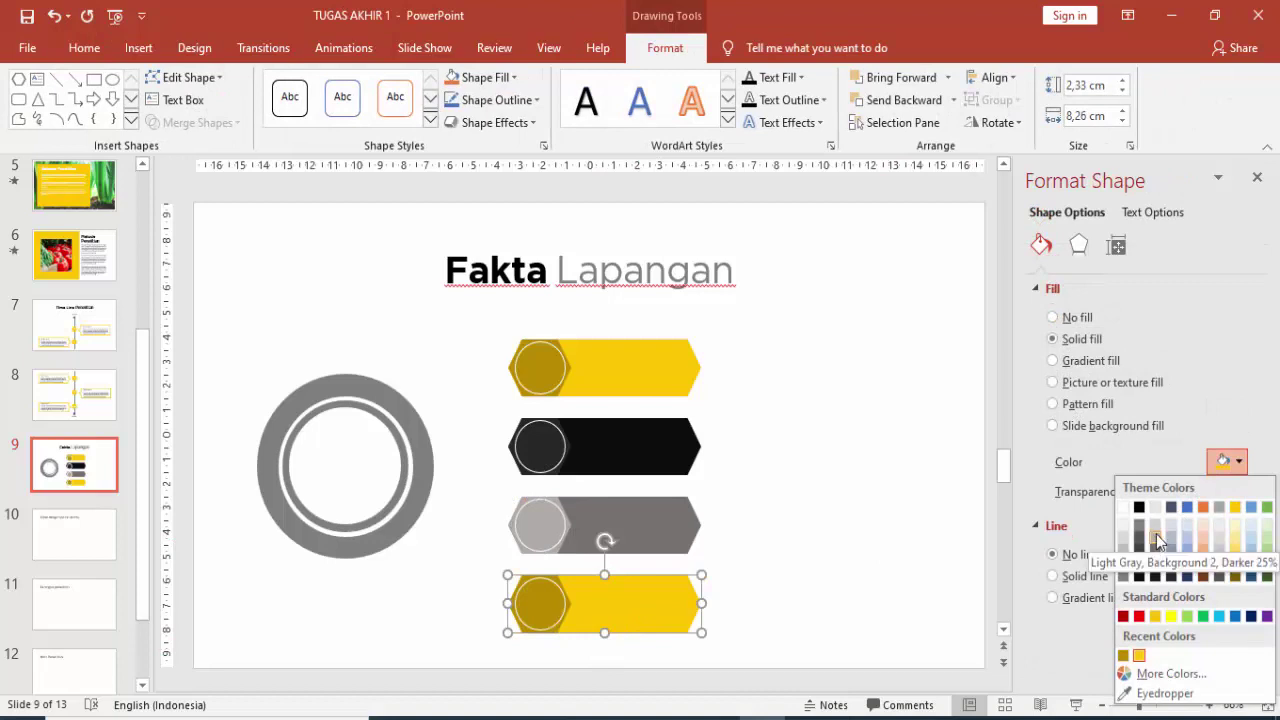
{"action": "left_click", "coordinate": [1156, 535]}
{"action": "left_click", "coordinate": [556, 598]}
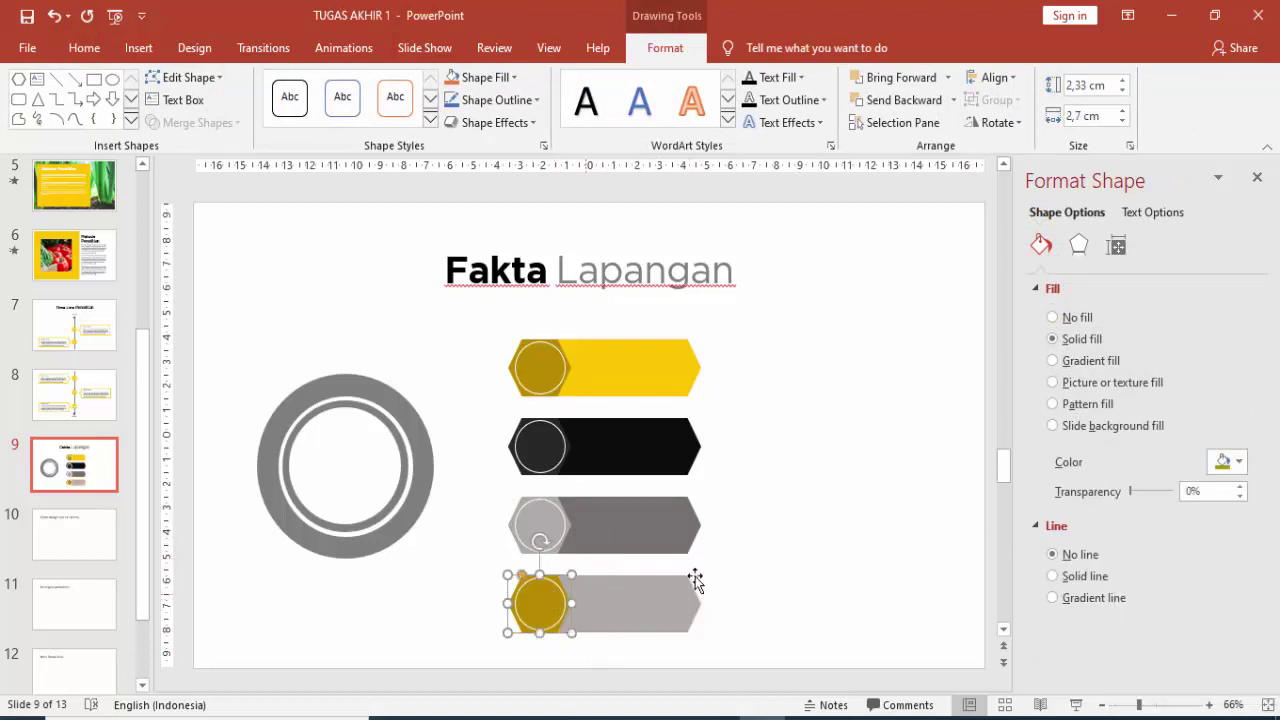
{"action": "left_click", "coordinate": [1224, 461]}
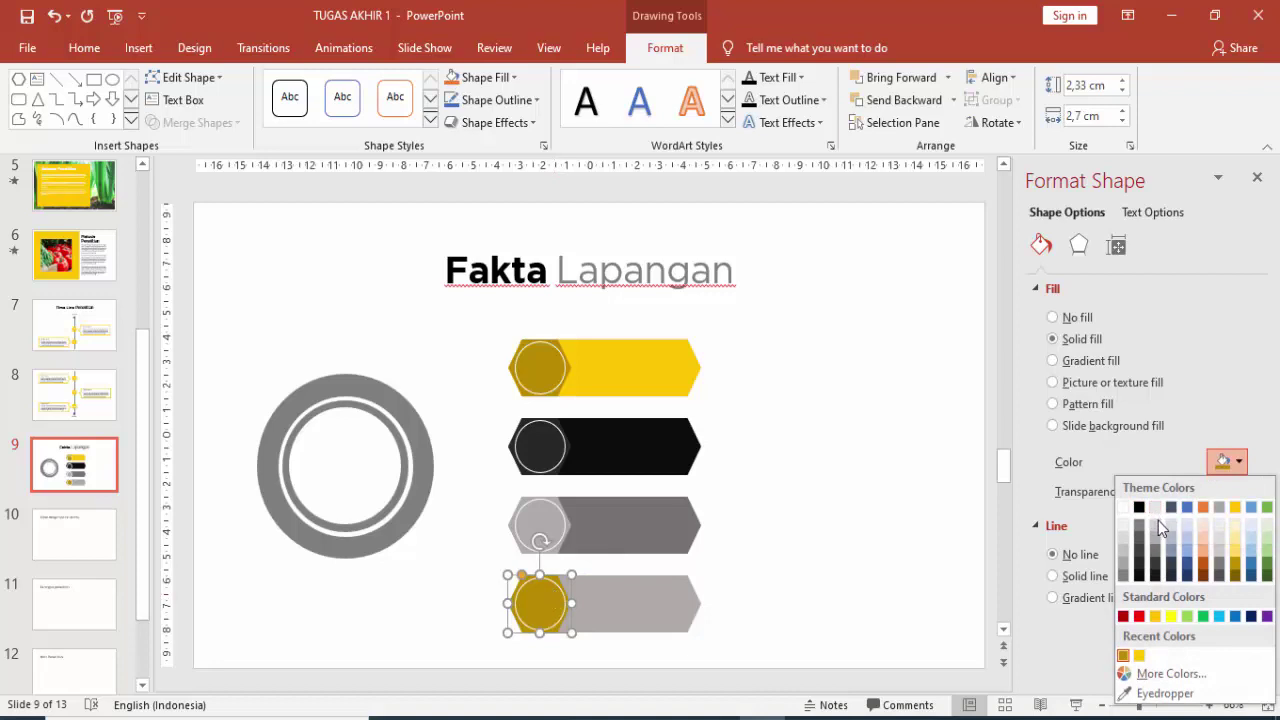
{"action": "left_click", "coordinate": [1156, 524]}
{"action": "left_click", "coordinate": [893, 498]}
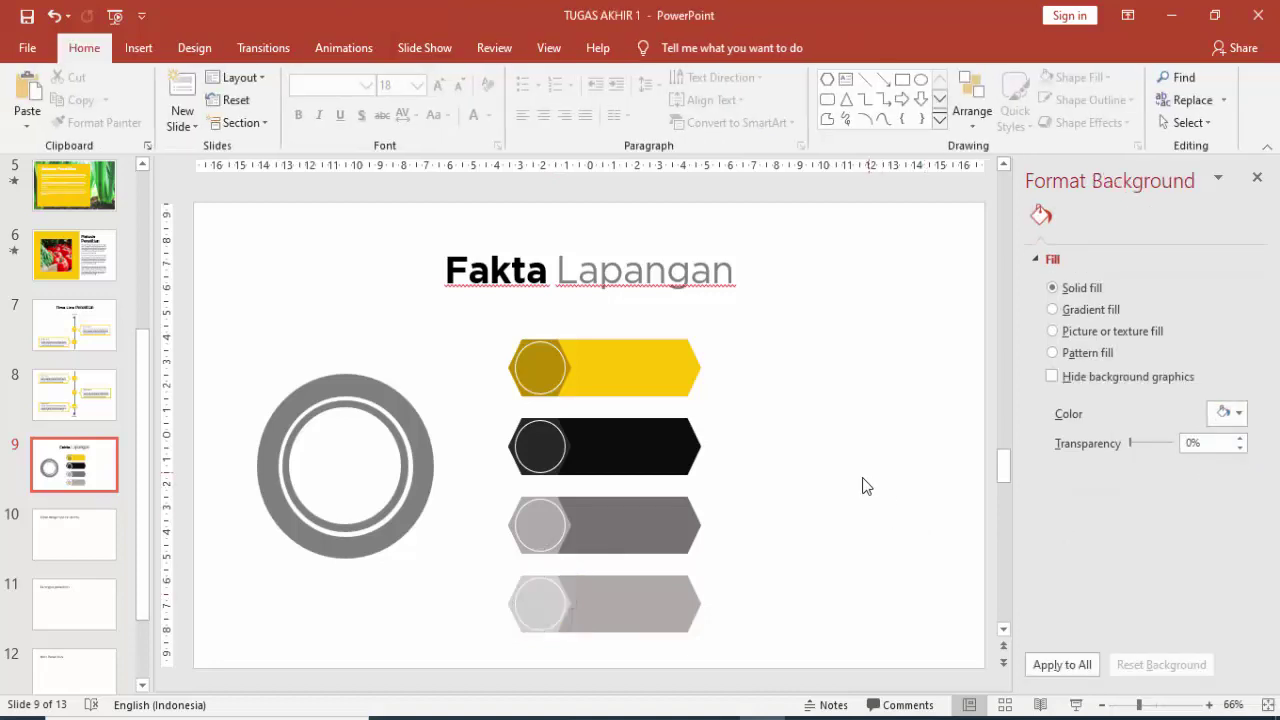
{"action": "scroll", "coordinate": [852, 455], "scroll_direction": "down", "scroll_amount": 2, "text": "ctrl"}
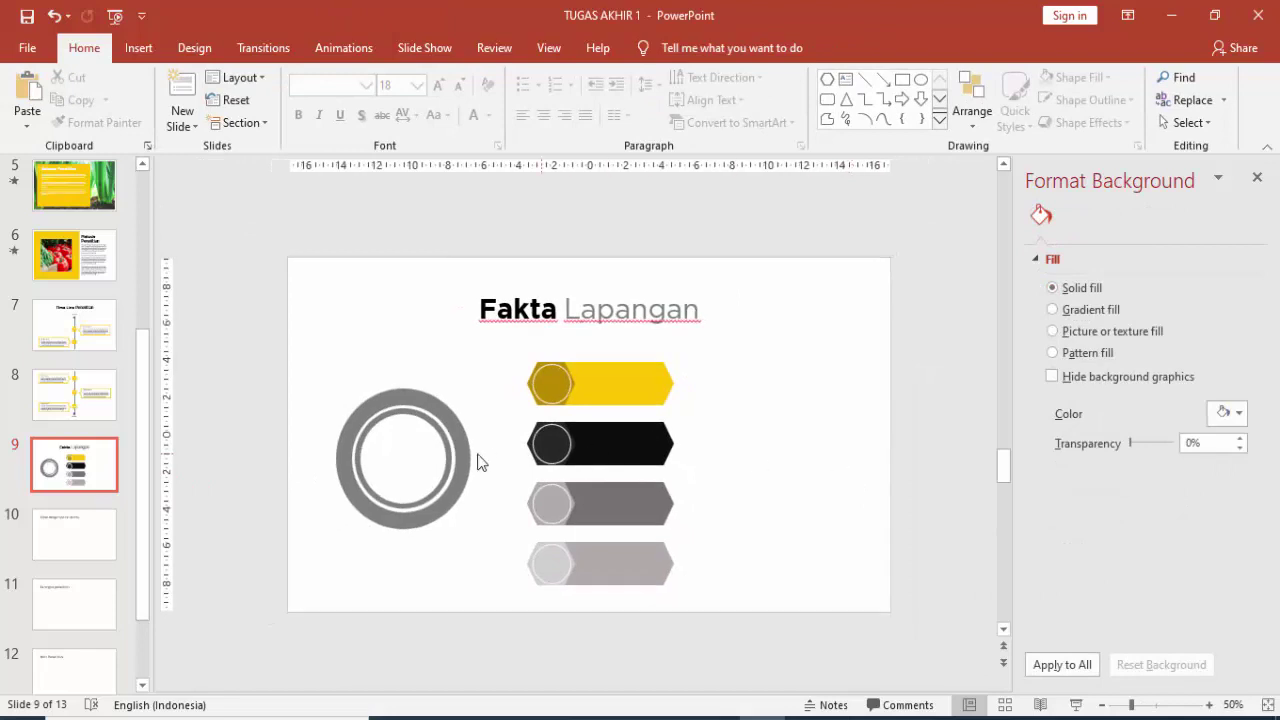
- Add a centred two-line 'Fakta Lapangan' label in Montserrat inside the grey ring
{"action": "scroll", "coordinate": [697, 442], "scroll_direction": "up", "scroll_amount": 2, "text": "ctrl"}
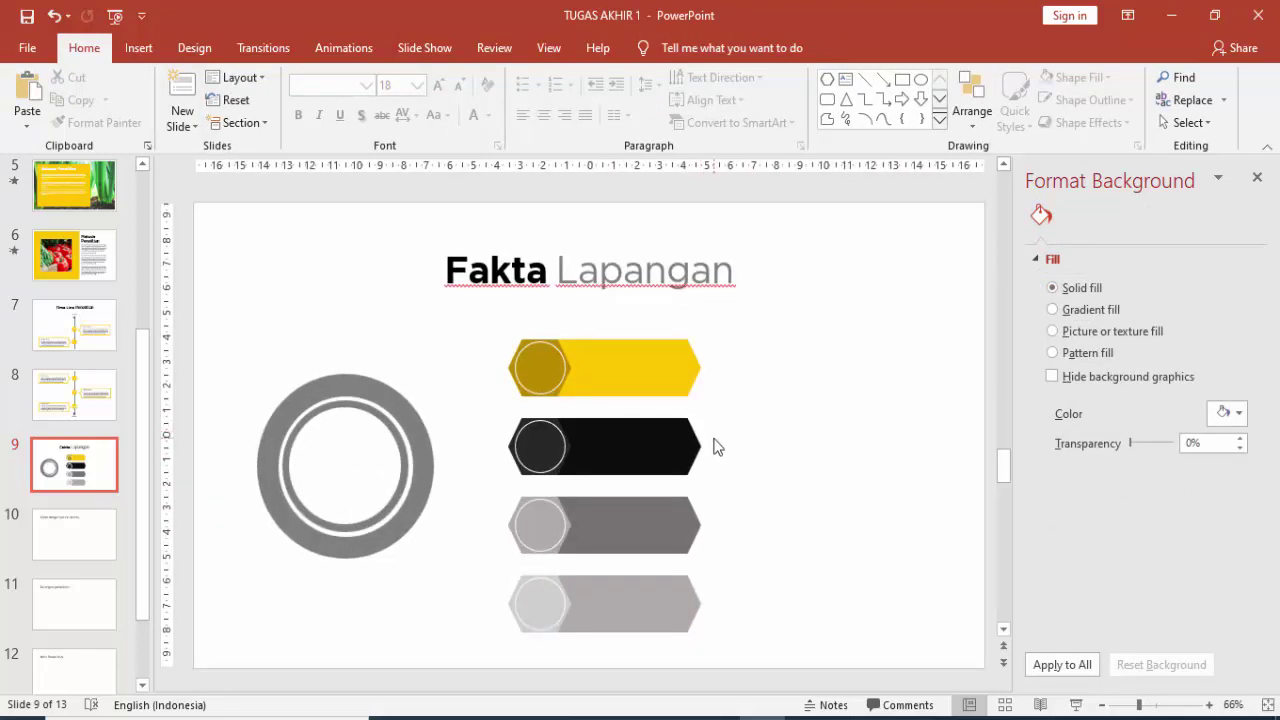
{"action": "left_click", "coordinate": [132, 50]}
{"action": "left_click", "coordinate": [722, 105]}
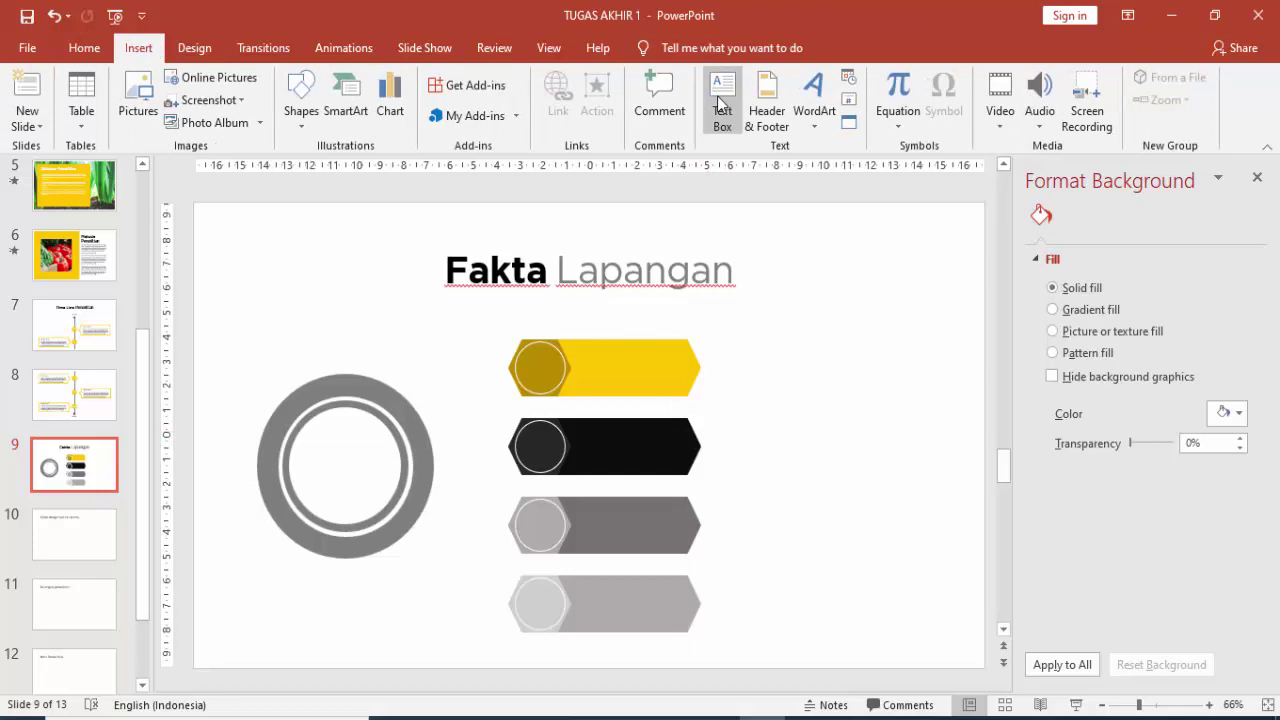
{"action": "left_click", "coordinate": [264, 587]}
{"action": "type", "text": "Fakt"}
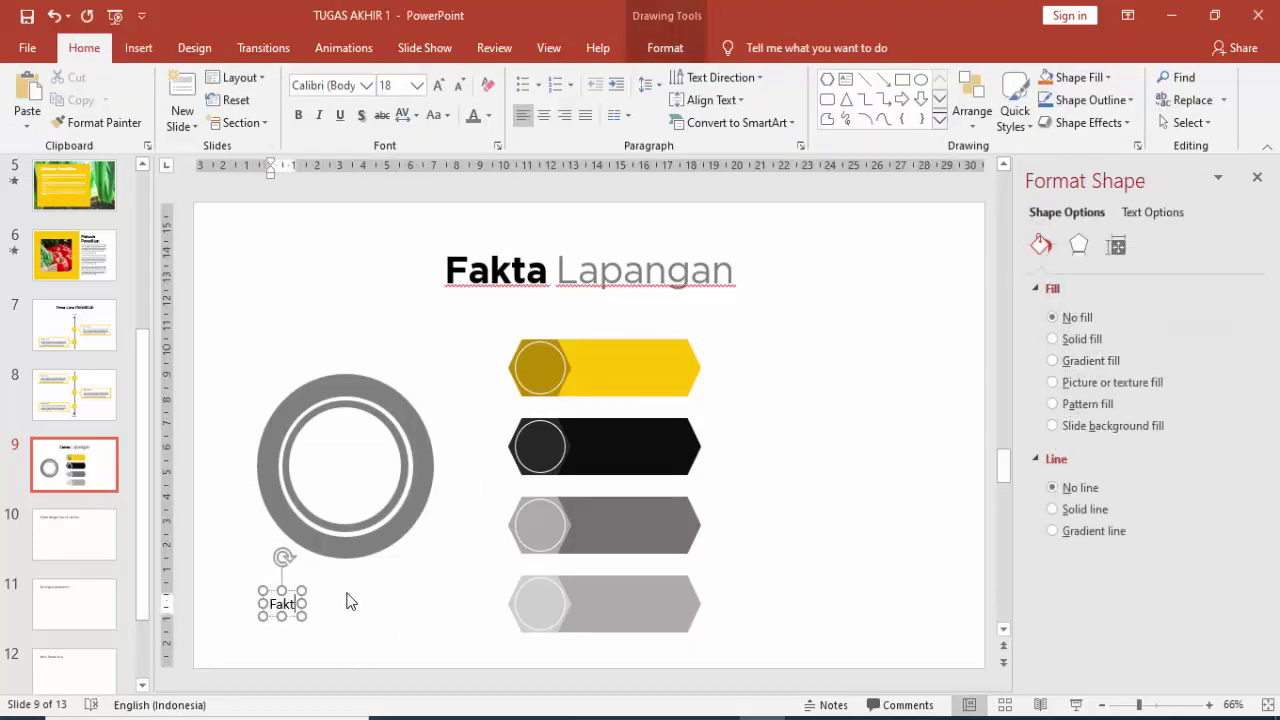
{"action": "type", "text": "a Lapang"}
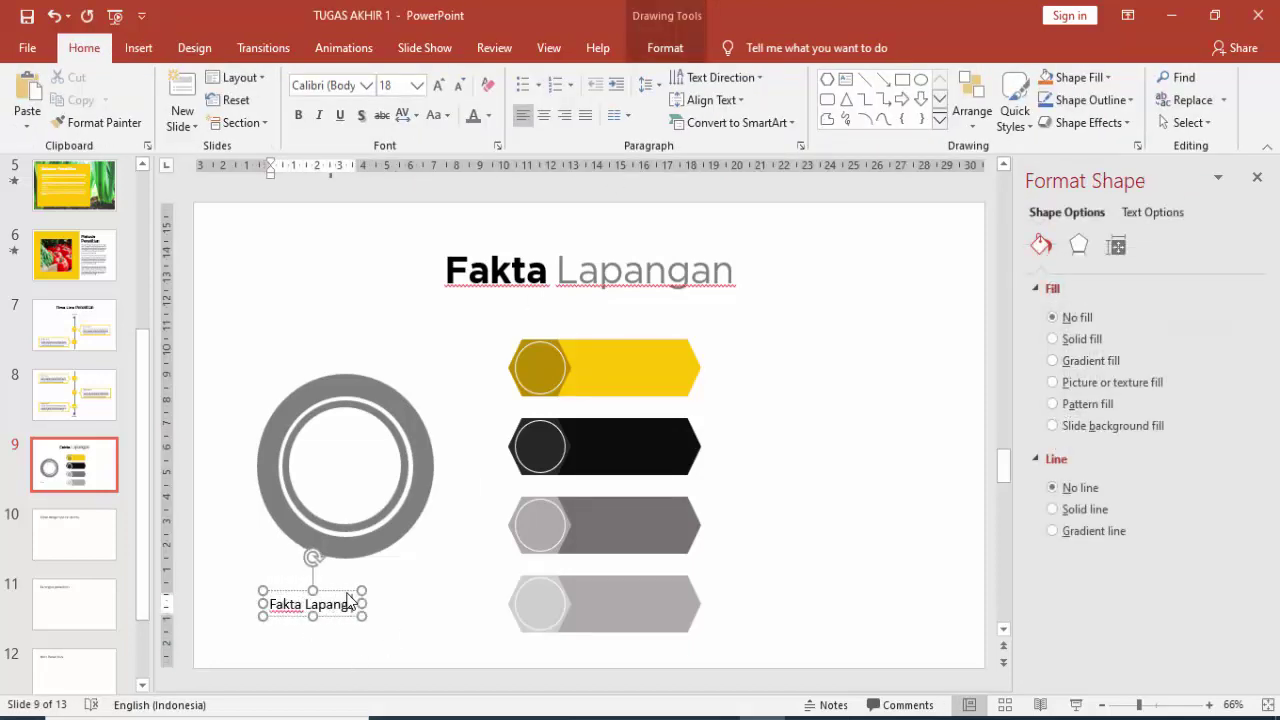
{"action": "type", "text": "an"}
{"action": "left_click", "coordinate": [333, 592]}
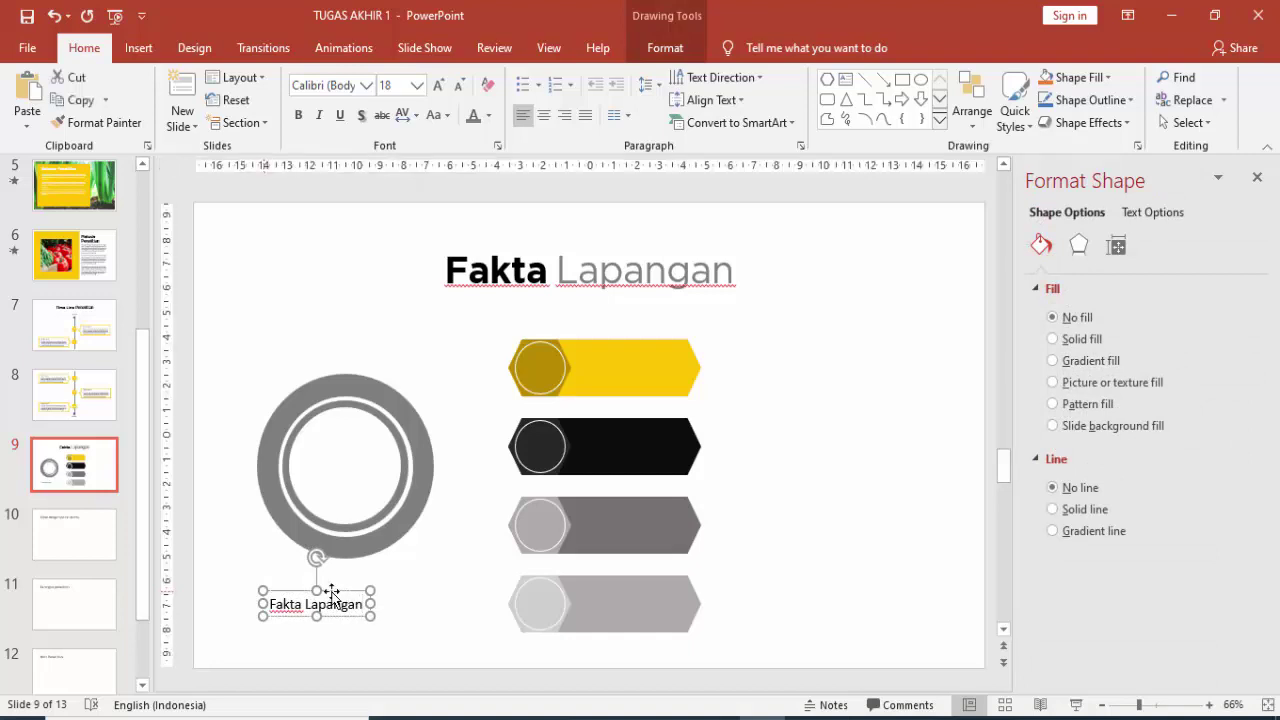
{"action": "left_click", "coordinate": [366, 85]}
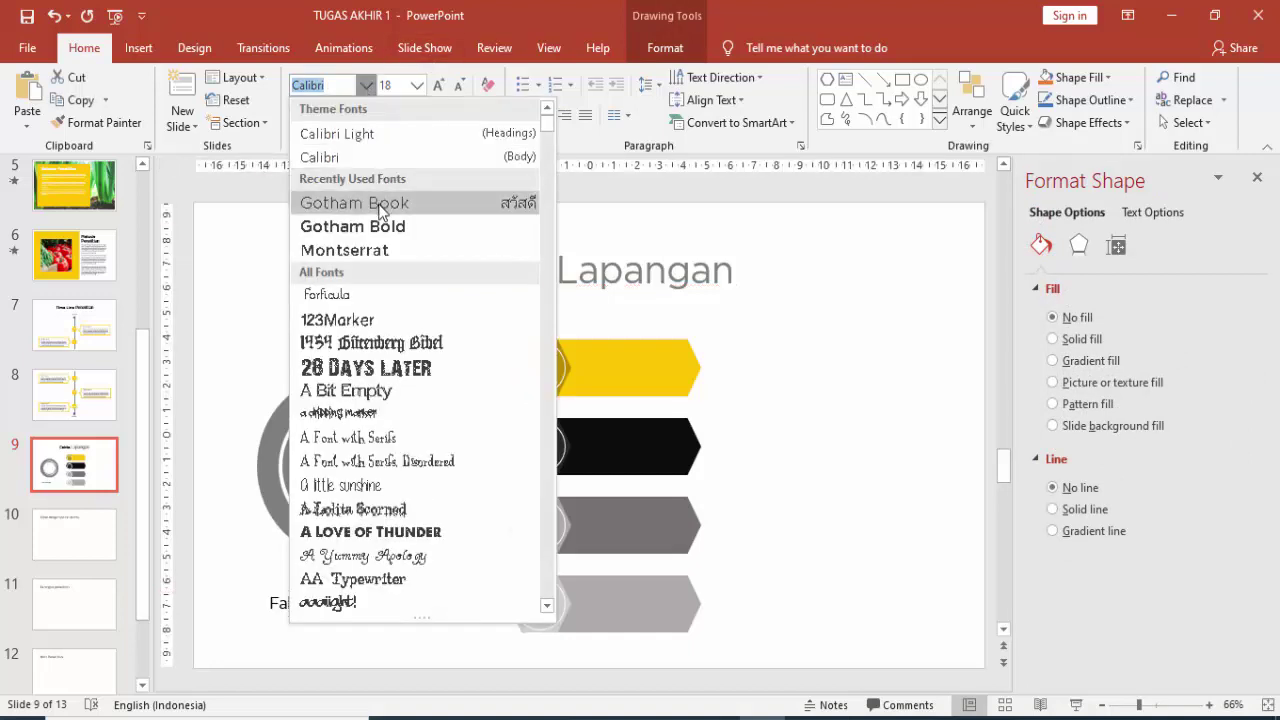
{"action": "left_click", "coordinate": [345, 250]}
{"action": "left_click", "coordinate": [316, 603]}
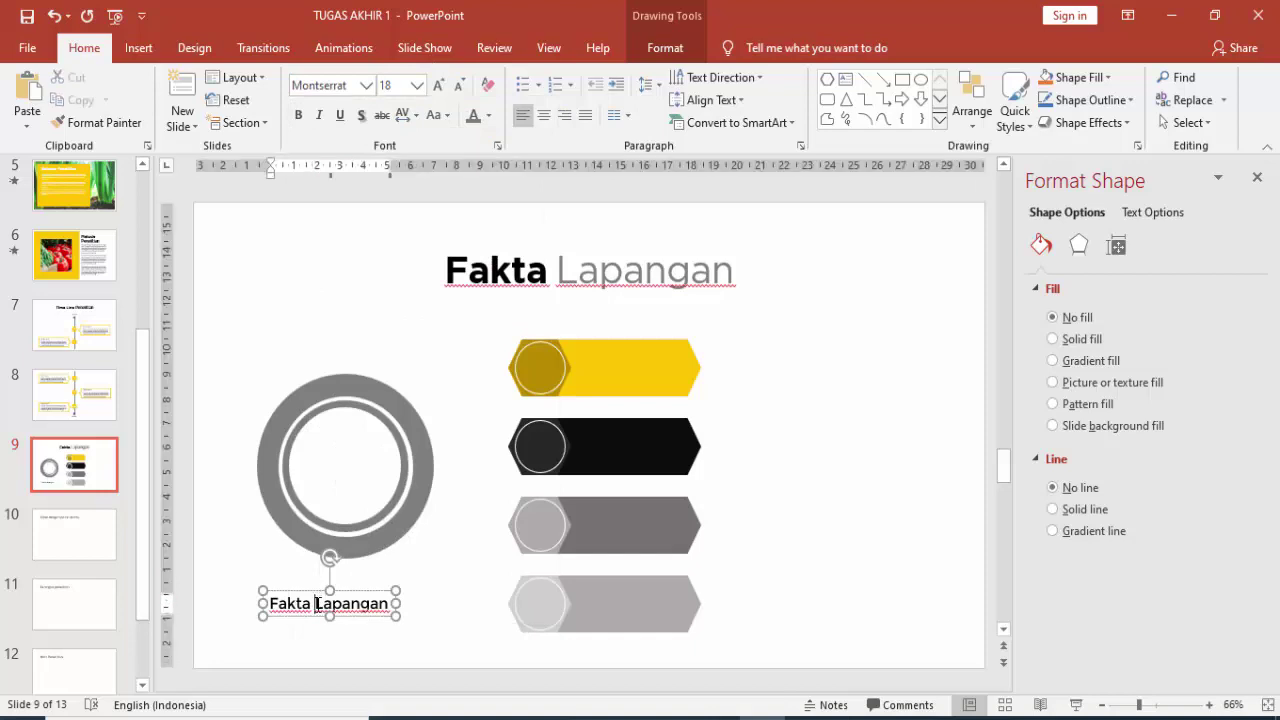
{"action": "key", "text": "Return"}
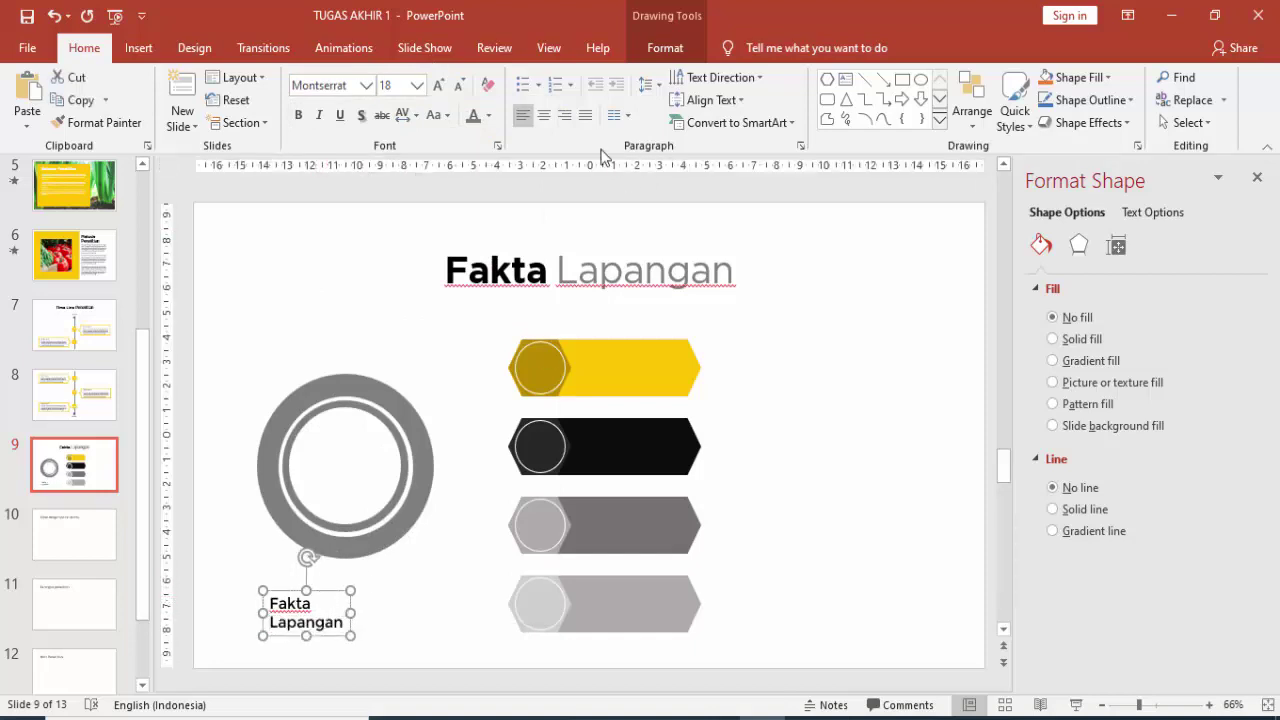
{"action": "left_click", "coordinate": [543, 115]}
{"action": "left_click_drag", "start_coordinate": [355, 589], "coordinate": [370, 436]}
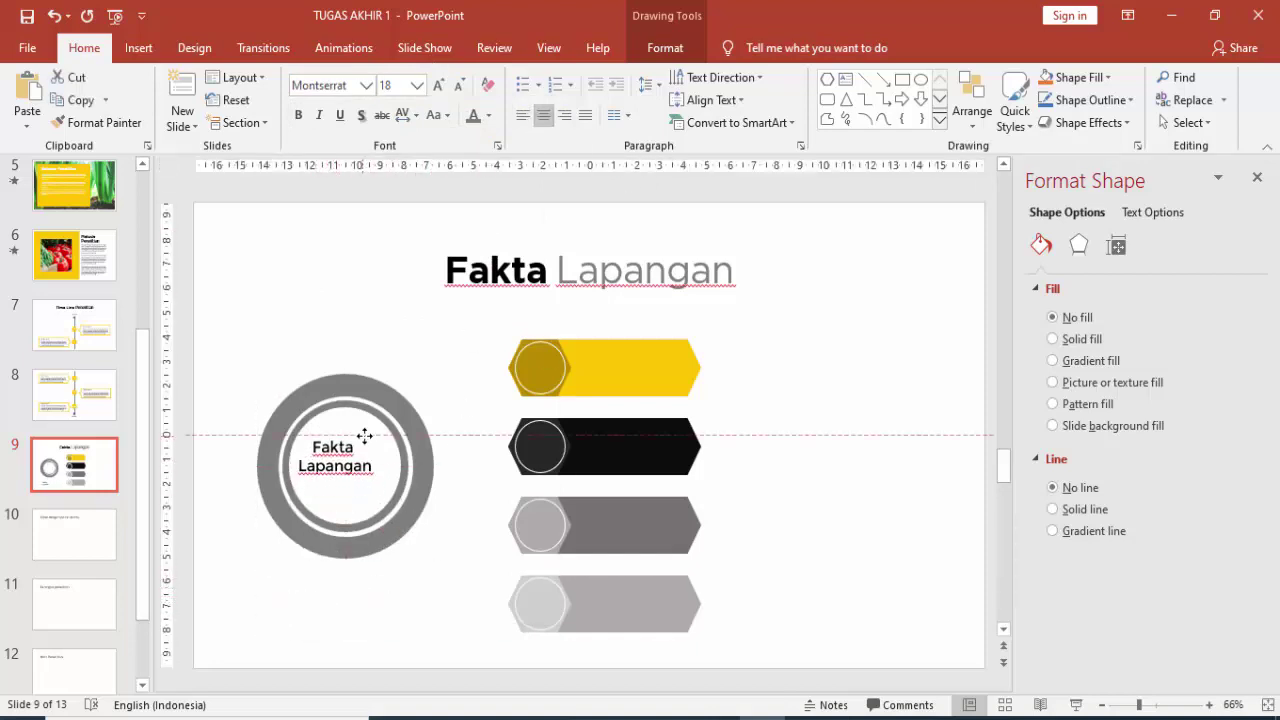
{"action": "left_click", "coordinate": [863, 375]}
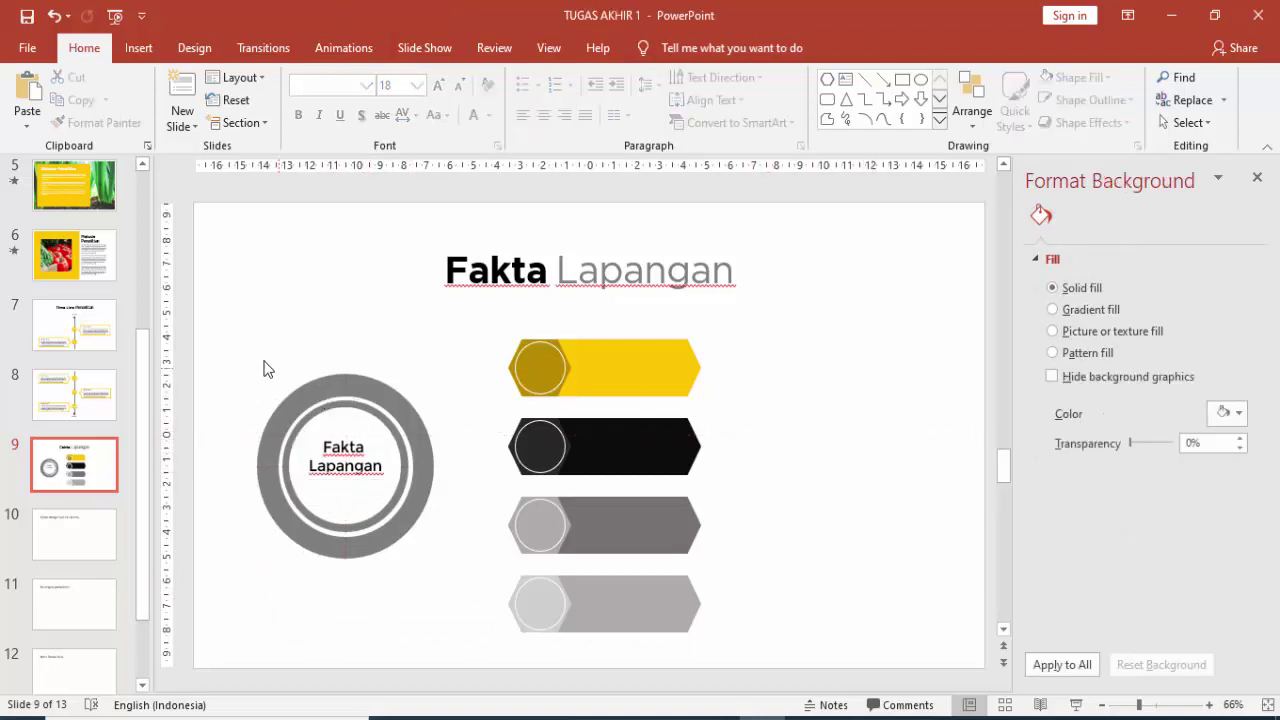
- Move the grey ring and its label slightly lower on the slide
{"action": "left_click_drag", "start_coordinate": [229, 352], "coordinate": [442, 588]}
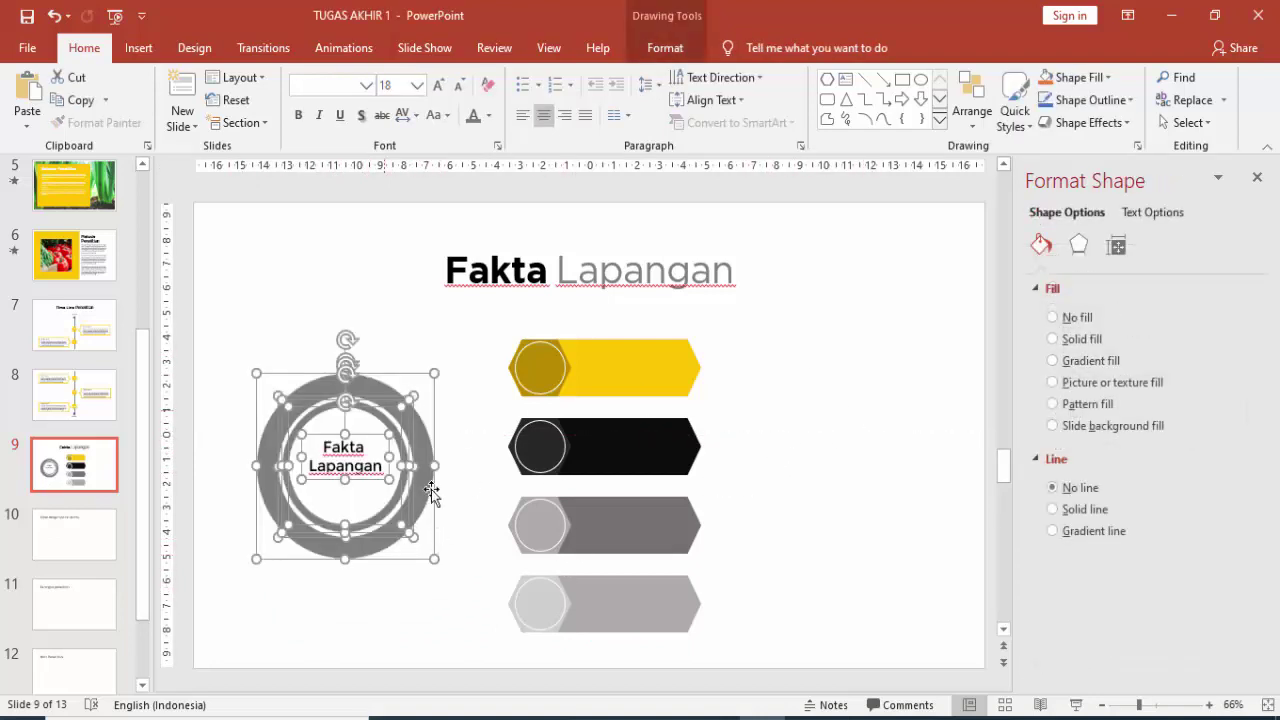
{"action": "left_click_drag", "start_coordinate": [426, 445], "coordinate": [427, 461]}
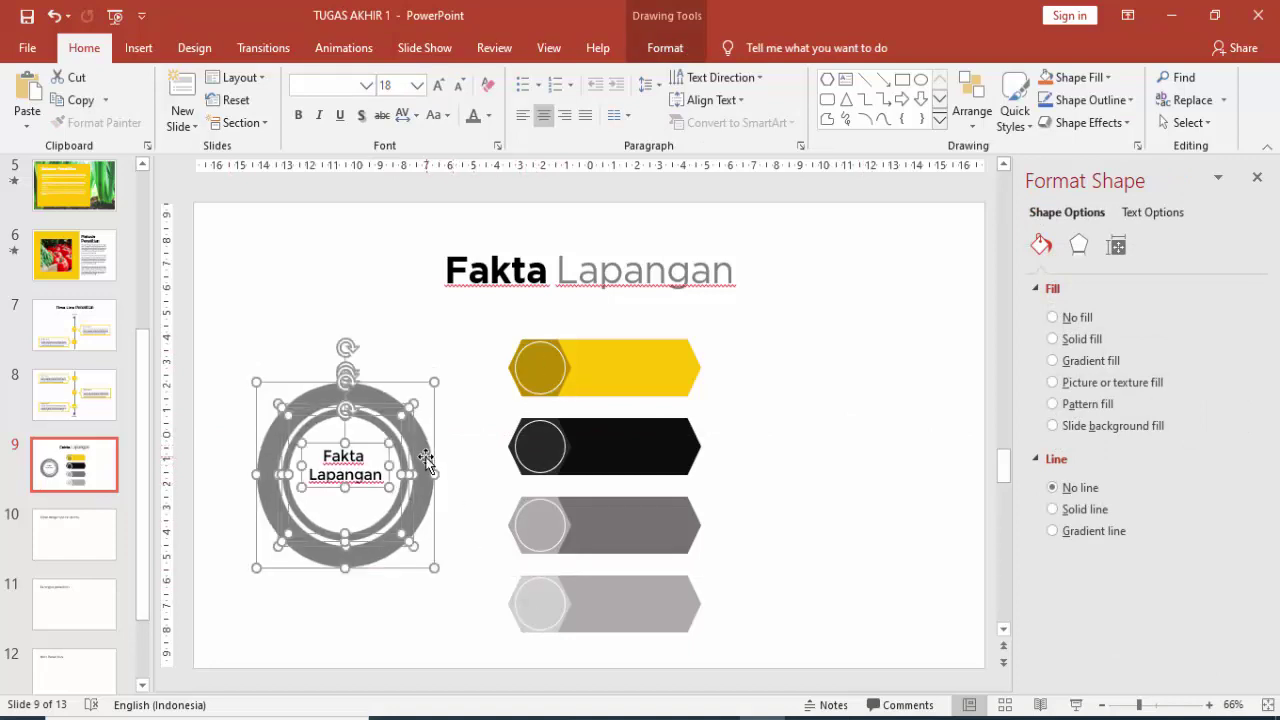
{"action": "key", "text": "Down"}
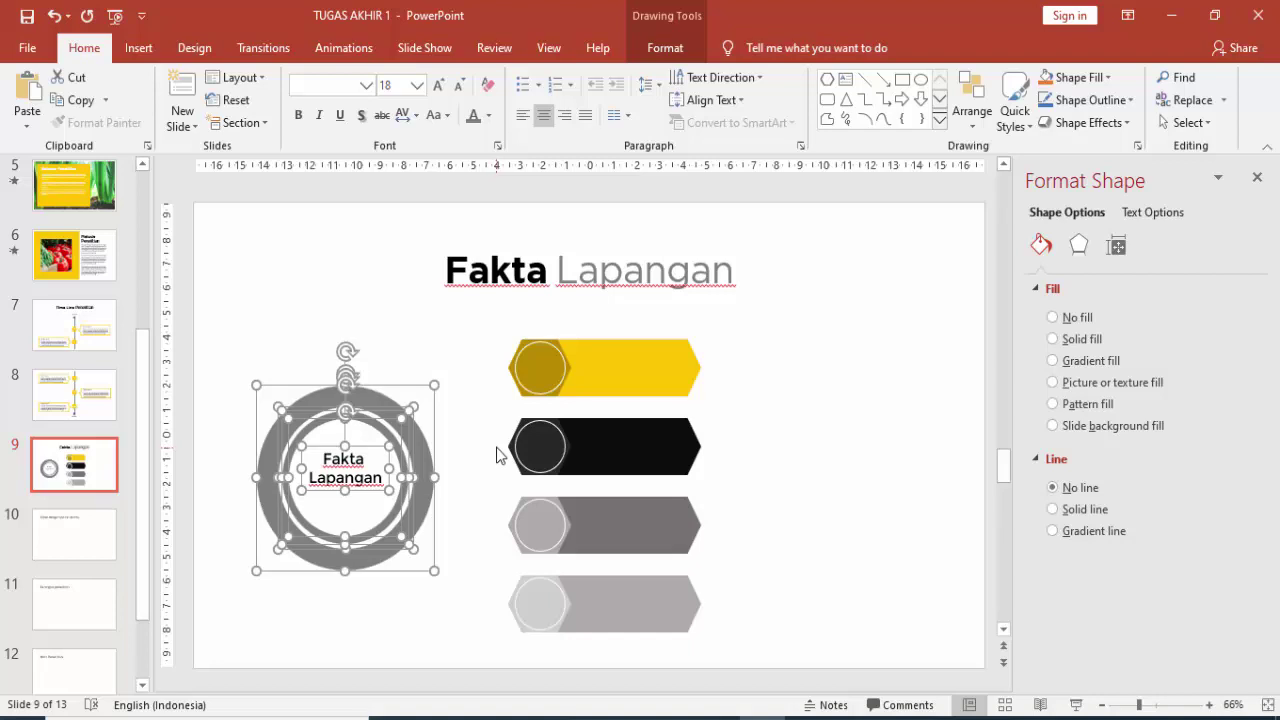
{"action": "key", "text": "Down"}
{"action": "key", "text": "Down"}
{"action": "key", "text": "Down"}
{"action": "key", "text": "Down"}
{"action": "key", "text": "Down"}
- Place a white bold Montserrat '1' at size 36, centred on the top bar's circle
{"action": "left_click", "coordinate": [770, 437]}
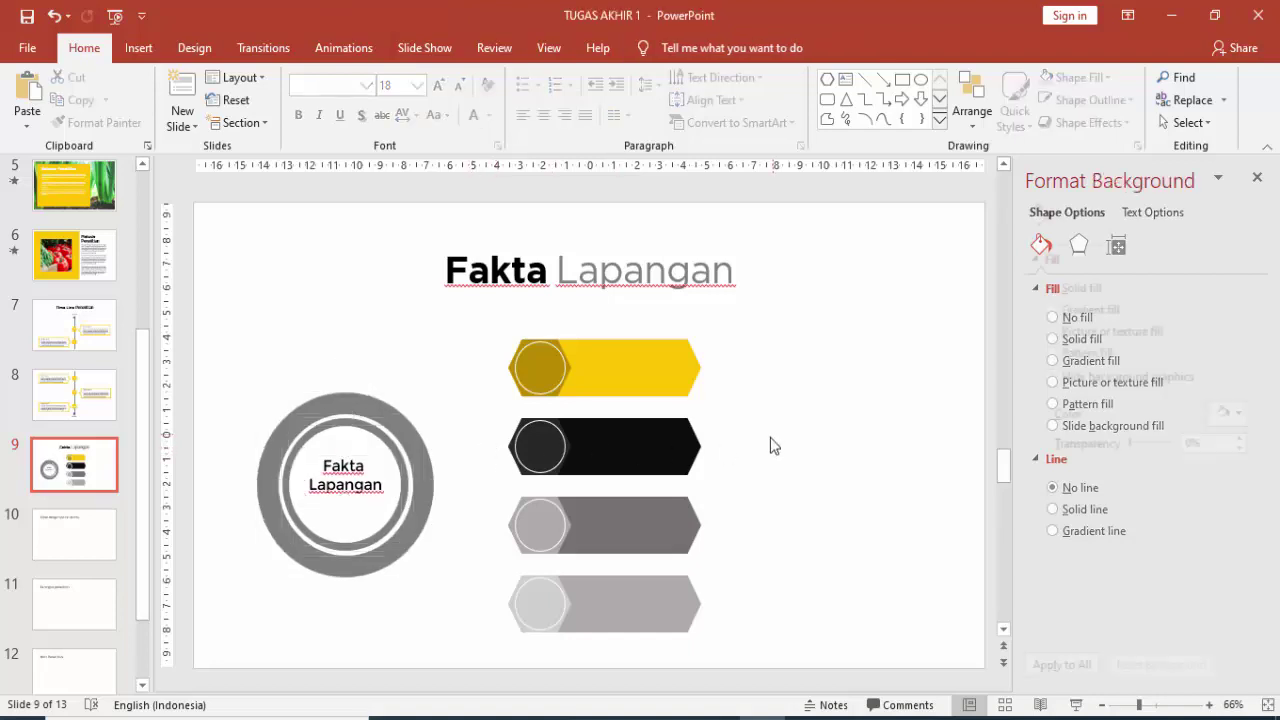
{"action": "left_click", "coordinate": [138, 48]}
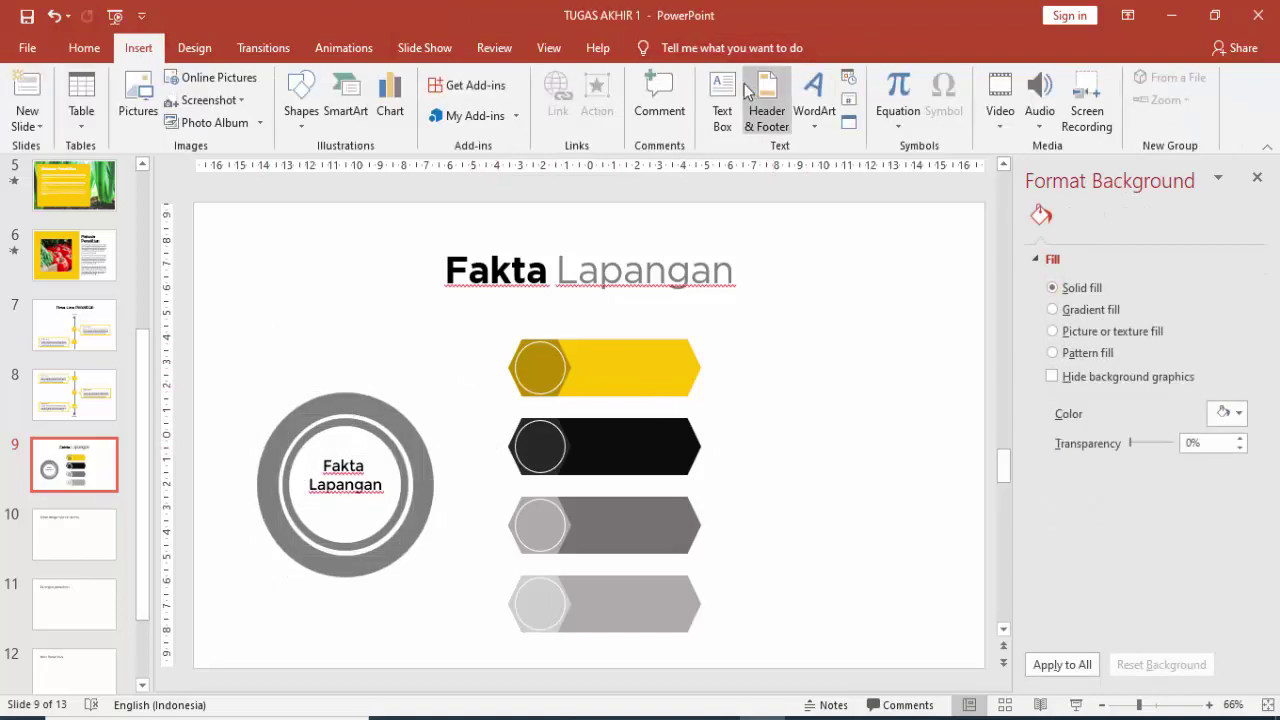
{"action": "left_click", "coordinate": [722, 110]}
{"action": "left_click", "coordinate": [830, 348]}
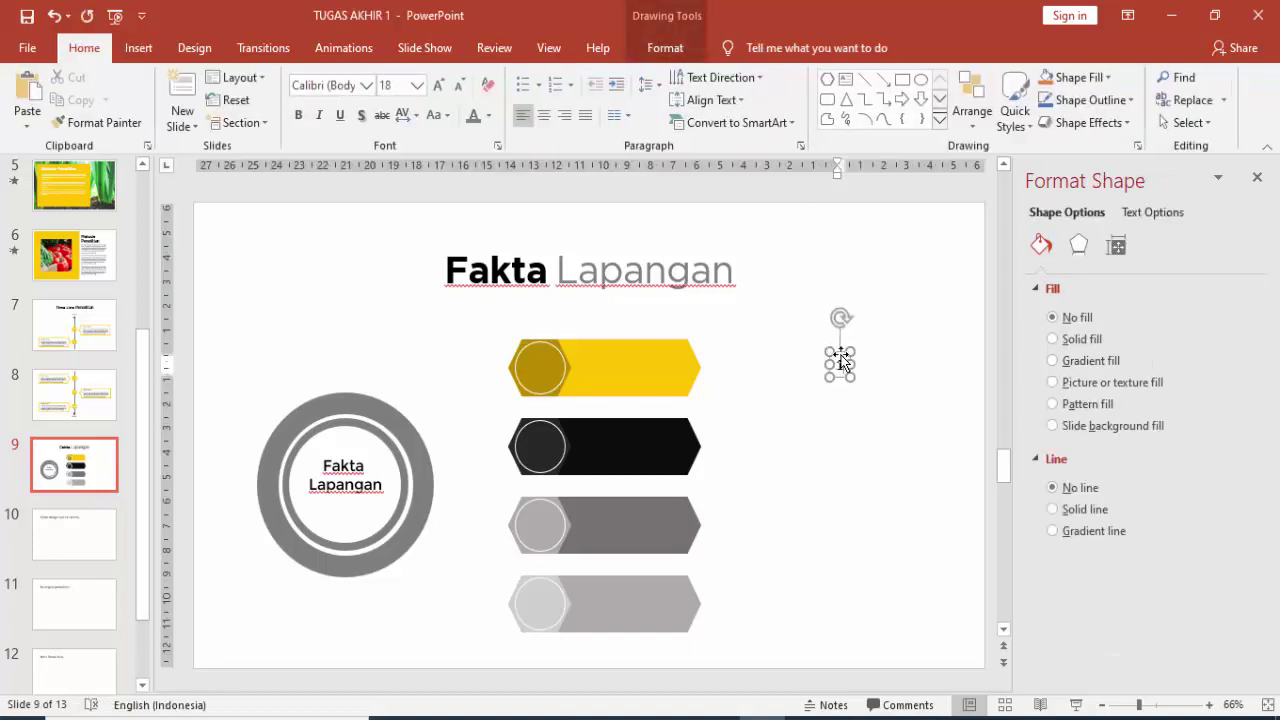
{"action": "left_click", "coordinate": [840, 362]}
{"action": "type", "text": "1"}
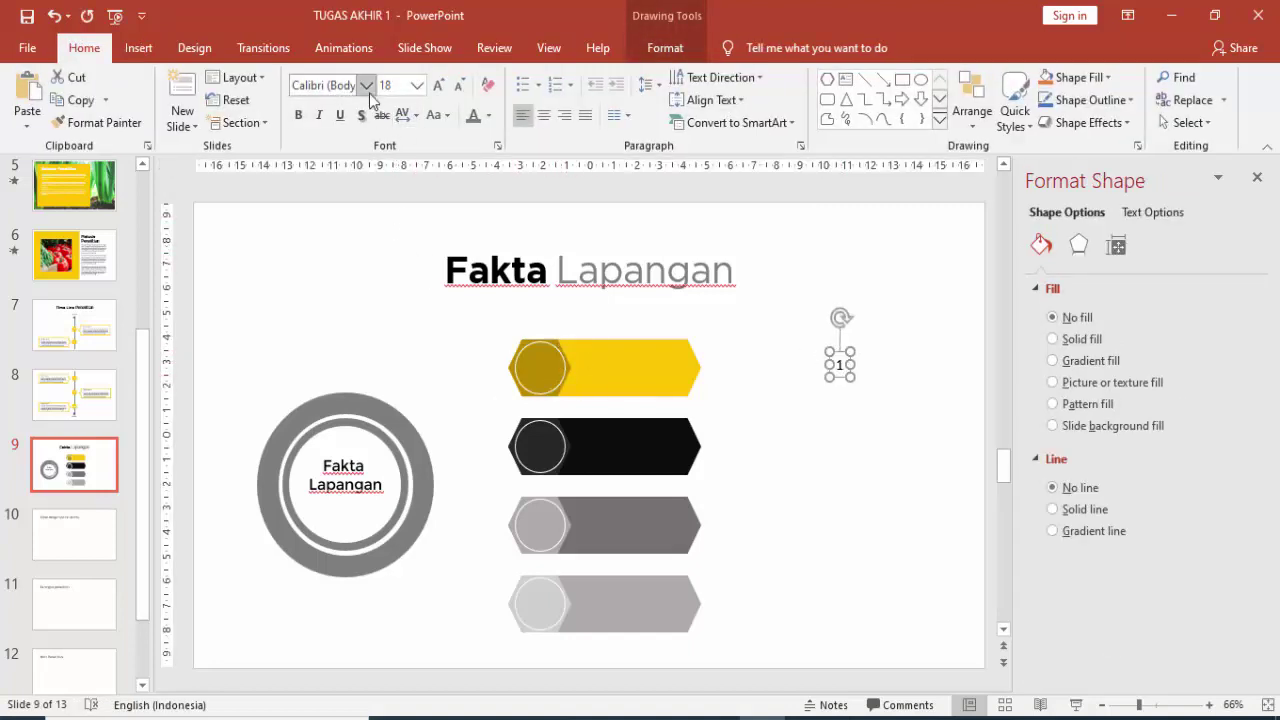
{"action": "left_click", "coordinate": [367, 88]}
{"action": "left_click", "coordinate": [340, 200]}
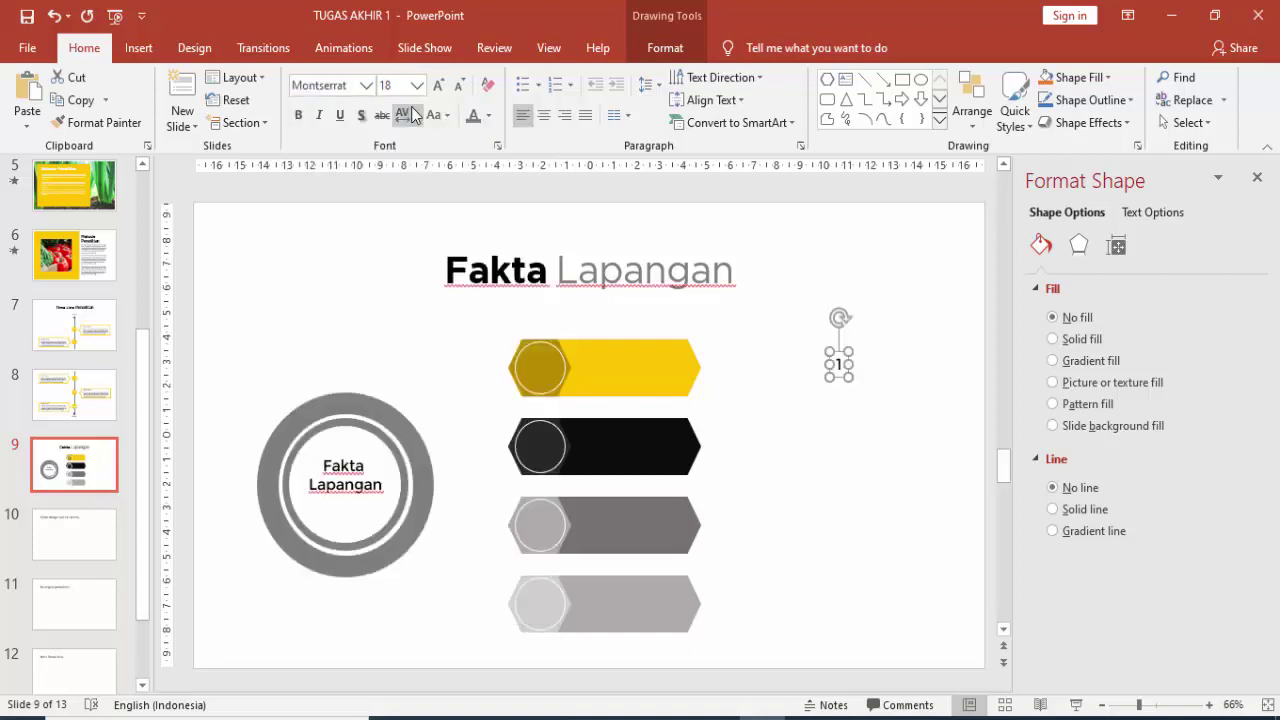
{"action": "key", "text": "ctrl+b"}
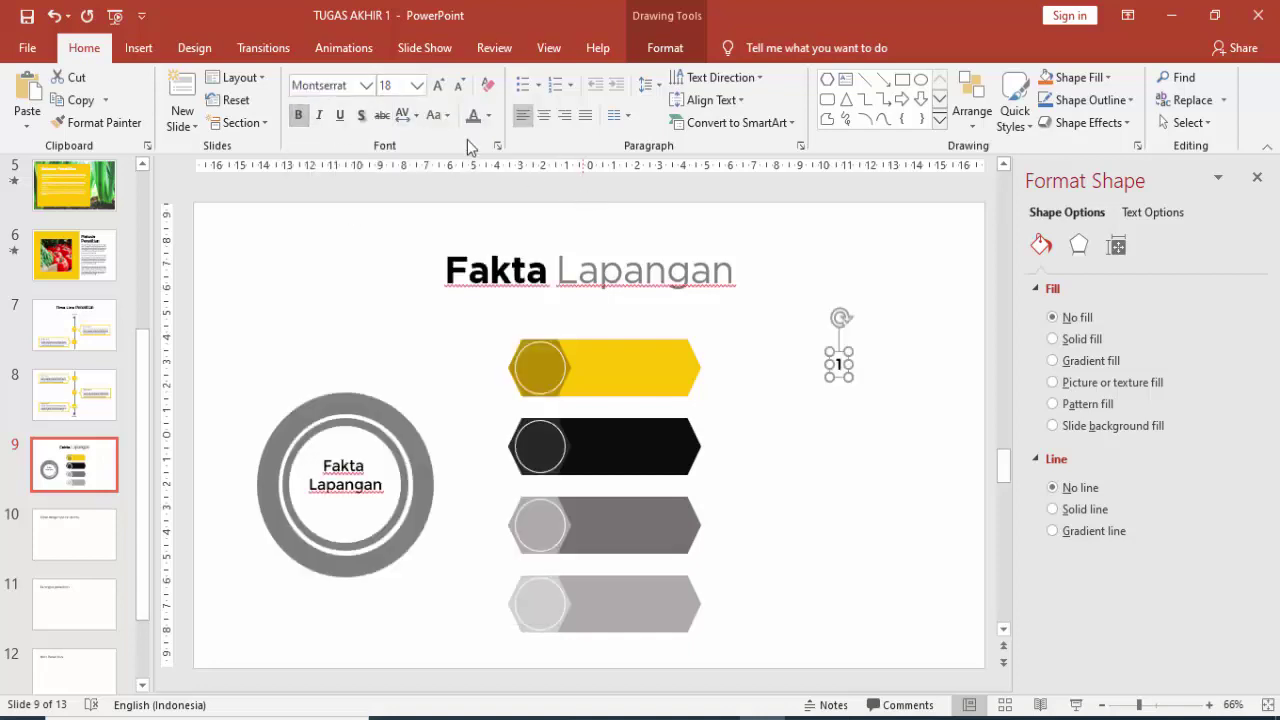
{"action": "left_click", "coordinate": [489, 115]}
{"action": "left_click", "coordinate": [480, 151]}
{"action": "left_click_drag", "start_coordinate": [710, 375], "coordinate": [539, 373]}
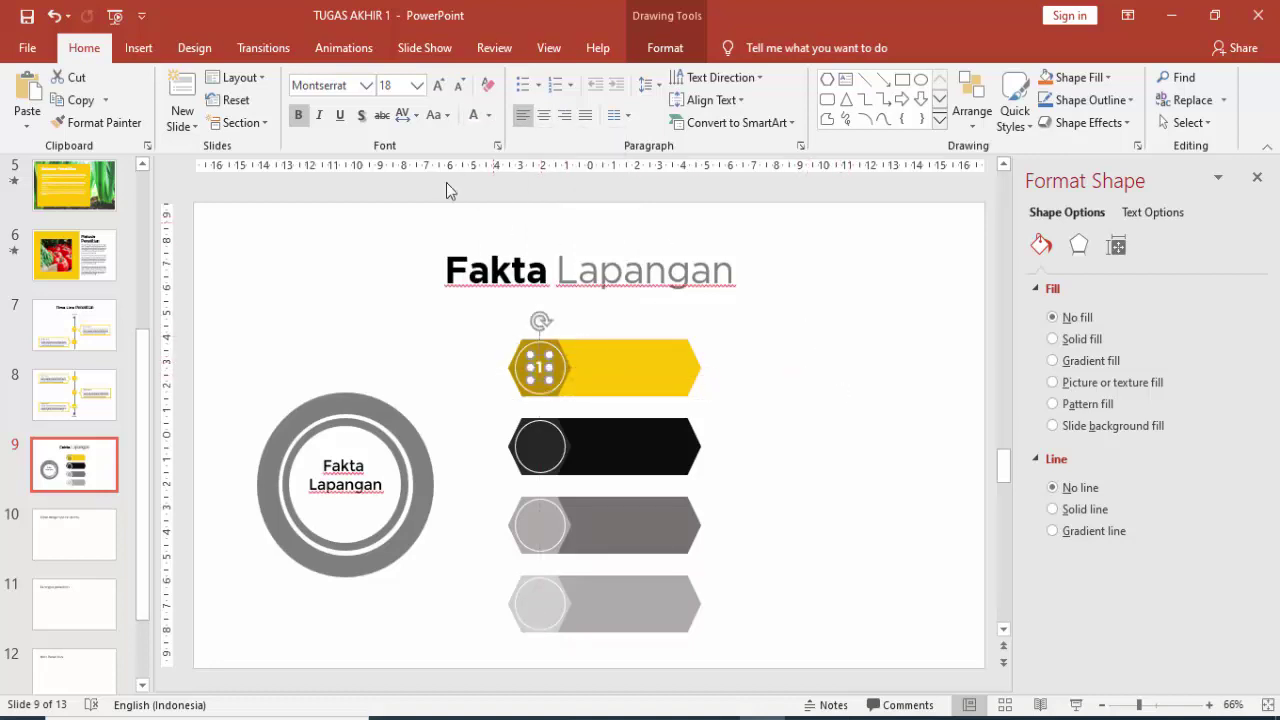
{"action": "left_click", "coordinate": [417, 85]}
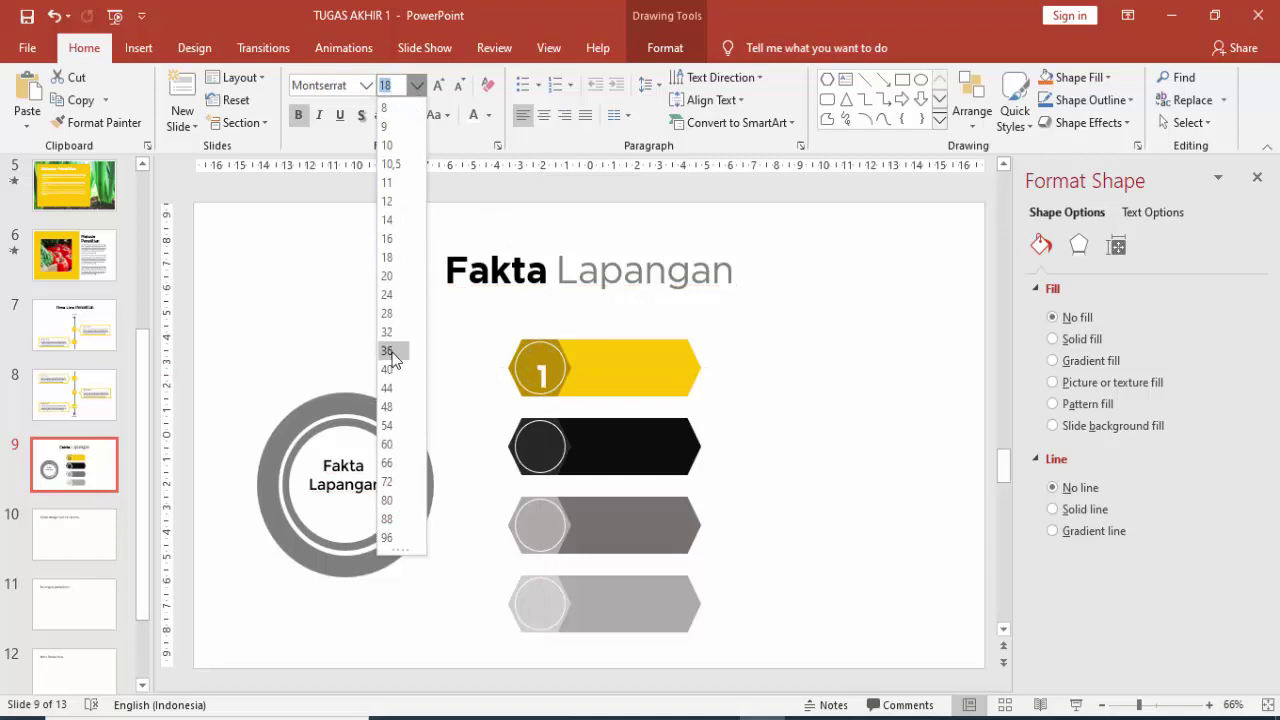
{"action": "left_click", "coordinate": [390, 352]}
{"action": "left_click_drag", "start_coordinate": [554, 370], "coordinate": [558, 367]}
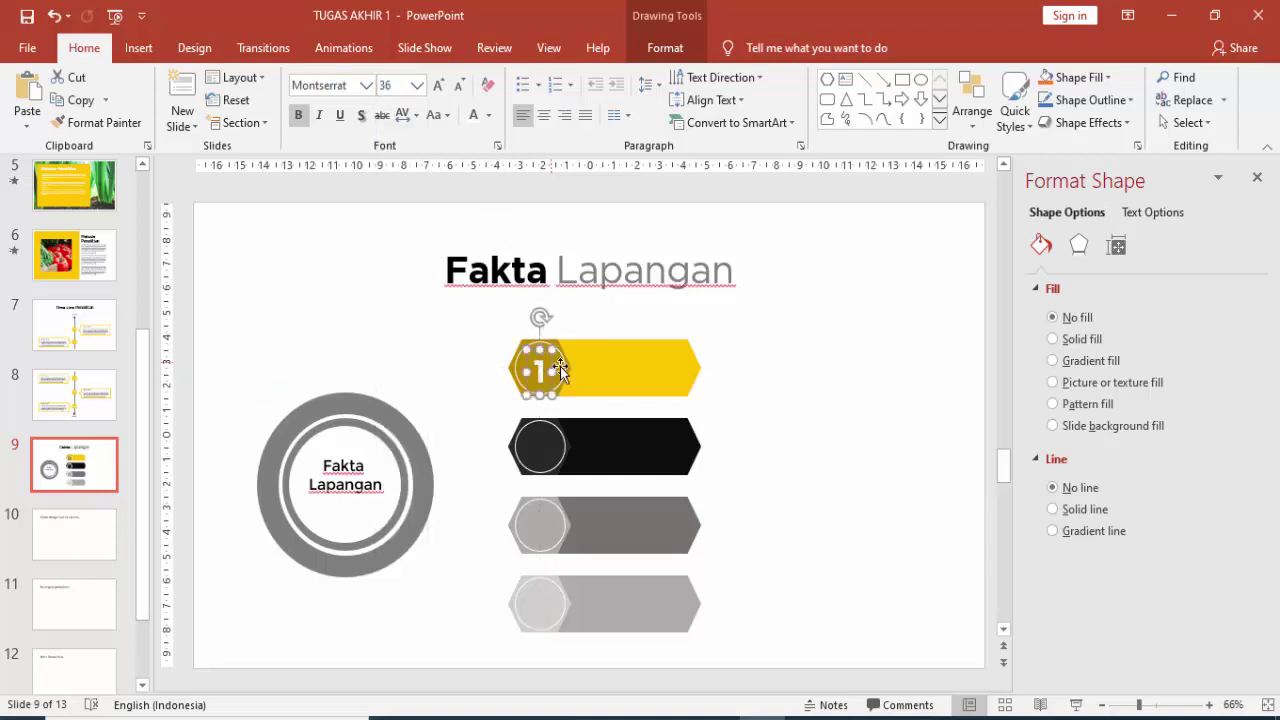
{"action": "key", "text": "Right"}
{"action": "key", "text": "Right"}
{"action": "key", "text": "Down"}
{"action": "key", "text": "Down"}
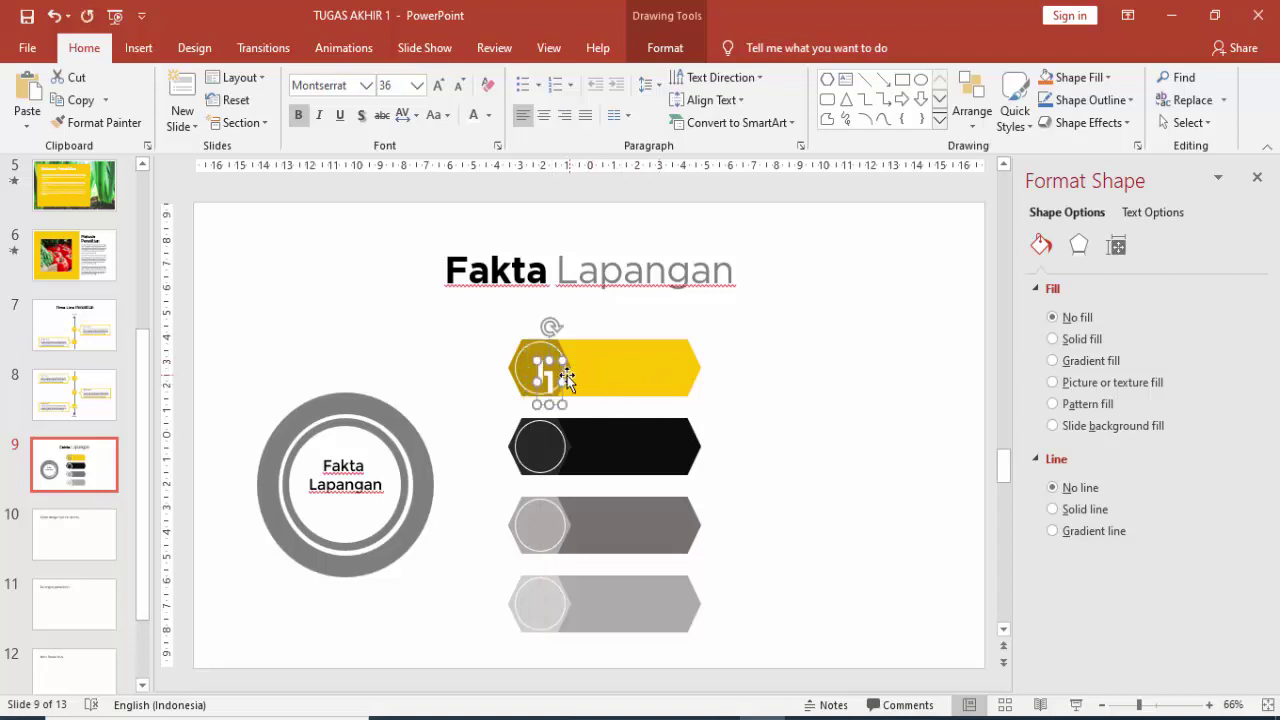
- Copy the digit onto the lower three circles, renumbering them 2, 3 and 4
{"action": "left_click_drag", "start_coordinate": [566, 377], "coordinate": [558, 452]}
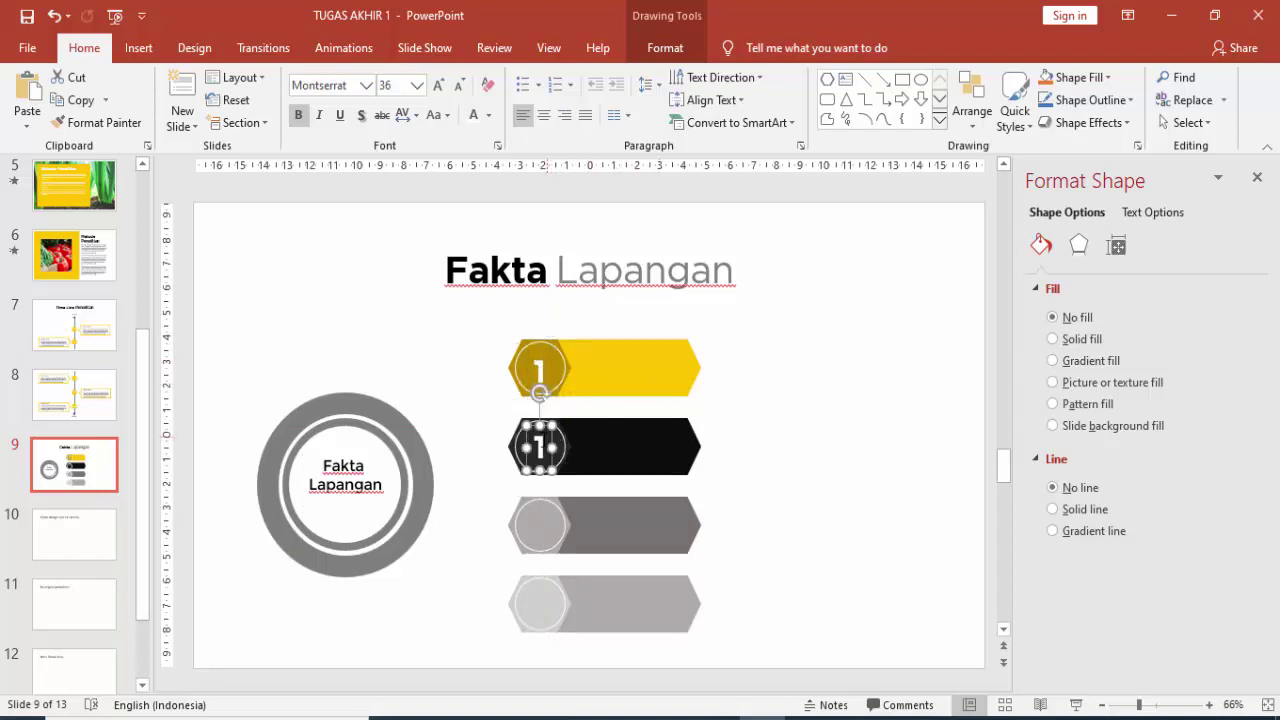
{"action": "double_click", "coordinate": [541, 446]}
{"action": "type", "text": "2"}
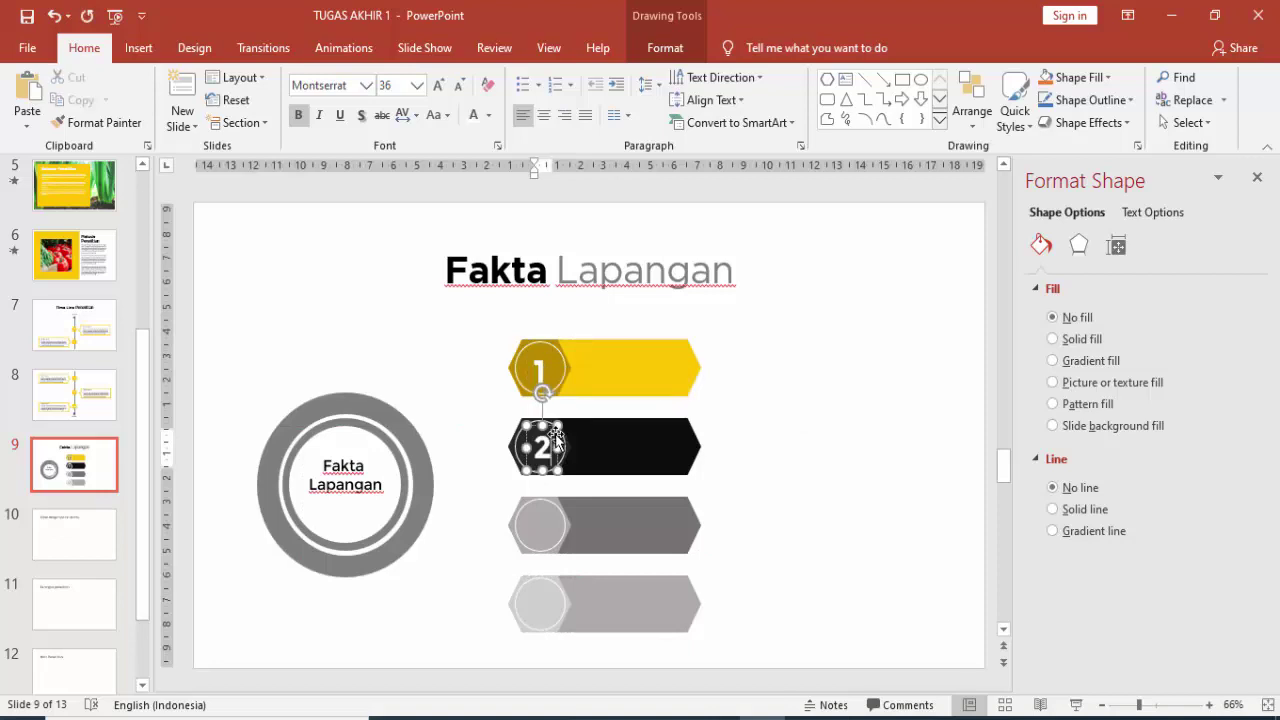
{"action": "left_click_drag", "start_coordinate": [557, 443], "coordinate": [550, 513]}
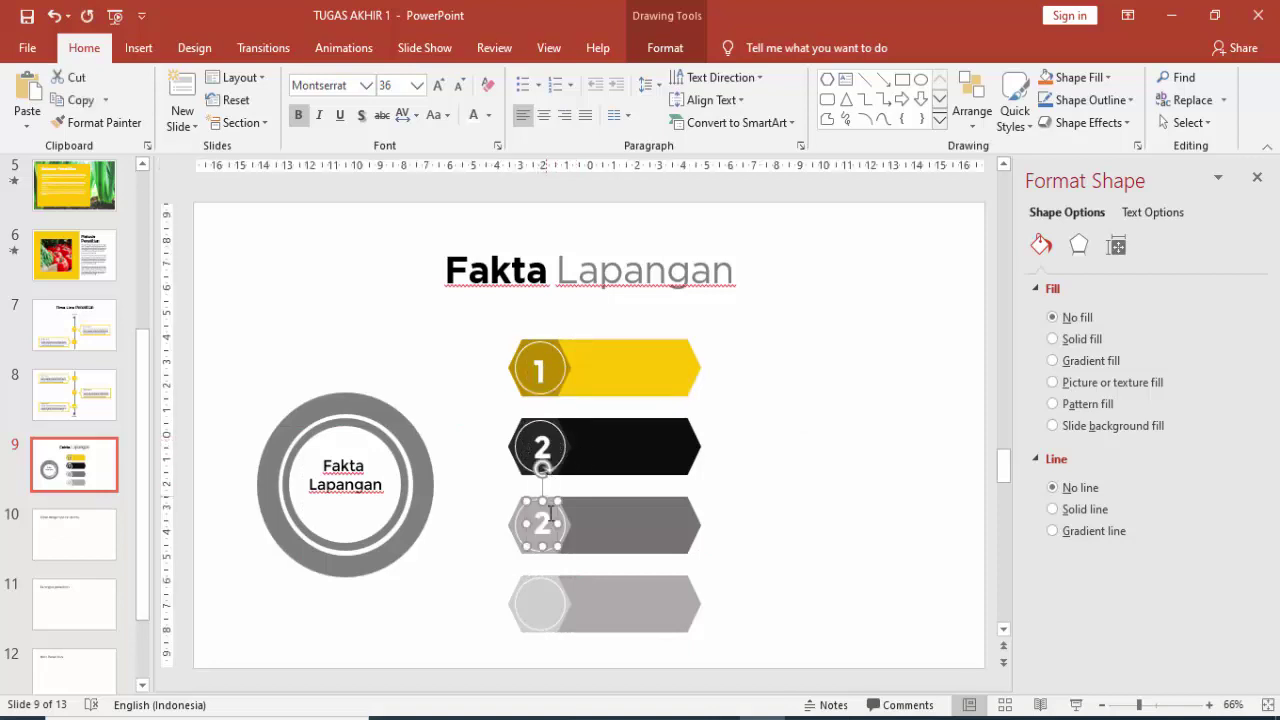
{"action": "double_click", "coordinate": [541, 525]}
{"action": "type", "text": "3"}
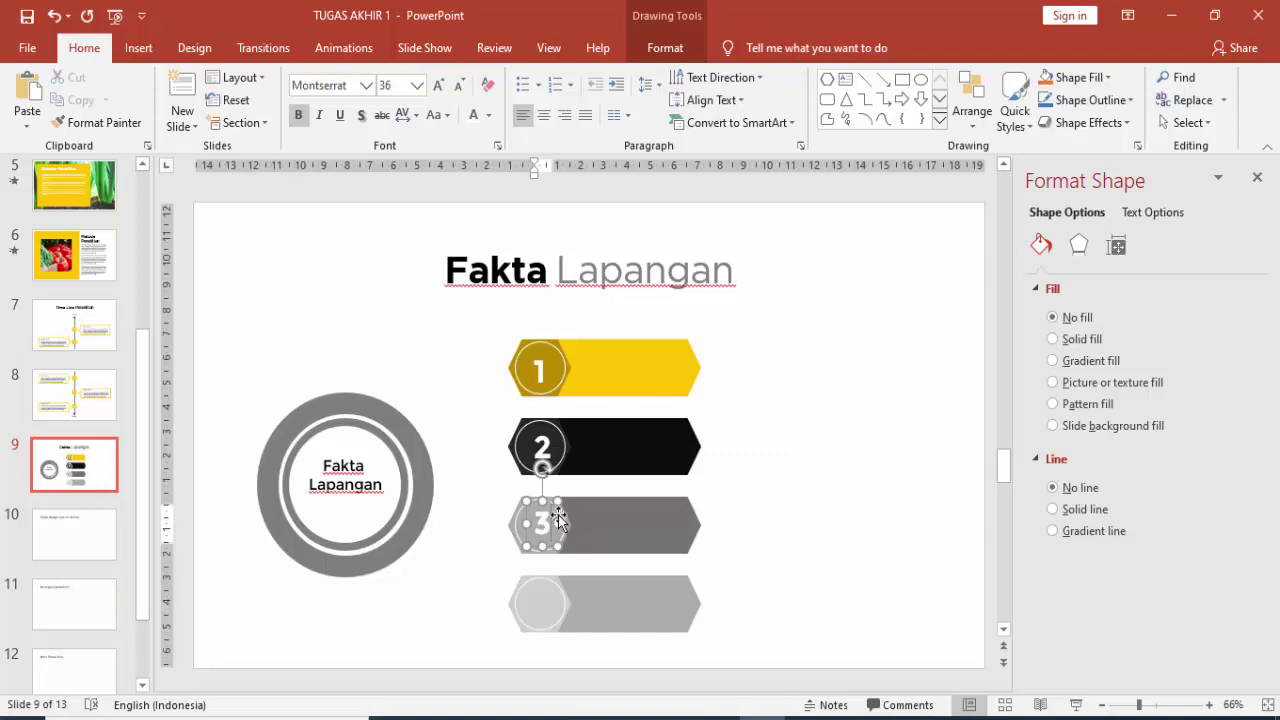
{"action": "left_click", "coordinate": [558, 518]}
{"action": "left_click_drag", "start_coordinate": [558, 518], "coordinate": [550, 598]}
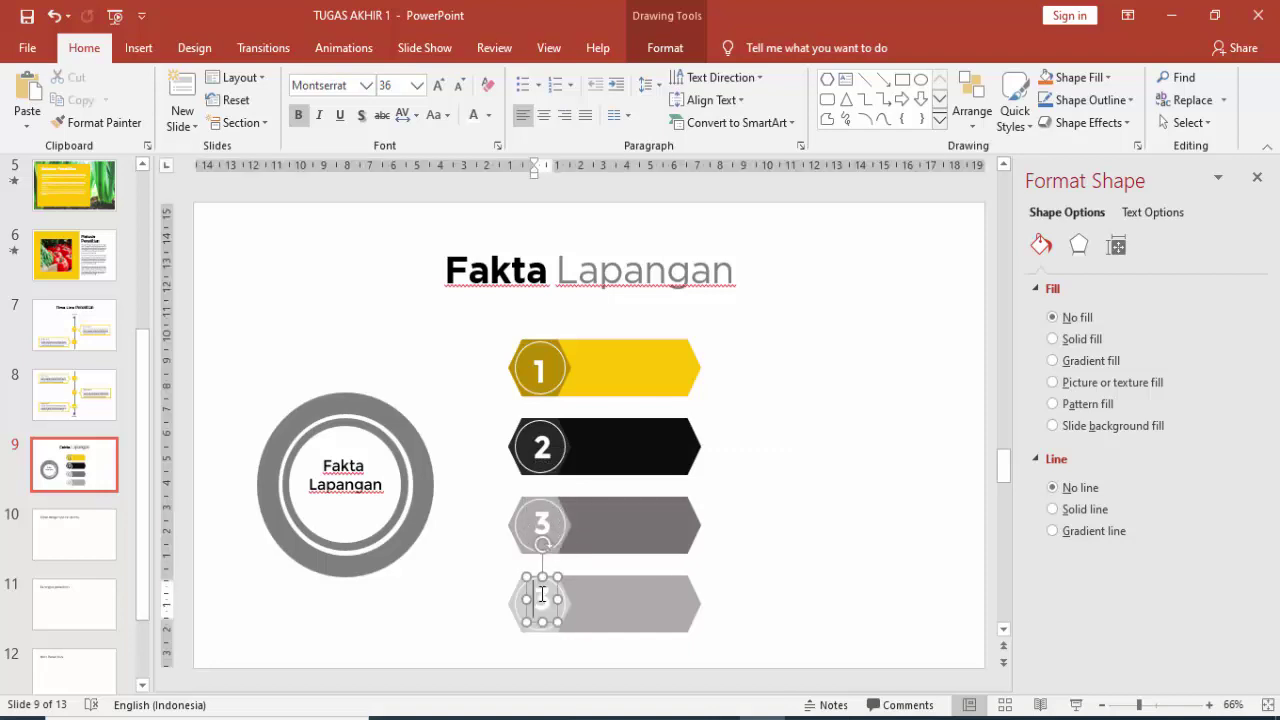
{"action": "type", "text": "4"}
{"action": "left_click", "coordinate": [556, 592]}
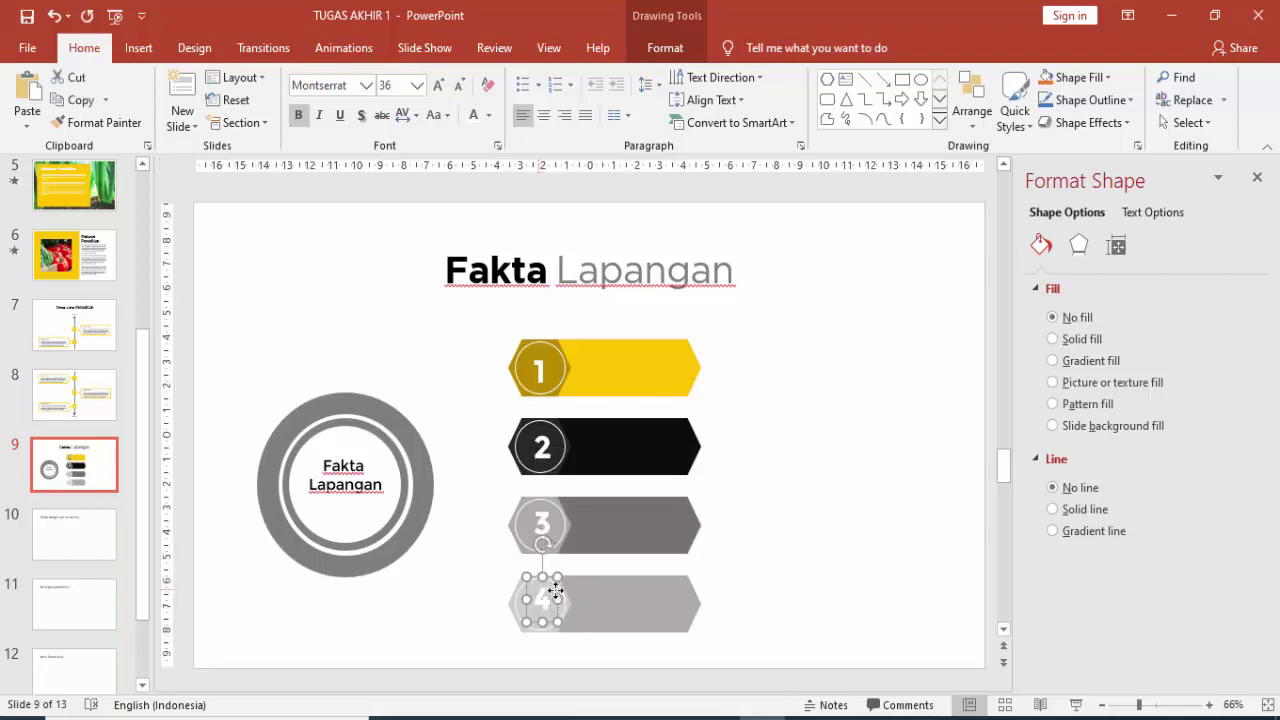
{"action": "left_click", "coordinate": [829, 491]}
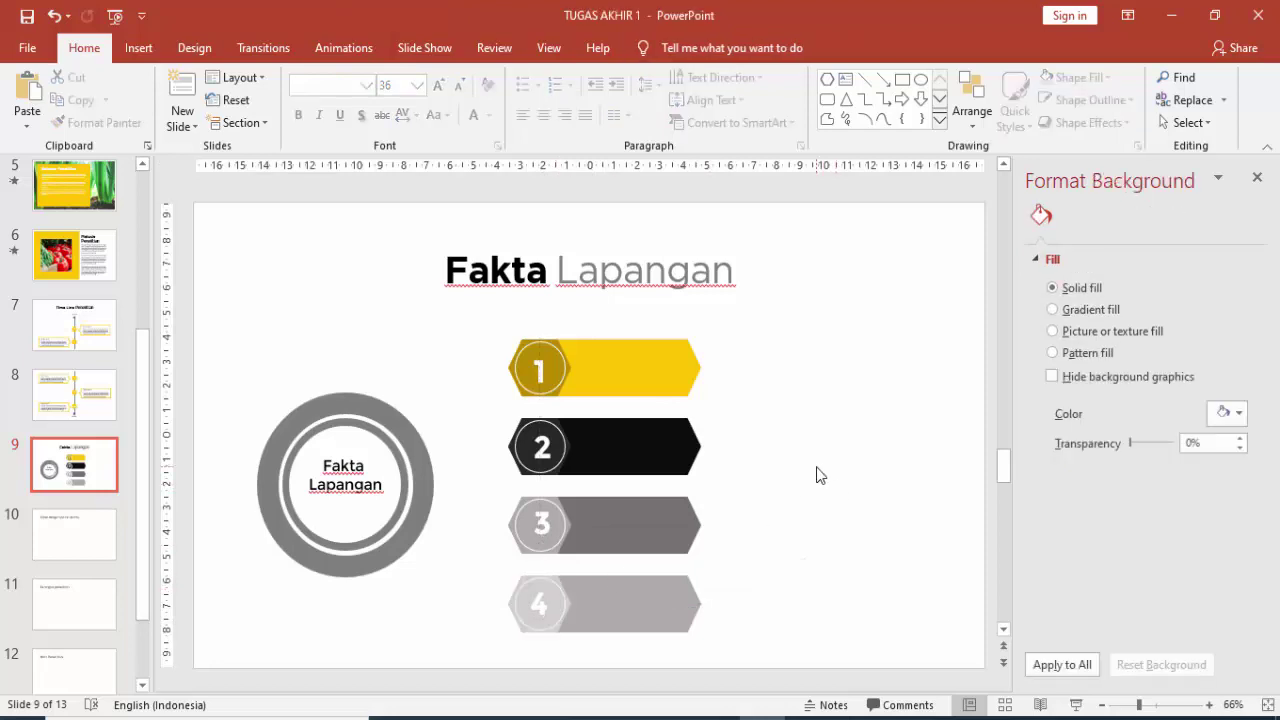
- Draw a straight line from the Fakta Lapangan ring to bar 1, replacing a bent connector
{"action": "left_click", "coordinate": [138, 47]}
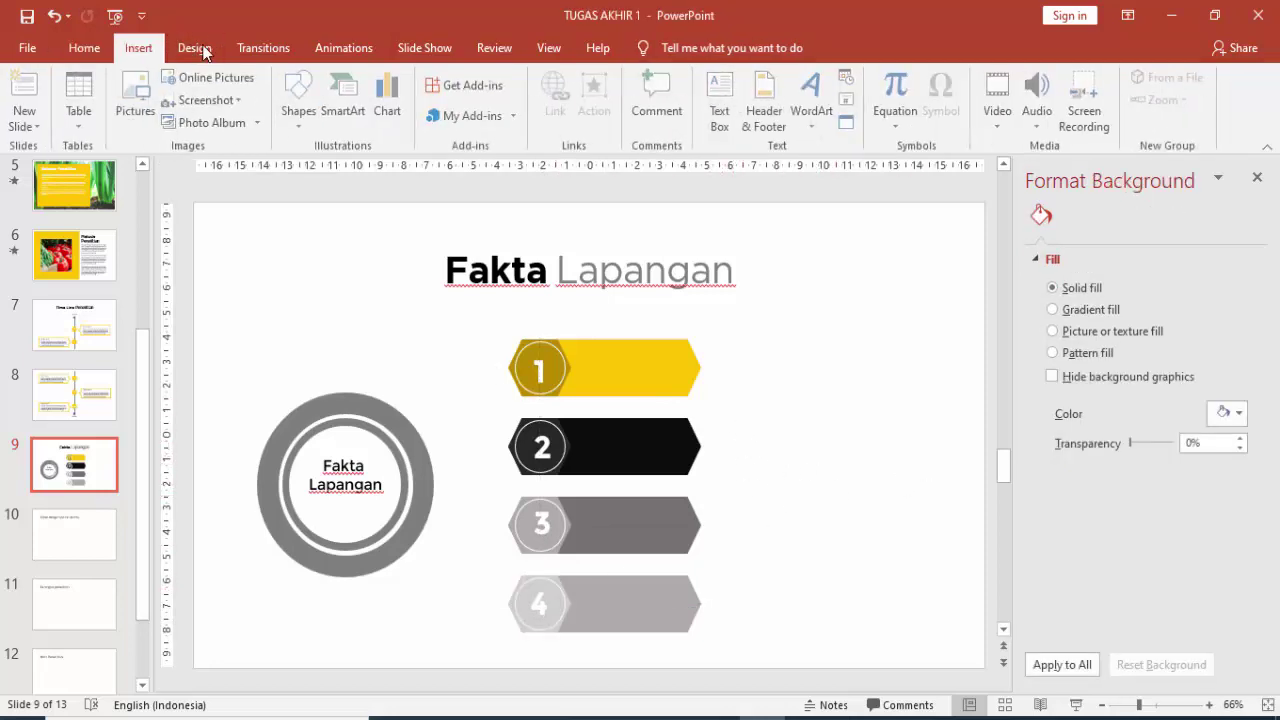
{"action": "left_click", "coordinate": [301, 105]}
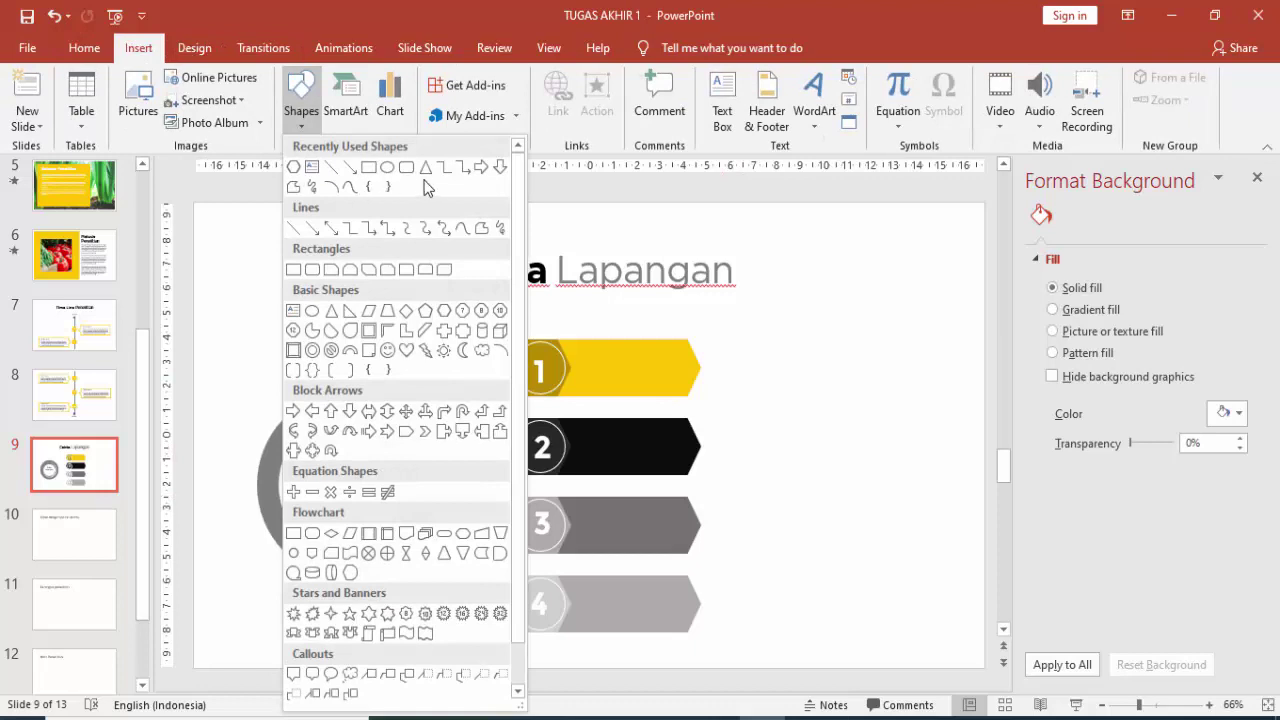
{"action": "left_click", "coordinate": [444, 169]}
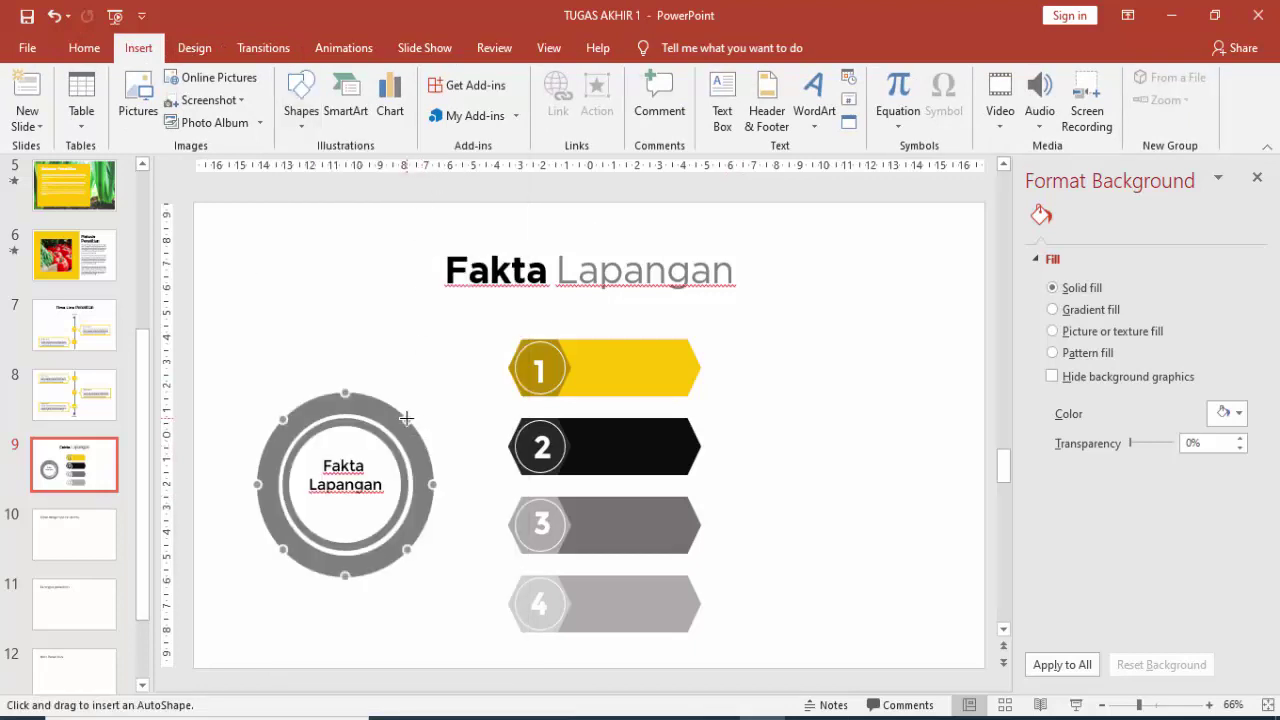
{"action": "mouse_move", "coordinate": [406, 418]}
{"action": "left_mouse_down"}
{"action": "mouse_move", "coordinate": [468, 480]}
{"action": "mouse_move", "coordinate": [508, 368]}
{"action": "left_mouse_up"}
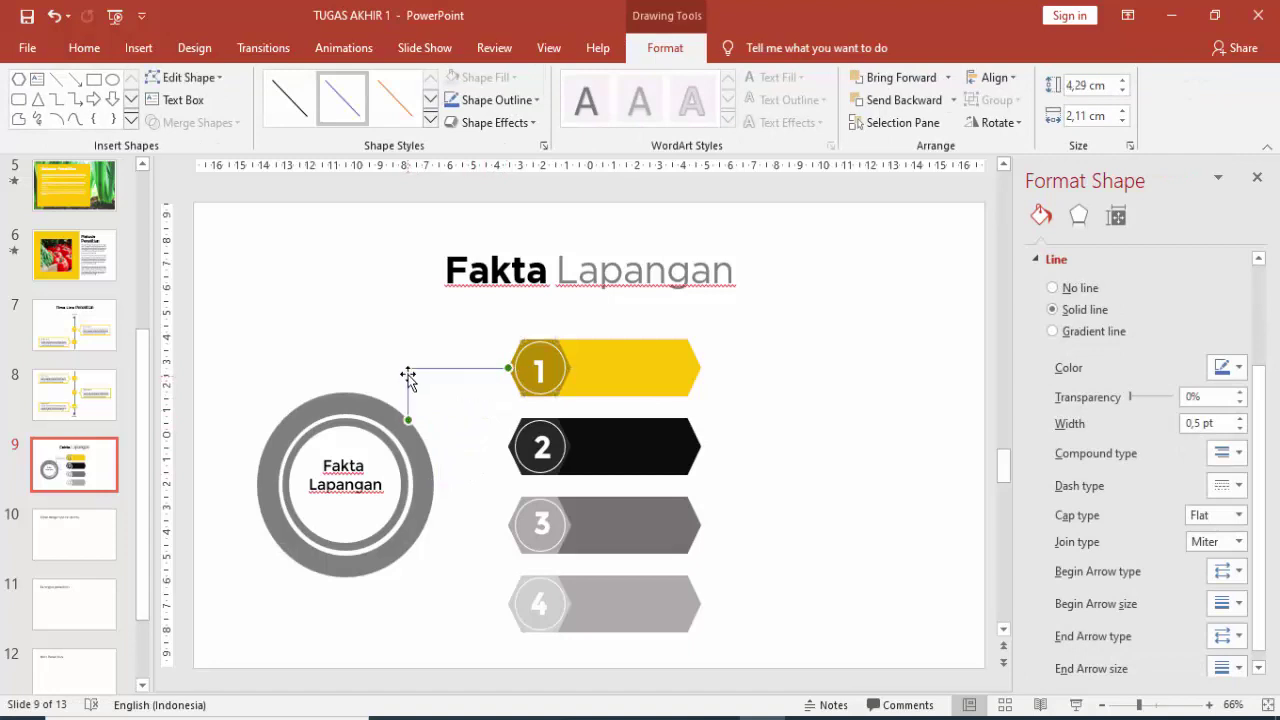
{"action": "left_click_drag", "start_coordinate": [412, 368], "coordinate": [443, 383]}
{"action": "key", "text": "Delete"}
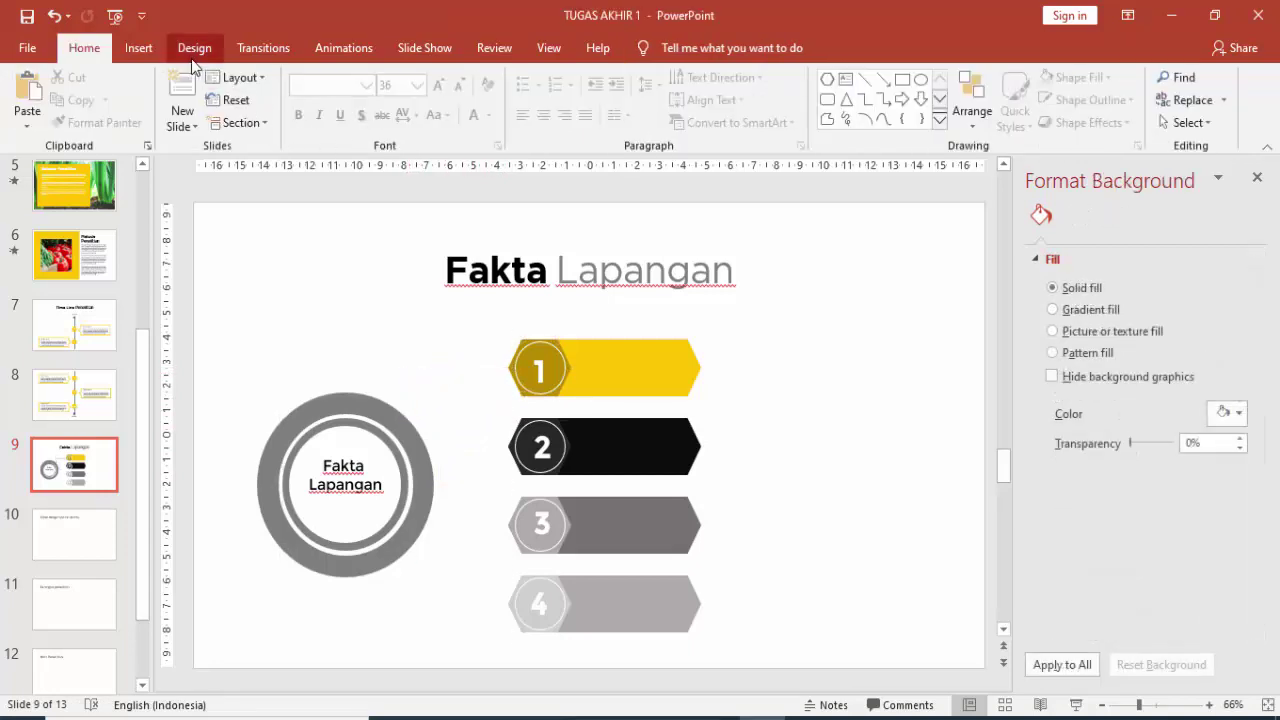
{"action": "left_click", "coordinate": [139, 48]}
{"action": "left_click", "coordinate": [301, 100]}
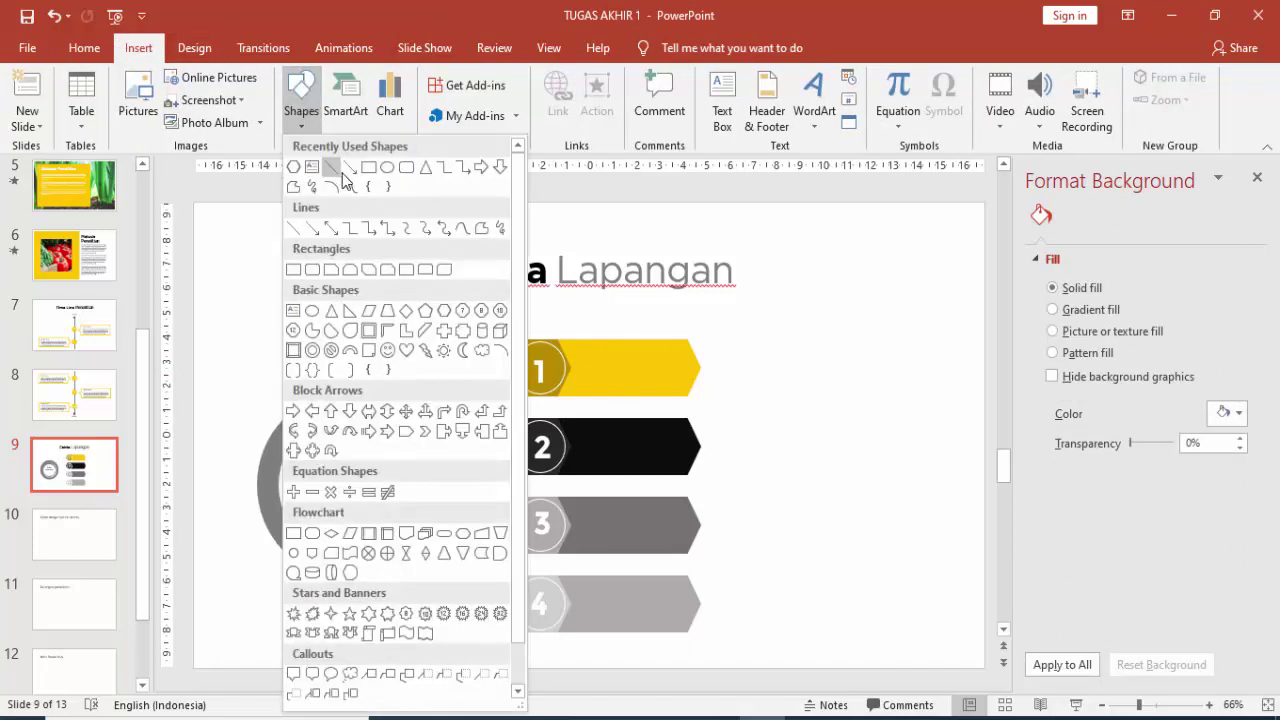
{"action": "left_click", "coordinate": [333, 165]}
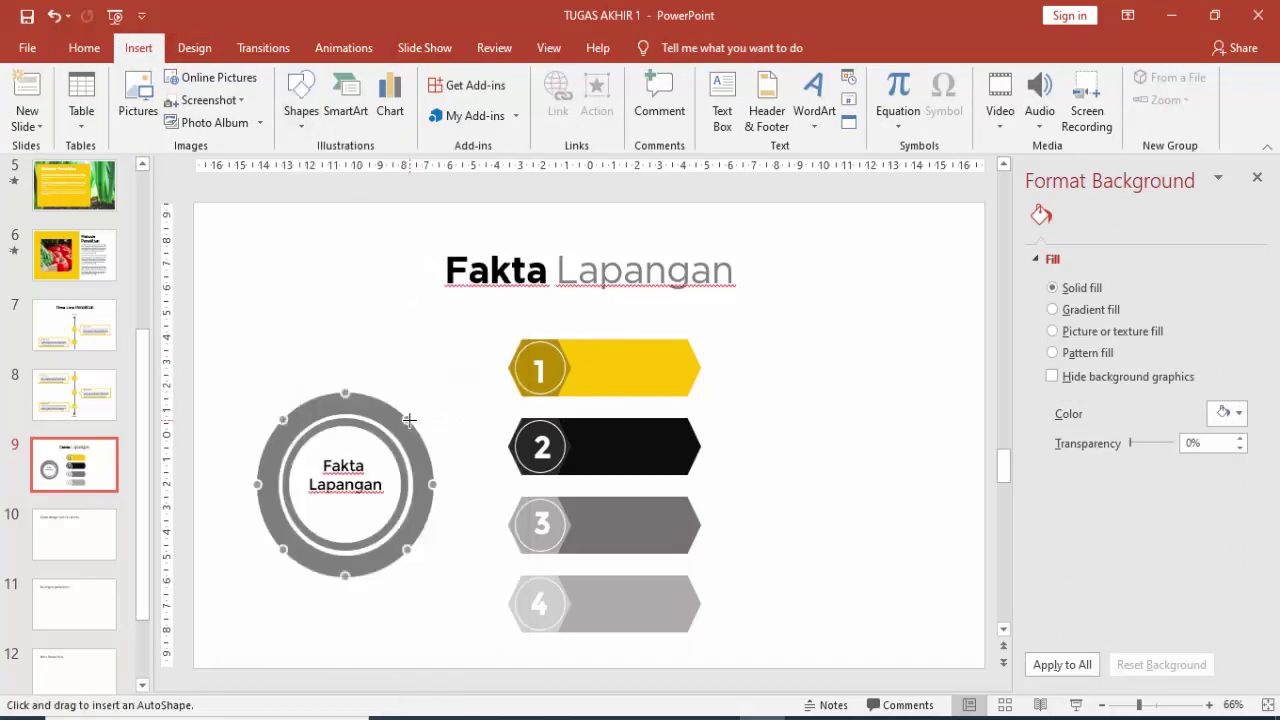
{"action": "left_click_drag", "start_coordinate": [409, 420], "coordinate": [515, 368]}
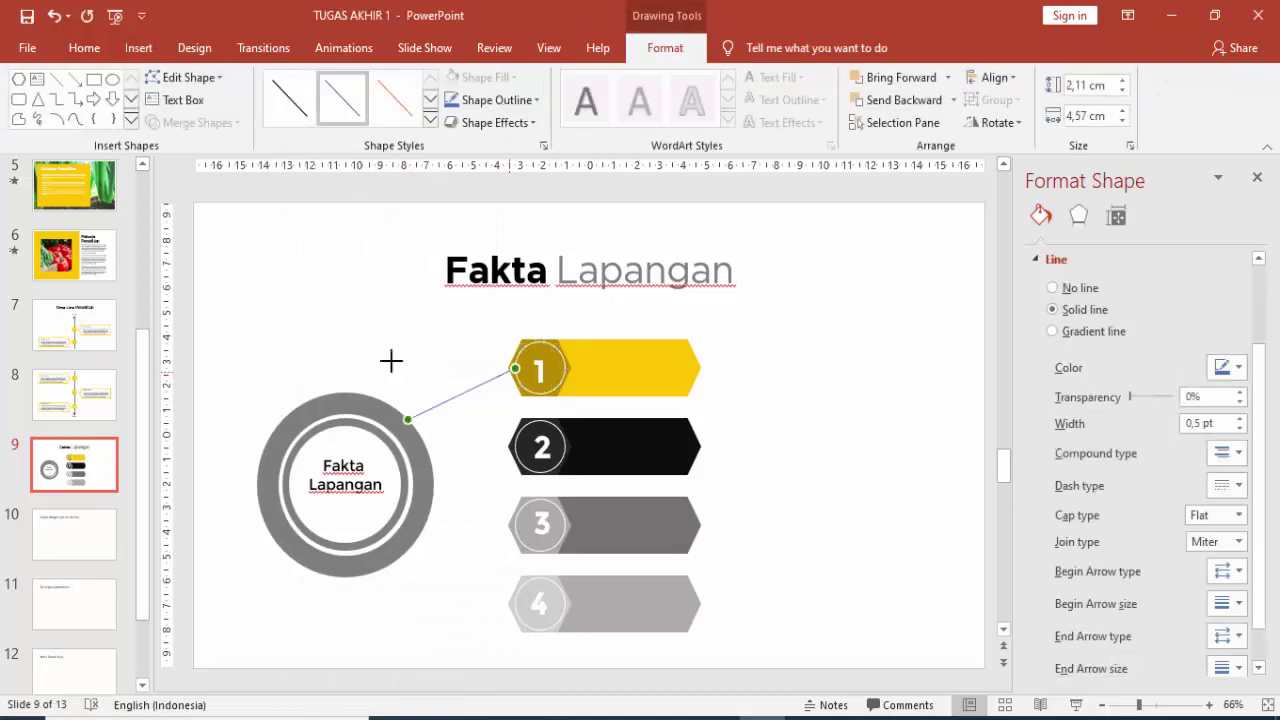
{"action": "left_click", "coordinate": [294, 277]}
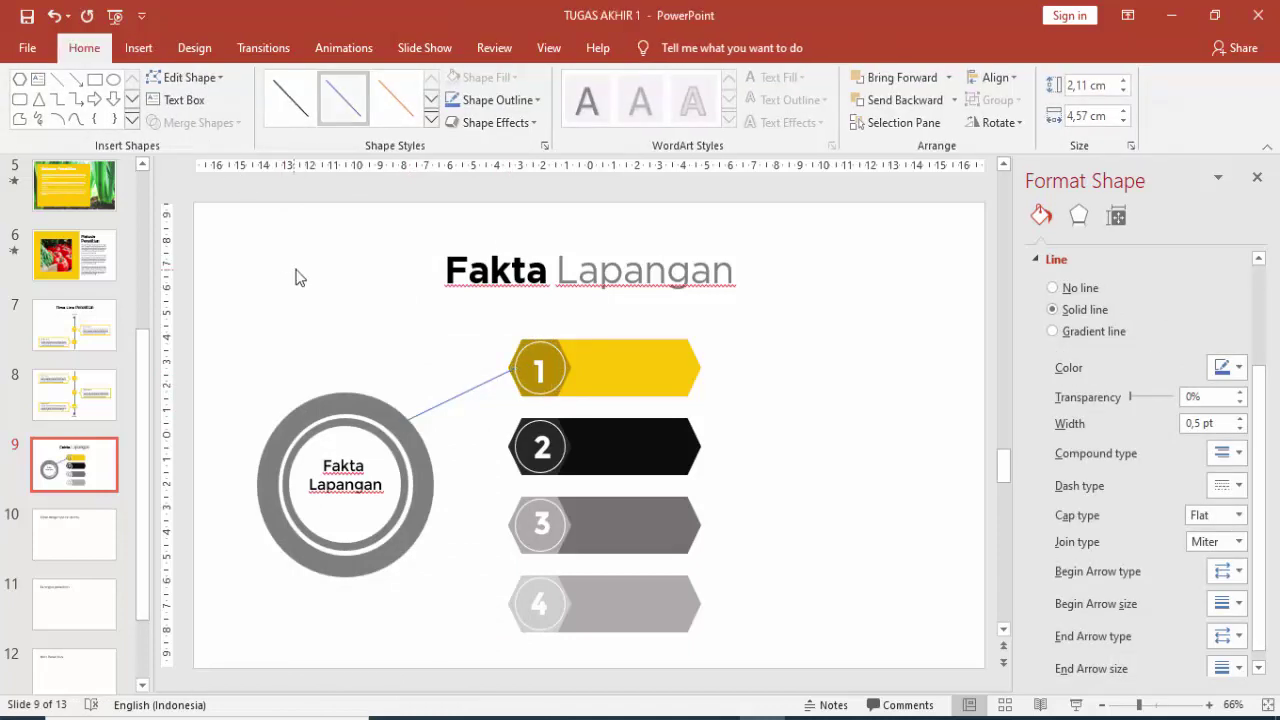
- Give the line to bar 1 a grey outline
{"action": "left_click", "coordinate": [450, 402]}
{"action": "left_click", "coordinate": [1230, 367]}
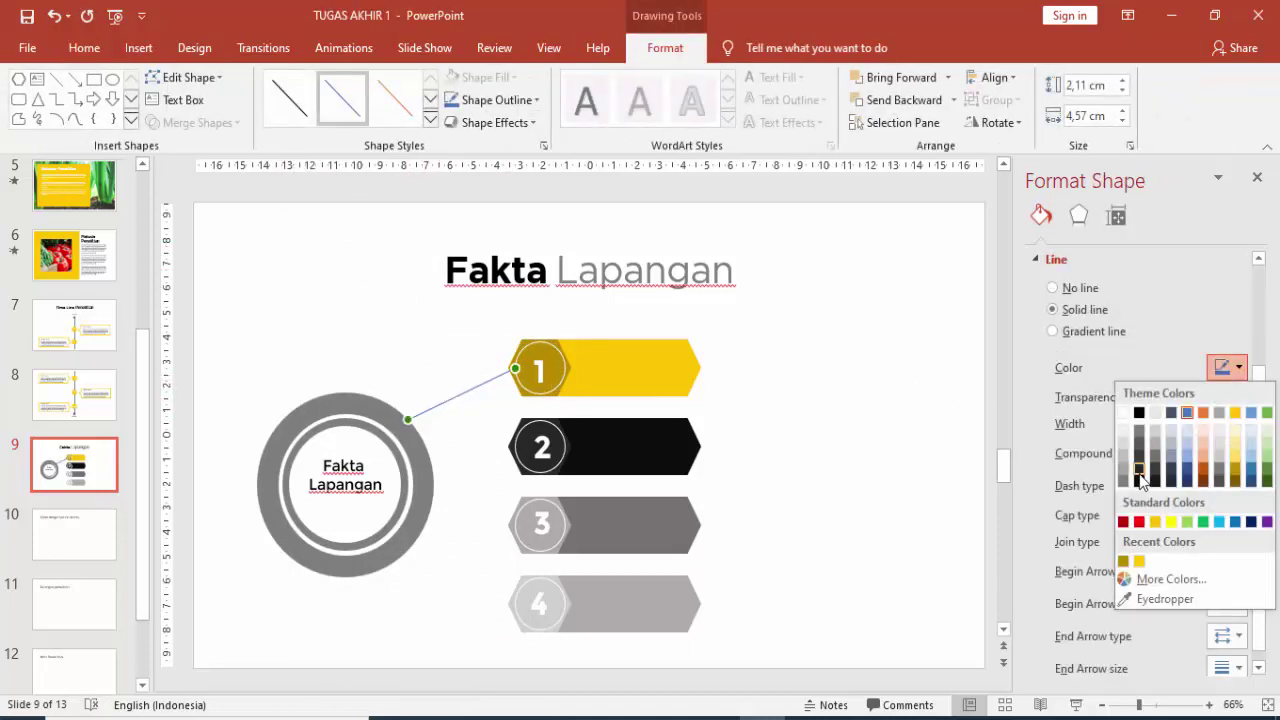
{"action": "left_click", "coordinate": [1138, 442]}
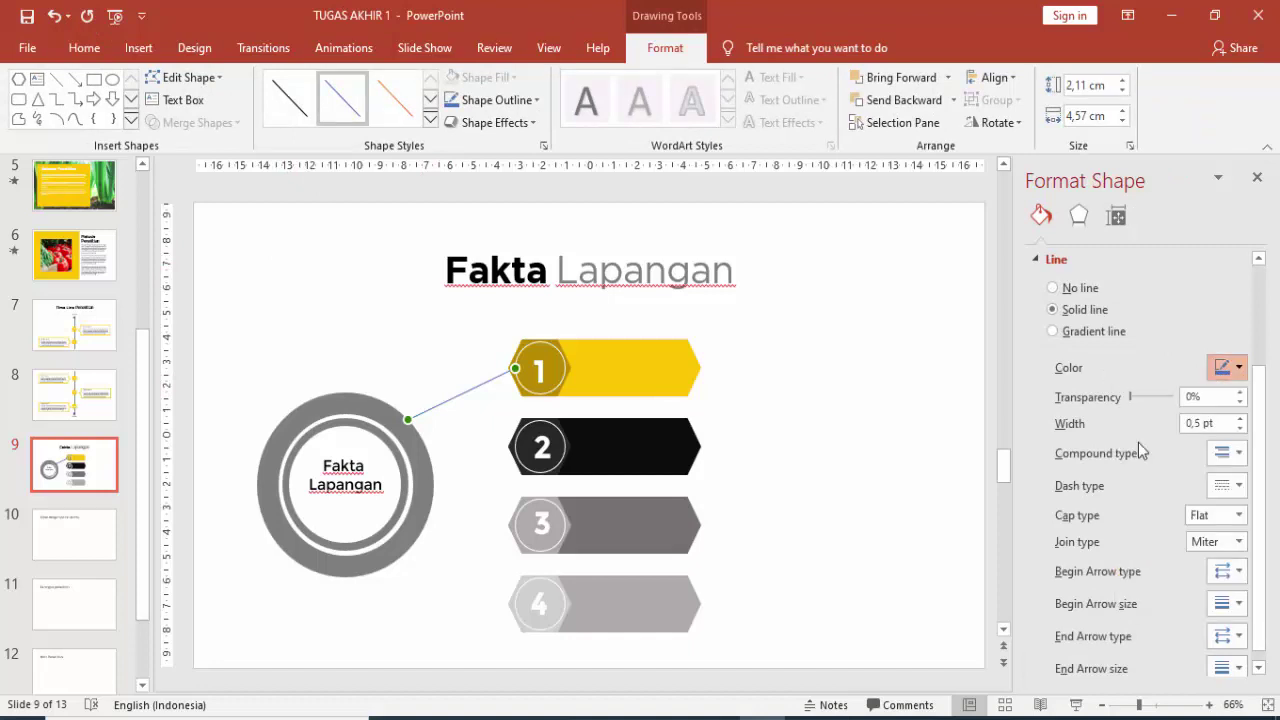
{"action": "left_click", "coordinate": [801, 377]}
{"action": "left_click", "coordinate": [483, 384]}
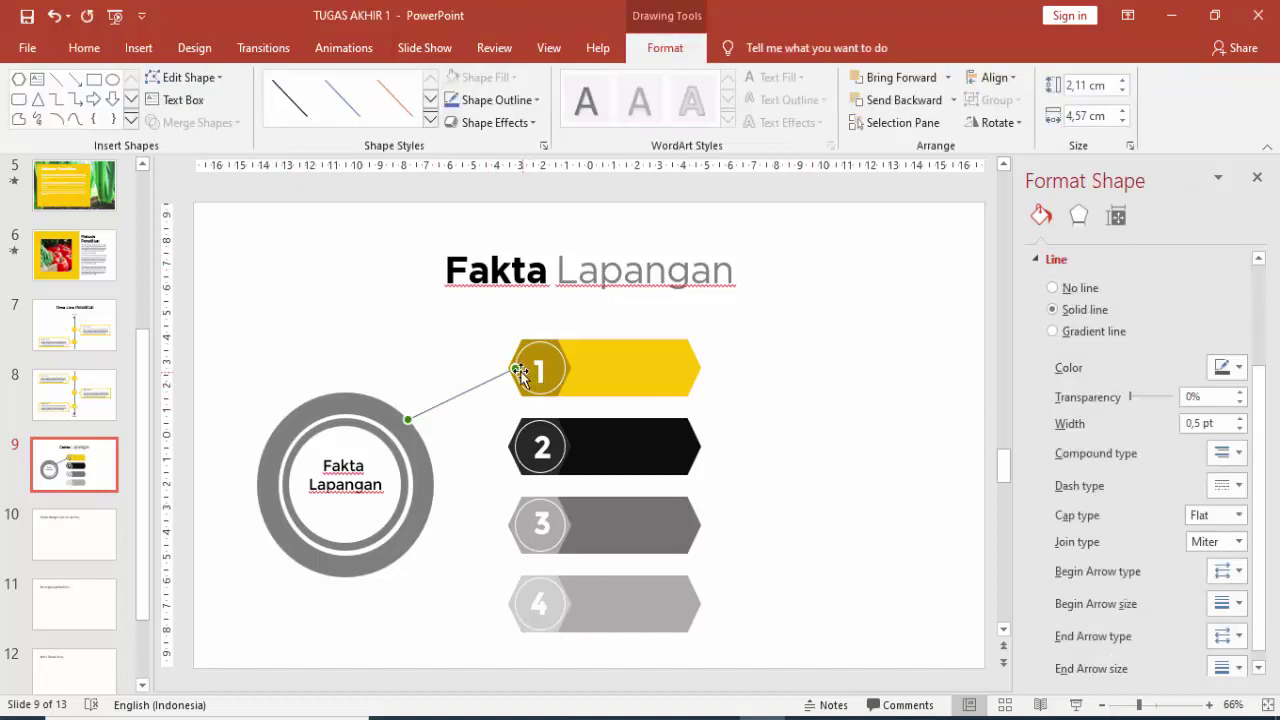
{"action": "left_click", "coordinate": [692, 338]}
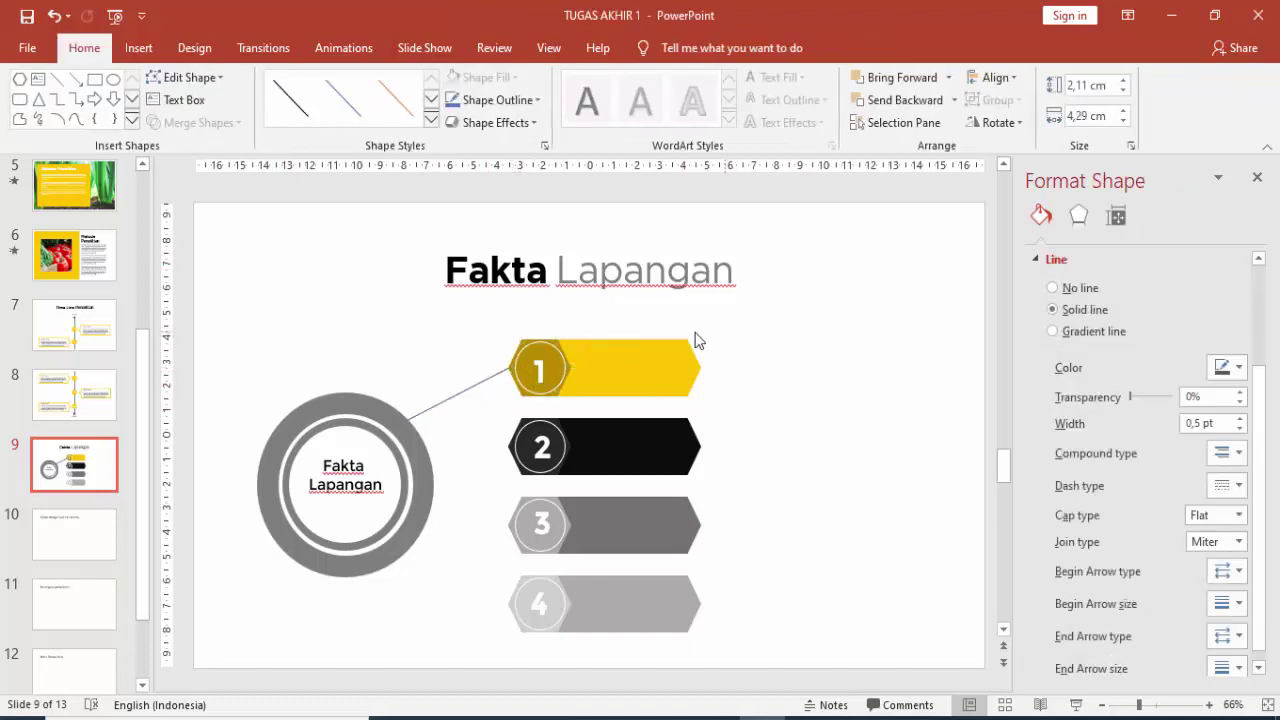
{"action": "left_click", "coordinate": [491, 380]}
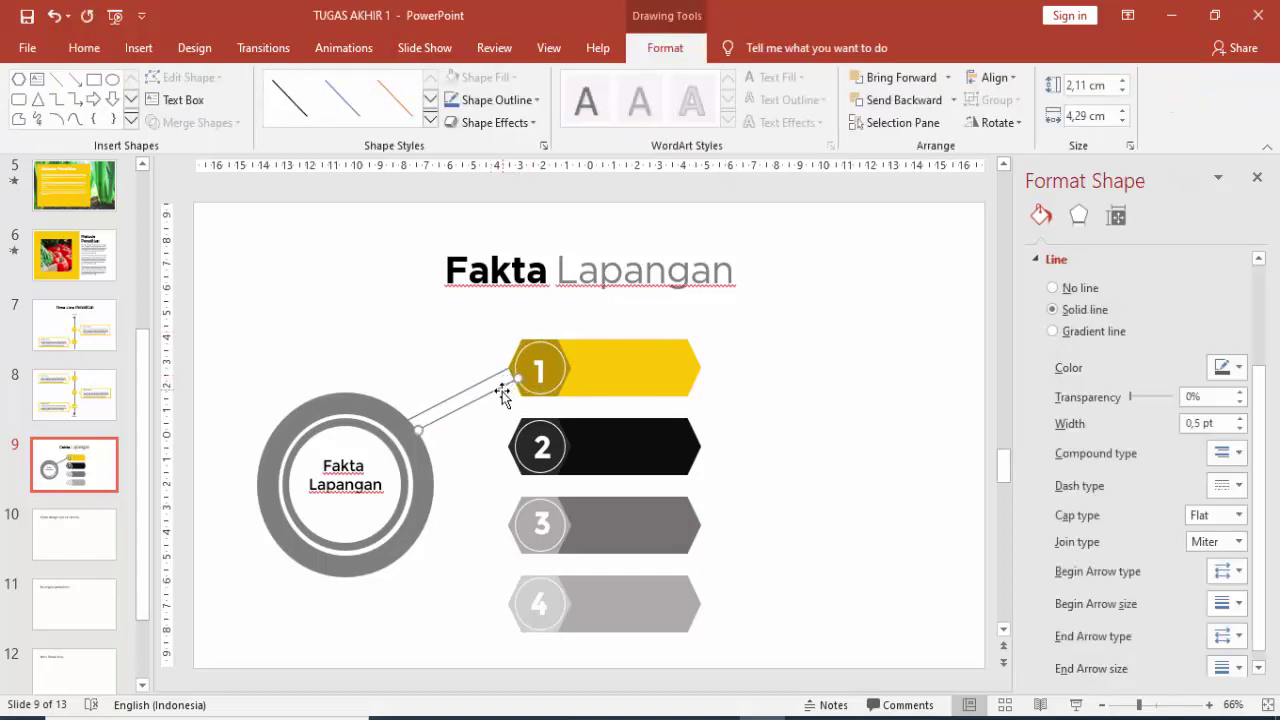
- Copy the grey line to bar 2, and flip a duplicate vertically to link bar 4
{"action": "left_click_drag", "start_coordinate": [452, 422], "coordinate": [461, 453], "text": "ctrl"}
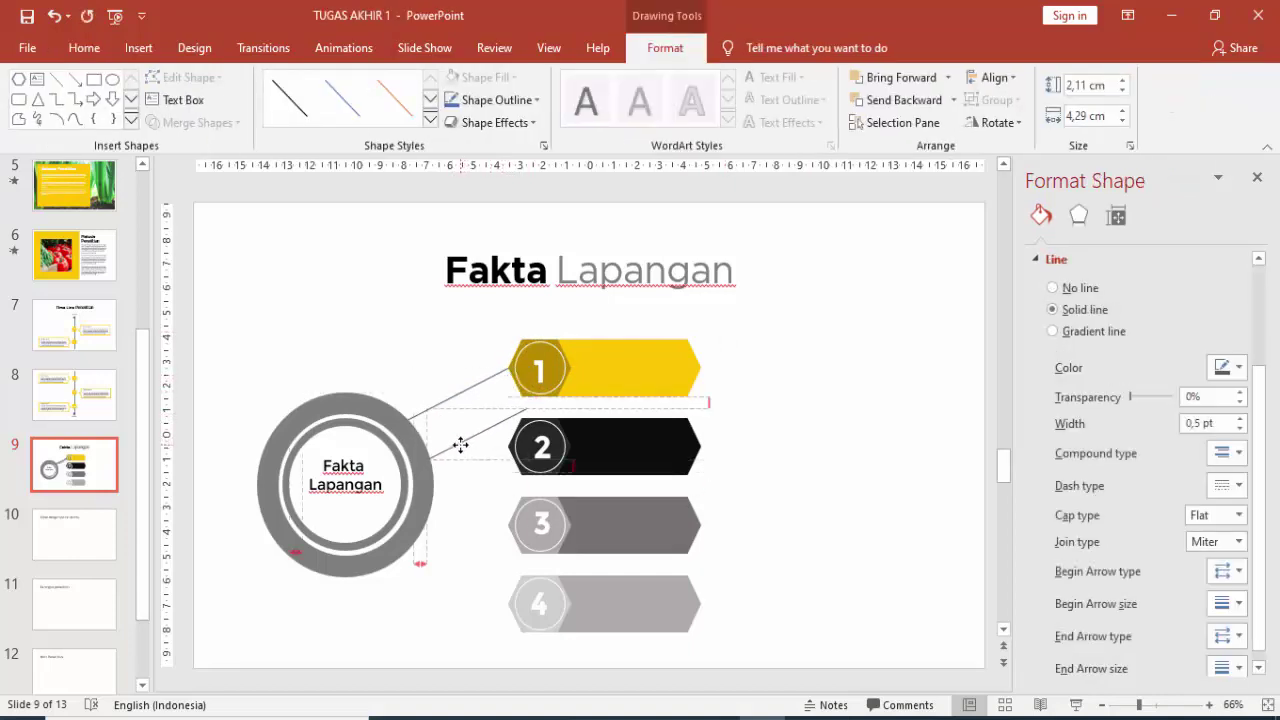
{"action": "left_click_drag", "start_coordinate": [526, 410], "coordinate": [512, 445]}
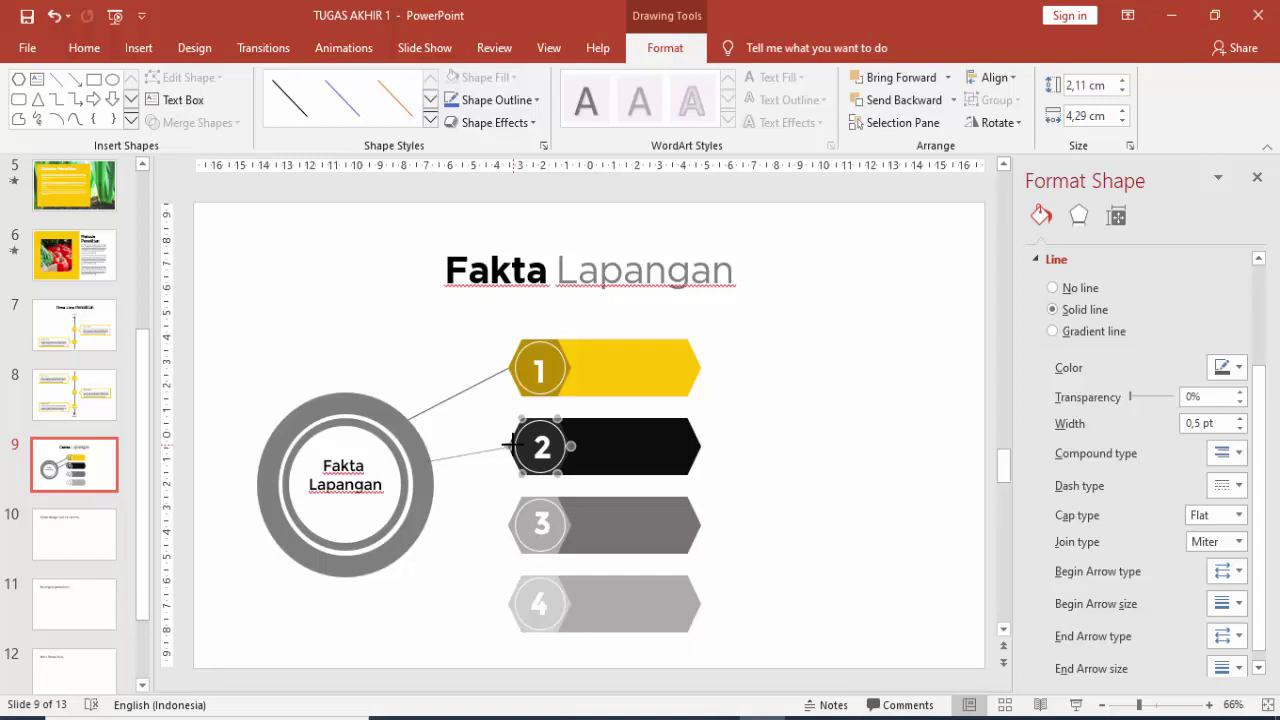
{"action": "left_click", "coordinate": [774, 413]}
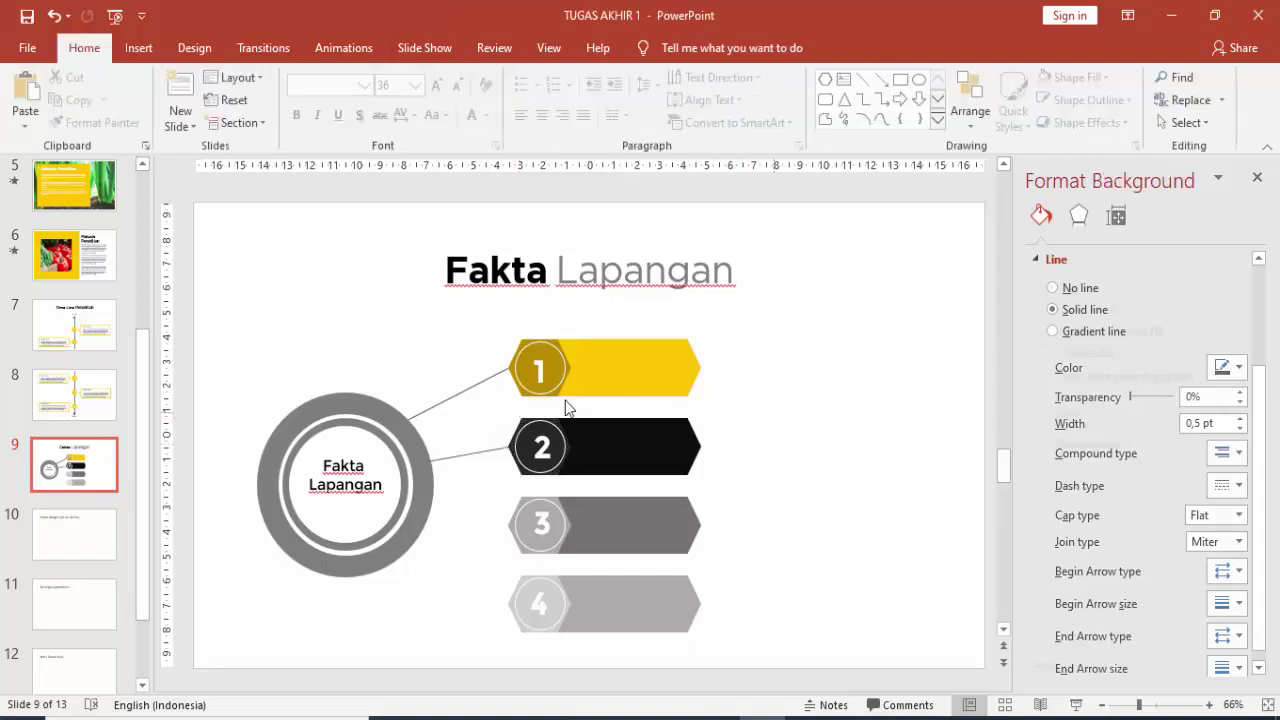
{"action": "left_click", "coordinate": [480, 386]}
{"action": "key", "text": "ctrl+d"}
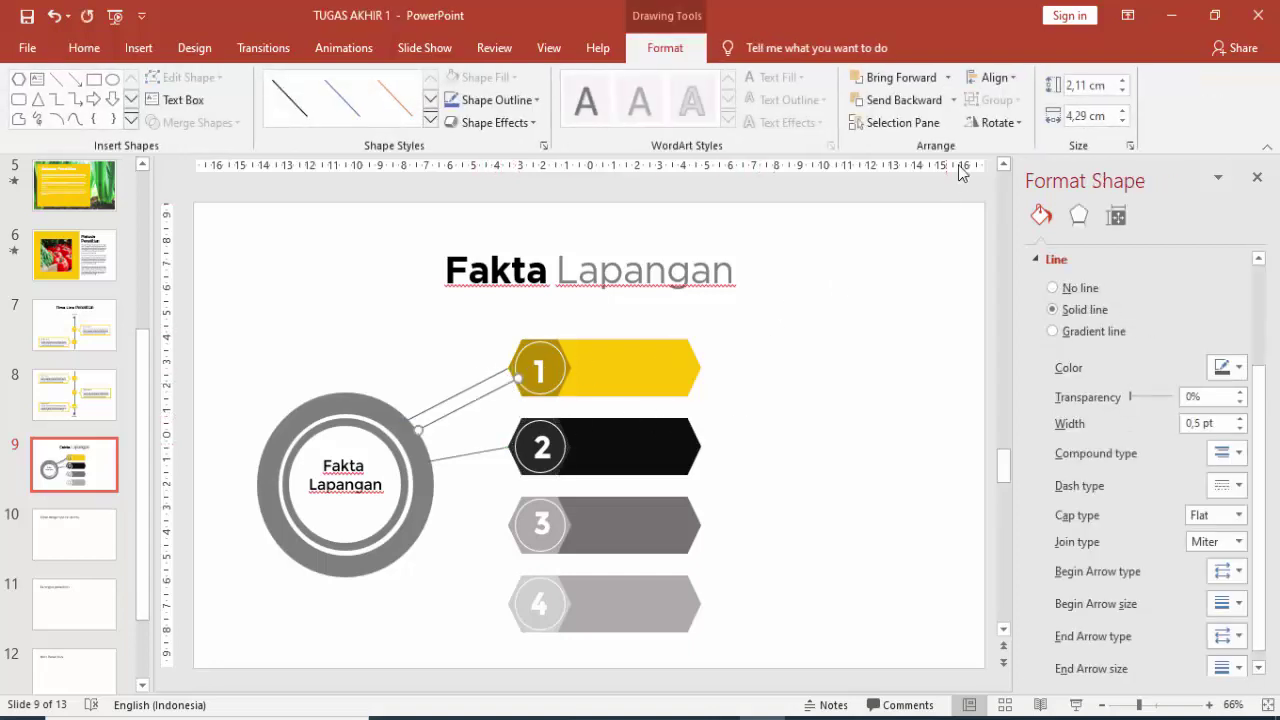
{"action": "left_click", "coordinate": [993, 122]}
{"action": "left_click", "coordinate": [1005, 191]}
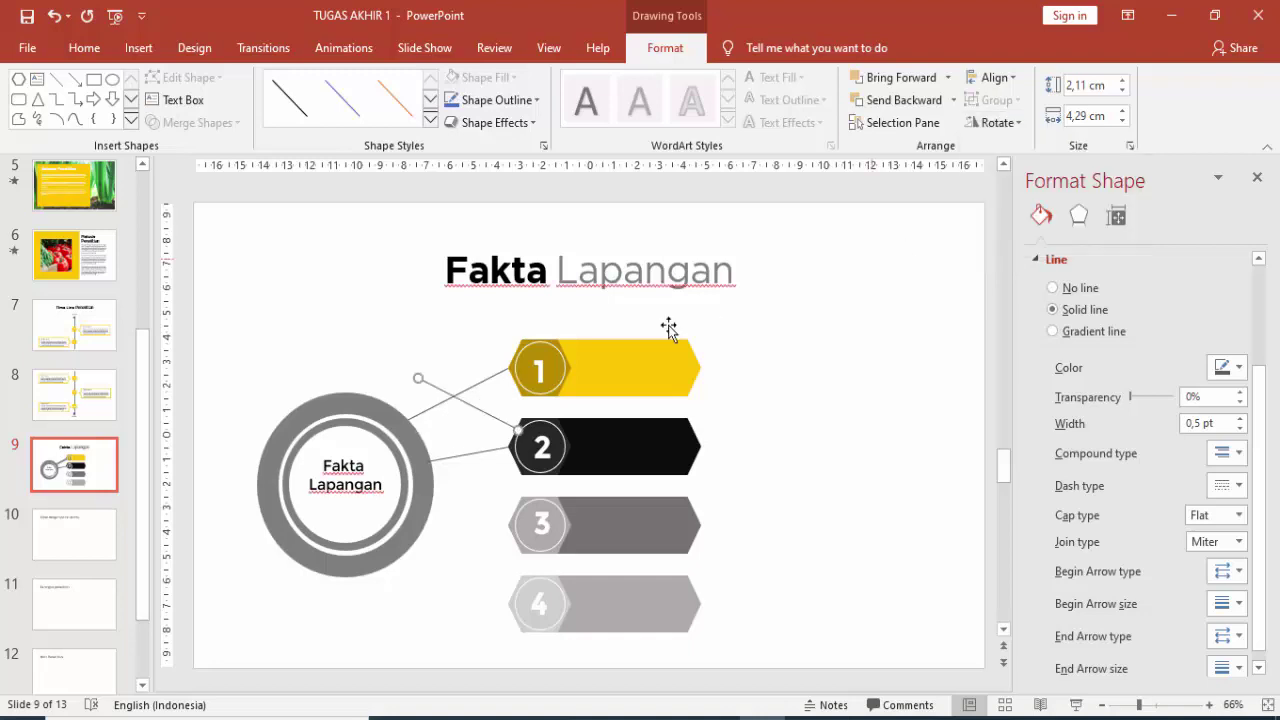
{"action": "left_click_drag", "start_coordinate": [478, 410], "coordinate": [465, 585]}
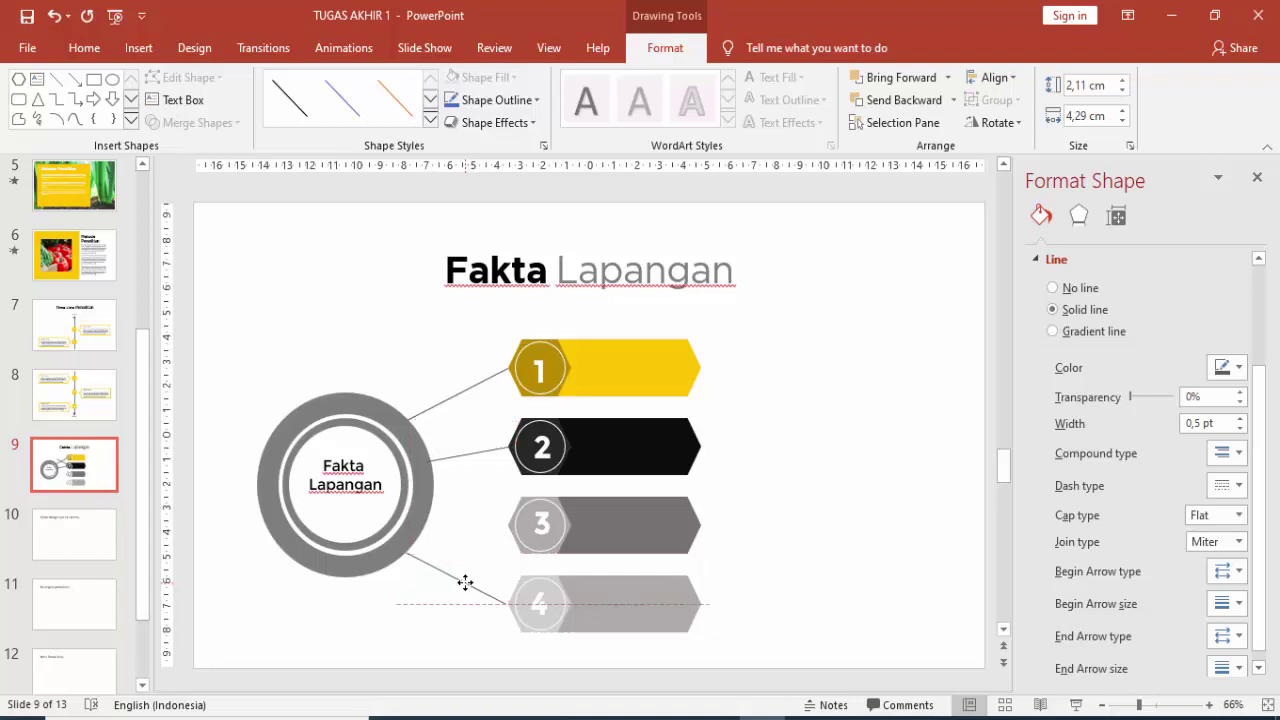
- Flip the bar 2 line vertically and move it down to connect bar 3
{"action": "left_click", "coordinate": [485, 451]}
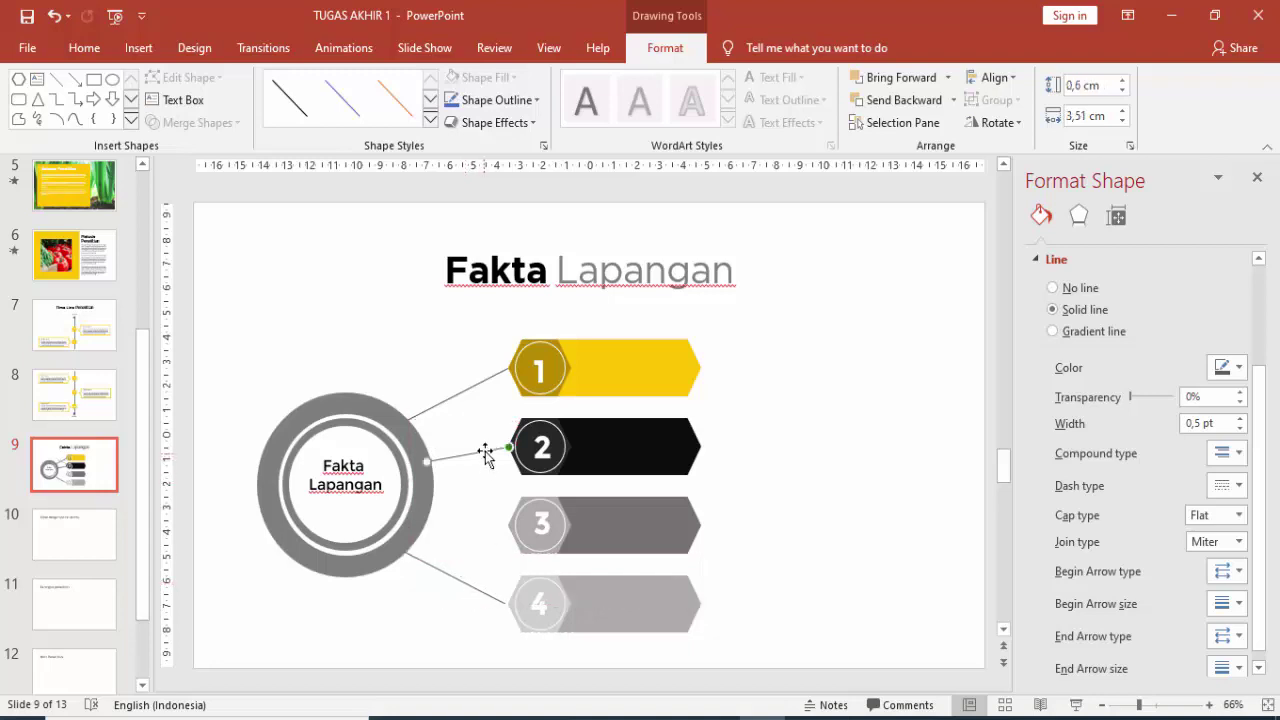
{"action": "left_click", "coordinate": [1000, 122]}
{"action": "left_click", "coordinate": [1010, 194]}
{"action": "left_click_drag", "start_coordinate": [485, 472], "coordinate": [478, 521]}
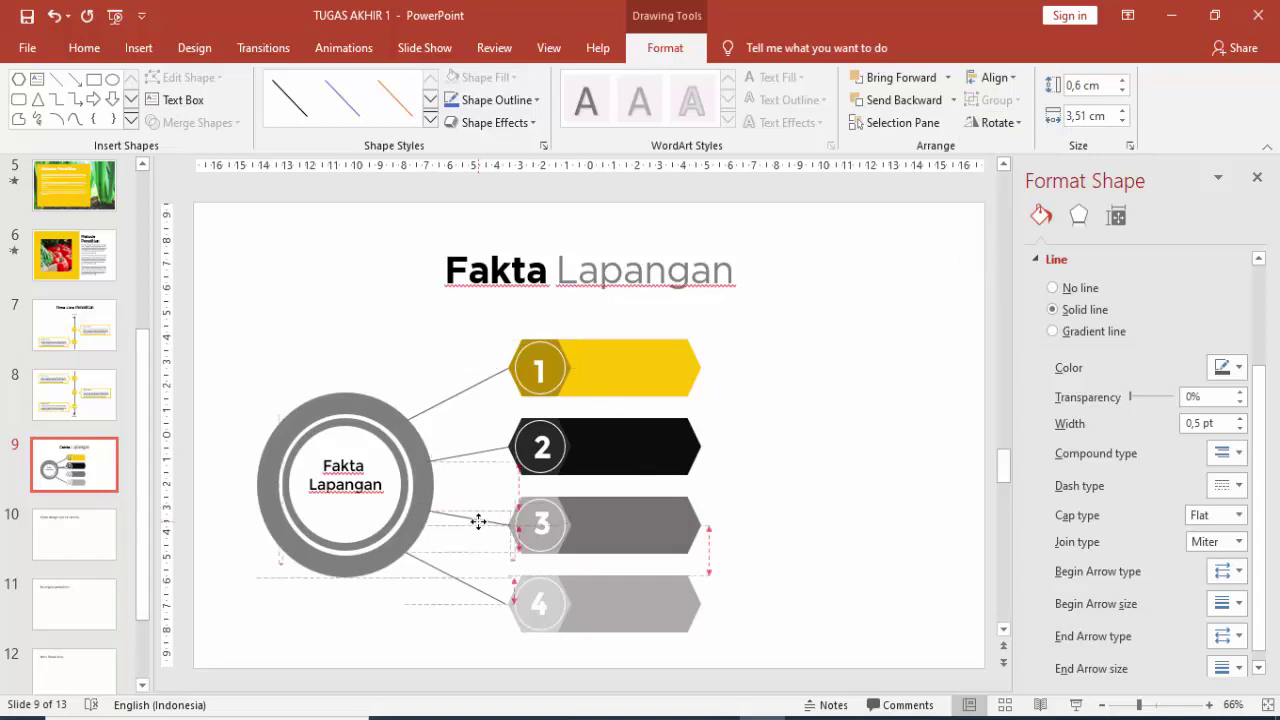
- Close the background formatting pane and deselect everything on the slide
{"action": "left_click", "coordinate": [819, 447]}
{"action": "scroll", "coordinate": [835, 417], "scroll_direction": "down", "scroll_amount": 2}
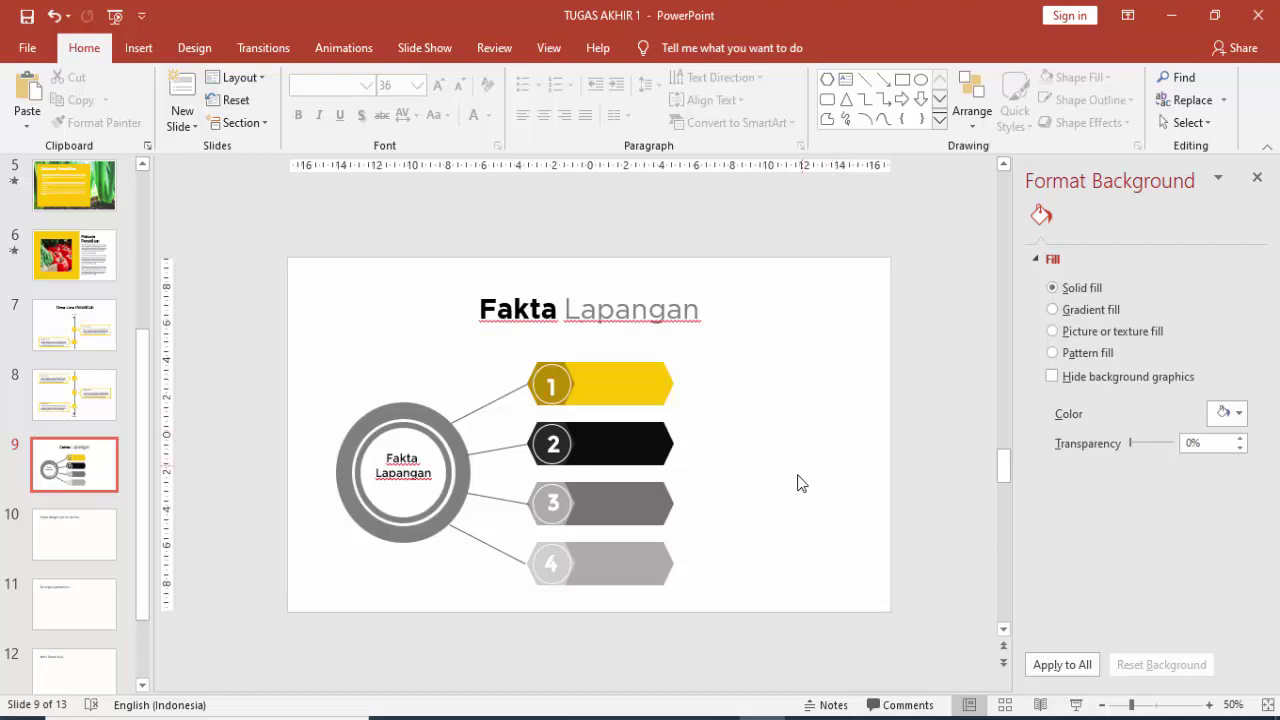
{"action": "scroll", "coordinate": [826, 438], "scroll_direction": "up", "scroll_amount": 2}
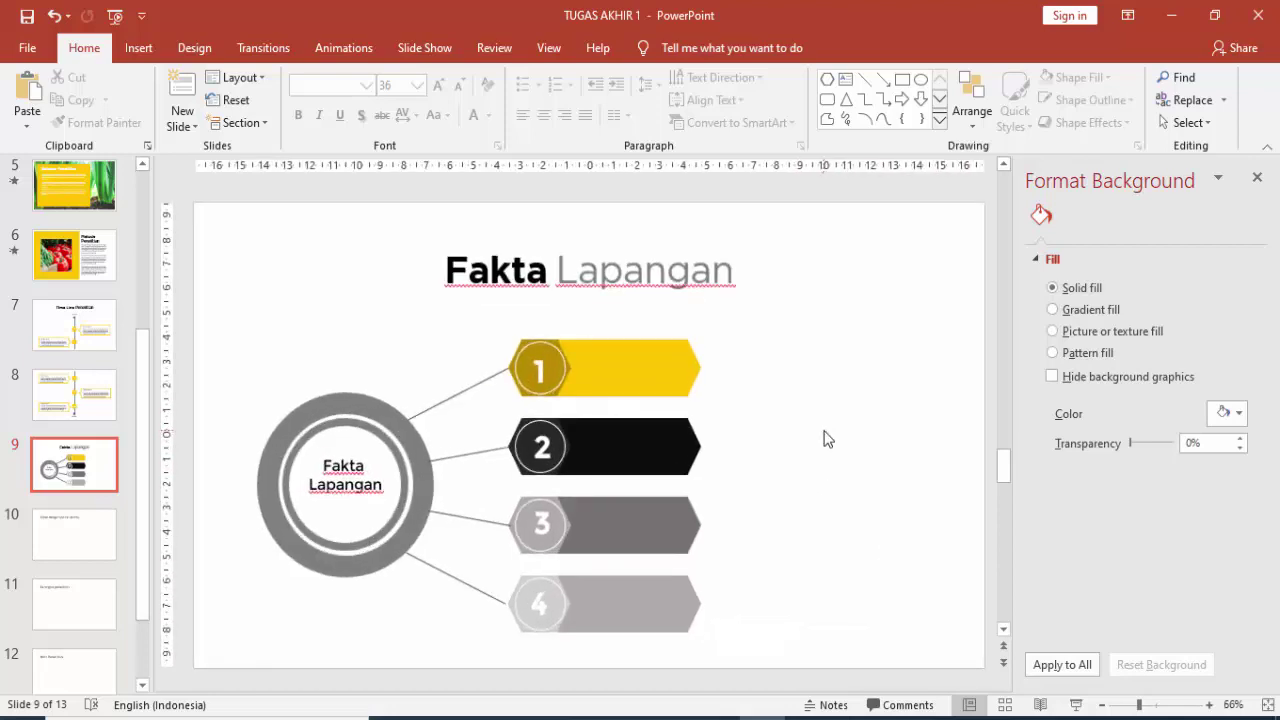
{"action": "left_click", "coordinate": [1257, 177]}
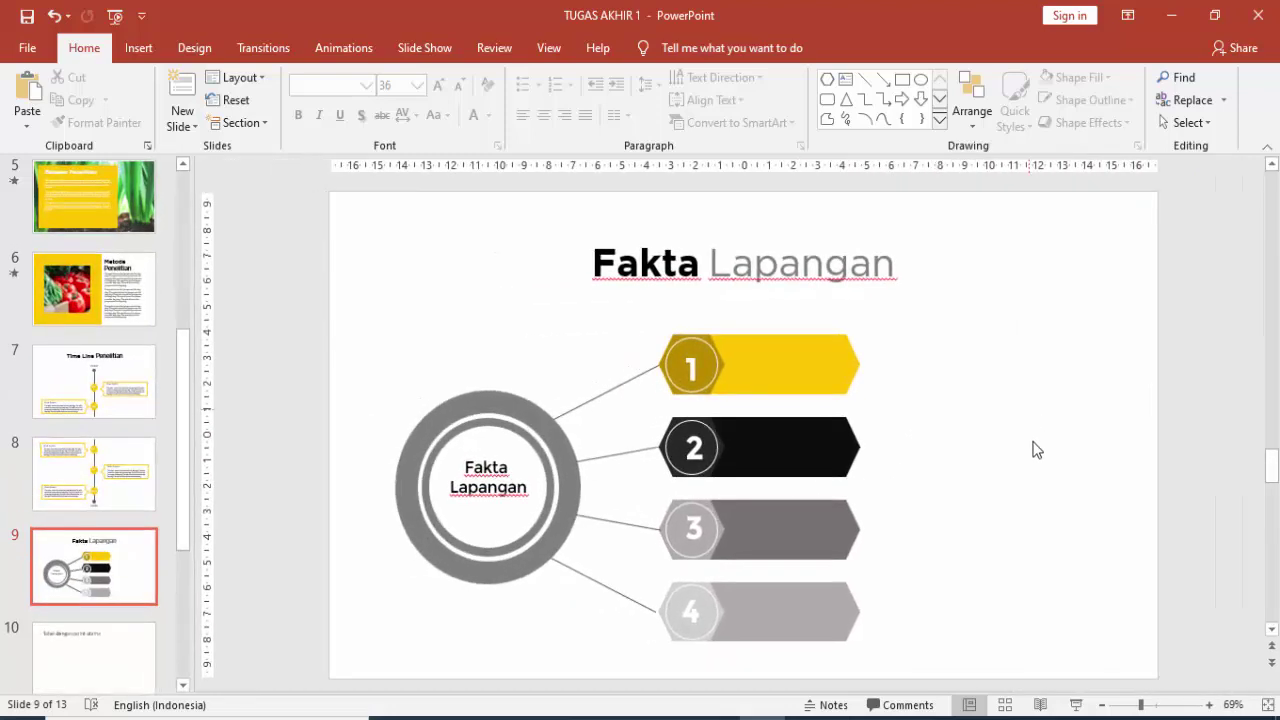
{"action": "scroll", "coordinate": [1027, 459], "scroll_direction": "up", "scroll_amount": 1}
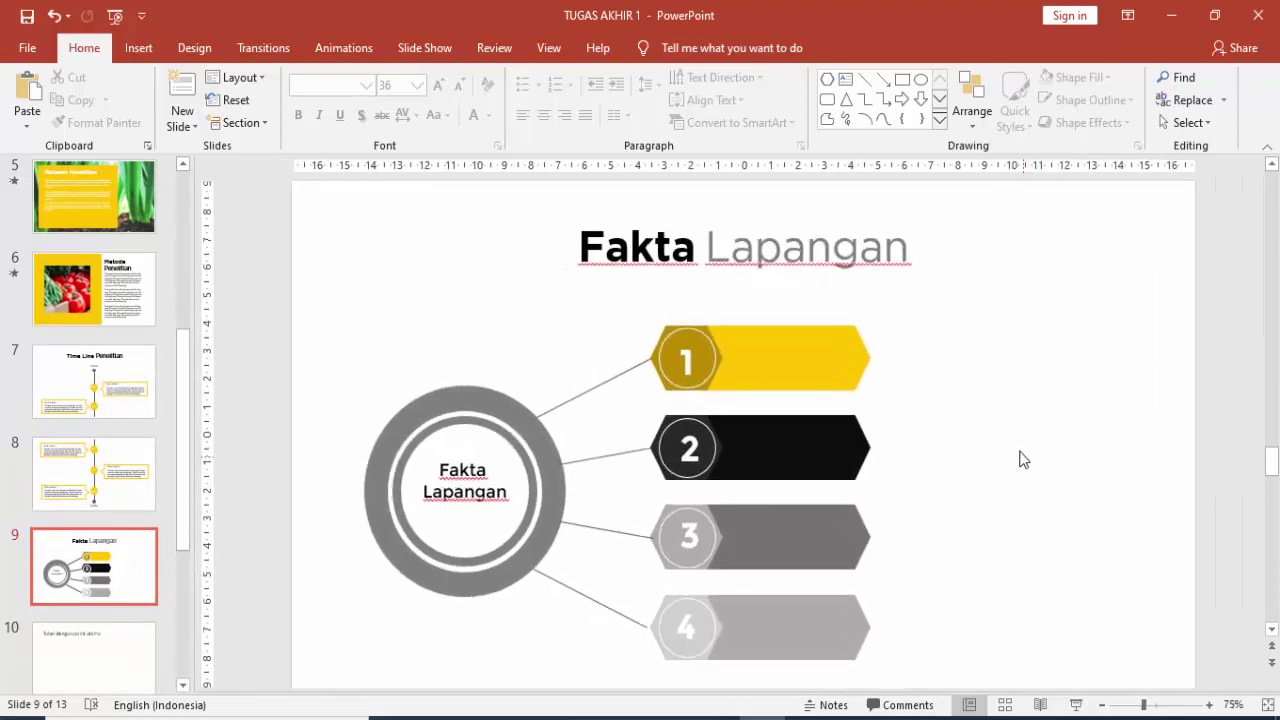
- Add a 'Fakta 1' text box in Montserrat beside yellow bar 1
{"action": "left_click", "coordinate": [140, 50]}
{"action": "left_click", "coordinate": [722, 108]}
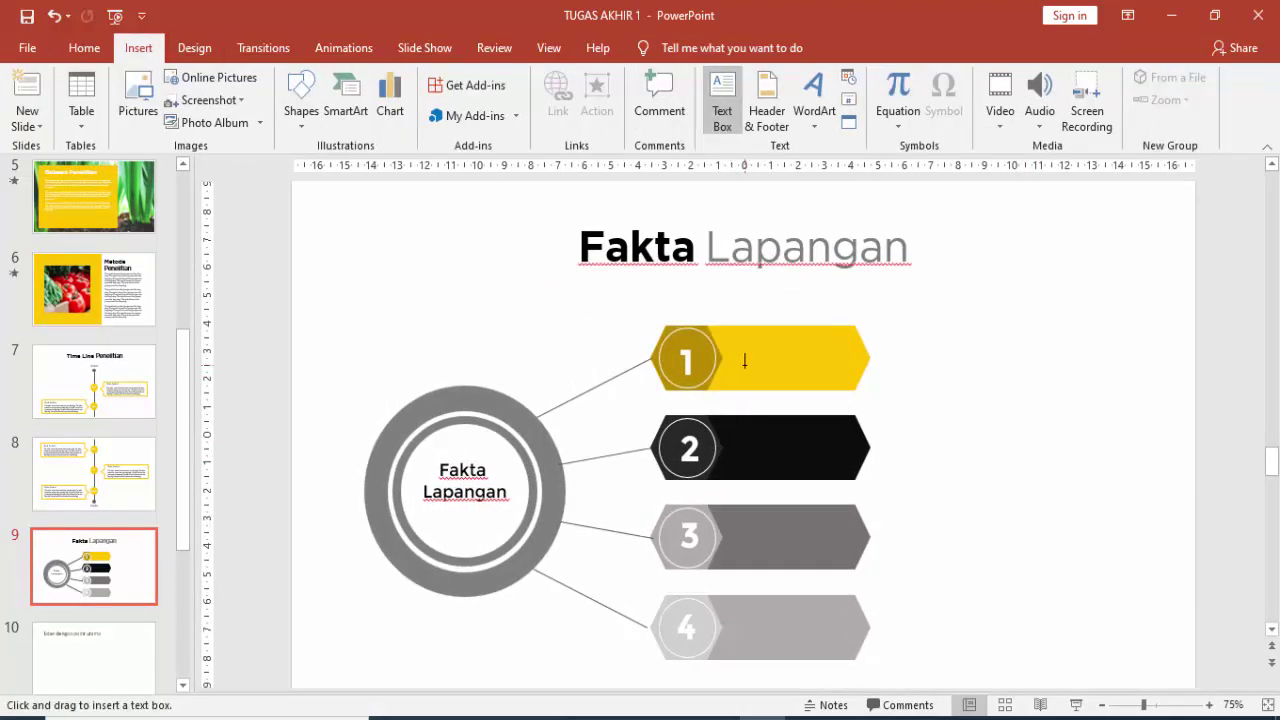
{"action": "left_click", "coordinate": [931, 327]}
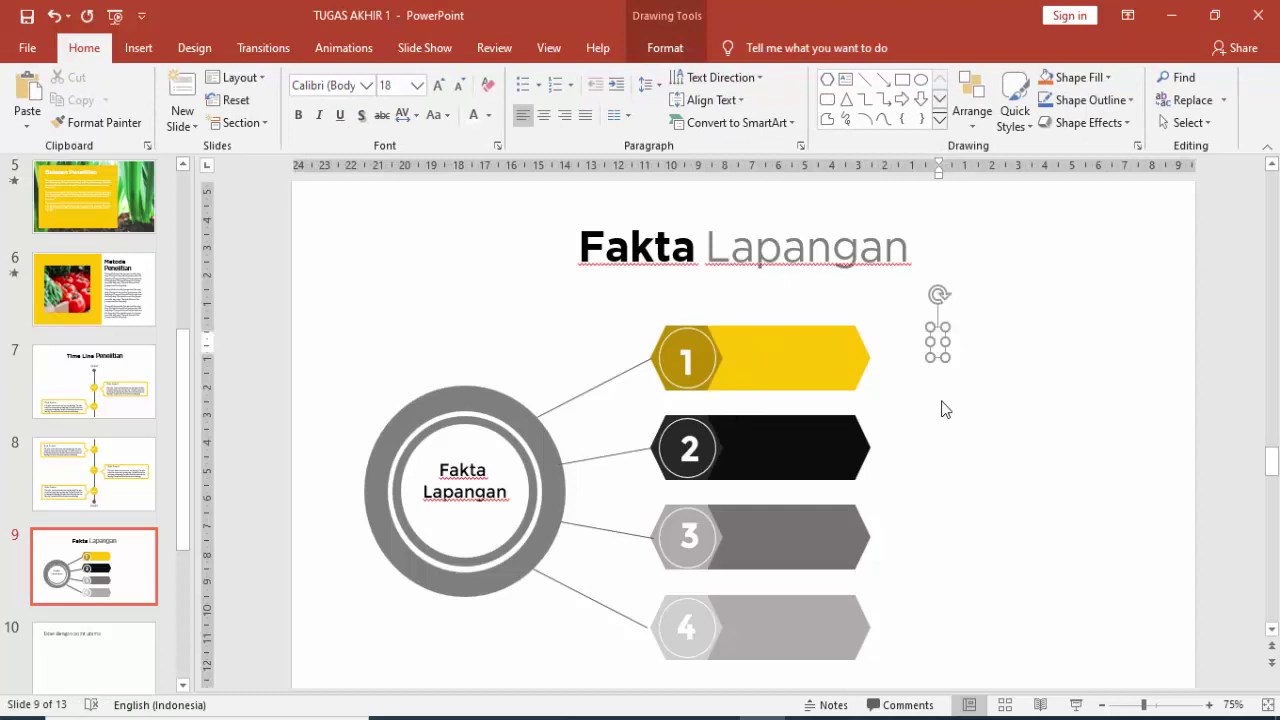
{"action": "type", "text": "Fa"}
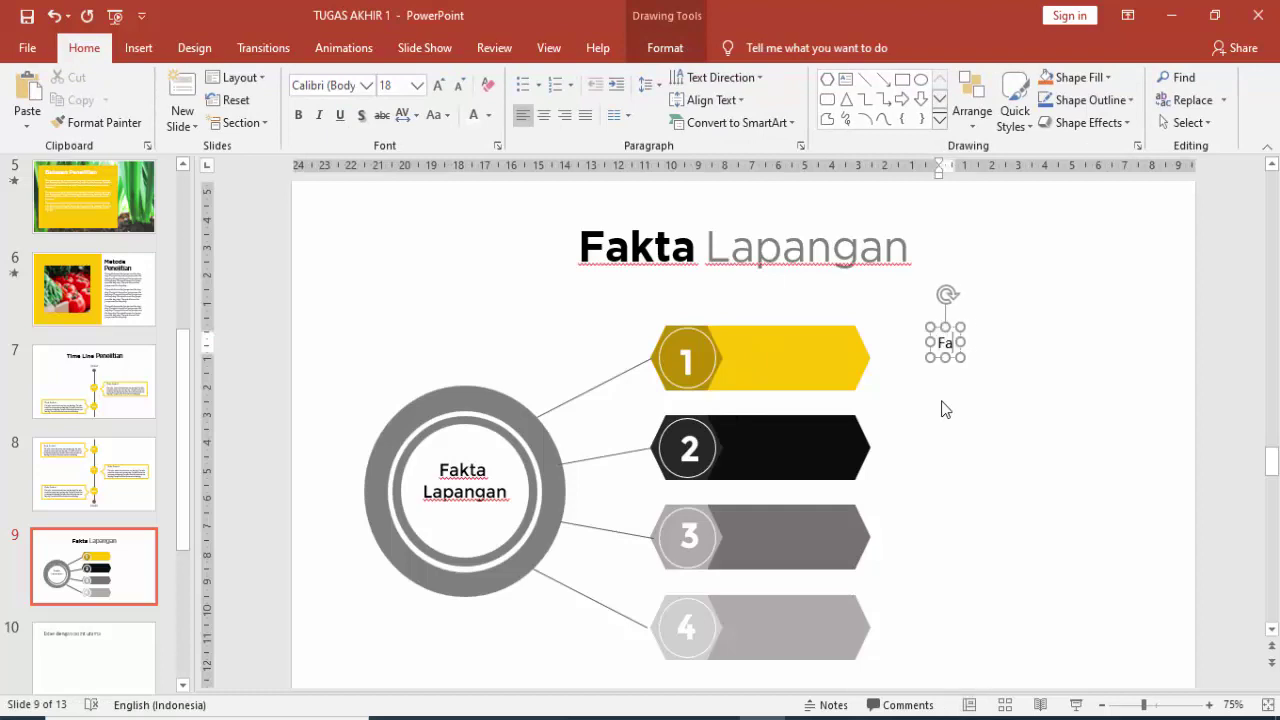
{"action": "type", "text": "kta 1"}
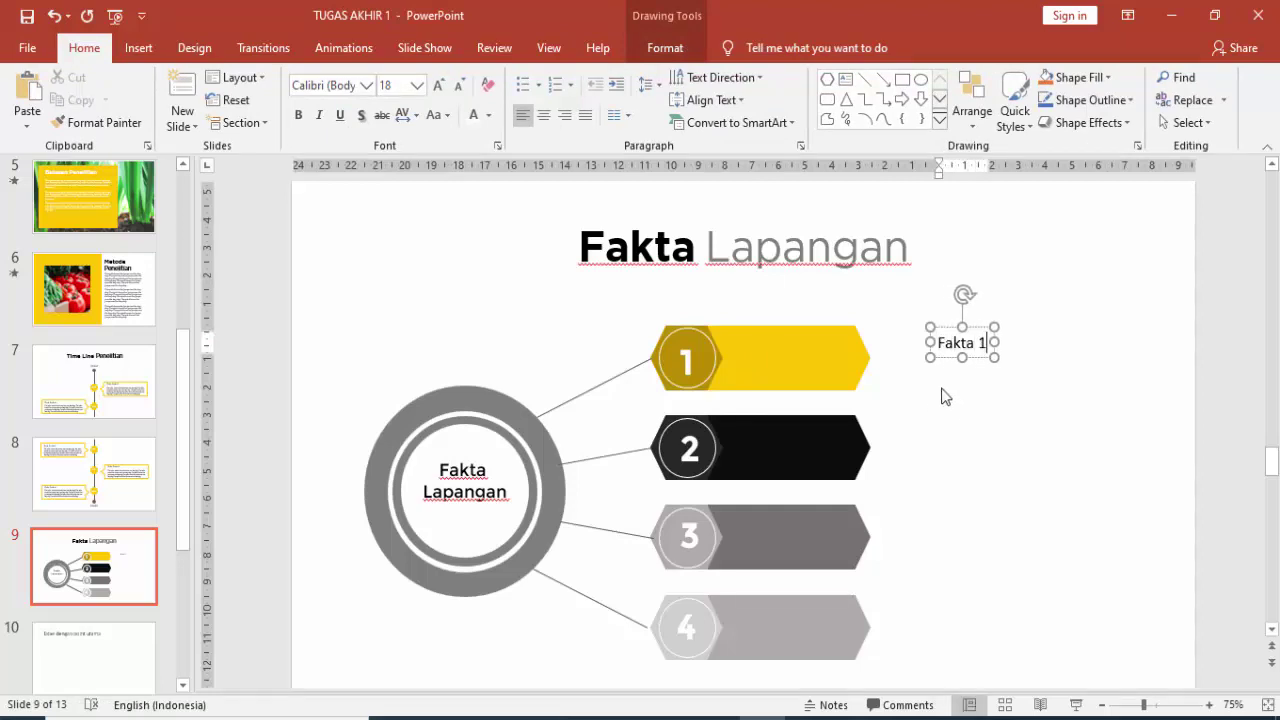
{"action": "left_click", "coordinate": [366, 85]}
{"action": "left_click", "coordinate": [376, 207]}
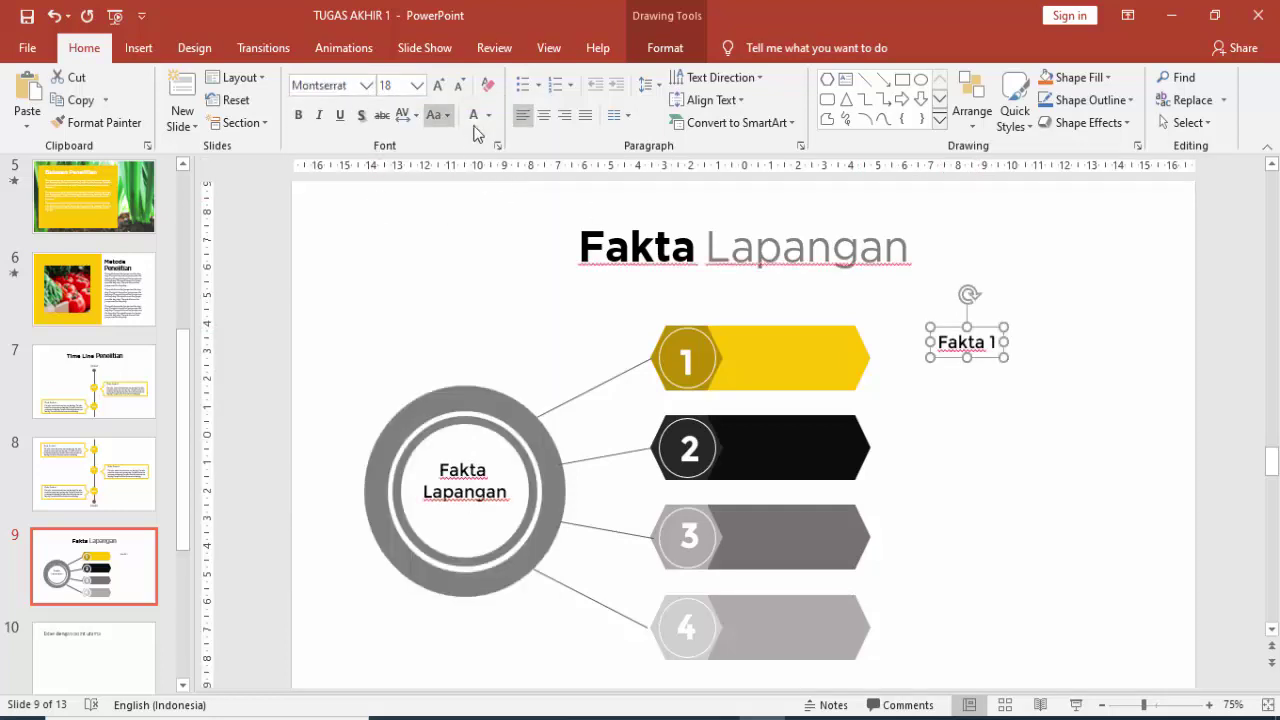
{"action": "left_click_drag", "start_coordinate": [932, 334], "coordinate": [739, 344]}
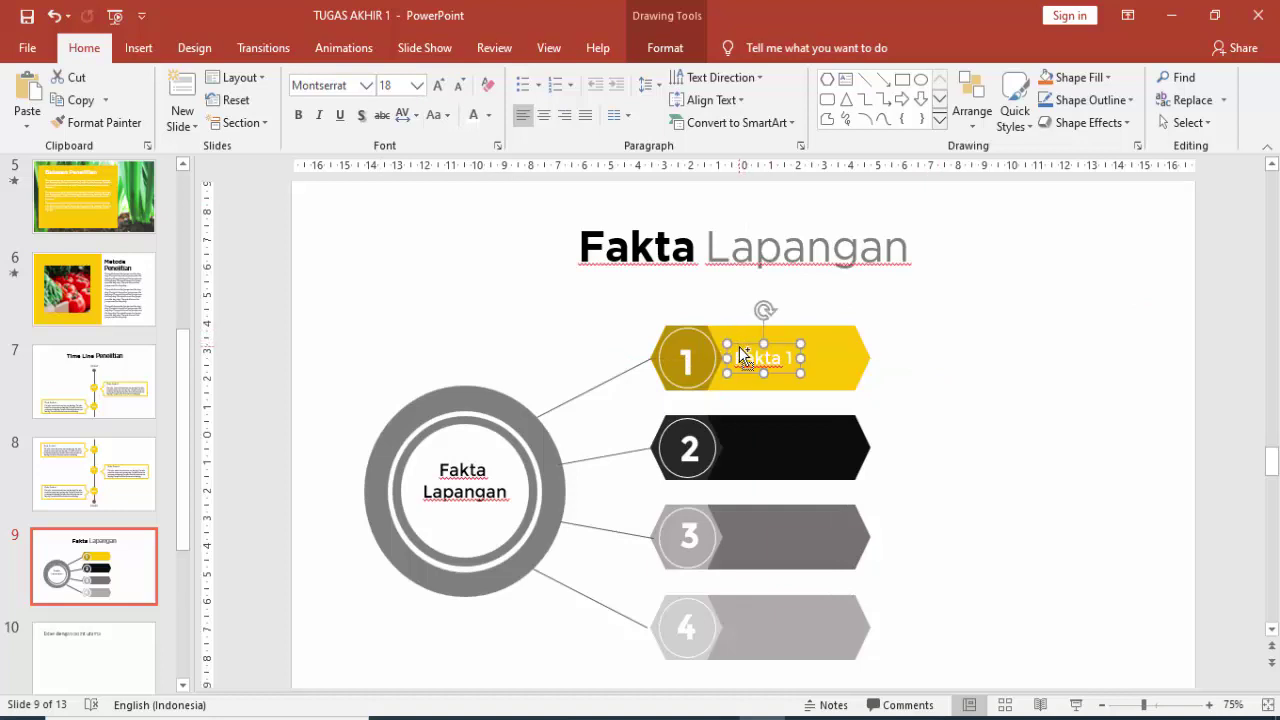
{"action": "key", "text": "ctrl+z"}
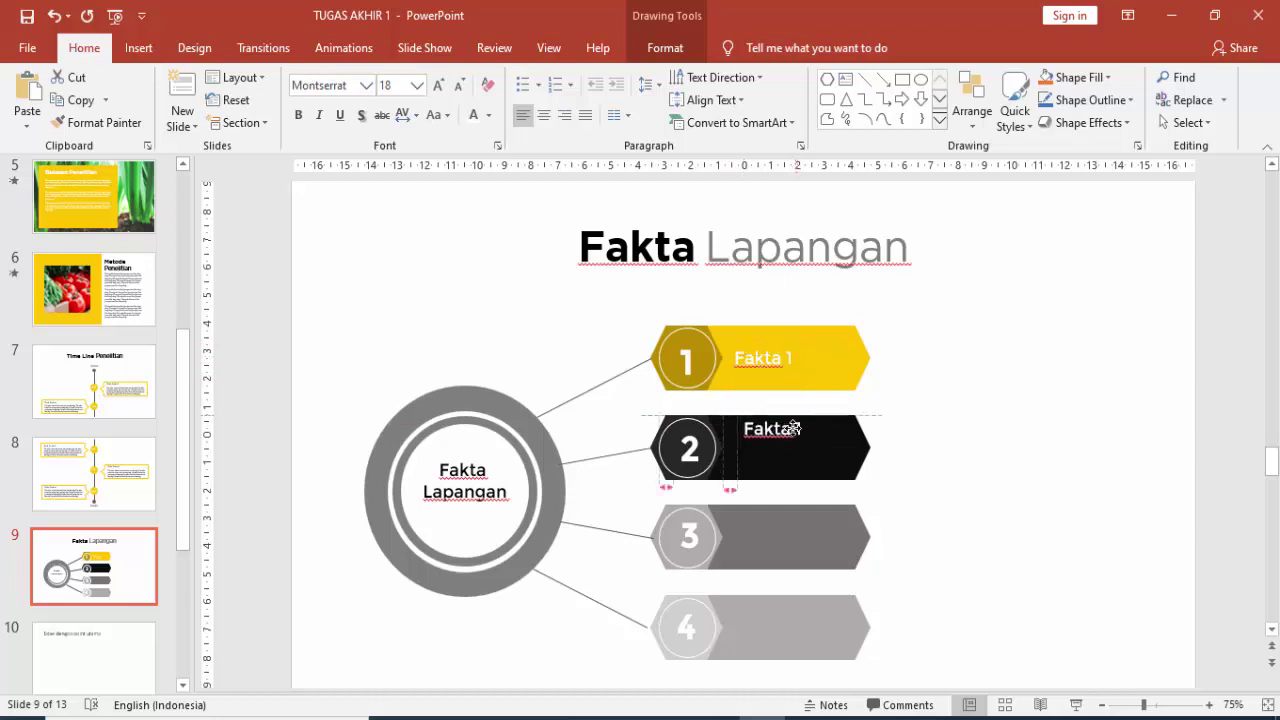
- Copy the Fakta 1 label onto bars 2, 3 and 4, renumbering them Fakta 2, Fakta 3 and Fakta 4
{"action": "left_click_drag", "start_coordinate": [799, 358], "coordinate": [777, 436]}
{"action": "left_click", "coordinate": [786, 449]}
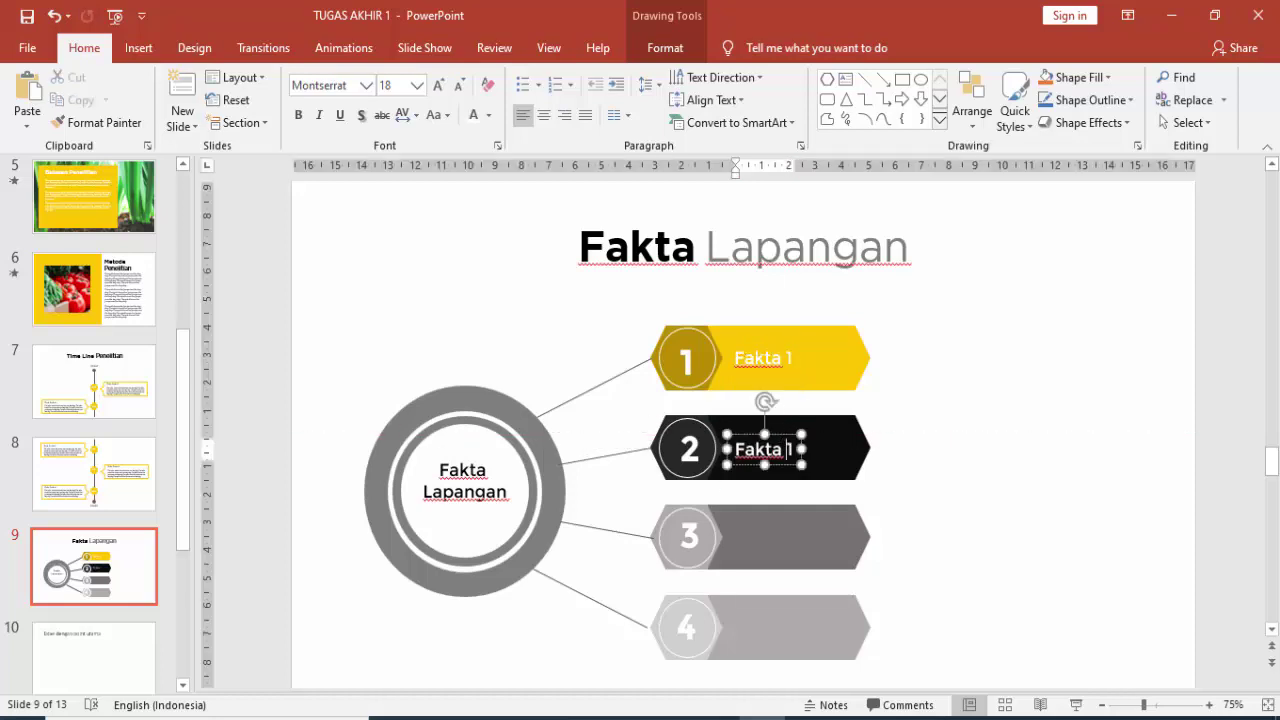
{"action": "double_click", "coordinate": [789, 449]}
{"action": "type", "text": "2"}
{"action": "left_click", "coordinate": [787, 437]}
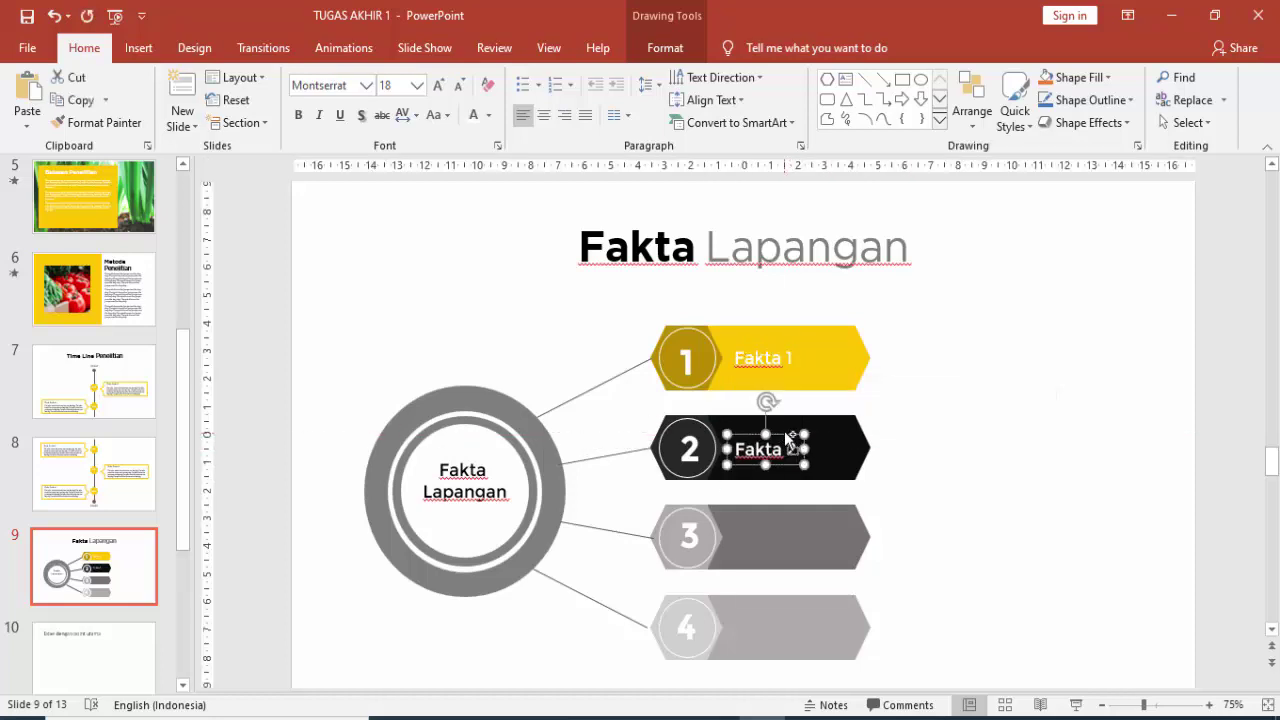
{"action": "left_click_drag", "start_coordinate": [787, 436], "coordinate": [787, 527]}
{"action": "left_click", "coordinate": [790, 540]}
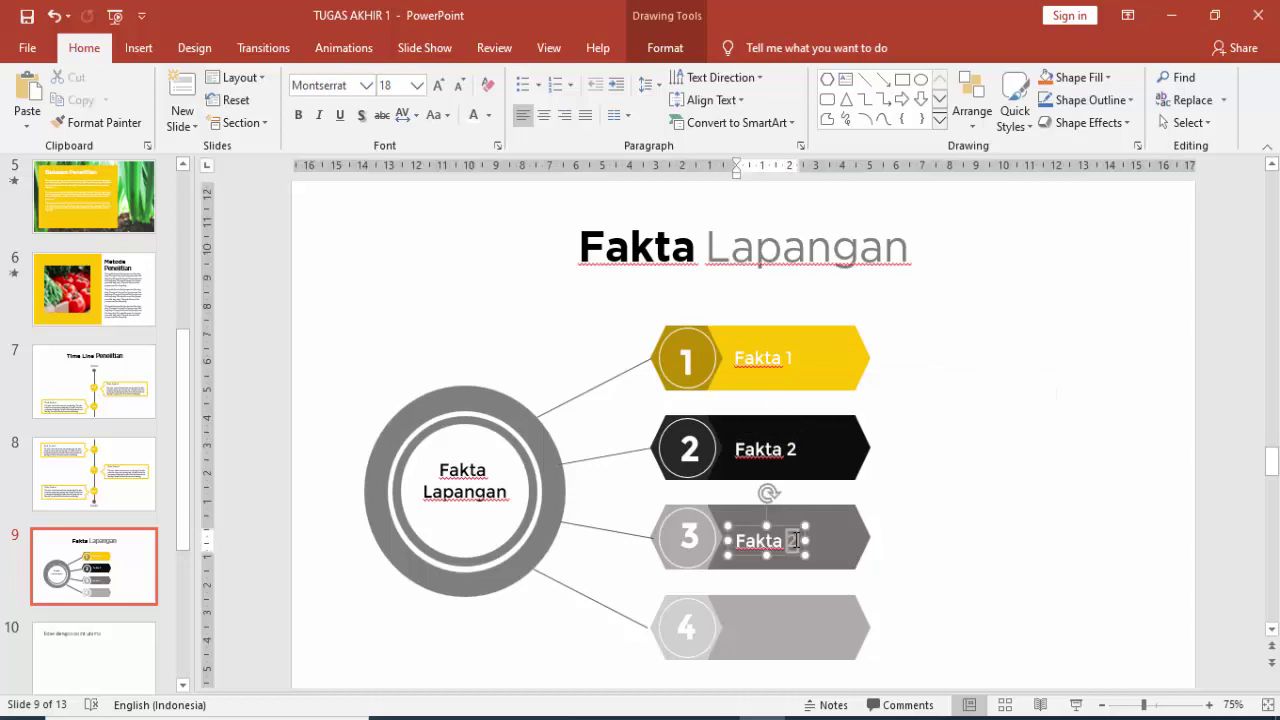
{"action": "double_click", "coordinate": [794, 541]}
{"action": "type", "text": "3"}
{"action": "left_click", "coordinate": [790, 527]}
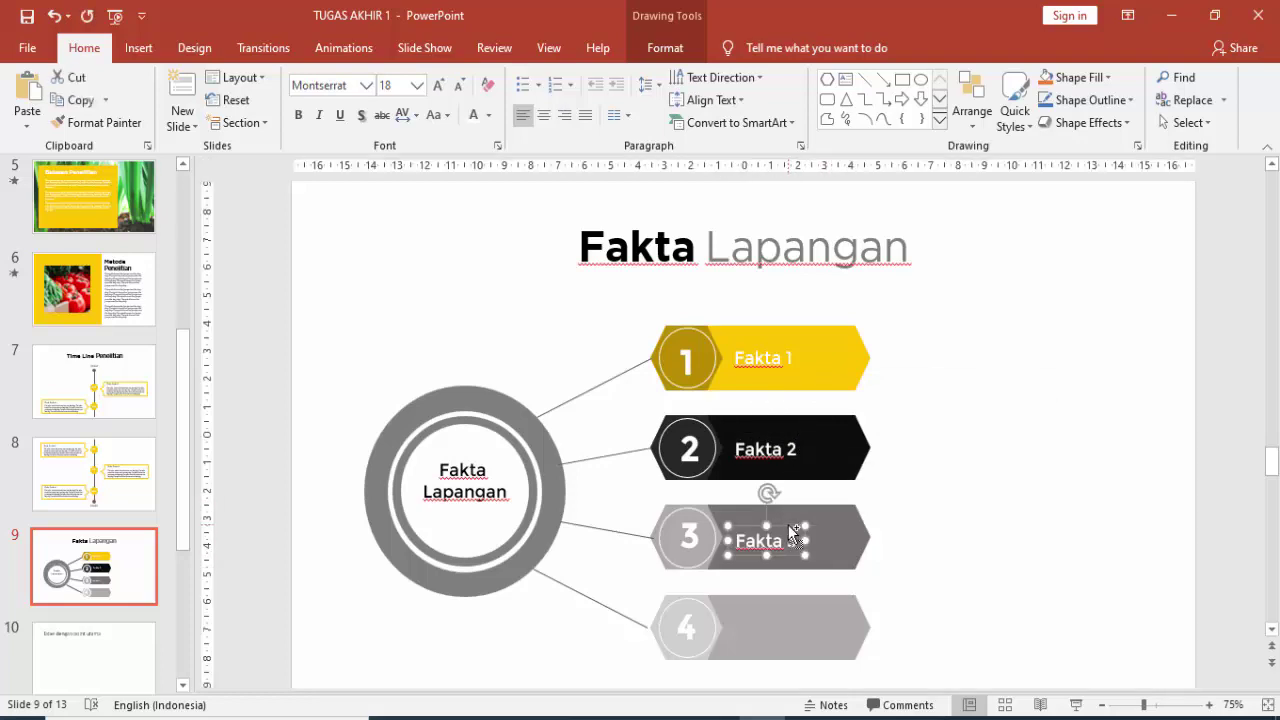
{"action": "left_click_drag", "start_coordinate": [790, 527], "coordinate": [773, 618]}
{"action": "left_click", "coordinate": [787, 633]}
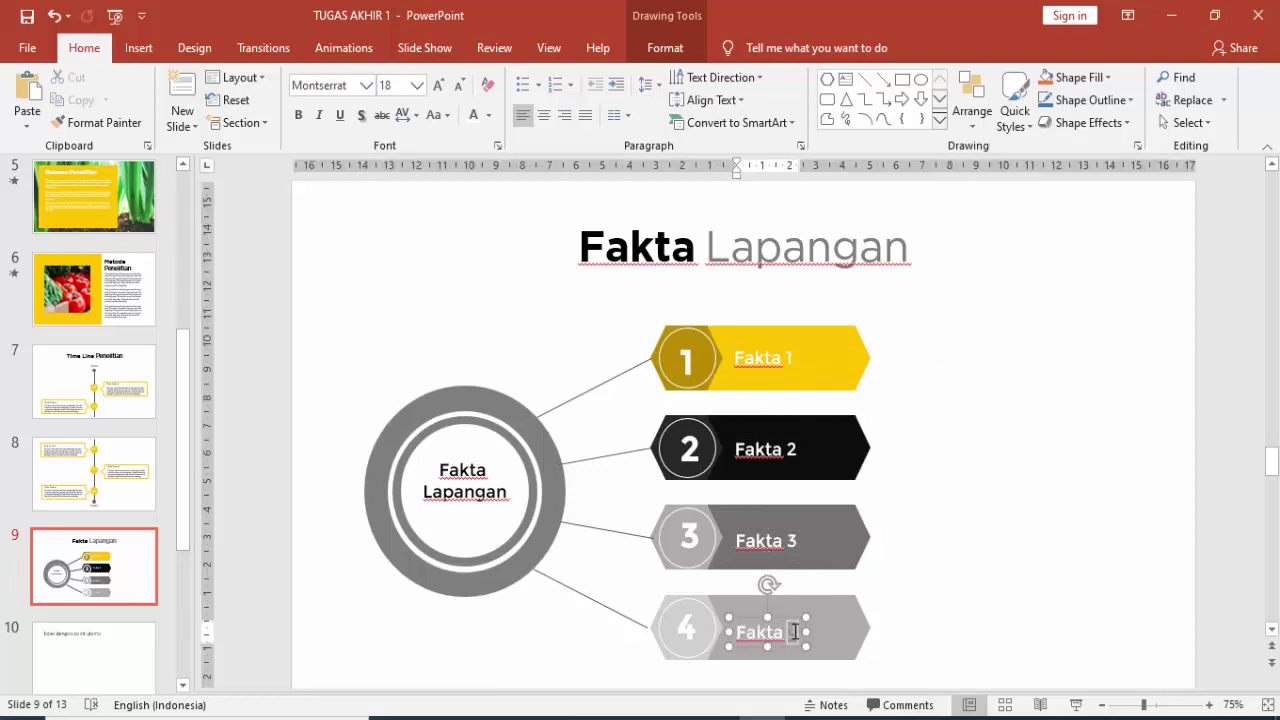
{"action": "double_click", "coordinate": [794, 632]}
{"action": "type", "text": "4"}
{"action": "left_click", "coordinate": [946, 537]}
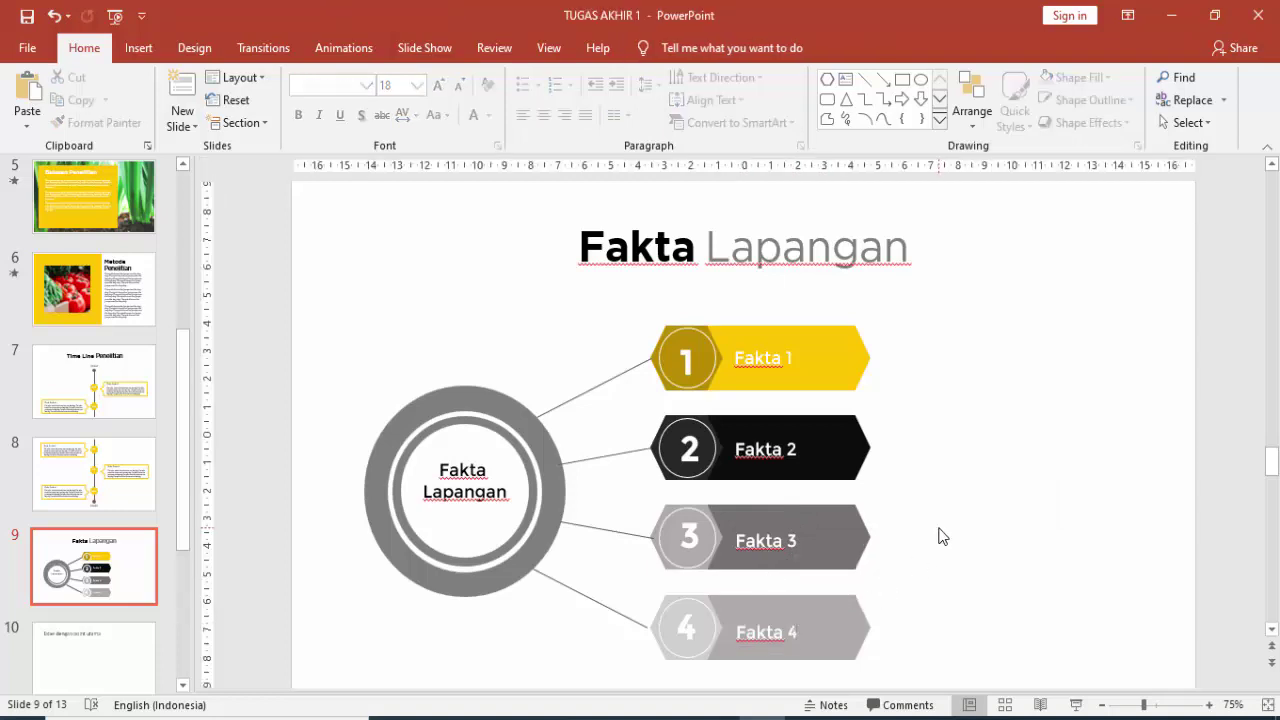
- Draw a text box beside Fakta 1 and fill it with one =rand() sample paragraph
{"action": "scroll", "coordinate": [954, 509], "scroll_direction": "down", "scroll_amount": 1}
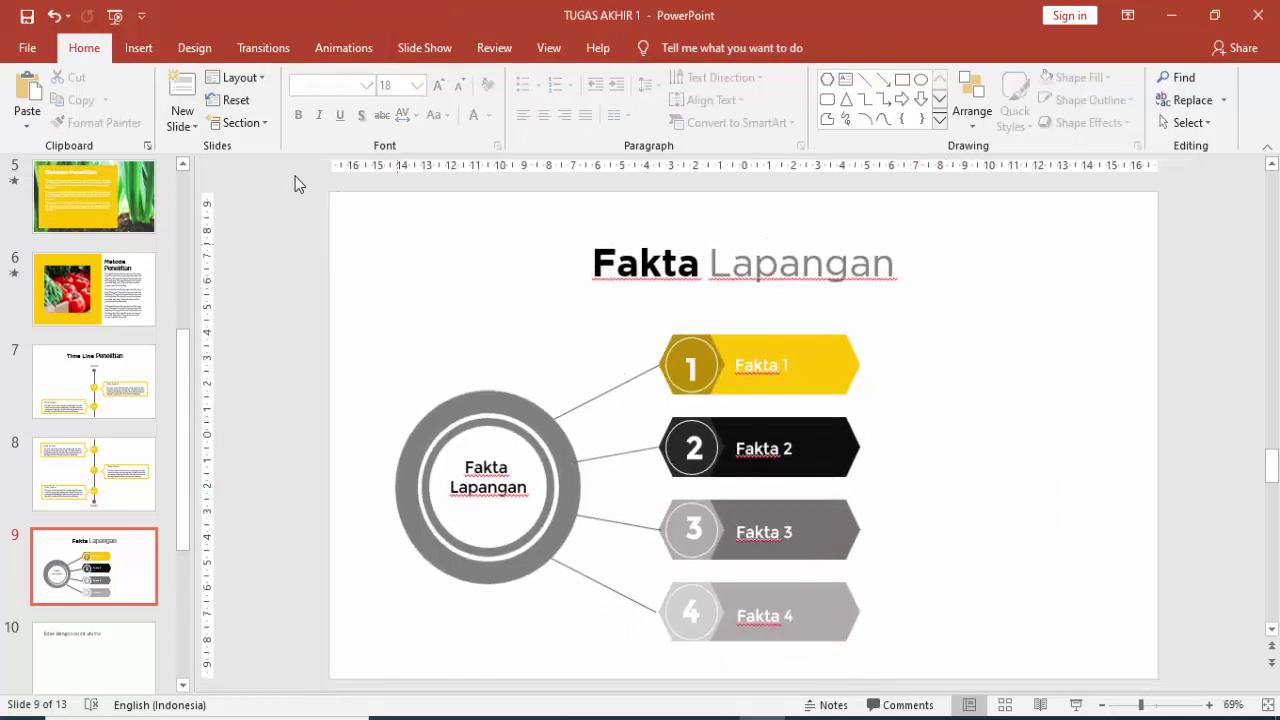
{"action": "left_click", "coordinate": [138, 48]}
{"action": "left_click", "coordinate": [722, 100]}
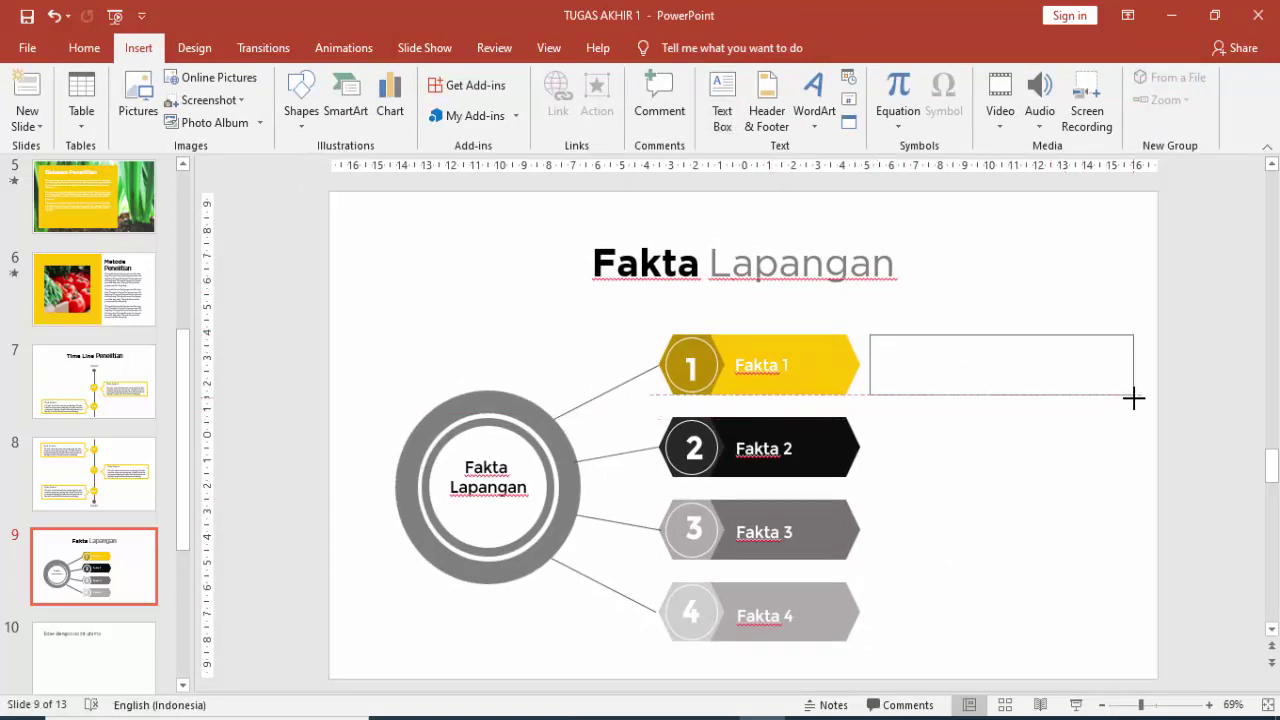
{"action": "left_click_drag", "start_coordinate": [877, 334], "coordinate": [1134, 394]}
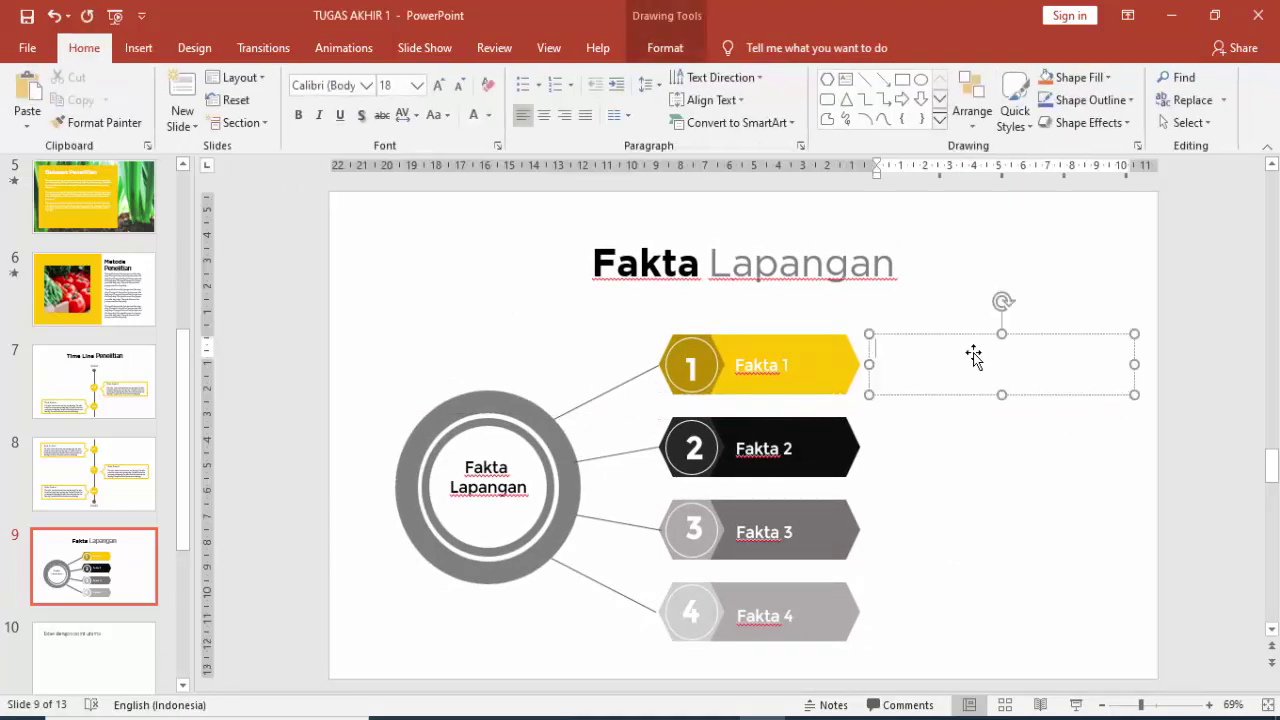
{"action": "type", "text": "=rand)"}
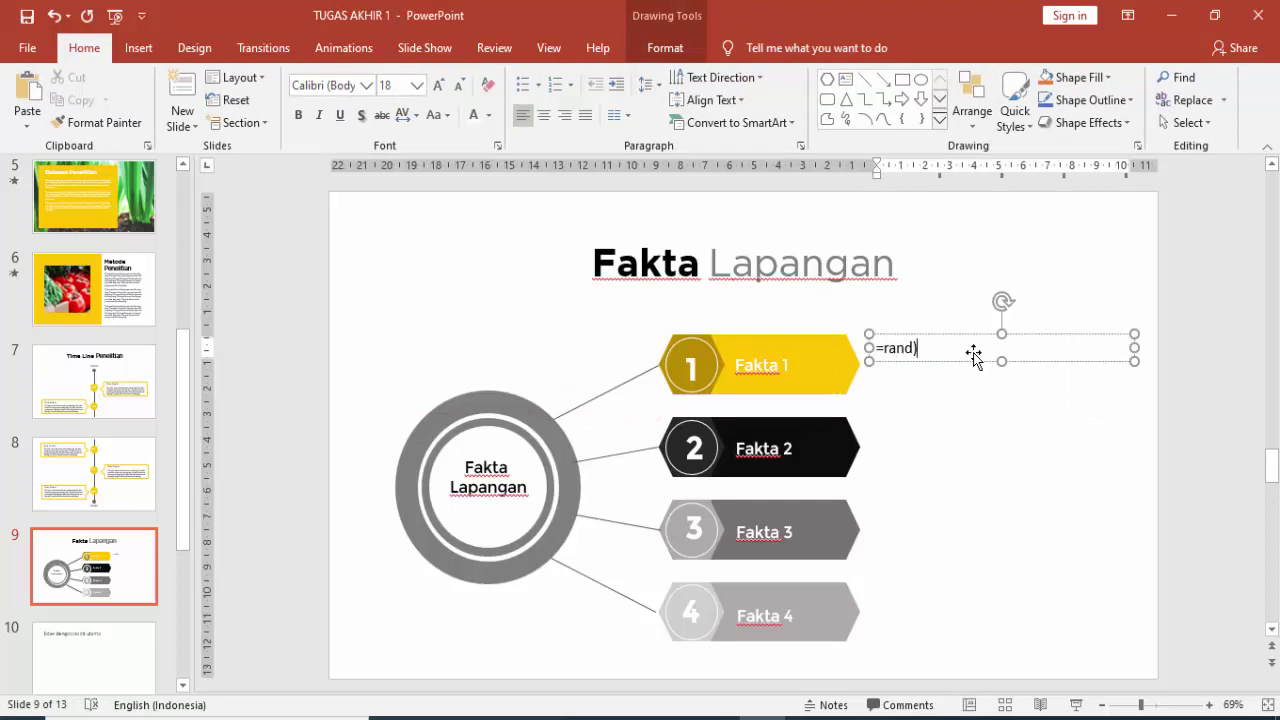
{"action": "key", "text": "BackSpace"}
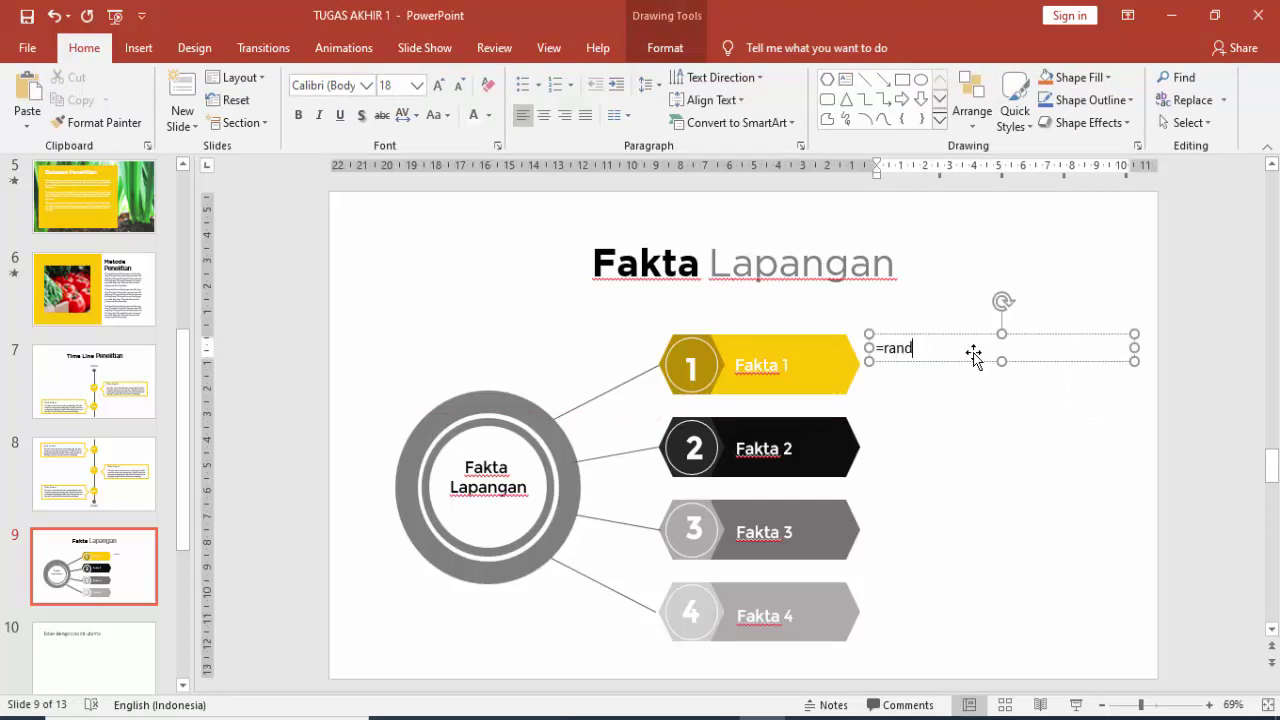
{"action": "type", "text": "("}
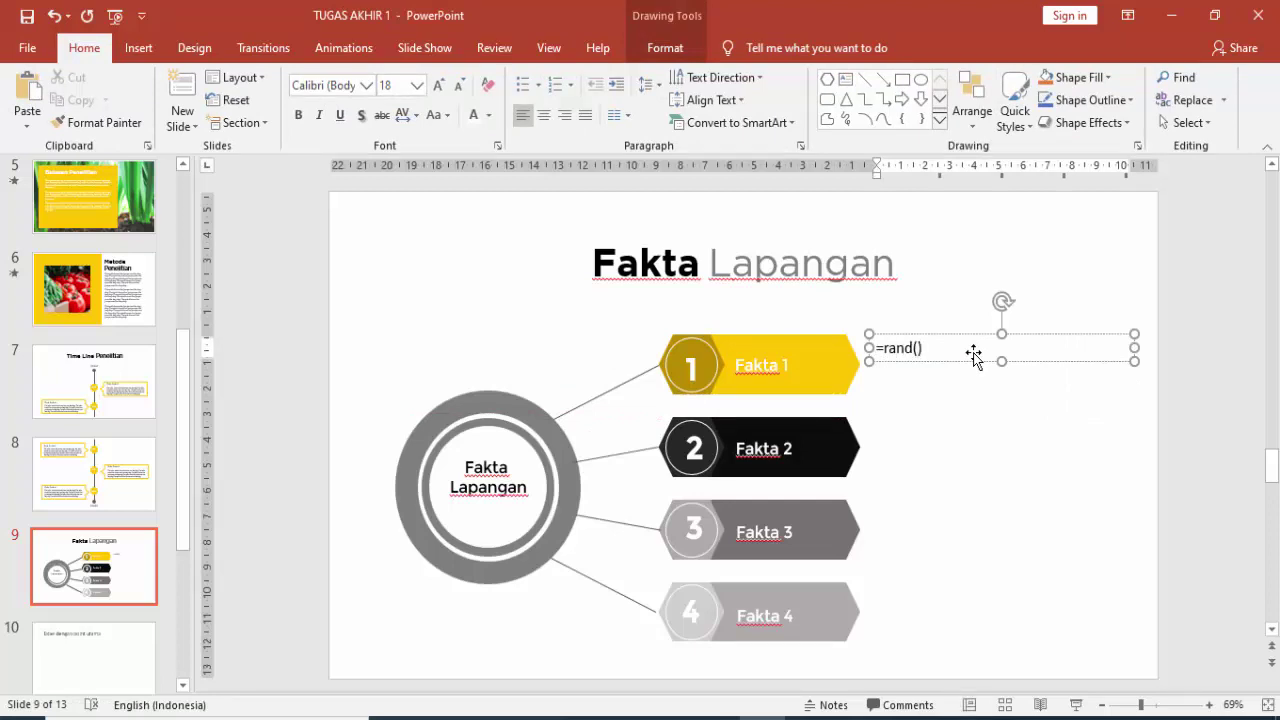
{"action": "key", "text": "Return"}
{"action": "left_click_drag", "start_coordinate": [908, 325], "coordinate": [958, 692]}
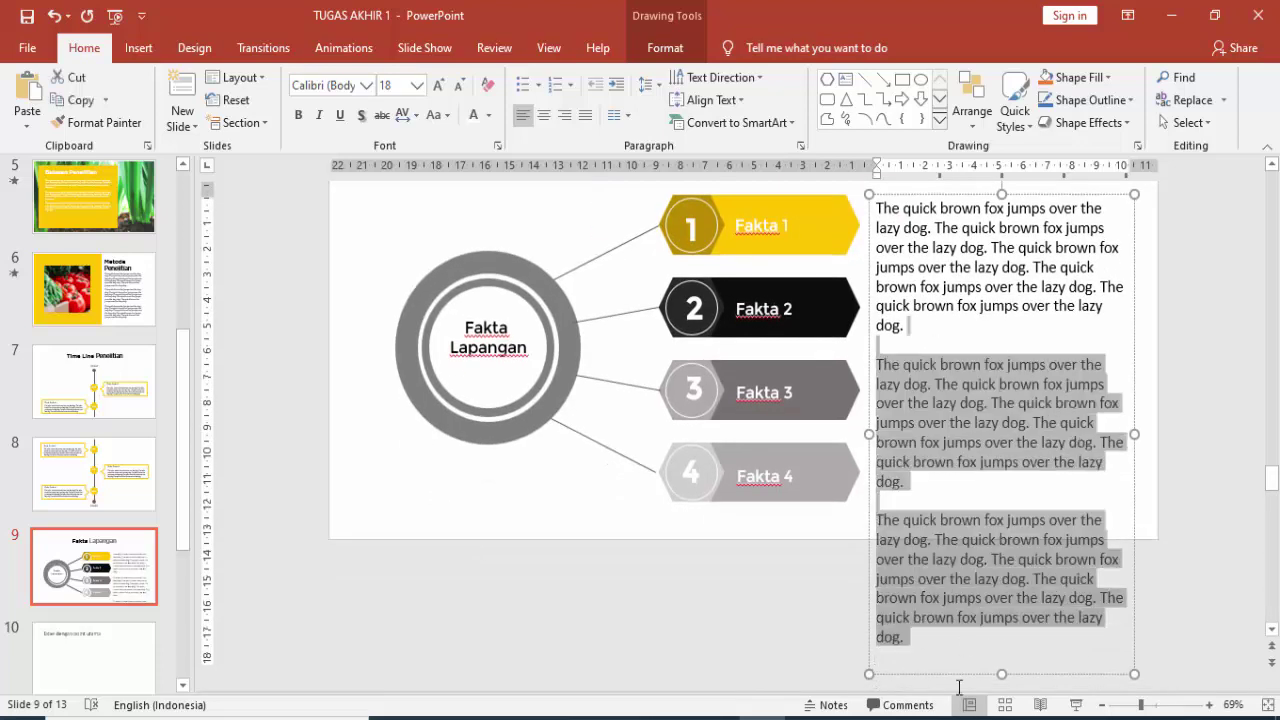
{"action": "key", "text": "Delete"}
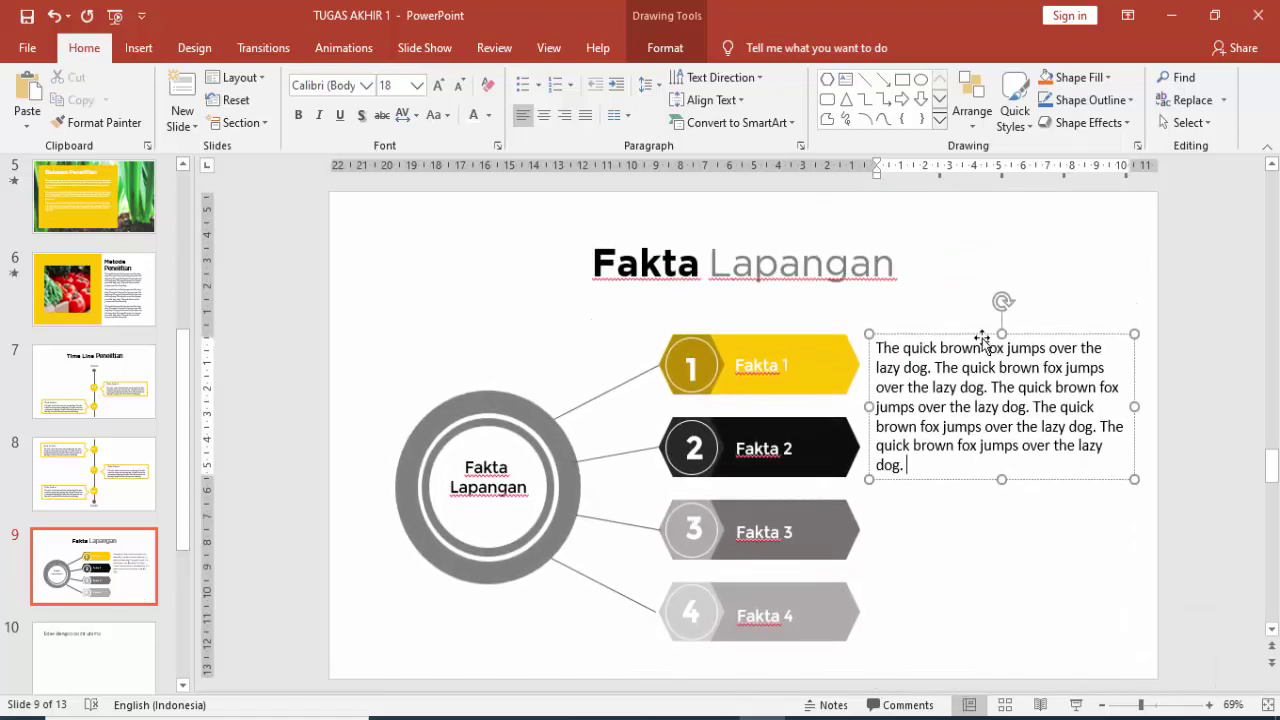
- Format the sample paragraph as grey Gotham text at 11 pt
{"action": "left_click", "coordinate": [416, 85]}
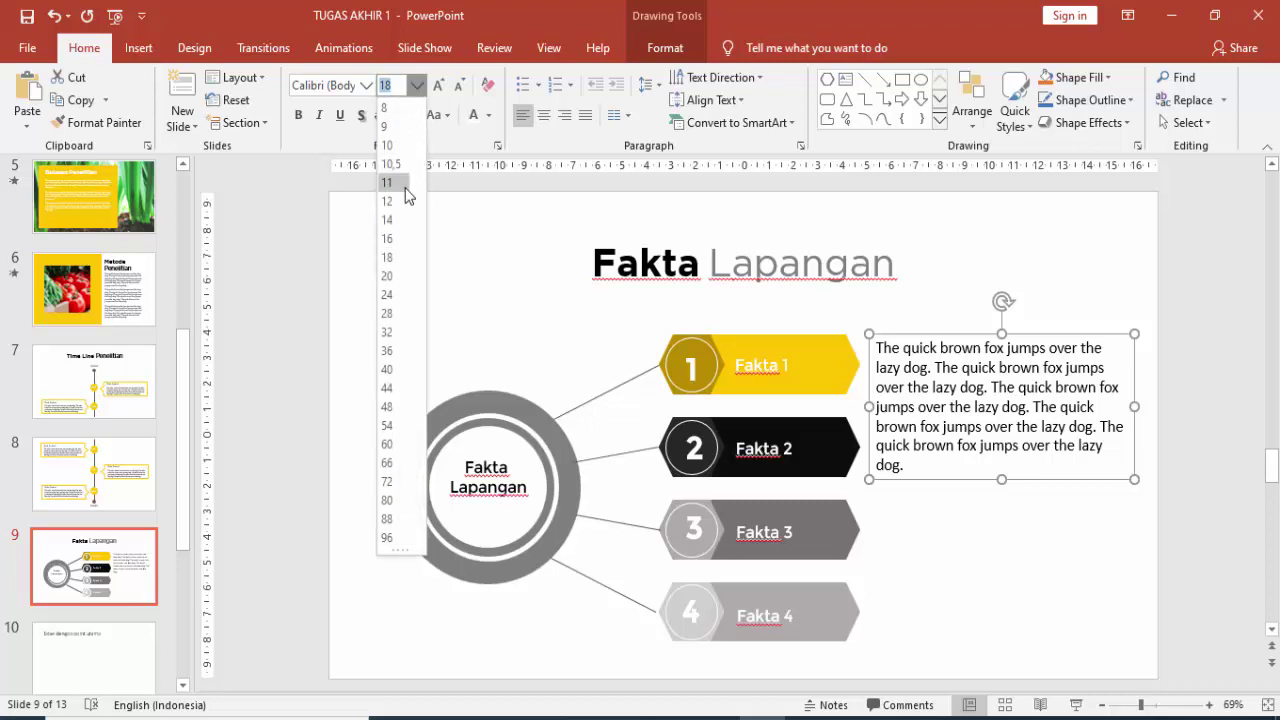
{"action": "left_click", "coordinate": [400, 204]}
{"action": "left_click", "coordinate": [488, 115]}
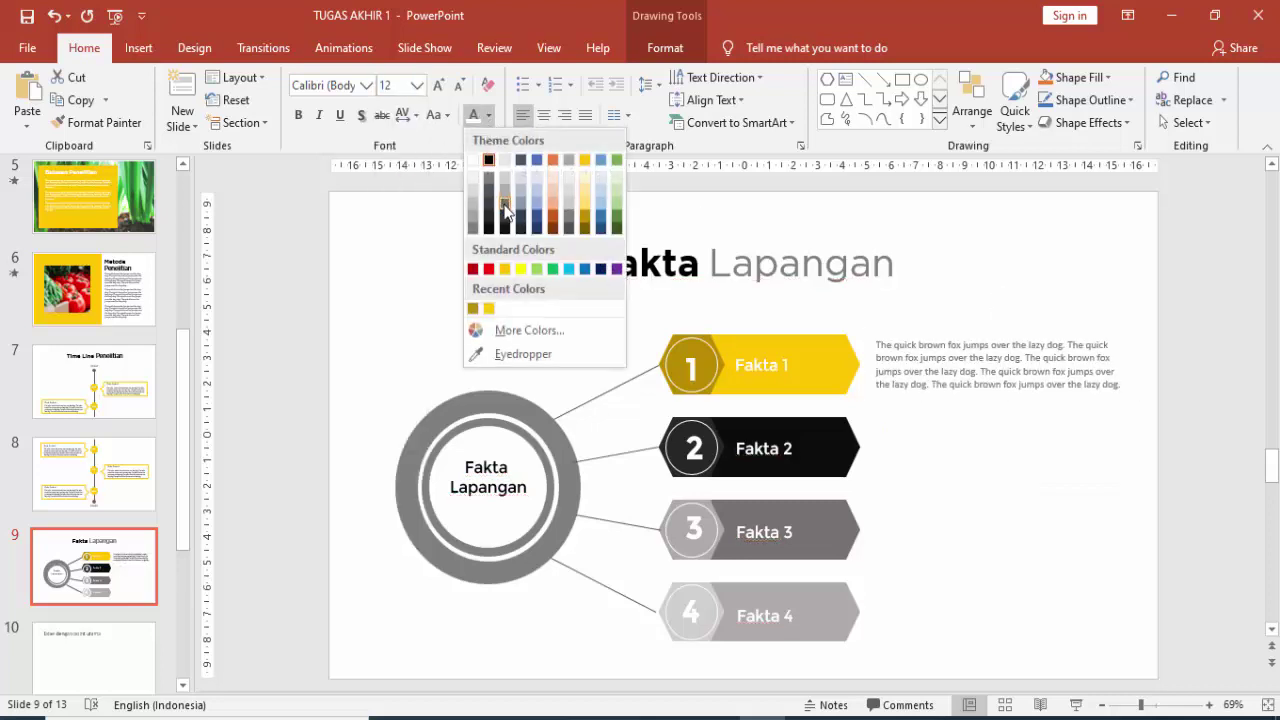
{"action": "left_click", "coordinate": [505, 206]}
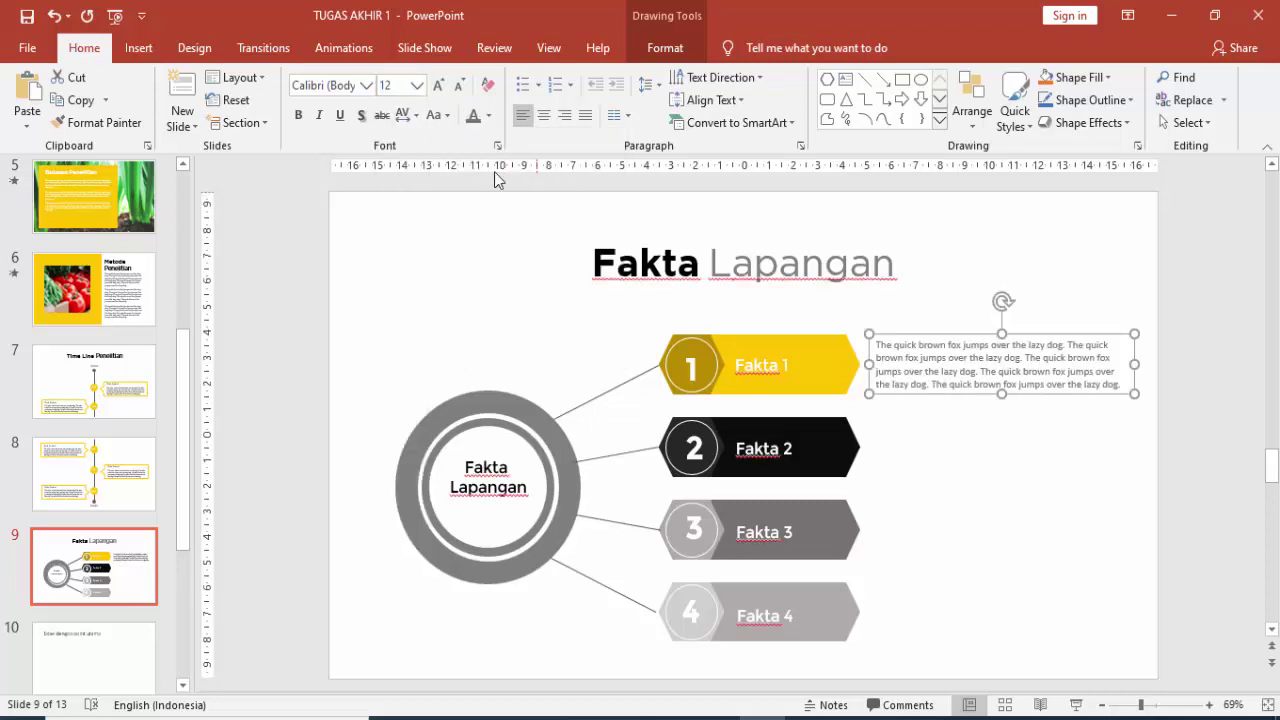
{"action": "left_click", "coordinate": [367, 86]}
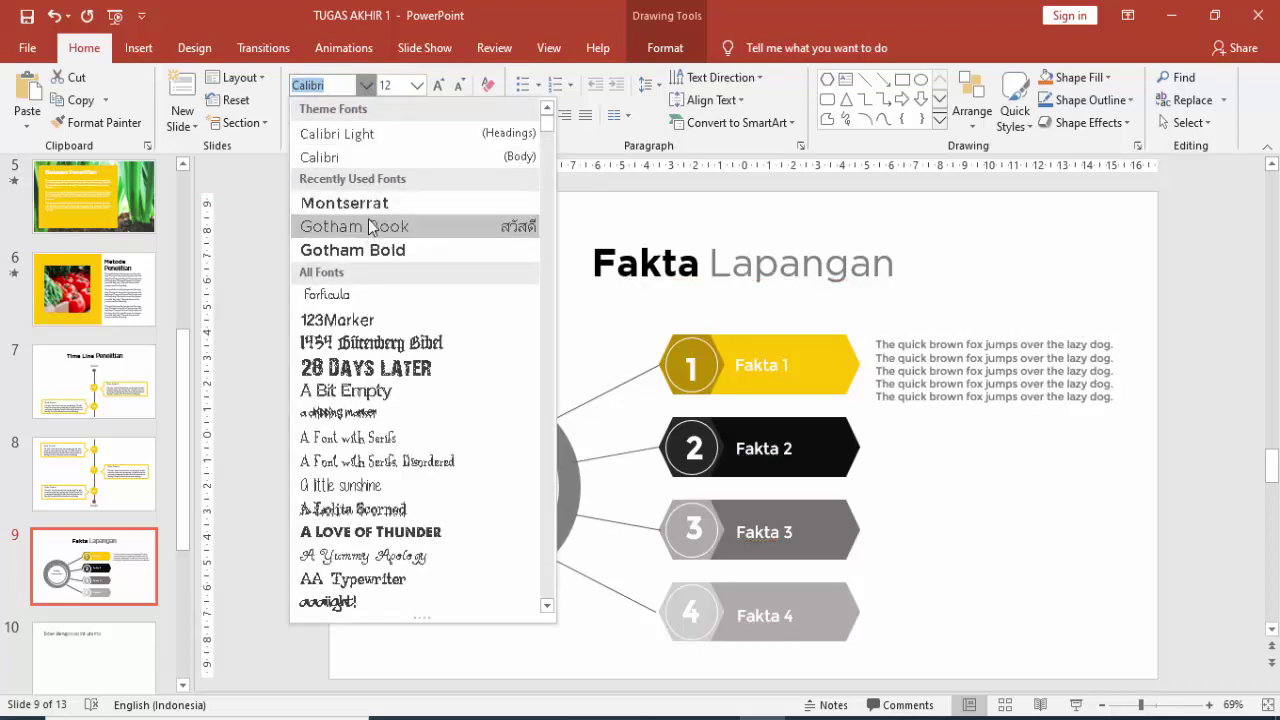
{"action": "key", "text": "Escape"}
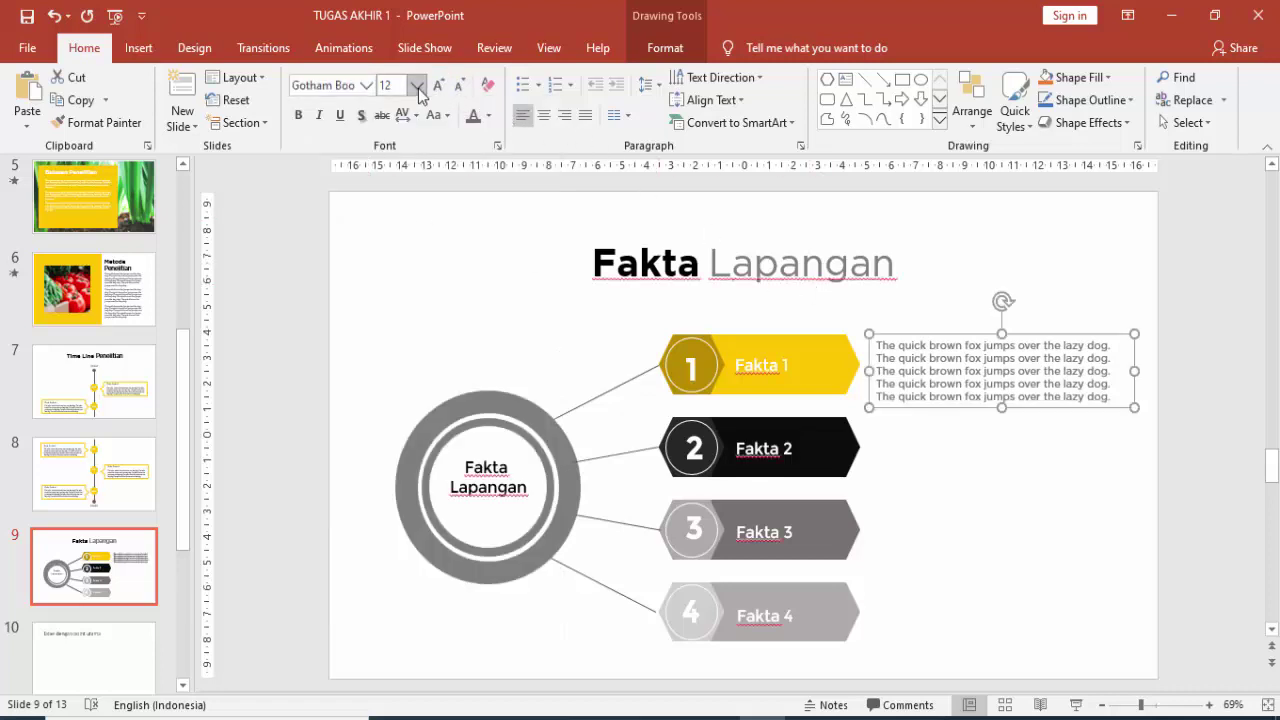
{"action": "left_click", "coordinate": [416, 85]}
{"action": "left_click", "coordinate": [390, 182]}
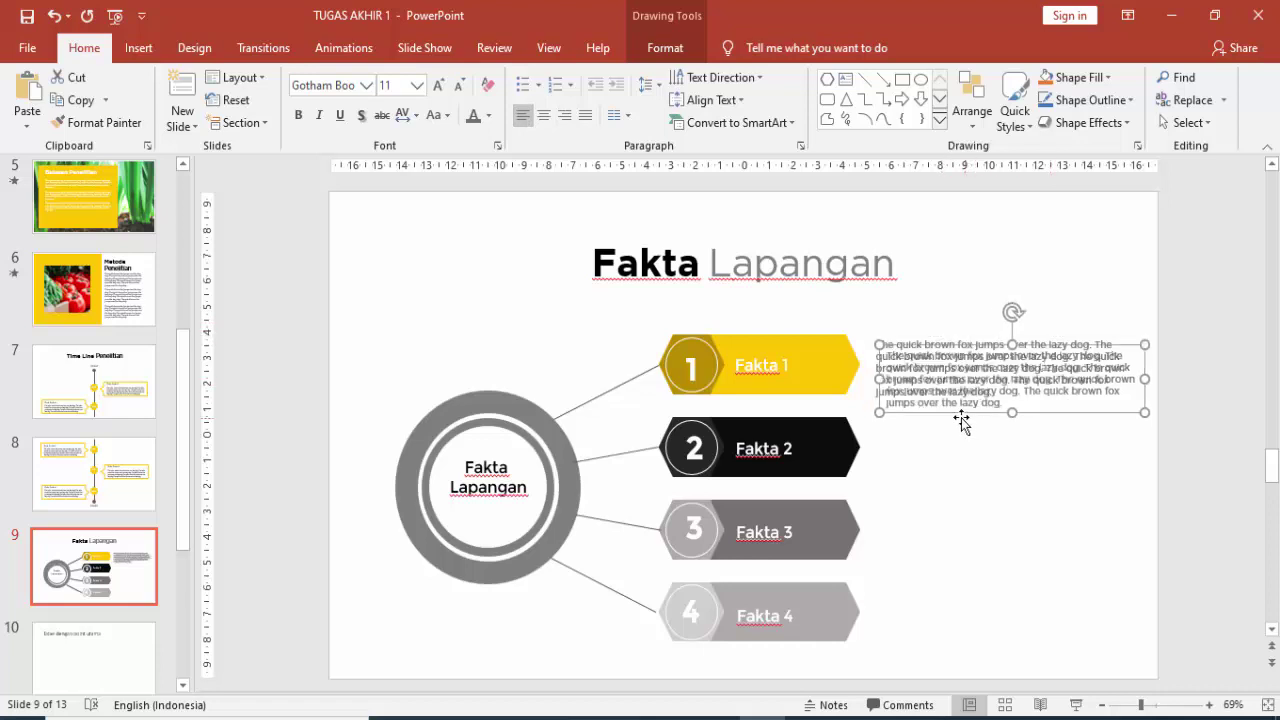
- Duplicate the paragraph beside Fakta 2, 3 and 4 and line the copies up in a column
{"action": "left_click_drag", "start_coordinate": [948, 404], "coordinate": [947, 486]}
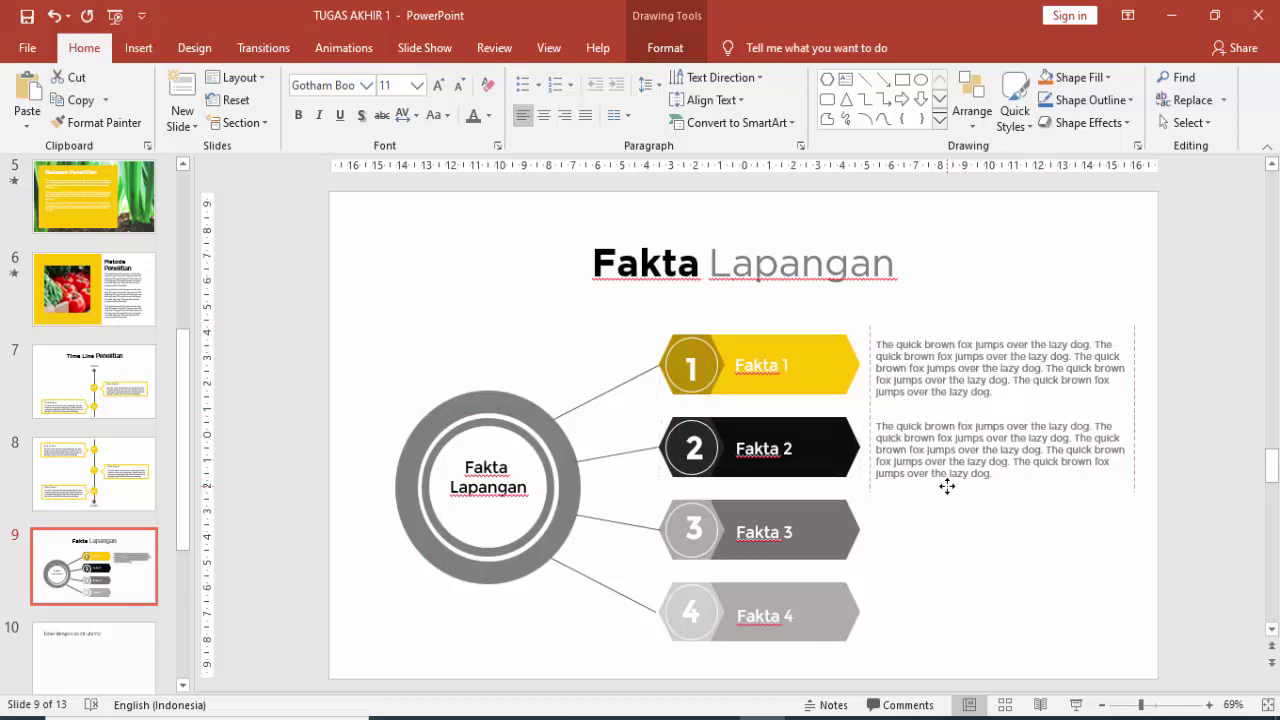
{"action": "key", "text": "ctrl+d"}
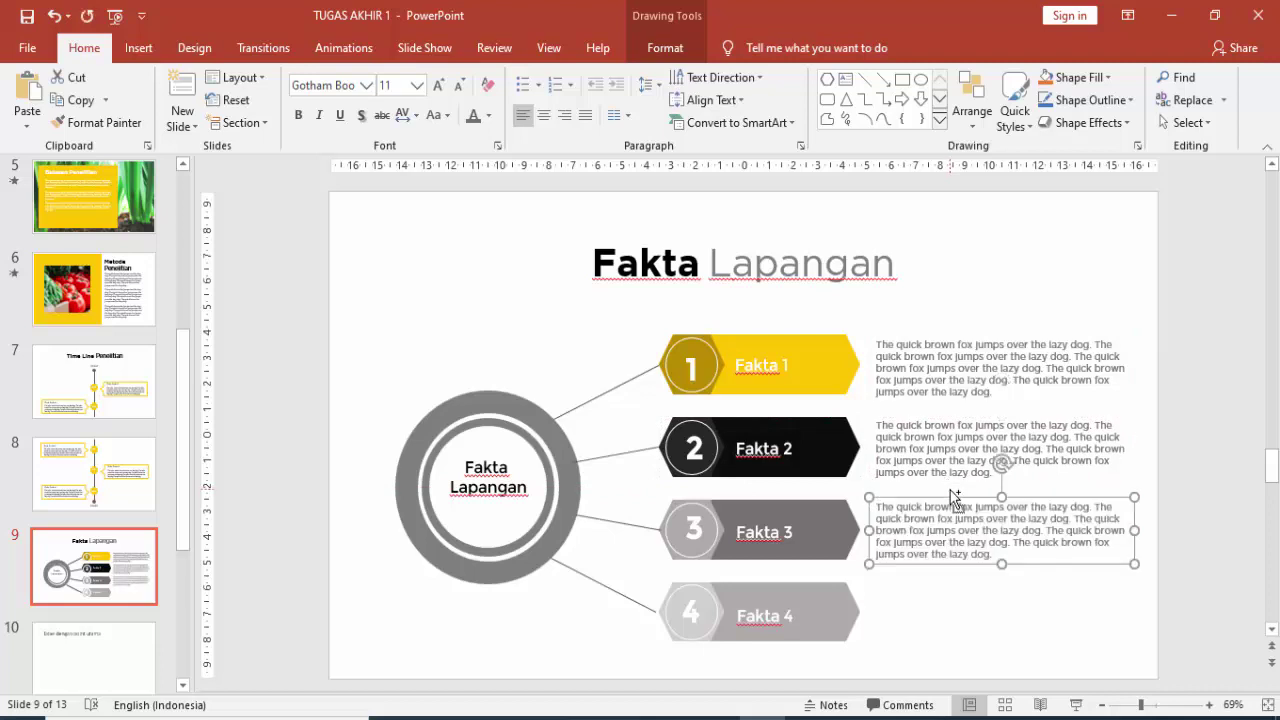
{"action": "key", "text": "ctrl+d"}
{"action": "left_click_drag", "start_coordinate": [943, 574], "coordinate": [944, 575]}
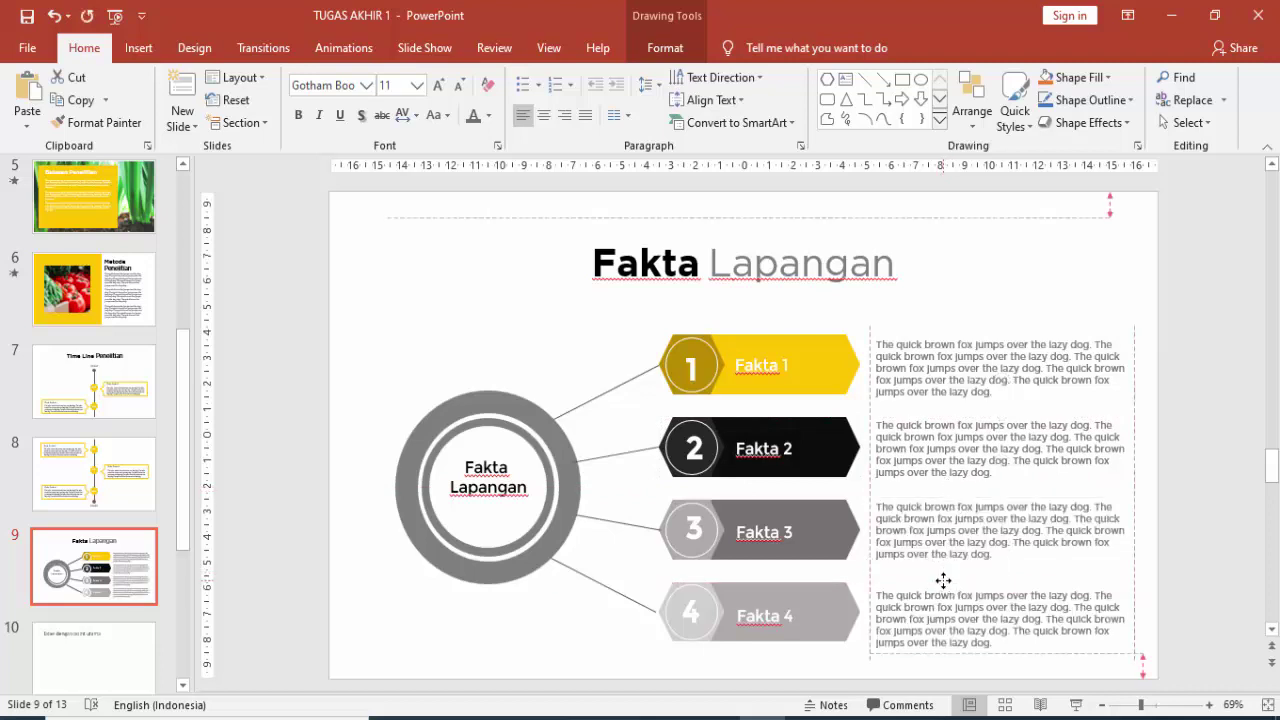
{"action": "mouse_move", "coordinate": [943, 514]}
{"action": "left_mouse_down"}
{"action": "mouse_move", "coordinate": [938, 500]}
{"action": "mouse_move", "coordinate": [958, 492]}
{"action": "left_mouse_up"}
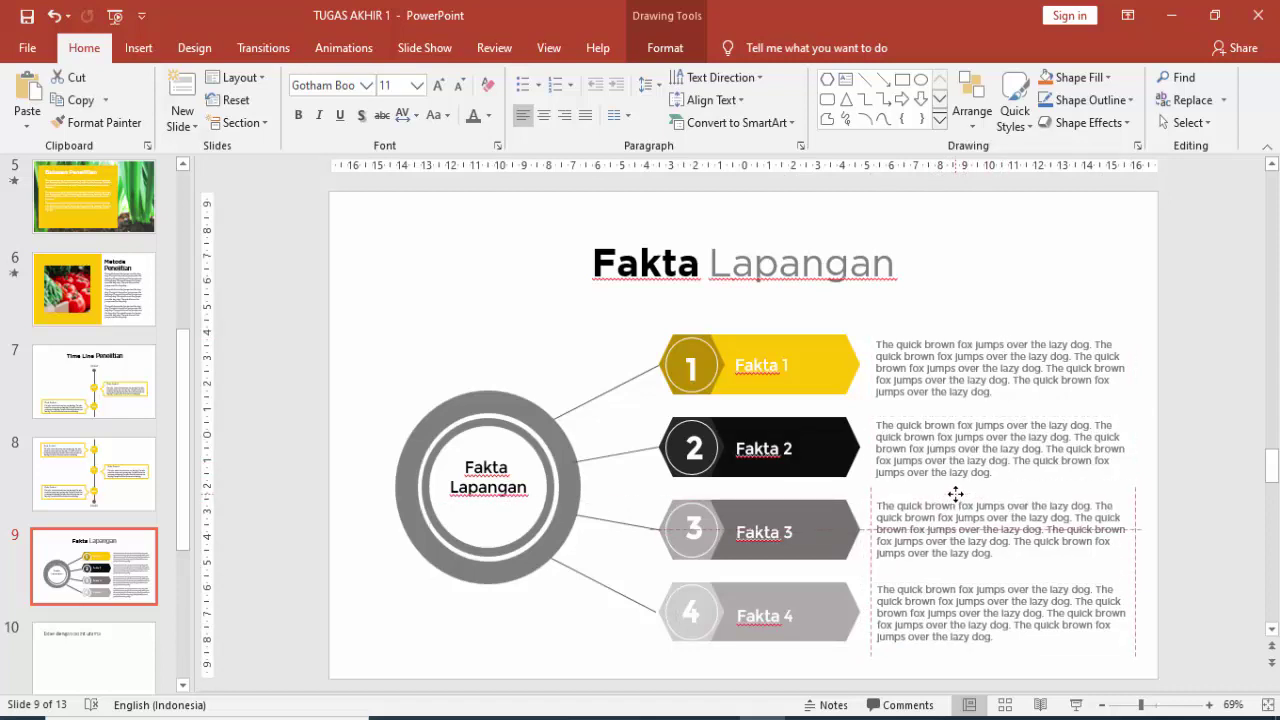
{"action": "scroll", "coordinate": [1047, 437], "scroll_direction": "down", "scroll_amount": 1}
{"action": "scroll", "coordinate": [1047, 437], "scroll_direction": "down", "scroll_amount": 2}
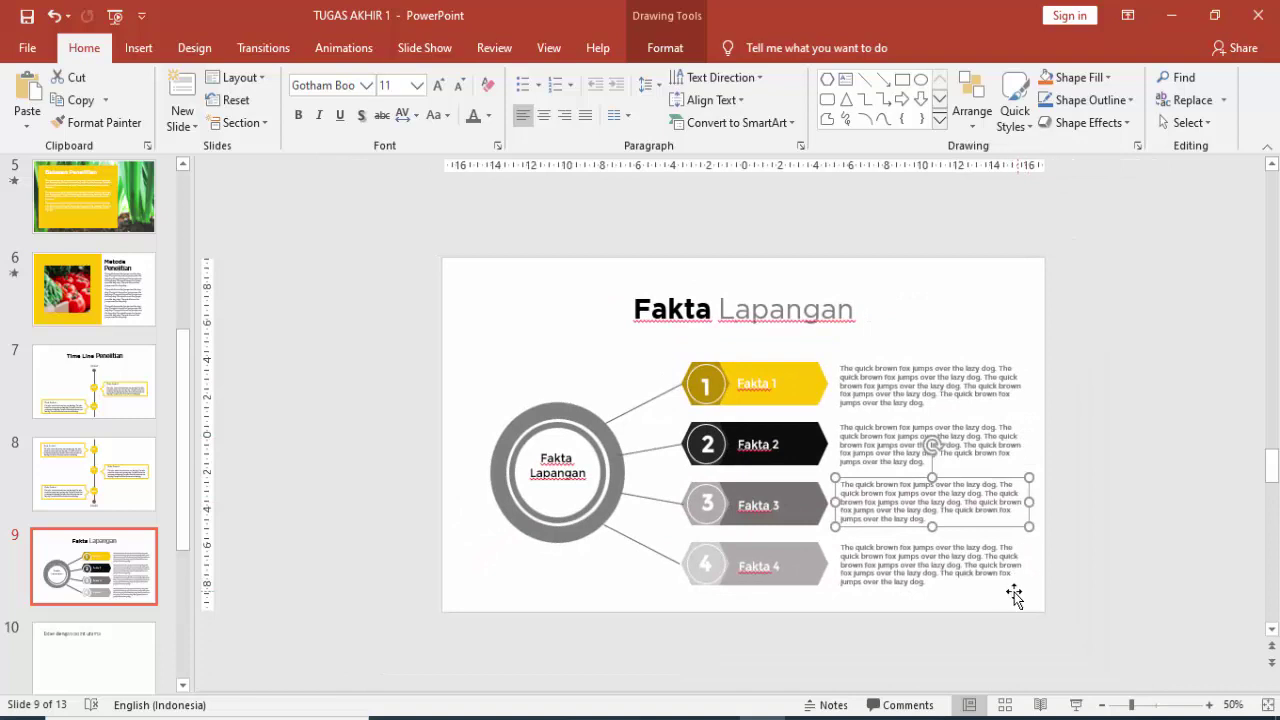
- Shift the whole Fakta diagram slightly to the left on the slide
{"action": "left_click", "coordinate": [517, 328]}
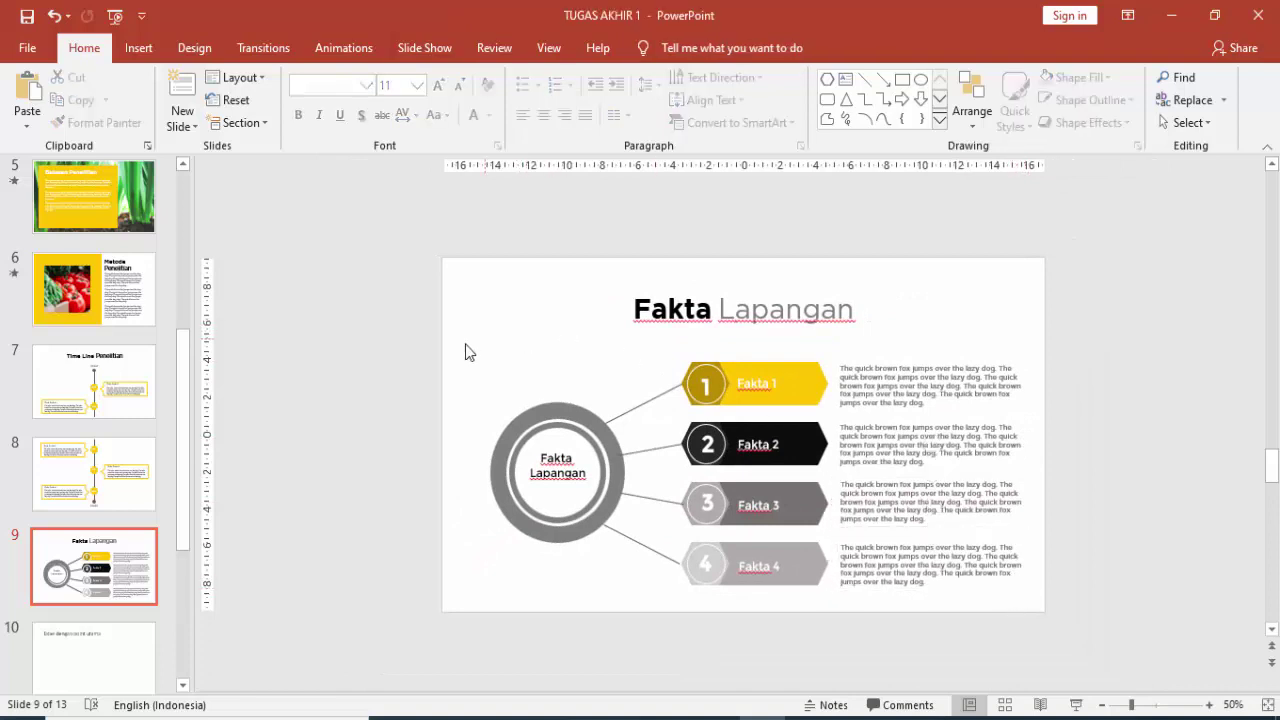
{"action": "left_click_drag", "start_coordinate": [423, 339], "coordinate": [1080, 626]}
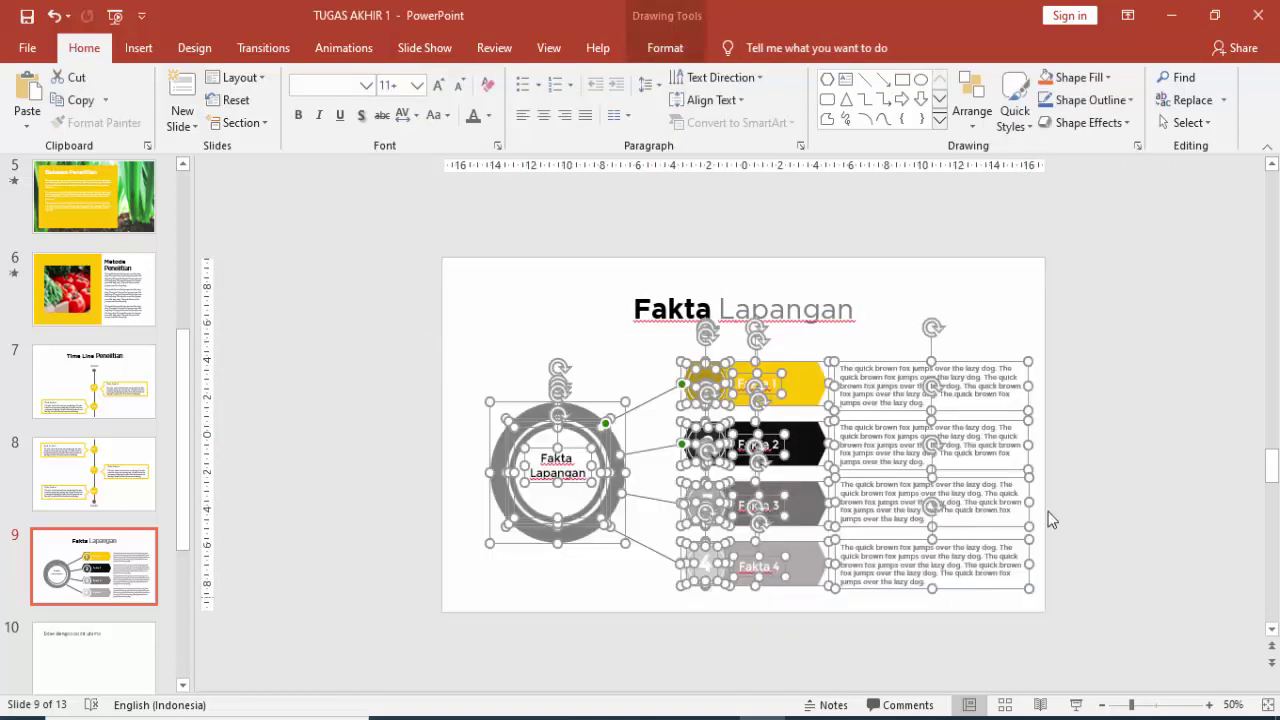
{"action": "left_click_drag", "start_coordinate": [995, 365], "coordinate": [975, 361]}
- Widen all four description text boxes so their text reflows, then go to slide 10
{"action": "left_click", "coordinate": [969, 398]}
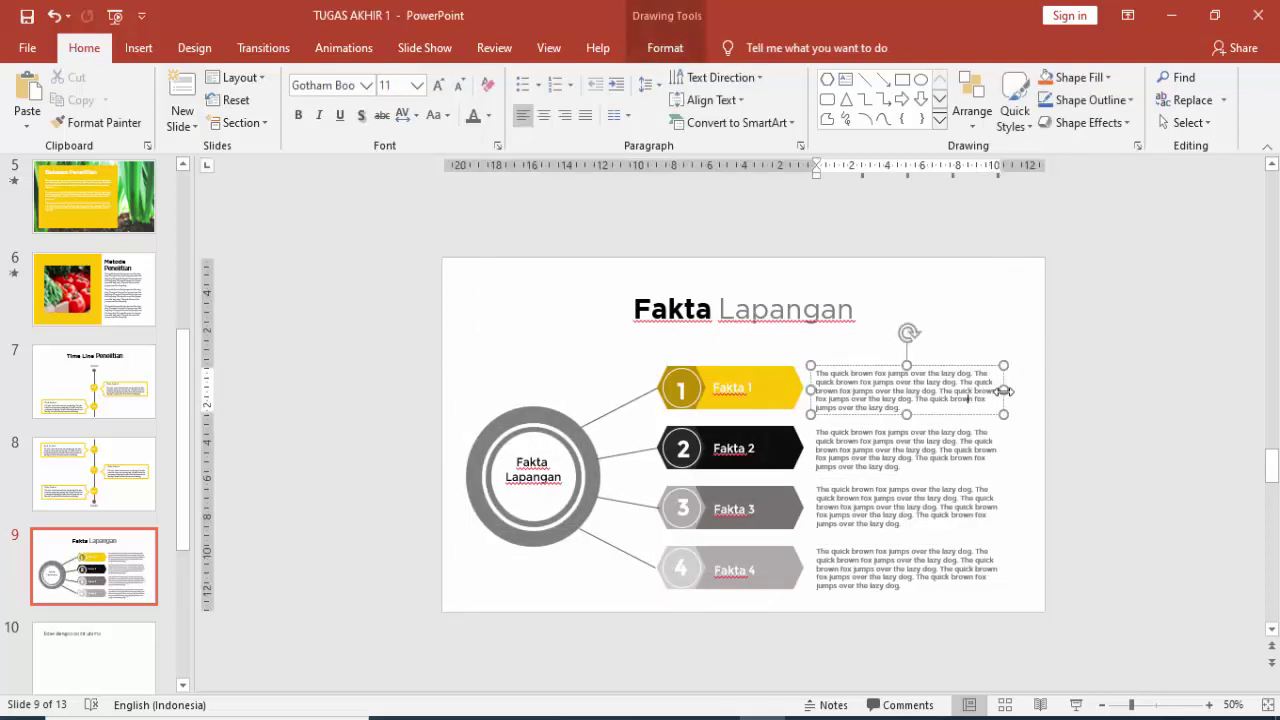
{"action": "left_click_drag", "start_coordinate": [1004, 390], "coordinate": [1030, 388]}
{"action": "left_click", "coordinate": [975, 452]}
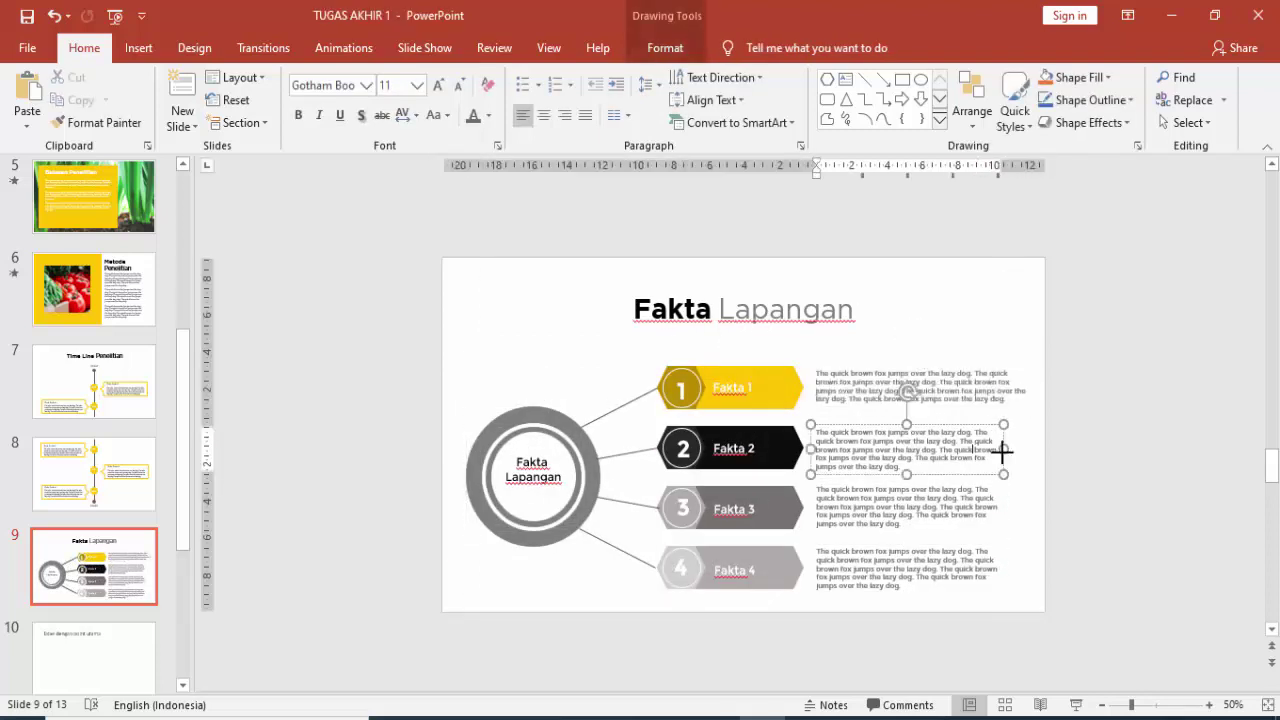
{"action": "left_click_drag", "start_coordinate": [1003, 449], "coordinate": [1019, 448]}
{"action": "left_click", "coordinate": [1005, 507]}
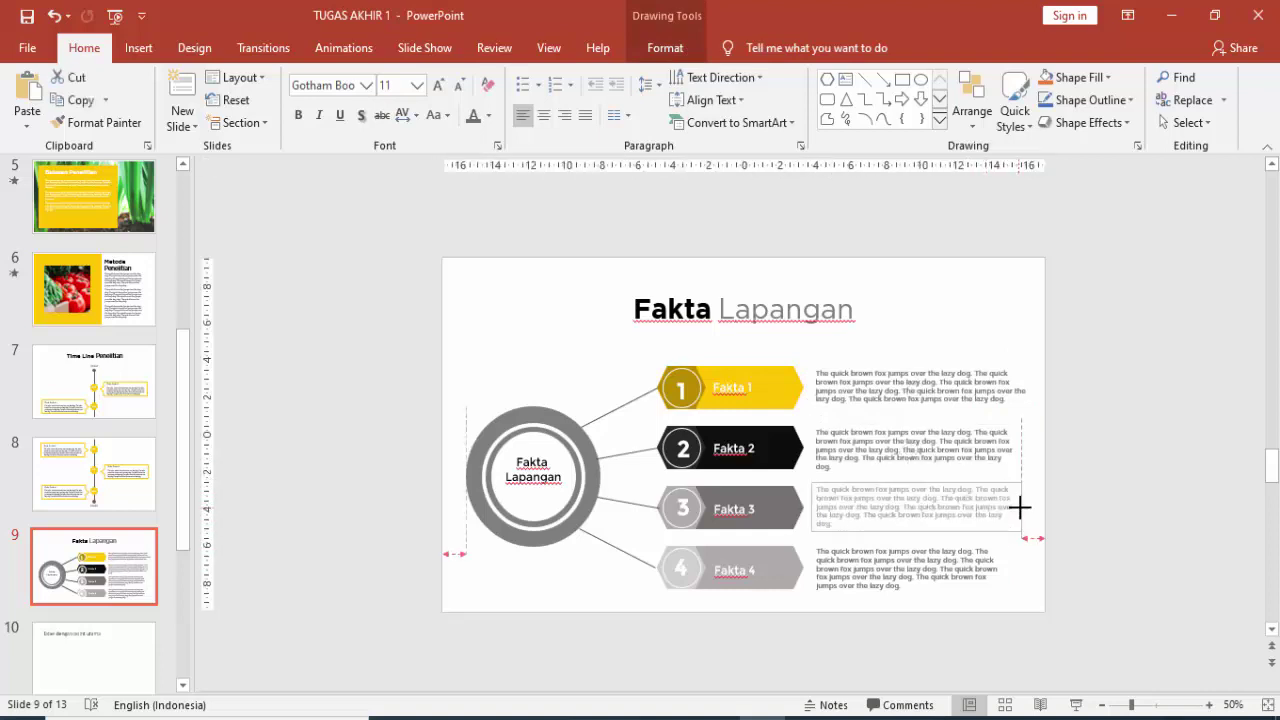
{"action": "left_click_drag", "start_coordinate": [1005, 507], "coordinate": [1021, 507]}
{"action": "left_click", "coordinate": [958, 567]}
{"action": "left_click_drag", "start_coordinate": [1003, 567], "coordinate": [1020, 566]}
{"action": "left_click", "coordinate": [1065, 503]}
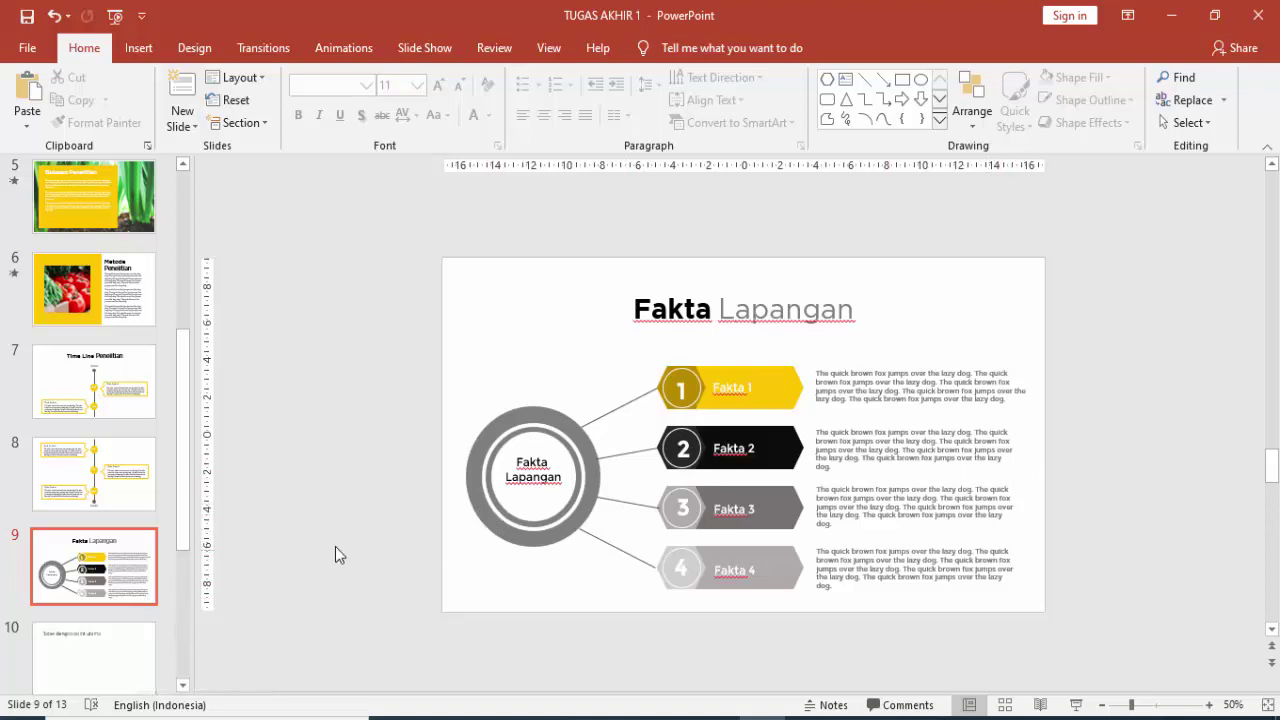
{"action": "left_click", "coordinate": [140, 660]}
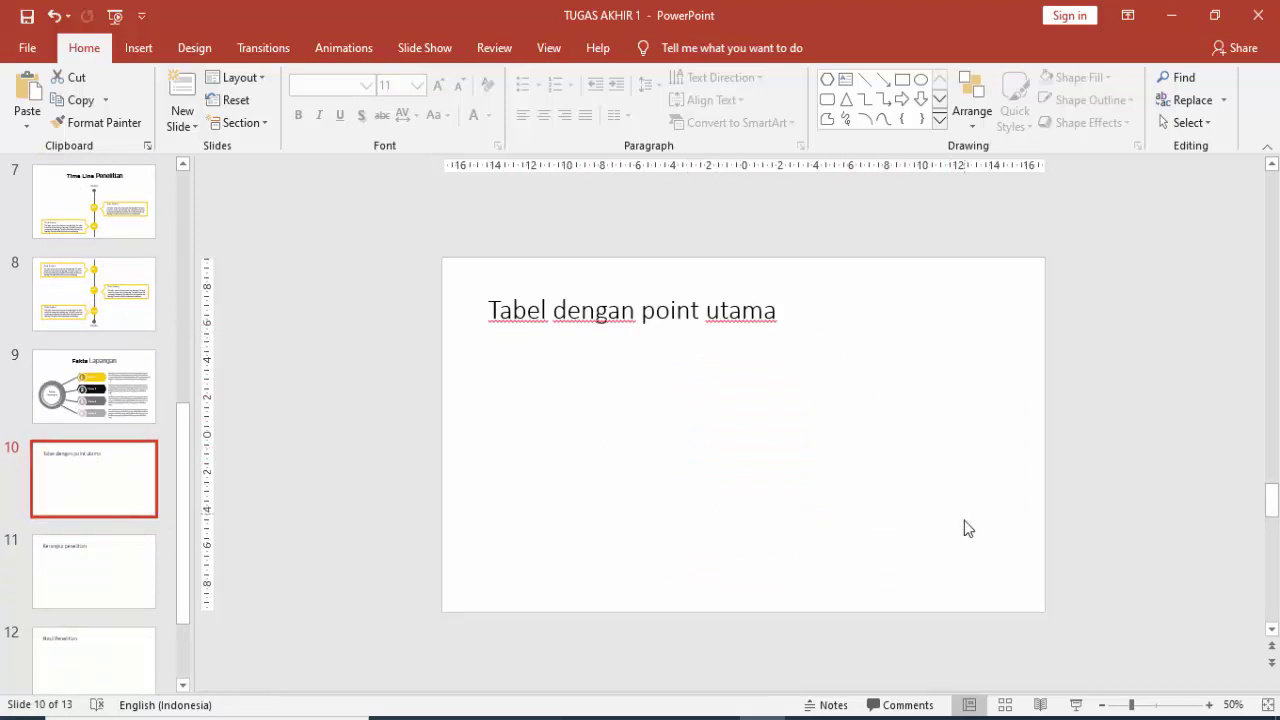
- Capitalise the title to 'Tabel Dengan Point Utama', centre it and shrink its box to fit
{"action": "left_click", "coordinate": [705, 310]}
{"action": "key", "text": "Delete"}
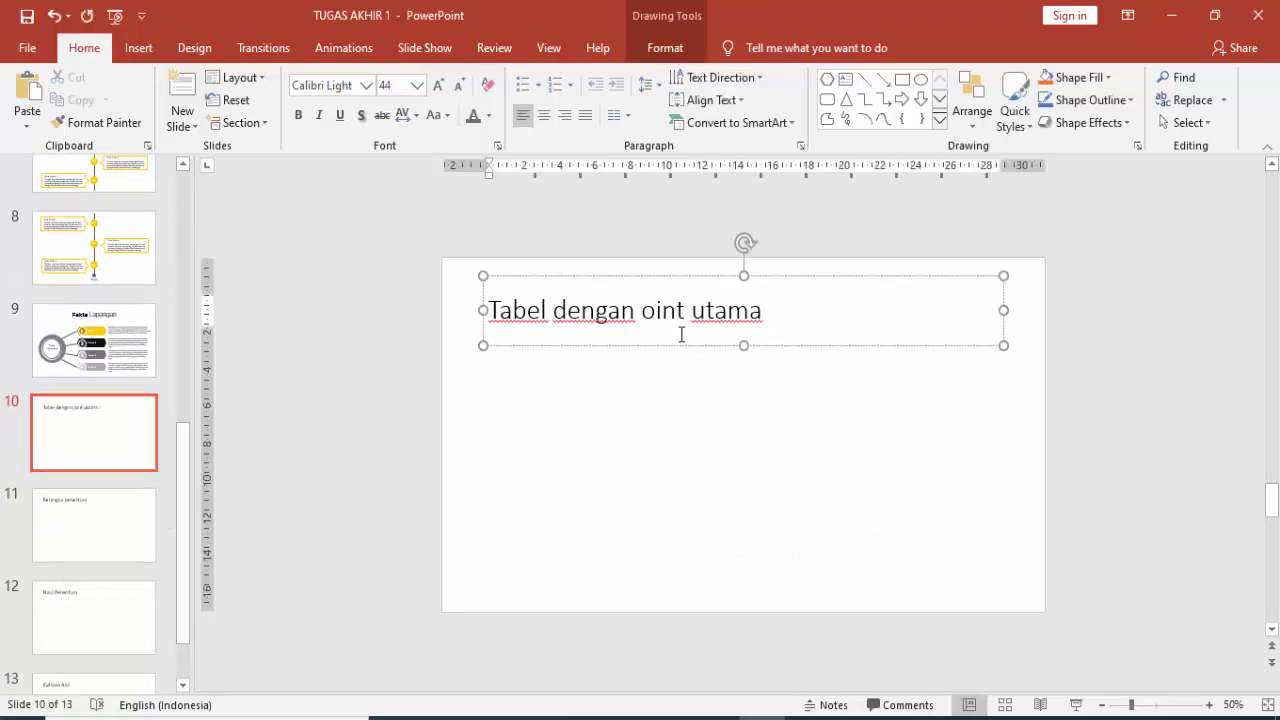
{"action": "type", "text": "P"}
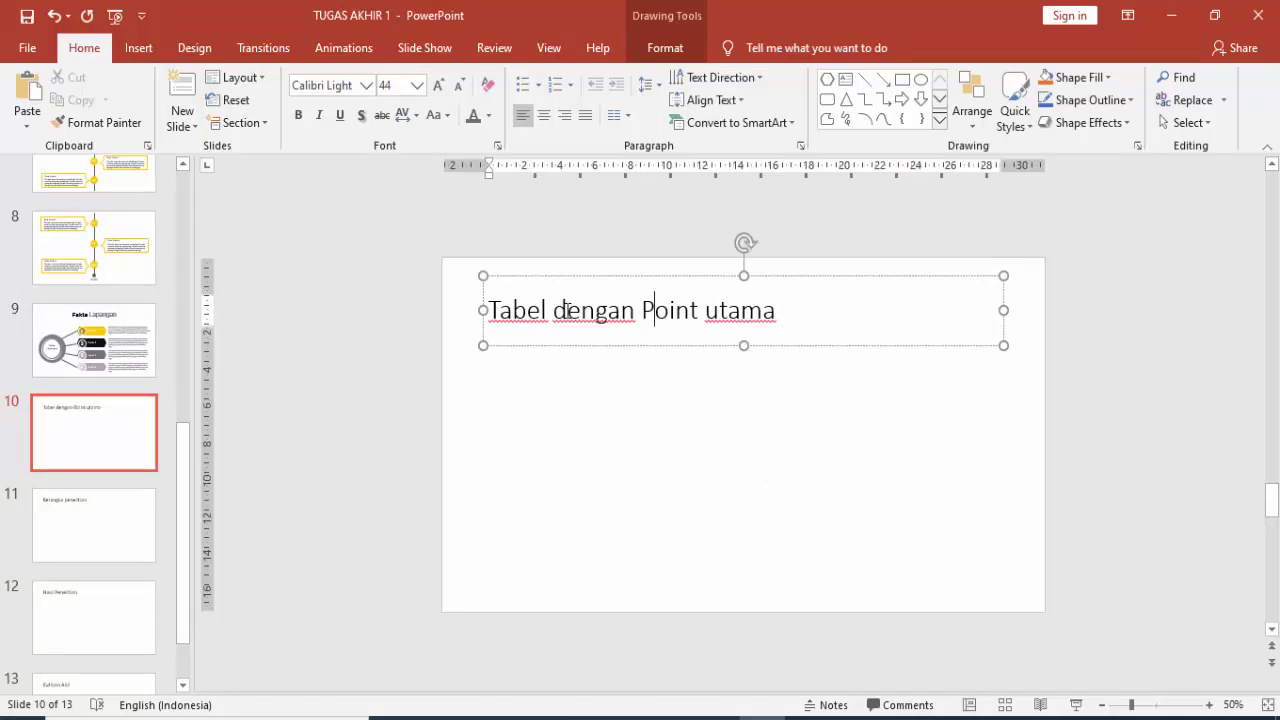
{"action": "left_click_drag", "start_coordinate": [567, 310], "coordinate": [554, 310]}
{"action": "type", "text": "D"}
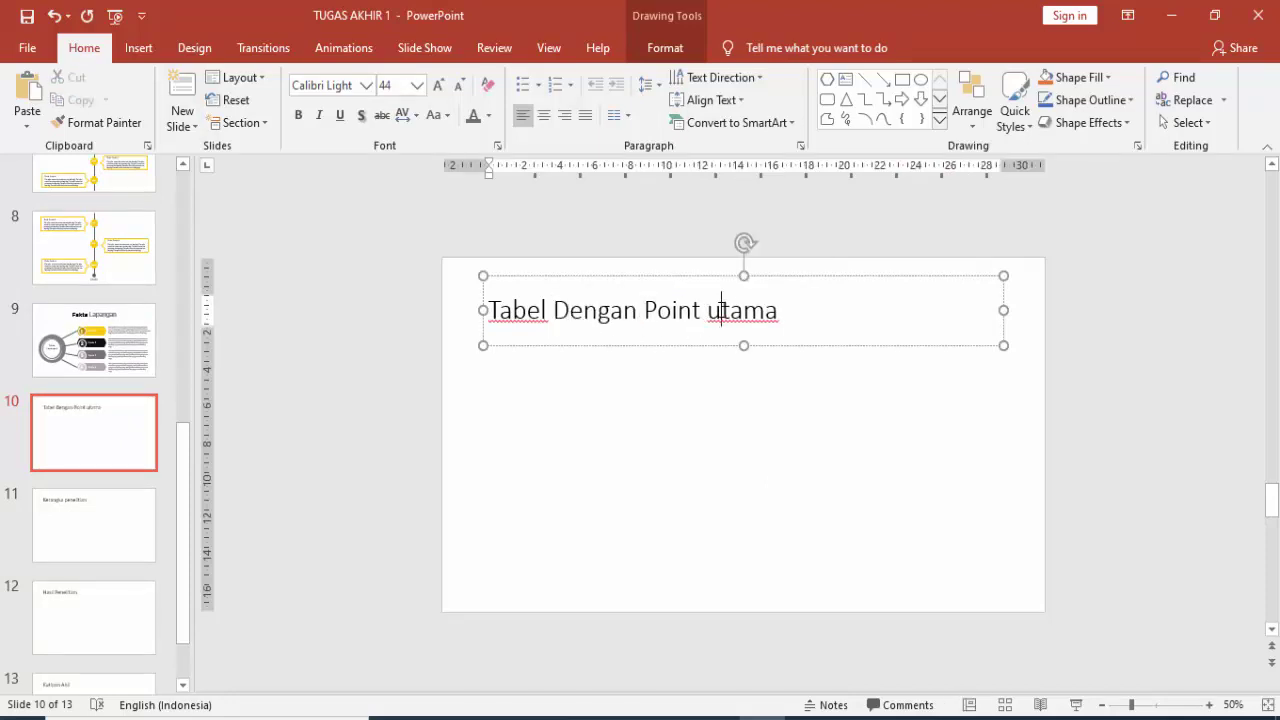
{"action": "left_click_drag", "start_coordinate": [721, 310], "coordinate": [708, 310]}
{"action": "type", "text": "U"}
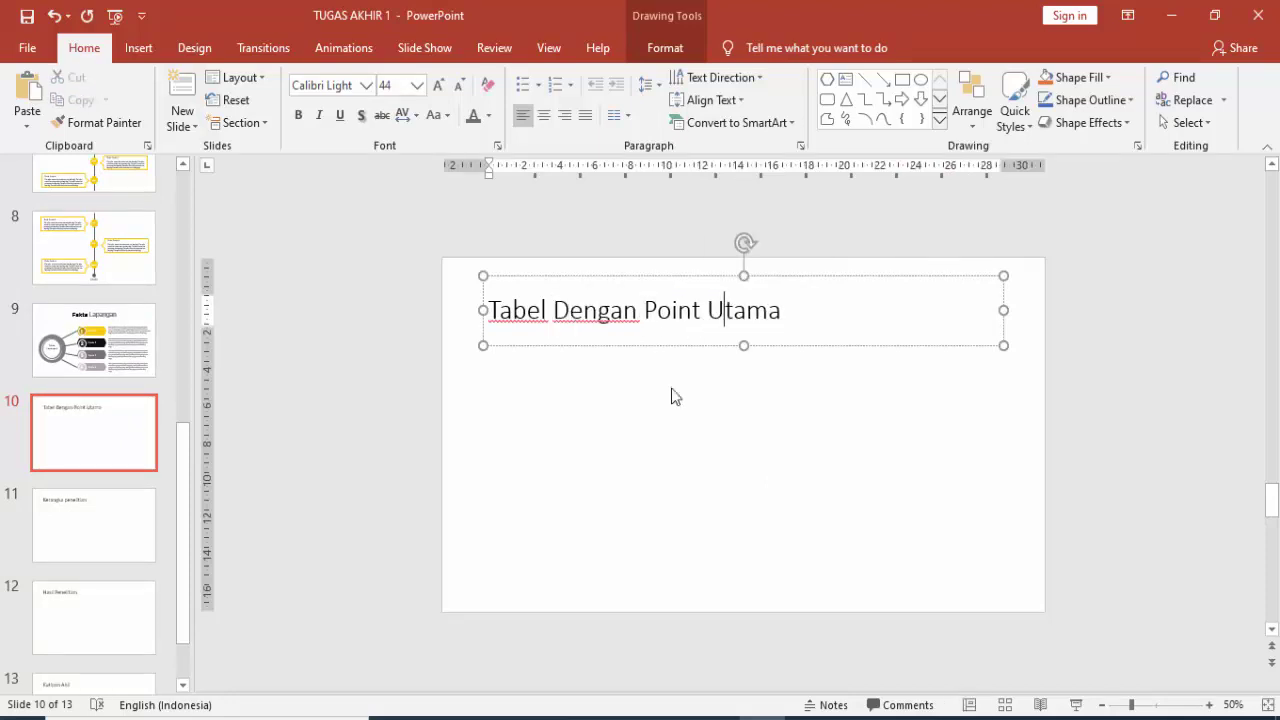
{"action": "left_click", "coordinate": [783, 276]}
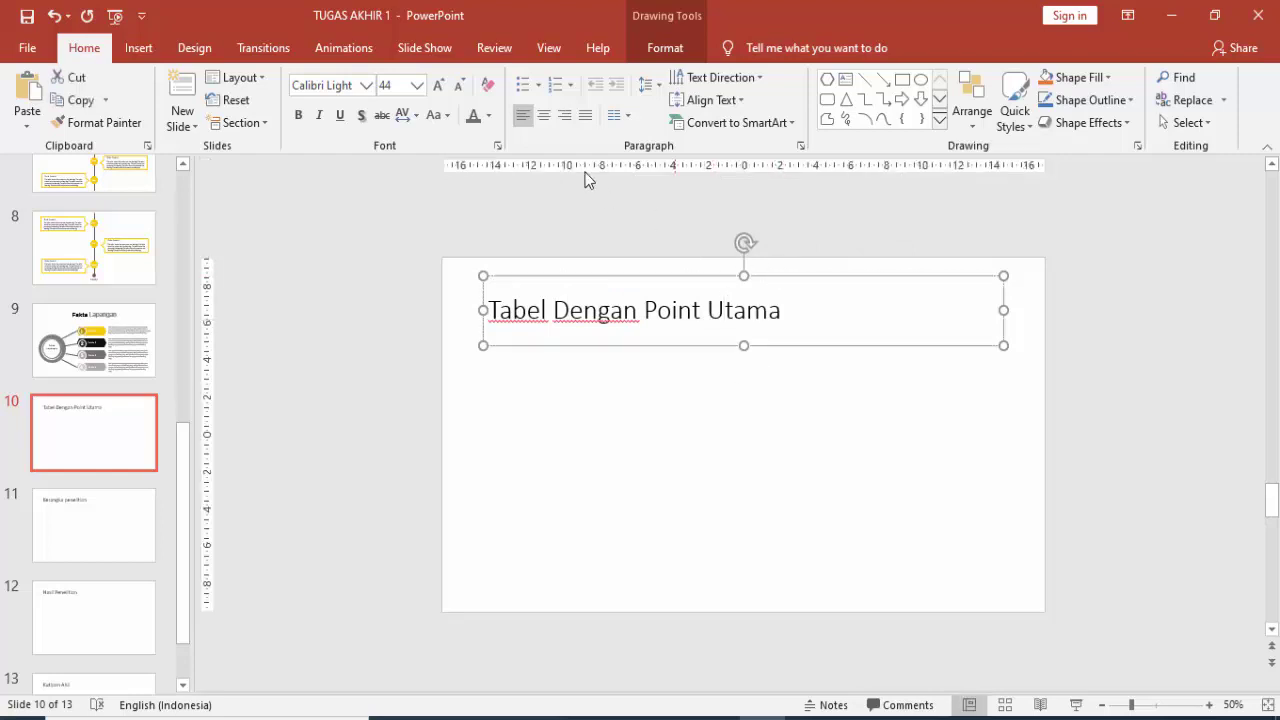
{"action": "left_click", "coordinate": [543, 115]}
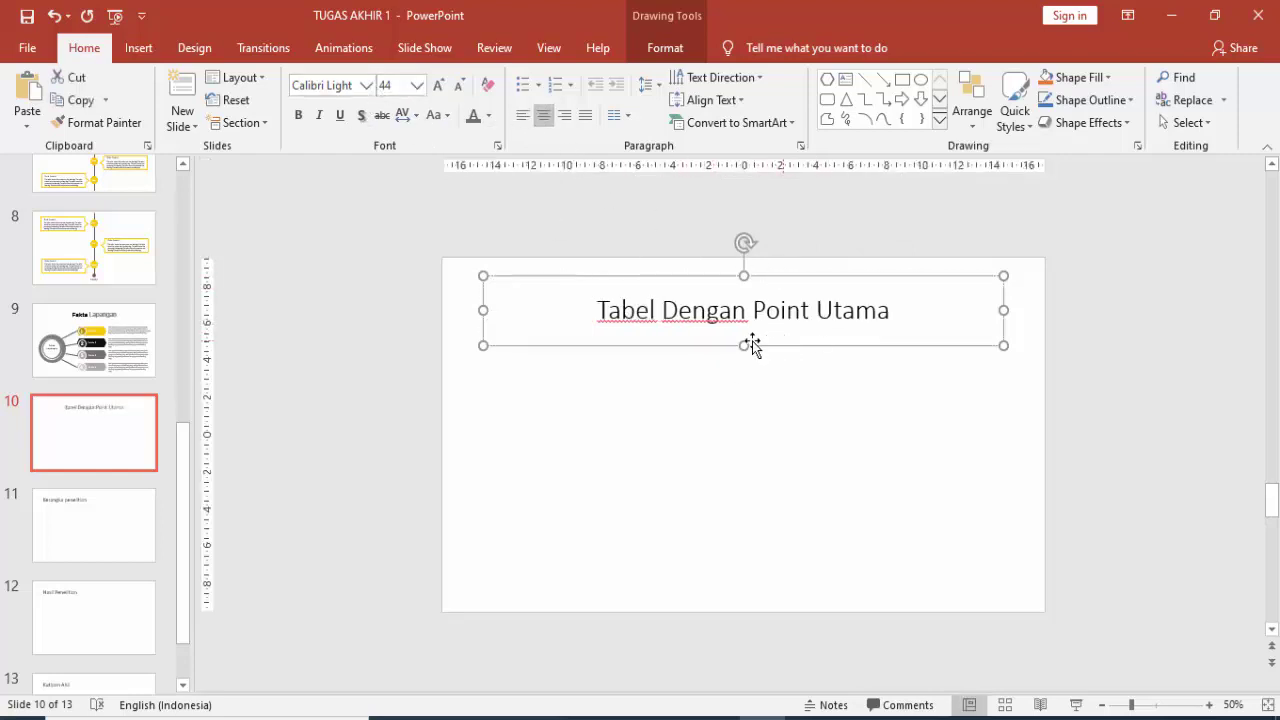
{"action": "mouse_move", "coordinate": [744, 345]}
{"action": "left_mouse_down"}
{"action": "mouse_move", "coordinate": [743, 317]}
{"action": "mouse_move", "coordinate": [596, 298]}
{"action": "left_mouse_up"}
- Set 'Tabel Dengan' in Gotham Bold and 'Point Utama' in Gotham Book
{"action": "left_click", "coordinate": [690, 298]}
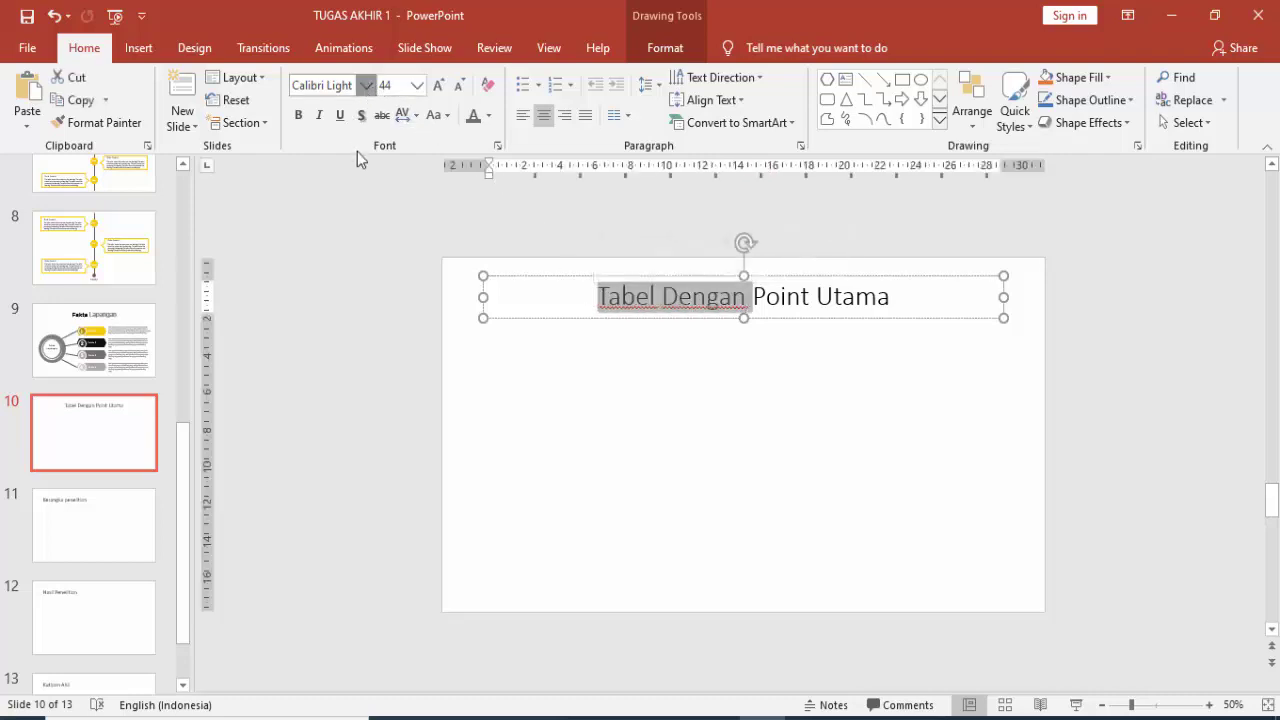
{"action": "left_click", "coordinate": [366, 85]}
{"action": "left_click", "coordinate": [365, 253]}
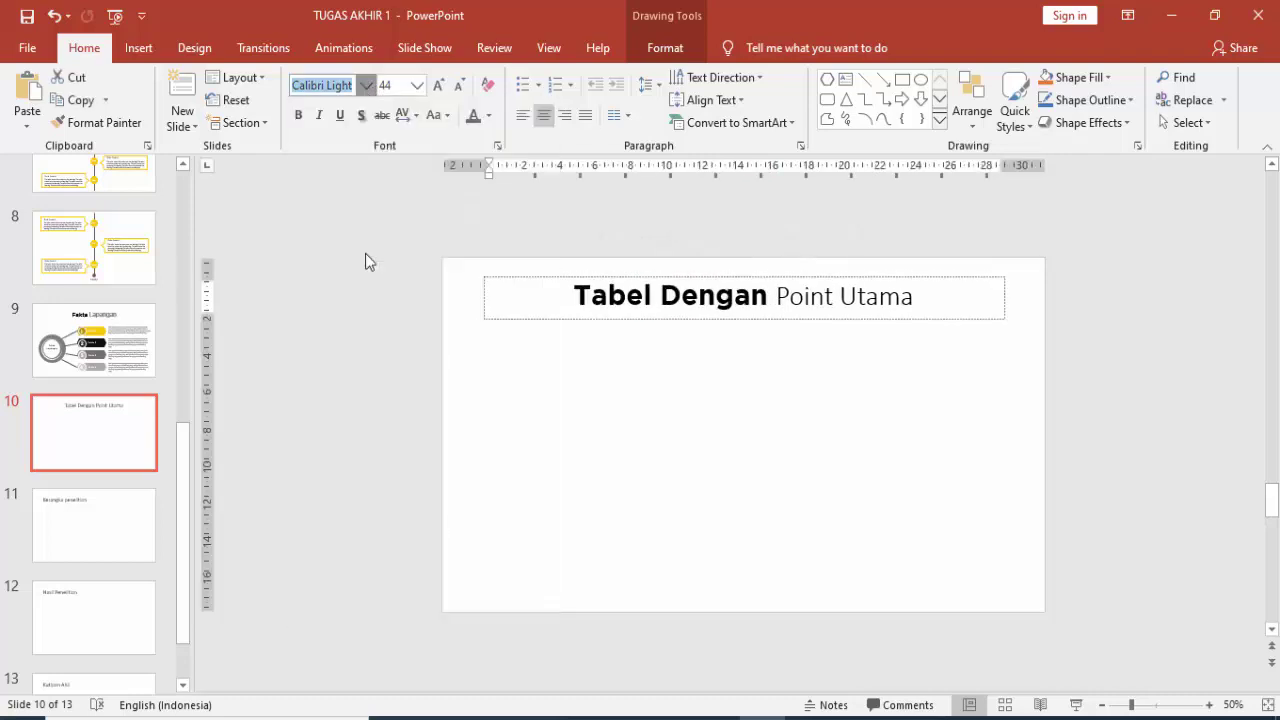
{"action": "left_click", "coordinate": [778, 297]}
{"action": "left_click_drag", "start_coordinate": [797, 297], "coordinate": [910, 312]}
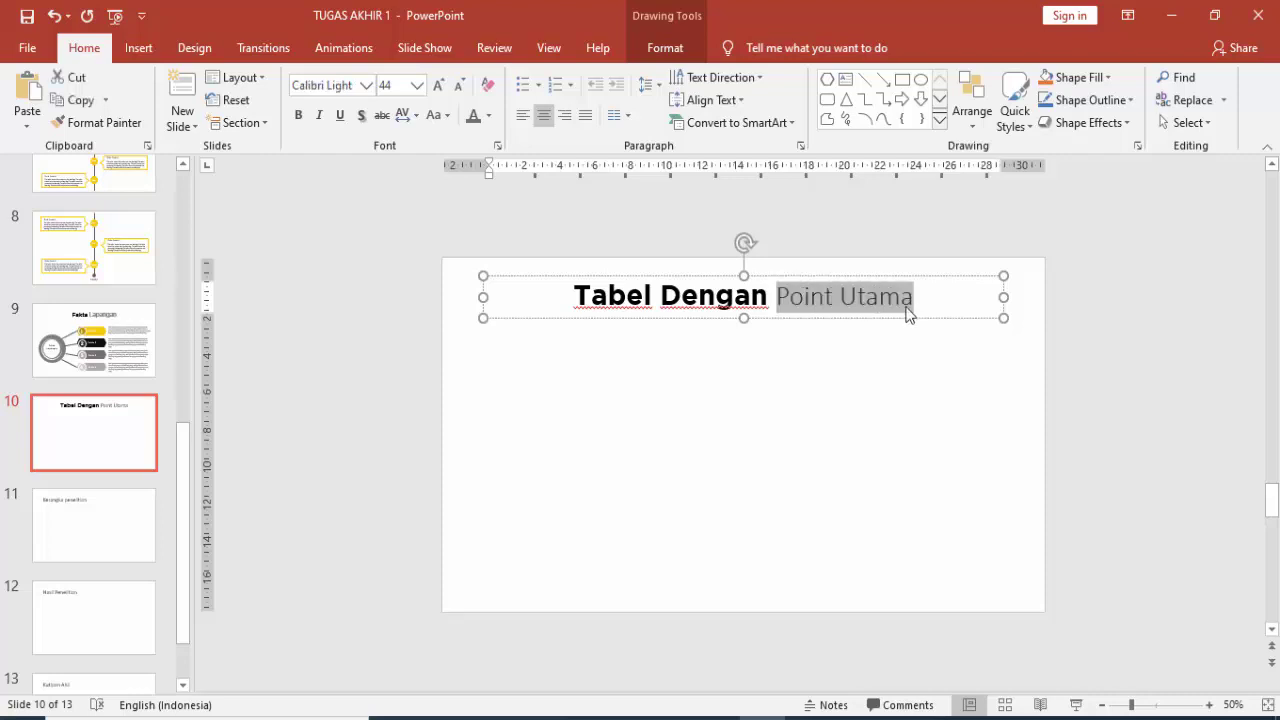
{"action": "left_click", "coordinate": [366, 85]}
{"action": "left_click", "coordinate": [381, 227]}
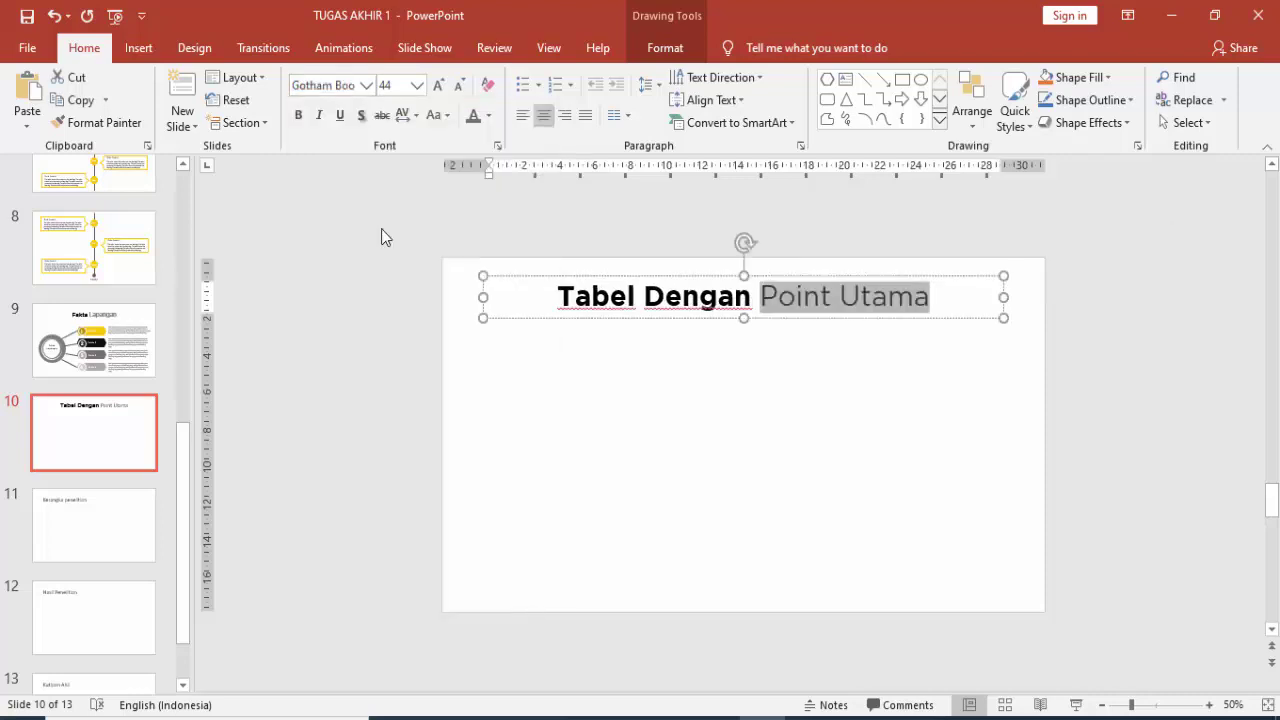
{"action": "left_click", "coordinate": [734, 422]}
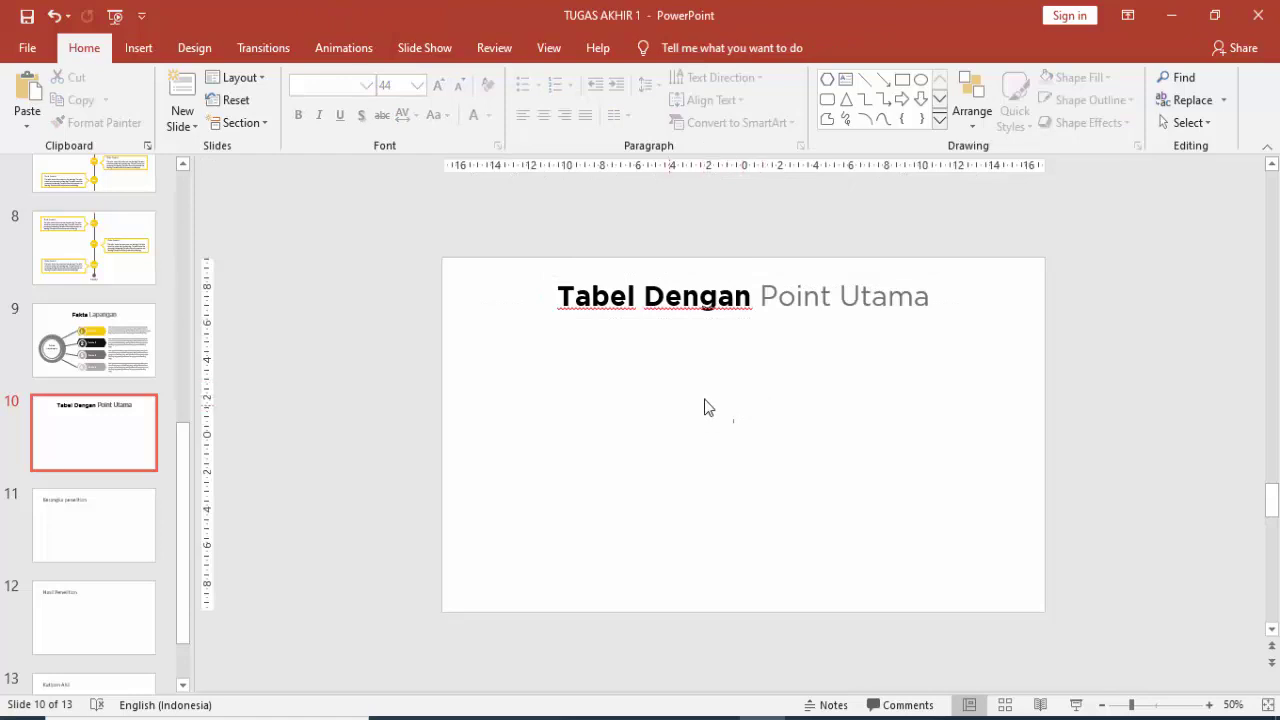
- Draw a rectangle below the title on the left with no outline and a yellow fill
{"action": "left_click", "coordinate": [138, 47]}
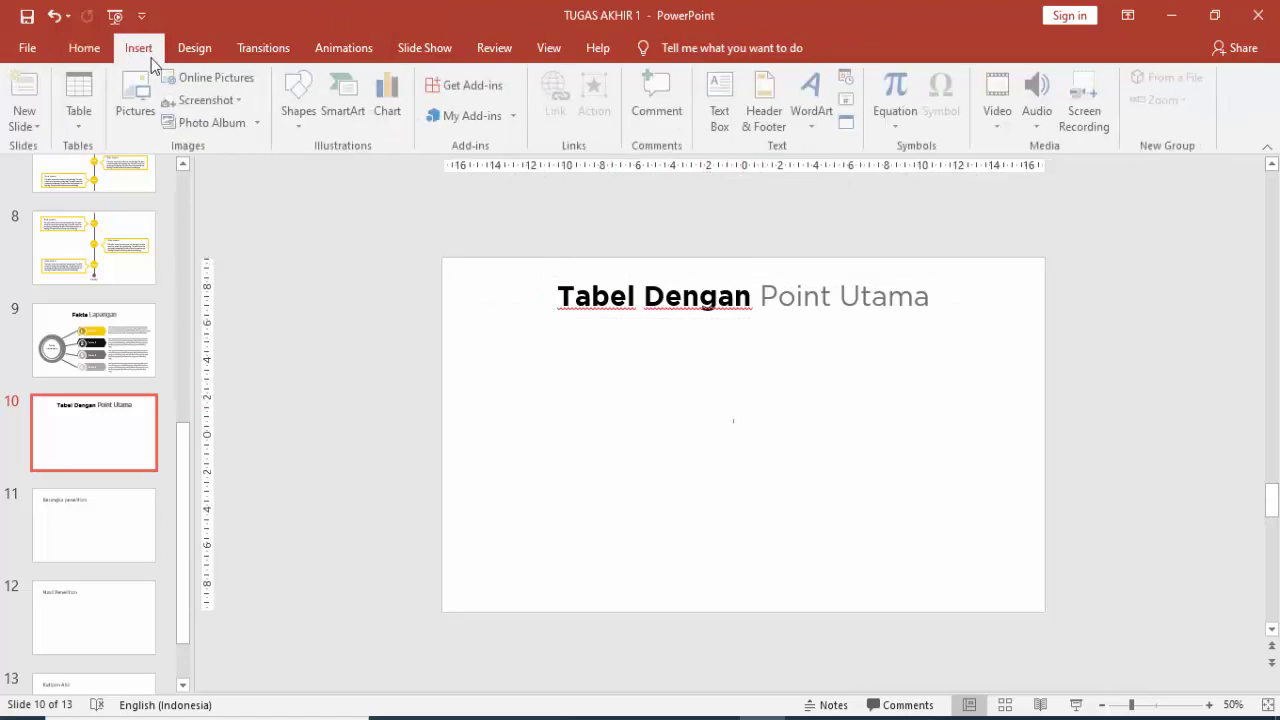
{"action": "left_click", "coordinate": [300, 100]}
{"action": "left_click", "coordinate": [367, 167]}
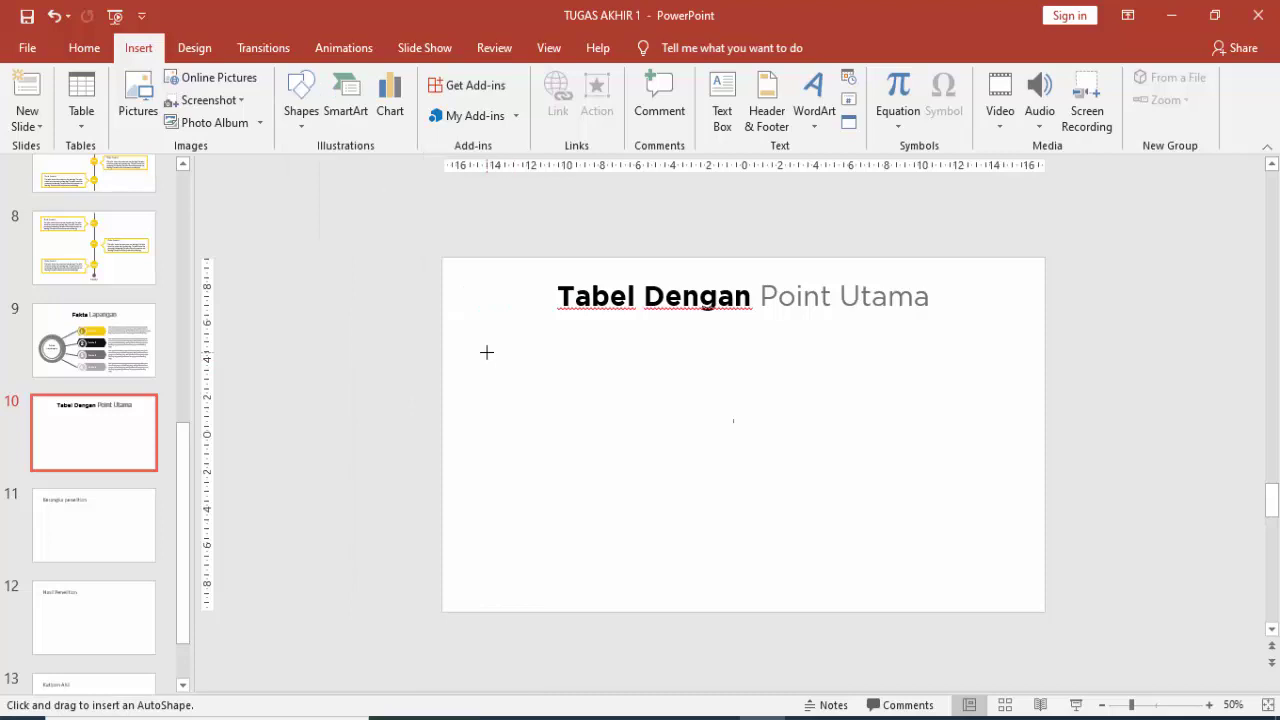
{"action": "left_click_drag", "start_coordinate": [487, 352], "coordinate": [600, 385]}
{"action": "right_click", "coordinate": [578, 376]}
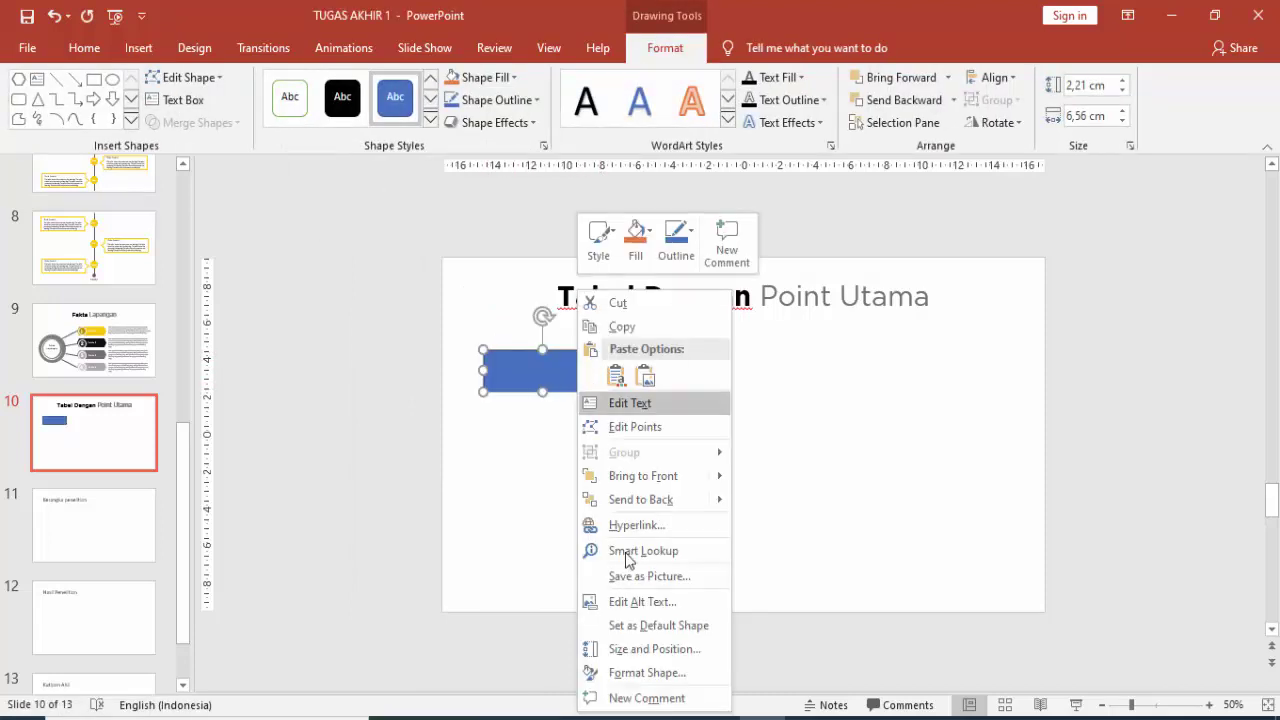
{"action": "left_click", "coordinate": [640, 672]}
{"action": "left_click", "coordinate": [1055, 554]}
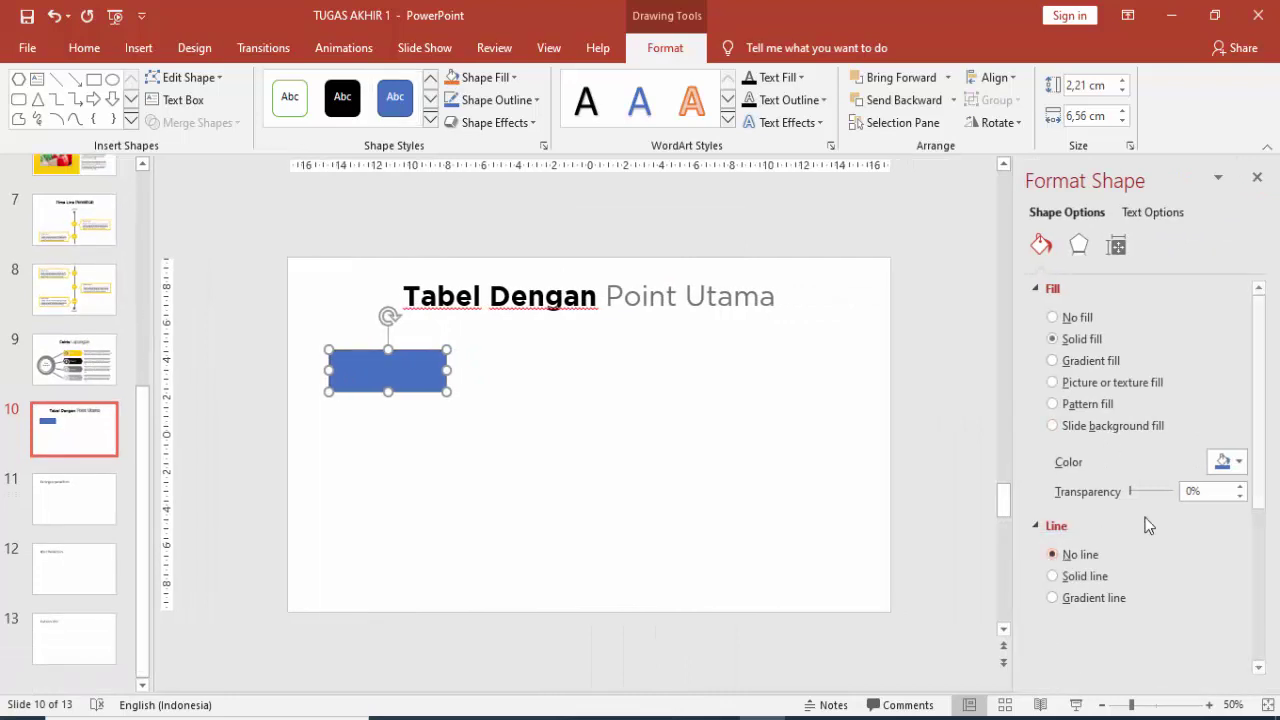
{"action": "left_click", "coordinate": [1228, 461]}
{"action": "left_click", "coordinate": [1139, 656]}
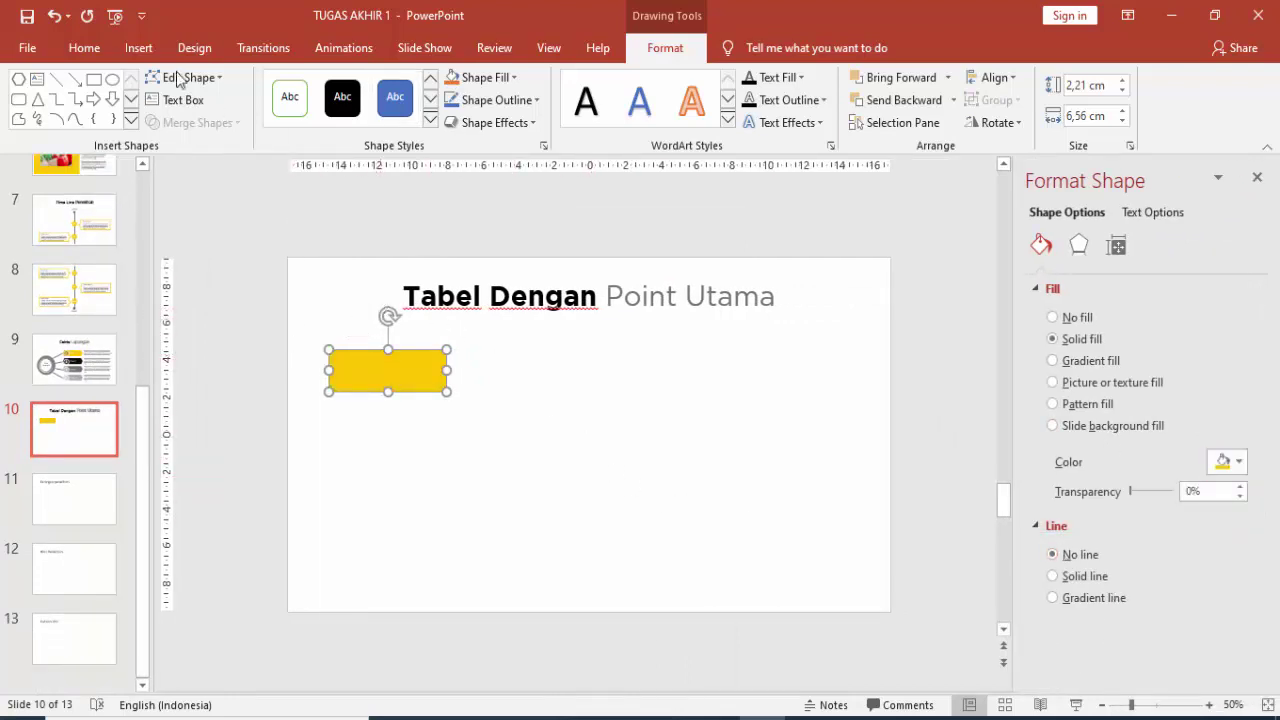
- Choose the Hexagon shape from the Insert shapes gallery
{"action": "left_click", "coordinate": [138, 48]}
{"action": "left_click", "coordinate": [300, 98]}
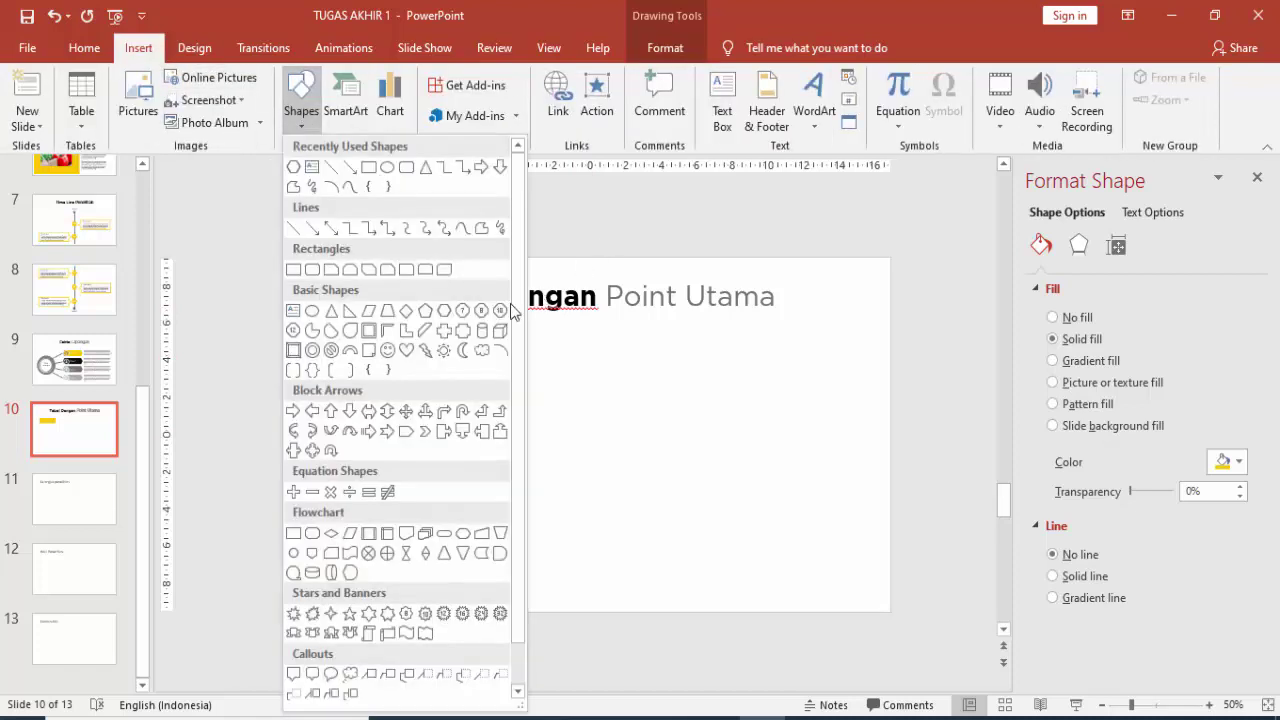
{"action": "left_click", "coordinate": [388, 228]}
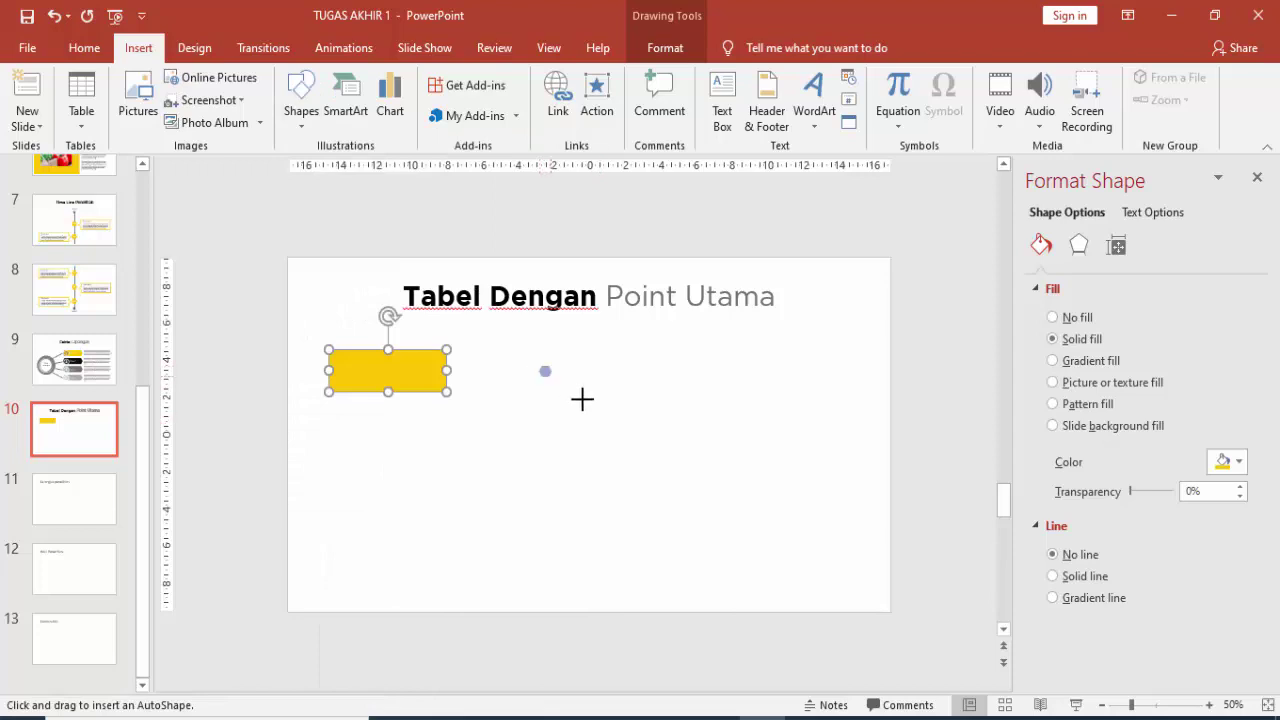
- Draw an outline-free dark gold hexagon, centre it on the yellow rectangle, and select both shapes
{"action": "mouse_move", "coordinate": [582, 399]}
{"action": "left_mouse_down"}
{"action": "mouse_move", "coordinate": [600, 432]}
{"action": "mouse_move", "coordinate": [403, 353]}
{"action": "left_mouse_up"}
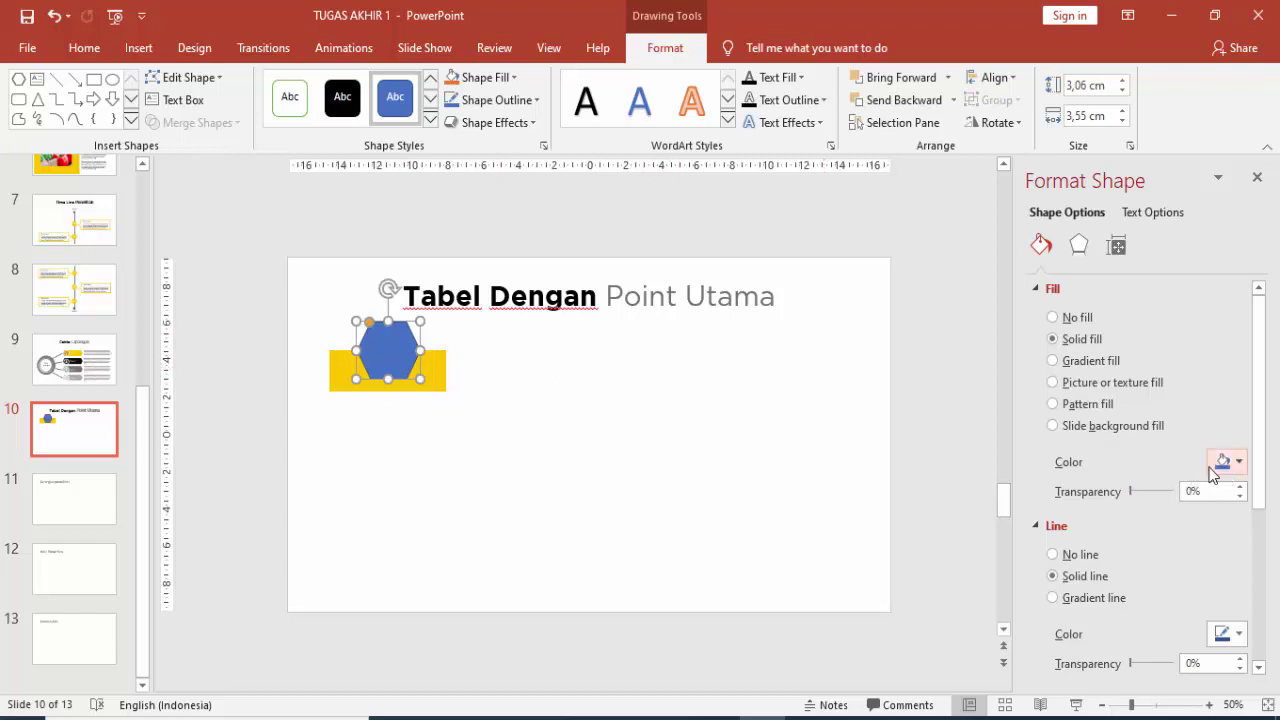
{"action": "left_click", "coordinate": [1062, 556]}
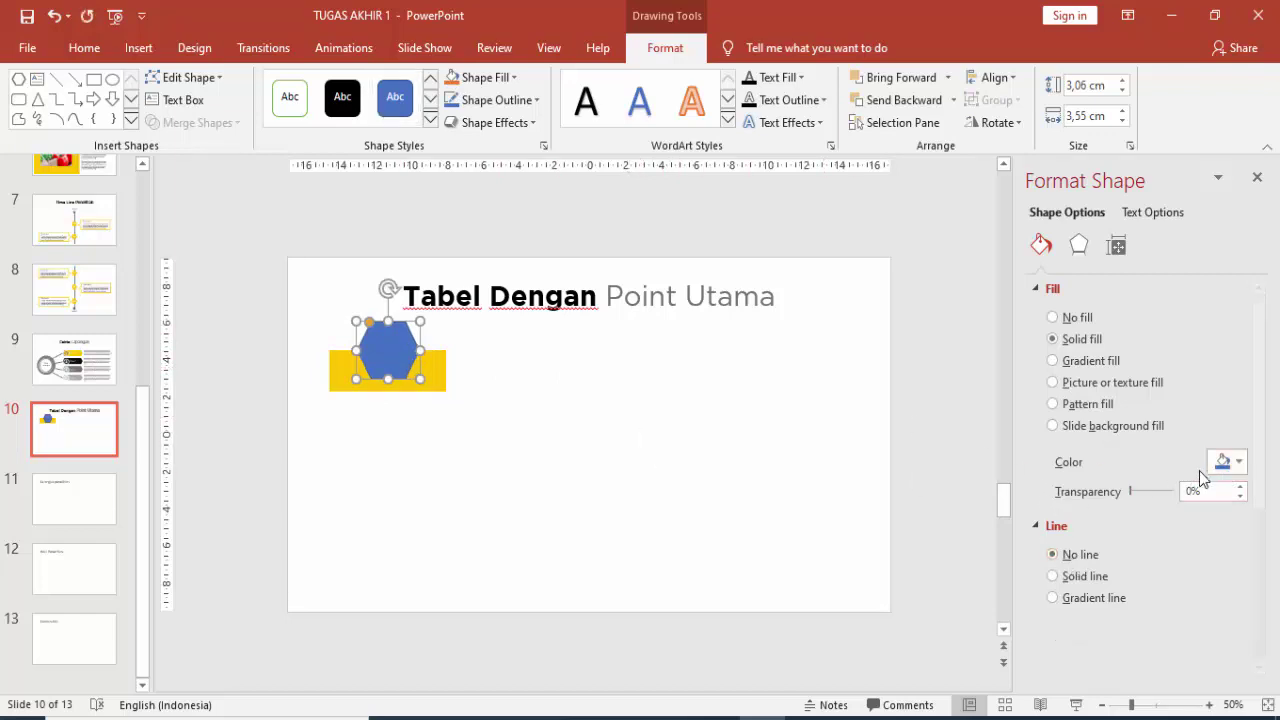
{"action": "left_click", "coordinate": [1228, 462]}
{"action": "left_click", "coordinate": [1139, 655]}
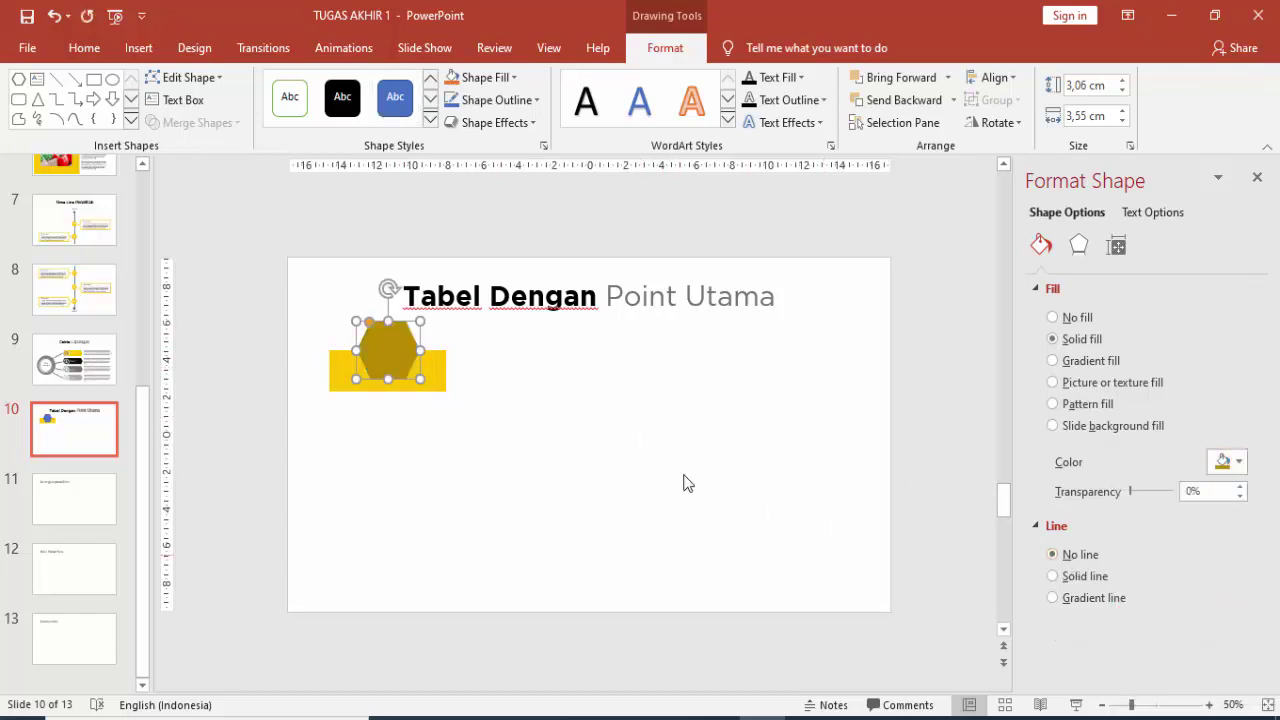
{"action": "left_click", "coordinate": [552, 433]}
{"action": "left_click", "coordinate": [432, 382]}
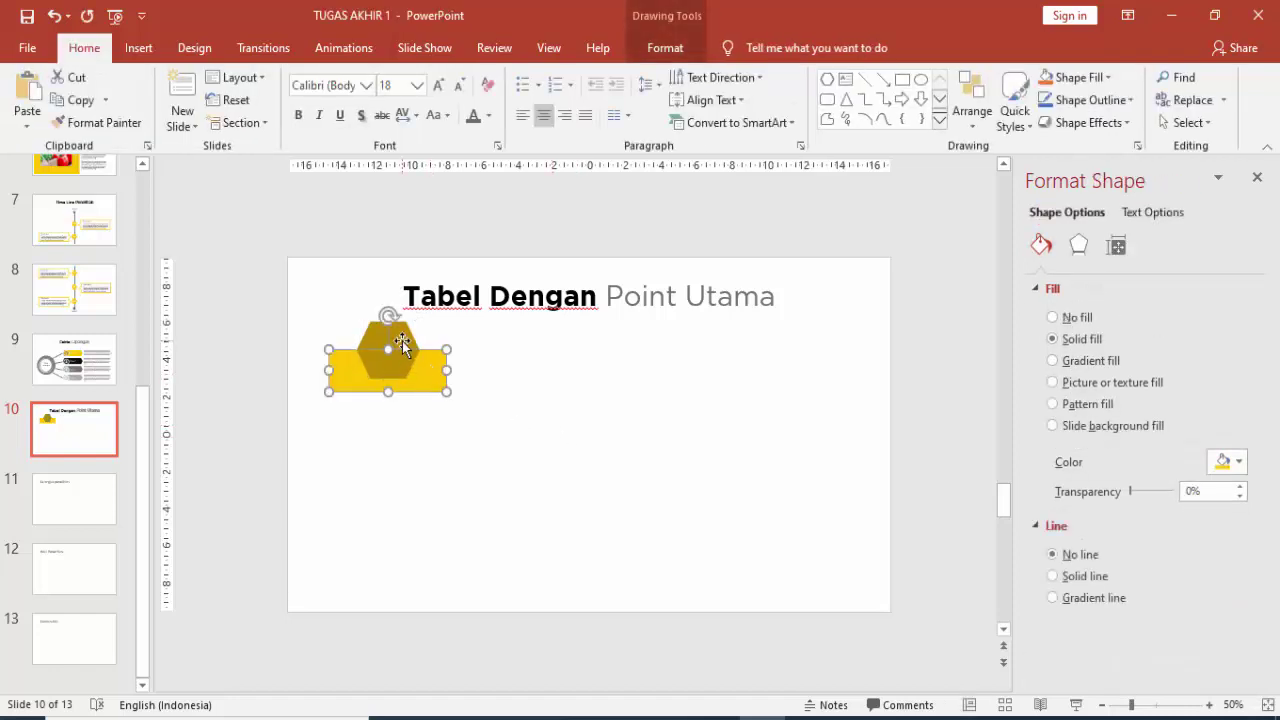
{"action": "mouse_move", "coordinate": [422, 342]}
{"action": "left_mouse_down"}
{"action": "mouse_move", "coordinate": [397, 343]}
{"action": "mouse_move", "coordinate": [463, 378]}
{"action": "mouse_move", "coordinate": [577, 373]}
{"action": "left_mouse_up"}
{"action": "left_click", "coordinate": [440, 366], "text": "shift"}
- Repeat the copy to make four pairs, then give pair two a black rectangle and dark grey hexagon
{"action": "key", "text": "ctrl+d"}
{"action": "key", "text": "ctrl+d"}
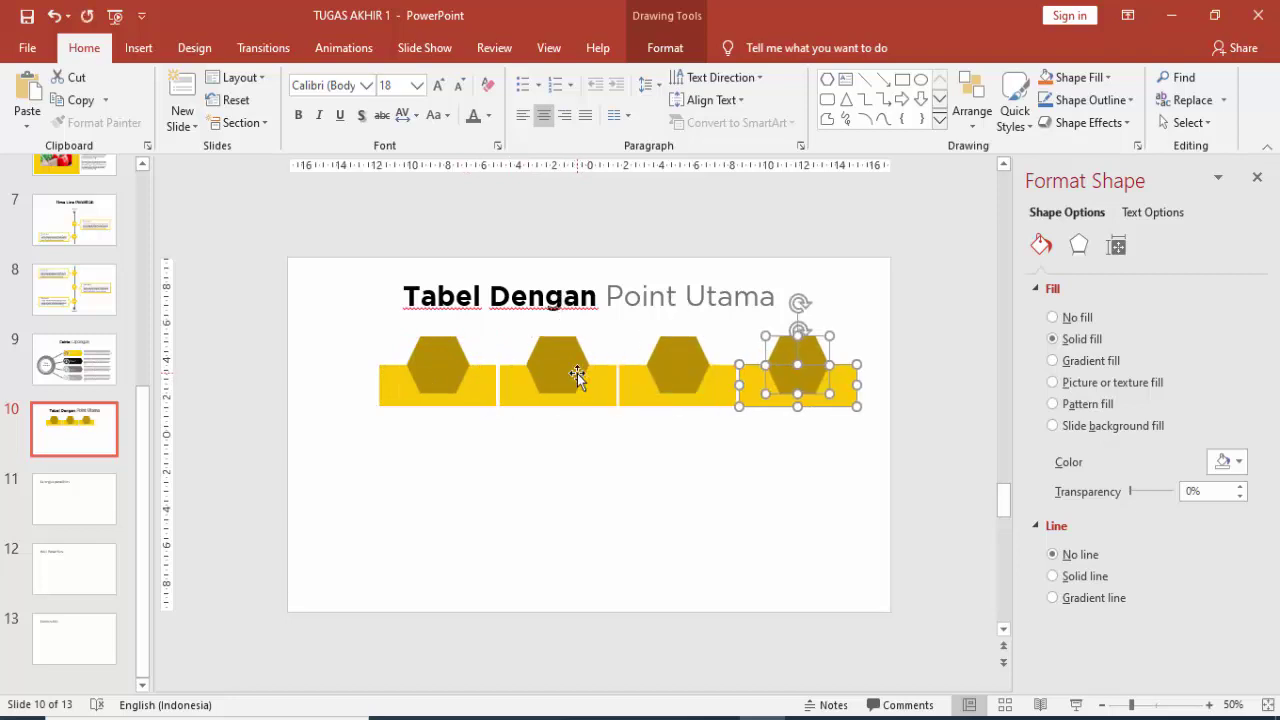
{"action": "left_click", "coordinate": [652, 425]}
{"action": "left_click", "coordinate": [596, 388]}
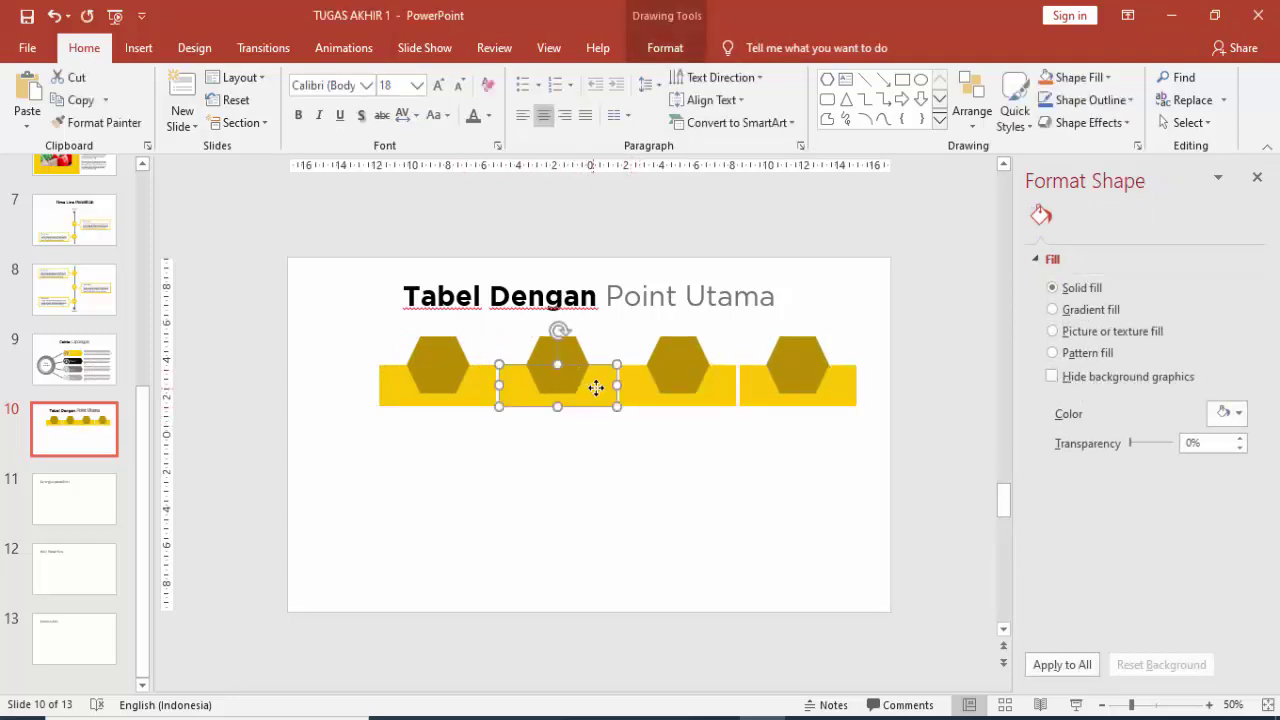
{"action": "left_click", "coordinate": [1222, 463]}
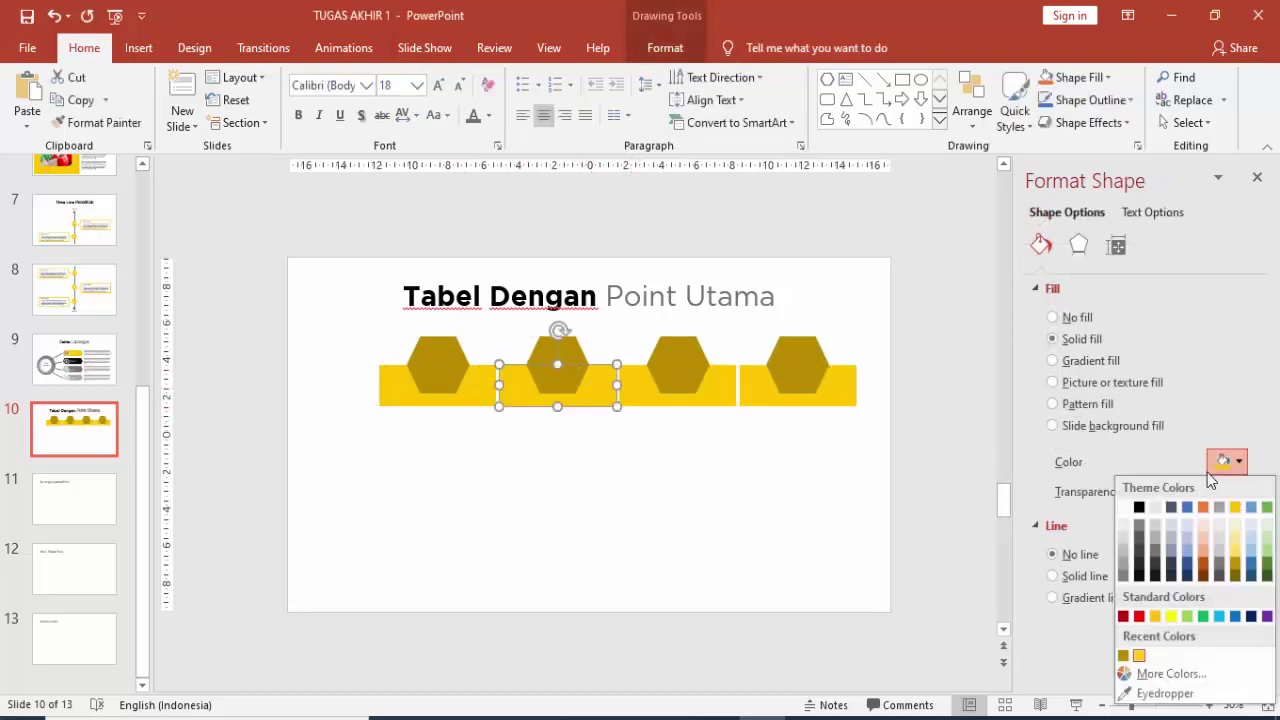
{"action": "left_click", "coordinate": [1140, 575]}
{"action": "left_click", "coordinate": [576, 344]}
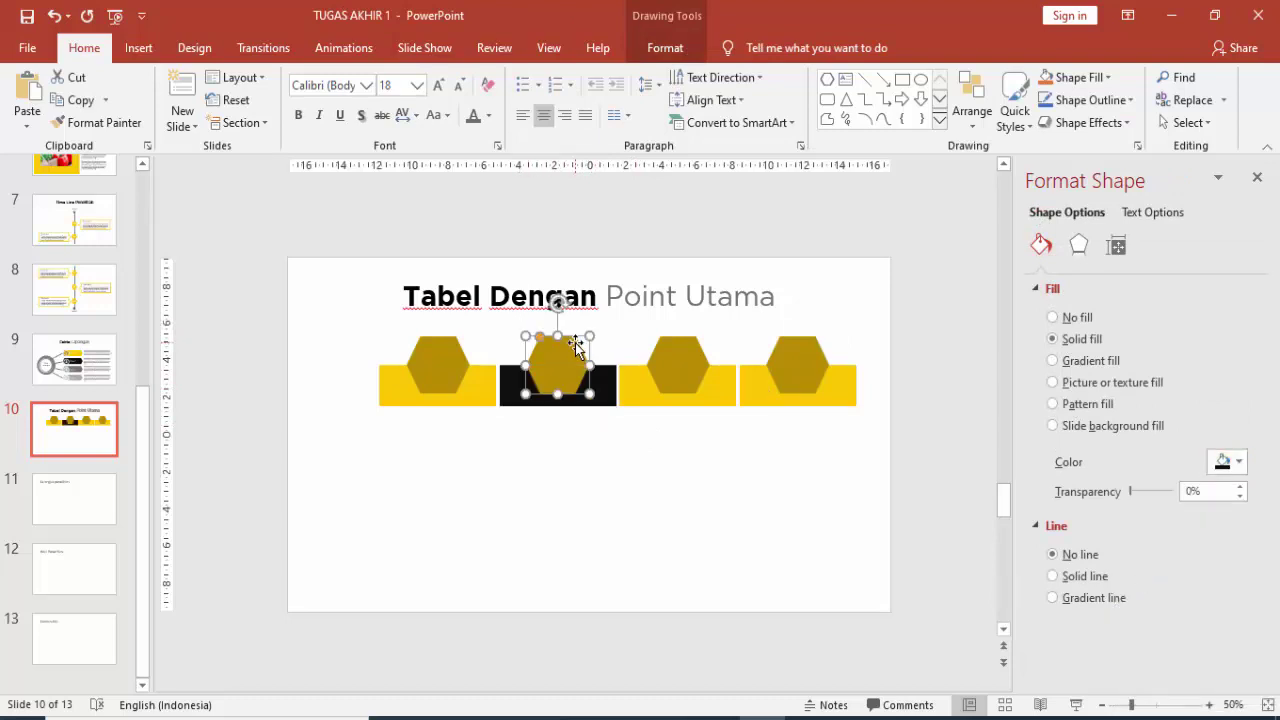
{"action": "left_click", "coordinate": [1225, 462]}
{"action": "left_click", "coordinate": [1139, 555]}
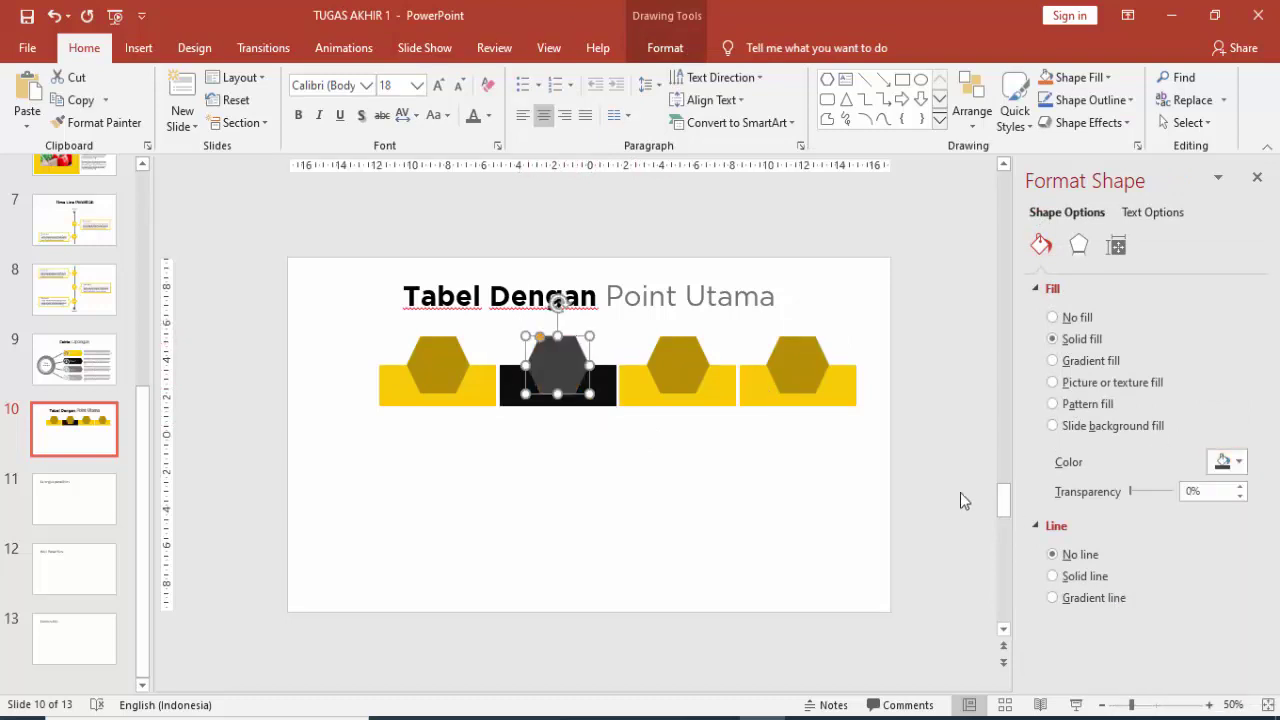
- Colour the third rectangle dark grey and its hexagon grey
{"action": "left_click", "coordinate": [726, 391]}
{"action": "left_click", "coordinate": [1222, 464]}
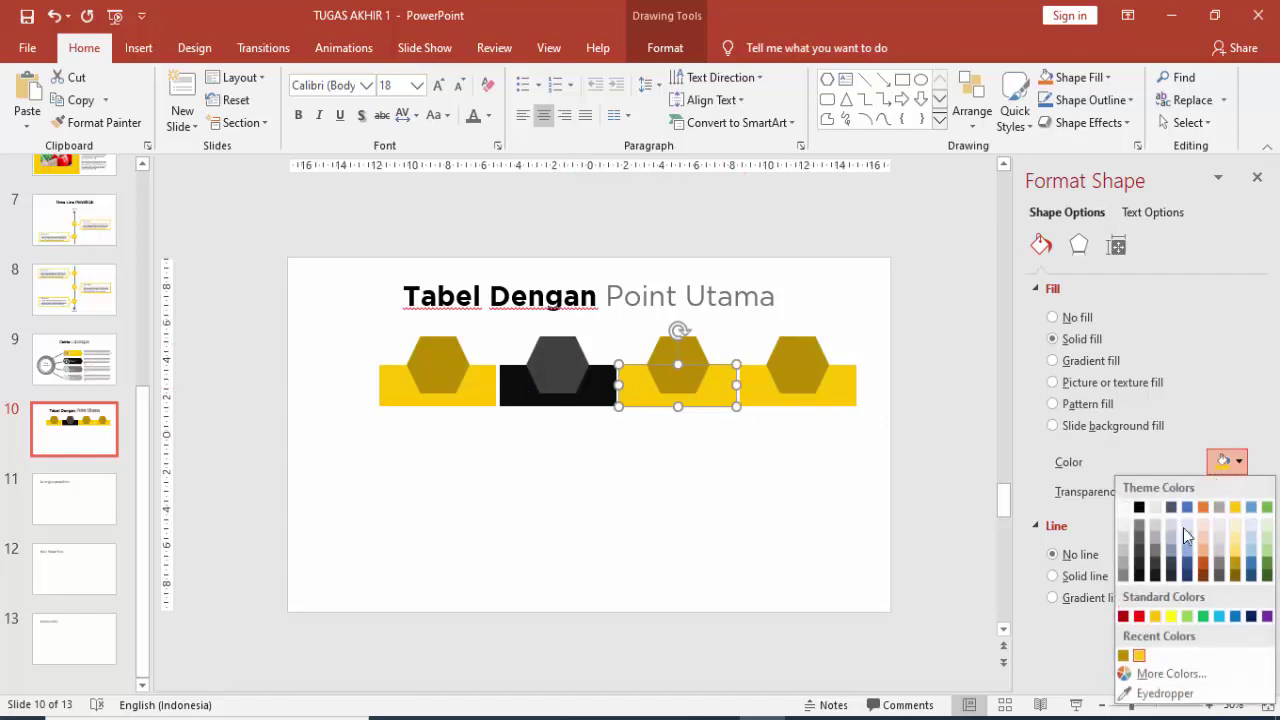
{"action": "left_click", "coordinate": [1140, 555]}
{"action": "left_click", "coordinate": [702, 358]}
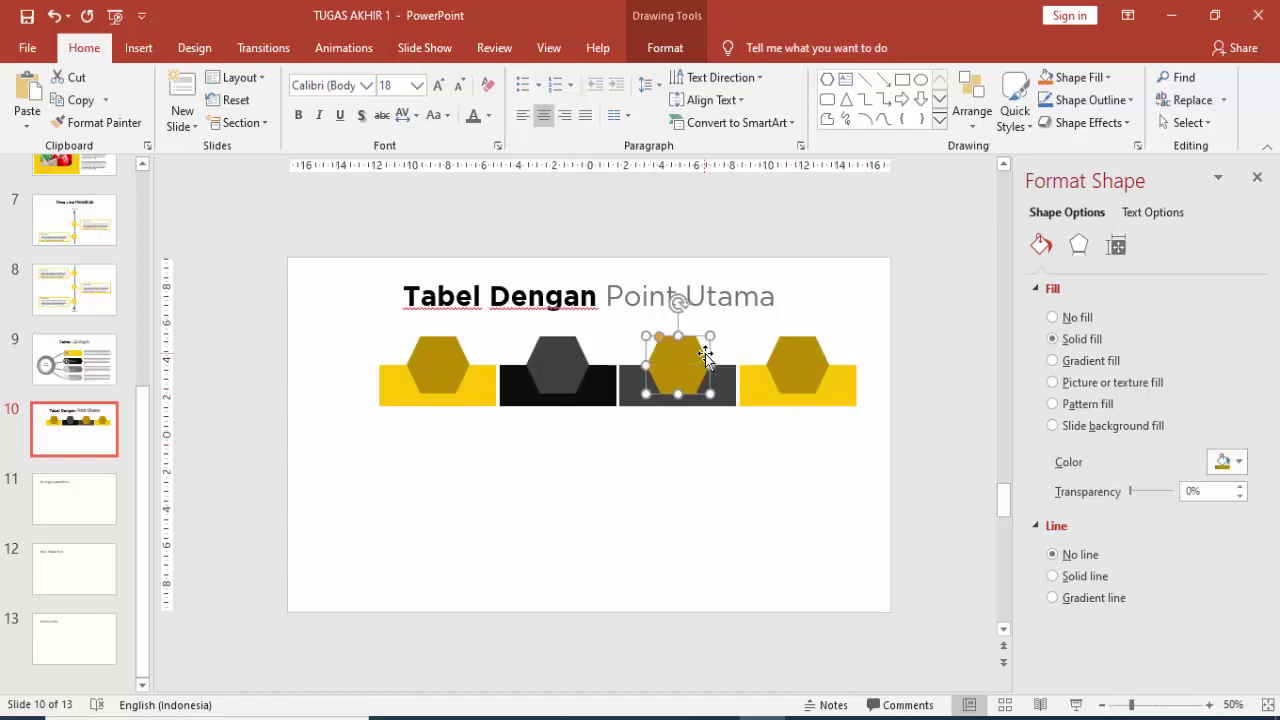
{"action": "left_click", "coordinate": [1225, 462]}
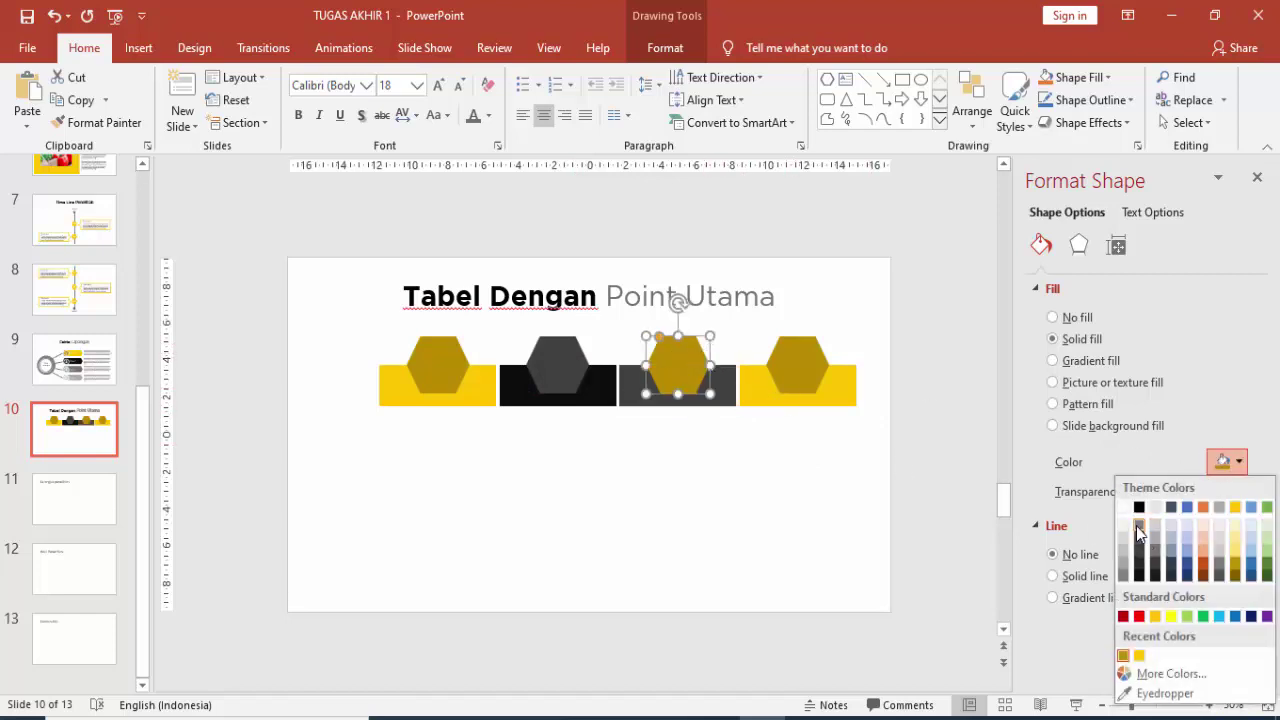
{"action": "left_click", "coordinate": [1141, 540]}
- Colour the fourth rectangle grey and its hexagon light grey
{"action": "left_click", "coordinate": [834, 391]}
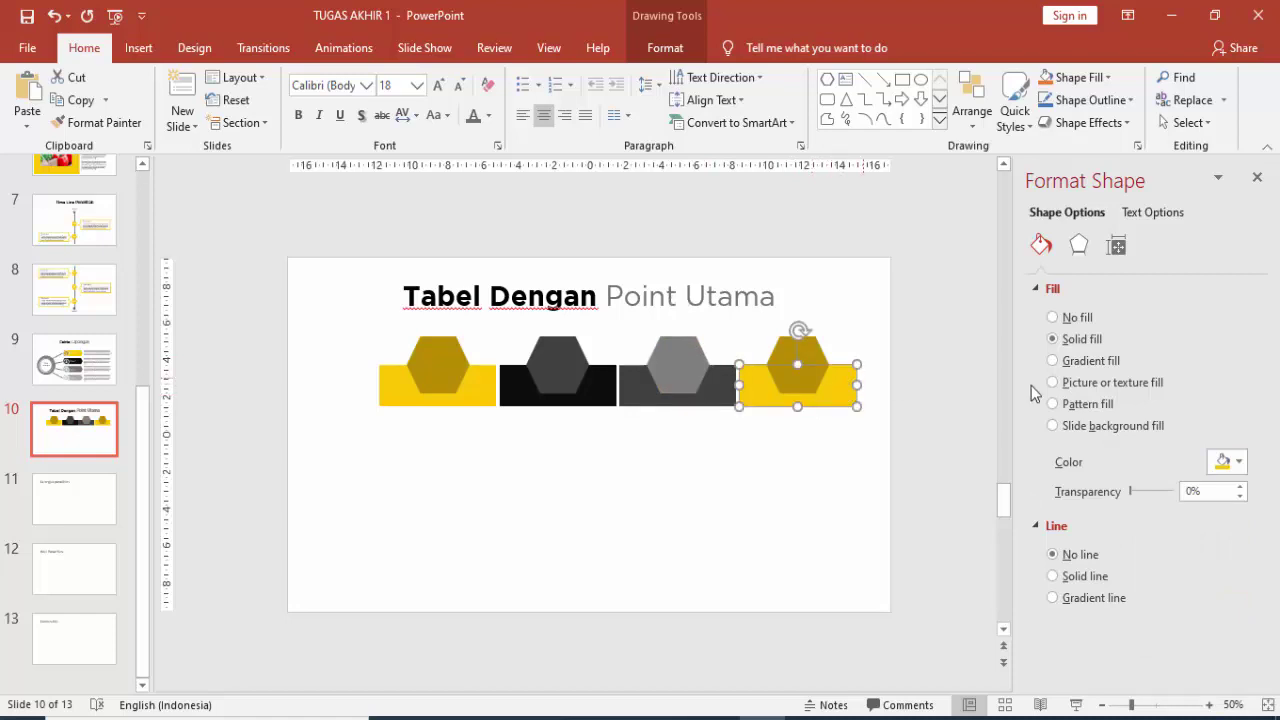
{"action": "left_click", "coordinate": [1228, 462]}
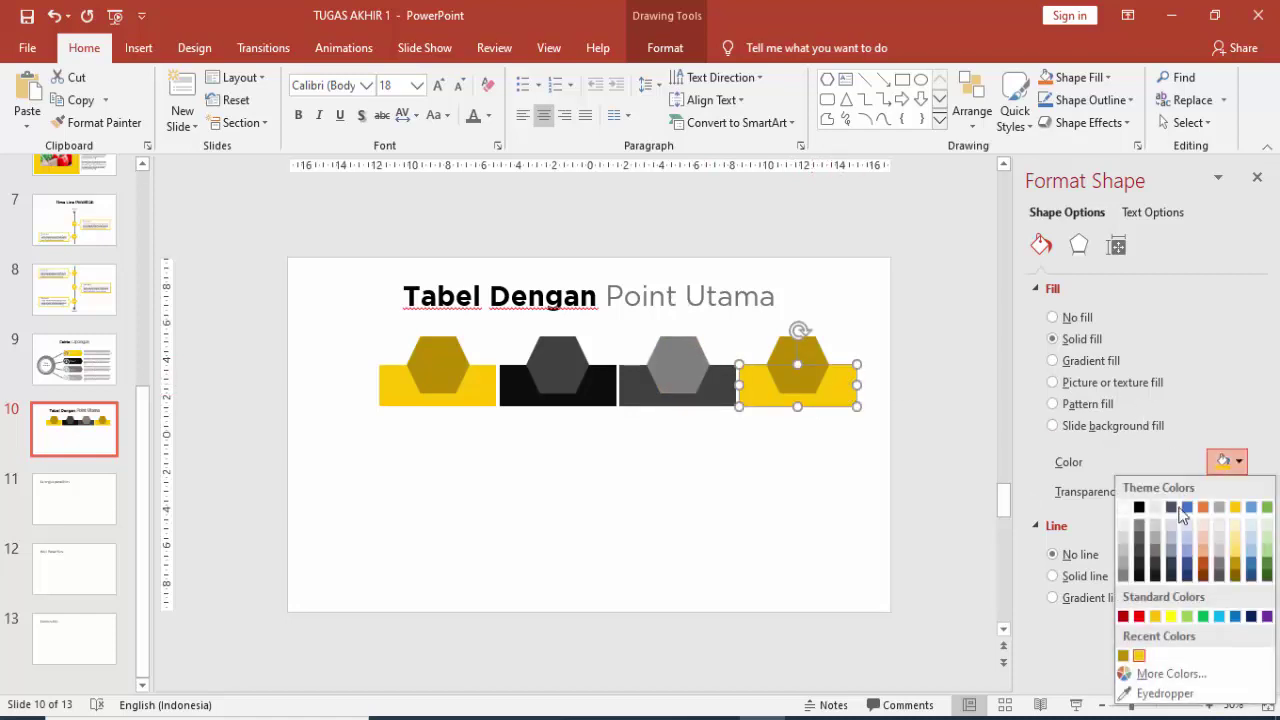
{"action": "left_click", "coordinate": [1155, 565]}
{"action": "left_click", "coordinate": [824, 366]}
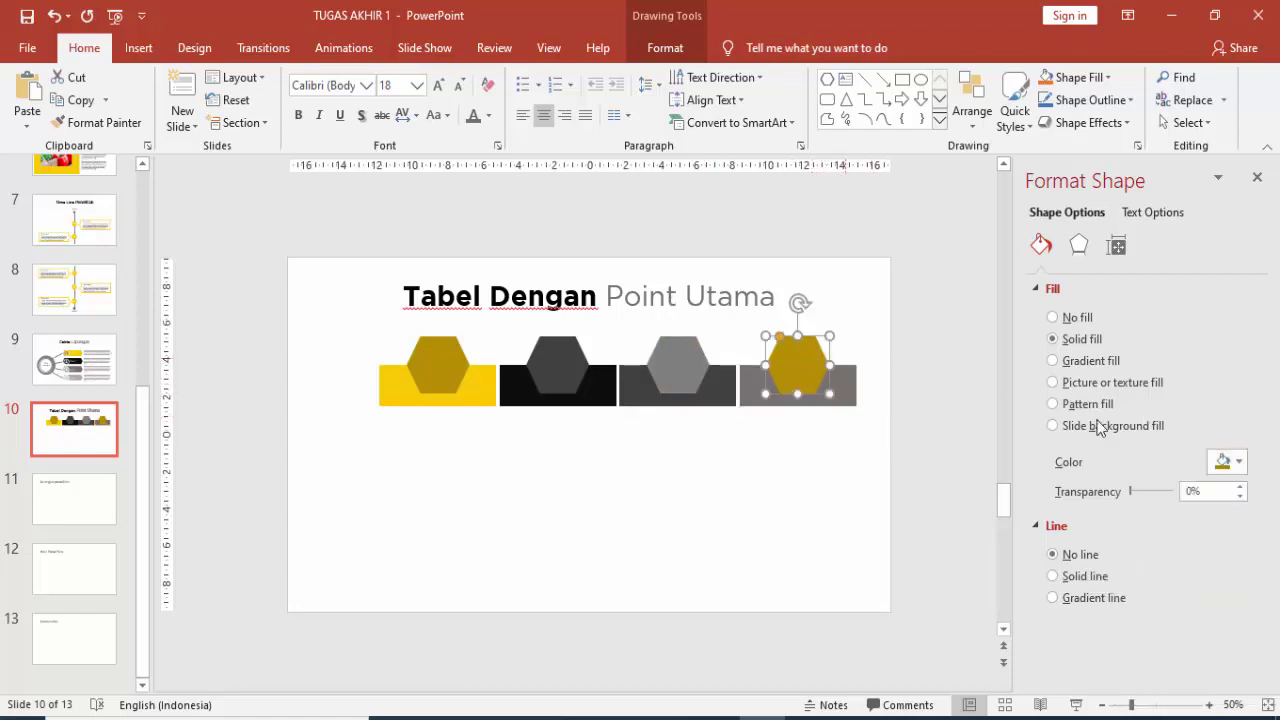
{"action": "left_click", "coordinate": [1228, 462]}
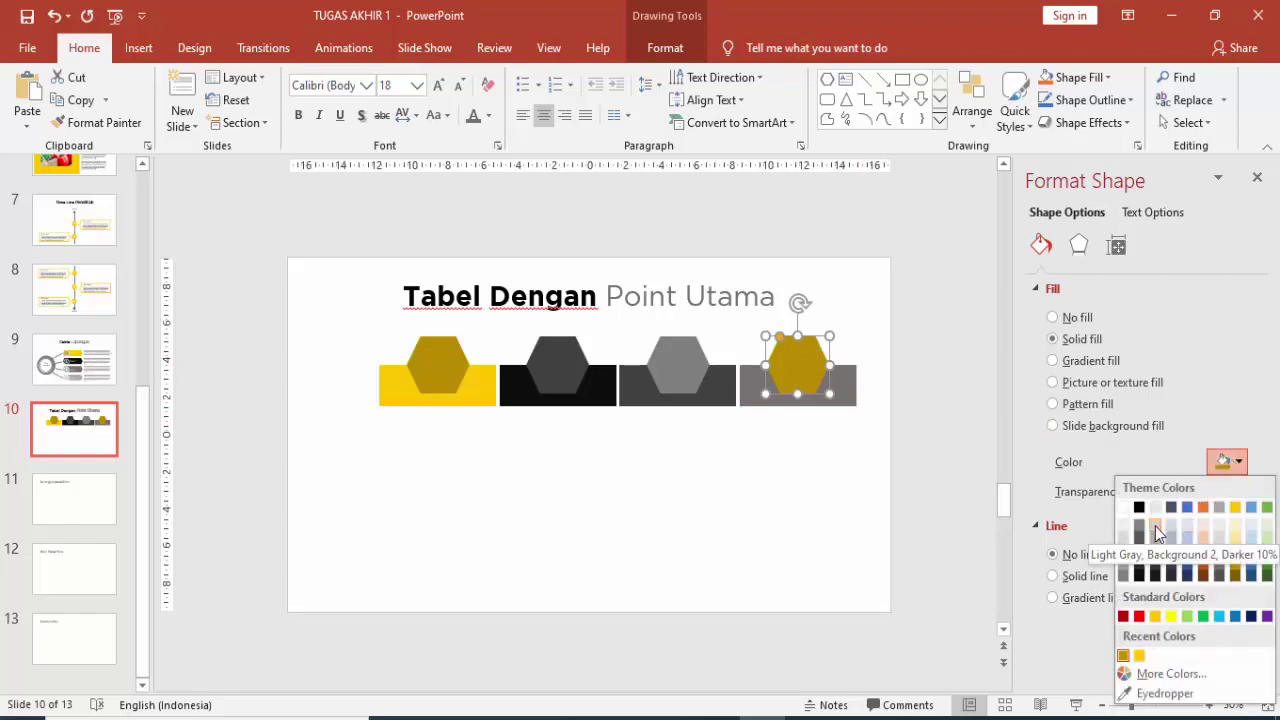
{"action": "left_click", "coordinate": [1155, 526]}
{"action": "left_click", "coordinate": [965, 400]}
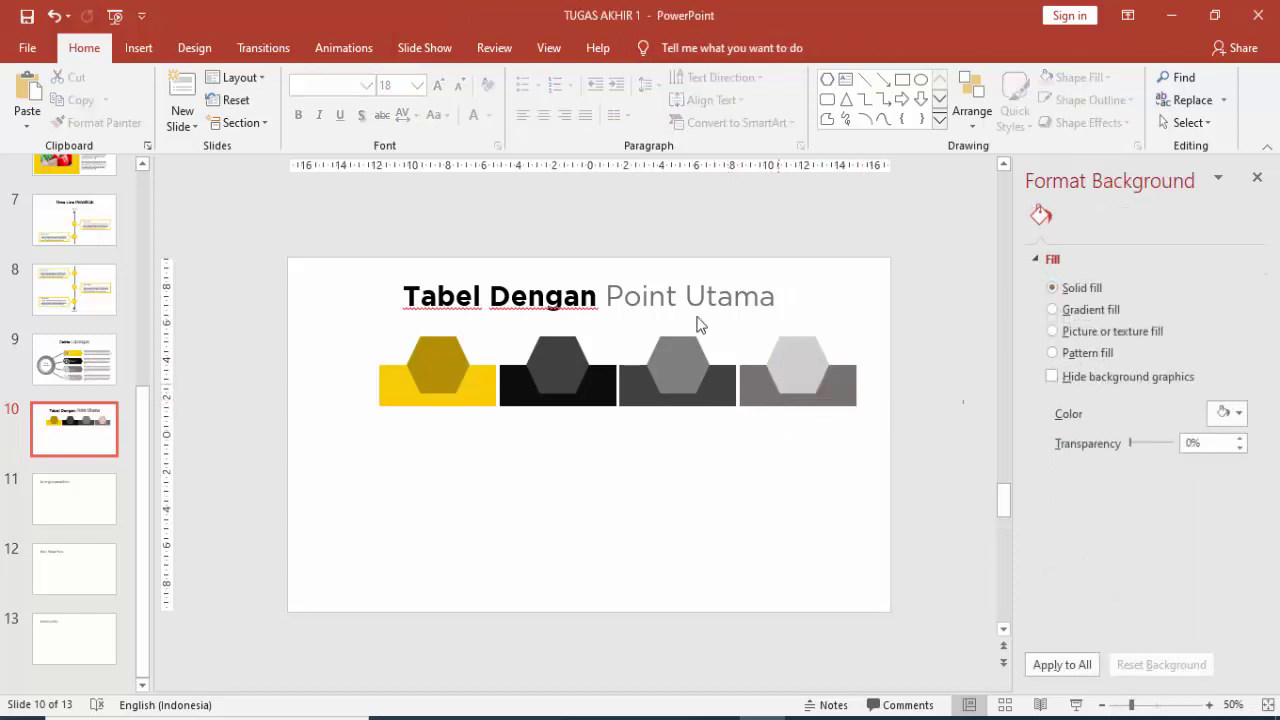
{"action": "left_click", "coordinate": [139, 48]}
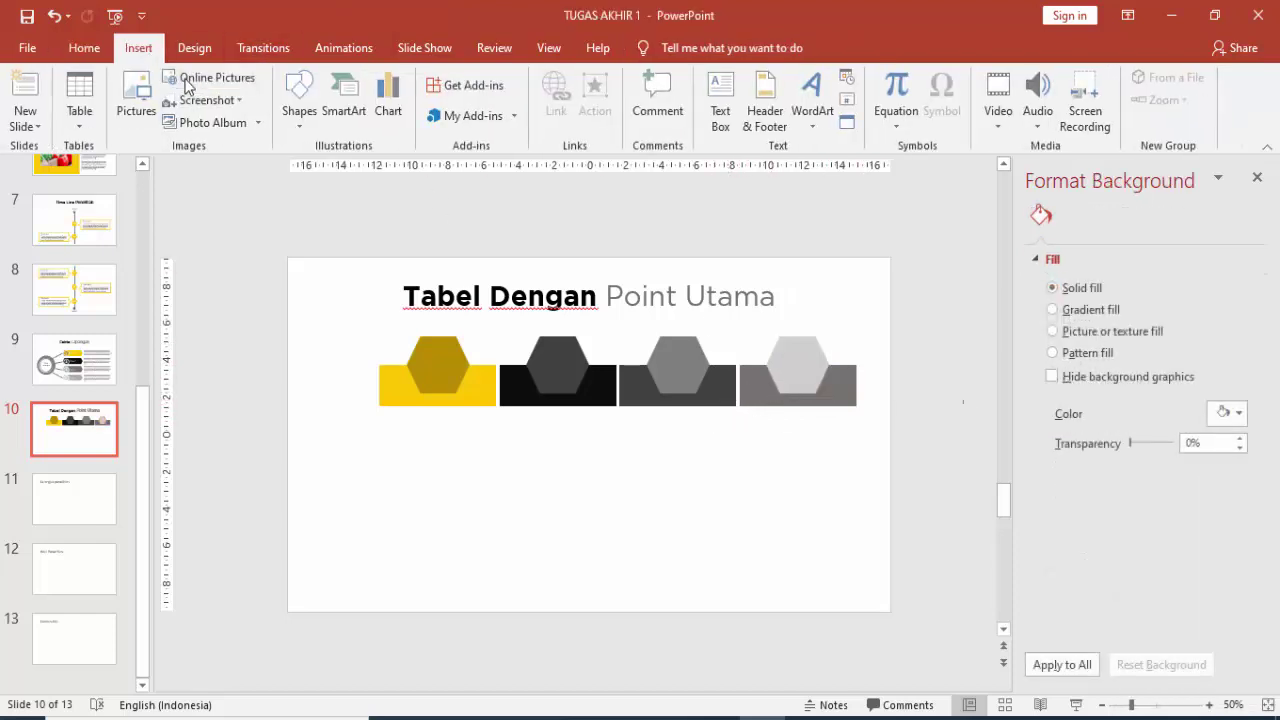
- Draw a full-width, outline-free light grey bar under the headers and duplicate it twice below
{"action": "left_click", "coordinate": [301, 95]}
{"action": "left_click", "coordinate": [355, 167]}
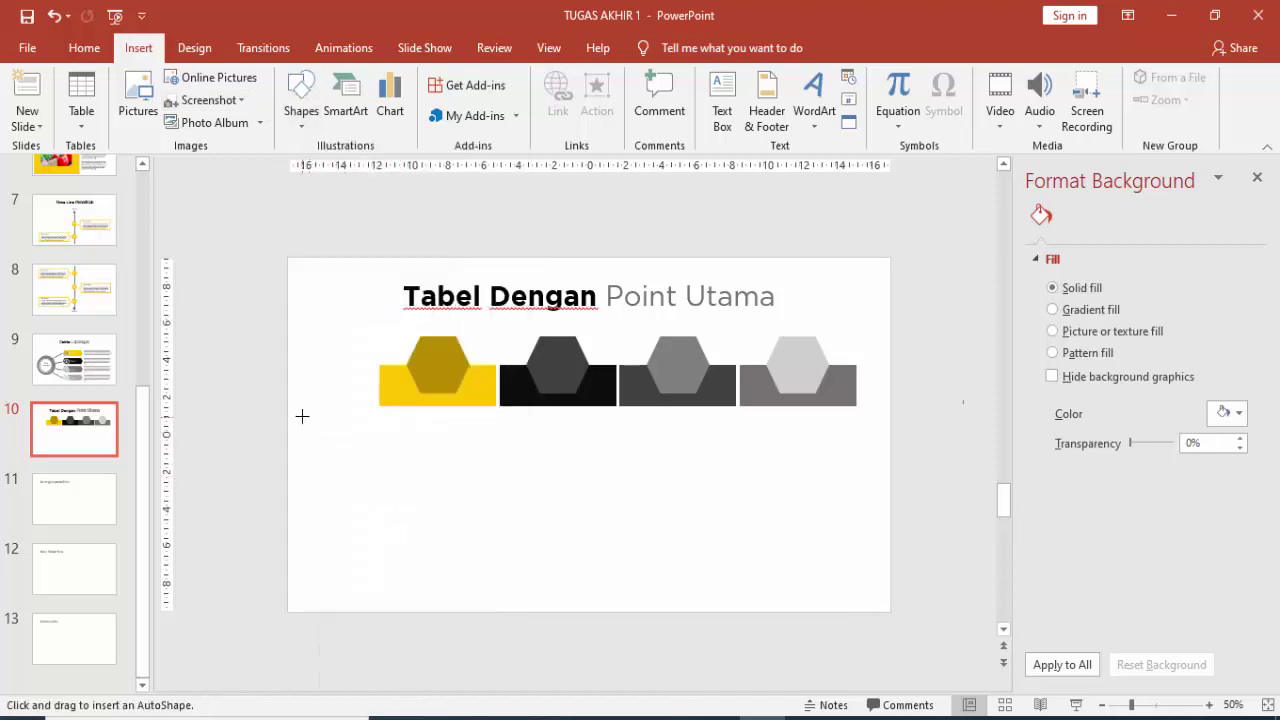
{"action": "mouse_move", "coordinate": [293, 410]}
{"action": "left_mouse_down"}
{"action": "mouse_move", "coordinate": [862, 440]}
{"action": "mouse_move", "coordinate": [820, 425]}
{"action": "mouse_move", "coordinate": [848, 425]}
{"action": "left_mouse_up"}
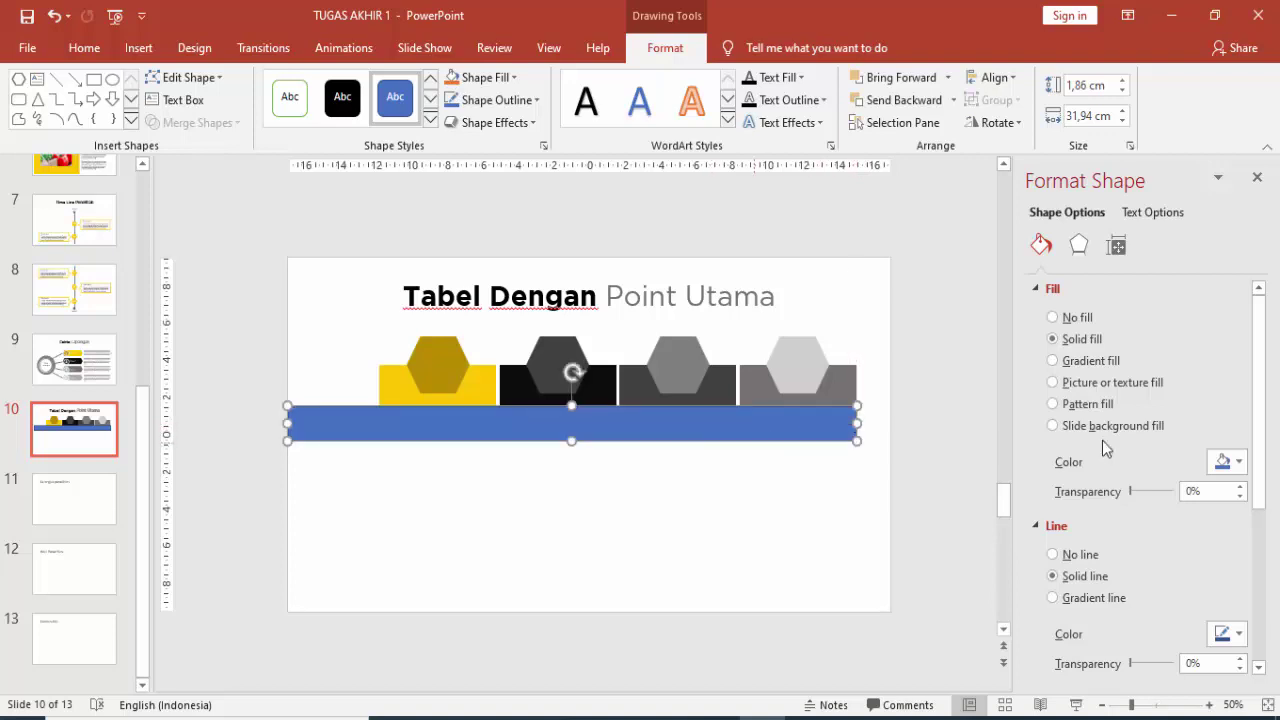
{"action": "left_click", "coordinate": [1085, 555]}
{"action": "left_click", "coordinate": [1220, 462]}
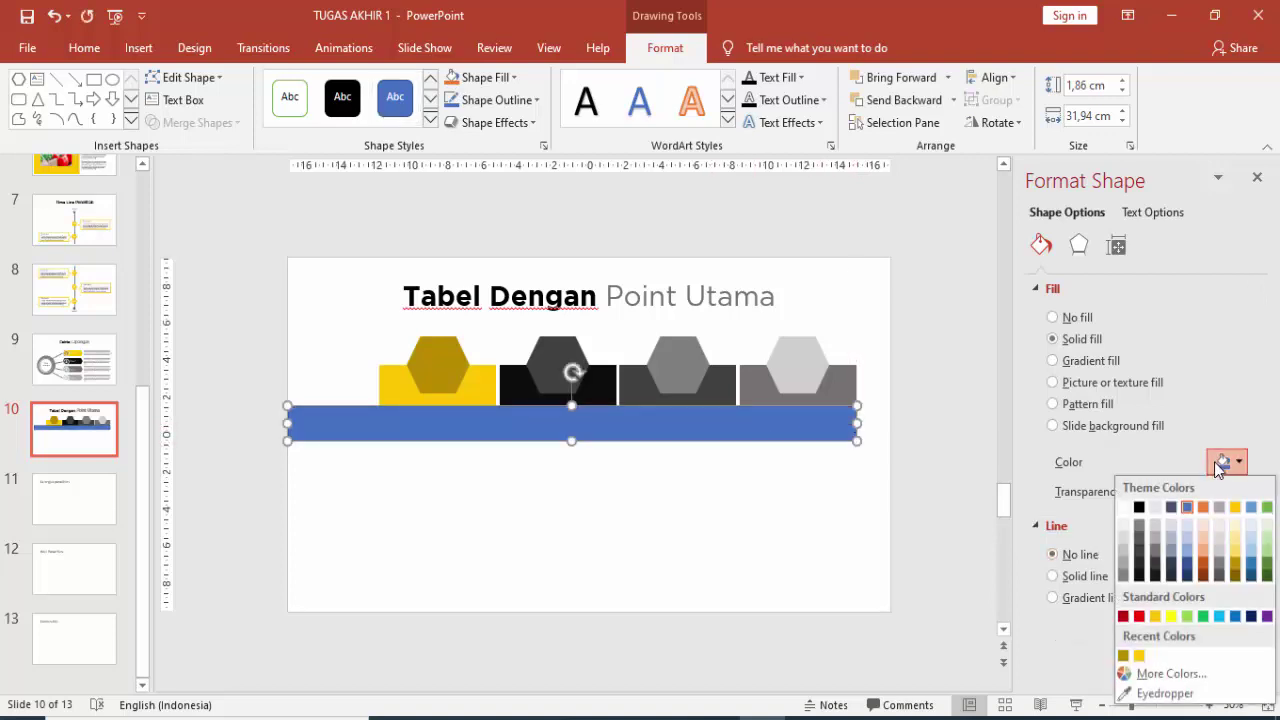
{"action": "left_click", "coordinate": [1123, 555]}
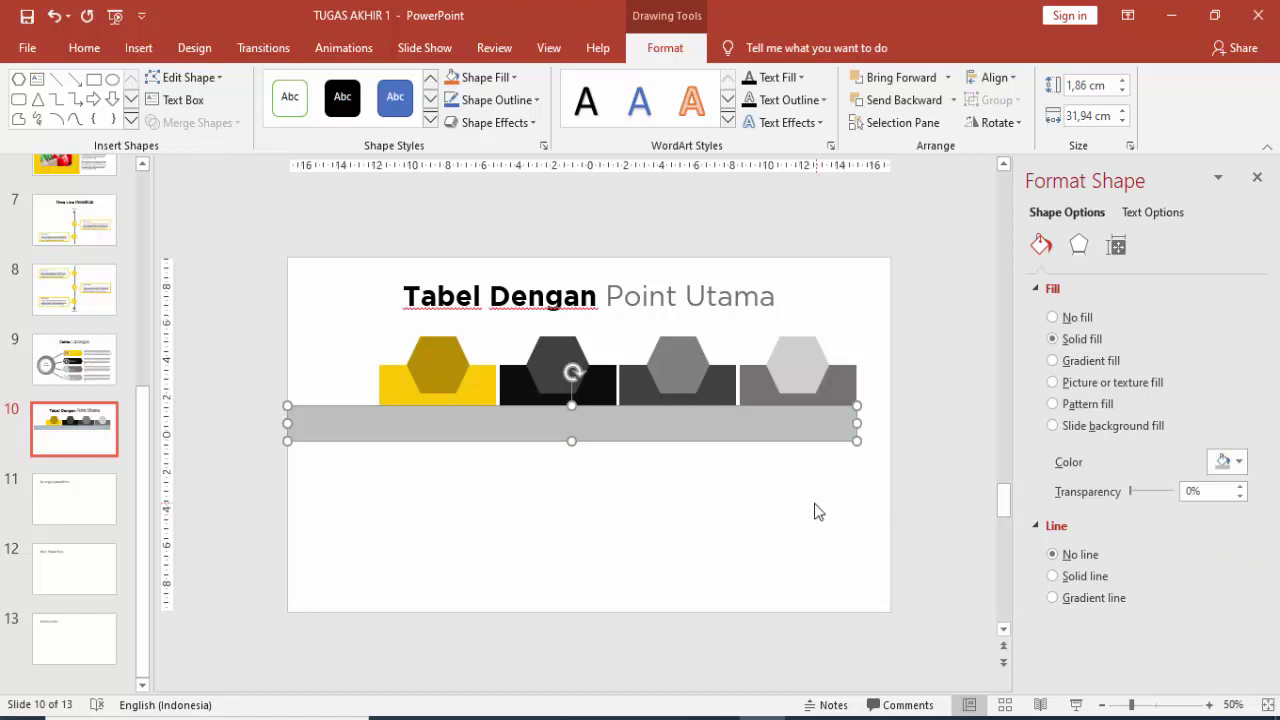
{"action": "mouse_move", "coordinate": [777, 438]}
{"action": "left_mouse_down"}
{"action": "mouse_move", "coordinate": [749, 467]}
{"action": "mouse_move", "coordinate": [751, 503]}
{"action": "left_mouse_up"}
{"action": "key", "text": "ctrl+d"}
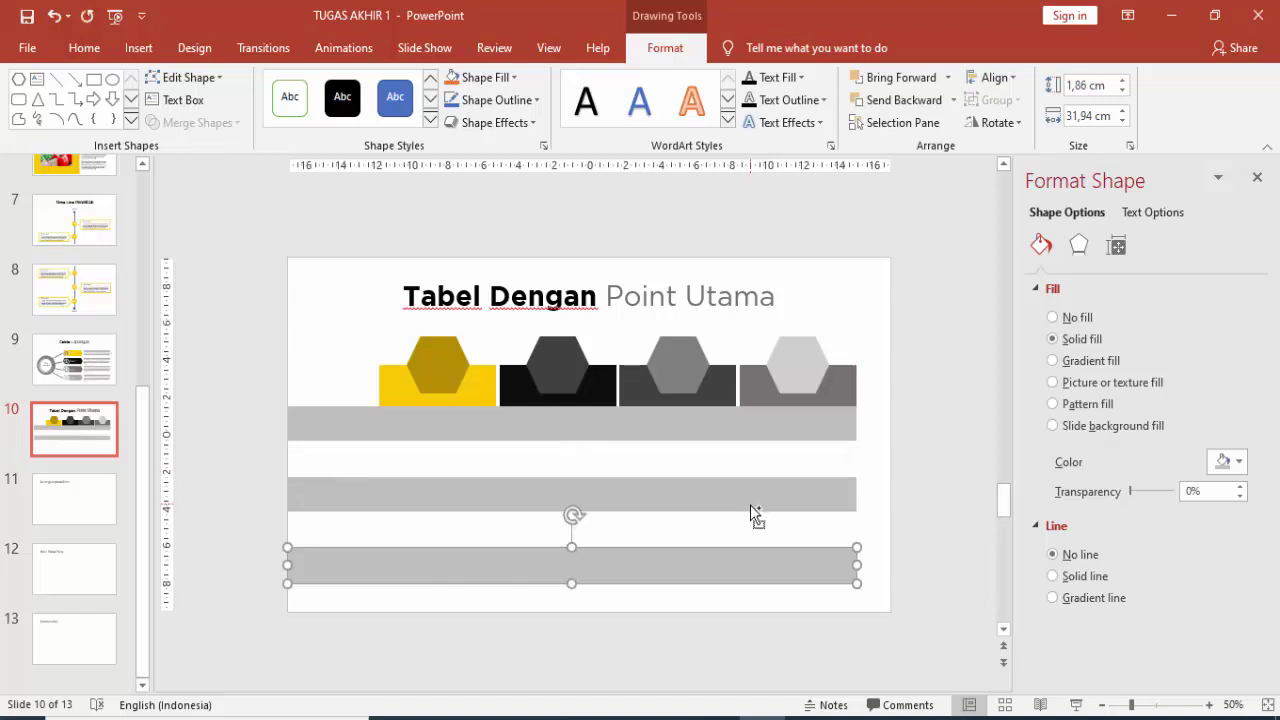
{"action": "left_click", "coordinate": [875, 444]}
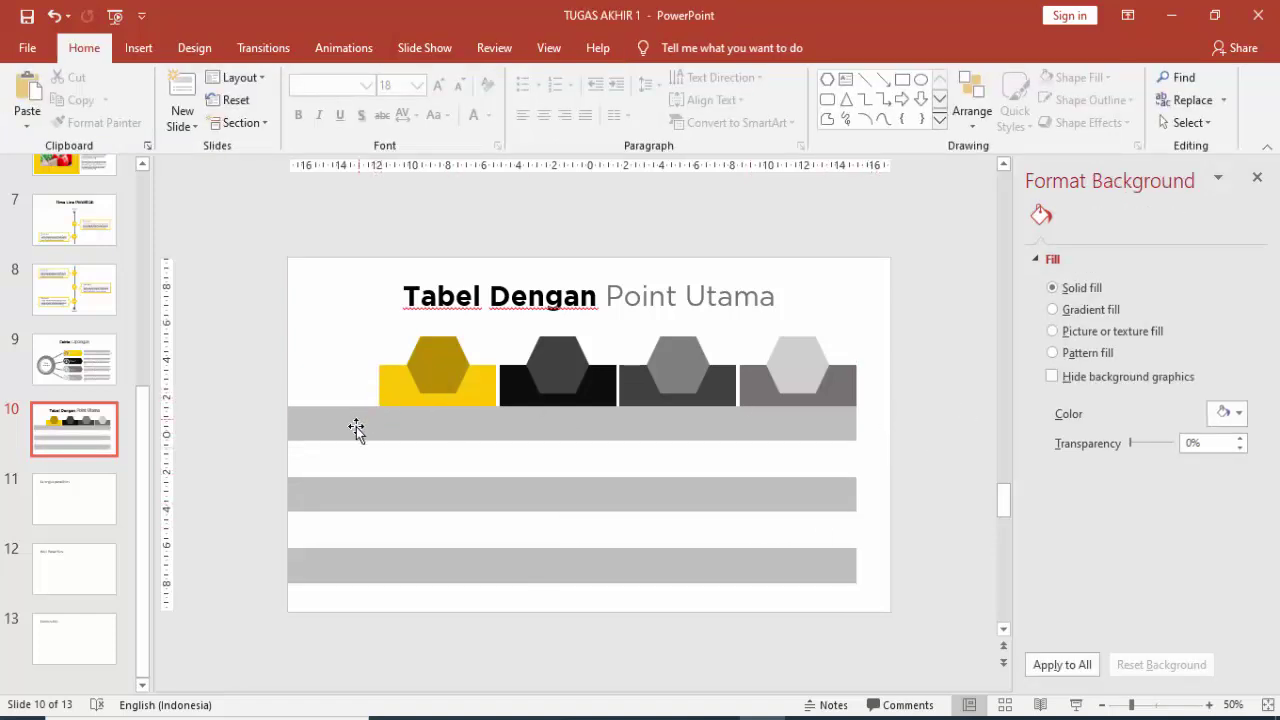
- Add a 'Baris 1' text box and place it on the first grey bar
{"action": "left_click", "coordinate": [136, 48]}
{"action": "left_click", "coordinate": [721, 100]}
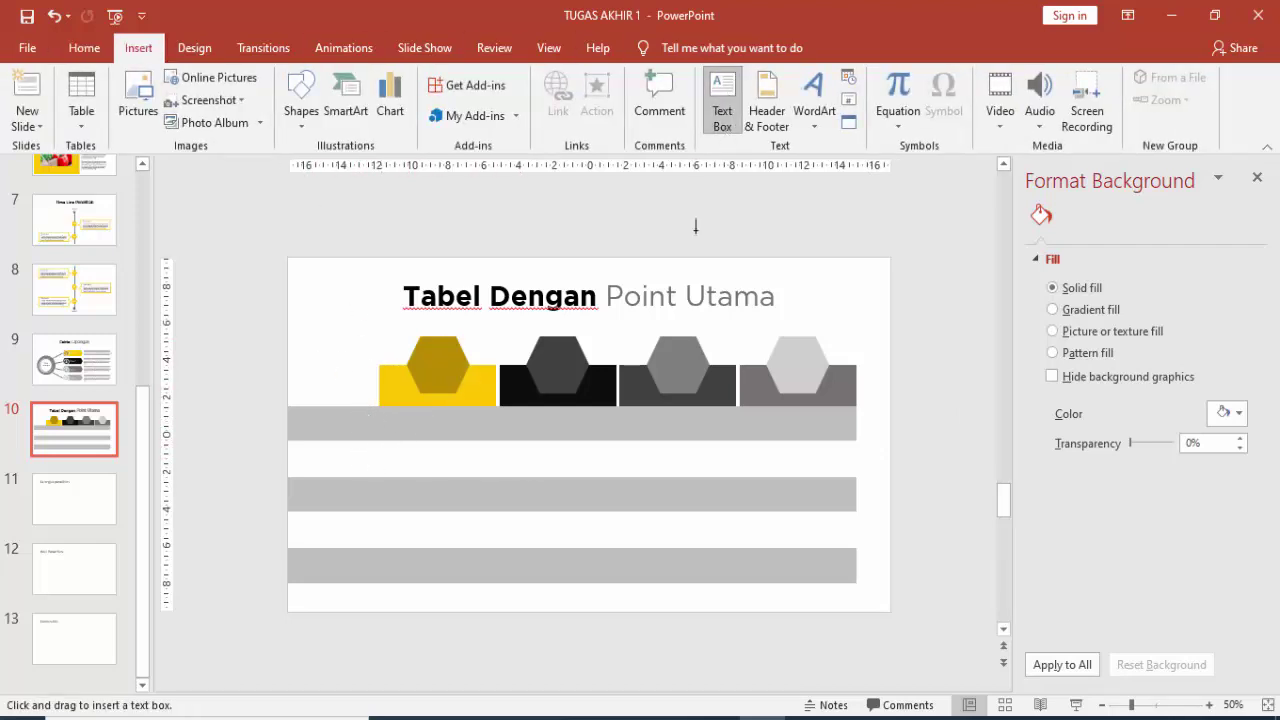
{"action": "left_click_drag", "start_coordinate": [244, 348], "coordinate": [323, 370]}
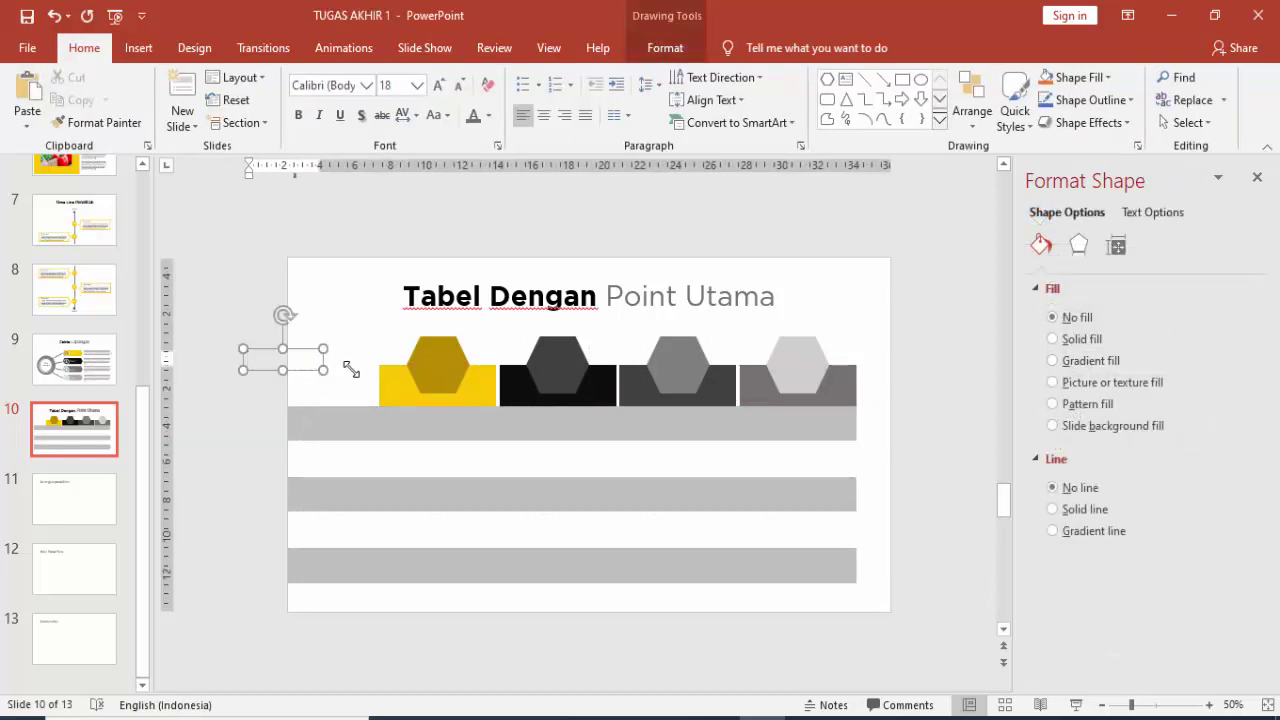
{"action": "type", "text": "Baris 1"}
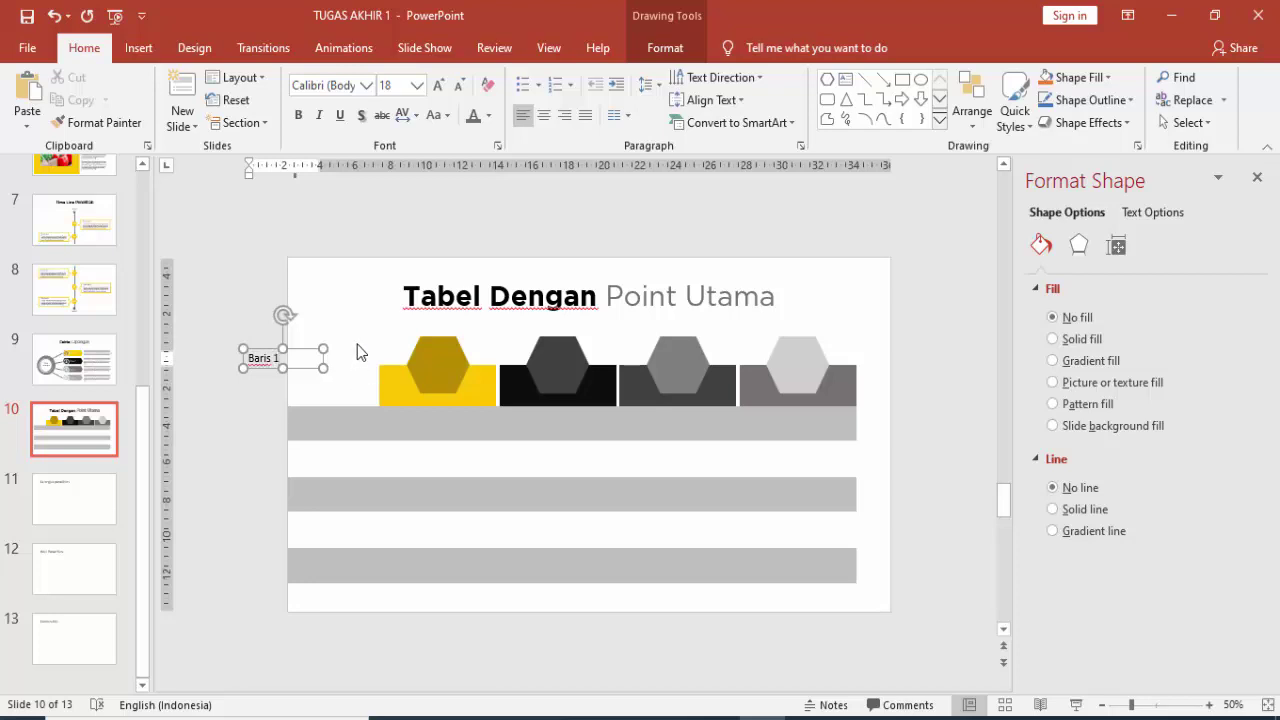
{"action": "left_click_drag", "start_coordinate": [312, 354], "coordinate": [367, 418]}
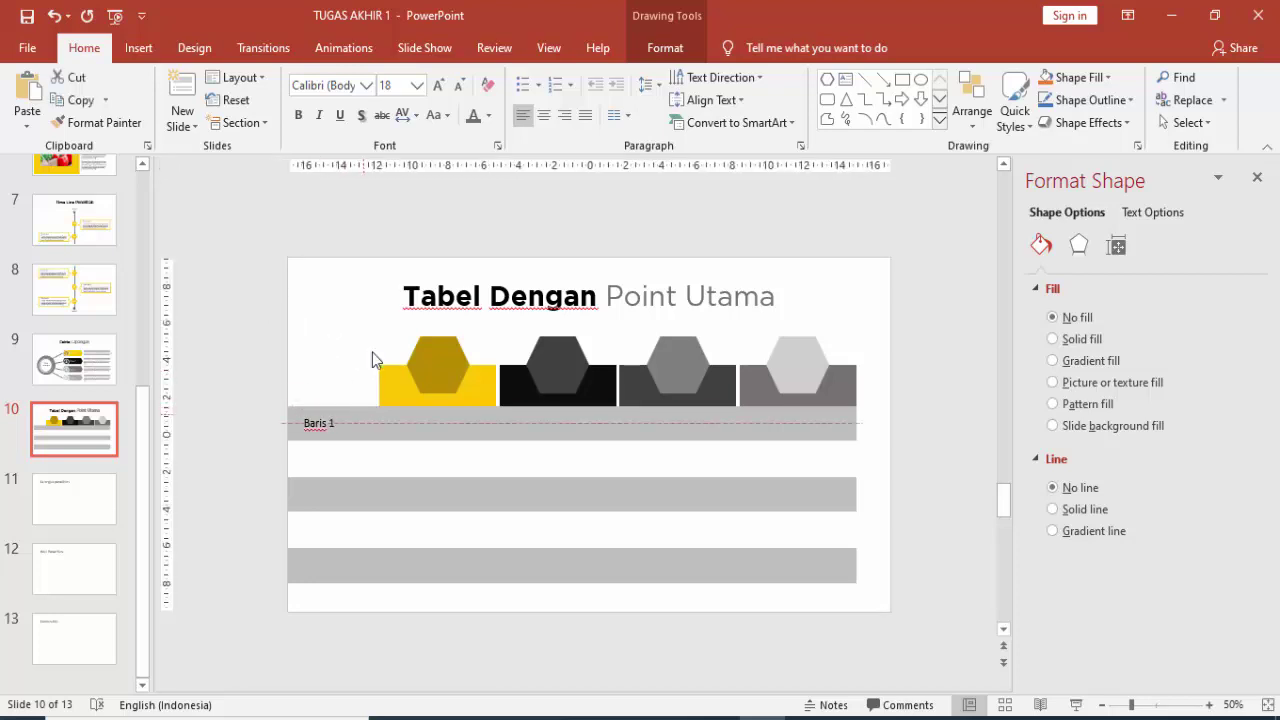
- Format the label as Montserrat 14 pt, widen it, and duplicate it down the rows
{"action": "left_click", "coordinate": [367, 86]}
{"action": "left_click", "coordinate": [366, 248]}
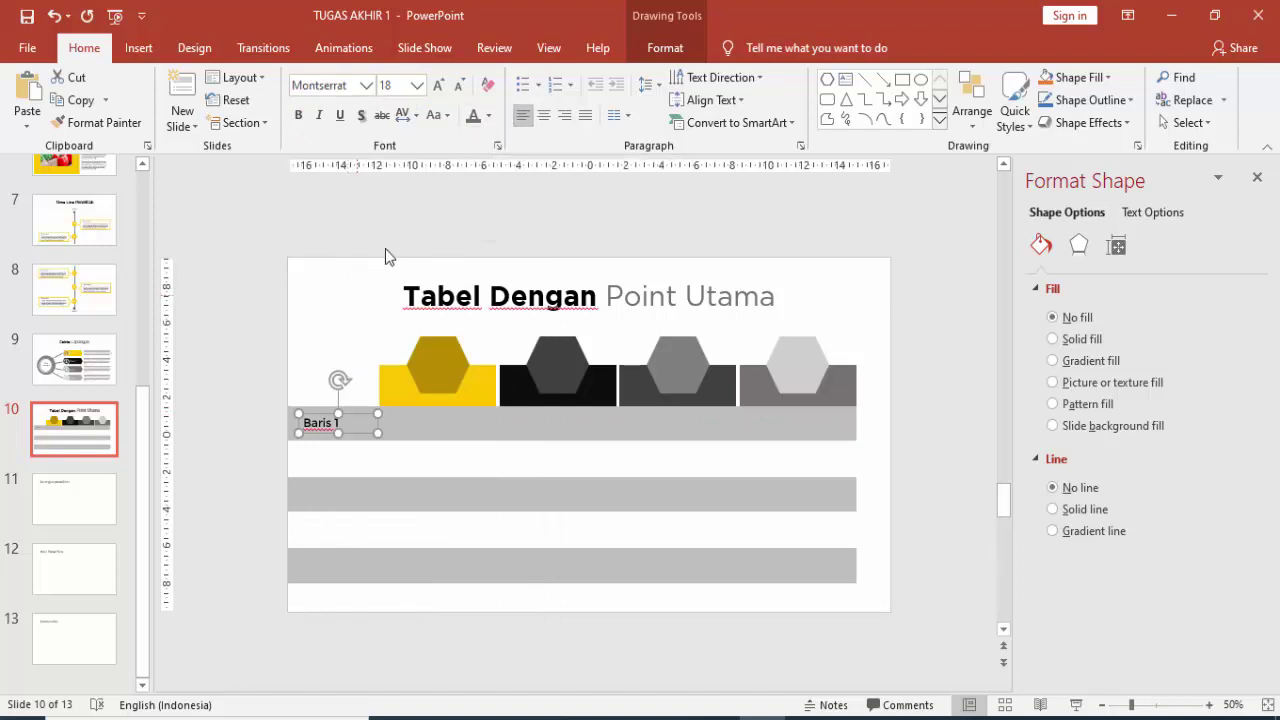
{"action": "left_click", "coordinate": [417, 86]}
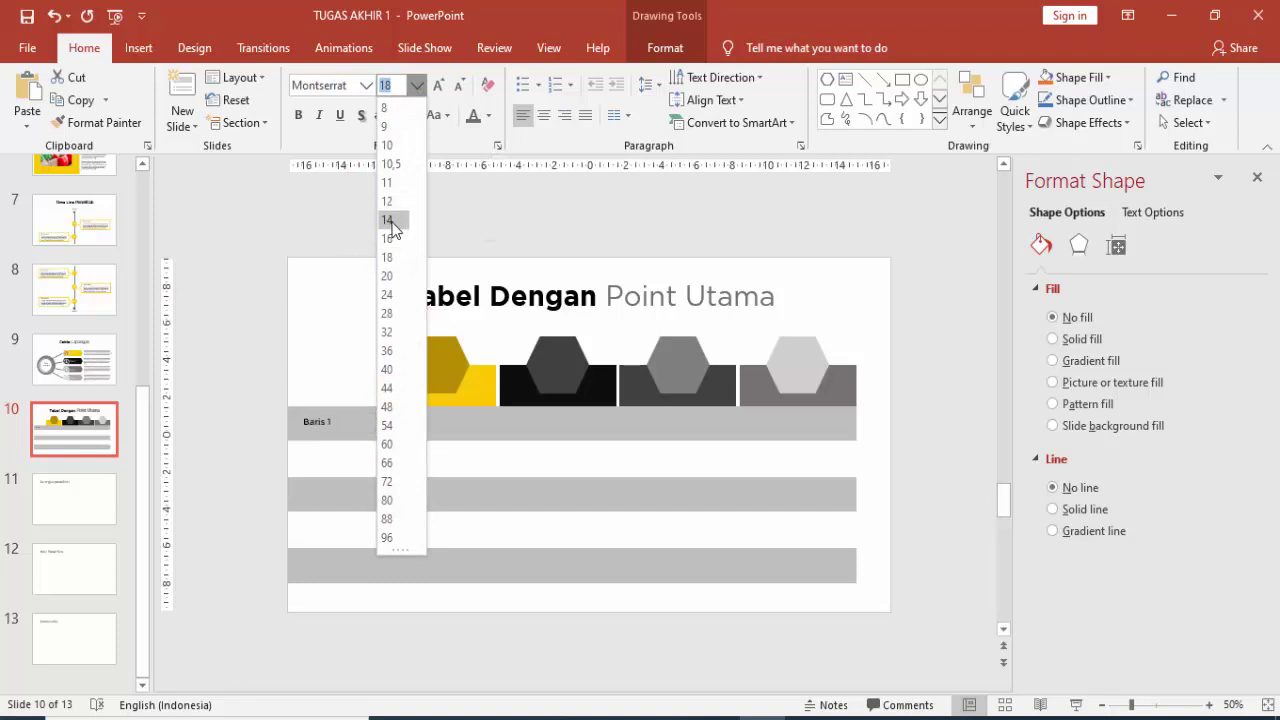
{"action": "left_click", "coordinate": [392, 228]}
{"action": "mouse_move", "coordinate": [343, 418]}
{"action": "left_mouse_down"}
{"action": "mouse_move", "coordinate": [387, 425]}
{"action": "mouse_move", "coordinate": [350, 451]}
{"action": "mouse_move", "coordinate": [360, 497]}
{"action": "left_mouse_up"}
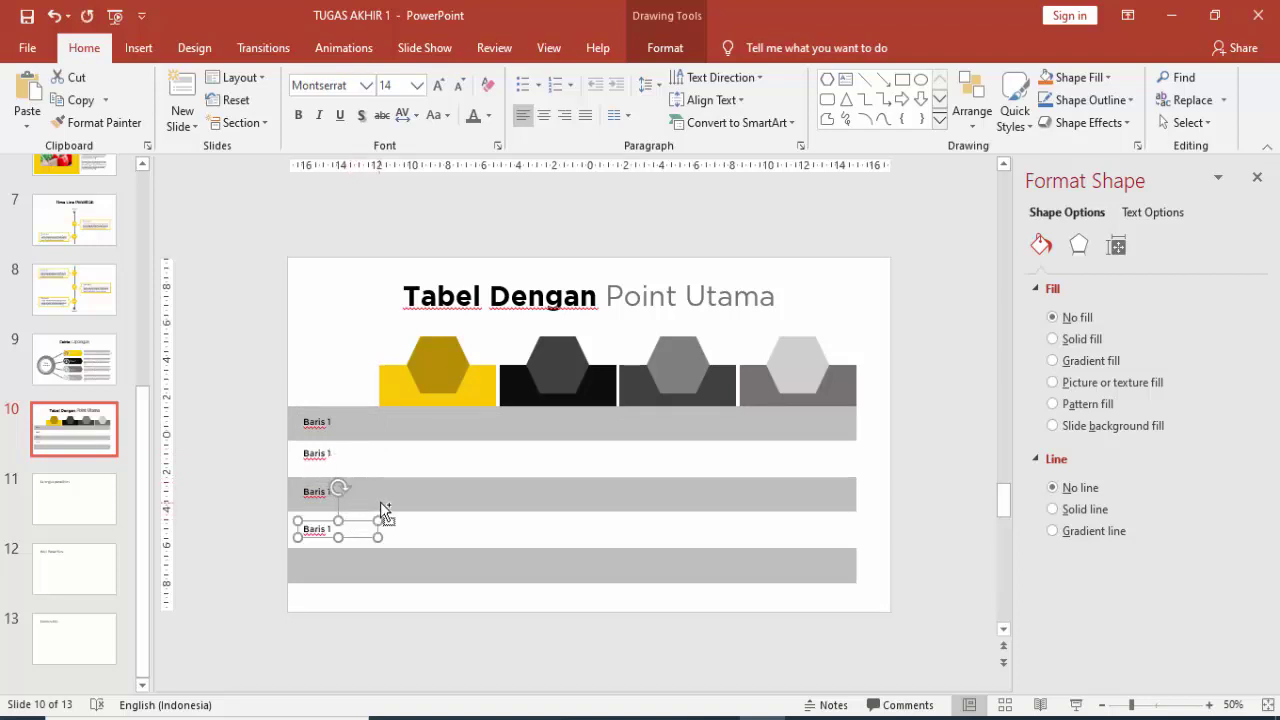
{"action": "key", "text": "ctrl+d"}
{"action": "left_click", "coordinate": [249, 520]}
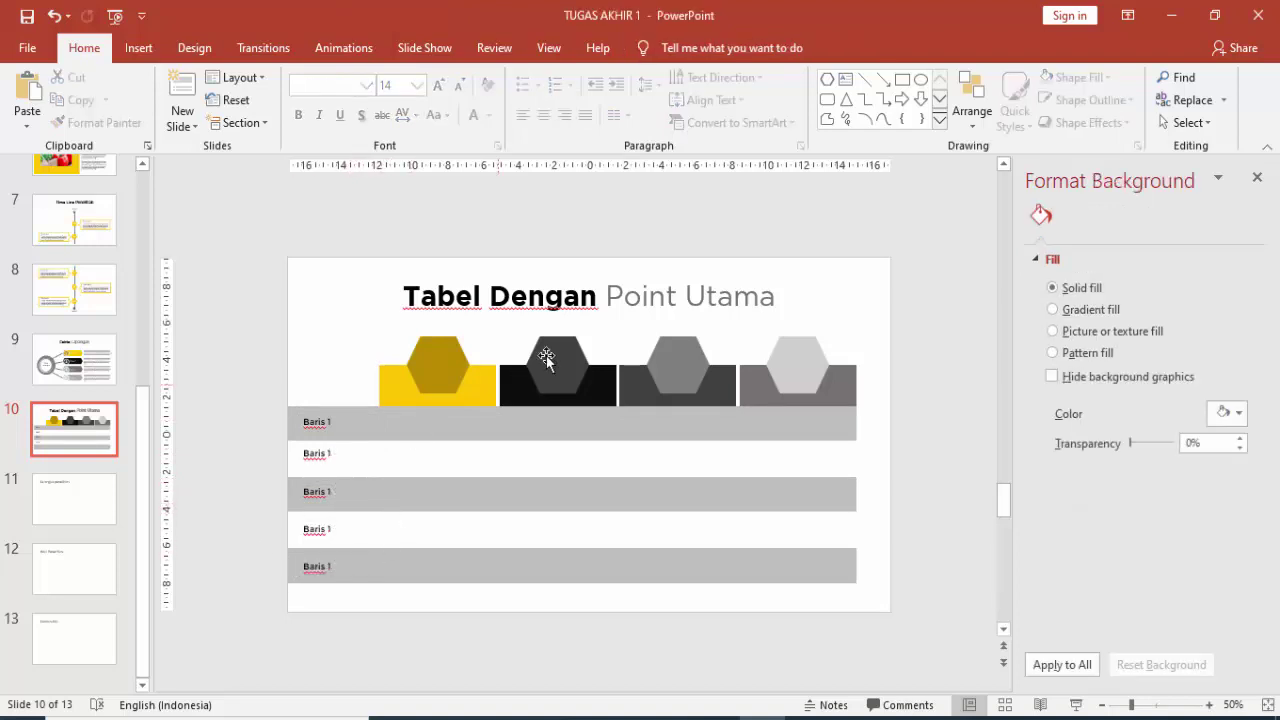
{"action": "key", "text": "alt+n"}
- Add a text box reading 'Judul' on the first yellow hexagon
{"action": "key", "text": "x"}
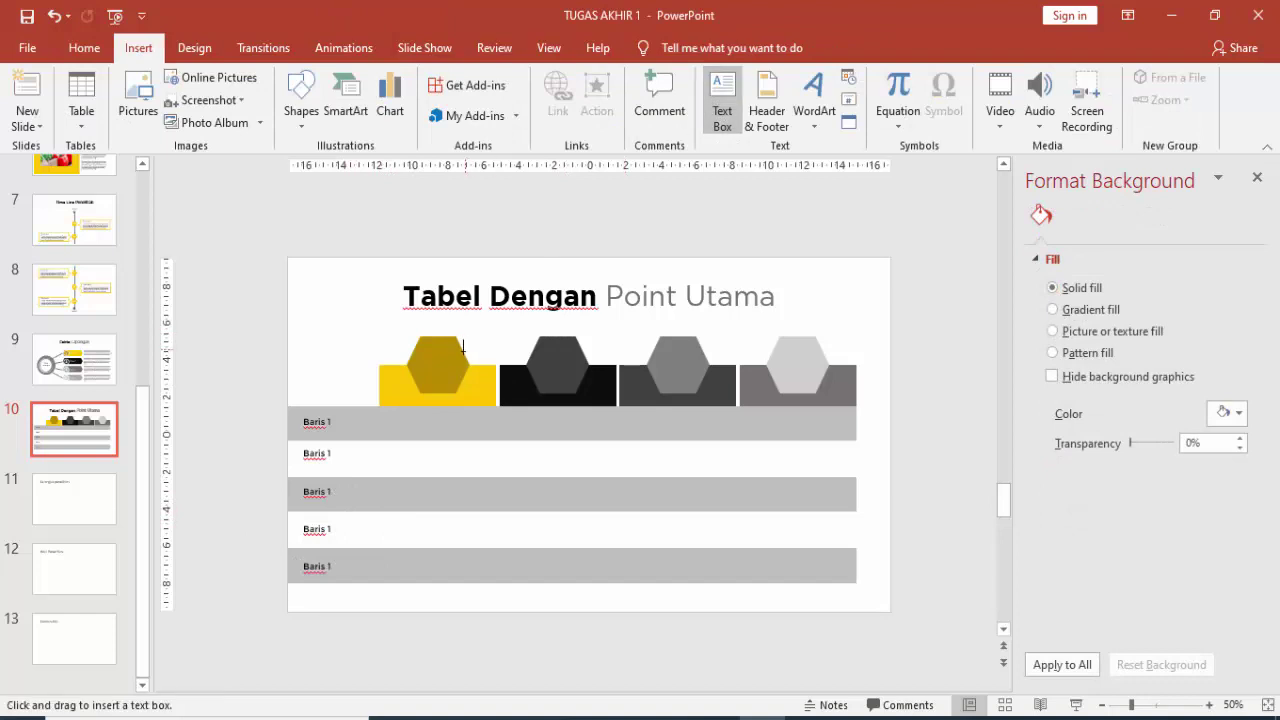
{"action": "left_click", "coordinate": [315, 326]}
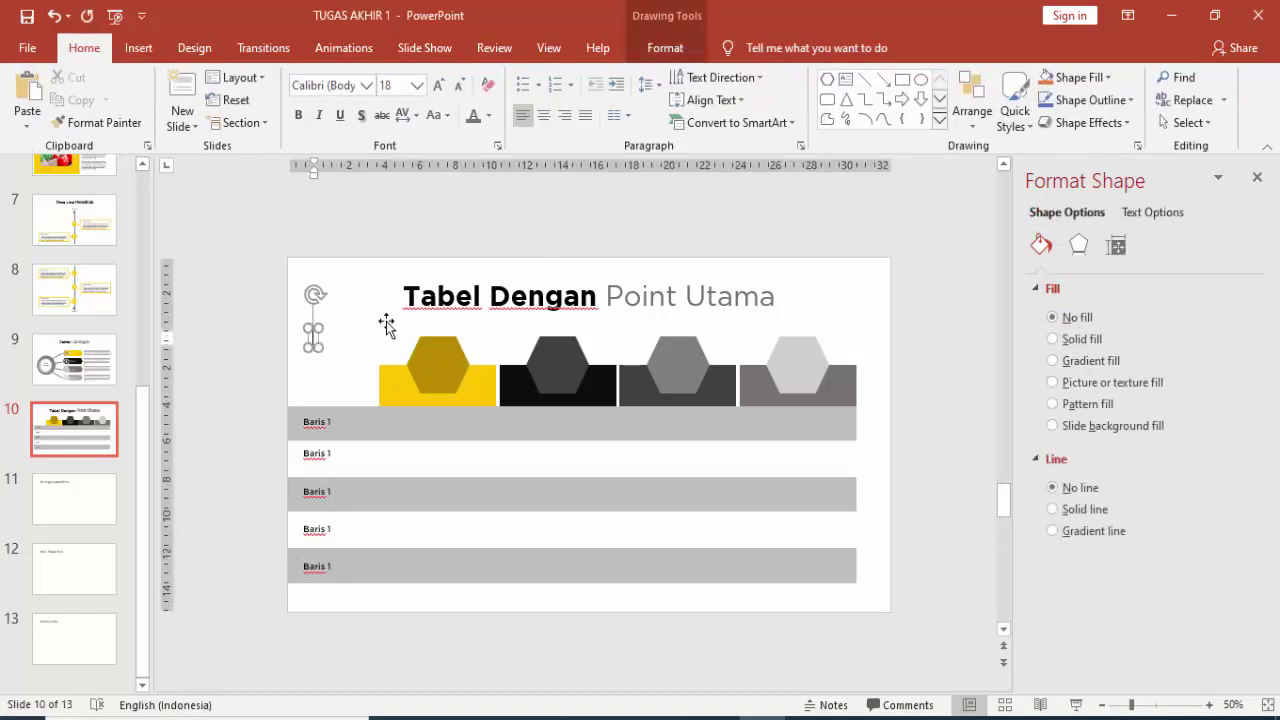
{"action": "type", "text": "Tkes 1"}
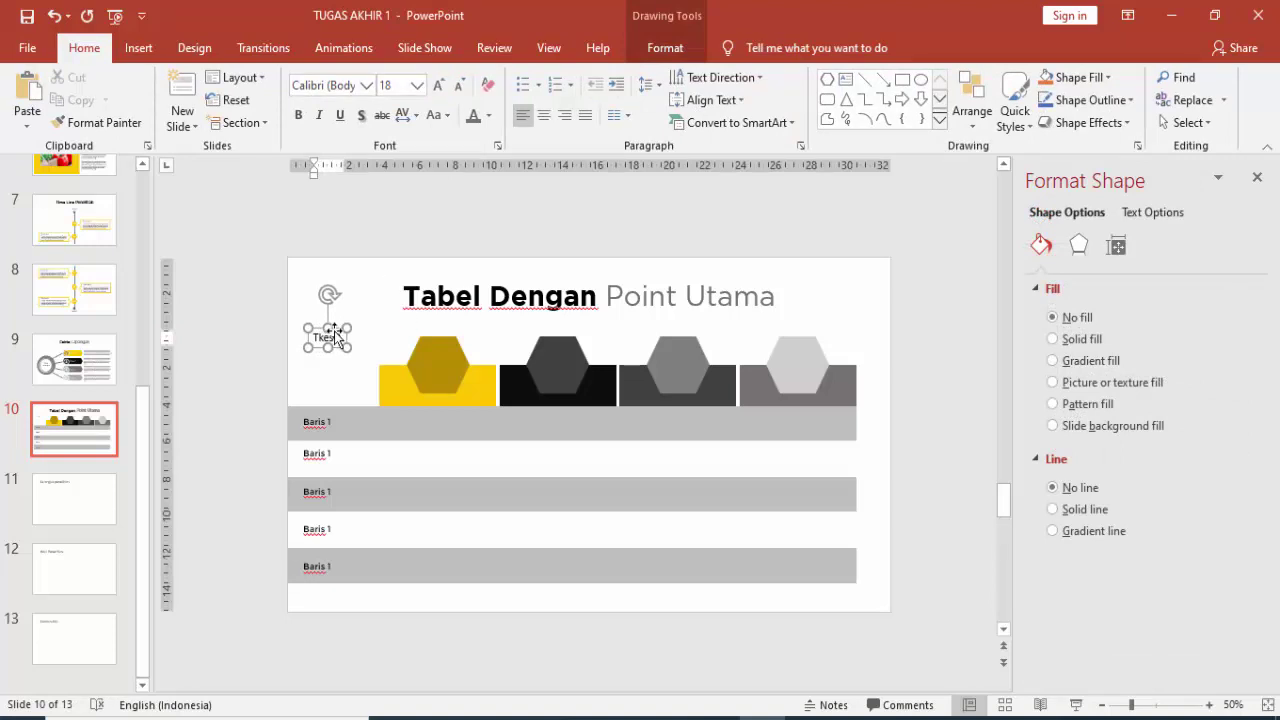
{"action": "left_click_drag", "start_coordinate": [341, 338], "coordinate": [314, 338]}
{"action": "type", "text": "Judul"}
{"action": "left_click_drag", "start_coordinate": [333, 337], "coordinate": [445, 364]}
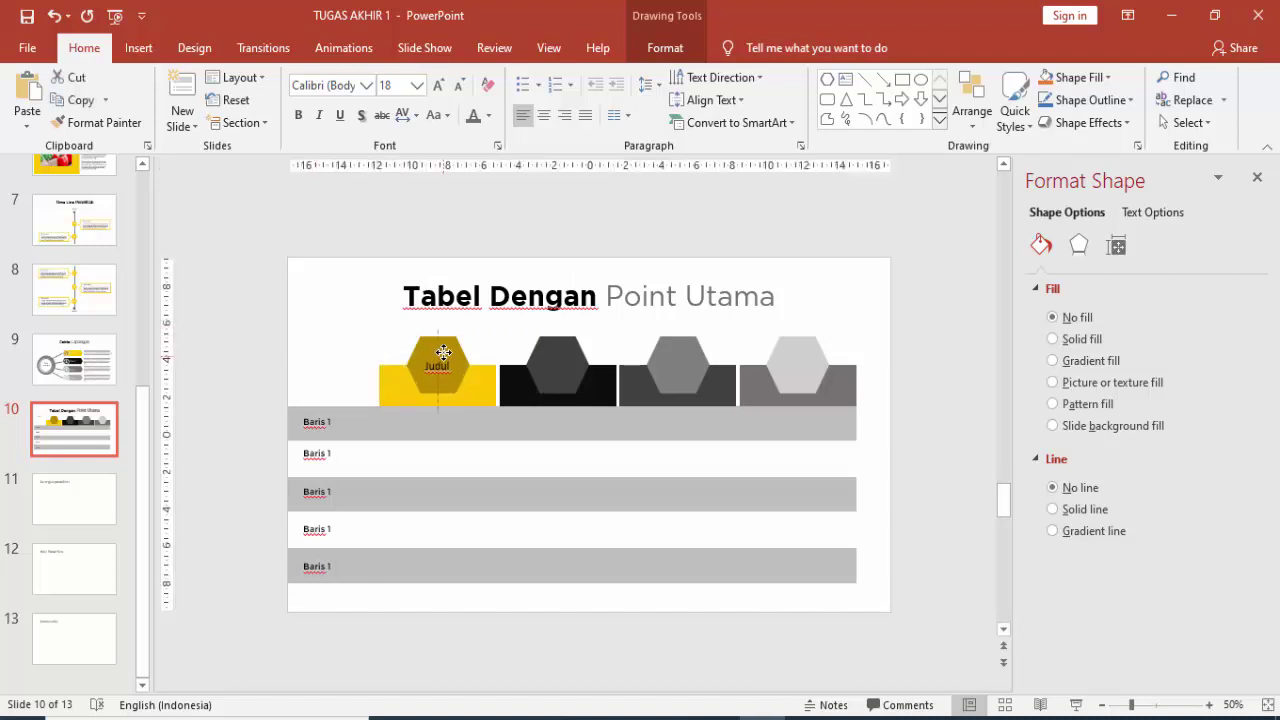
- Make the Judul text white, size 14, in Montserrat
{"action": "left_click", "coordinate": [489, 116]}
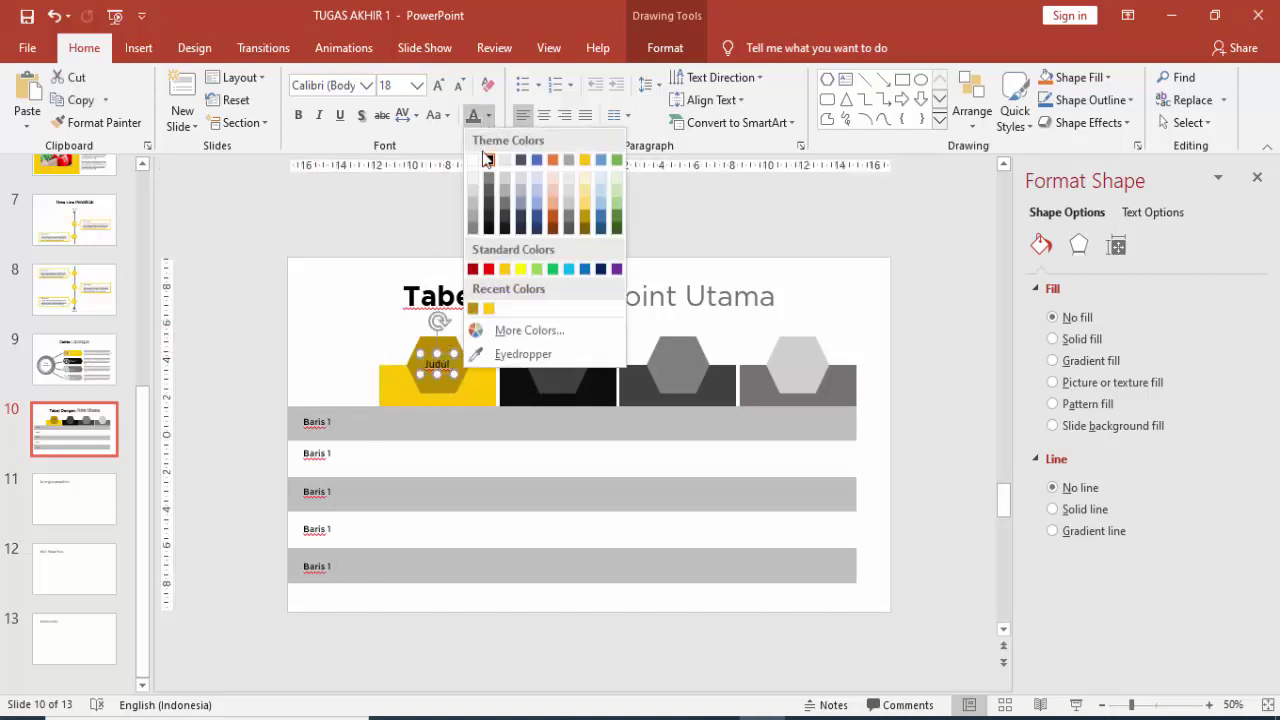
{"action": "left_click", "coordinate": [474, 157]}
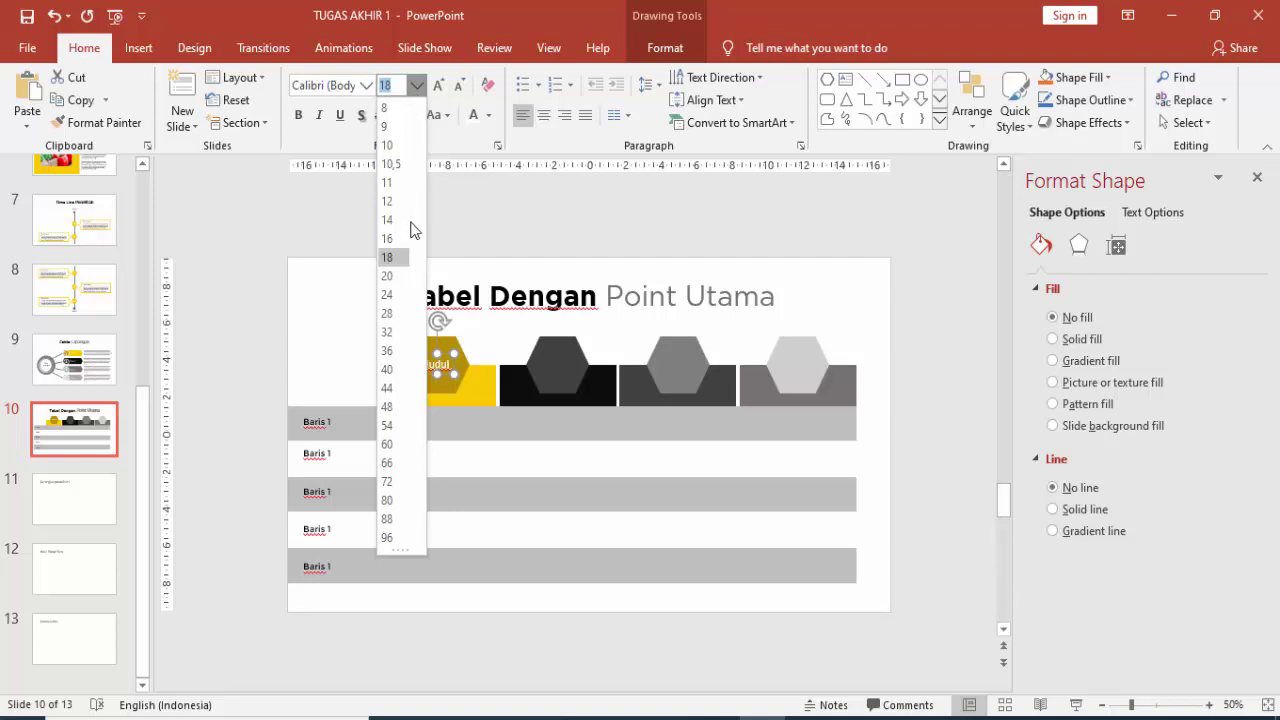
{"action": "left_click", "coordinate": [388, 219]}
{"action": "left_click", "coordinate": [366, 85]}
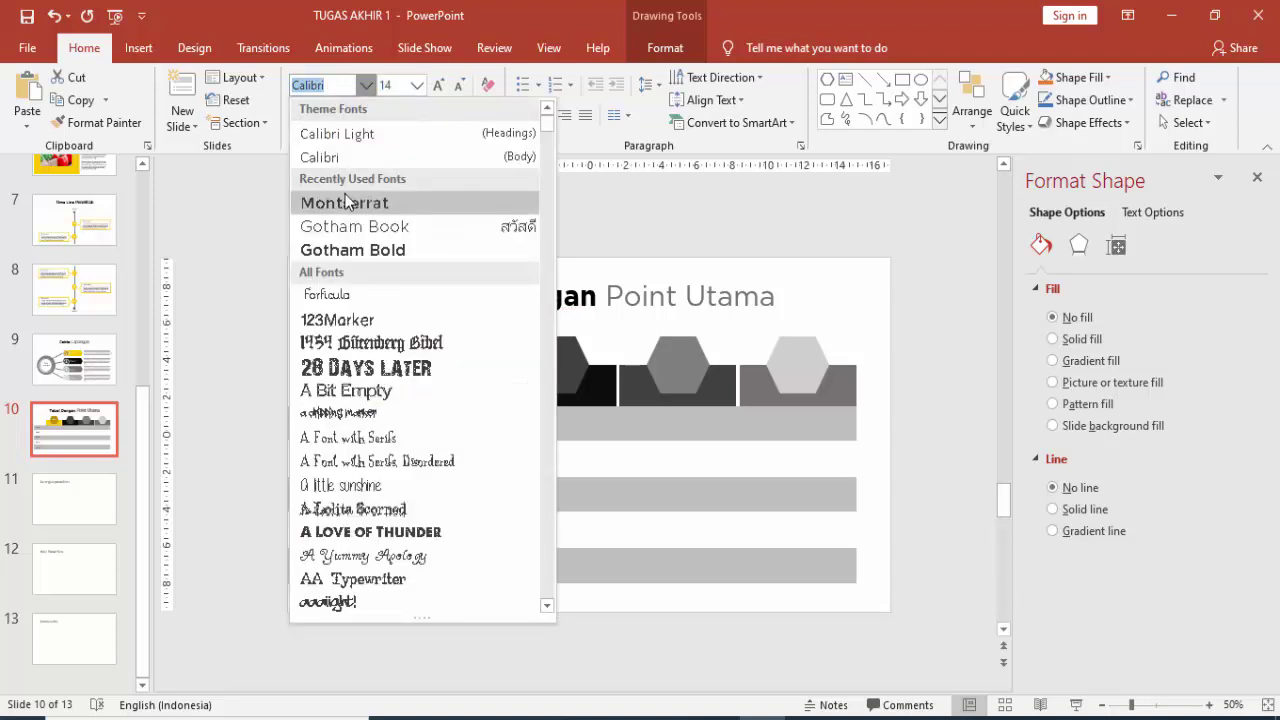
{"action": "left_click", "coordinate": [346, 201]}
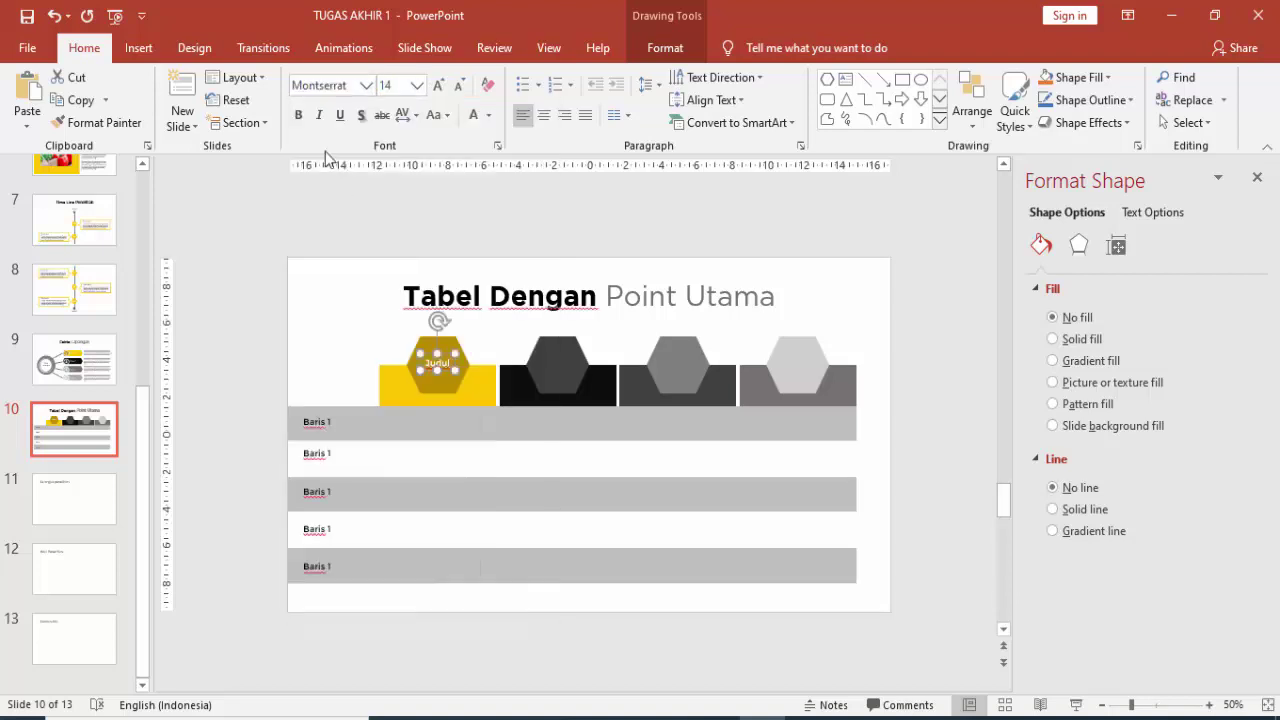
{"action": "left_click", "coordinate": [294, 277]}
- Copy the Judul label into the second hexagon header
{"action": "scroll", "coordinate": [531, 345], "scroll_direction": "up", "scroll_amount": 5}
{"action": "scroll", "coordinate": [605, 331], "scroll_direction": "up", "scroll_amount": 3}
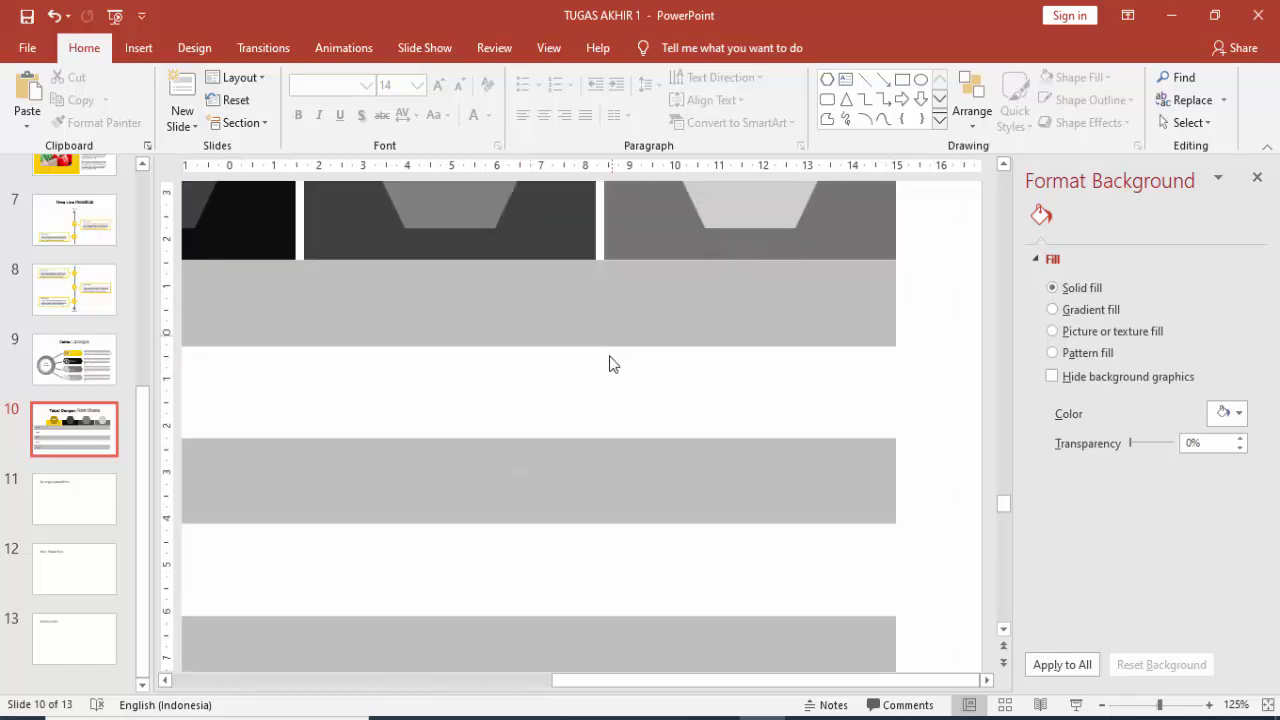
{"action": "left_click", "coordinate": [508, 680]}
{"action": "scroll", "coordinate": [908, 323], "scroll_direction": "up", "scroll_amount": 1}
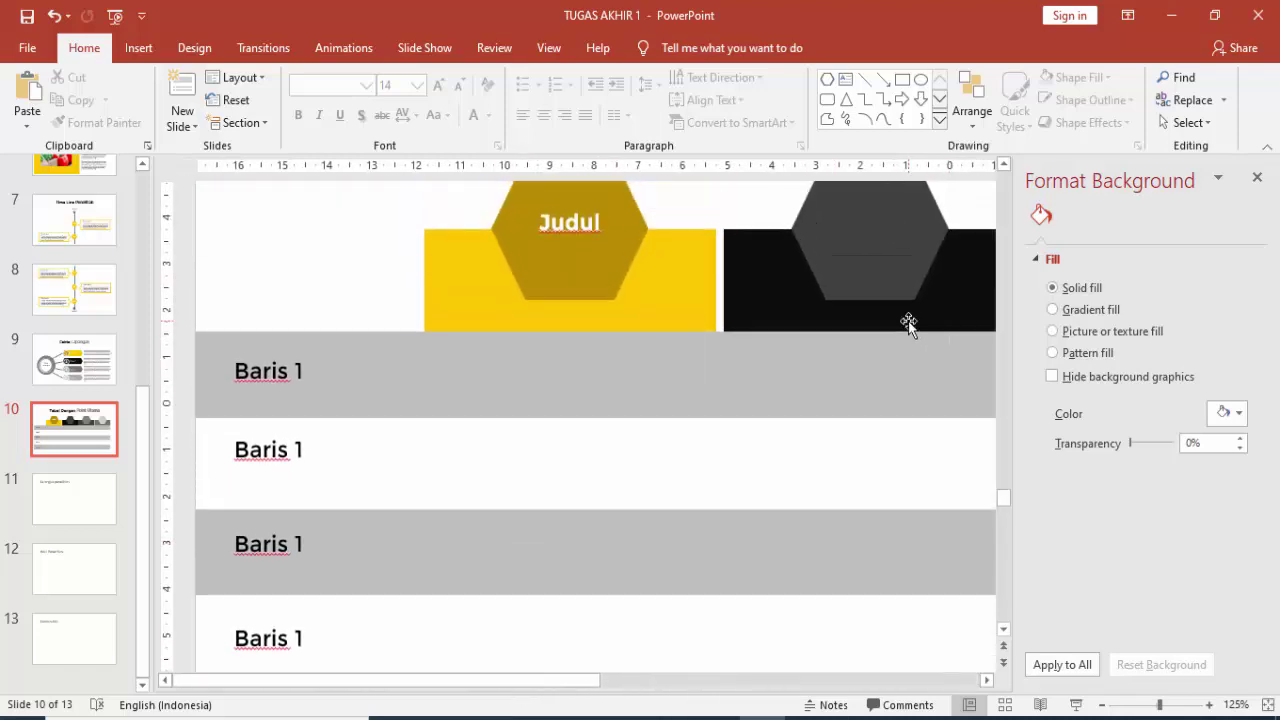
{"action": "scroll", "coordinate": [575, 345], "scroll_direction": "up", "scroll_amount": 2}
{"action": "left_click", "coordinate": [575, 335]}
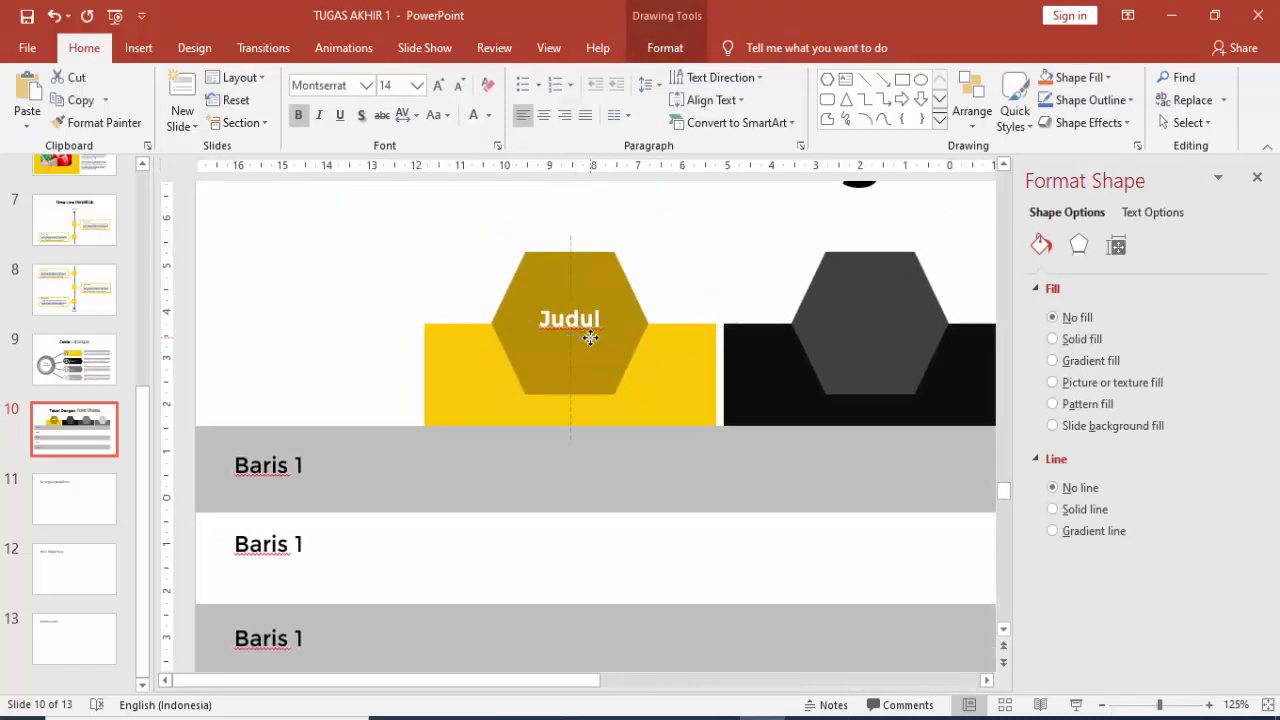
{"action": "left_click_drag", "start_coordinate": [598, 681], "coordinate": [713, 692]}
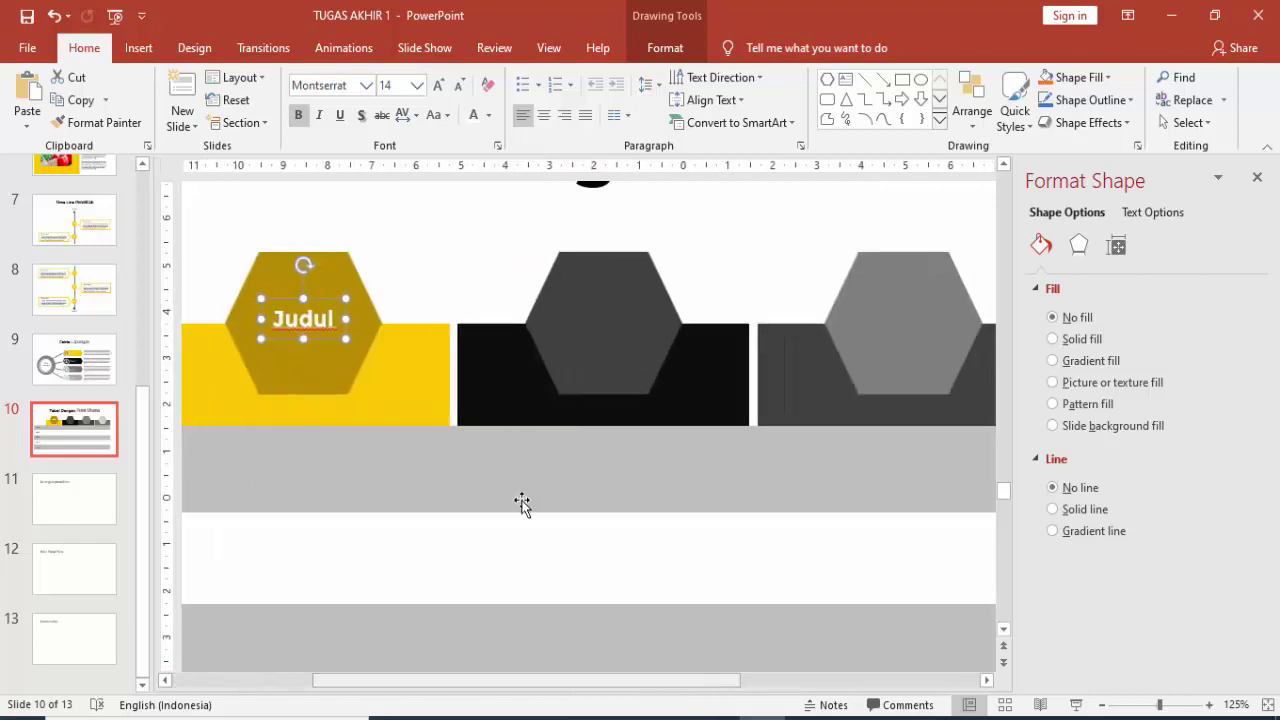
{"action": "left_click_drag", "start_coordinate": [355, 348], "coordinate": [373, 365]}
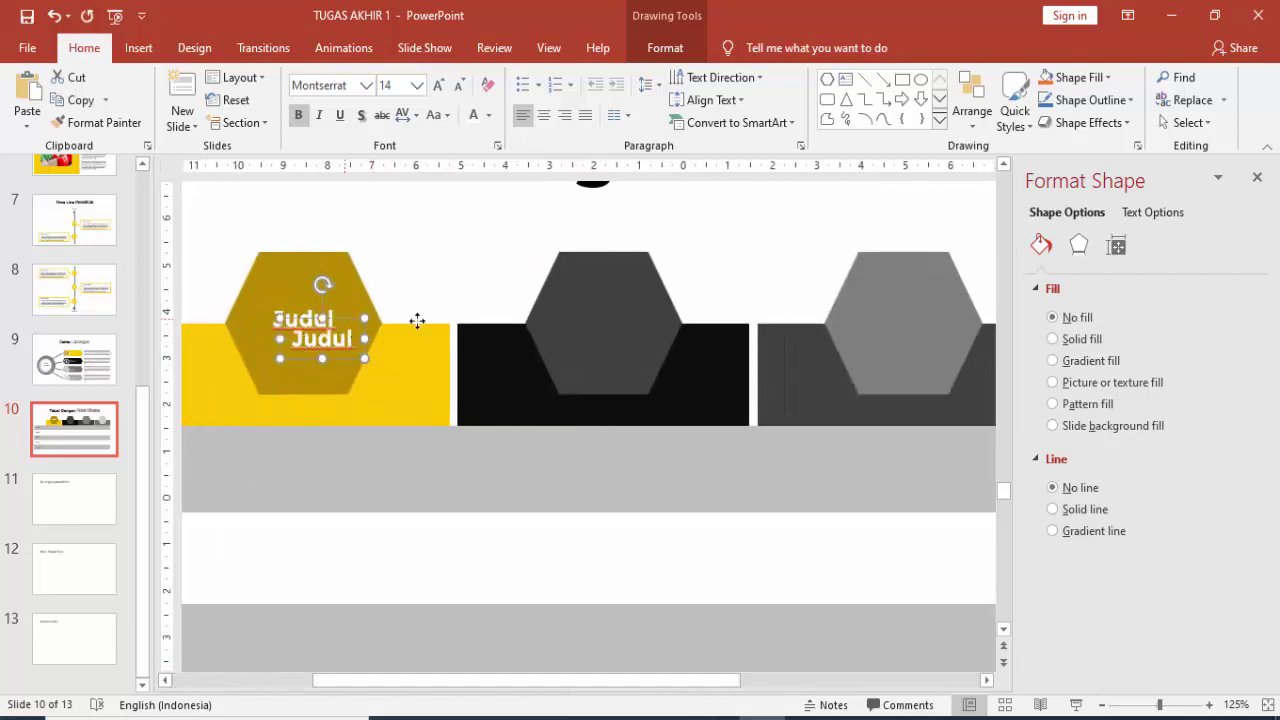
{"action": "left_click_drag", "start_coordinate": [417, 321], "coordinate": [631, 310]}
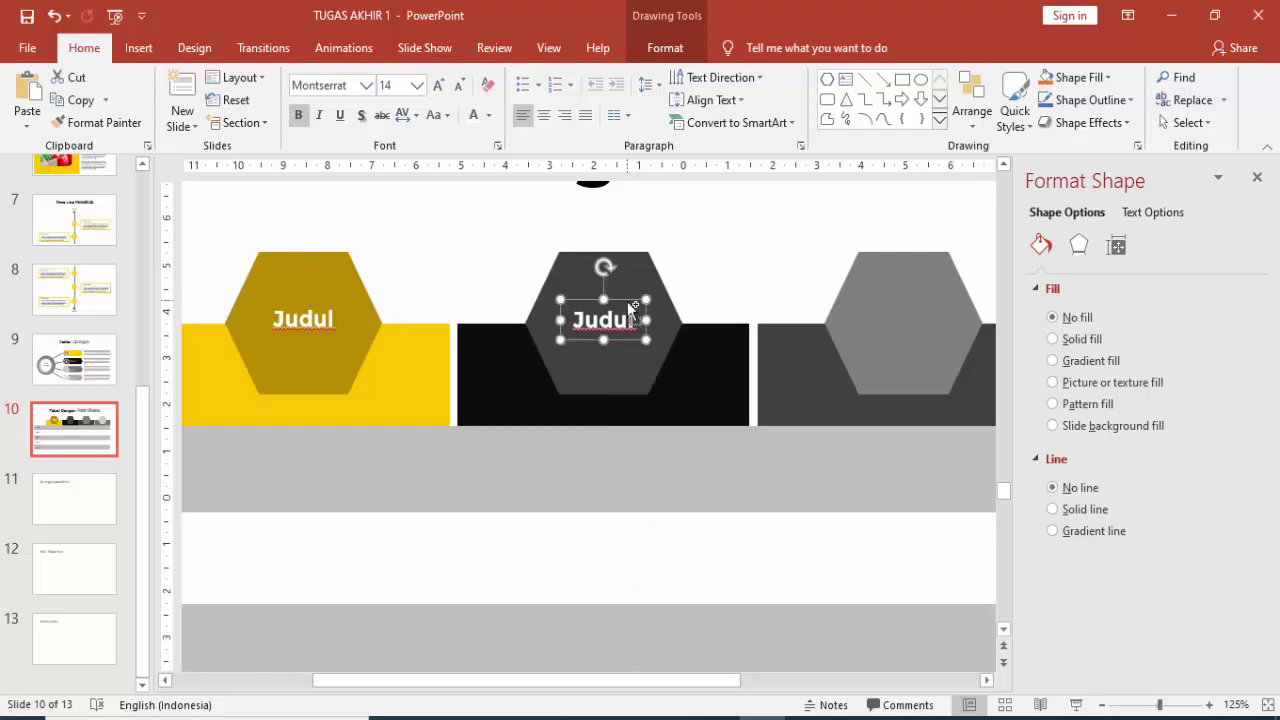
- Repeat the Judul copy into the third and fourth hexagons
{"action": "key", "text": "ctrl+d"}
{"action": "left_click_drag", "start_coordinate": [740, 681], "coordinate": [886, 681]}
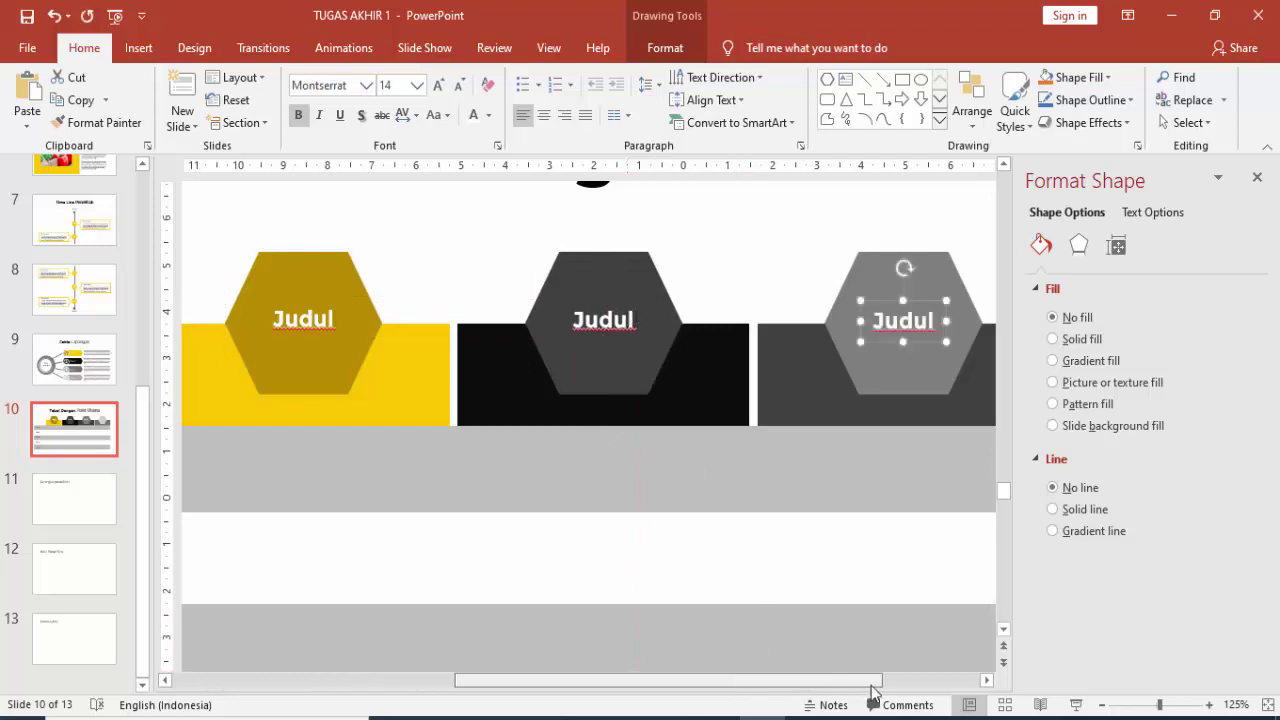
{"action": "key", "text": "ctrl+d"}
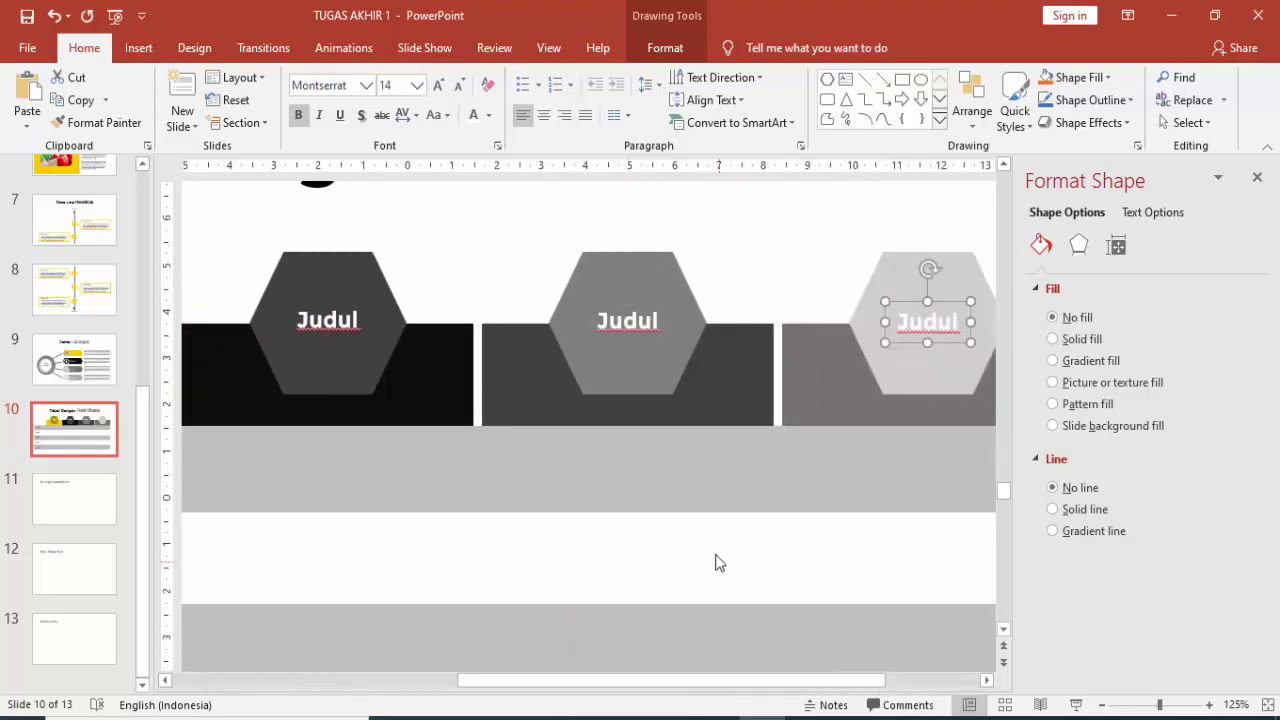
{"action": "scroll", "coordinate": [714, 563], "scroll_direction": "down", "scroll_amount": 3, "text": "ctrl"}
{"action": "scroll", "coordinate": [608, 520], "scroll_direction": "down", "scroll_amount": 2, "text": "ctrl"}
- Duplicate a Baris 1 box under the first hexagon, centre it, and retype it as 'Data 1'
{"action": "left_click", "coordinate": [244, 353]}
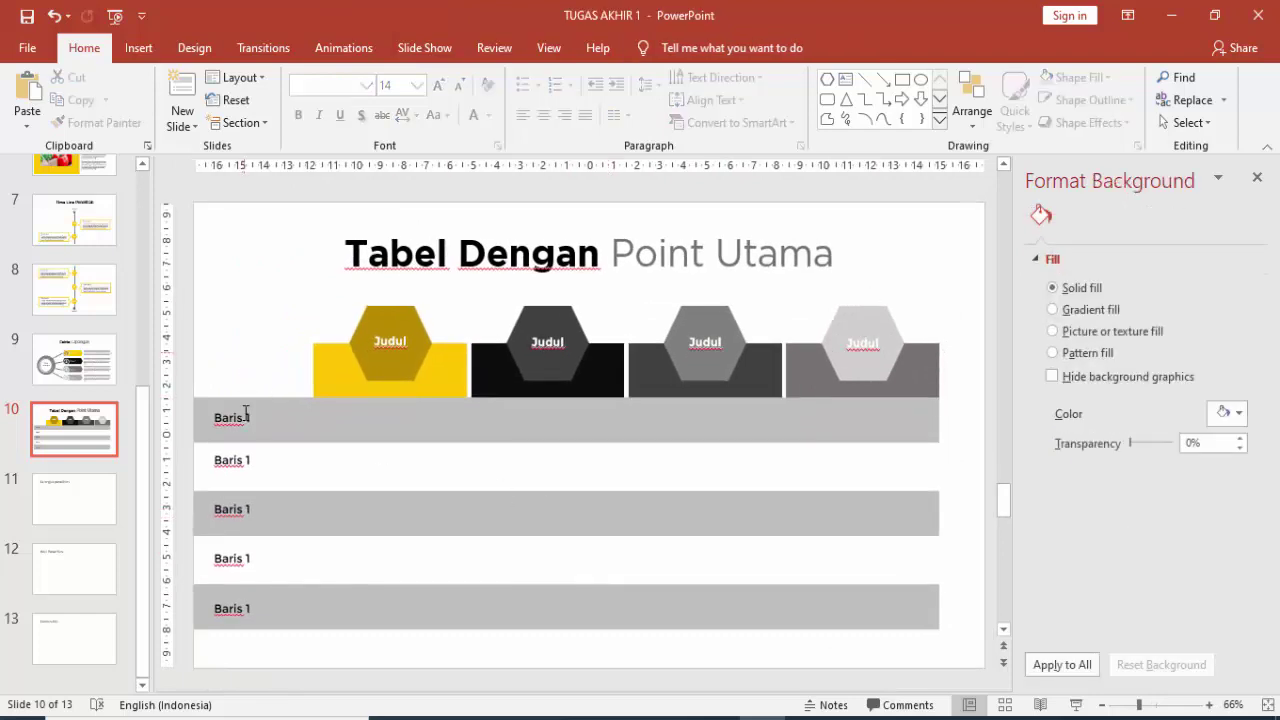
{"action": "left_click", "coordinate": [240, 406]}
{"action": "left_click", "coordinate": [238, 408]}
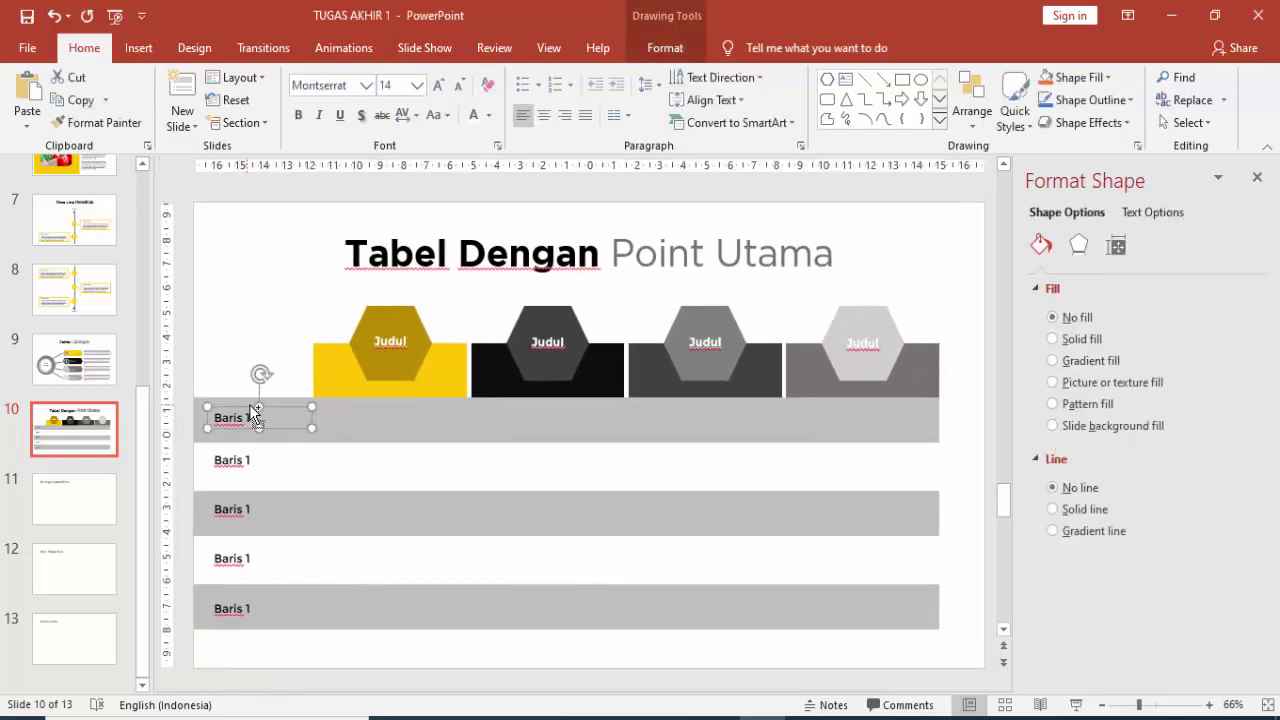
{"action": "key", "text": "ctrl+d"}
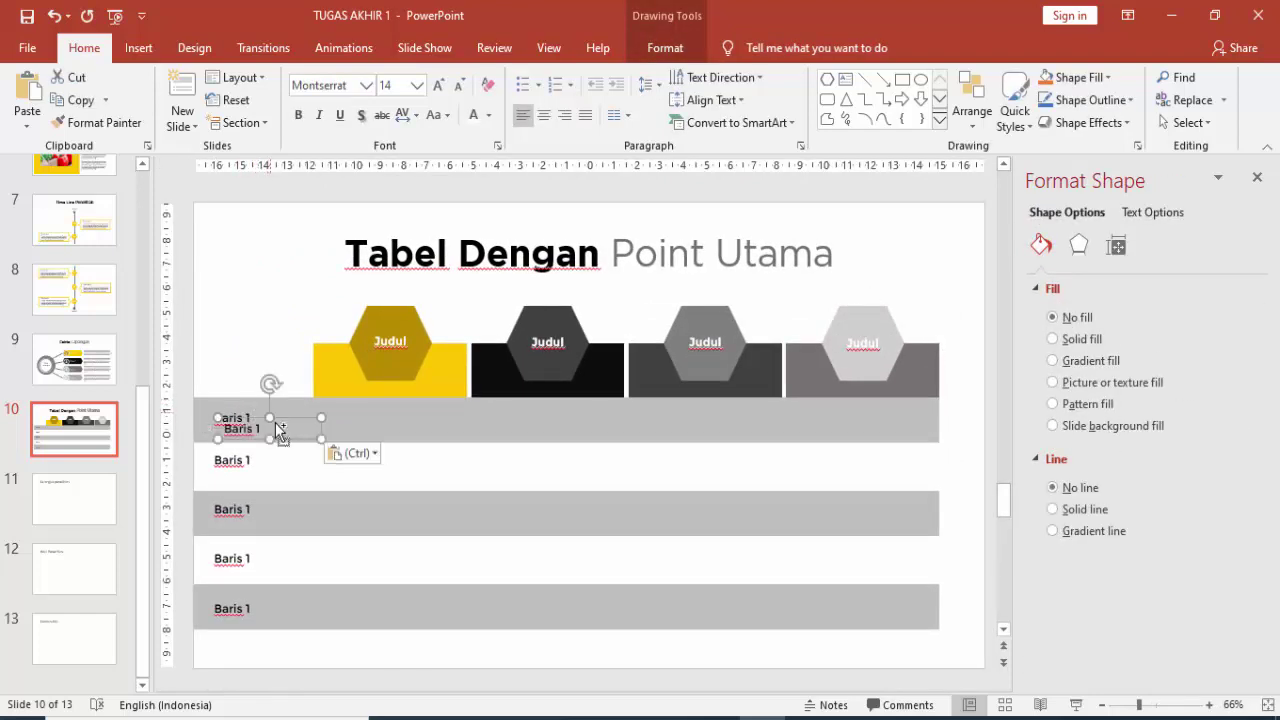
{"action": "left_click_drag", "start_coordinate": [293, 418], "coordinate": [427, 405]}
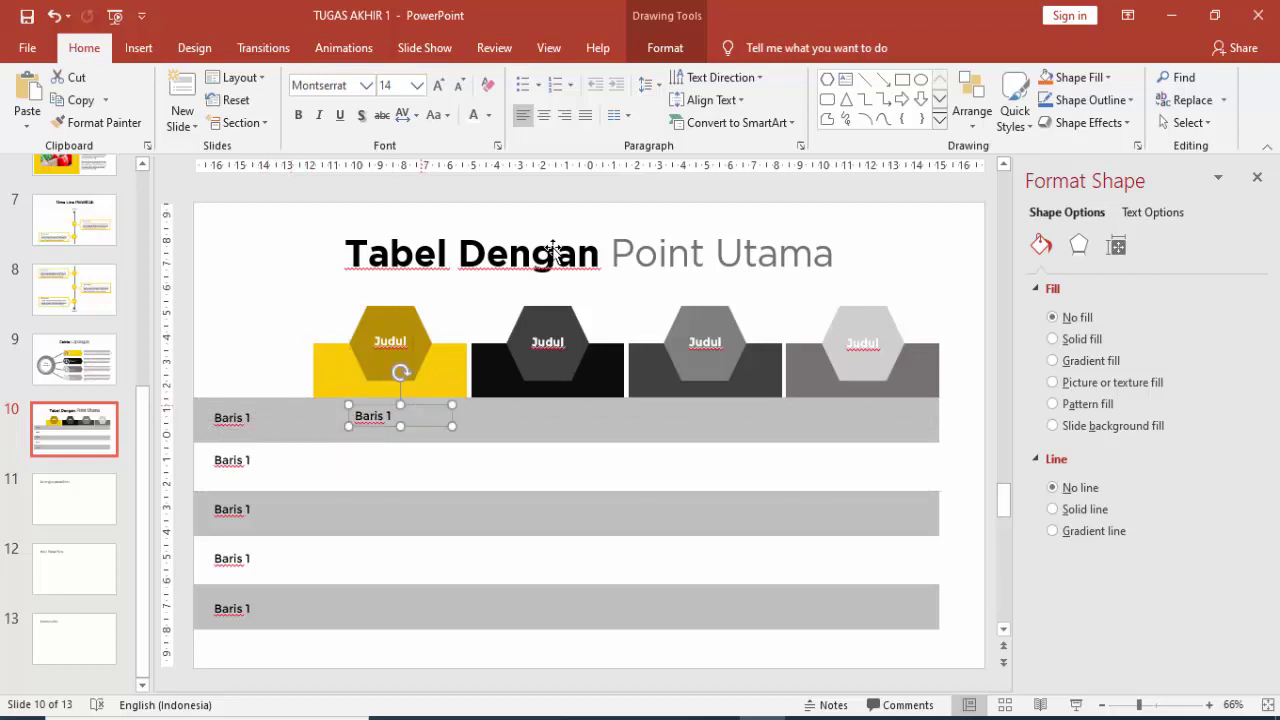
{"action": "left_click", "coordinate": [543, 115]}
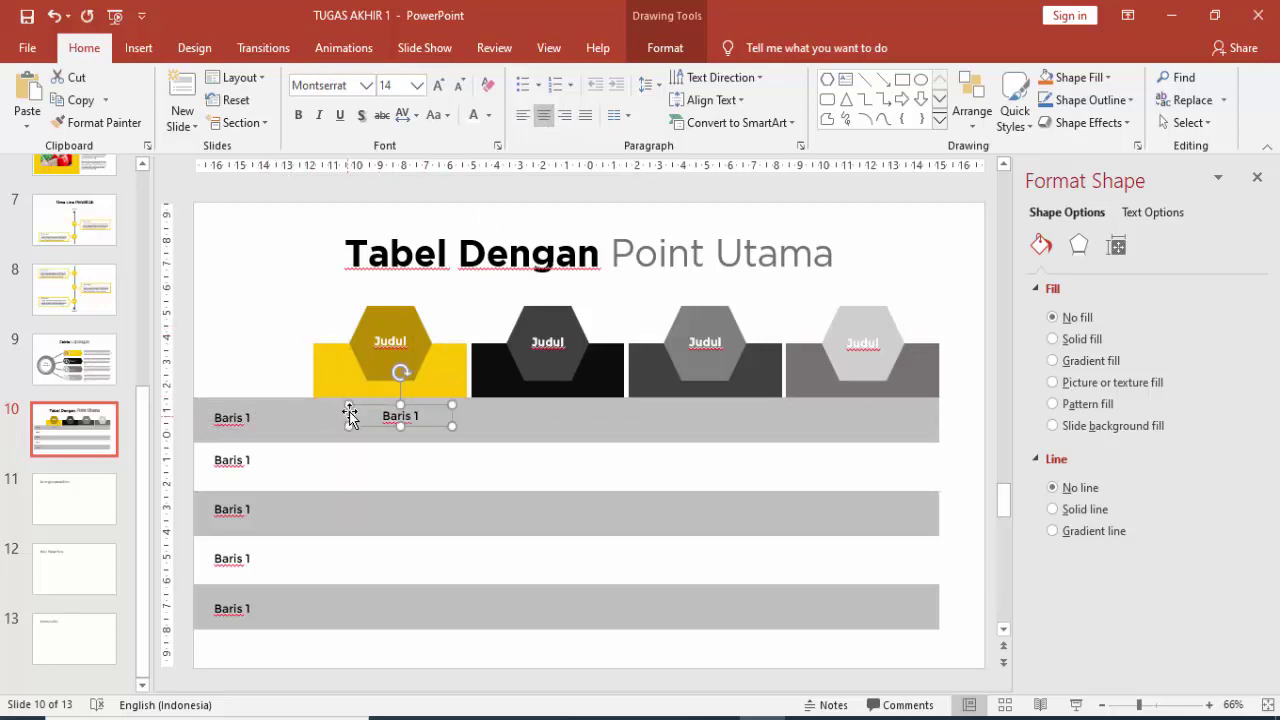
{"action": "left_click_drag", "start_coordinate": [349, 416], "coordinate": [313, 416]}
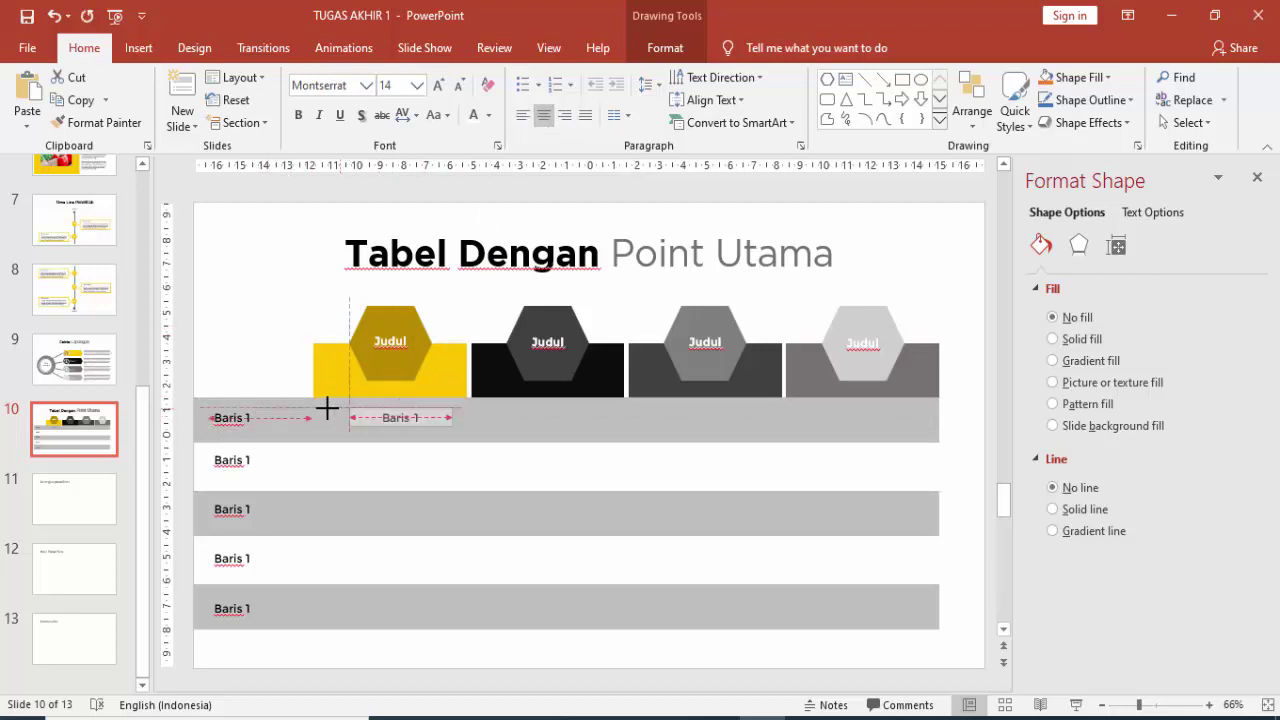
{"action": "left_click_drag", "start_coordinate": [400, 405], "coordinate": [400, 410]}
{"action": "triple_click", "coordinate": [420, 418]}
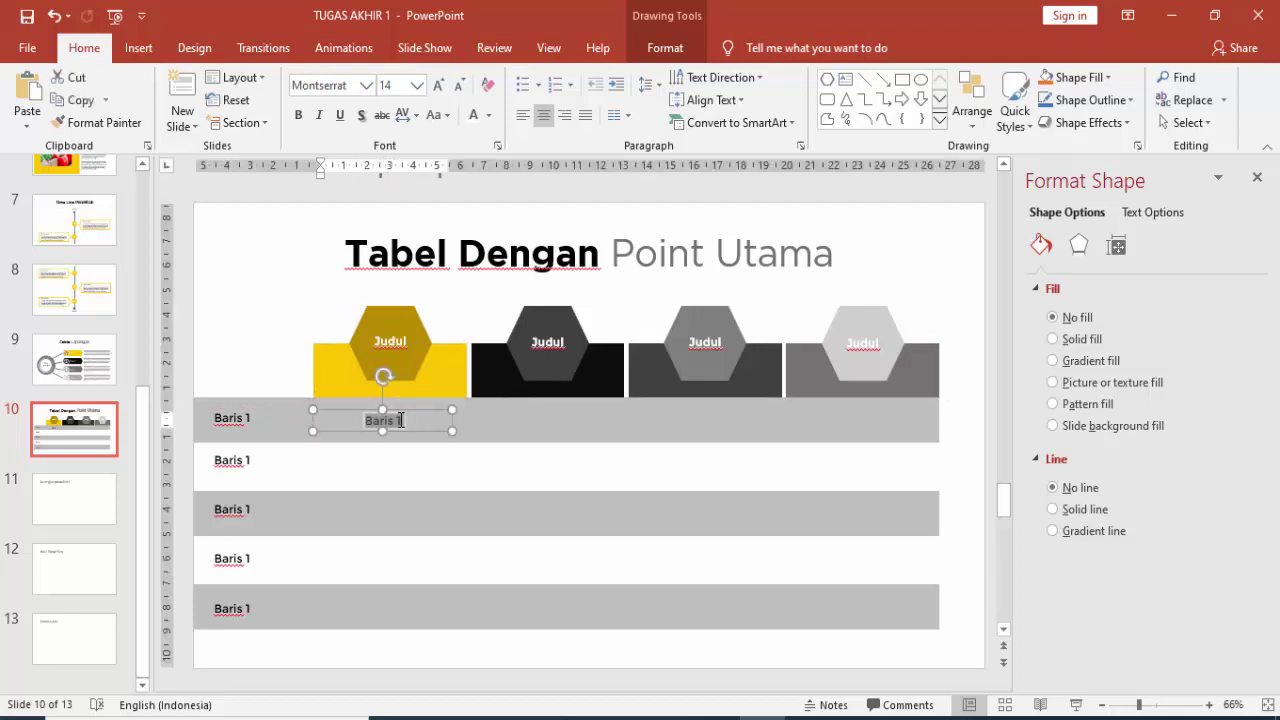
{"action": "type", "text": "Data"}
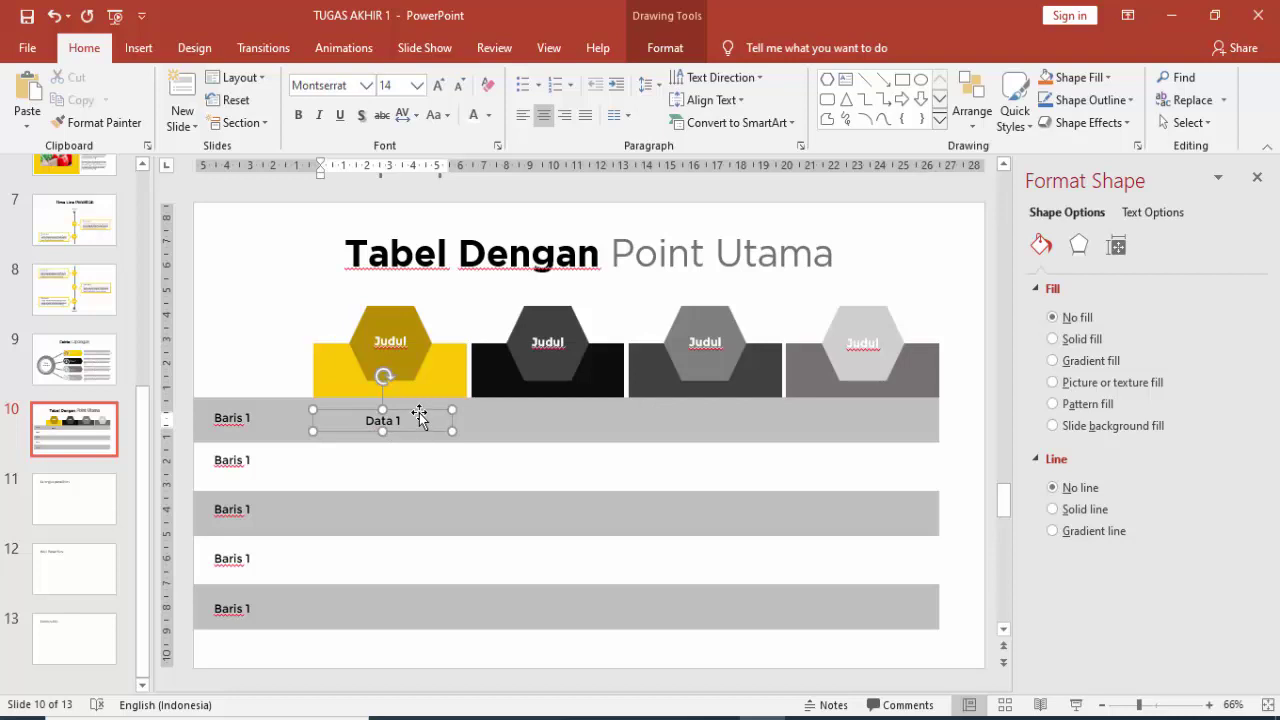
{"action": "left_click", "coordinate": [419, 411]}
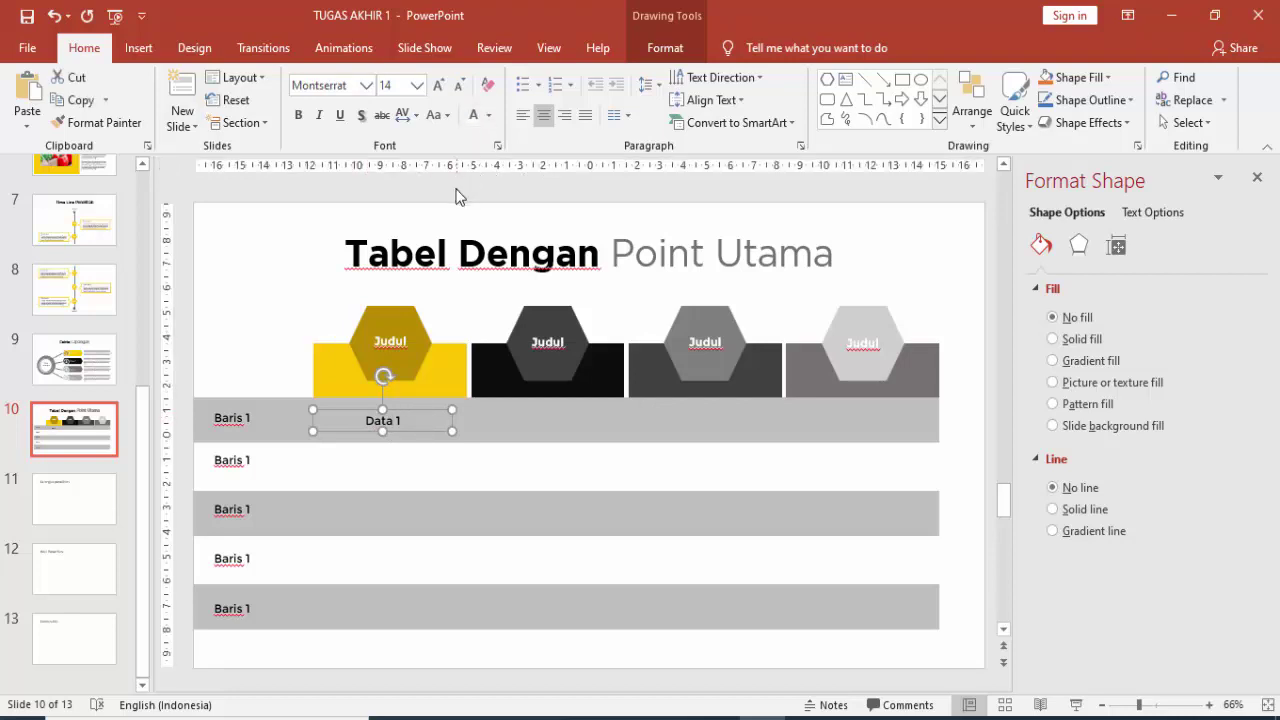
- Copy the Data 1 entry under the second, third and fourth headers
{"action": "key", "text": "ctrl+d"}
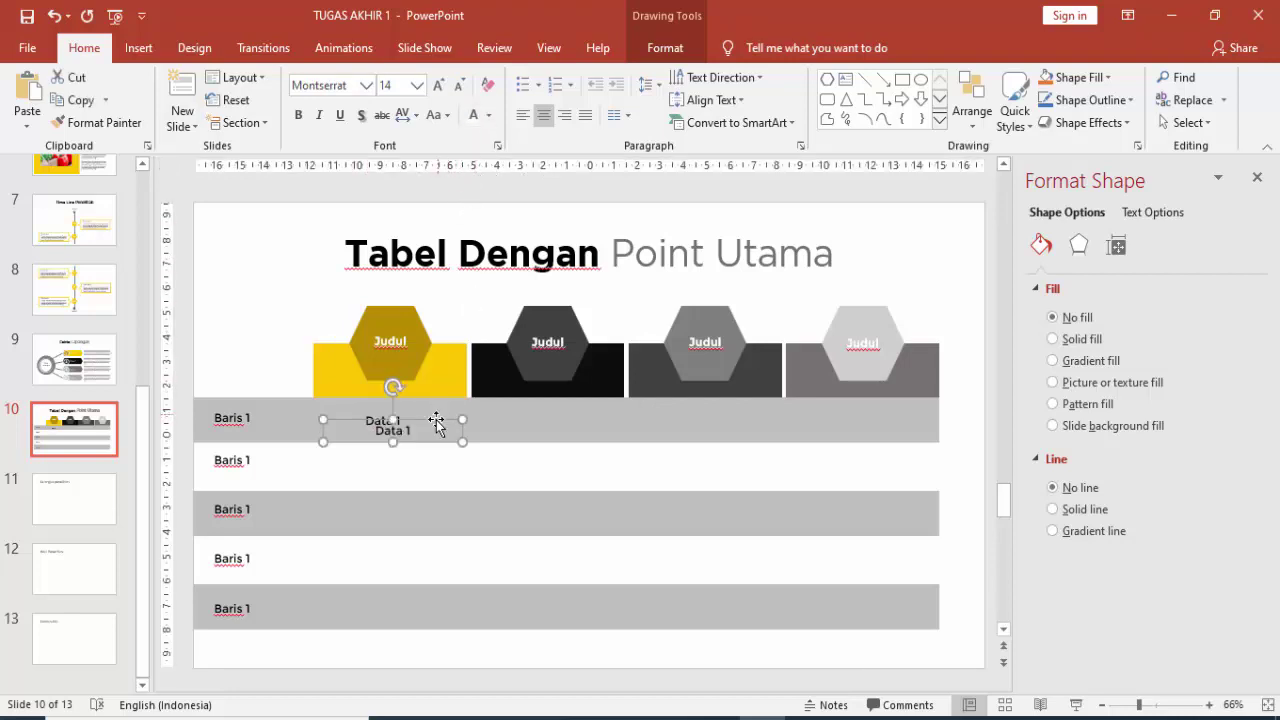
{"action": "left_click_drag", "start_coordinate": [474, 415], "coordinate": [581, 413]}
{"action": "key", "text": "ctrl+d"}
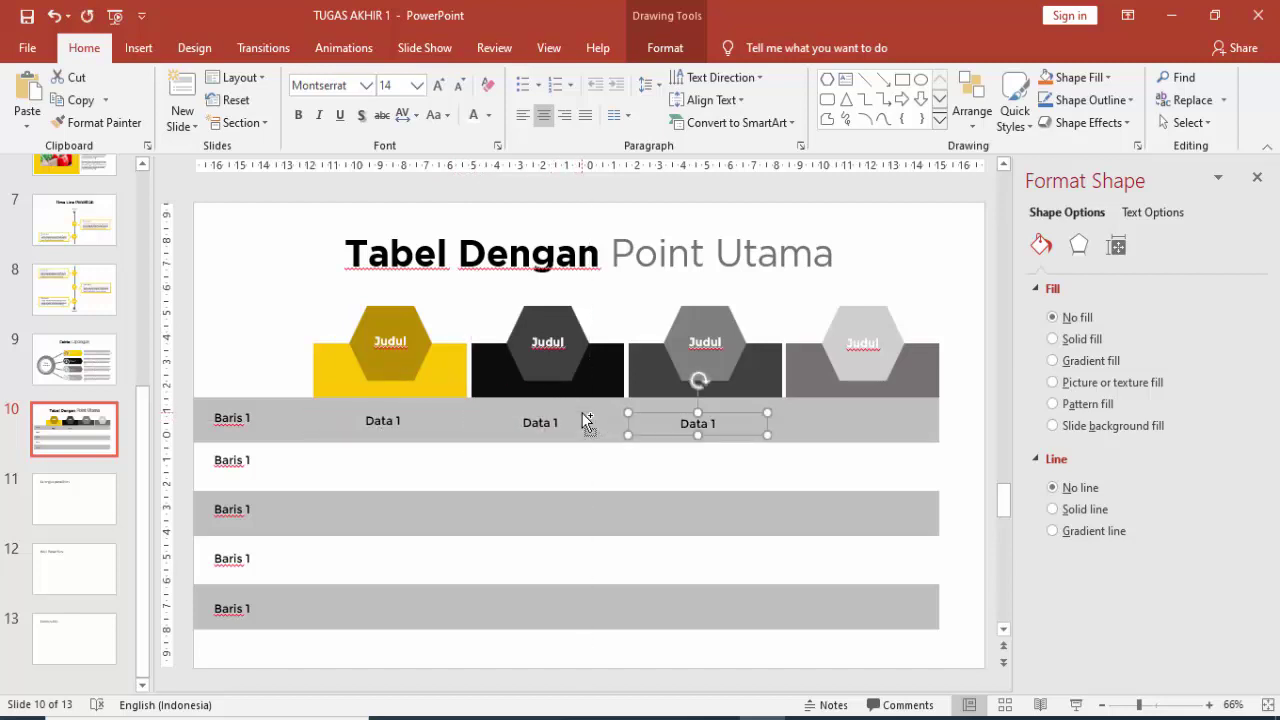
{"action": "key", "text": "ctrl+d"}
{"action": "left_click", "coordinate": [278, 312]}
- Duplicate the row of four Data 1 boxes down into rows 2 through 5
{"action": "scroll", "coordinate": [420, 345], "scroll_direction": "down", "scroll_amount": 2}
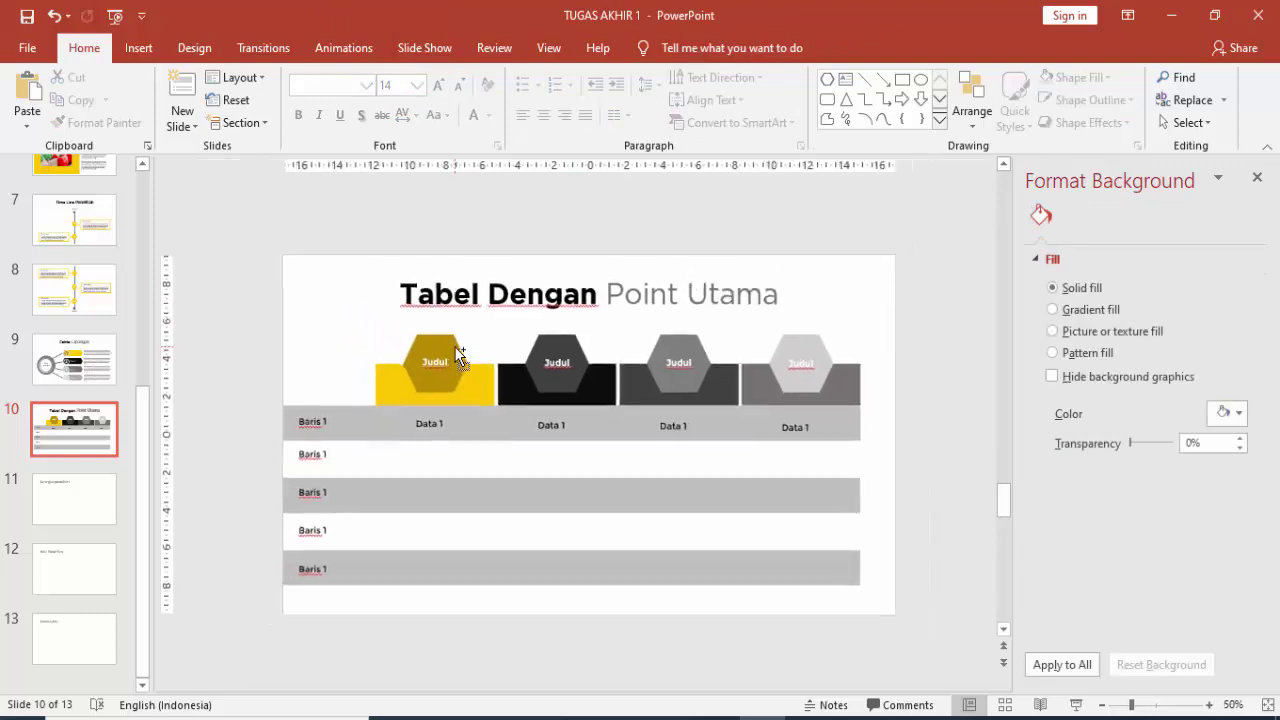
{"action": "left_click", "coordinate": [487, 427]}
{"action": "left_click", "coordinate": [572, 428], "text": "shift"}
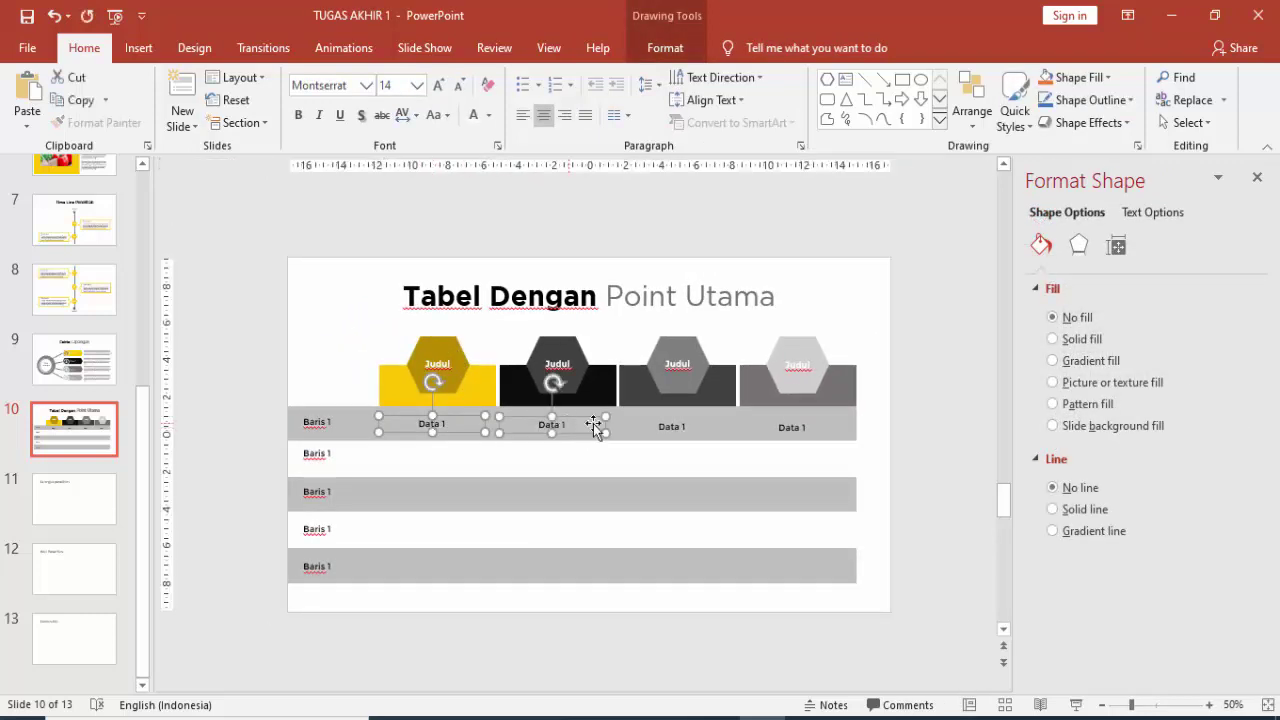
{"action": "left_click", "coordinate": [663, 428], "text": "shift"}
{"action": "left_click", "coordinate": [777, 422], "text": "shift"}
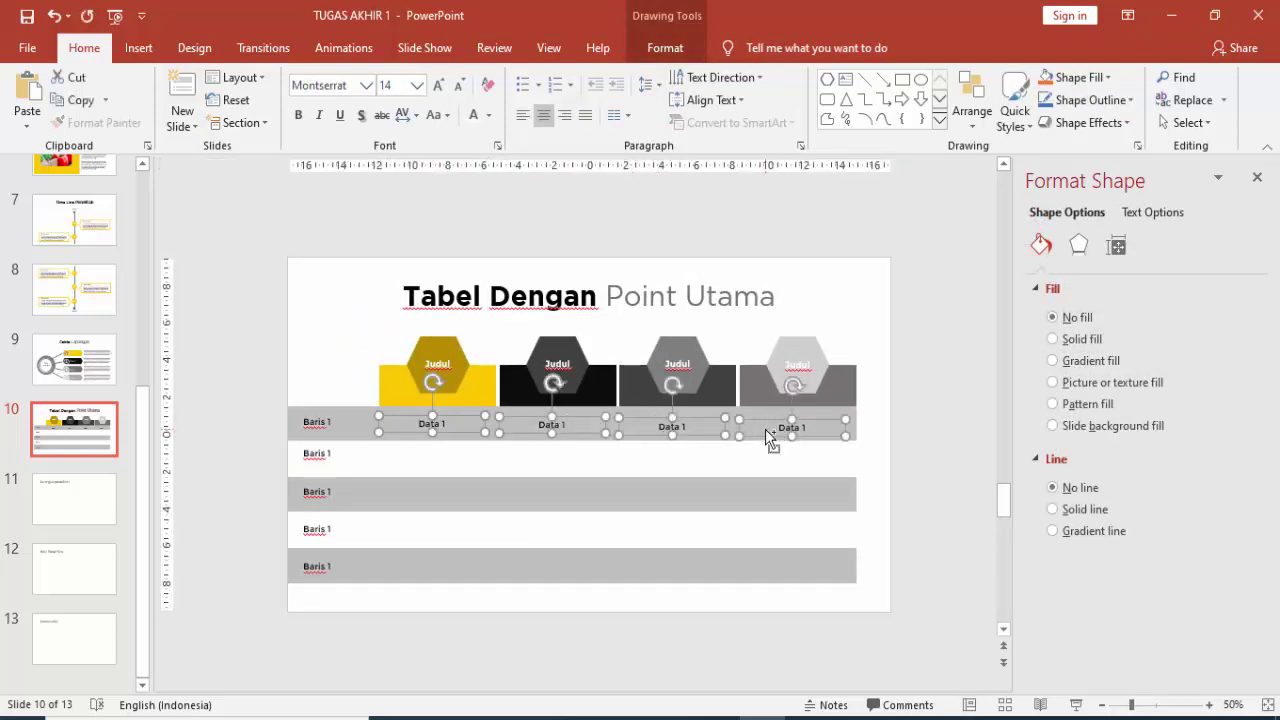
{"action": "key", "text": "ctrl+d"}
{"action": "left_click_drag", "start_coordinate": [771, 437], "coordinate": [762, 450]}
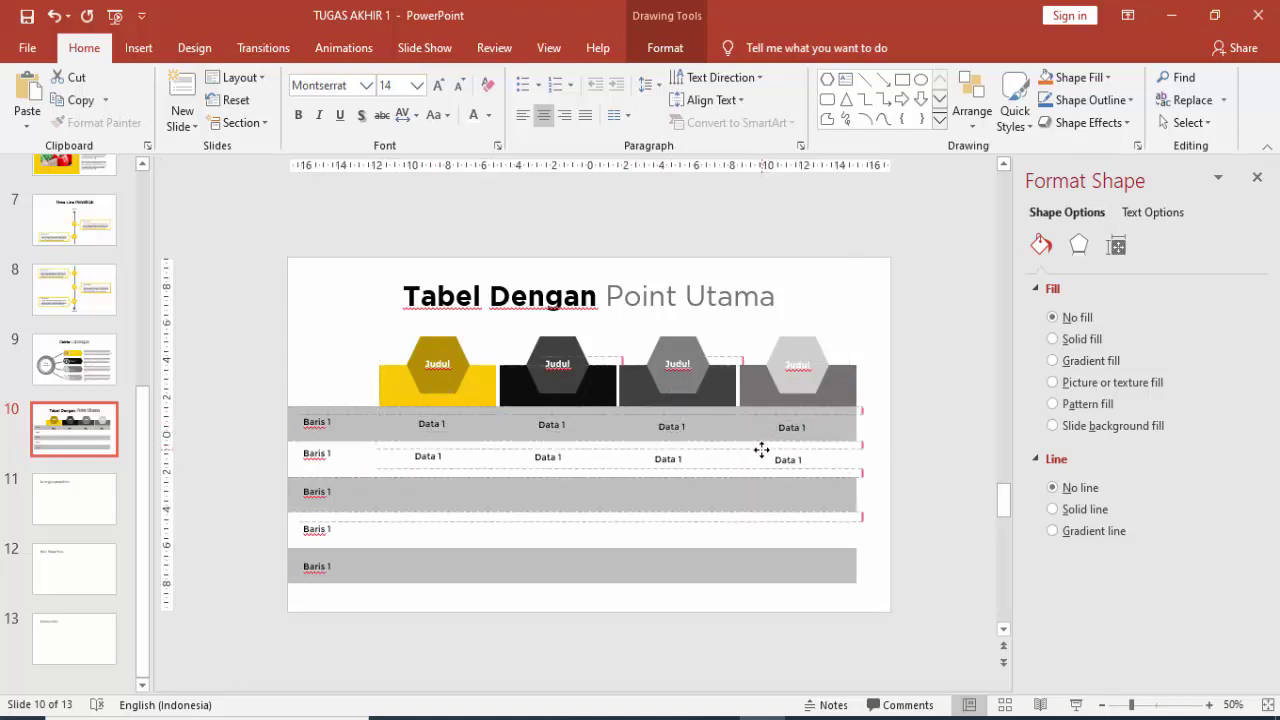
{"action": "key", "text": "ctrl+d"}
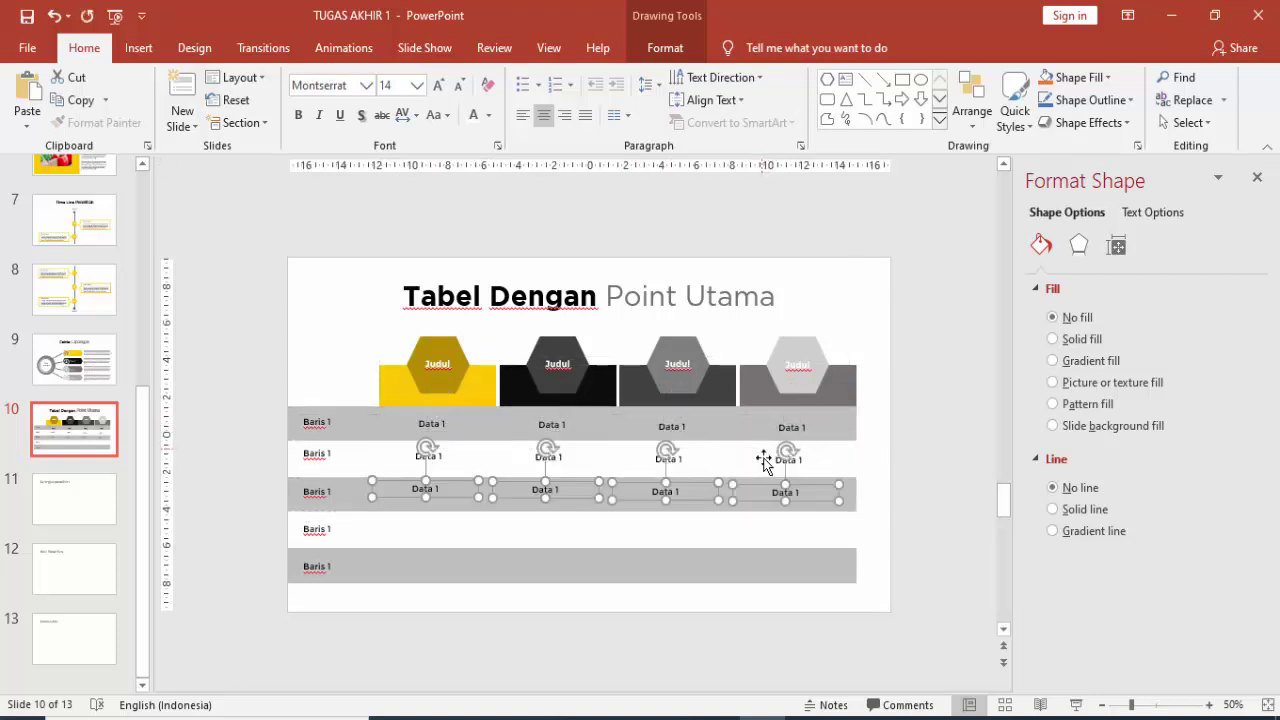
{"action": "left_click_drag", "start_coordinate": [756, 483], "coordinate": [757, 487]}
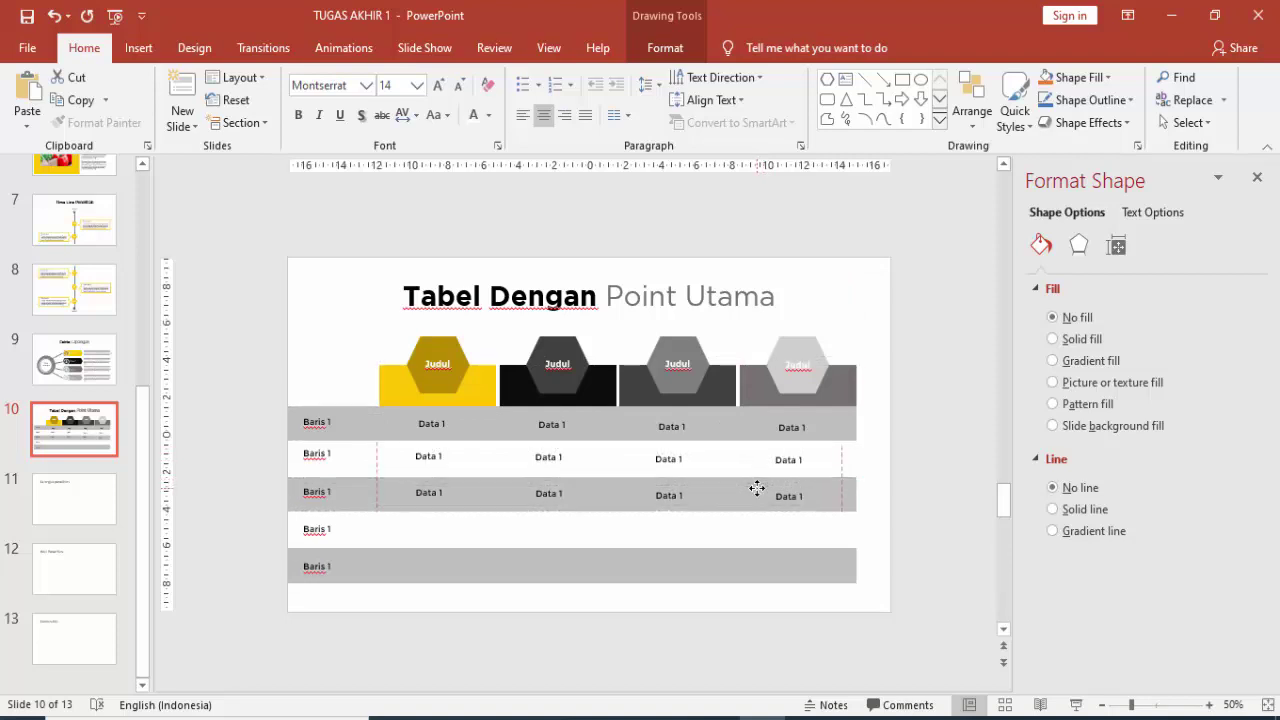
{"action": "key", "text": "ctrl+d"}
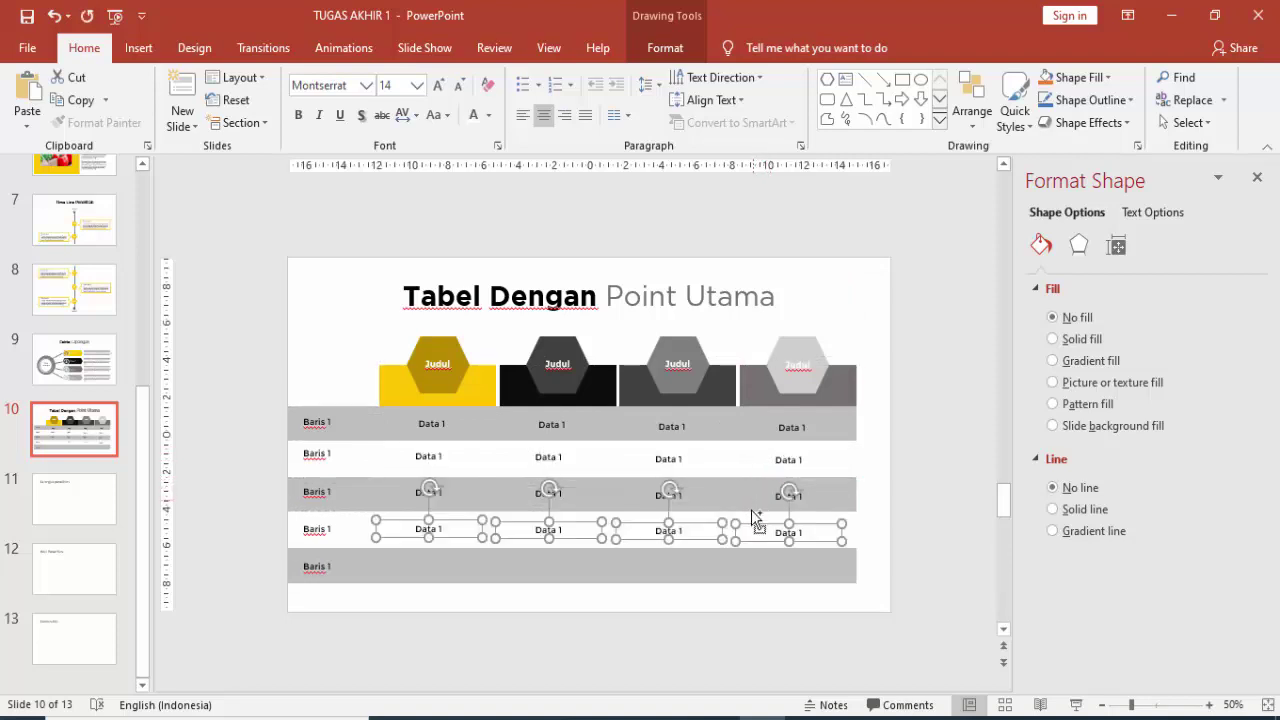
{"action": "key", "text": "ctrl+d"}
- Left-align the five Data 1 boxes in the first column
{"action": "left_click", "coordinate": [868, 512]}
{"action": "left_click", "coordinate": [428, 423]}
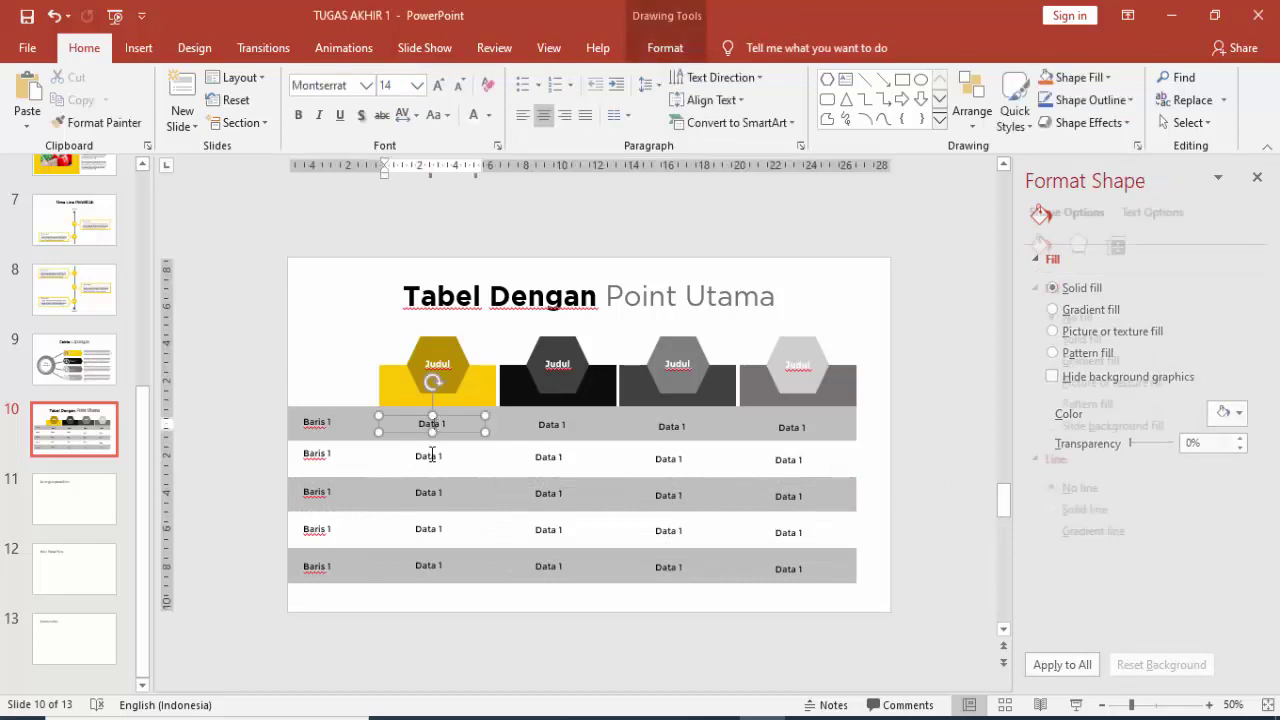
{"action": "left_click", "coordinate": [428, 456], "text": "shift"}
{"action": "left_click", "coordinate": [428, 492], "text": "shift"}
{"action": "left_click", "coordinate": [428, 529], "text": "shift"}
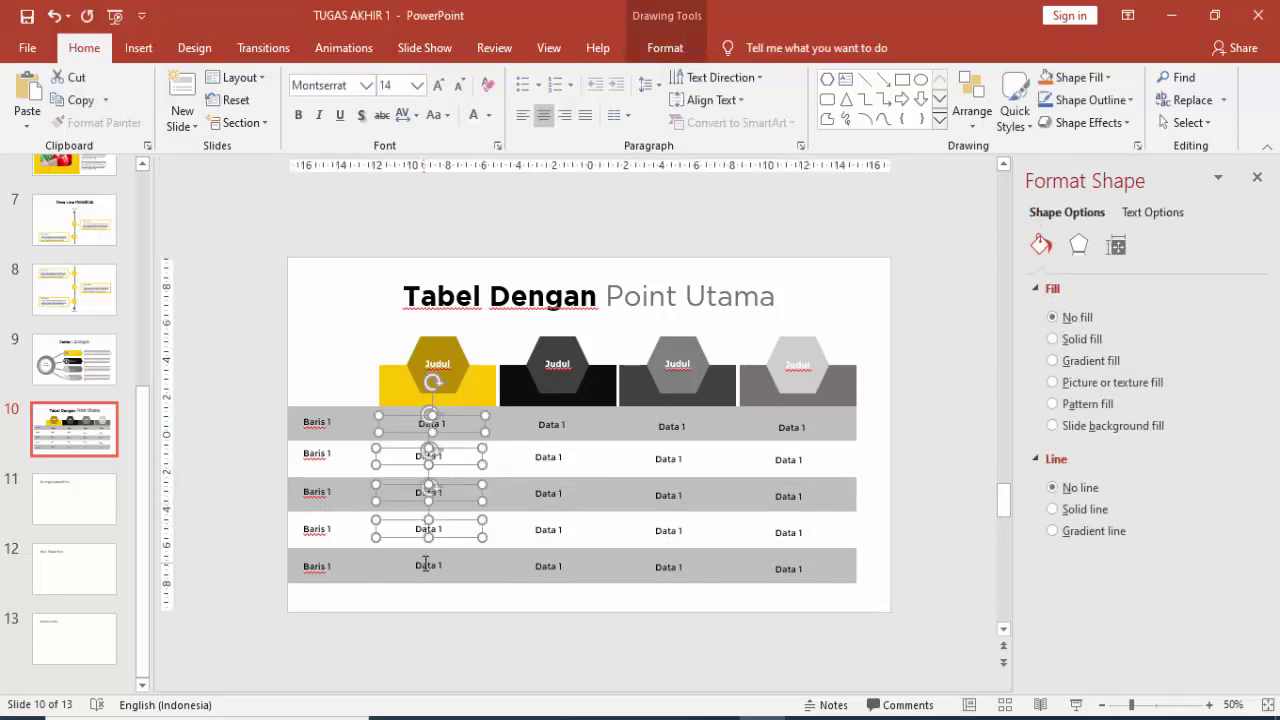
{"action": "left_click", "coordinate": [428, 565], "text": "shift"}
{"action": "left_click", "coordinate": [665, 47]}
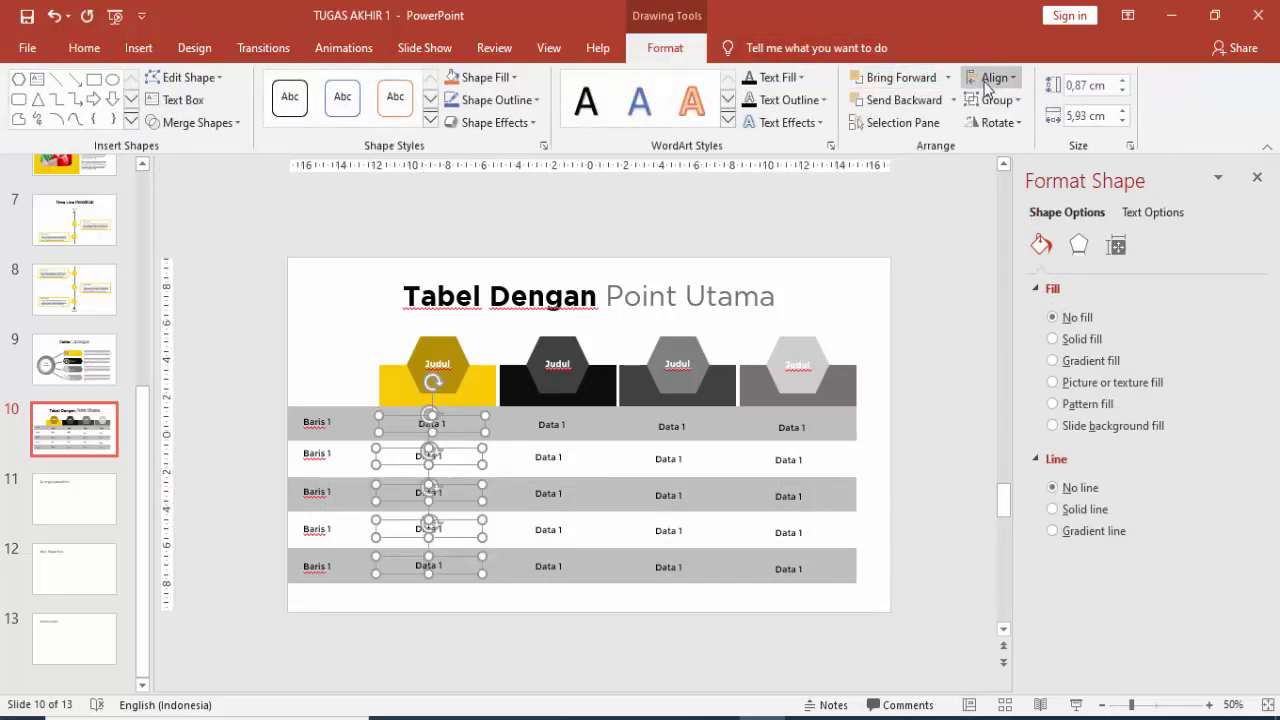
{"action": "left_click", "coordinate": [993, 77]}
{"action": "left_click", "coordinate": [1016, 102]}
- Left-align the five Data 1 boxes in column 2
{"action": "left_click", "coordinate": [552, 424]}
{"action": "left_click", "coordinate": [549, 457], "text": "shift"}
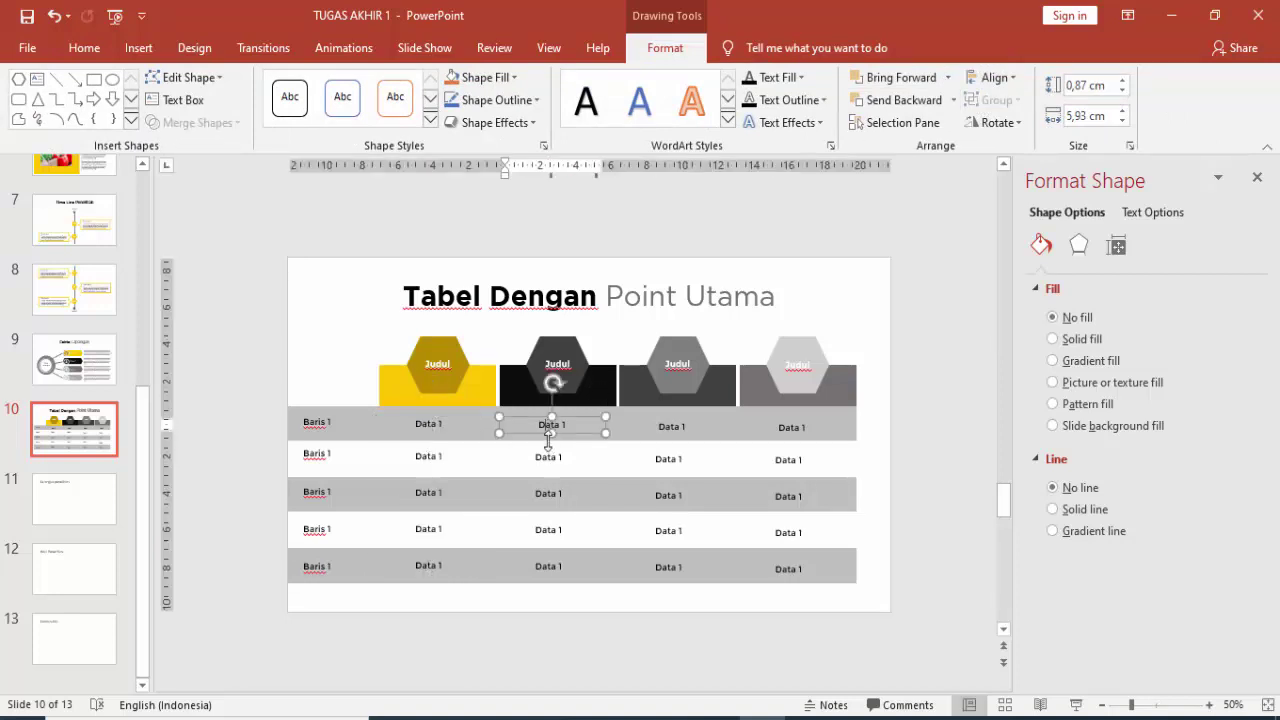
{"action": "left_click", "coordinate": [548, 493], "text": "shift"}
{"action": "left_click", "coordinate": [549, 530], "text": "shift"}
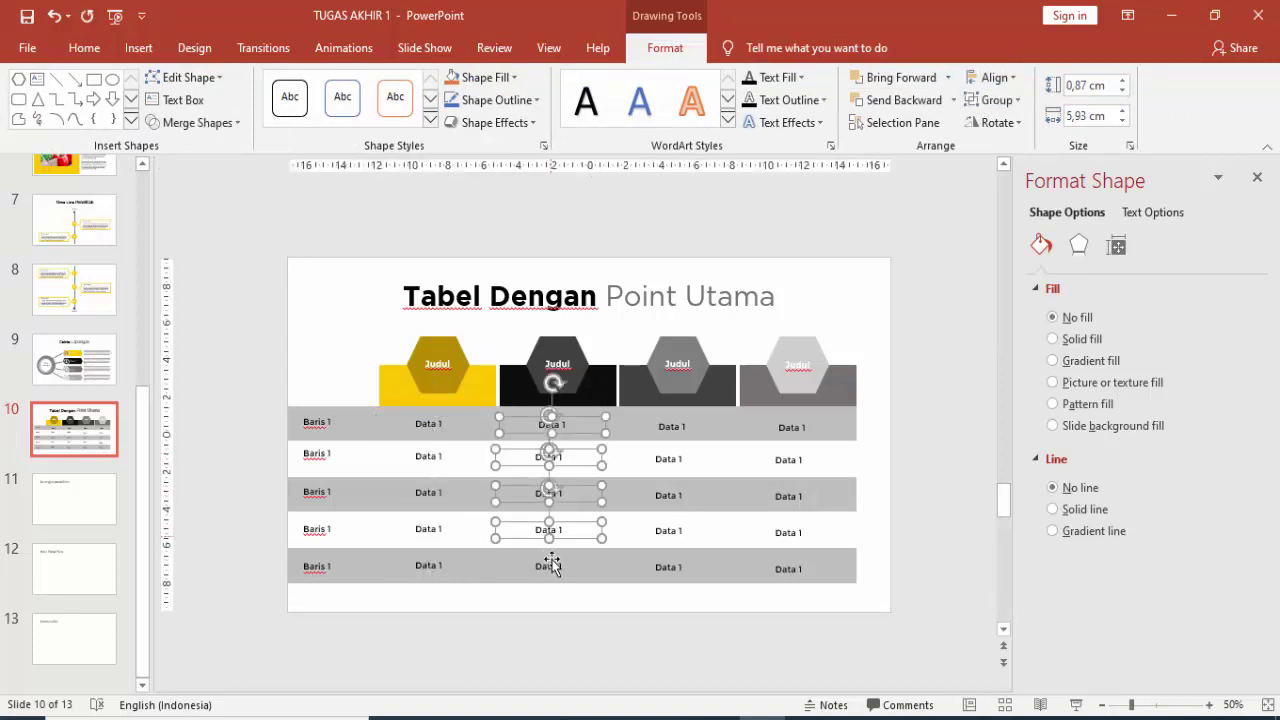
{"action": "left_click", "coordinate": [548, 566], "text": "shift"}
{"action": "left_click", "coordinate": [993, 77]}
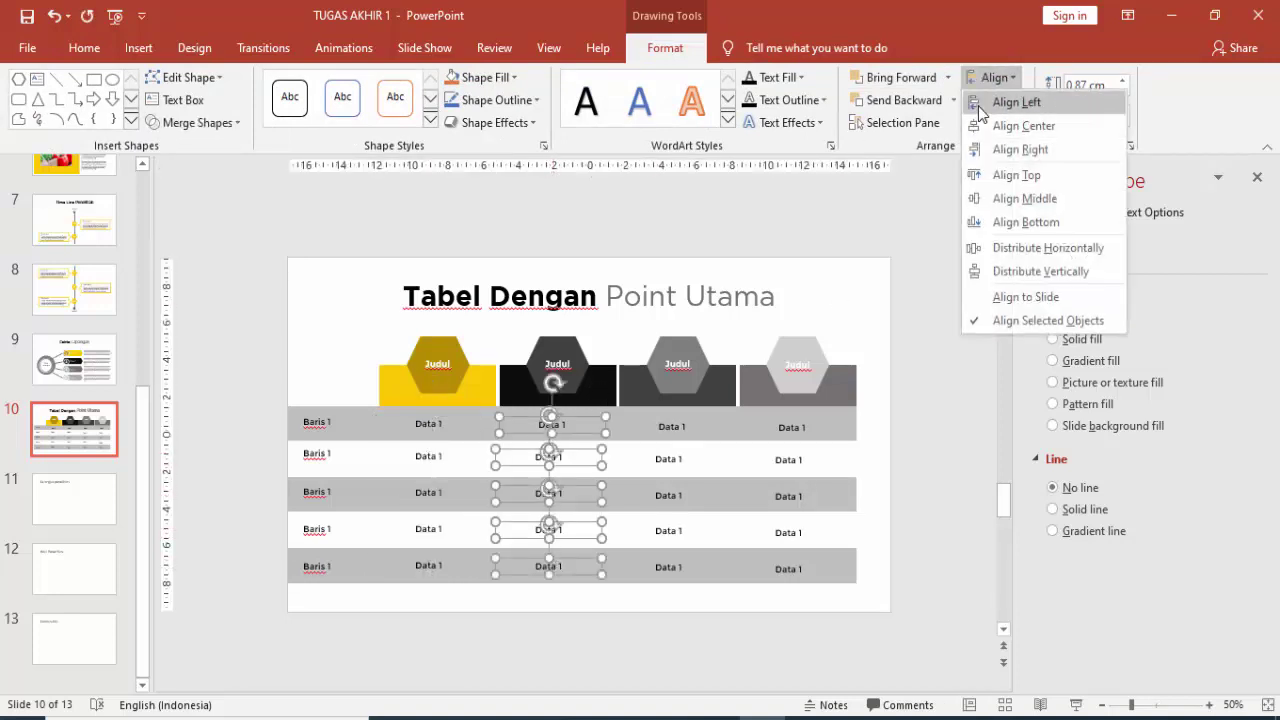
{"action": "left_click", "coordinate": [1016, 102]}
- Left-align the five Data 1 boxes in column 3
{"action": "left_click", "coordinate": [680, 426]}
{"action": "left_click", "coordinate": [668, 458]}
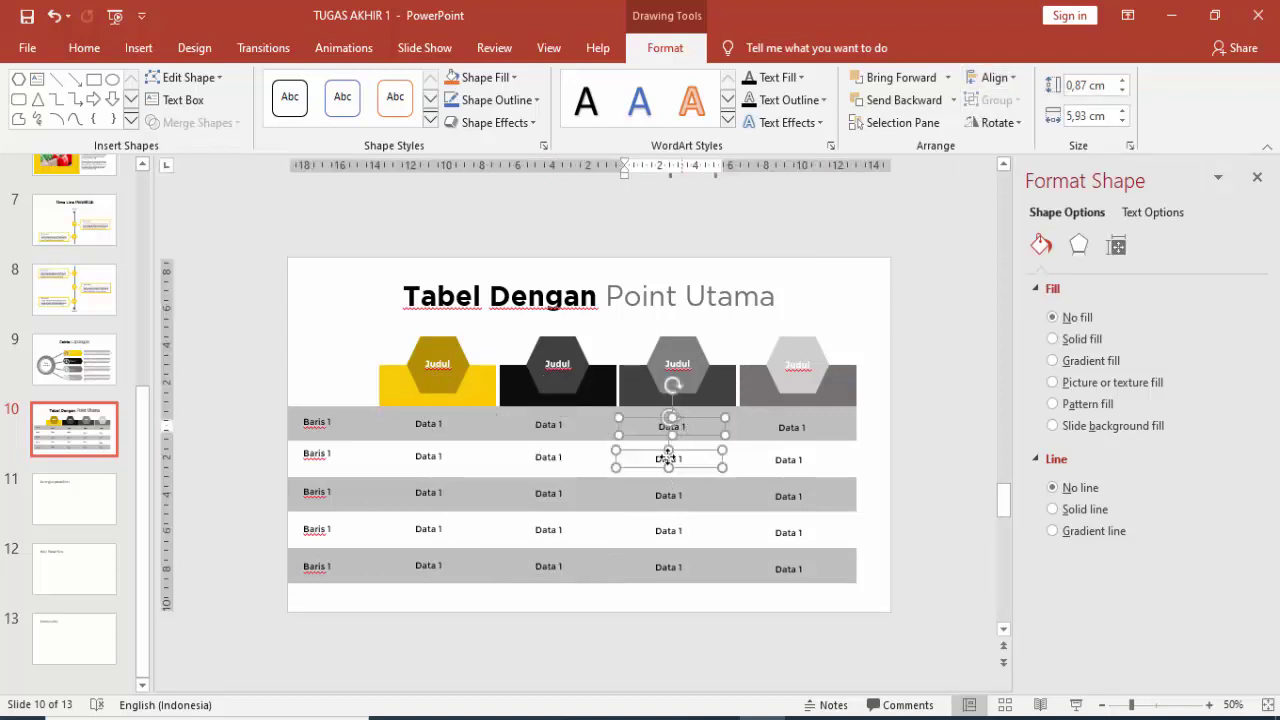
{"action": "left_click", "coordinate": [668, 495]}
{"action": "left_click", "coordinate": [669, 495]}
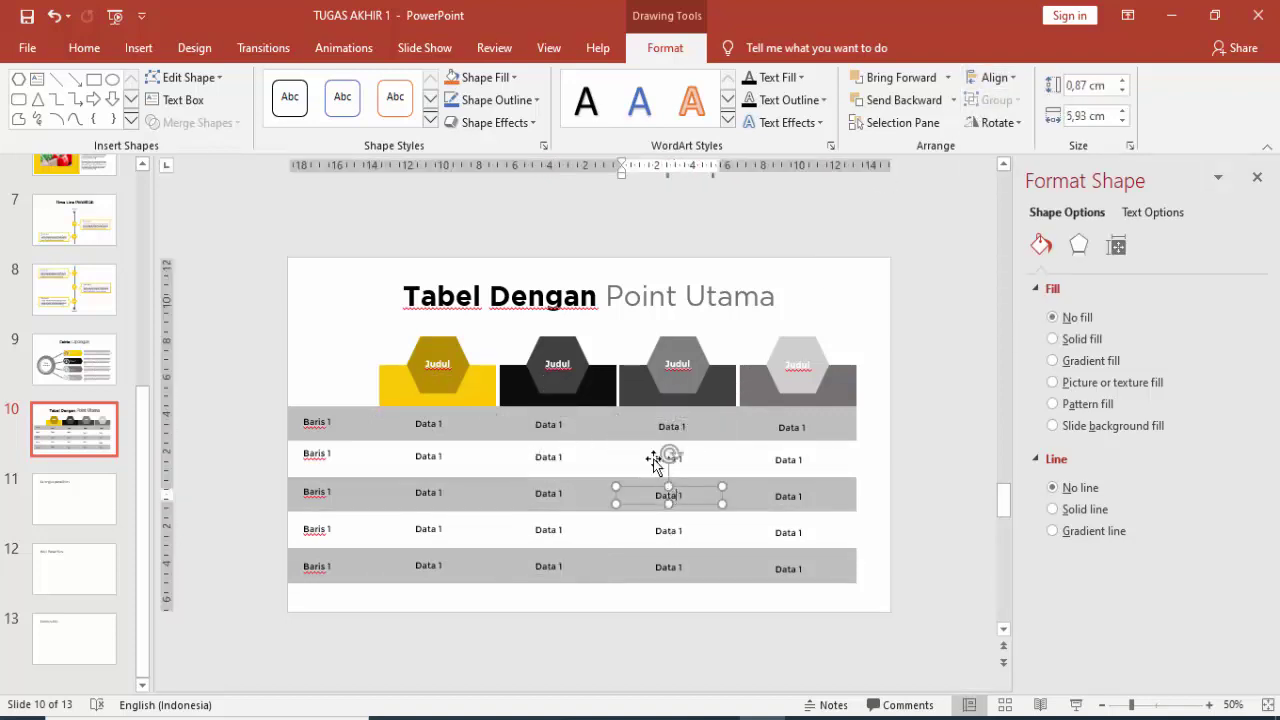
{"action": "left_click", "coordinate": [655, 460], "text": "shift"}
{"action": "left_click", "coordinate": [661, 428], "text": "shift"}
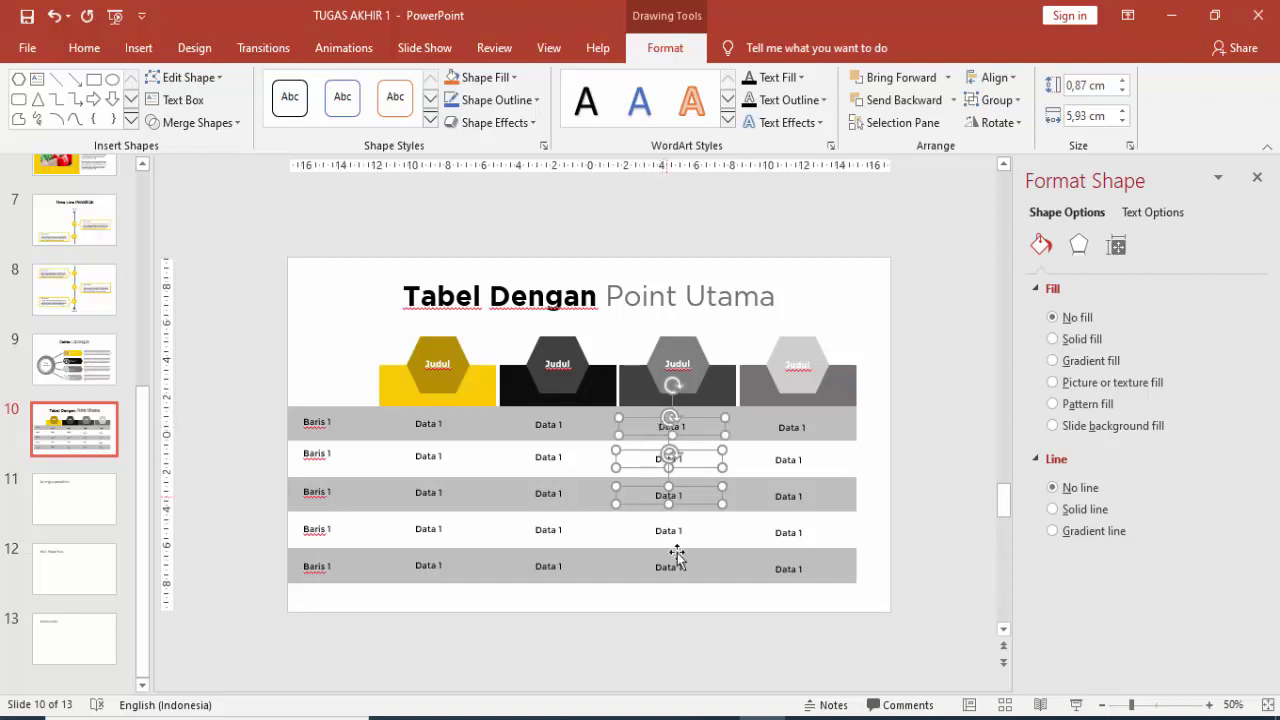
{"action": "left_click", "coordinate": [669, 531], "text": "shift"}
{"action": "left_click", "coordinate": [669, 567], "text": "shift"}
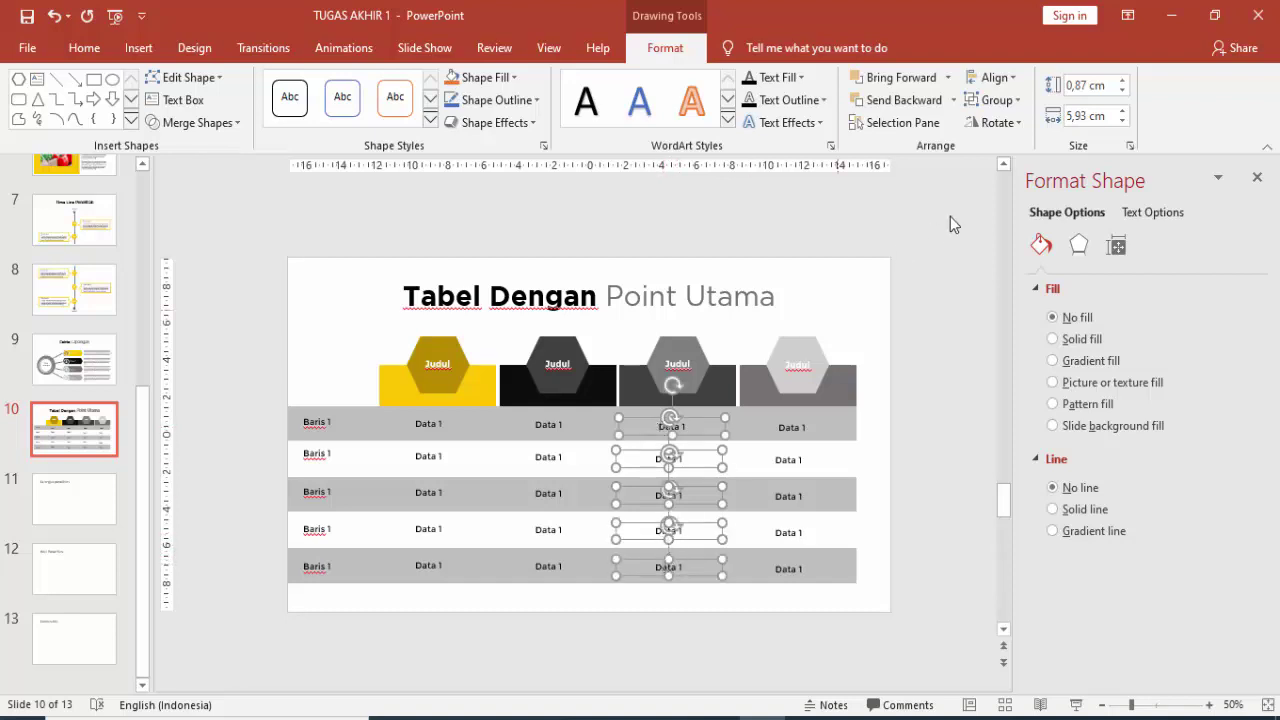
{"action": "left_click", "coordinate": [993, 77]}
{"action": "left_click", "coordinate": [1015, 102]}
- Left-align the five Data 1 boxes in column 4
{"action": "left_click", "coordinate": [788, 426]}
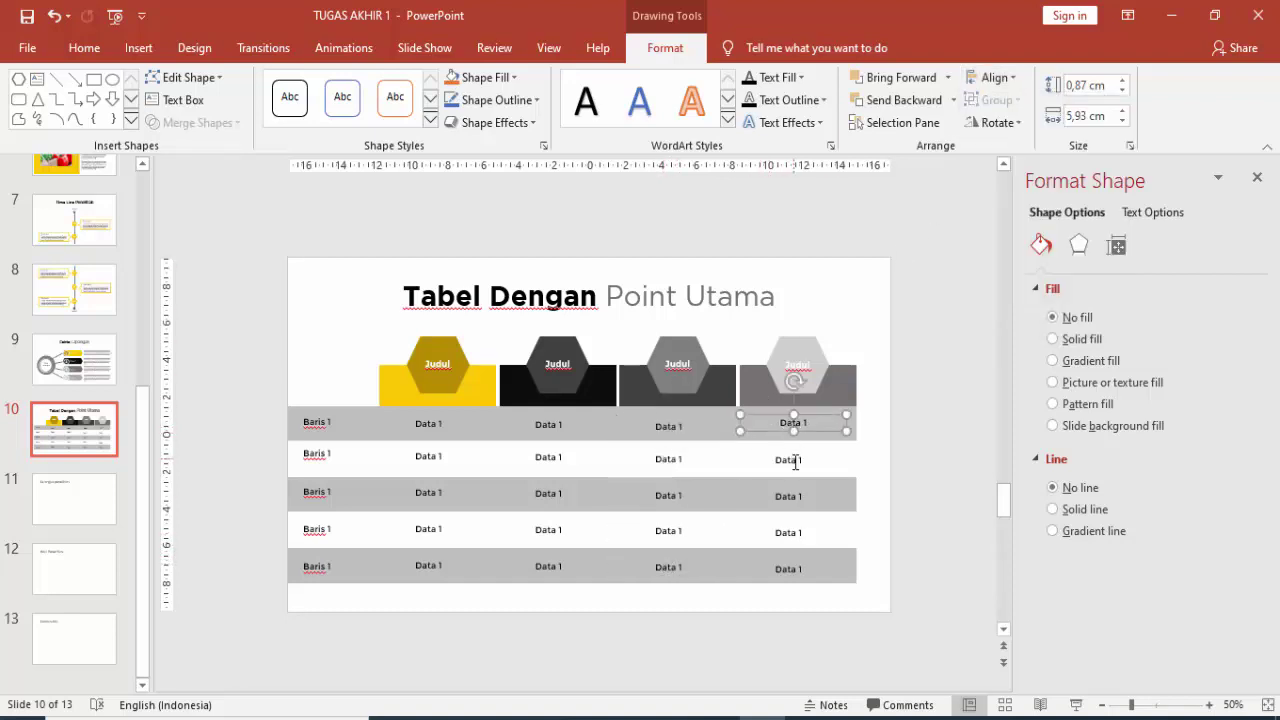
{"action": "left_click", "coordinate": [792, 460], "text": "shift"}
{"action": "left_click", "coordinate": [788, 496], "text": "shift"}
{"action": "left_click", "coordinate": [789, 532], "text": "shift"}
{"action": "left_click", "coordinate": [789, 568], "text": "shift"}
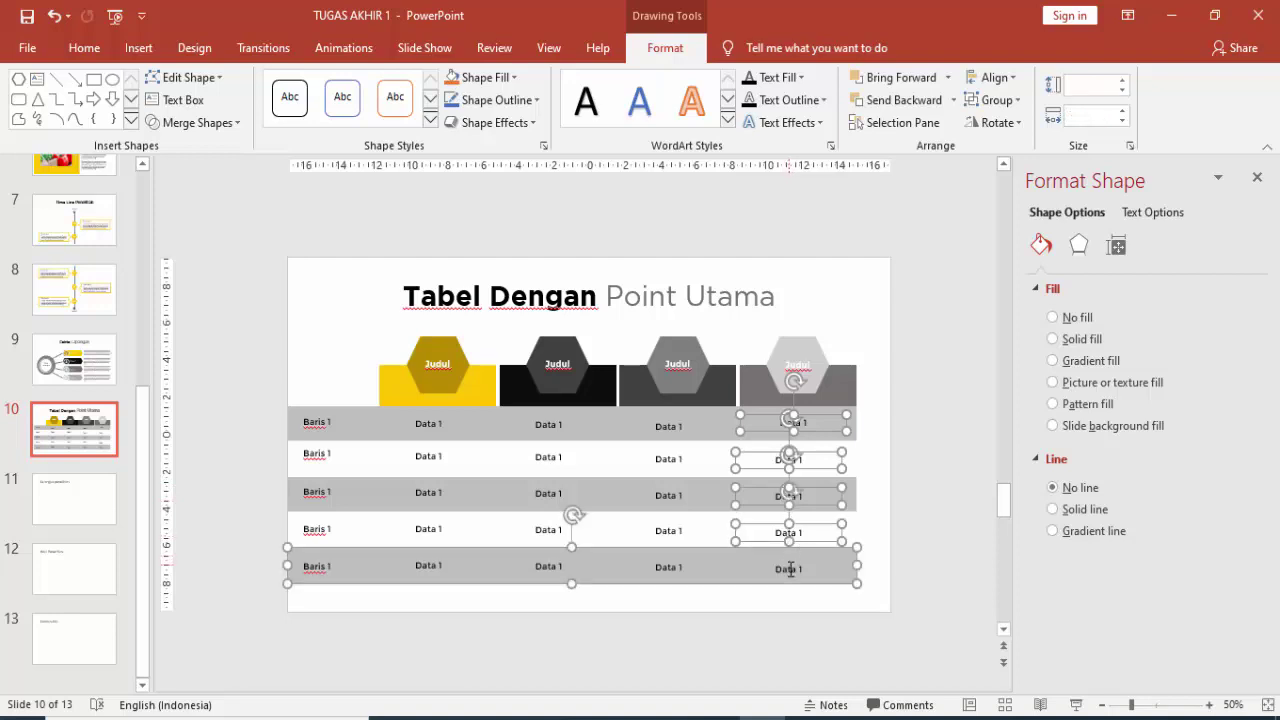
{"action": "left_click", "coordinate": [737, 562], "text": "shift"}
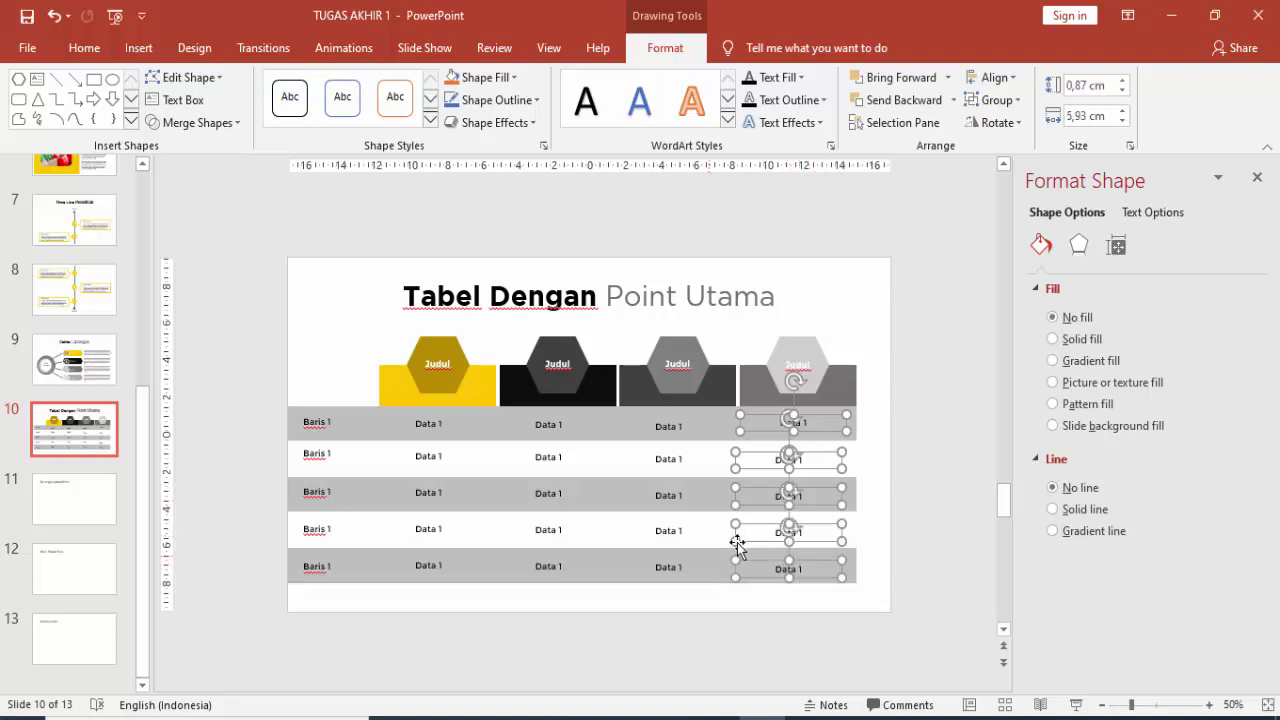
{"action": "left_click", "coordinate": [994, 77]}
{"action": "left_click", "coordinate": [1015, 102]}
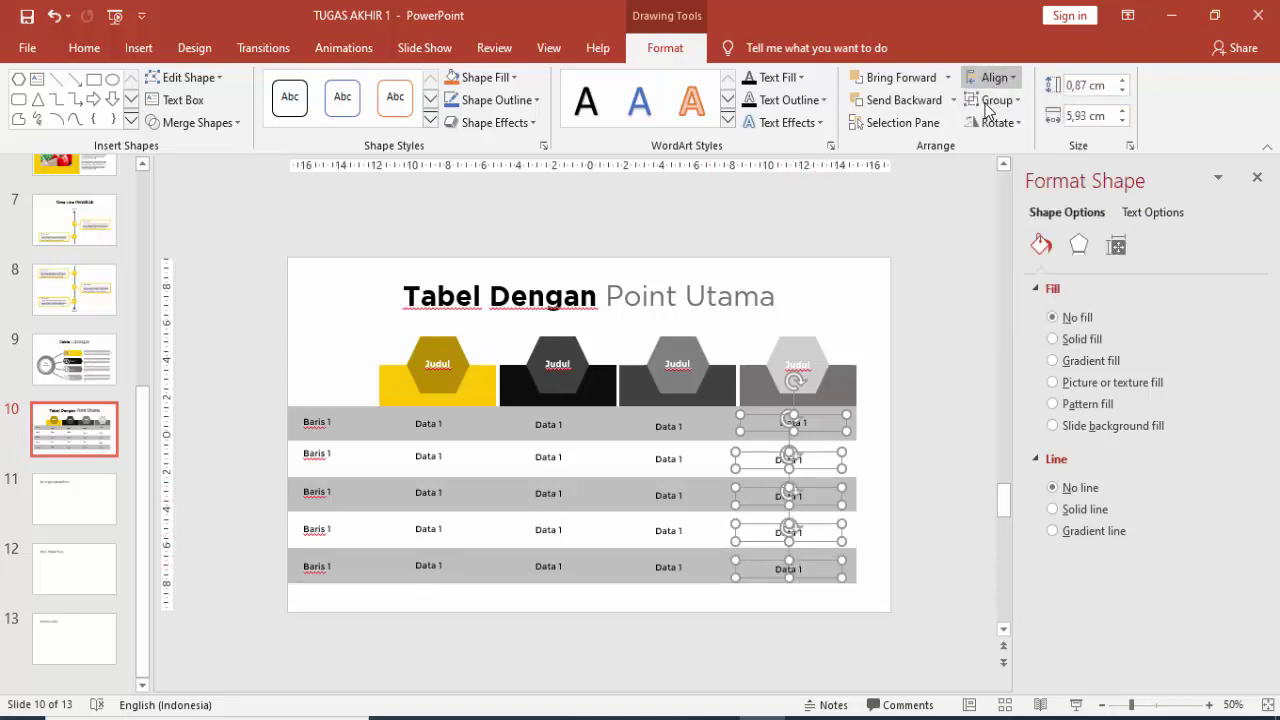
- Go to slide 11
{"action": "left_click", "coordinate": [916, 375]}
{"action": "scroll", "coordinate": [707, 465], "scroll_direction": "up", "scroll_amount": 2, "text": "ctrl"}
{"action": "scroll", "coordinate": [701, 454], "scroll_direction": "up", "scroll_amount": 1, "text": "ctrl"}
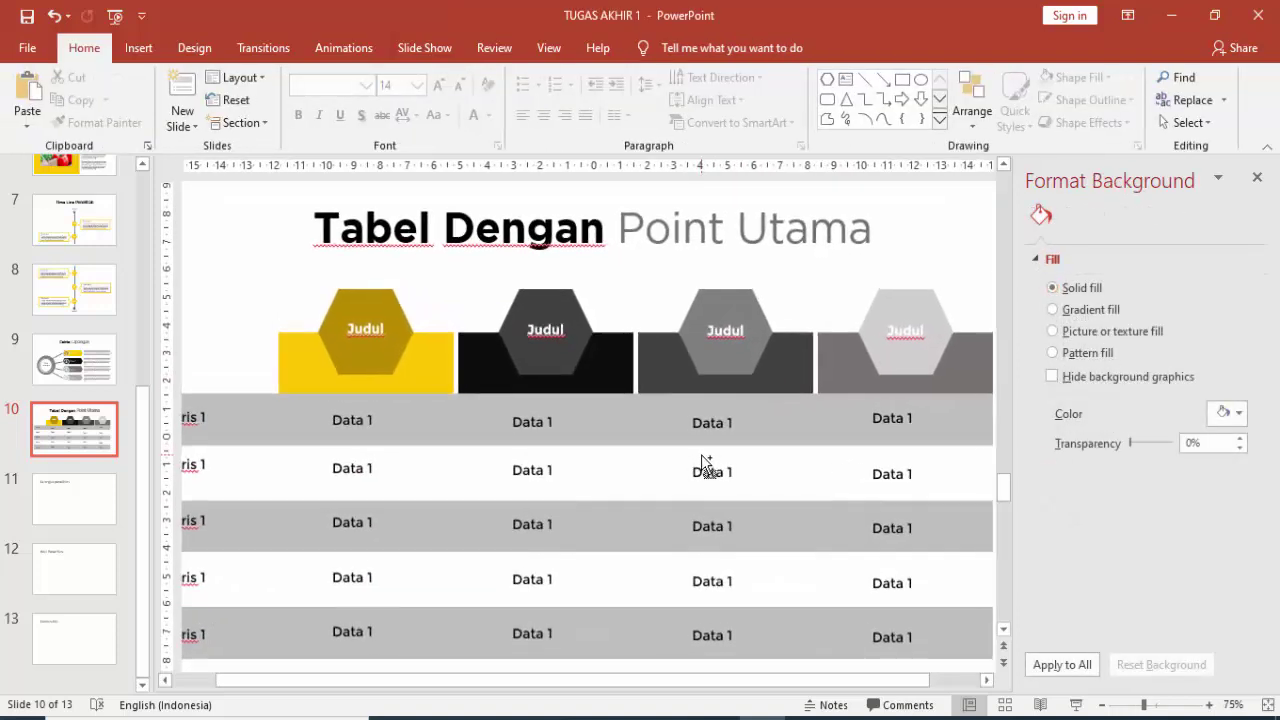
{"action": "scroll", "coordinate": [707, 567], "scroll_direction": "down", "scroll_amount": 1, "text": "ctrl"}
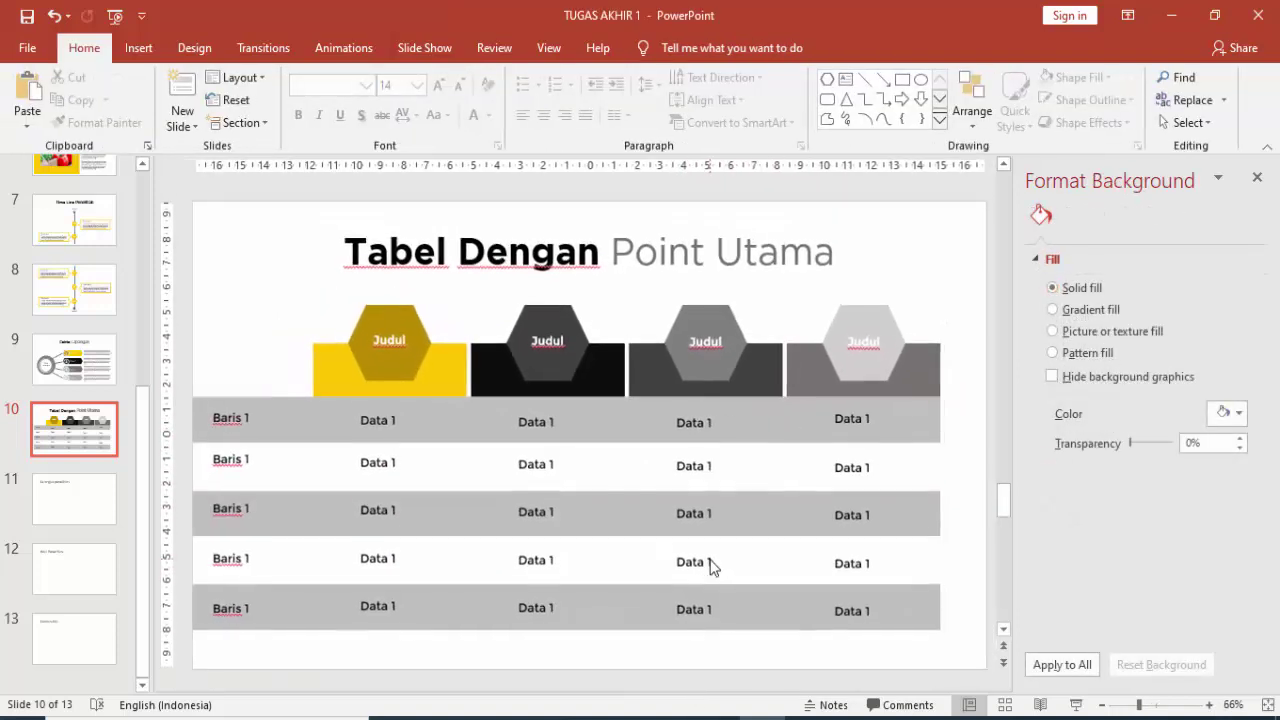
{"action": "scroll", "coordinate": [700, 560], "scroll_direction": "down", "scroll_amount": 1, "text": "ctrl"}
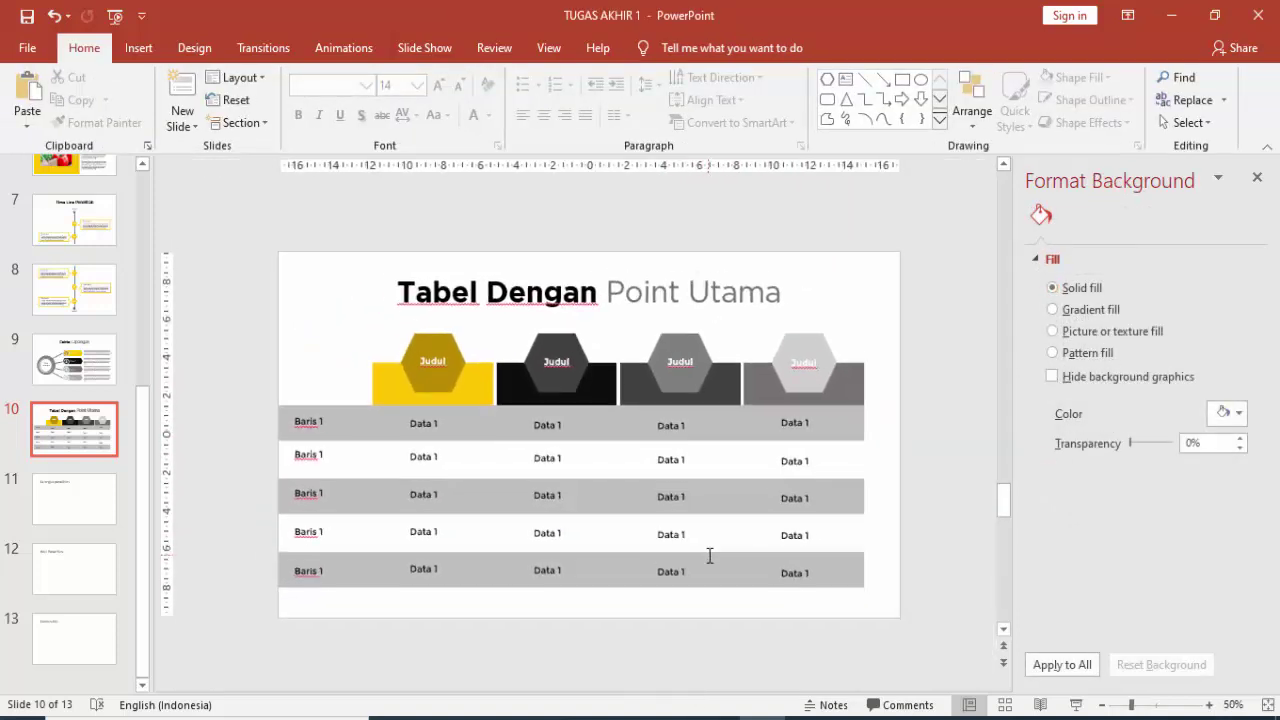
{"action": "left_click", "coordinate": [107, 487]}
- Capitalise the P so the slide 11 title reads 'Kerangka Penelitian'
{"action": "left_click", "coordinate": [485, 311]}
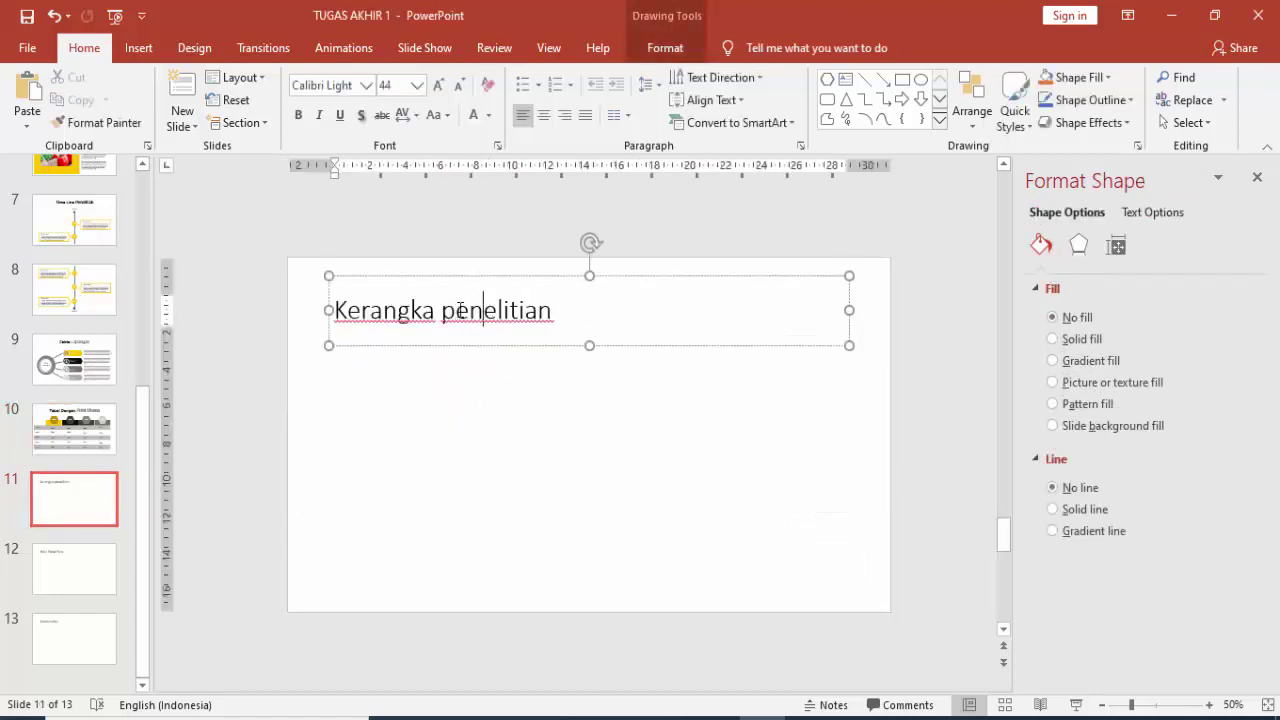
{"action": "key", "text": "BackSpace"}
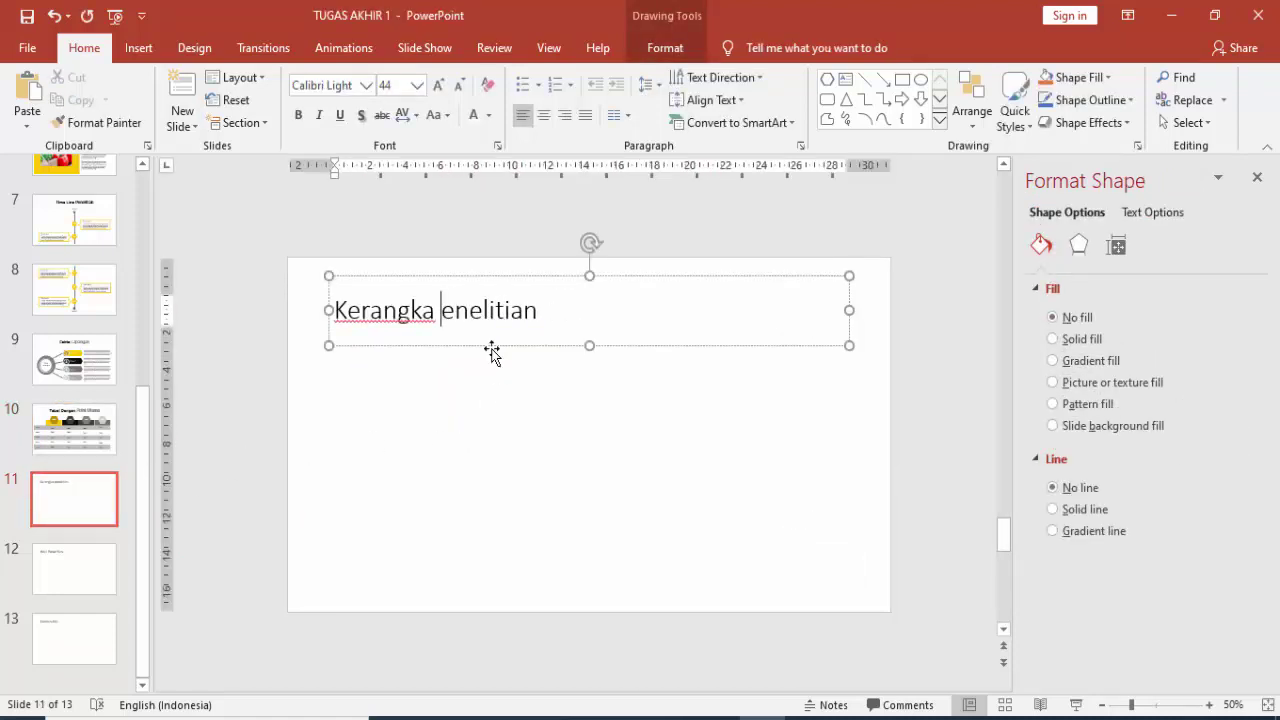
{"action": "type", "text": "P"}
- Set Kerangka in Gotham Bold and Penelitian in Gotham Book, and centre the title
{"action": "left_click_drag", "start_coordinate": [435, 309], "coordinate": [314, 306]}
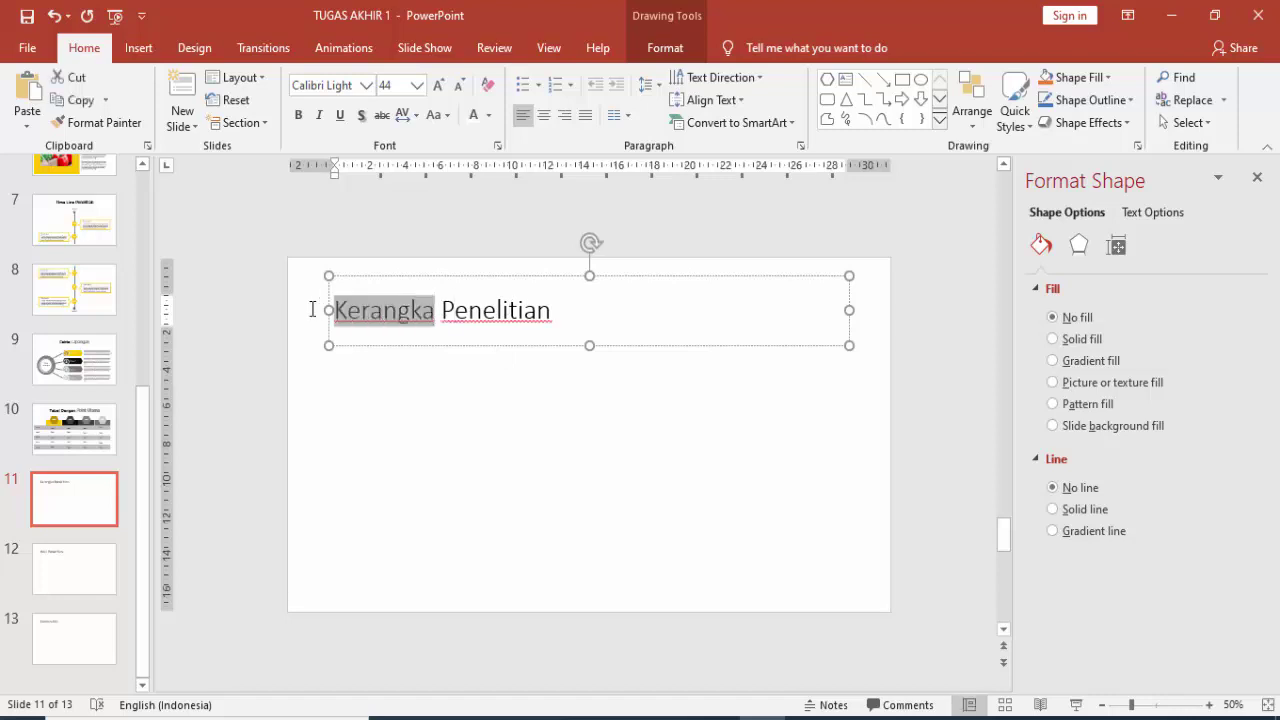
{"action": "left_click", "coordinate": [366, 85]}
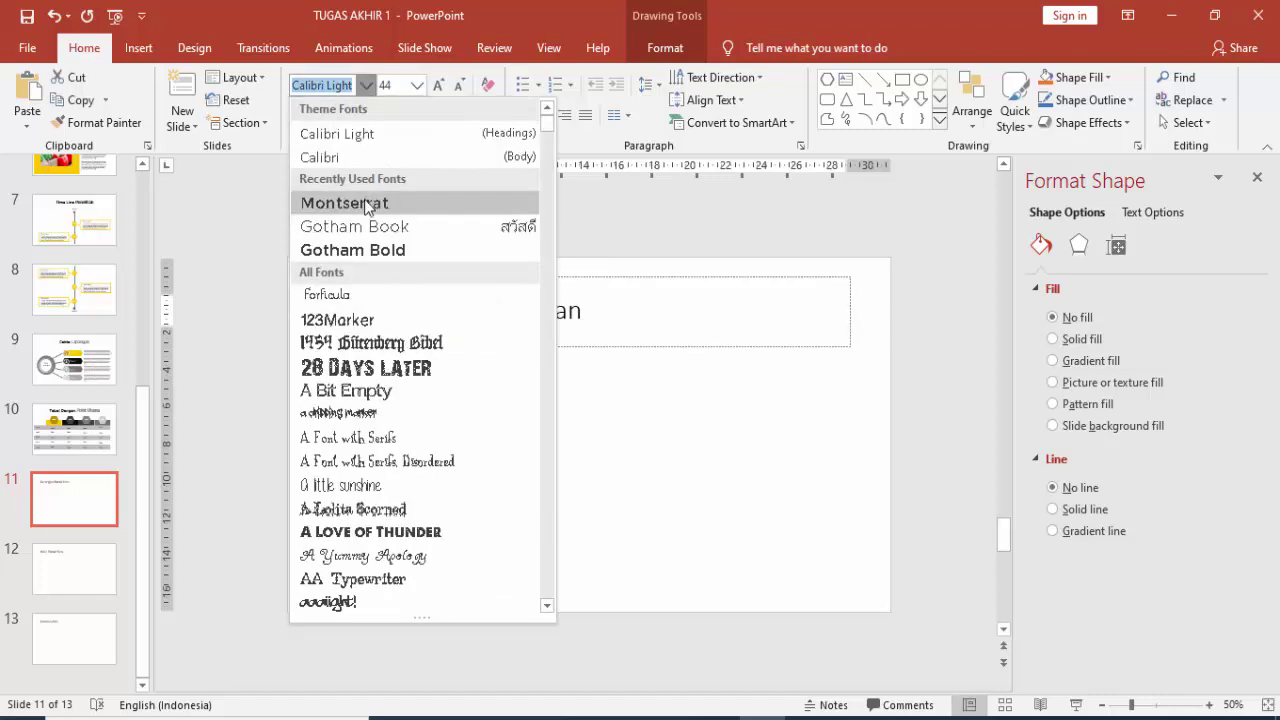
{"action": "left_click", "coordinate": [365, 247]}
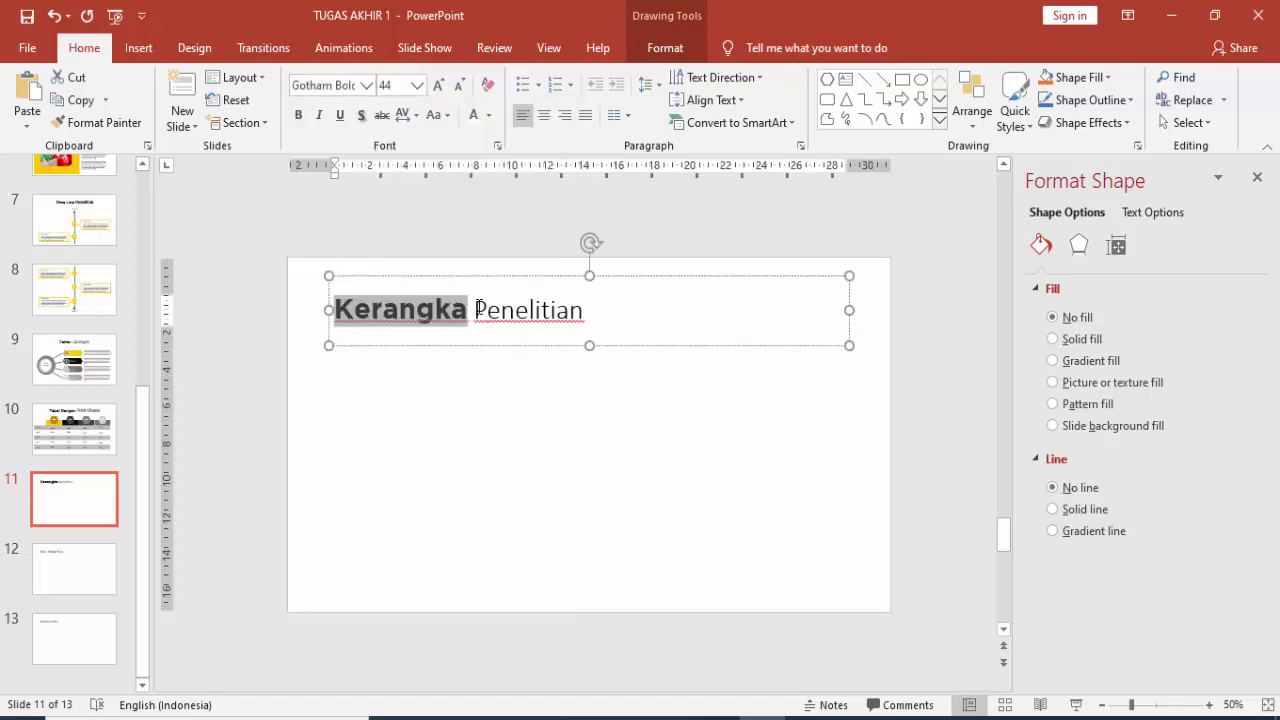
{"action": "left_click_drag", "start_coordinate": [478, 309], "coordinate": [584, 309]}
{"action": "left_click", "coordinate": [366, 85]}
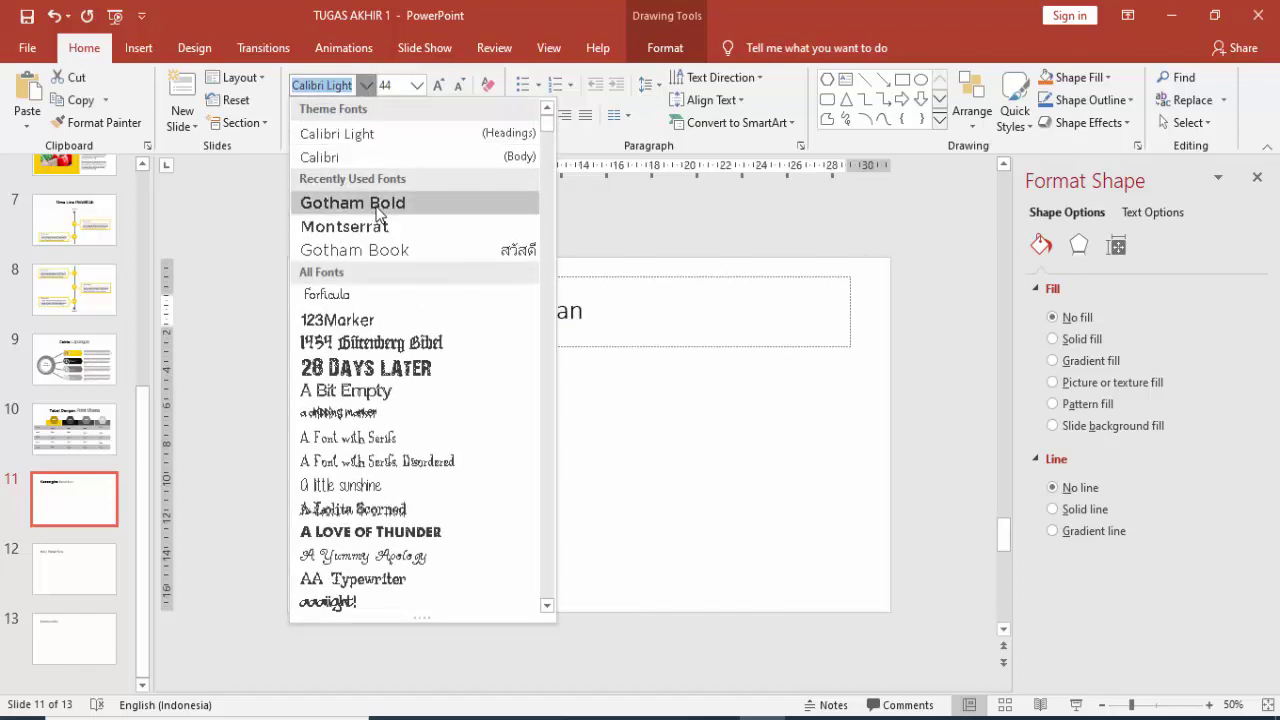
{"action": "left_click", "coordinate": [366, 250]}
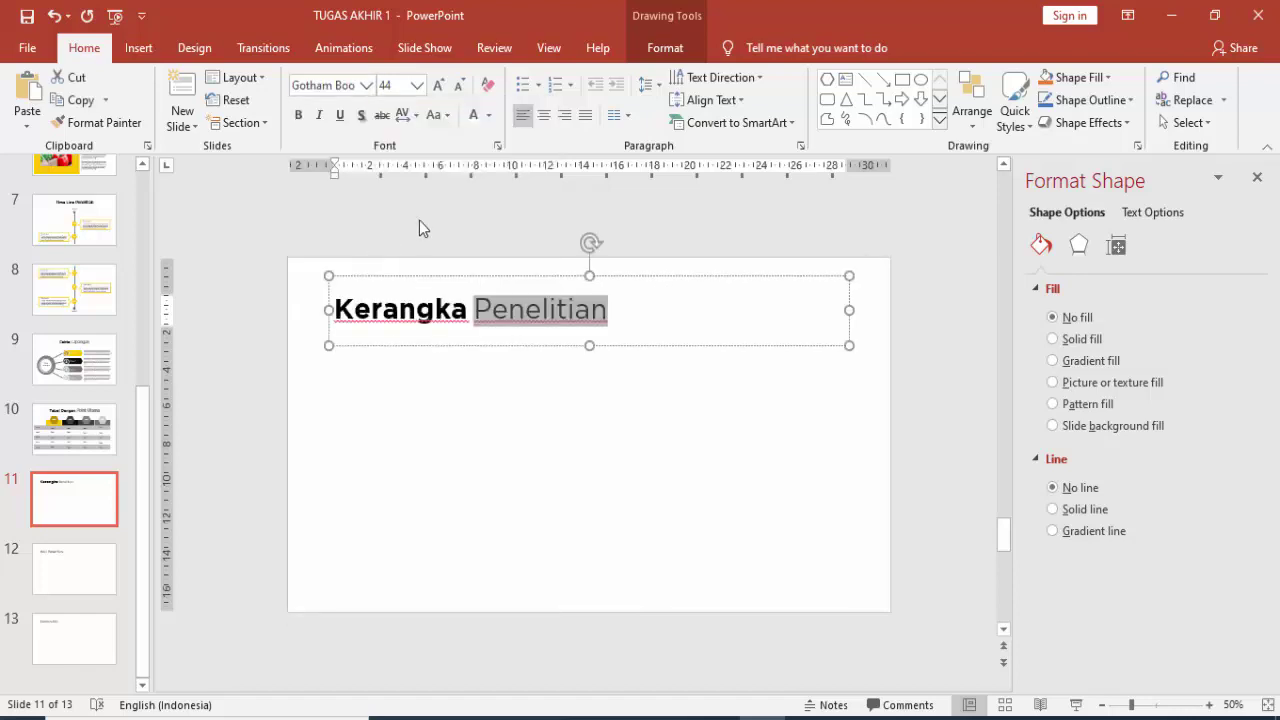
{"action": "left_click", "coordinate": [543, 115]}
{"action": "left_click", "coordinate": [488, 115]}
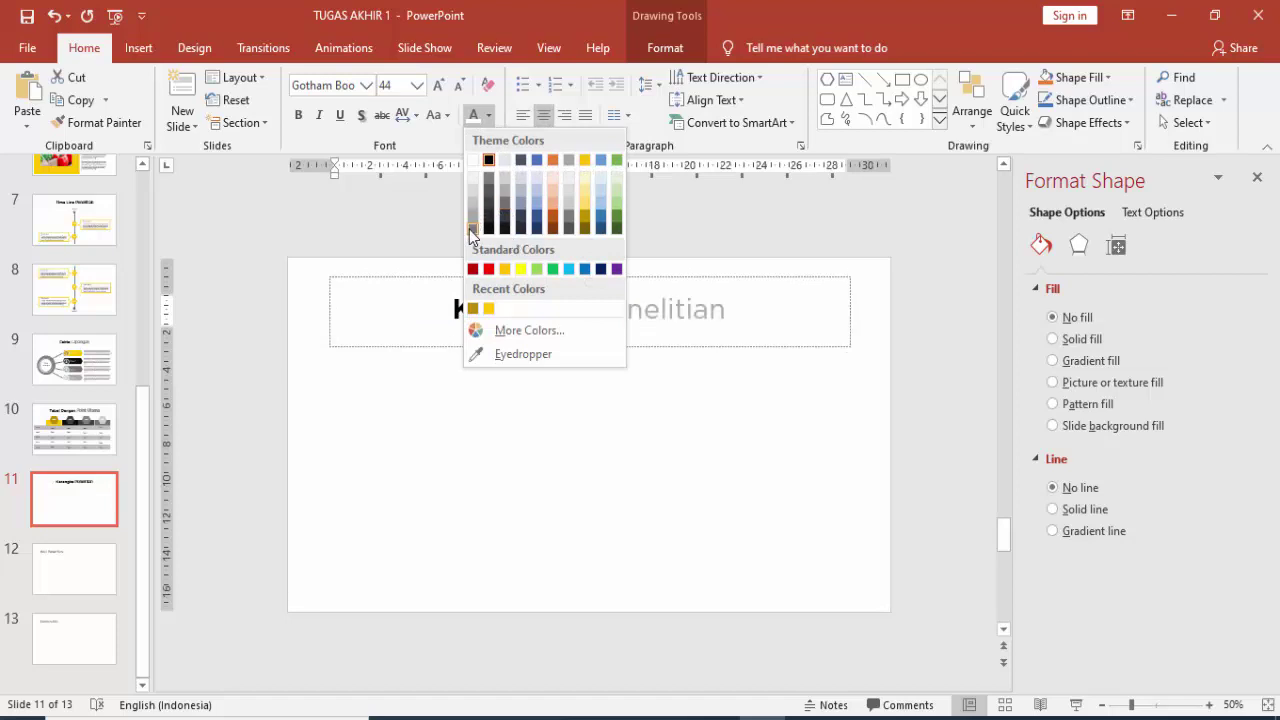
- Colour the word 'Penelitian' grey and nudge the slide 11 title box slightly upward
{"action": "left_click", "coordinate": [489, 192]}
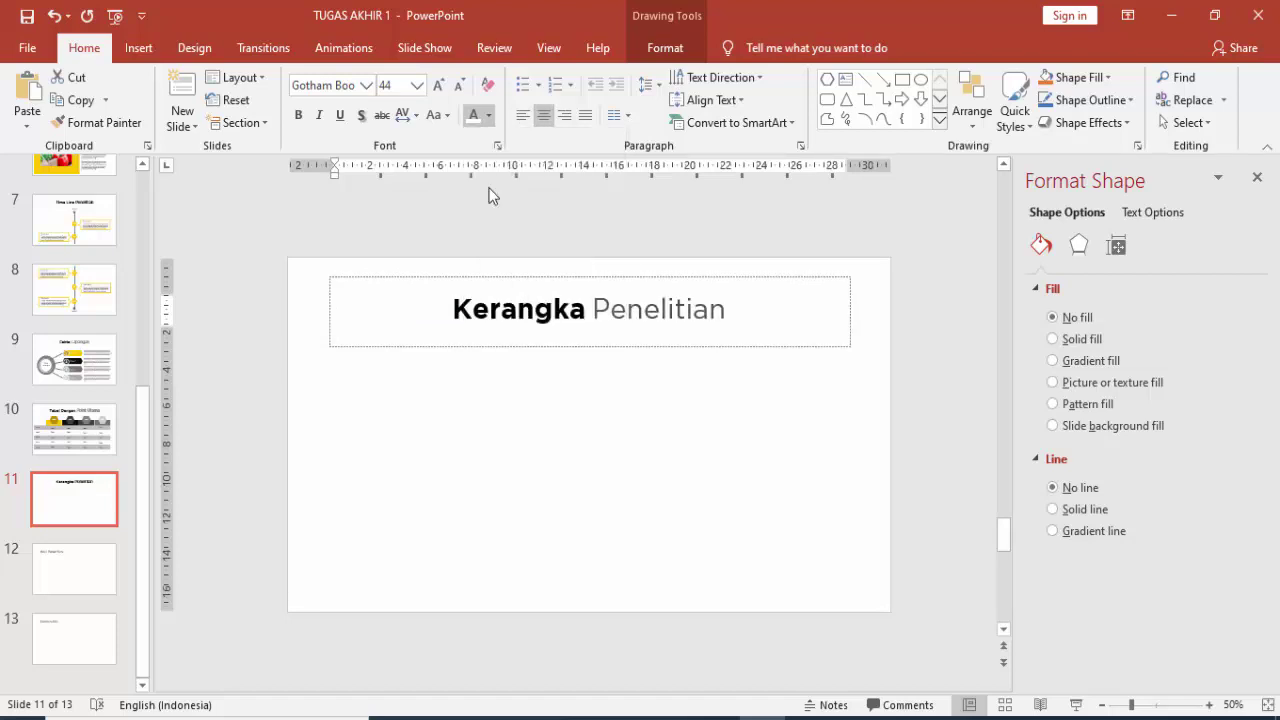
{"action": "left_click", "coordinate": [726, 336]}
{"action": "left_click", "coordinate": [710, 378]}
{"action": "left_click", "coordinate": [659, 345]}
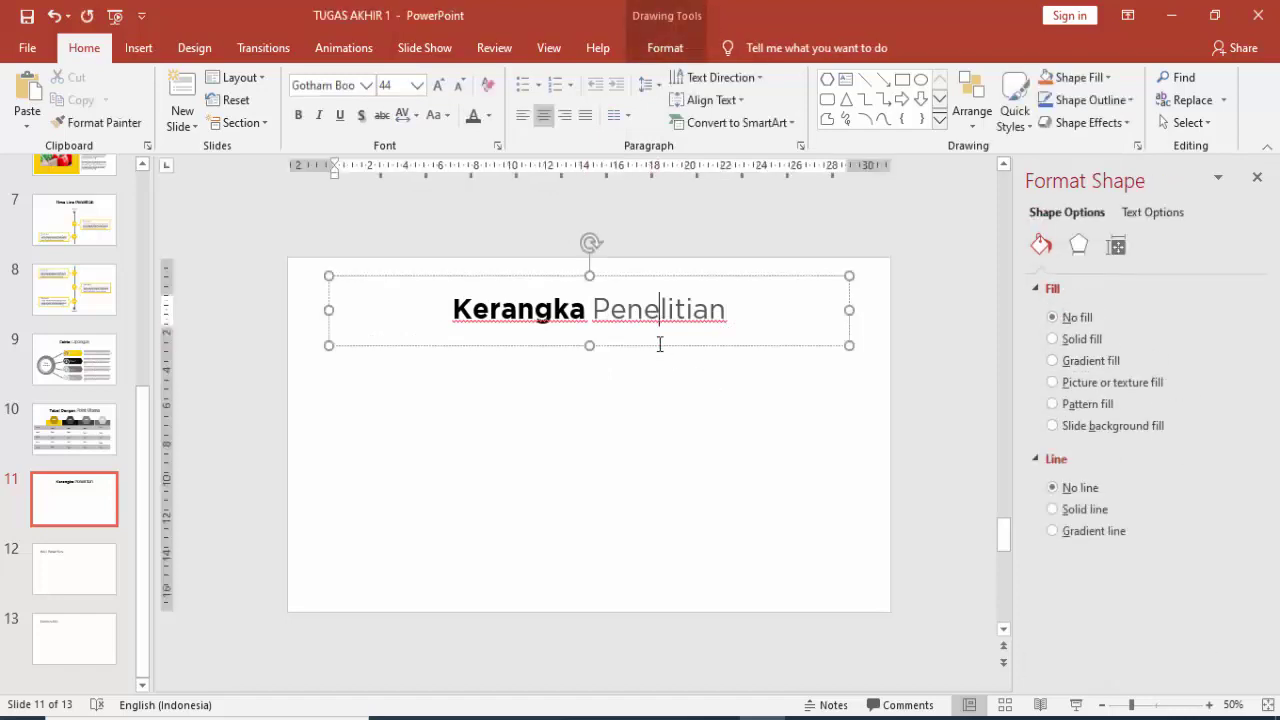
{"action": "left_click_drag", "start_coordinate": [590, 345], "coordinate": [590, 334]}
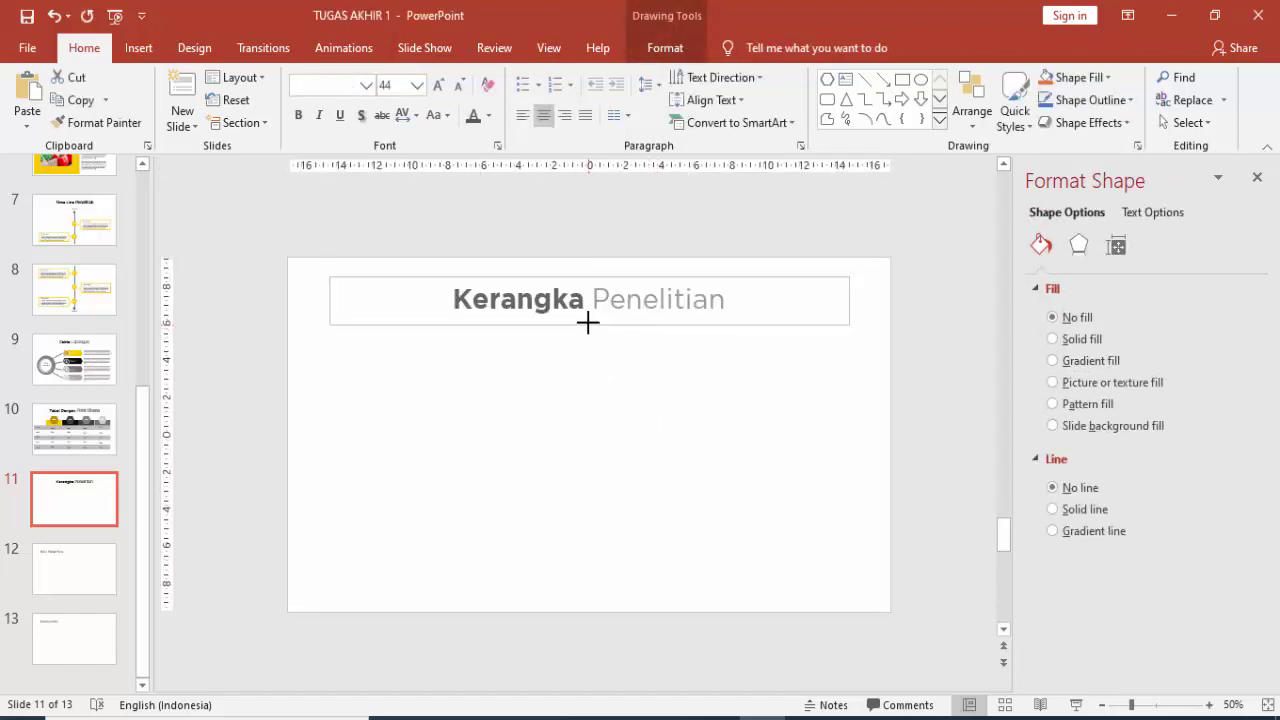
{"action": "left_click", "coordinate": [736, 368]}
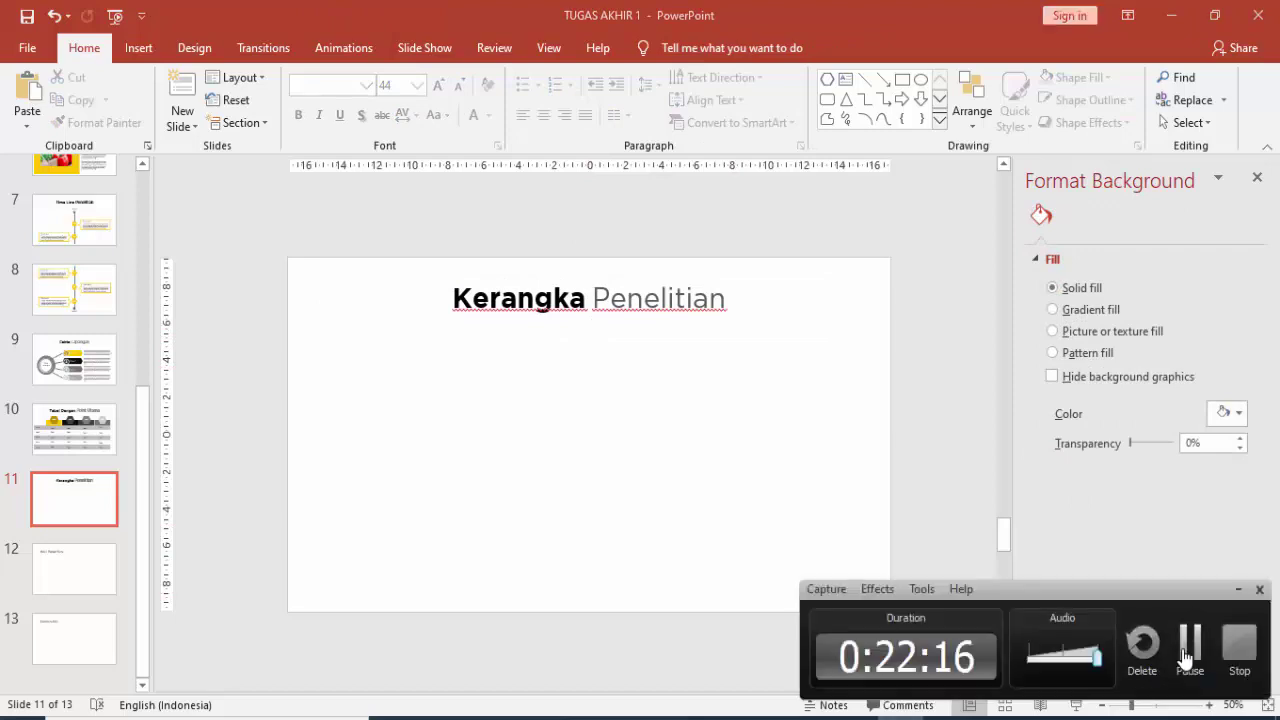
- Break the title before 'Penelitian', then narrow the box, left-align it and move it left
{"action": "left_click", "coordinate": [598, 297]}
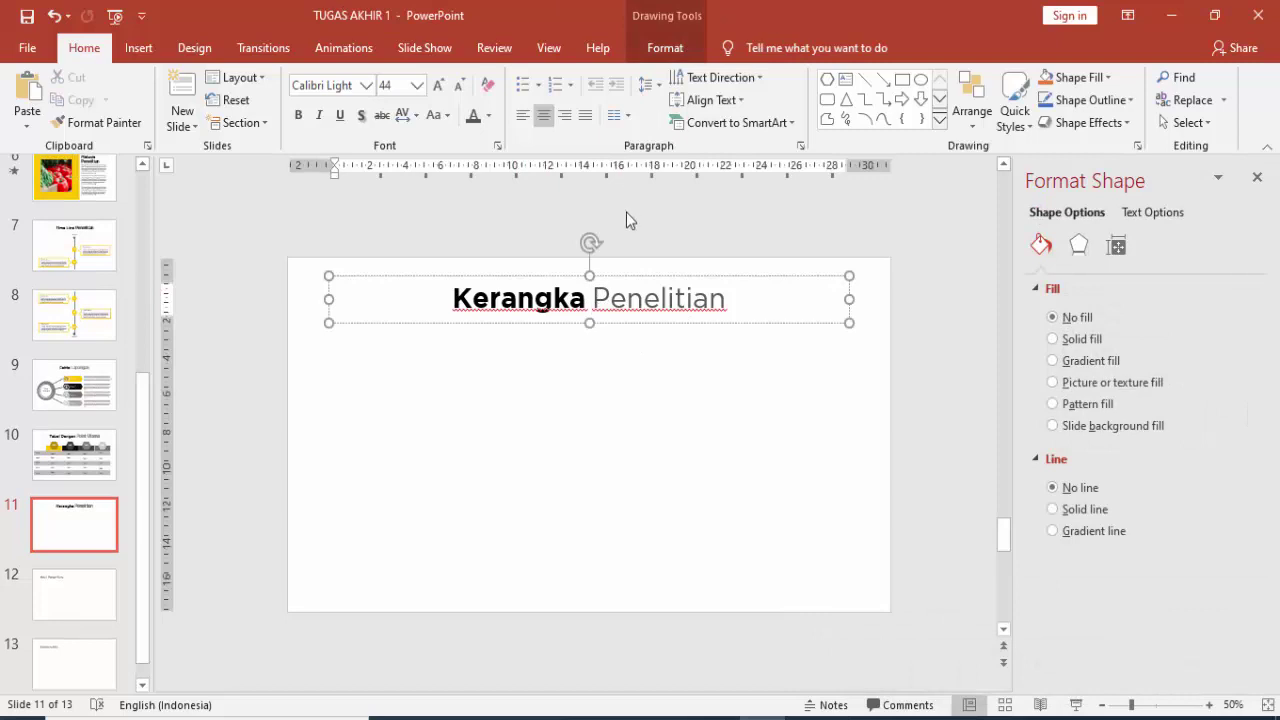
{"action": "key", "text": "Right"}
{"action": "key", "text": "Return"}
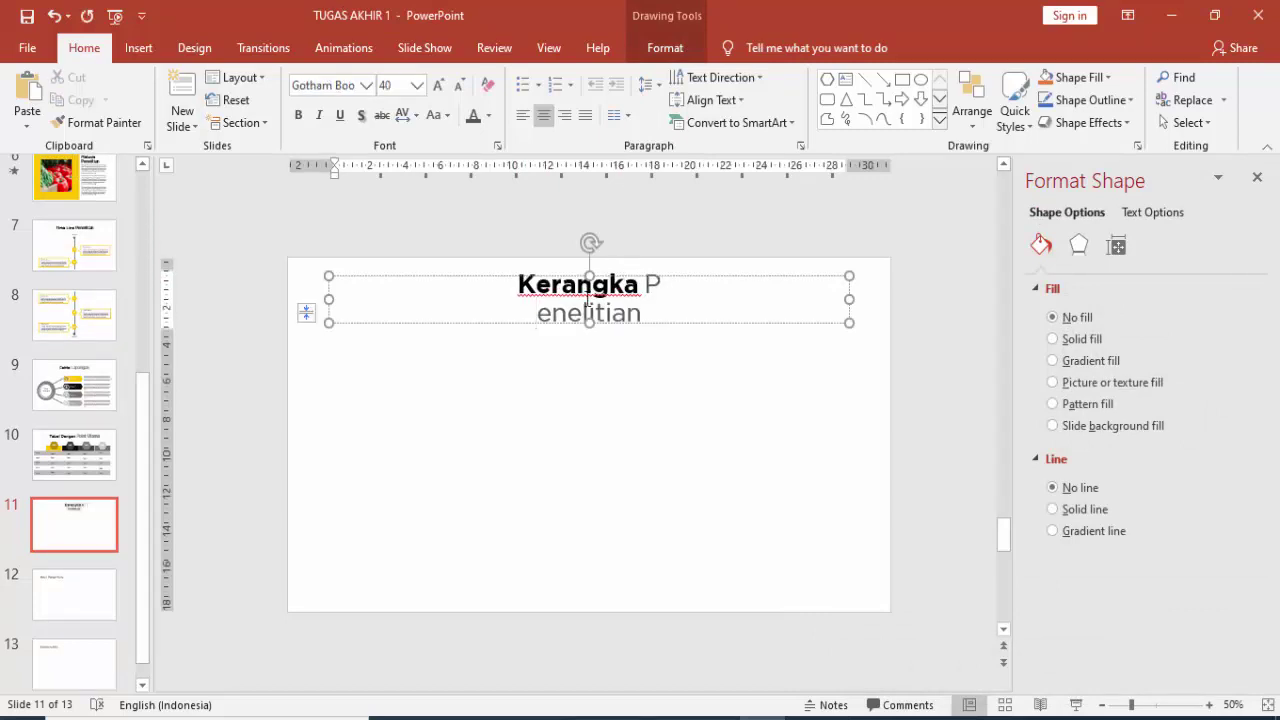
{"action": "key", "text": "BackSpace"}
{"action": "left_click", "coordinate": [594, 300]}
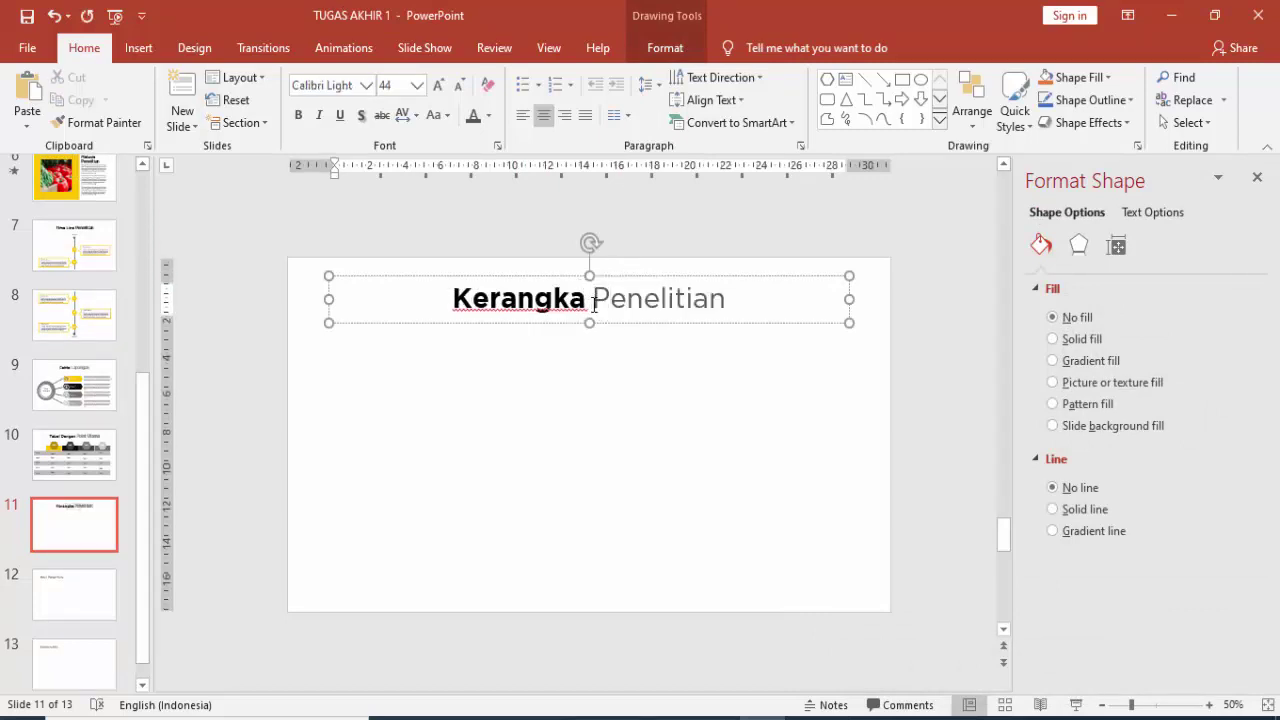
{"action": "key", "text": "Return"}
{"action": "mouse_move", "coordinate": [845, 299]}
{"action": "left_mouse_down"}
{"action": "mouse_move", "coordinate": [500, 300]}
{"action": "mouse_move", "coordinate": [453, 403]}
{"action": "left_mouse_up"}
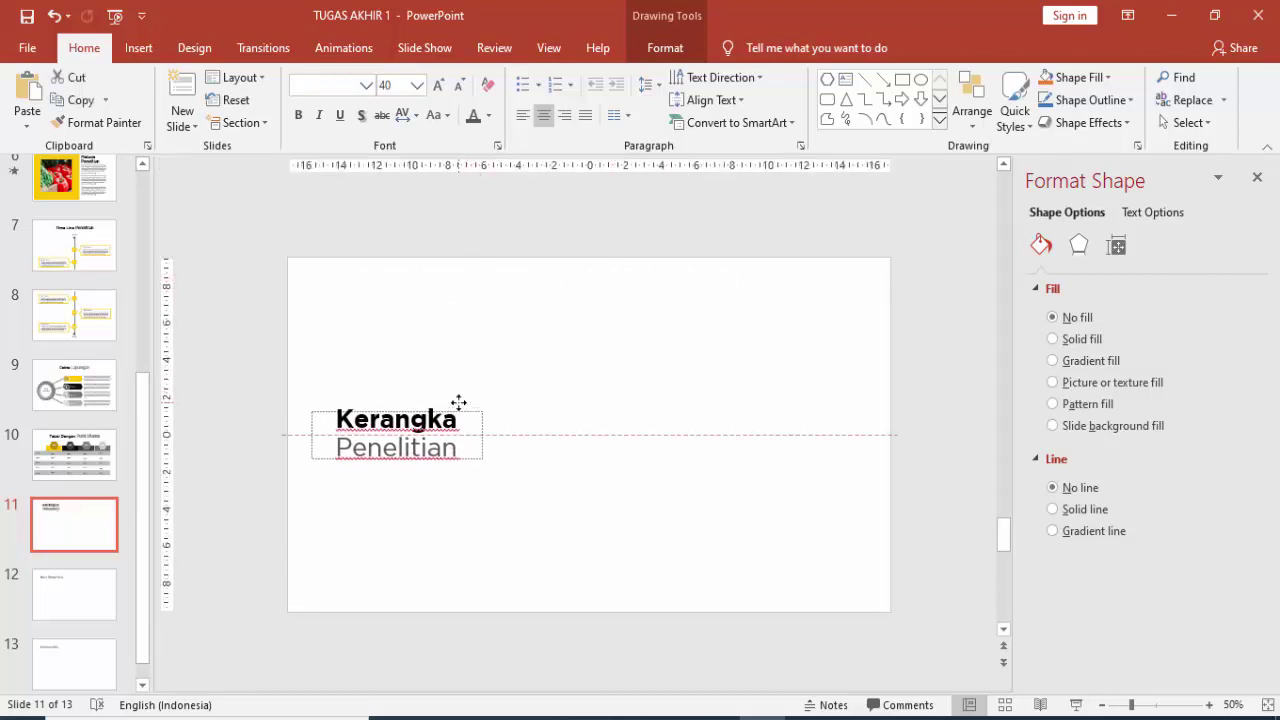
{"action": "left_click", "coordinate": [524, 114]}
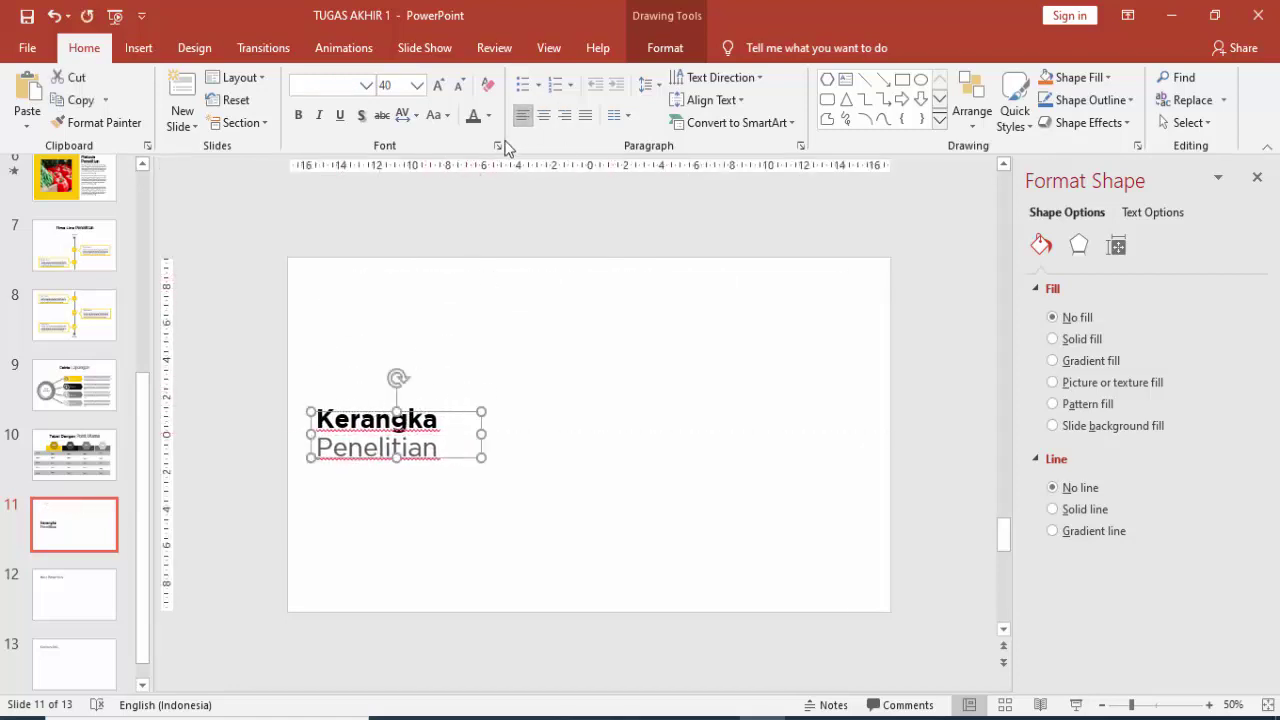
{"action": "left_click", "coordinate": [523, 429]}
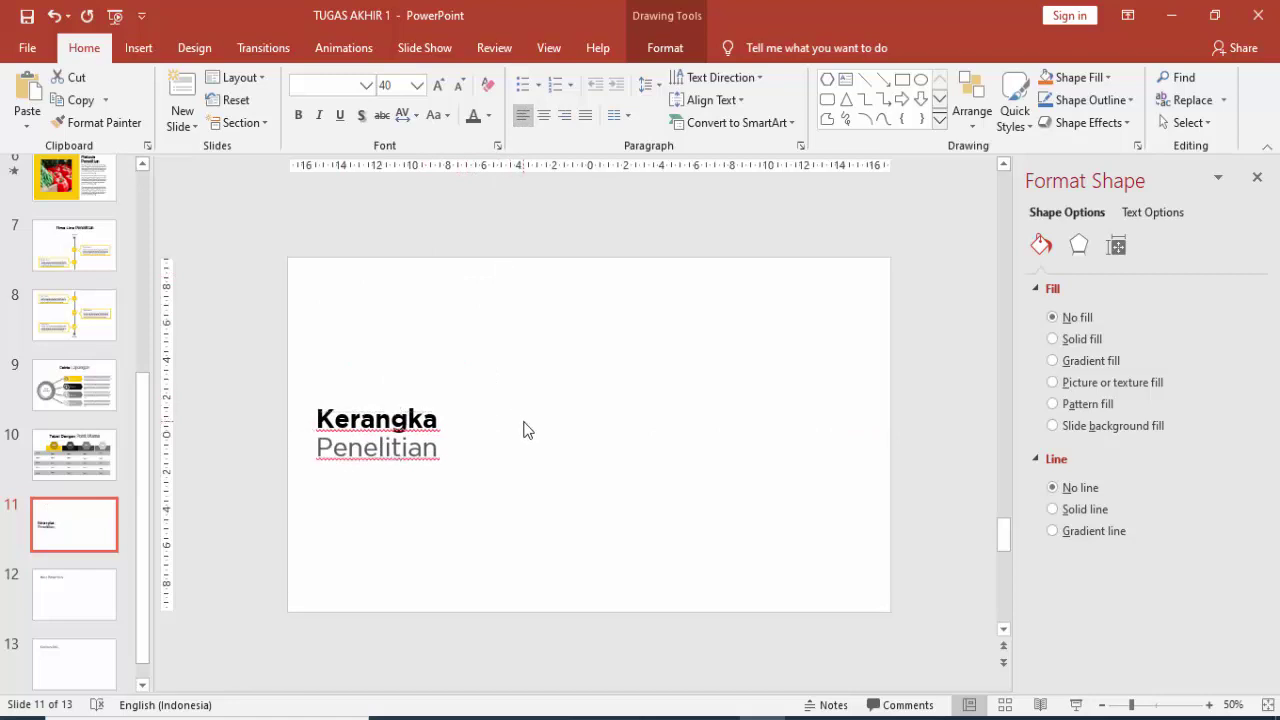
- Draw a text box below the title and fill it with =rand() placeholder text
{"action": "left_click", "coordinate": [138, 47]}
{"action": "left_click", "coordinate": [716, 105]}
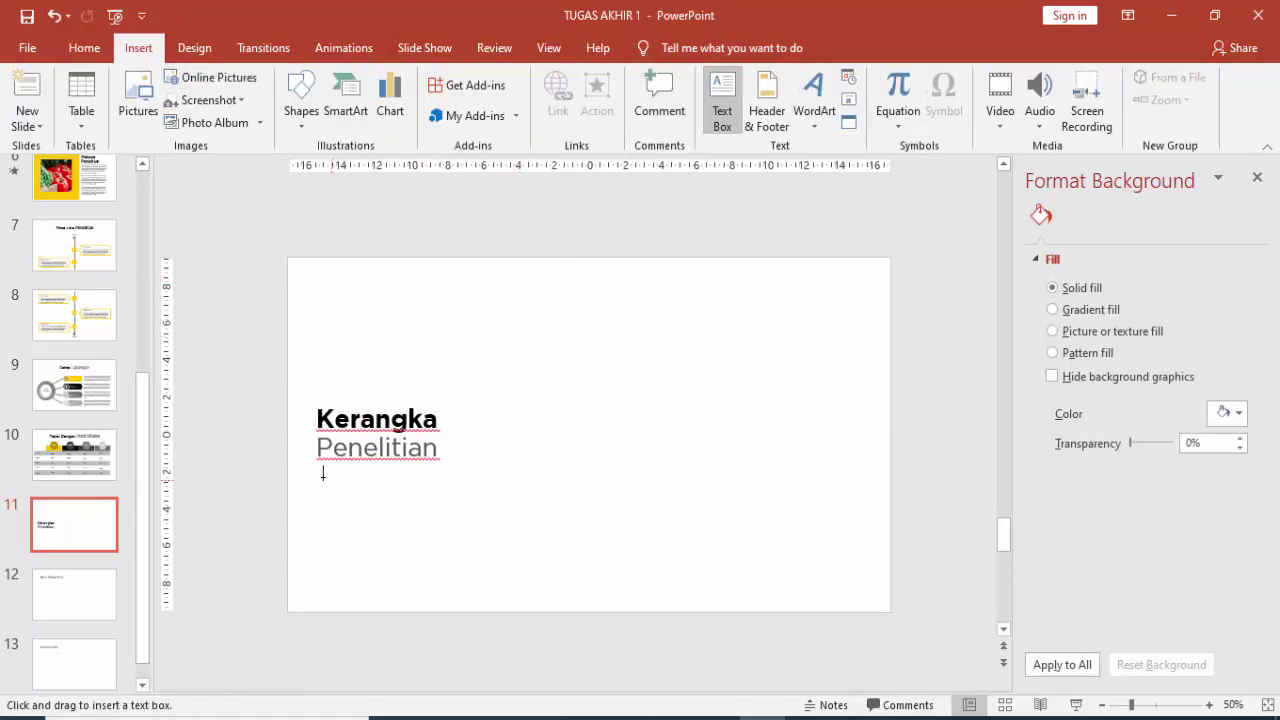
{"action": "left_click_drag", "start_coordinate": [312, 477], "coordinate": [507, 523]}
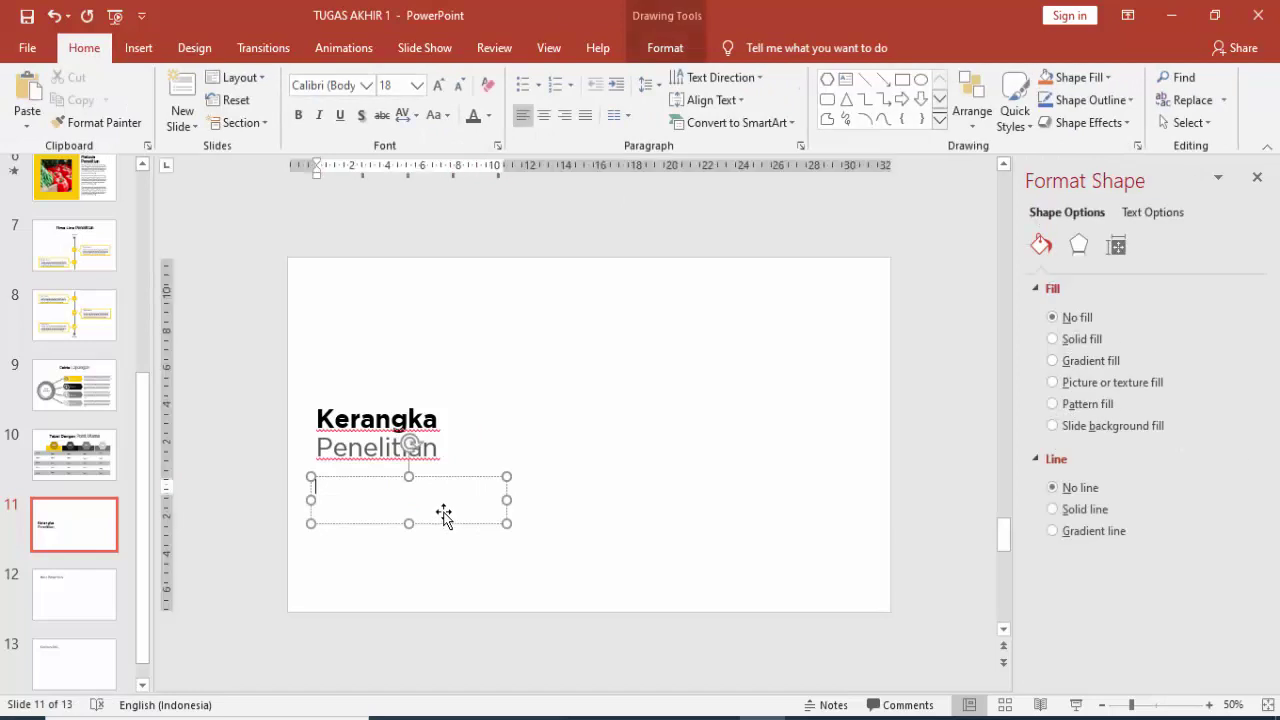
{"action": "type", "text": "=rand("}
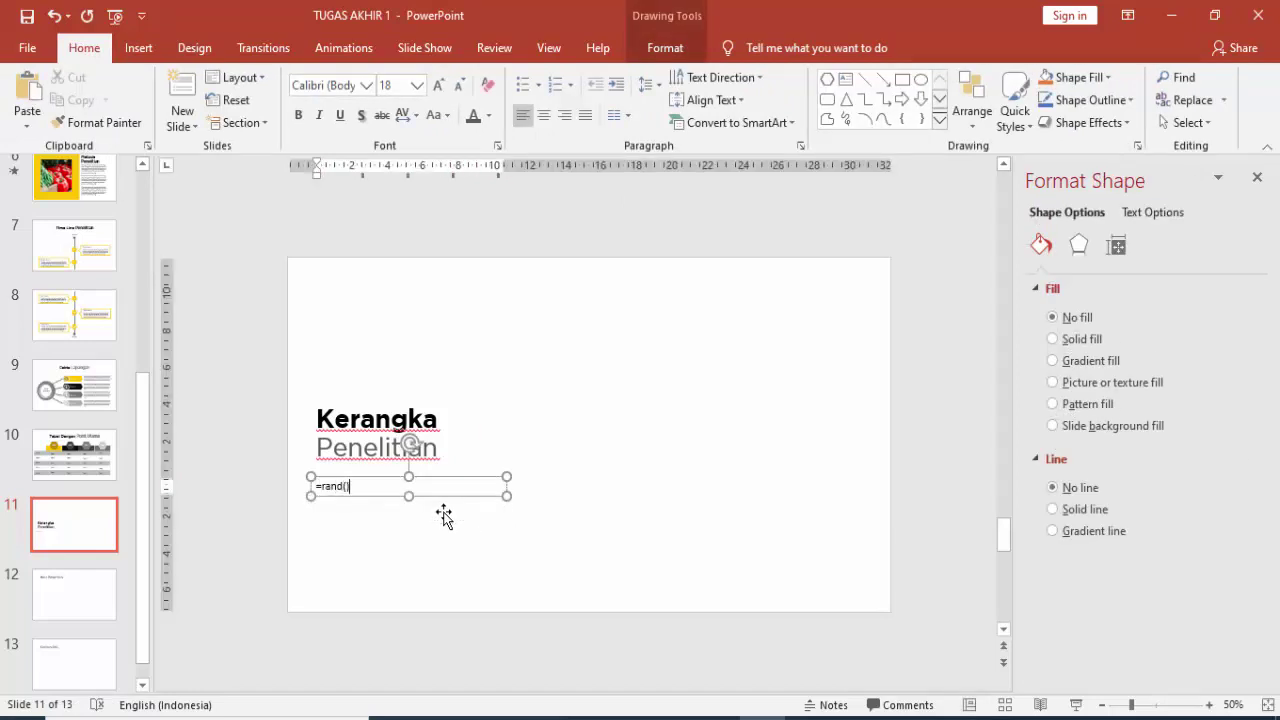
{"action": "key", "text": "Return"}
- Set the placeholder text to Montserrat 11 pt and delete its second and third paragraphs
{"action": "left_click", "coordinate": [507, 459]}
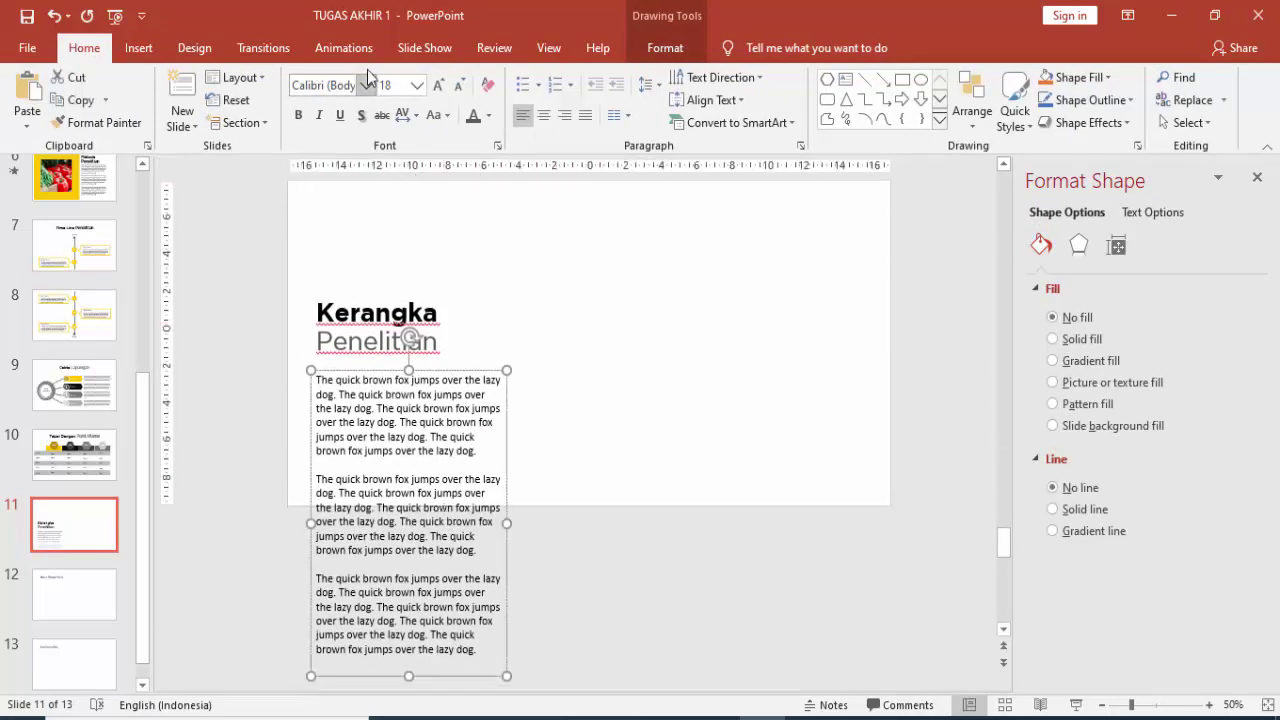
{"action": "left_click", "coordinate": [417, 85]}
{"action": "left_click", "coordinate": [393, 203]}
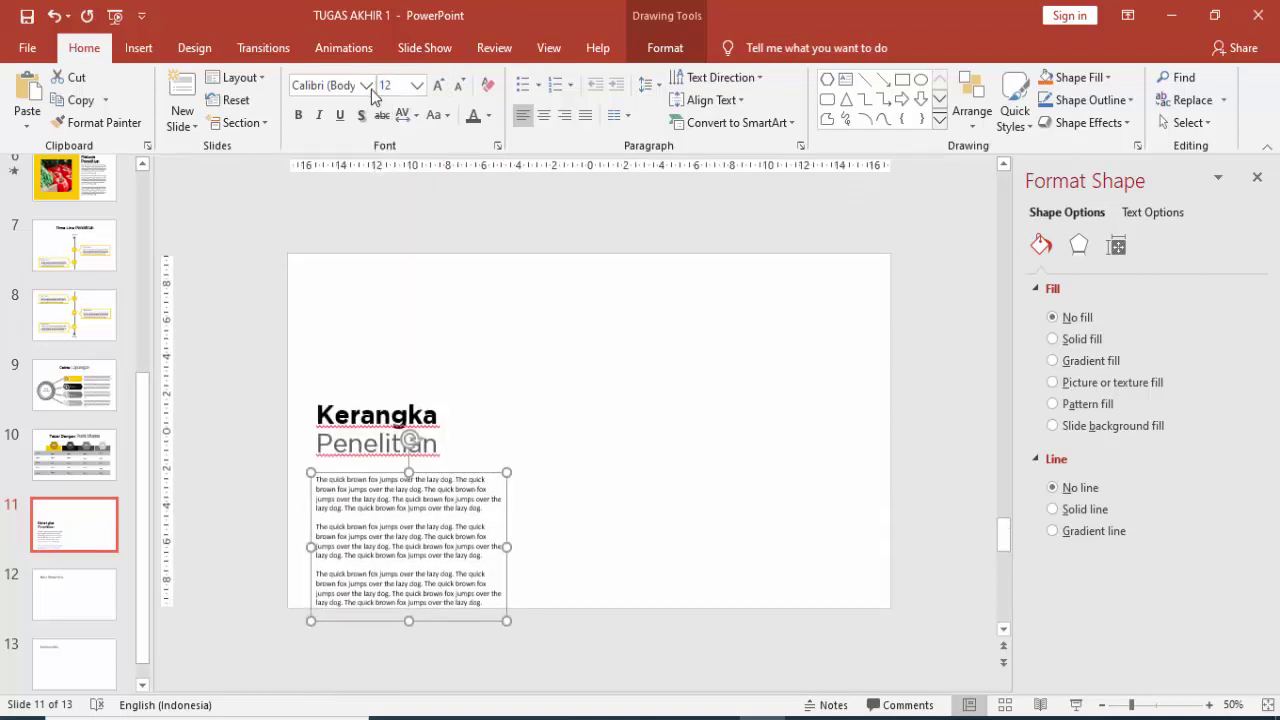
{"action": "left_click", "coordinate": [366, 85]}
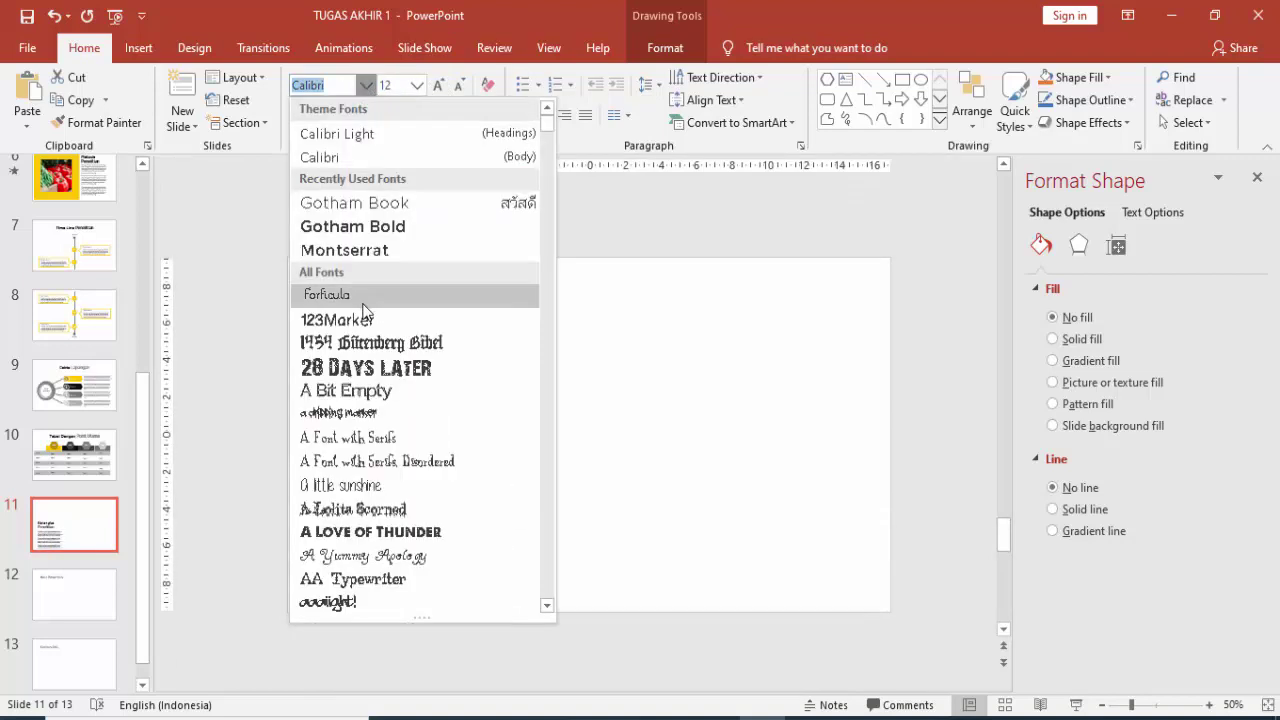
{"action": "left_click", "coordinate": [354, 253]}
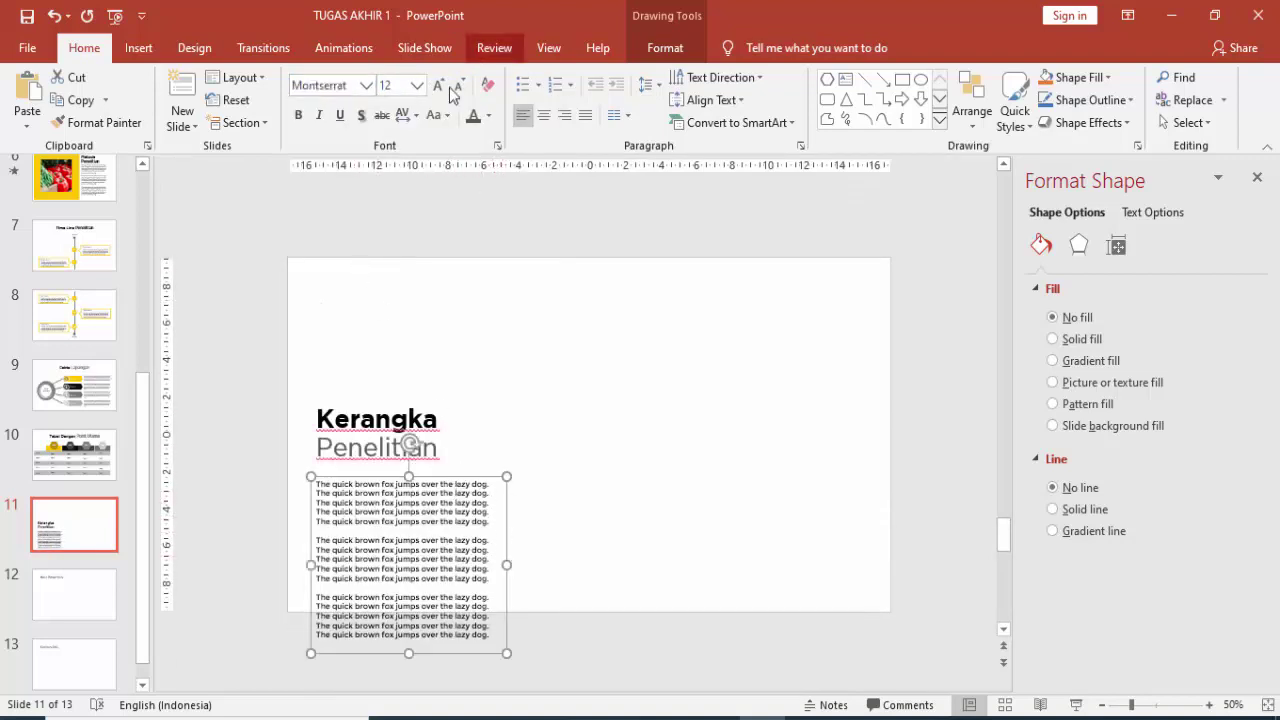
{"action": "left_click", "coordinate": [417, 85]}
{"action": "left_click", "coordinate": [390, 183]}
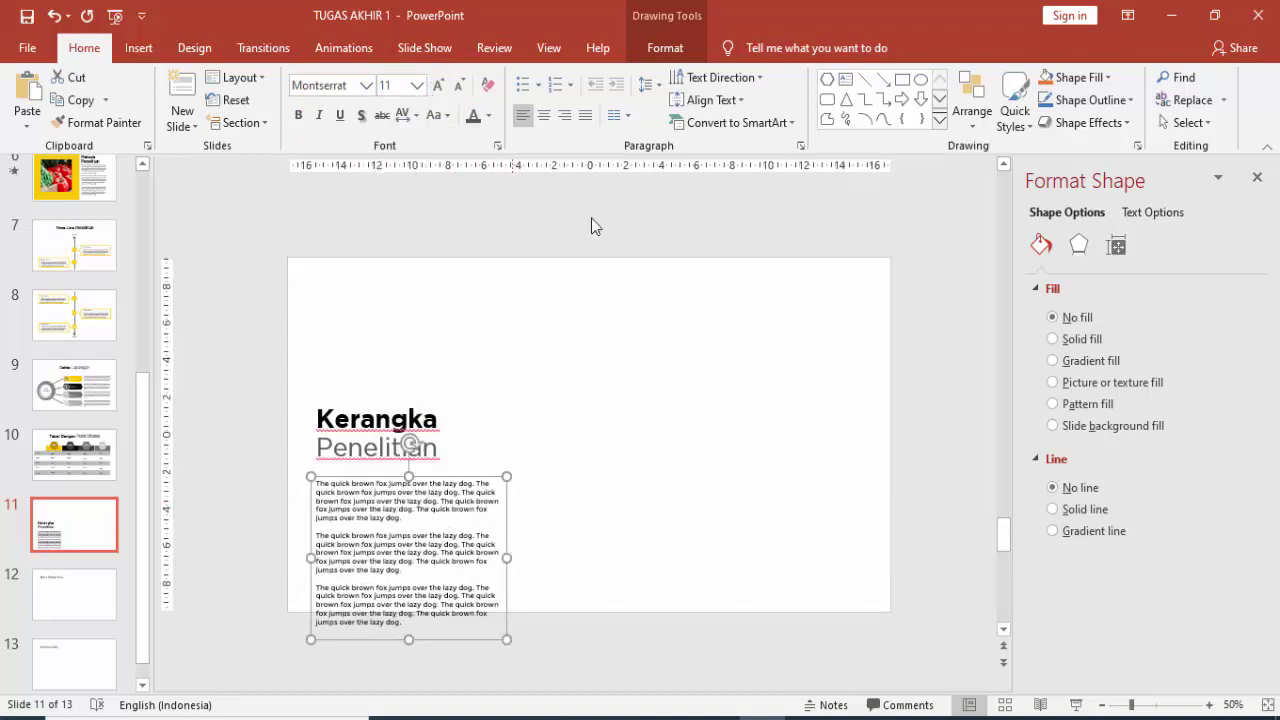
{"action": "left_click", "coordinate": [616, 452]}
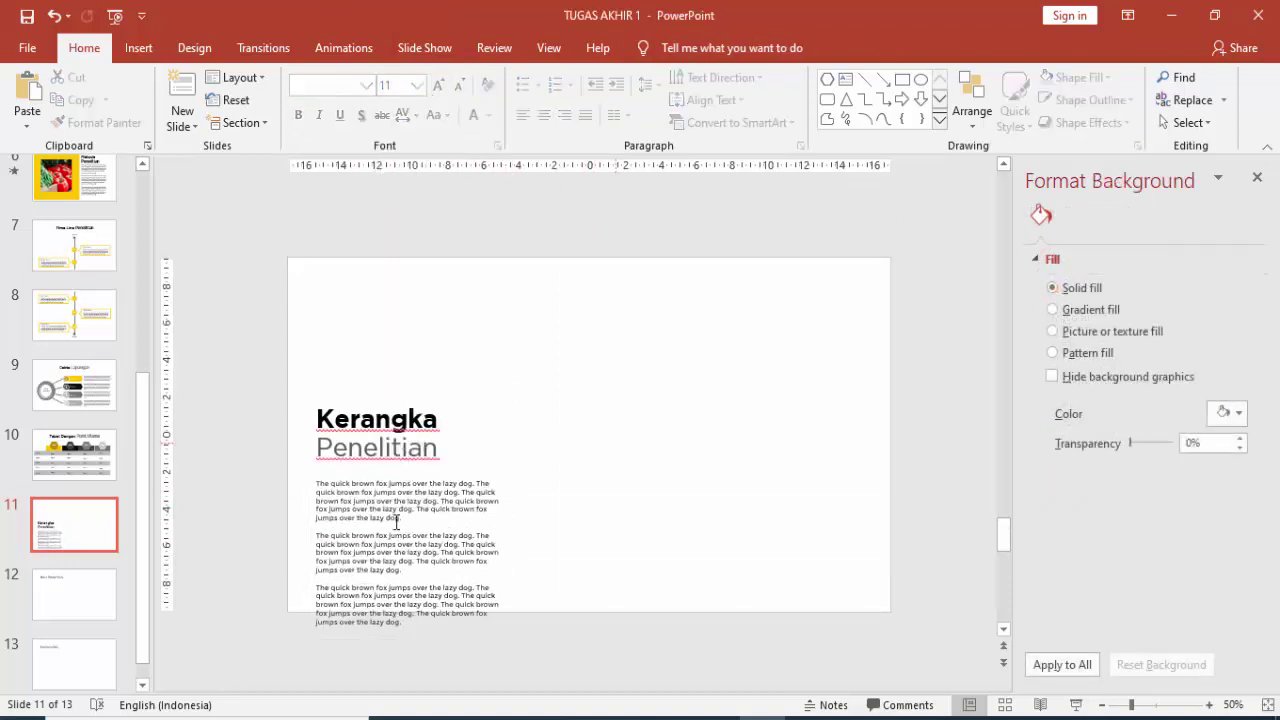
{"action": "left_click_drag", "start_coordinate": [405, 518], "coordinate": [493, 631]}
{"action": "key", "text": "Delete"}
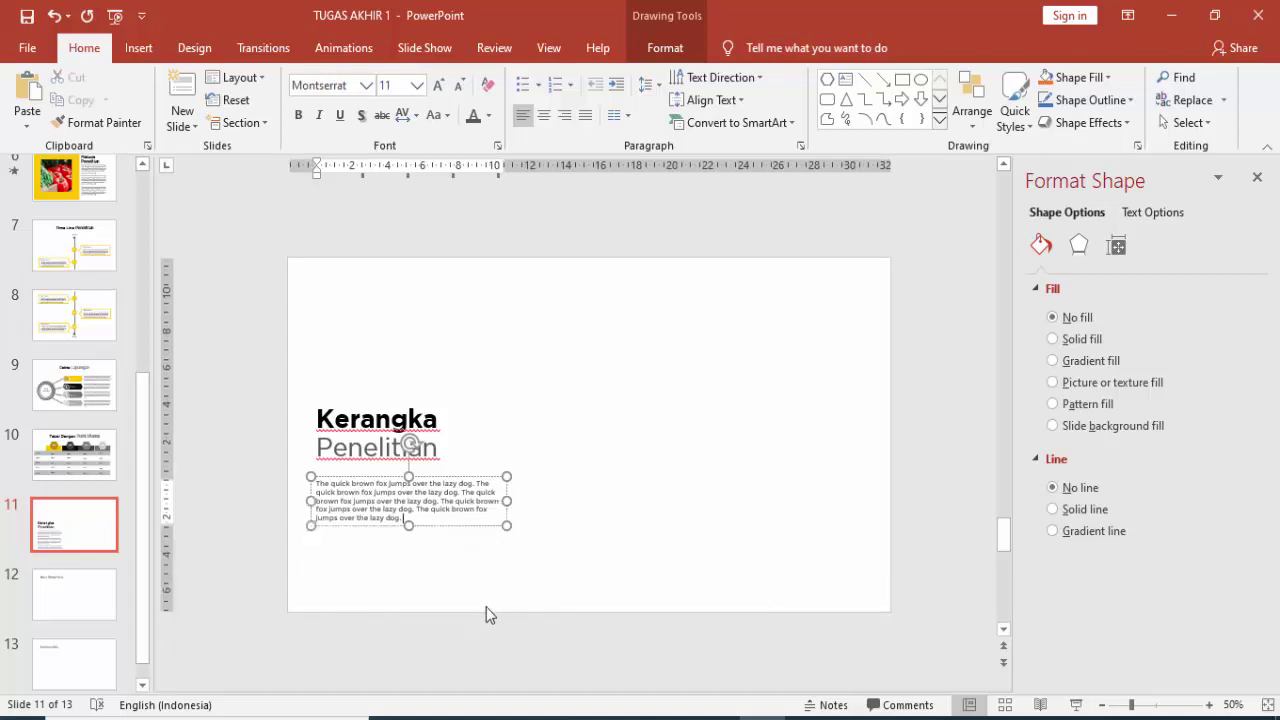
{"action": "left_click", "coordinate": [494, 449]}
- Draw a square near the top centre with no outline and a yellow fill
{"action": "left_click", "coordinate": [148, 50]}
{"action": "left_click", "coordinate": [301, 100]}
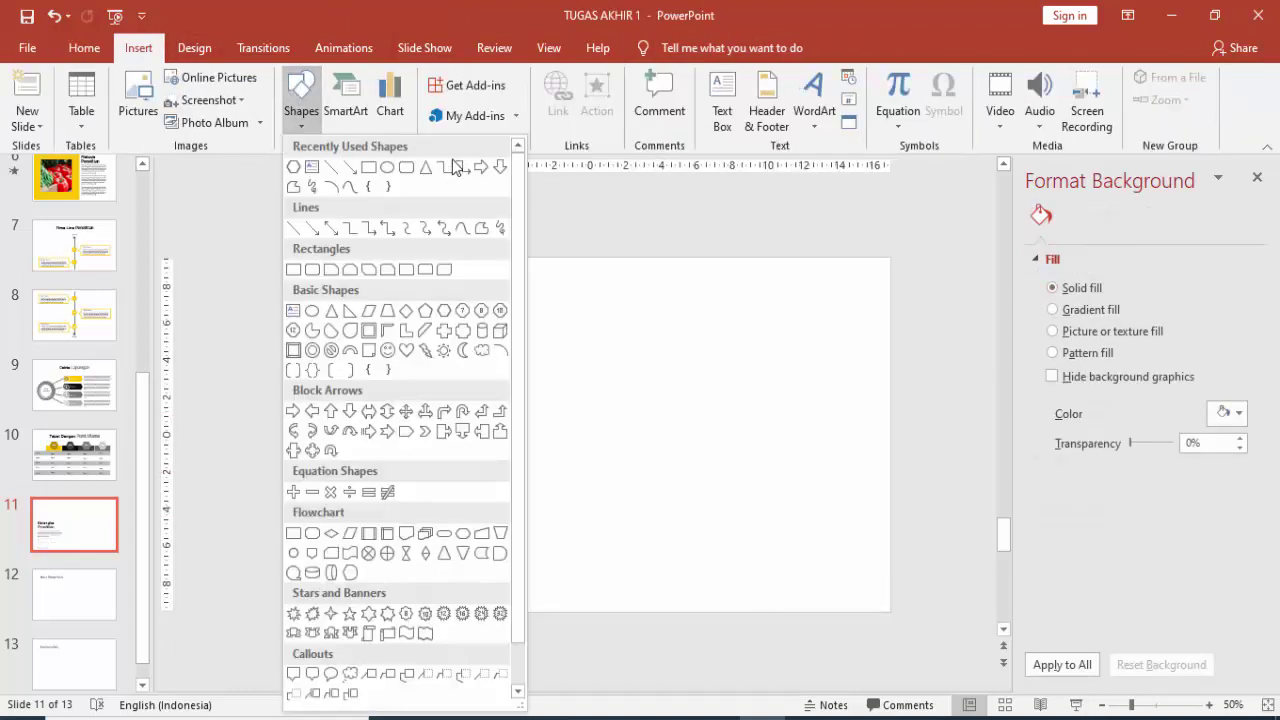
{"action": "left_click", "coordinate": [369, 170]}
{"action": "mouse_move", "coordinate": [565, 314]}
{"action": "left_mouse_down"}
{"action": "mouse_move", "coordinate": [622, 369]}
{"action": "mouse_move", "coordinate": [616, 321]}
{"action": "left_mouse_up"}
{"action": "left_click", "coordinate": [1066, 558]}
{"action": "left_click", "coordinate": [1228, 461]}
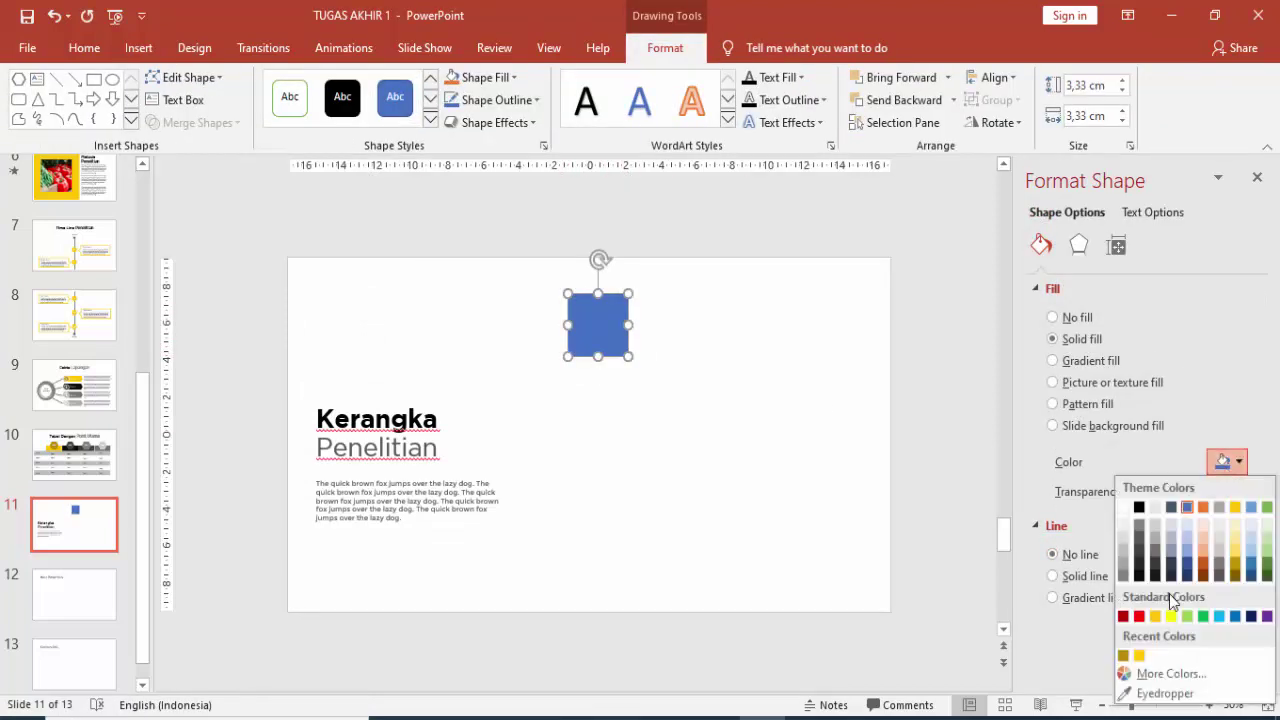
{"action": "left_click", "coordinate": [1138, 657]}
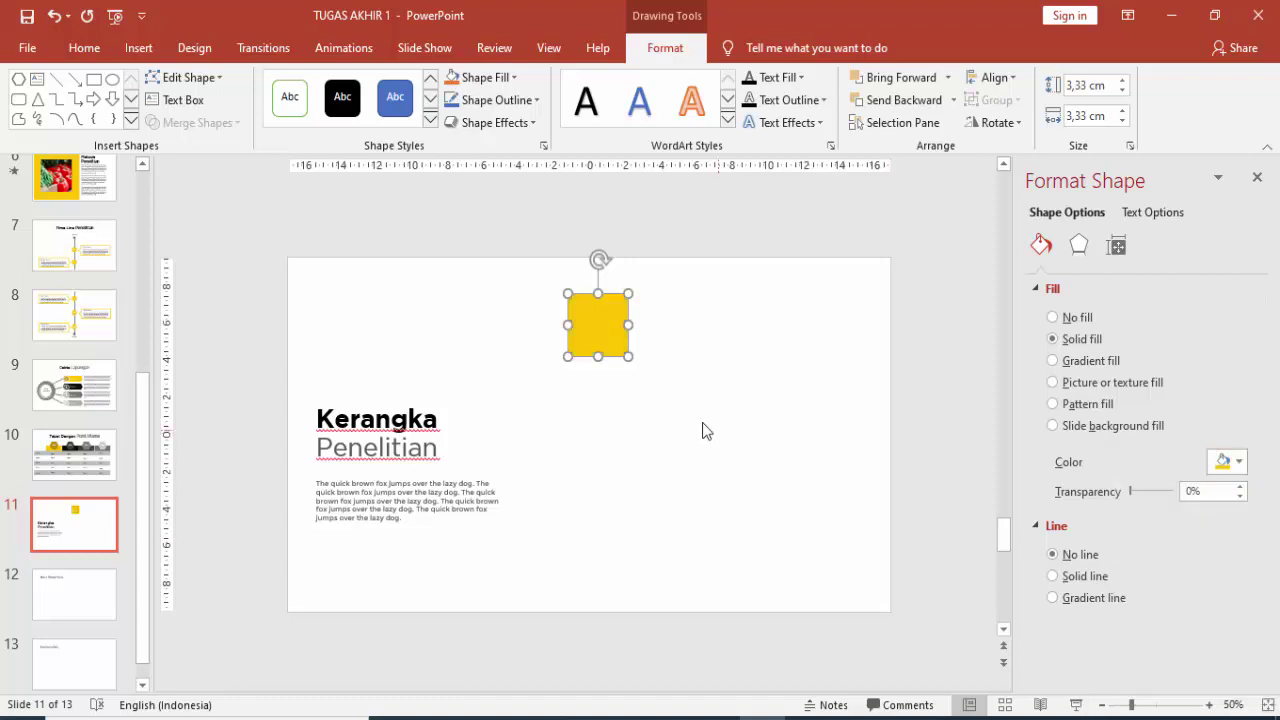
- Duplicate the square twice below it, filling the copies black and dark grey
{"action": "left_click_drag", "start_coordinate": [623, 331], "coordinate": [623, 427], "text": "ctrl"}
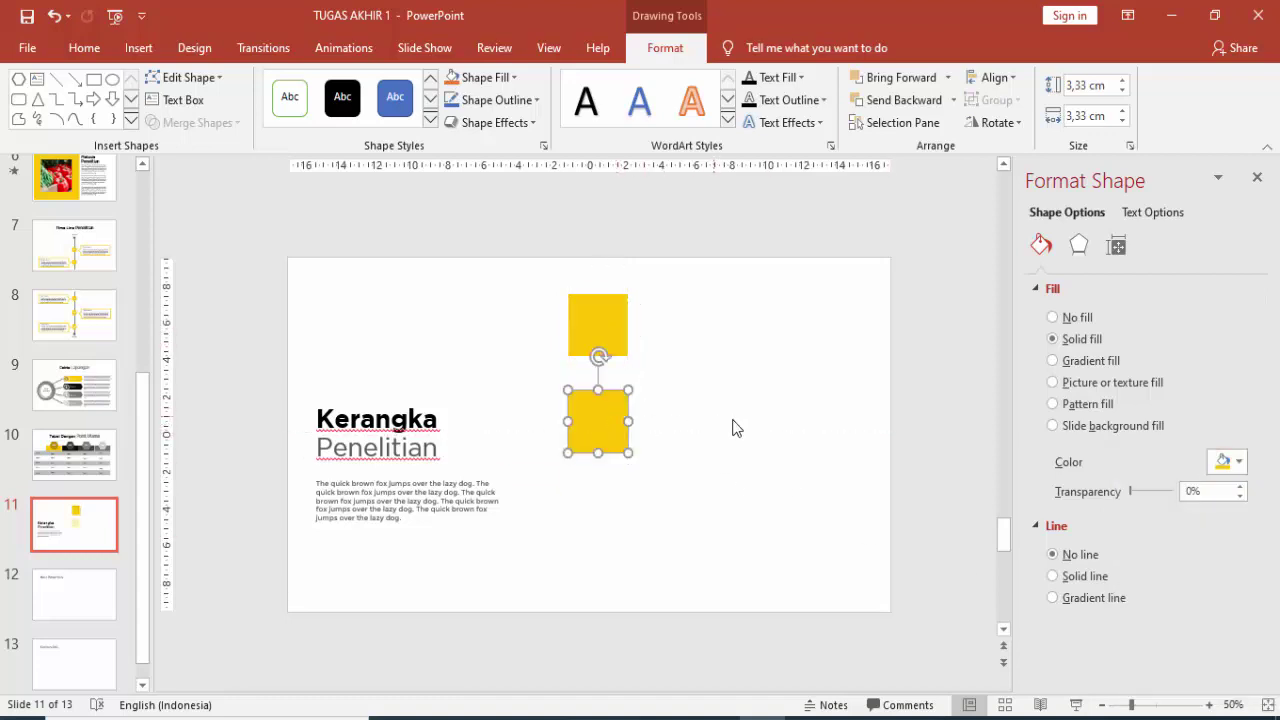
{"action": "left_click", "coordinate": [1222, 462]}
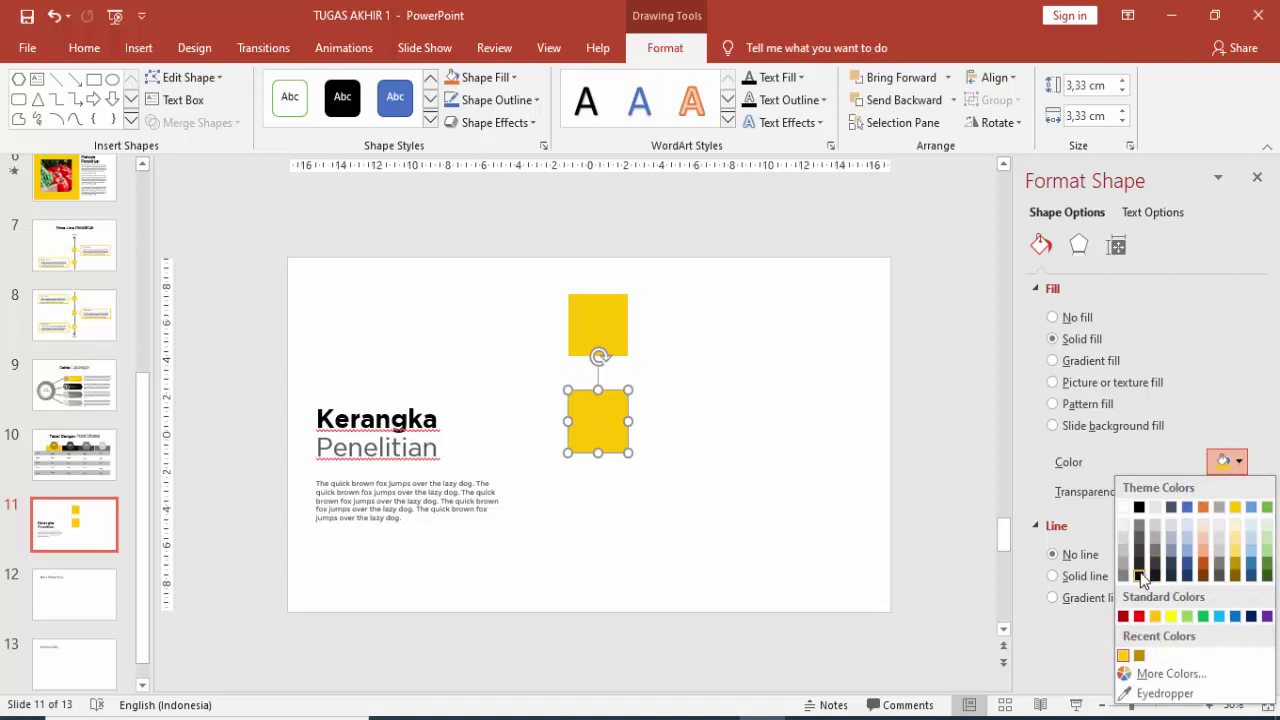
{"action": "left_click", "coordinate": [1139, 575]}
{"action": "key", "text": "ctrl+d"}
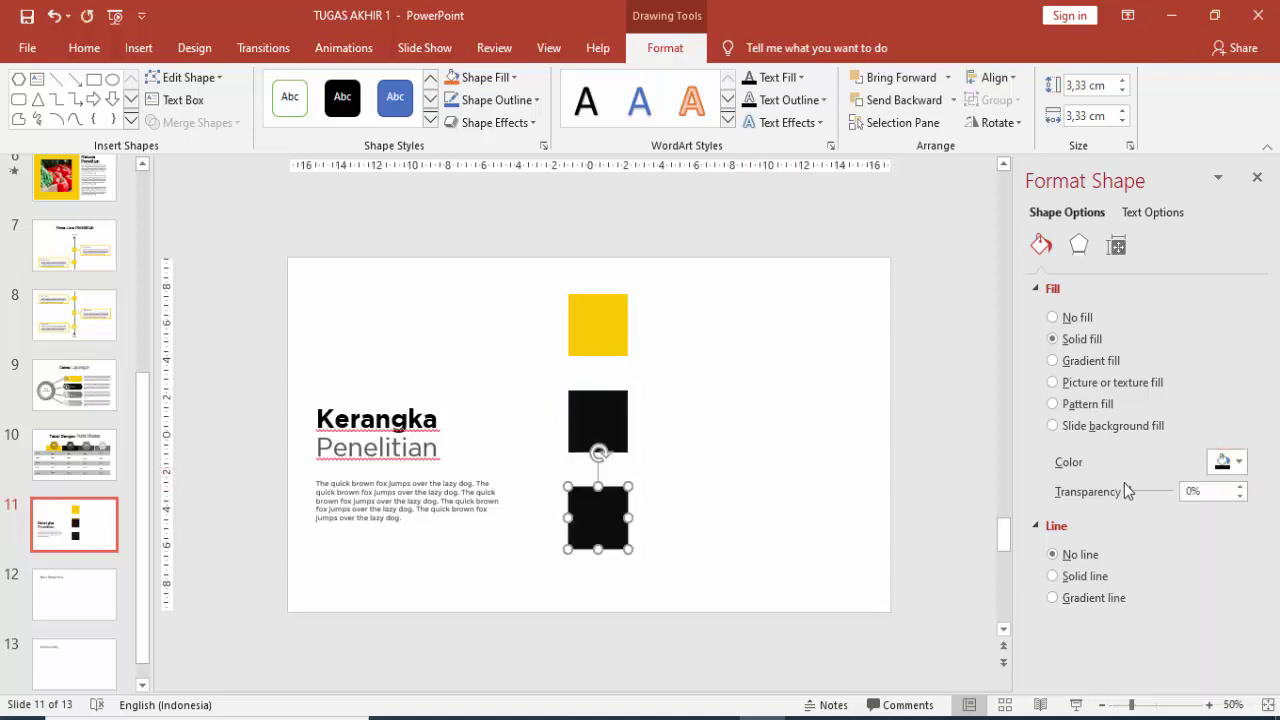
{"action": "left_click", "coordinate": [1224, 462]}
{"action": "left_click", "coordinate": [1139, 555]}
- Select all three squares and shift the column slightly left
{"action": "left_click", "coordinate": [610, 426]}
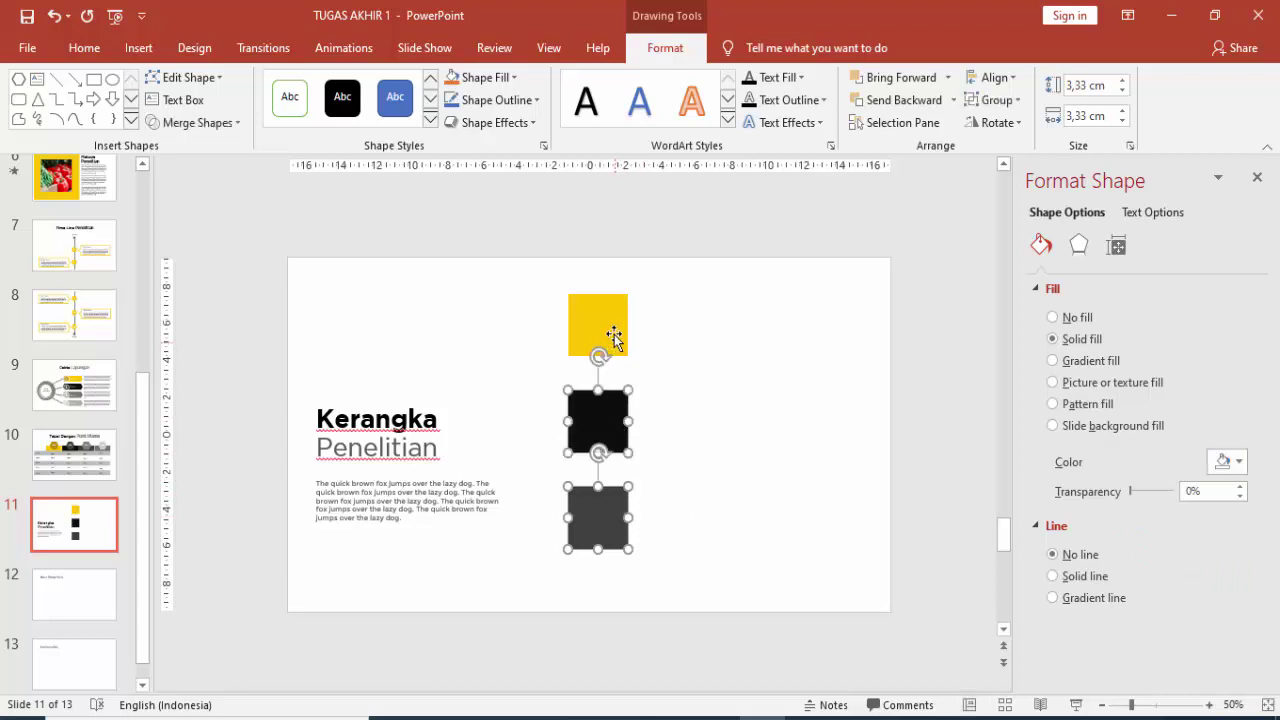
{"action": "left_click", "coordinate": [605, 330]}
{"action": "left_click", "coordinate": [600, 405]}
{"action": "left_click", "coordinate": [604, 500], "text": "shift"}
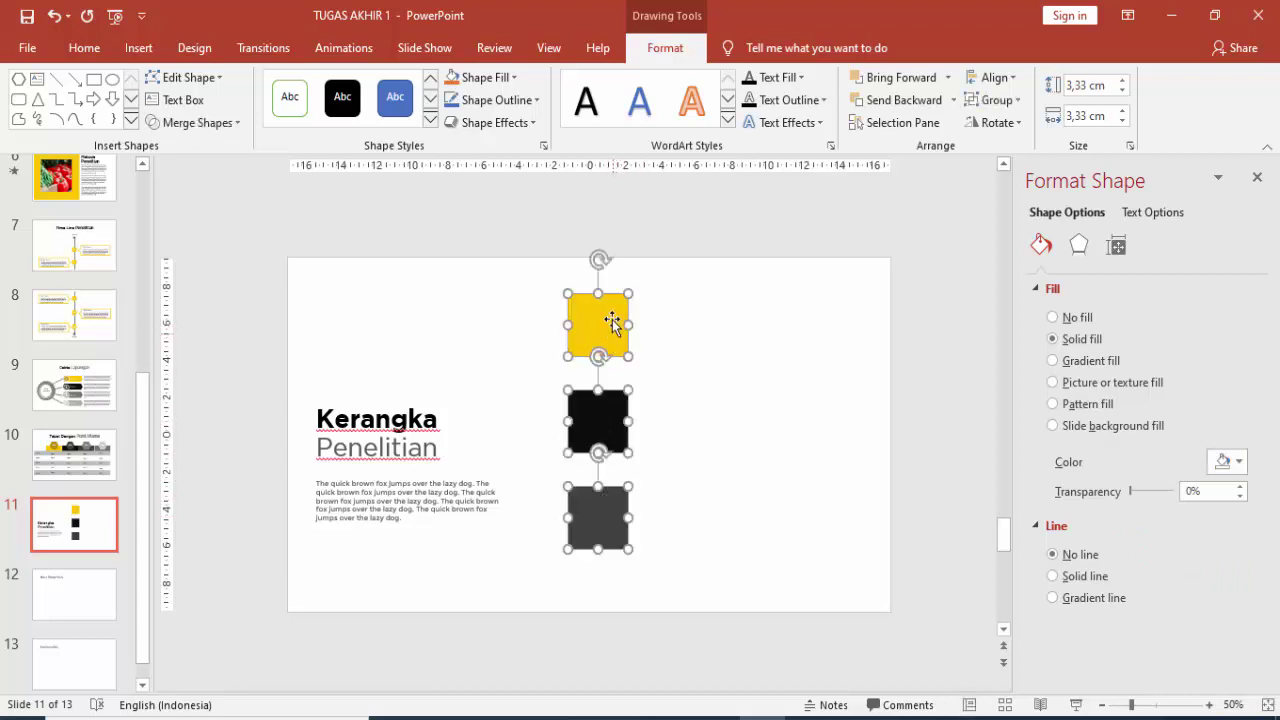
{"action": "left_click_drag", "start_coordinate": [617, 326], "coordinate": [592, 331]}
{"action": "left_click", "coordinate": [673, 349]}
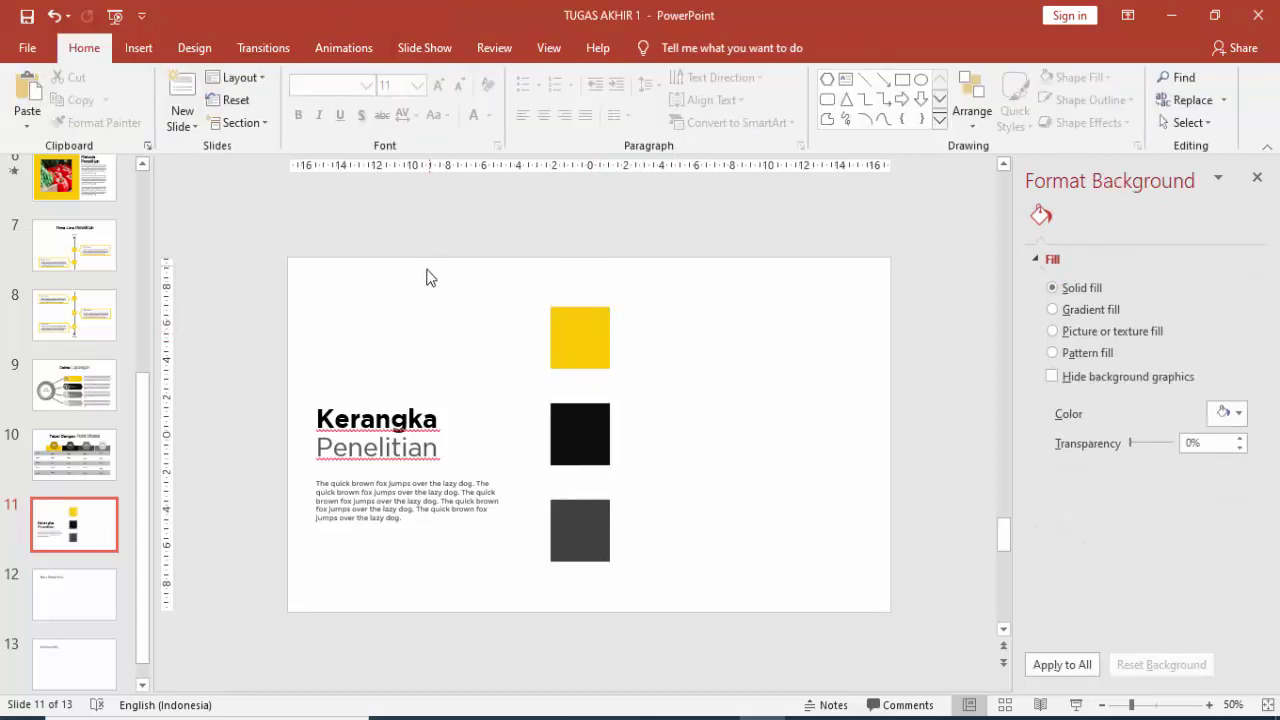
{"action": "left_click", "coordinate": [138, 48]}
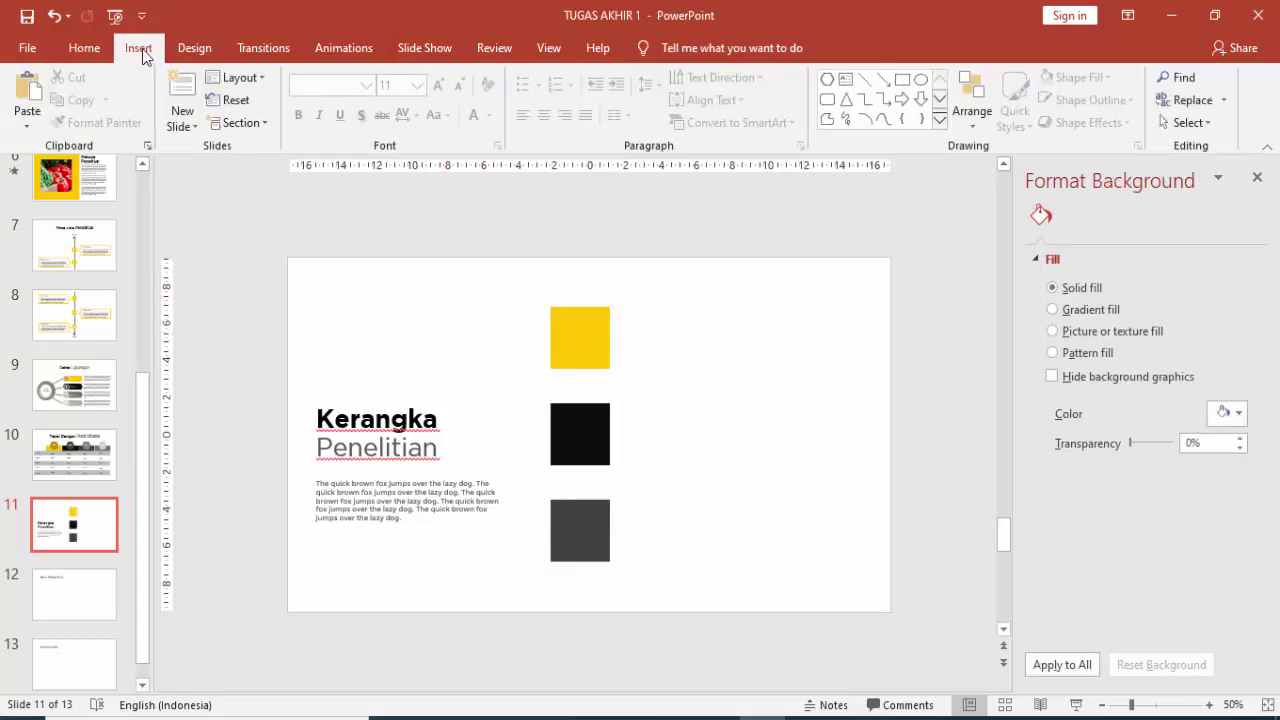
- Paste a copy of the body paragraph and place it beside the yellow square
{"action": "left_click", "coordinate": [462, 482]}
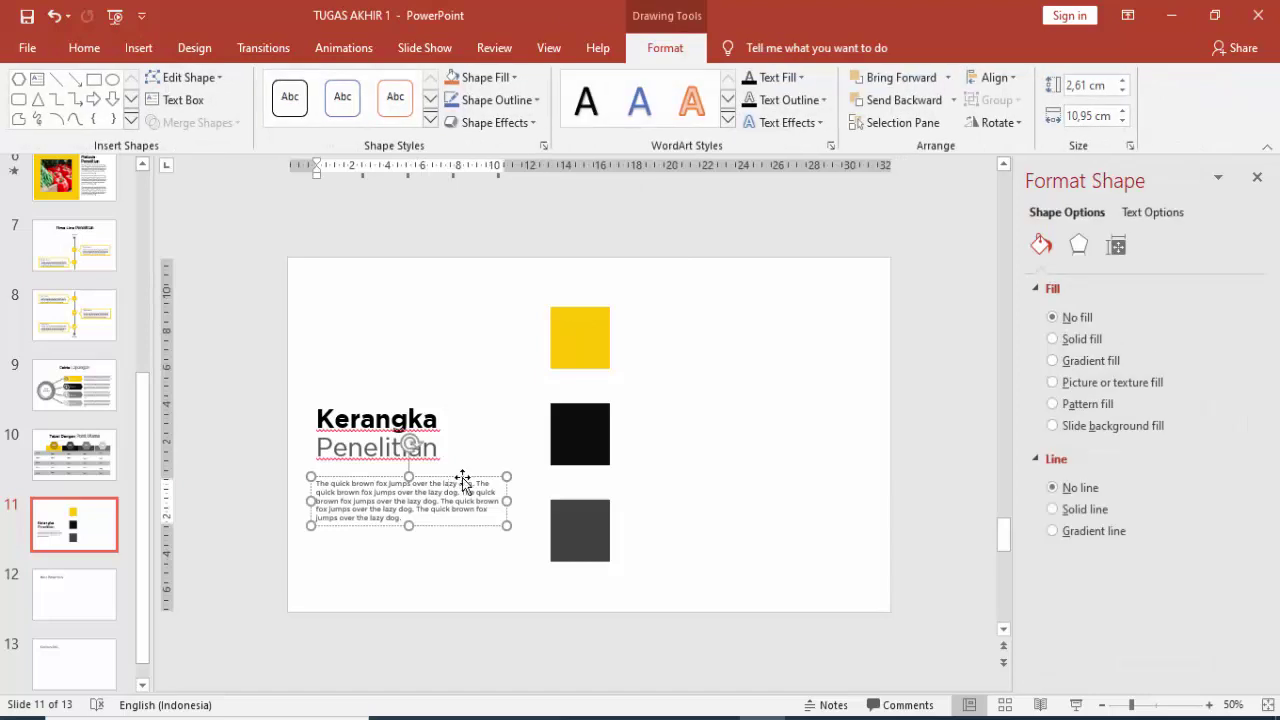
{"action": "key", "text": "ctrl+v"}
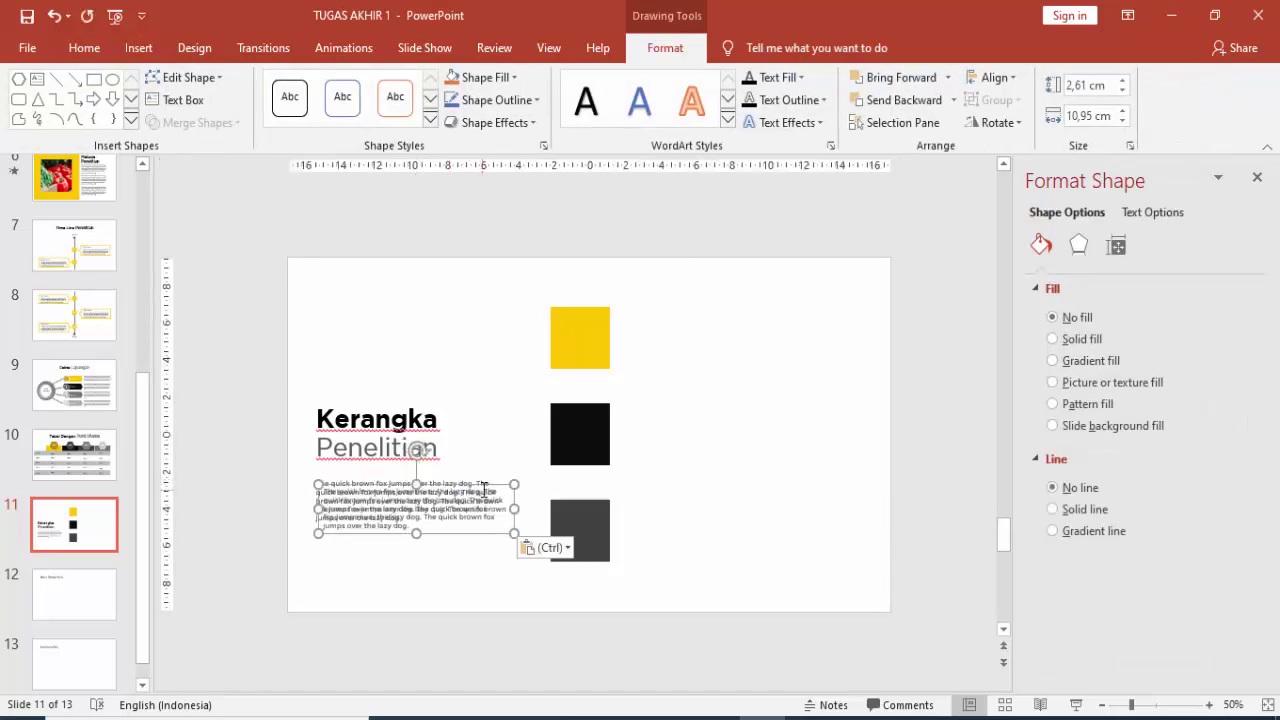
{"action": "mouse_move", "coordinate": [528, 477]}
{"action": "left_mouse_down"}
{"action": "mouse_move", "coordinate": [823, 342]}
{"action": "mouse_move", "coordinate": [860, 344]}
{"action": "left_mouse_up"}
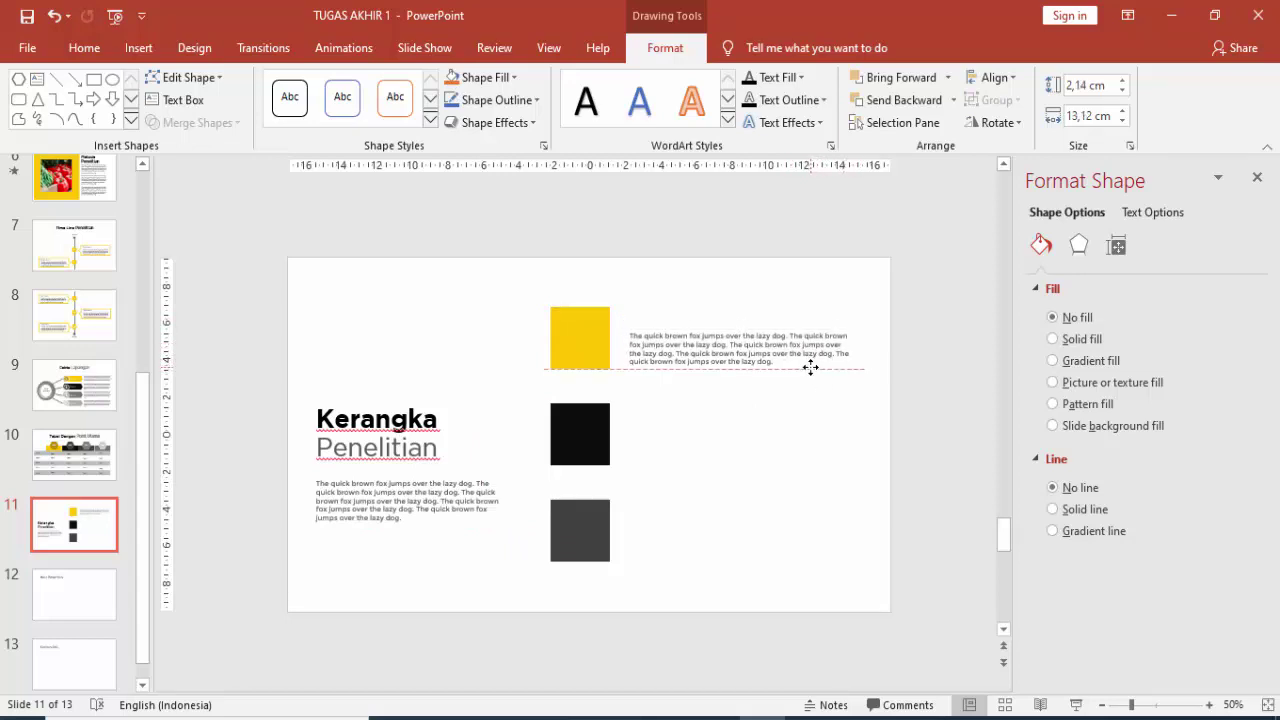
{"action": "mouse_move", "coordinate": [812, 367]}
{"action": "left_mouse_down"}
{"action": "mouse_move", "coordinate": [781, 448]}
{"action": "mouse_move", "coordinate": [774, 535]}
{"action": "left_mouse_up"}
{"action": "key", "text": "ctrl+z"}
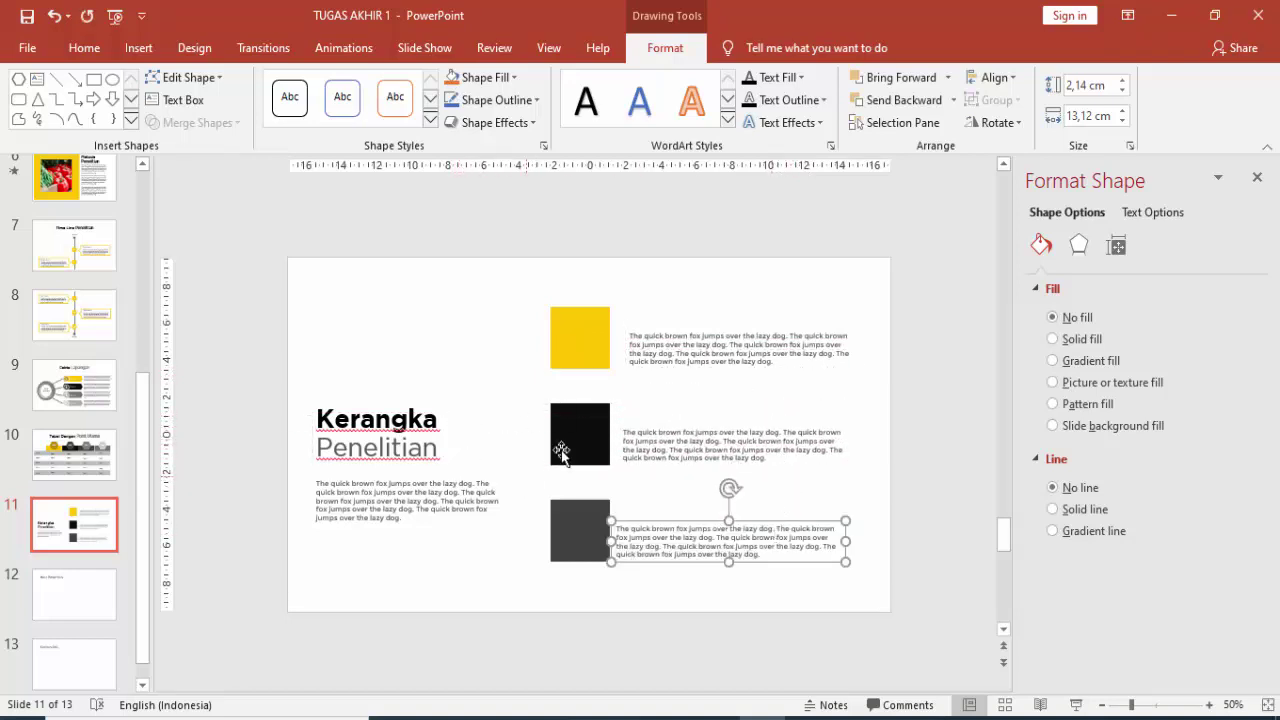
{"action": "left_click", "coordinate": [329, 206]}
- Add a 'Sub Judul' text box above the yellow square's paragraph
{"action": "left_click", "coordinate": [138, 47]}
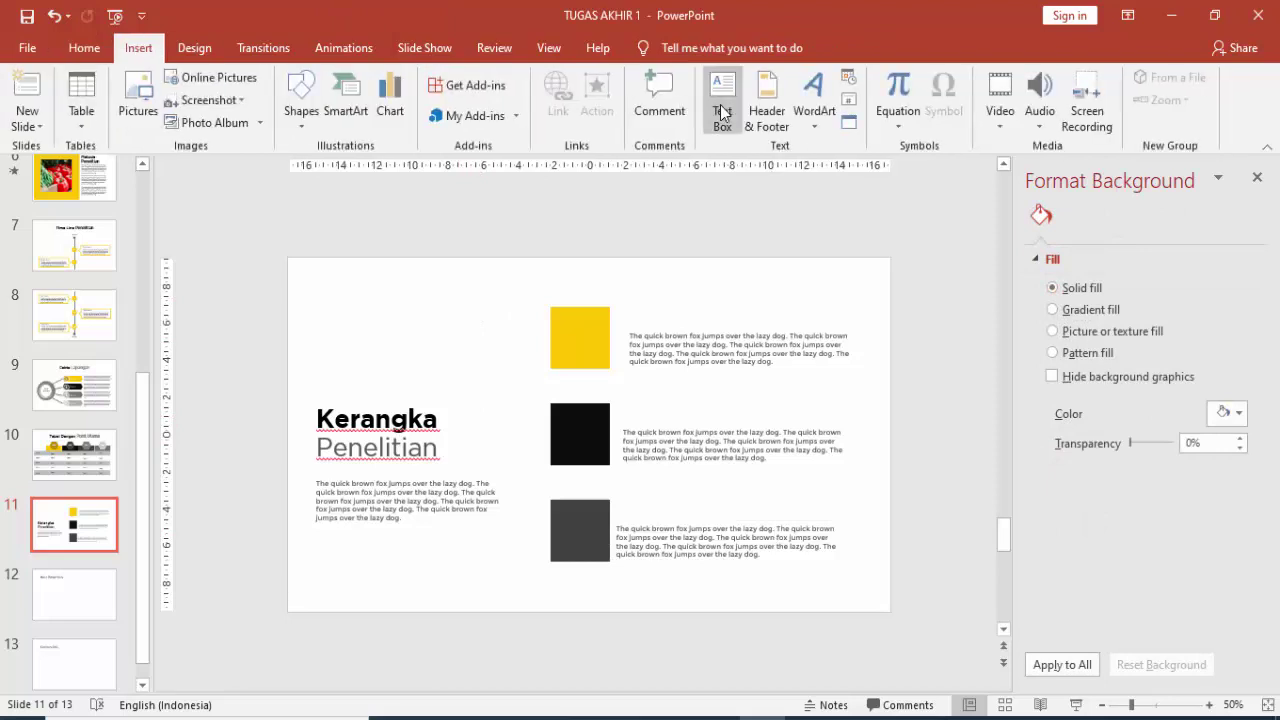
{"action": "left_click", "coordinate": [720, 128]}
{"action": "left_click_drag", "start_coordinate": [624, 306], "coordinate": [788, 330]}
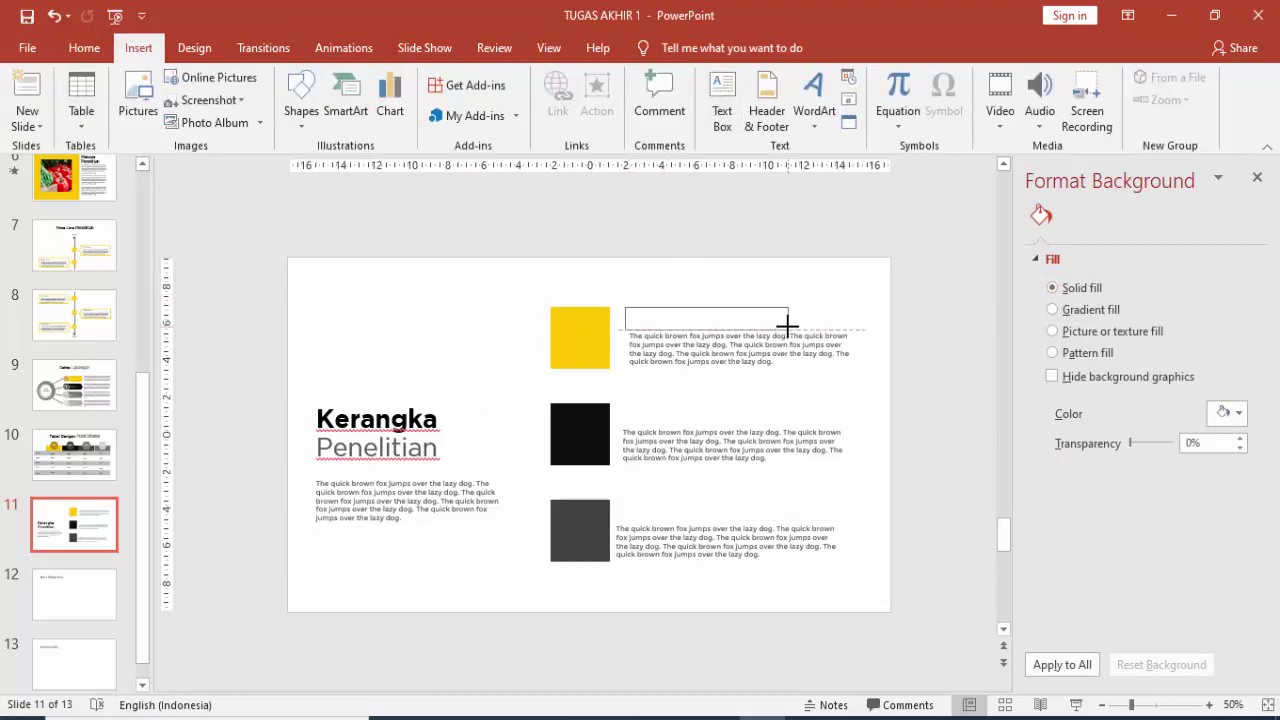
{"action": "type", "text": "Sub Ju"}
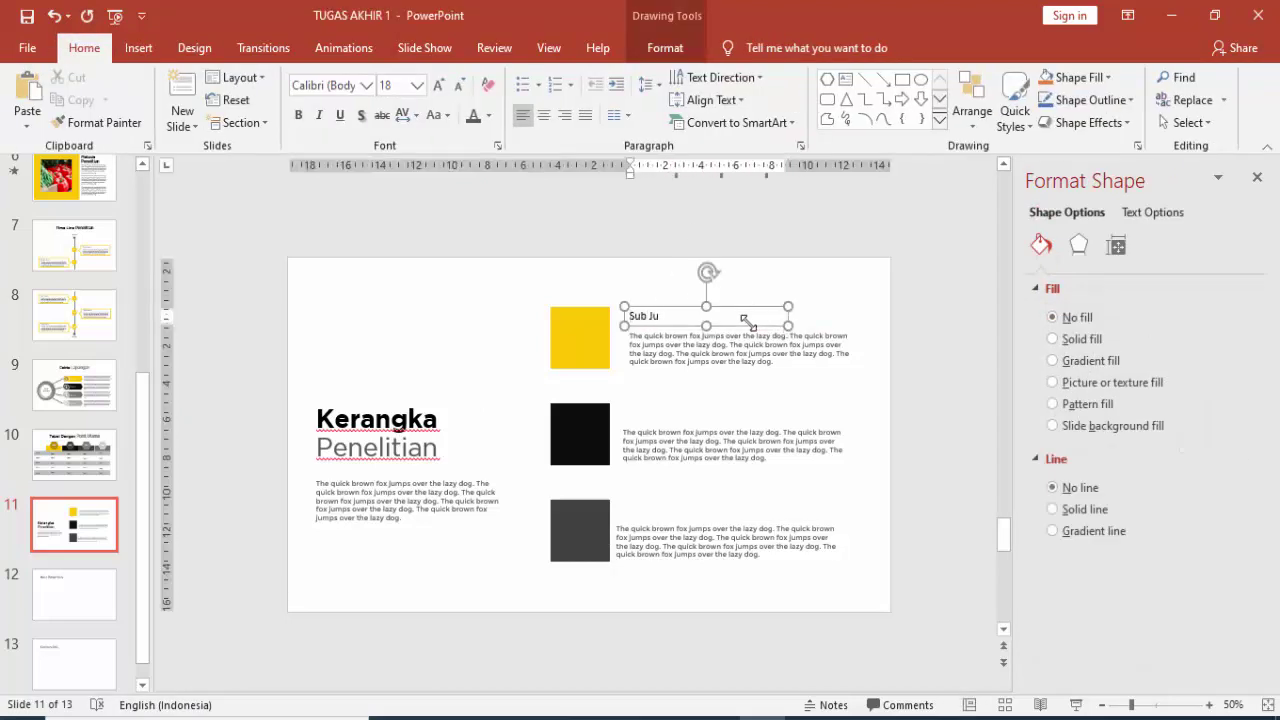
{"action": "type", "text": "dul"}
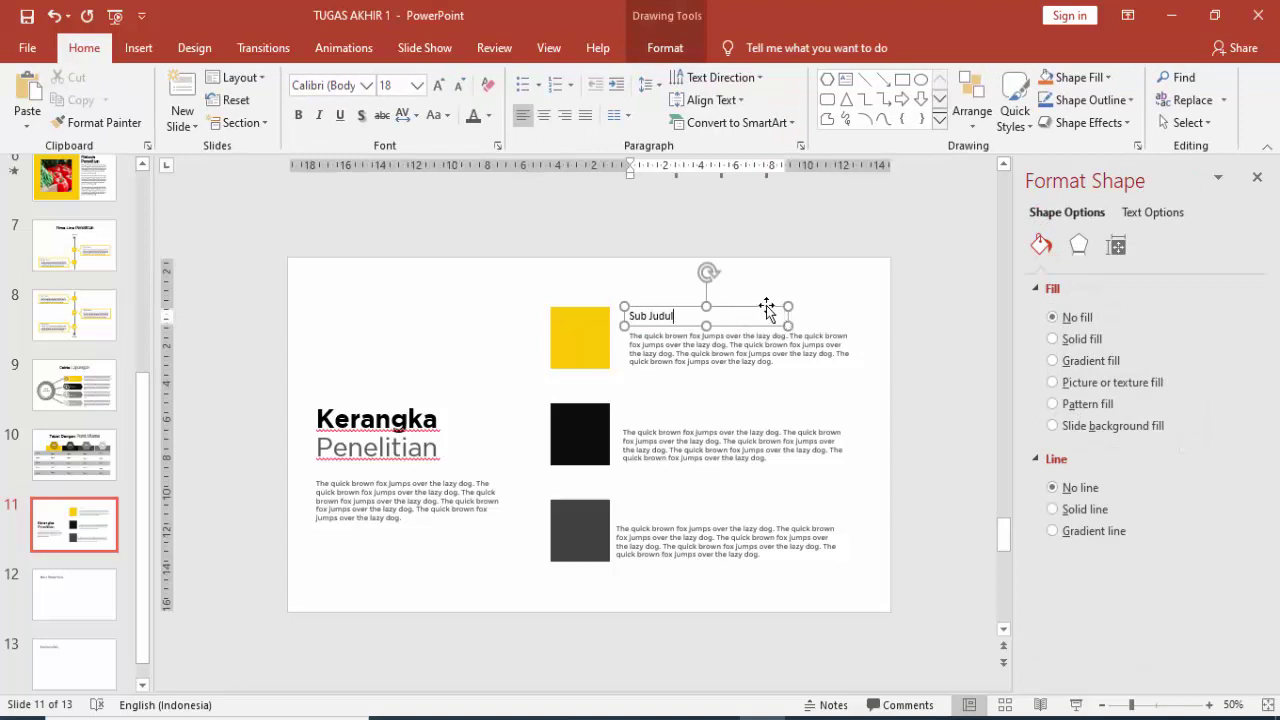
{"action": "left_click", "coordinate": [770, 305]}
{"action": "left_click_drag", "start_coordinate": [773, 304], "coordinate": [766, 307]}
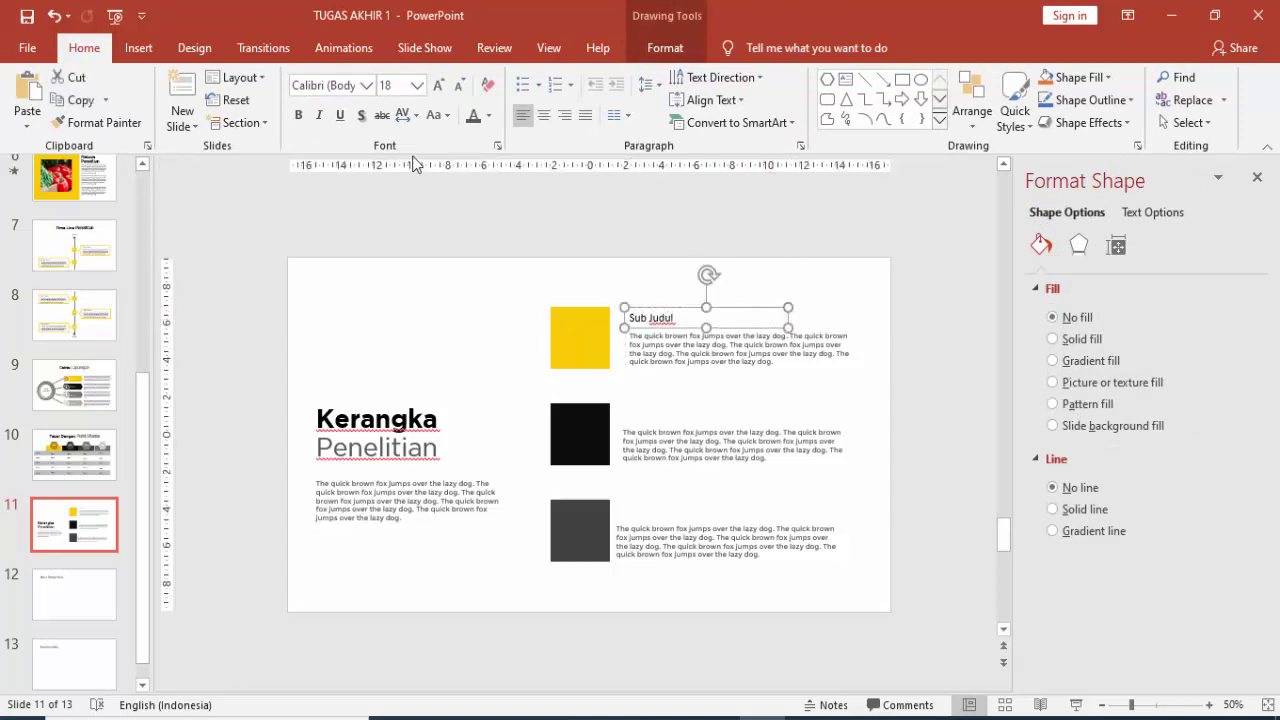
- Make the 'Sub Judul' heading bold Montserrat with a new font colour, nudged slightly lower
{"action": "left_click", "coordinate": [366, 85]}
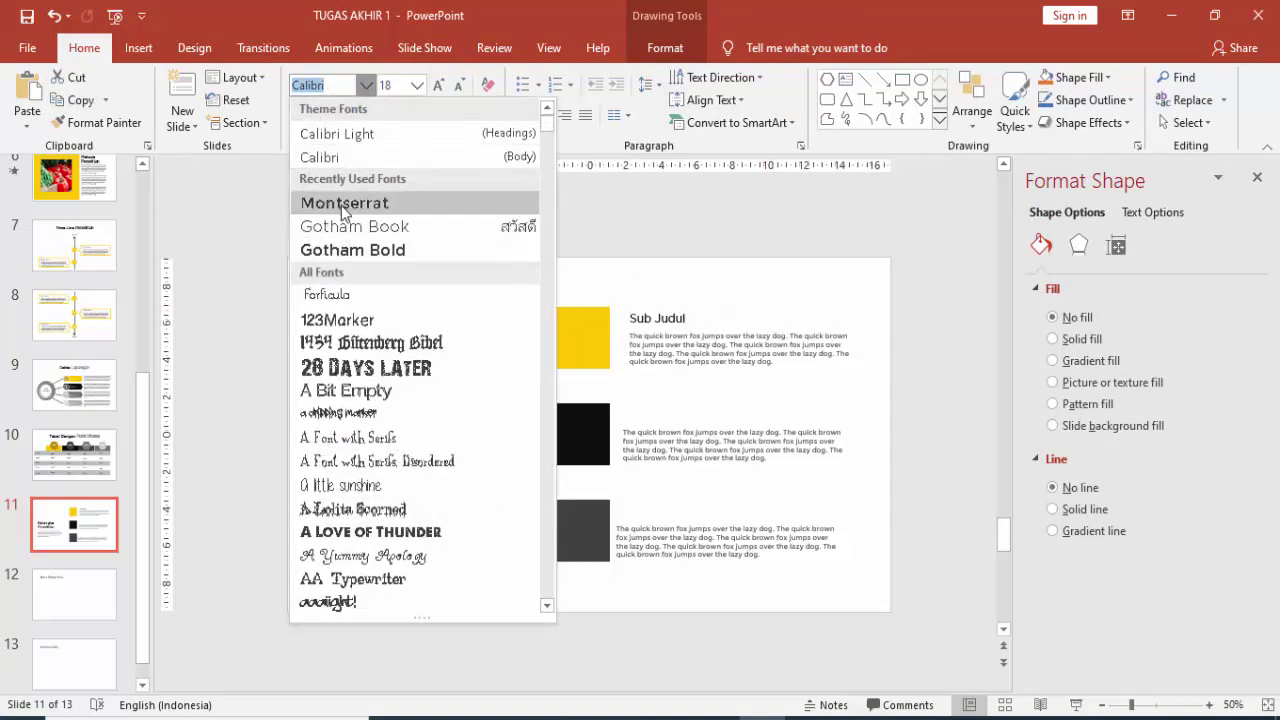
{"action": "left_click", "coordinate": [368, 202]}
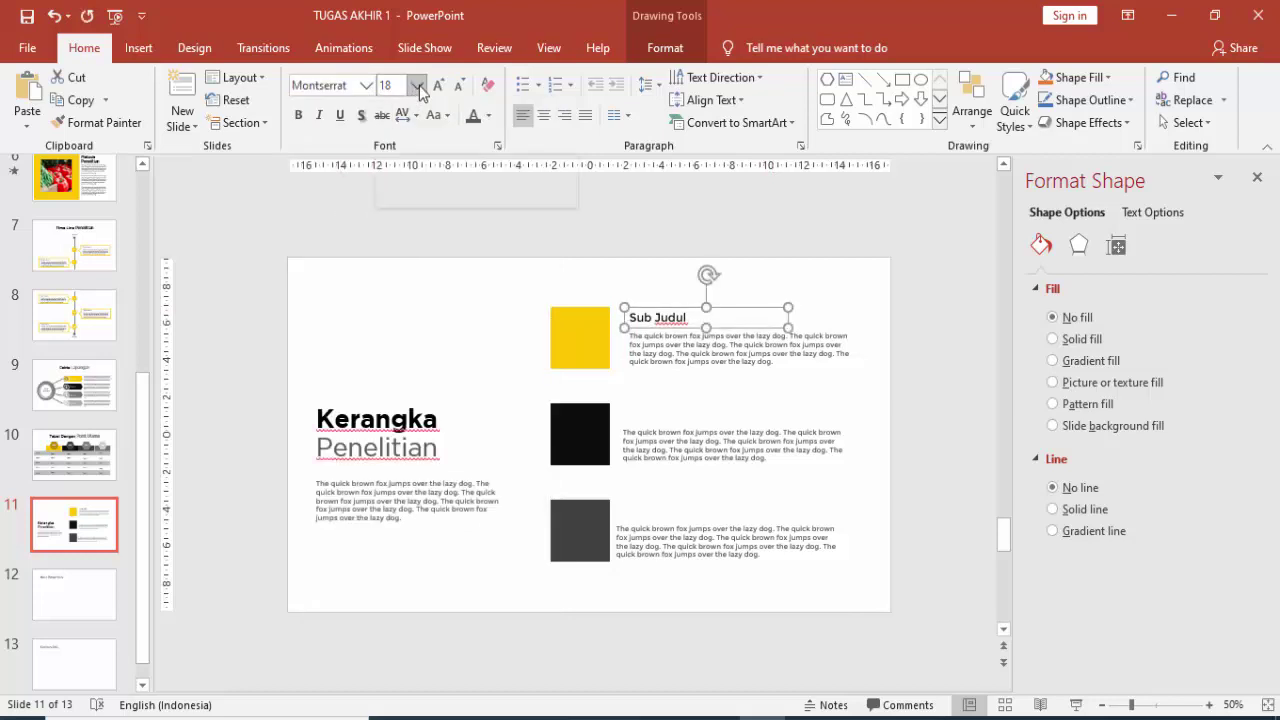
{"action": "key", "text": "ctrl+b"}
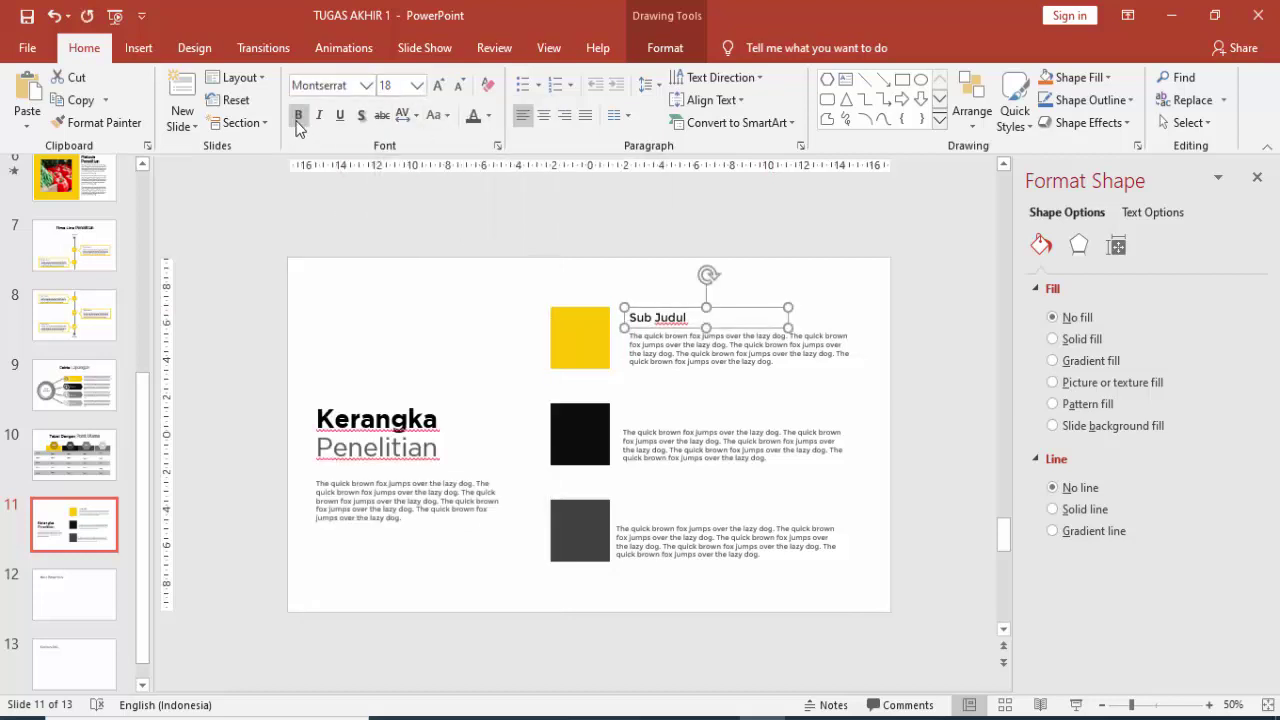
{"action": "scroll", "coordinate": [755, 291], "scroll_direction": "up", "scroll_amount": 8}
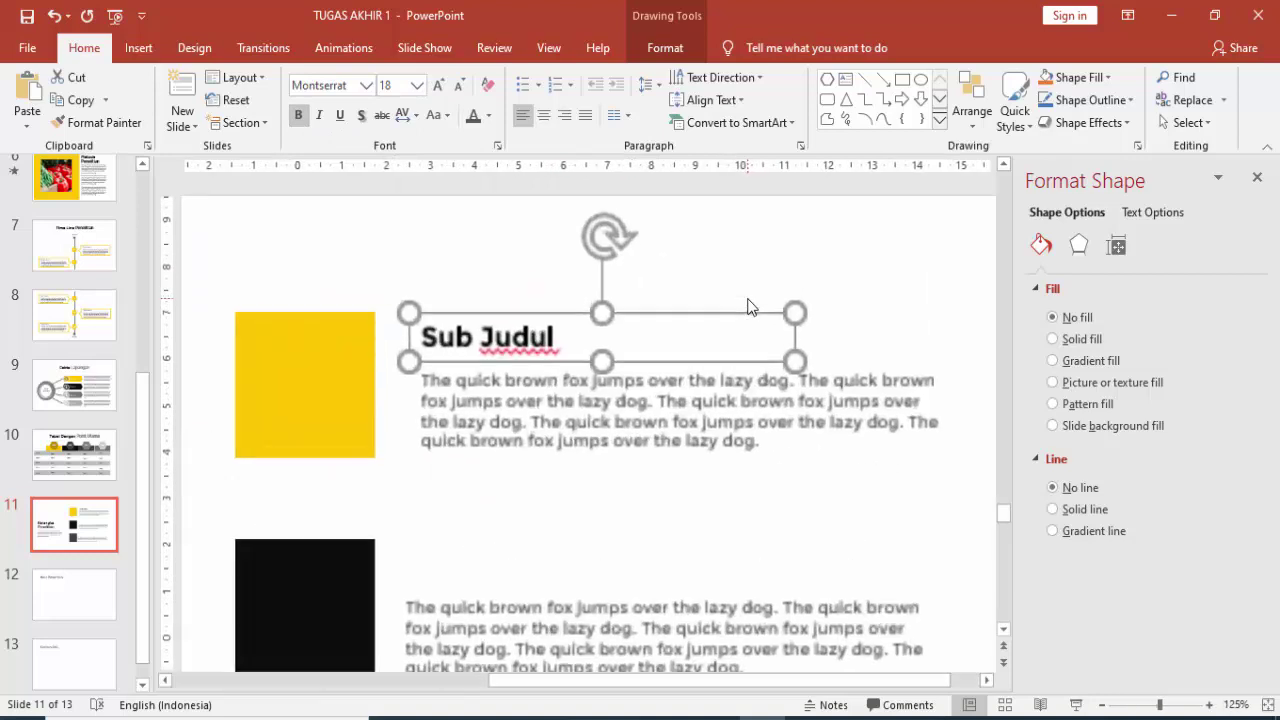
{"action": "left_click_drag", "start_coordinate": [536, 319], "coordinate": [536, 324]}
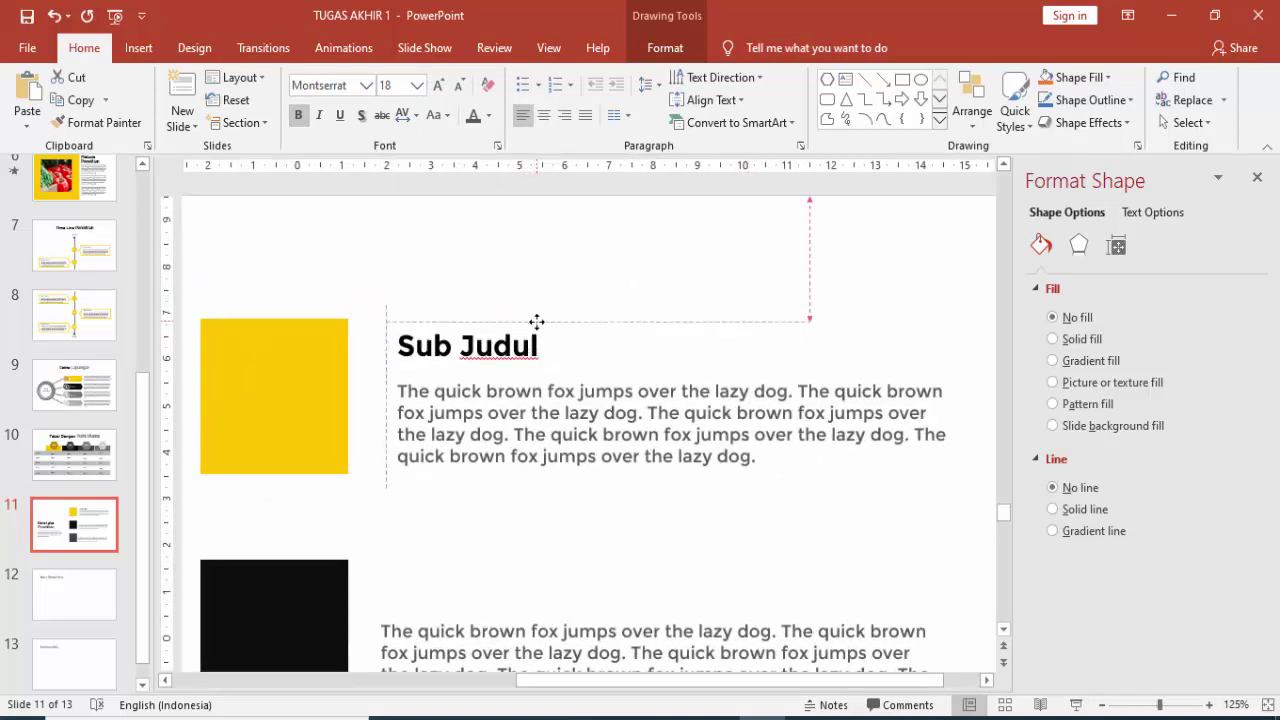
{"action": "left_click", "coordinate": [493, 125]}
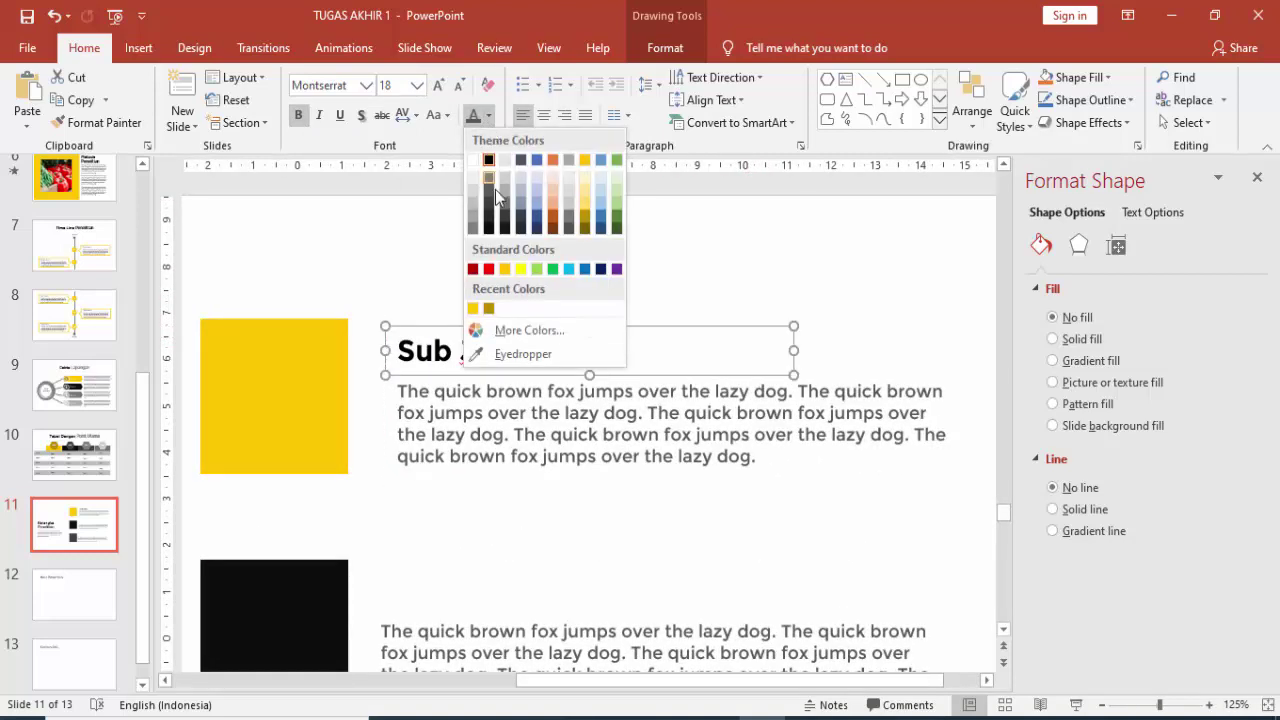
{"action": "left_click", "coordinate": [488, 225]}
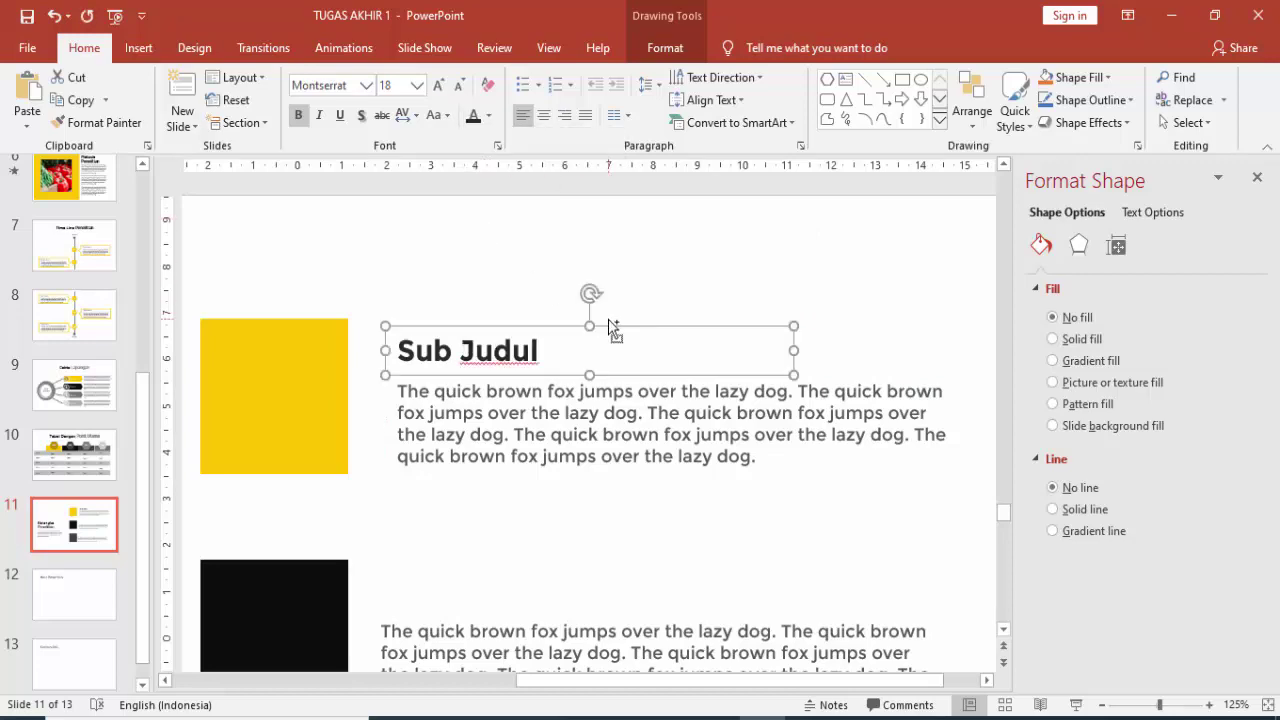
- Drag a copy of the 'Sub Judul' heading down beside the black square
{"action": "scroll", "coordinate": [600, 325], "scroll_direction": "down", "scroll_amount": 6}
{"action": "left_click", "coordinate": [660, 318]}
{"action": "left_click", "coordinate": [672, 289], "text": "shift"}
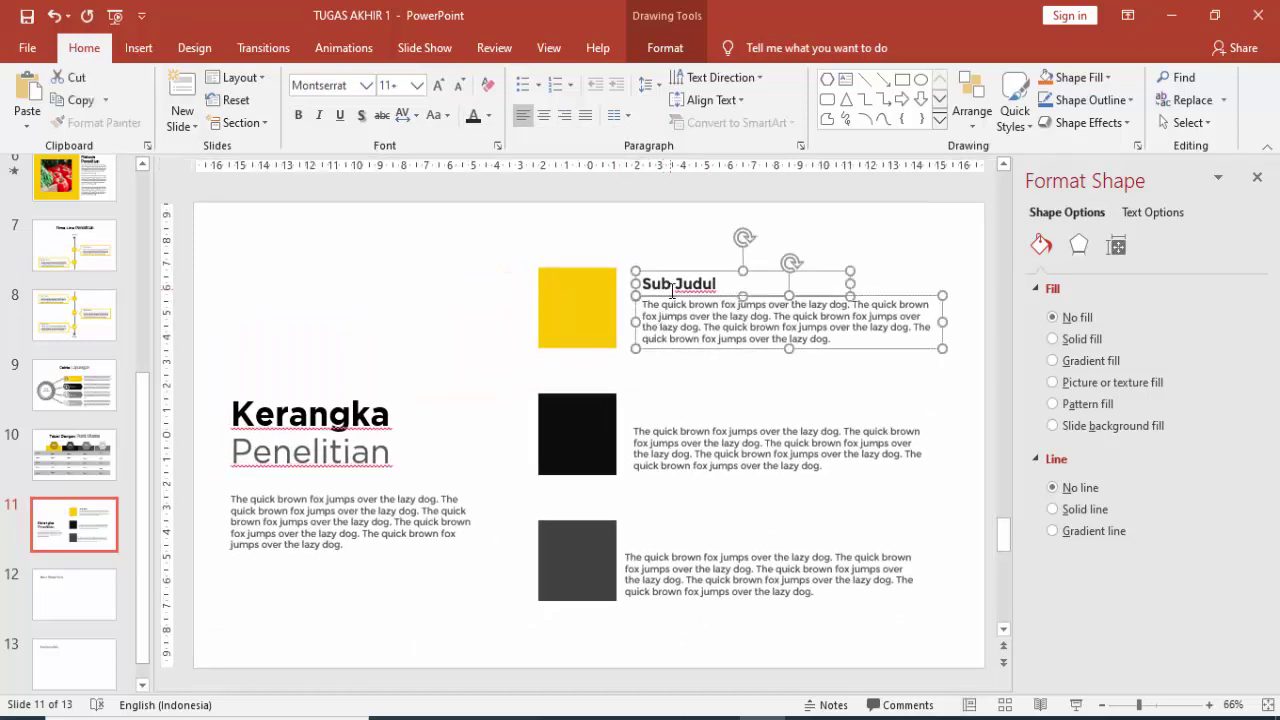
{"action": "left_click", "coordinate": [690, 272]}
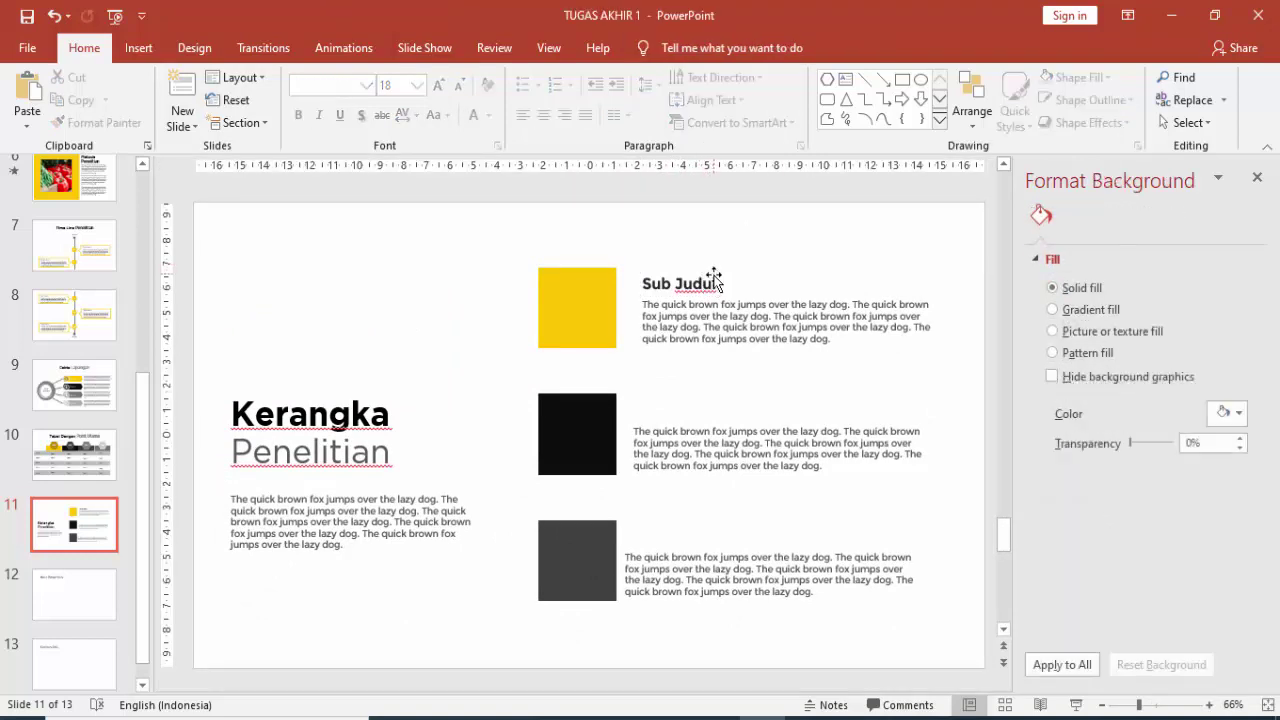
{"action": "left_click", "coordinate": [714, 278]}
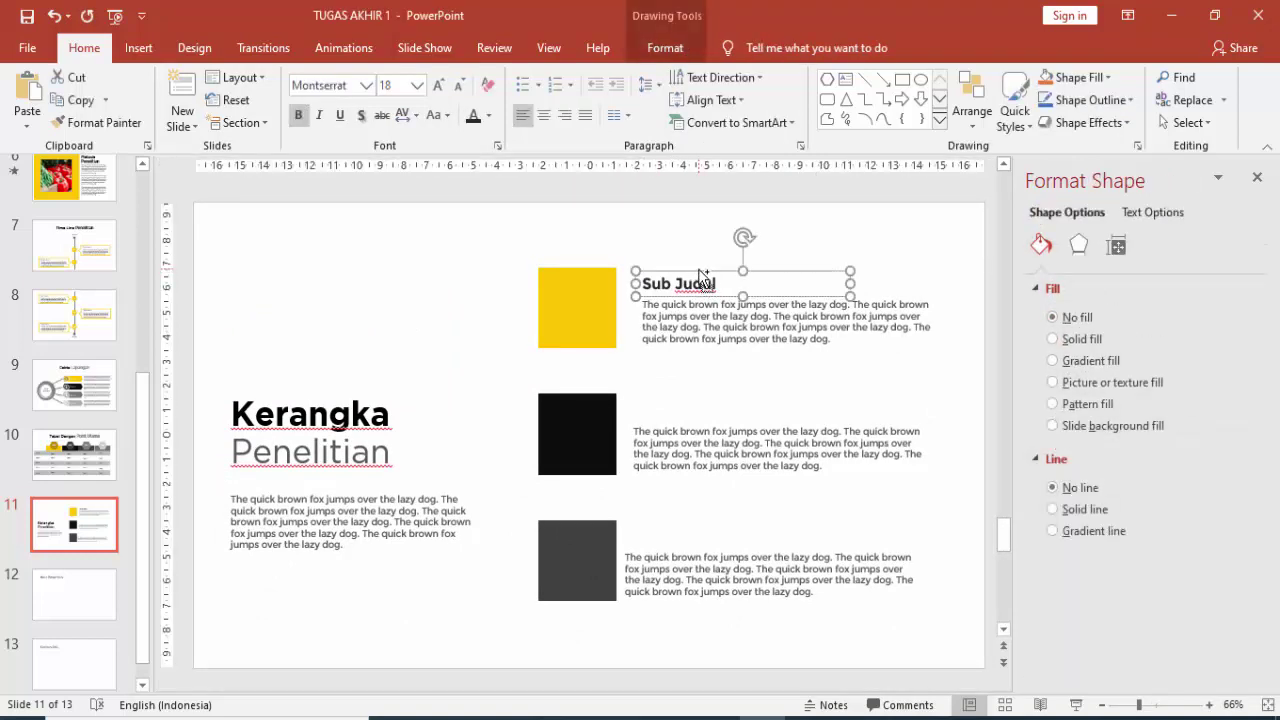
{"action": "mouse_move", "coordinate": [700, 274]}
{"action": "left_mouse_down"}
{"action": "mouse_move", "coordinate": [711, 285]}
{"action": "mouse_move", "coordinate": [704, 395]}
{"action": "left_mouse_up"}
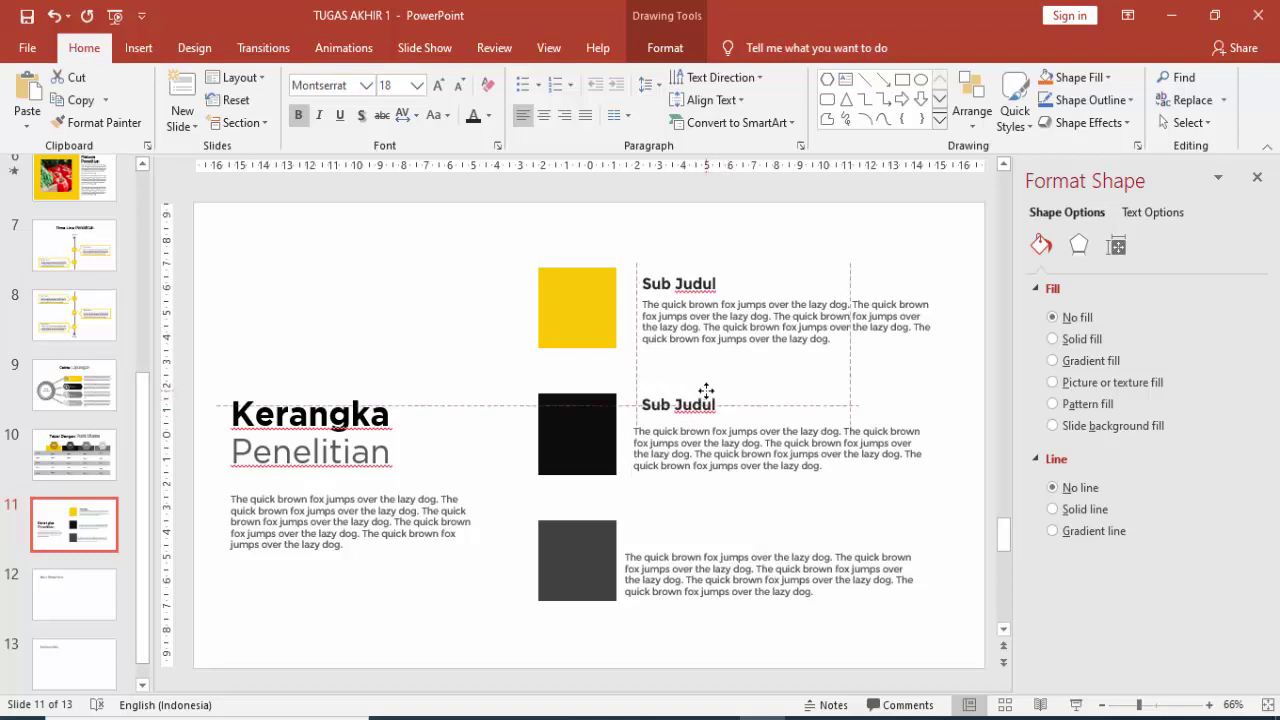
- Duplicate the 'Sub Judul' heading and move the copy beside the dark grey square
{"action": "left_click", "coordinate": [693, 436]}
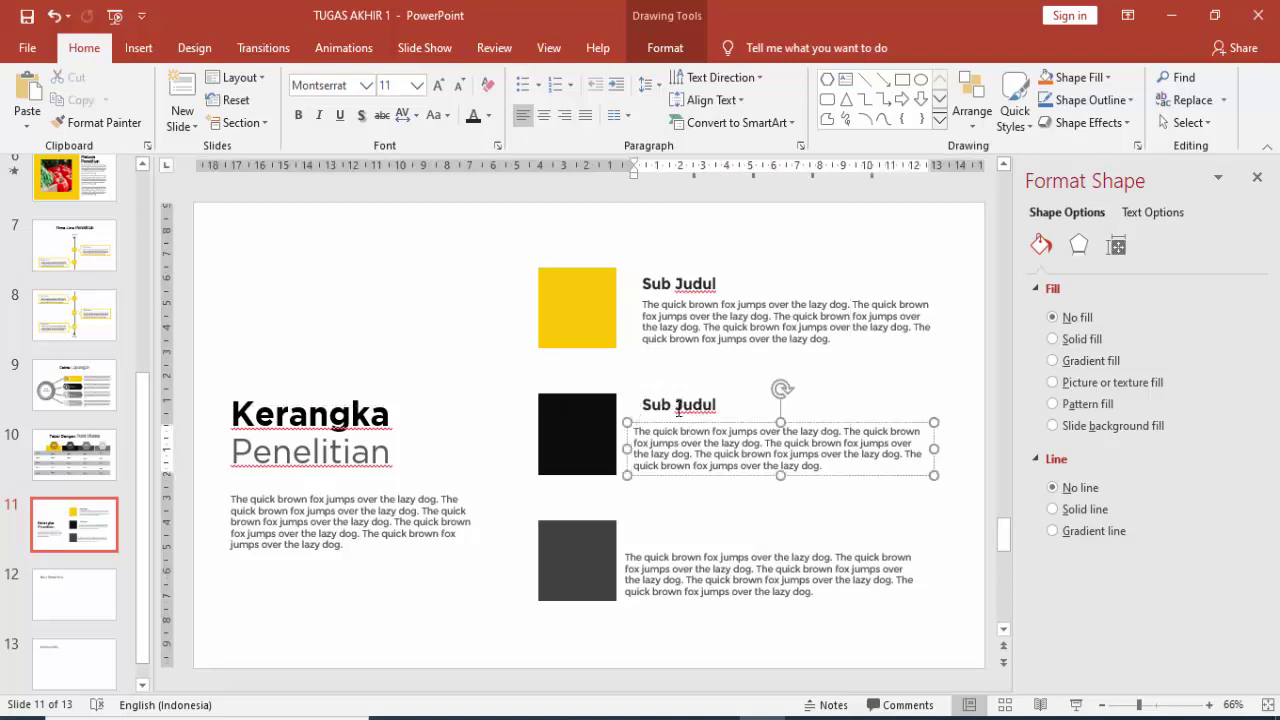
{"action": "left_click", "coordinate": [677, 406]}
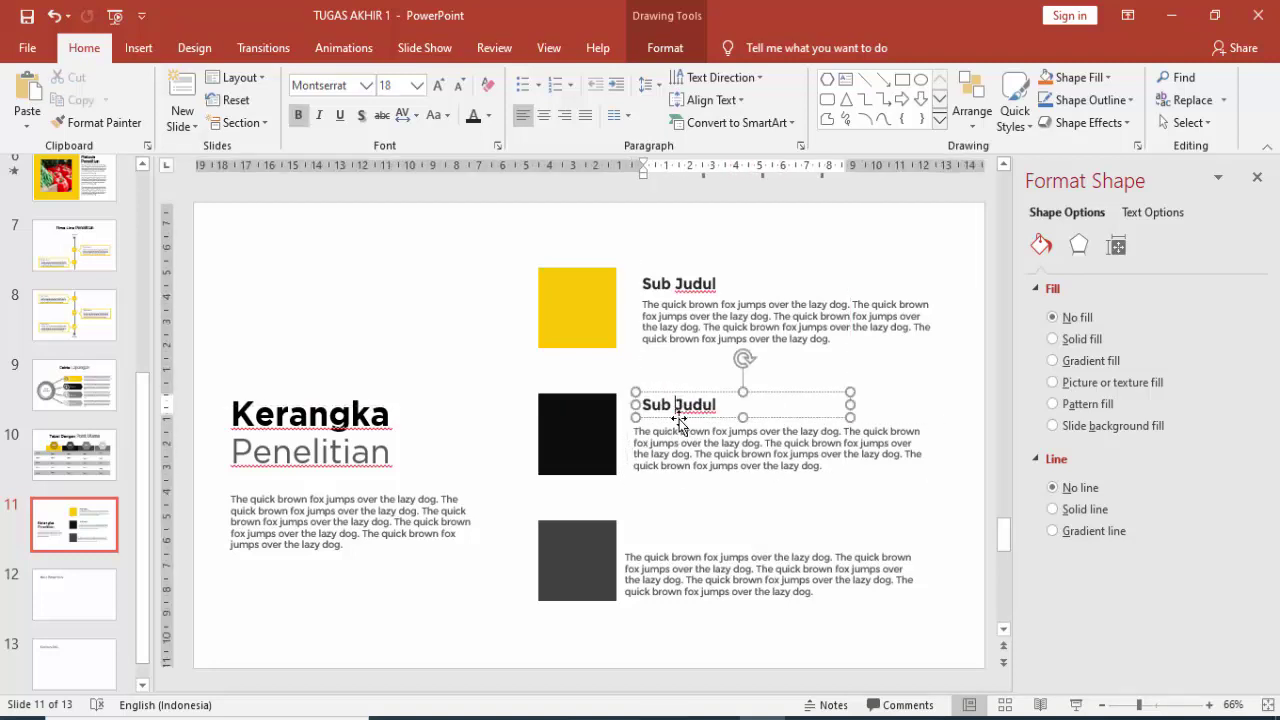
{"action": "left_click", "coordinate": [722, 390]}
{"action": "key", "text": "ctrl+d"}
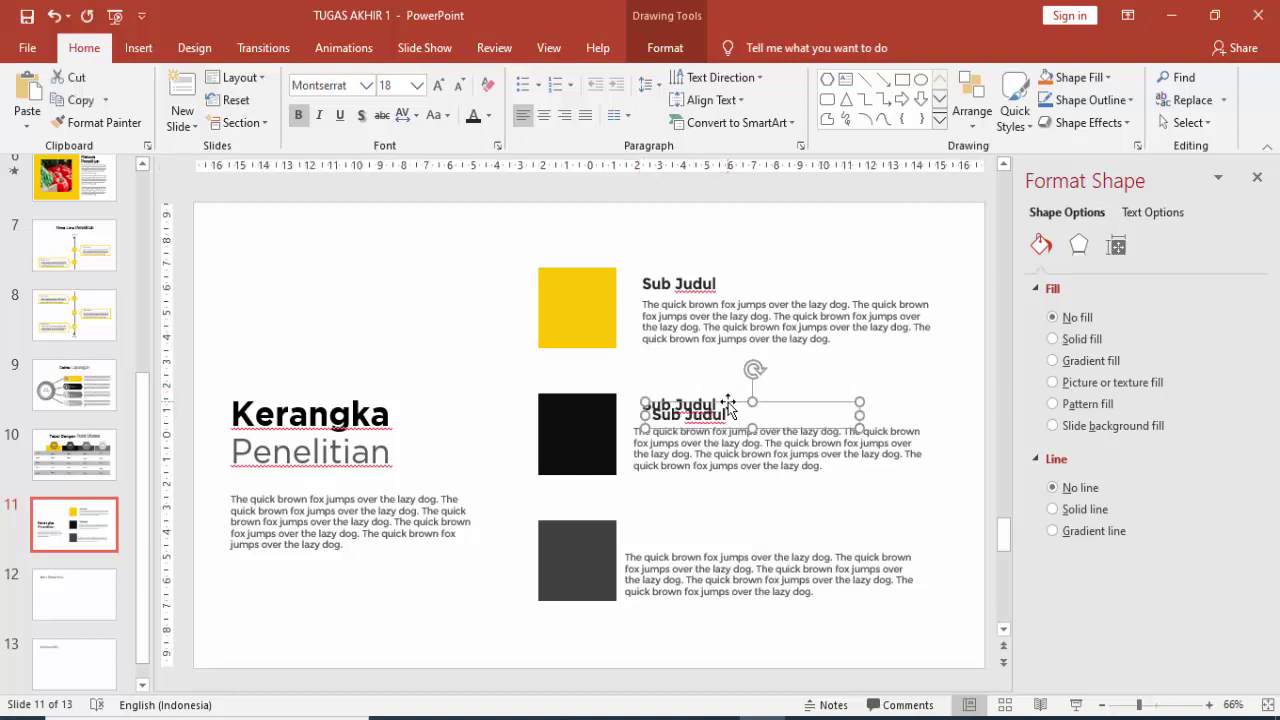
{"action": "left_click_drag", "start_coordinate": [729, 405], "coordinate": [717, 523]}
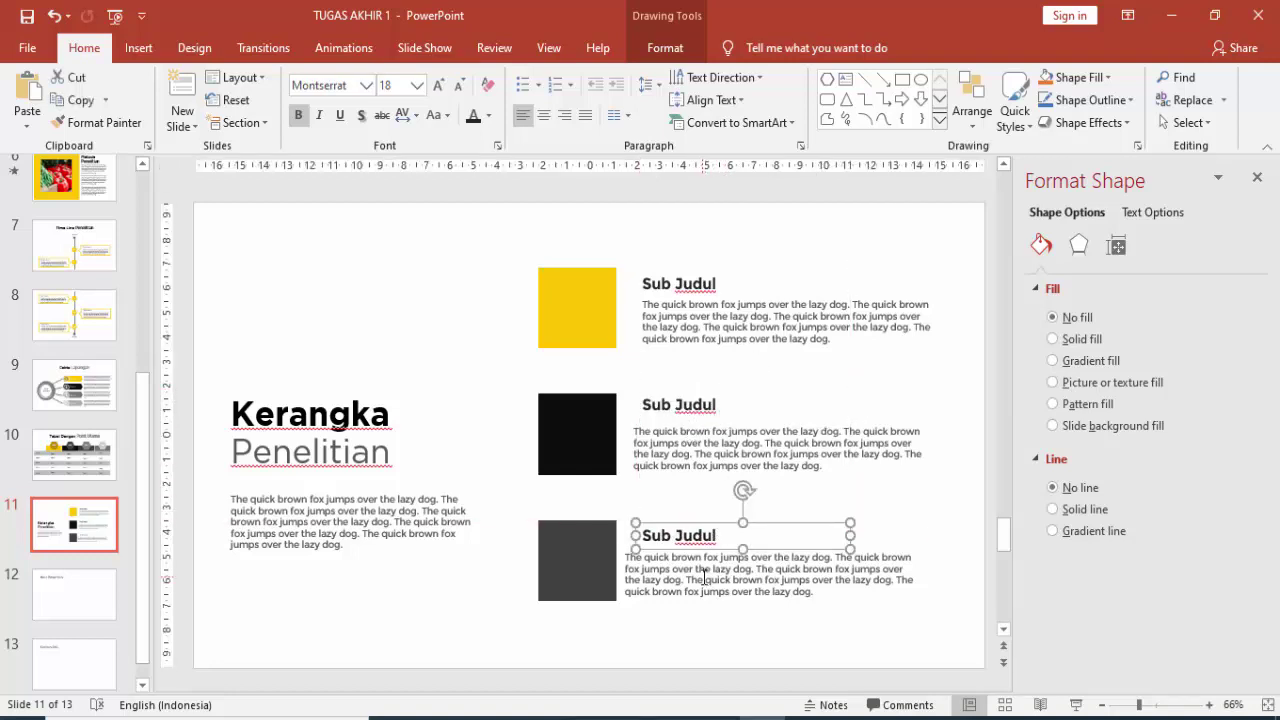
- Align all three headings and body texts left, then shift them into line with the squares
{"action": "left_click", "coordinate": [703, 577], "text": "shift"}
{"action": "left_click", "coordinate": [688, 470], "text": "shift"}
{"action": "left_click", "coordinate": [680, 403], "text": "shift"}
{"action": "left_click", "coordinate": [688, 326], "text": "shift"}
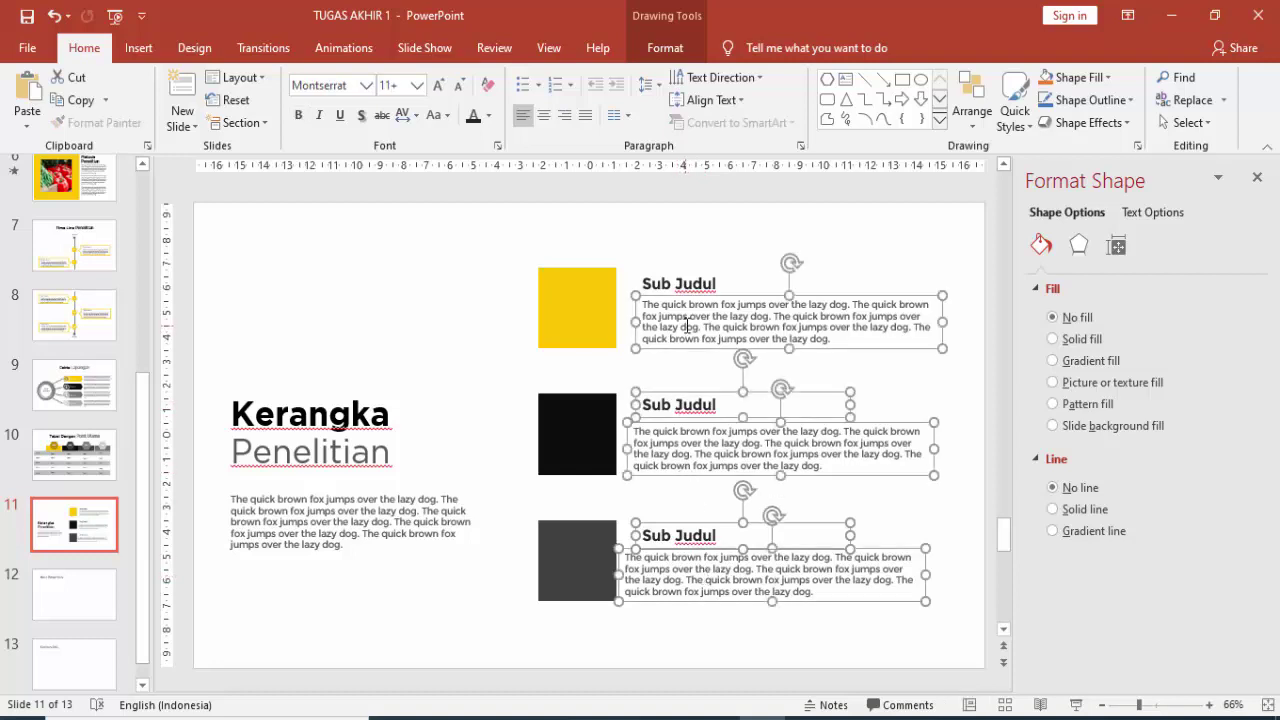
{"action": "left_click", "coordinate": [681, 285], "text": "shift"}
{"action": "left_click", "coordinate": [665, 48]}
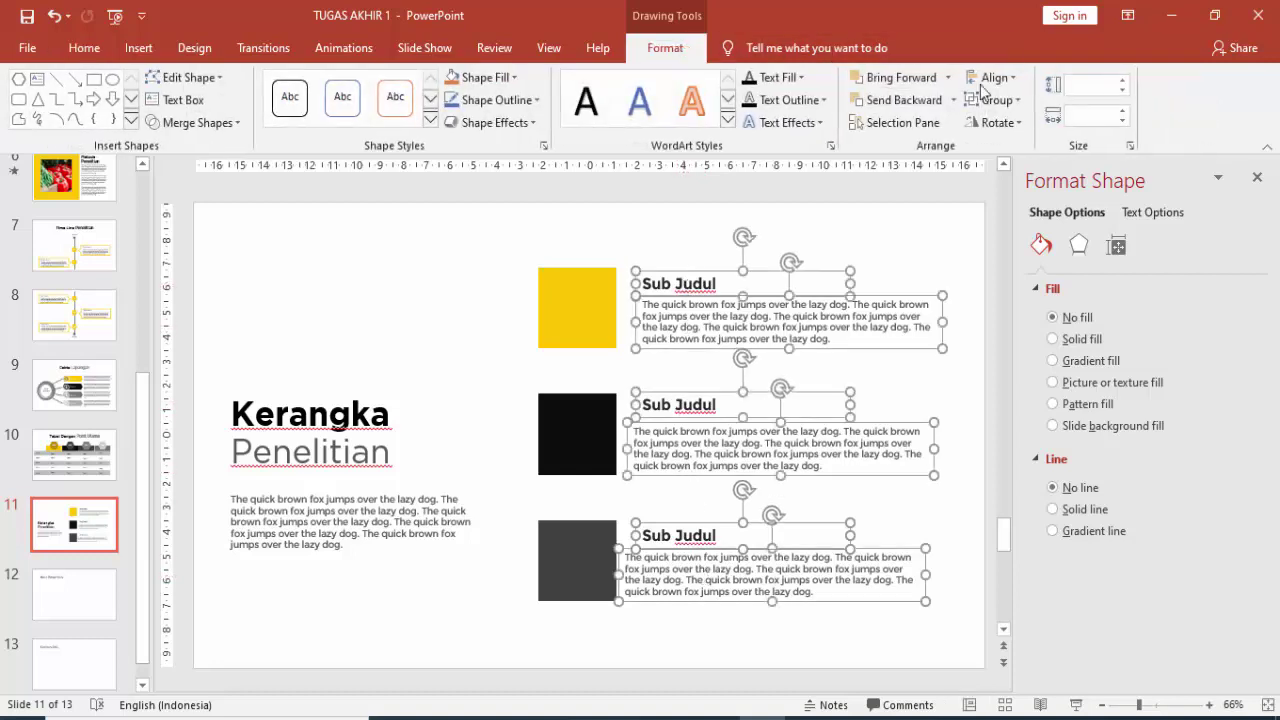
{"action": "left_click", "coordinate": [976, 84]}
{"action": "left_click", "coordinate": [978, 107]}
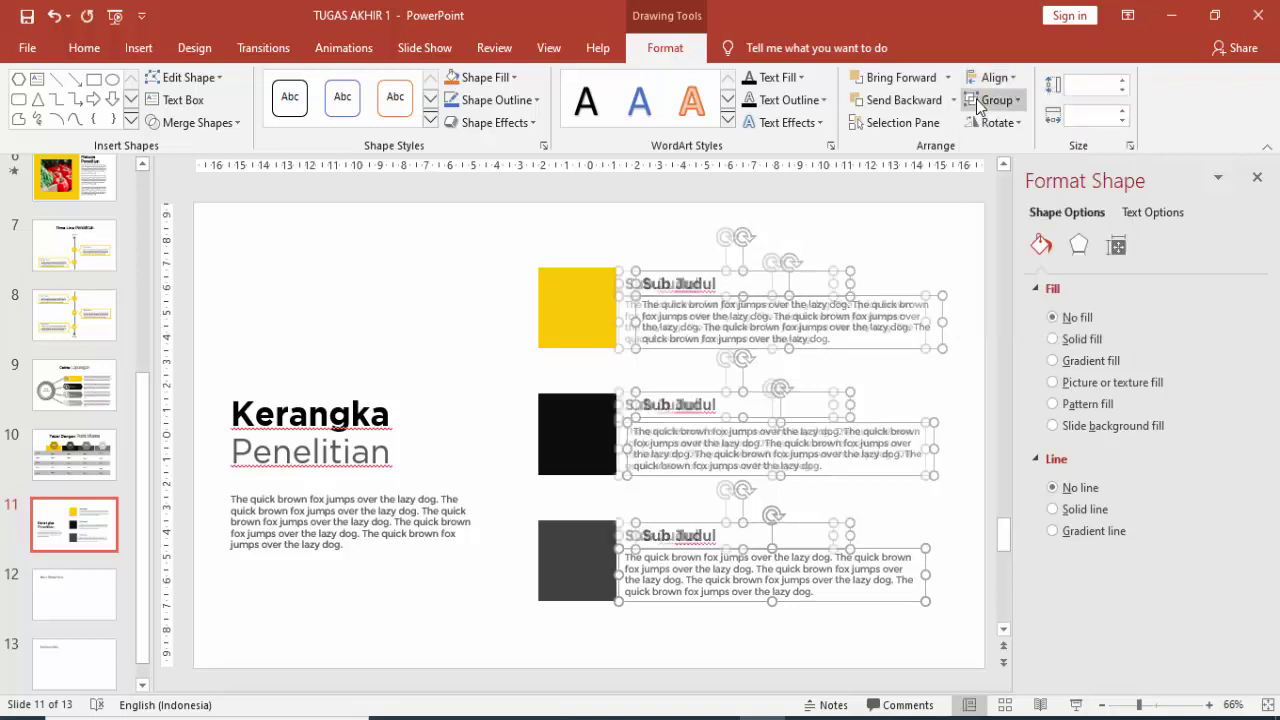
{"action": "left_click_drag", "start_coordinate": [793, 277], "coordinate": [802, 274]}
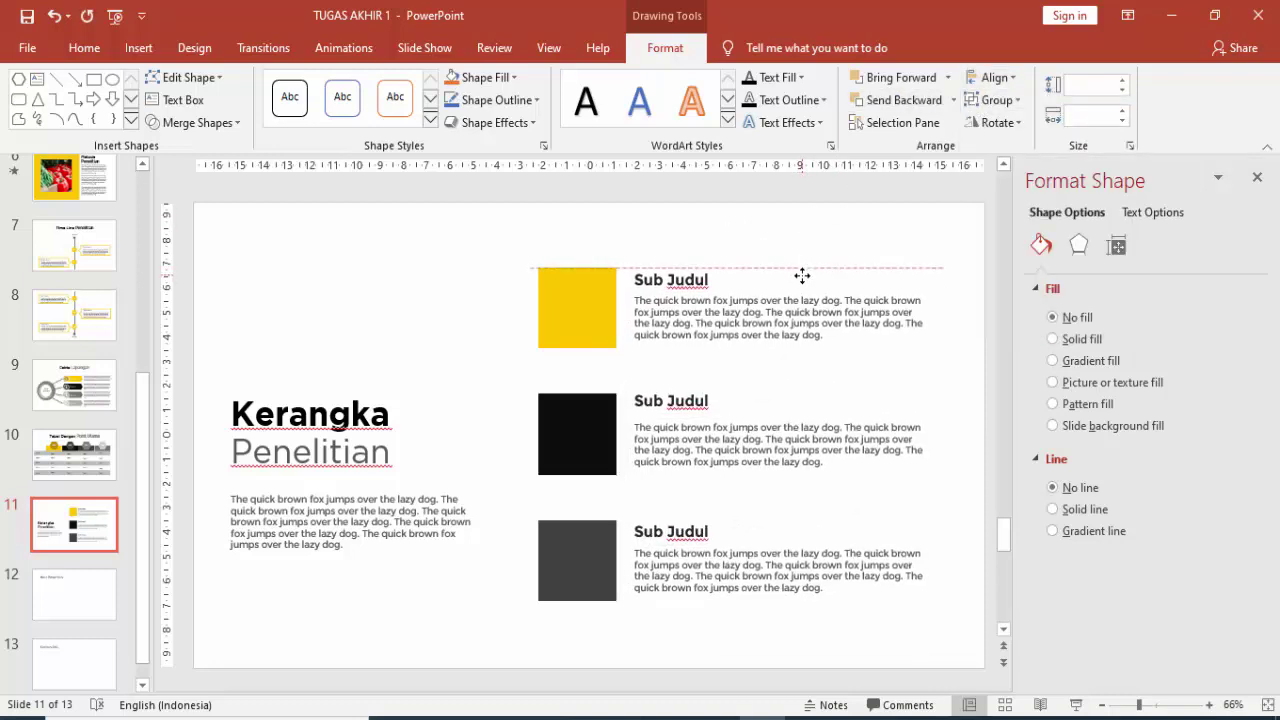
{"action": "left_click_drag", "start_coordinate": [802, 275], "coordinate": [800, 274]}
- Insert the globe icon from E:\VIDEO TUTORIAL YOUTUBE\ICON\SVG onto slide 11
{"action": "left_click", "coordinate": [500, 306]}
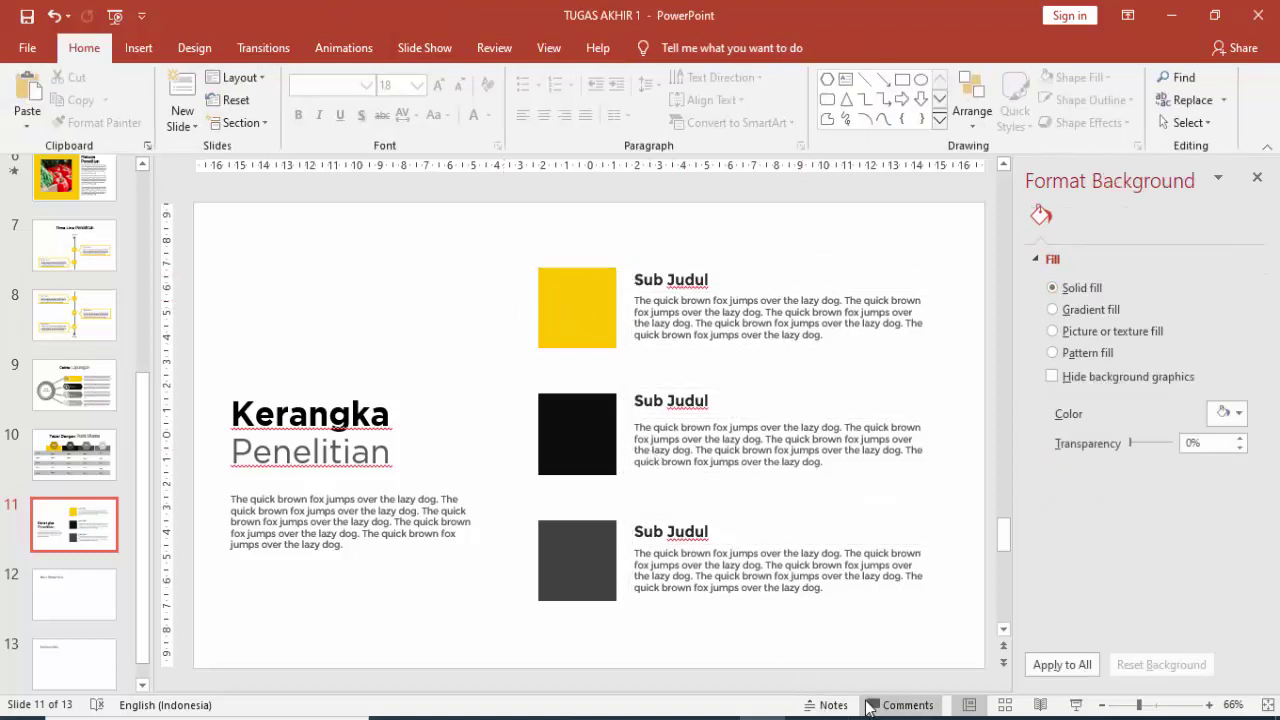
{"action": "scroll", "coordinate": [422, 266], "scroll_direction": "down", "scroll_amount": 2, "text": "ctrl"}
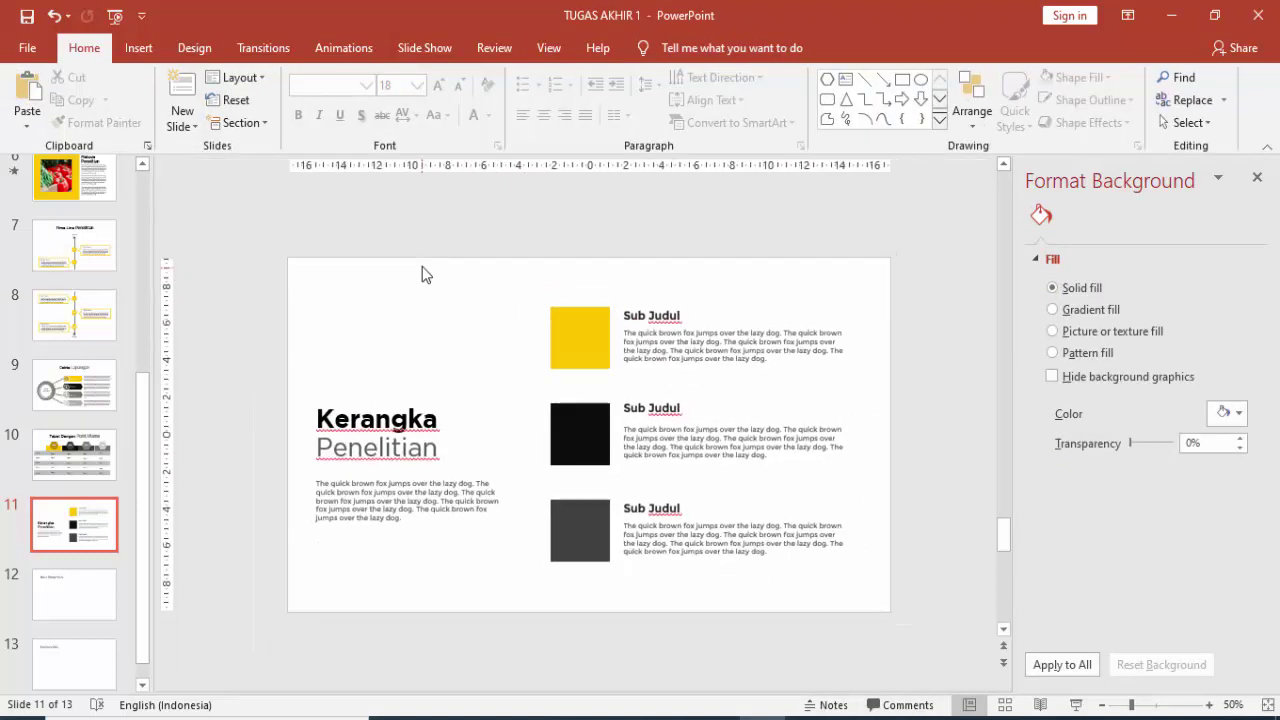
{"action": "left_click", "coordinate": [139, 48]}
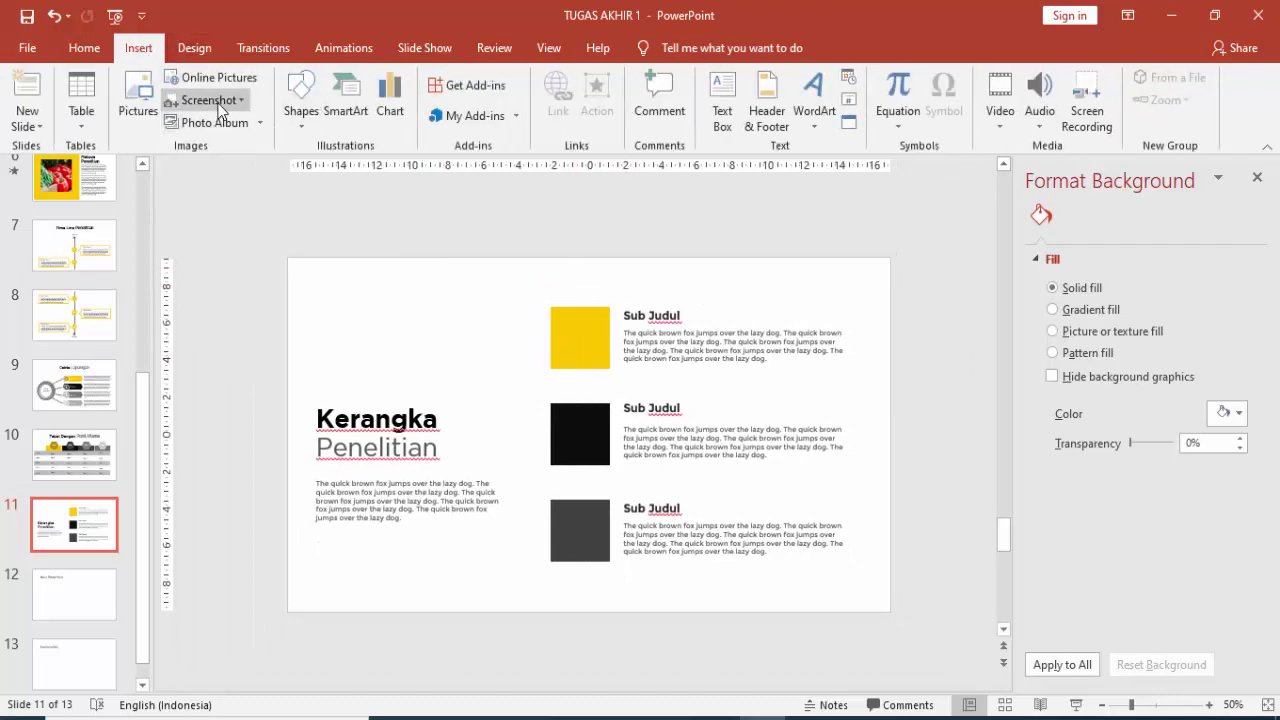
{"action": "left_click", "coordinate": [138, 98]}
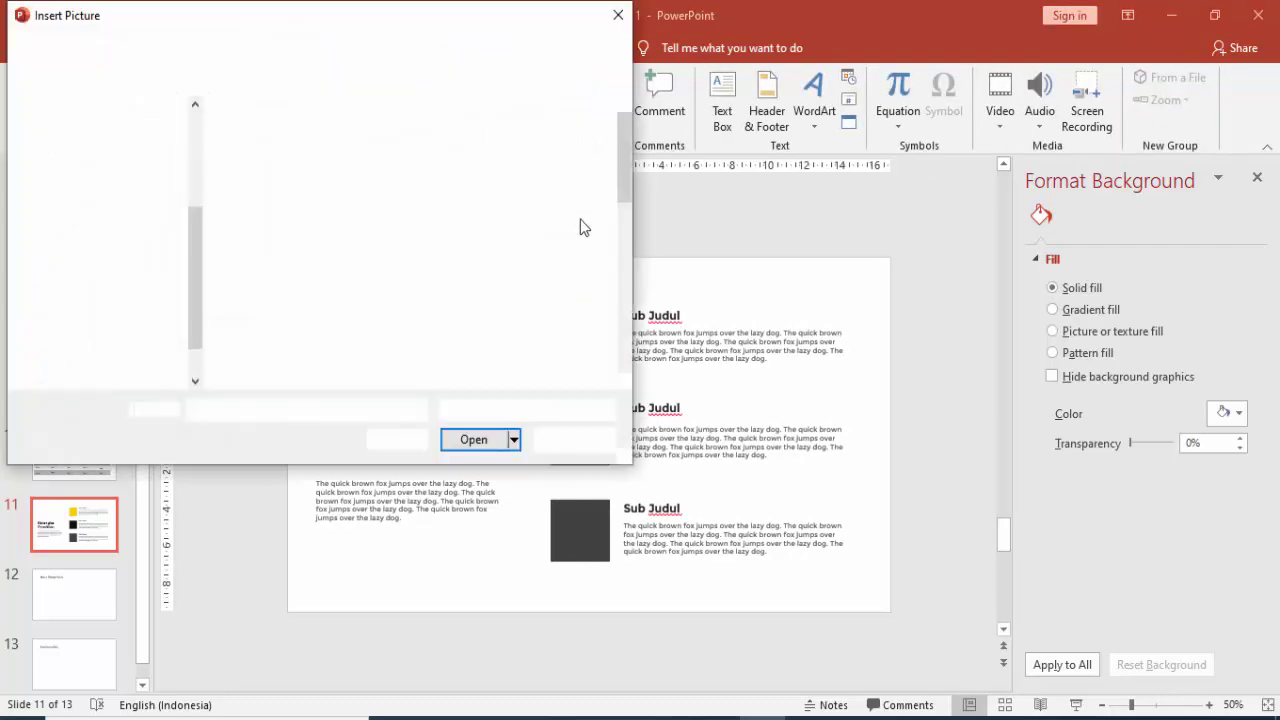
{"action": "scroll", "coordinate": [97, 342], "scroll_direction": "down", "scroll_amount": 1}
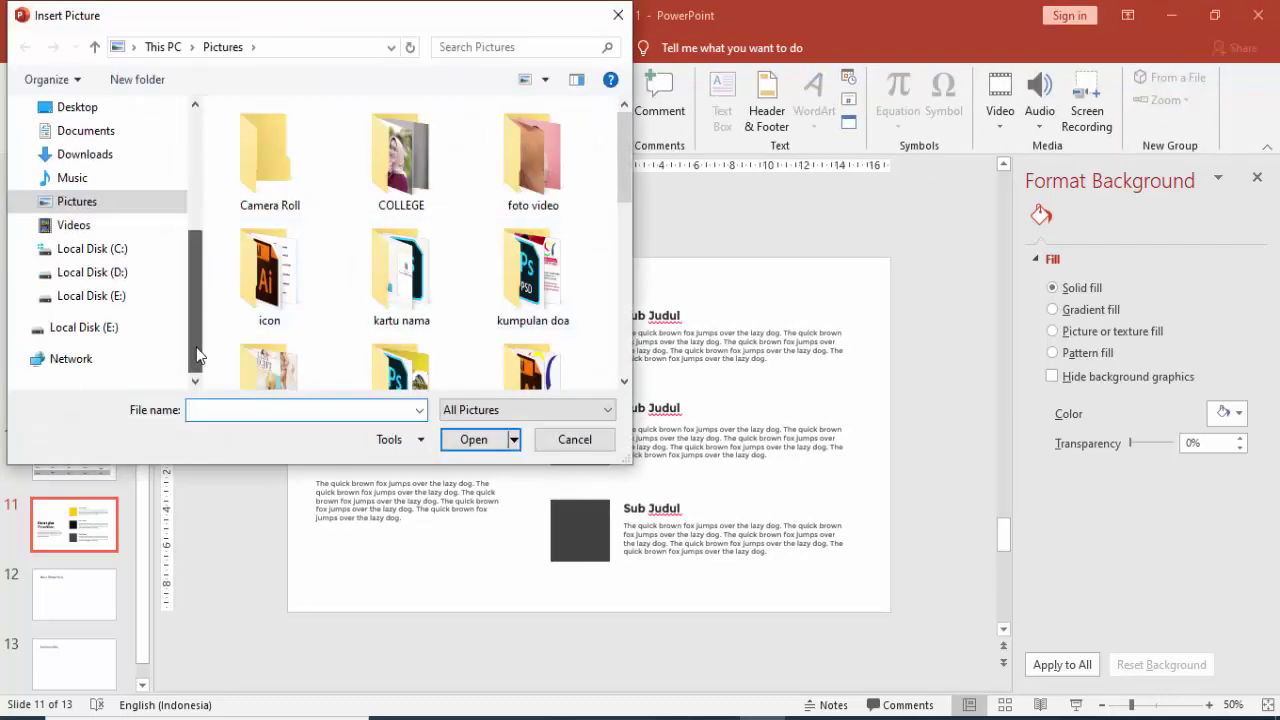
{"action": "left_click", "coordinate": [92, 295]}
{"action": "scroll", "coordinate": [343, 276], "scroll_direction": "down", "scroll_amount": 5}
{"action": "scroll", "coordinate": [340, 290], "scroll_direction": "down", "scroll_amount": 1}
{"action": "scroll", "coordinate": [340, 300], "scroll_direction": "down", "scroll_amount": 1}
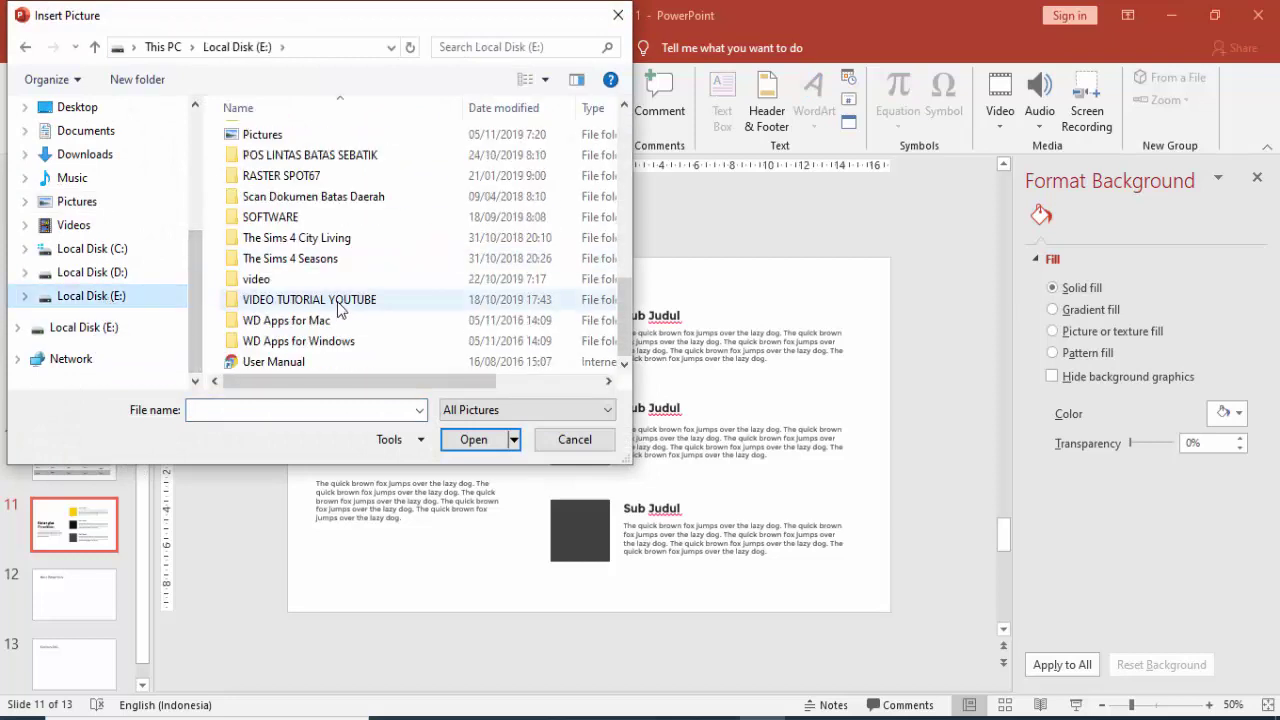
{"action": "double_click", "coordinate": [337, 300]}
{"action": "double_click", "coordinate": [286, 240]}
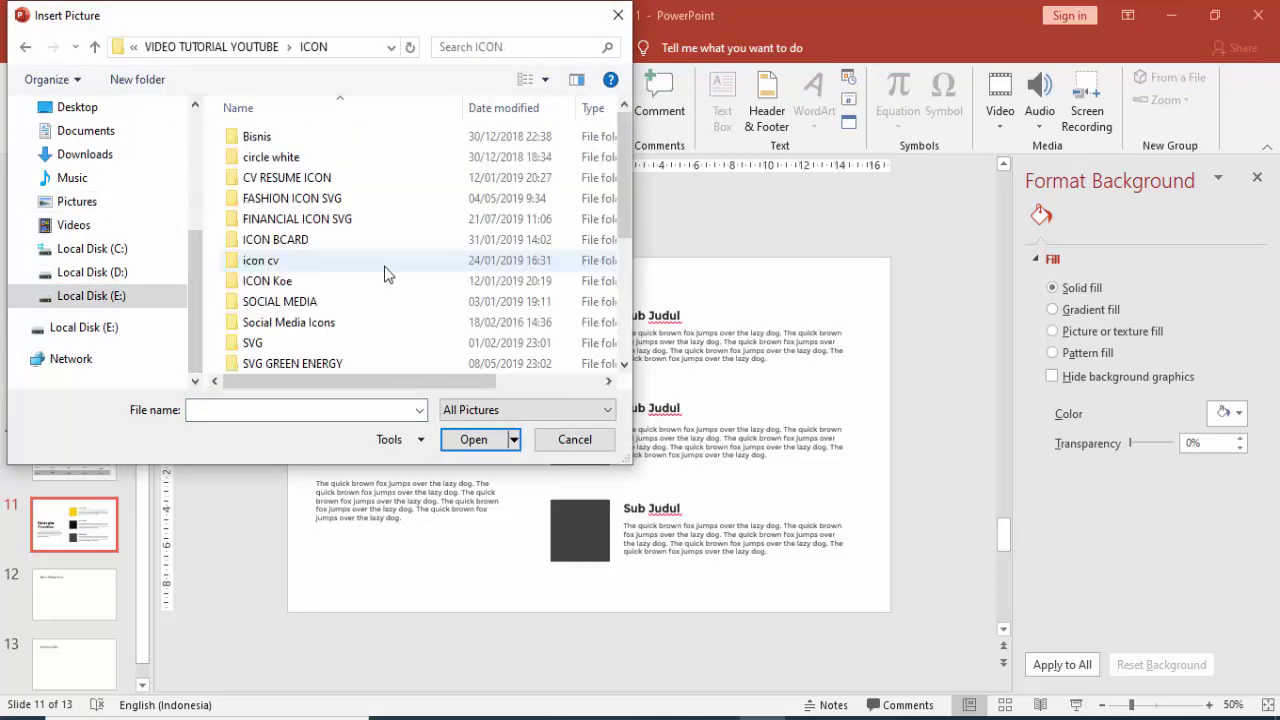
{"action": "double_click", "coordinate": [303, 346]}
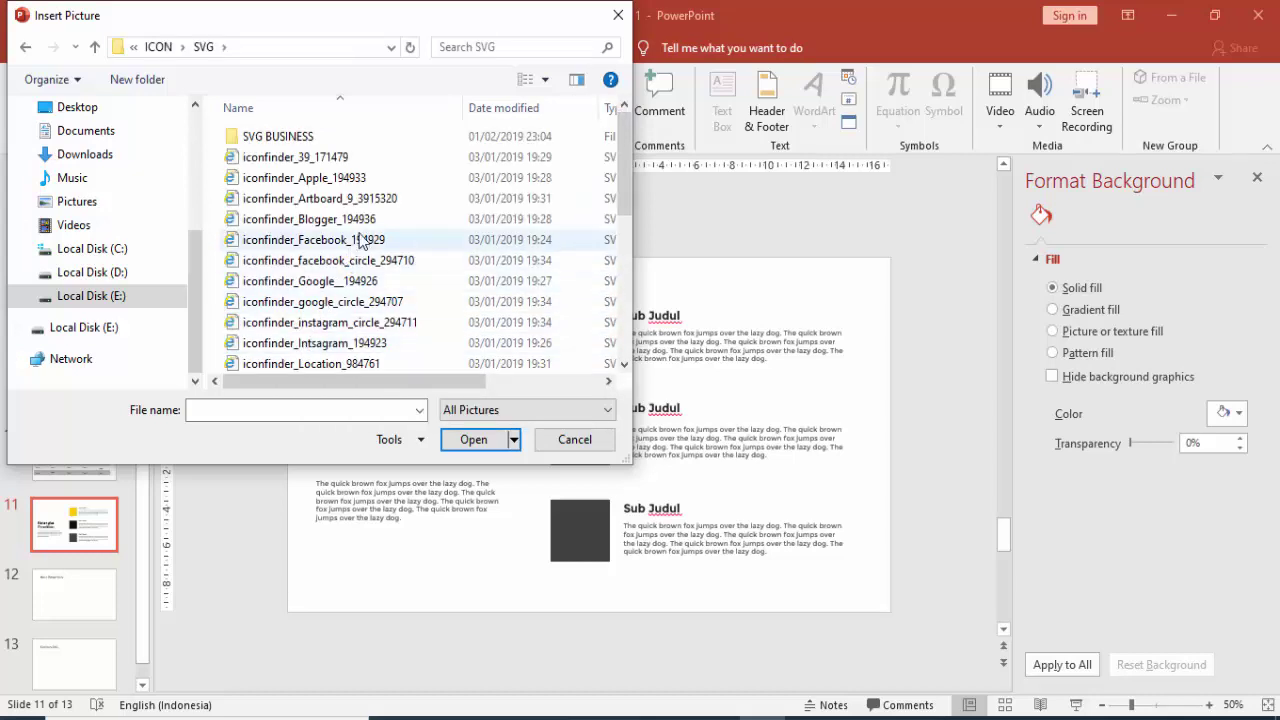
{"action": "left_click", "coordinate": [330, 160]}
{"action": "left_click", "coordinate": [472, 440]}
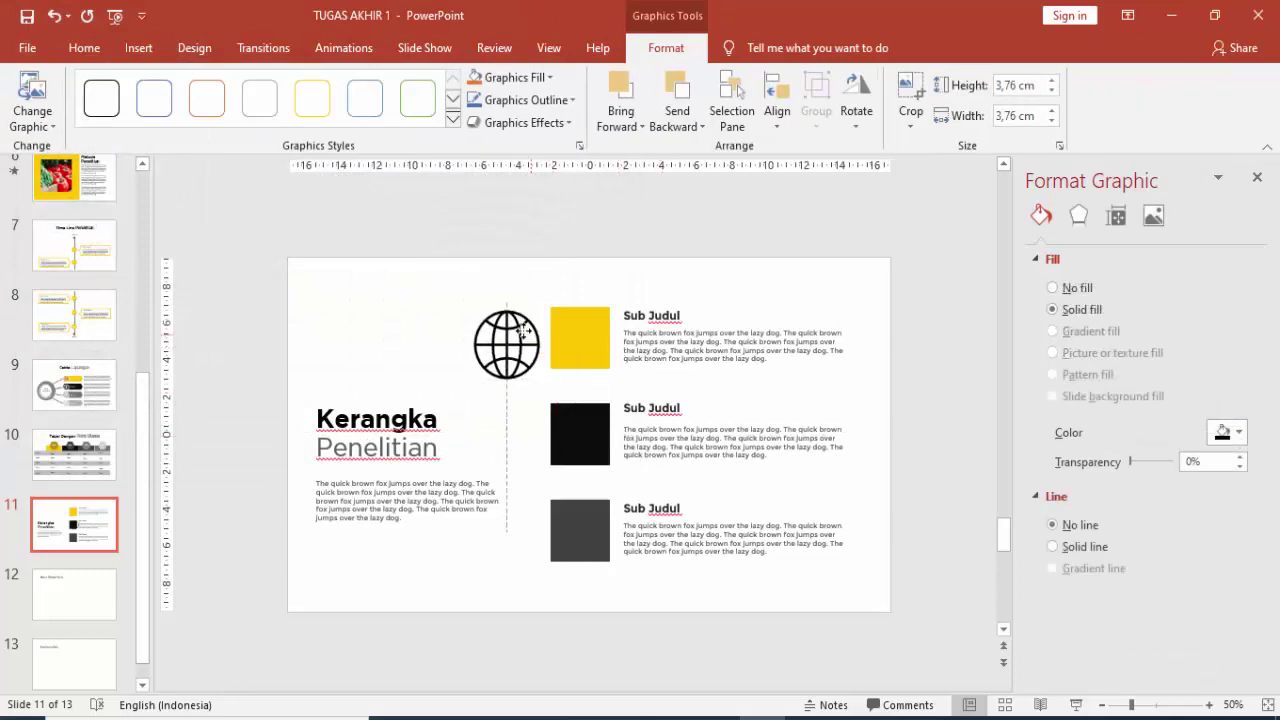
- Make the globe icon white, shrink it and centre it on the yellow square
{"action": "left_click_drag", "start_coordinate": [618, 428], "coordinate": [511, 329]}
{"action": "left_click", "coordinate": [1225, 432]}
{"action": "left_click", "coordinate": [1124, 478]}
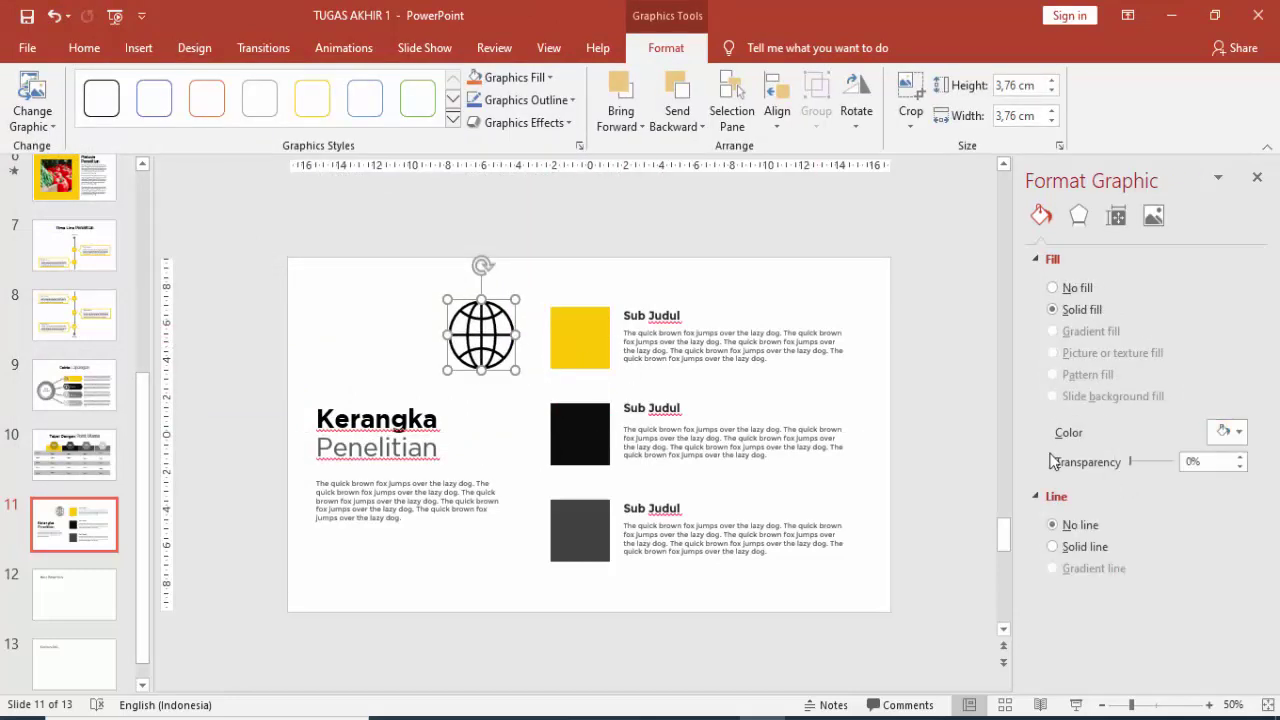
{"action": "mouse_move", "coordinate": [515, 370]}
{"action": "left_mouse_down"}
{"action": "mouse_move", "coordinate": [481, 336]}
{"action": "mouse_move", "coordinate": [585, 338]}
{"action": "left_mouse_up"}
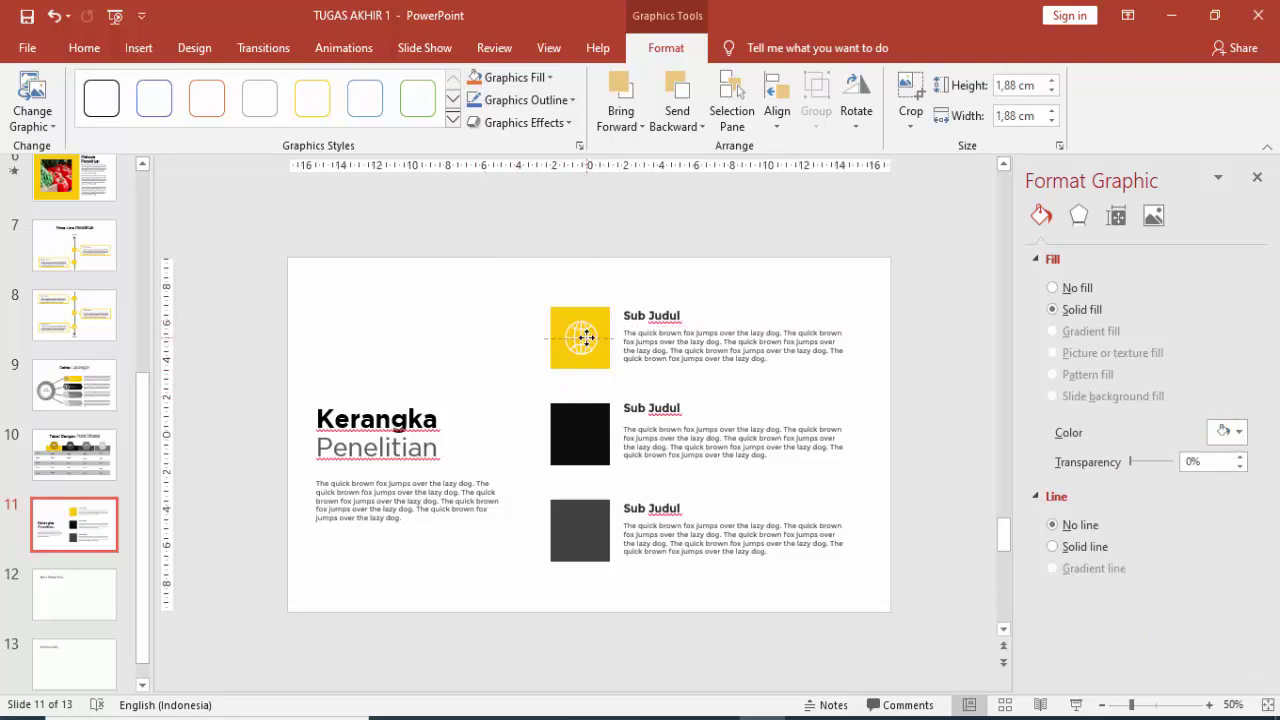
{"action": "left_click", "coordinate": [466, 306]}
- Insert the location-pin SVG, fill it white and size it onto the black square
{"action": "left_click", "coordinate": [138, 47]}
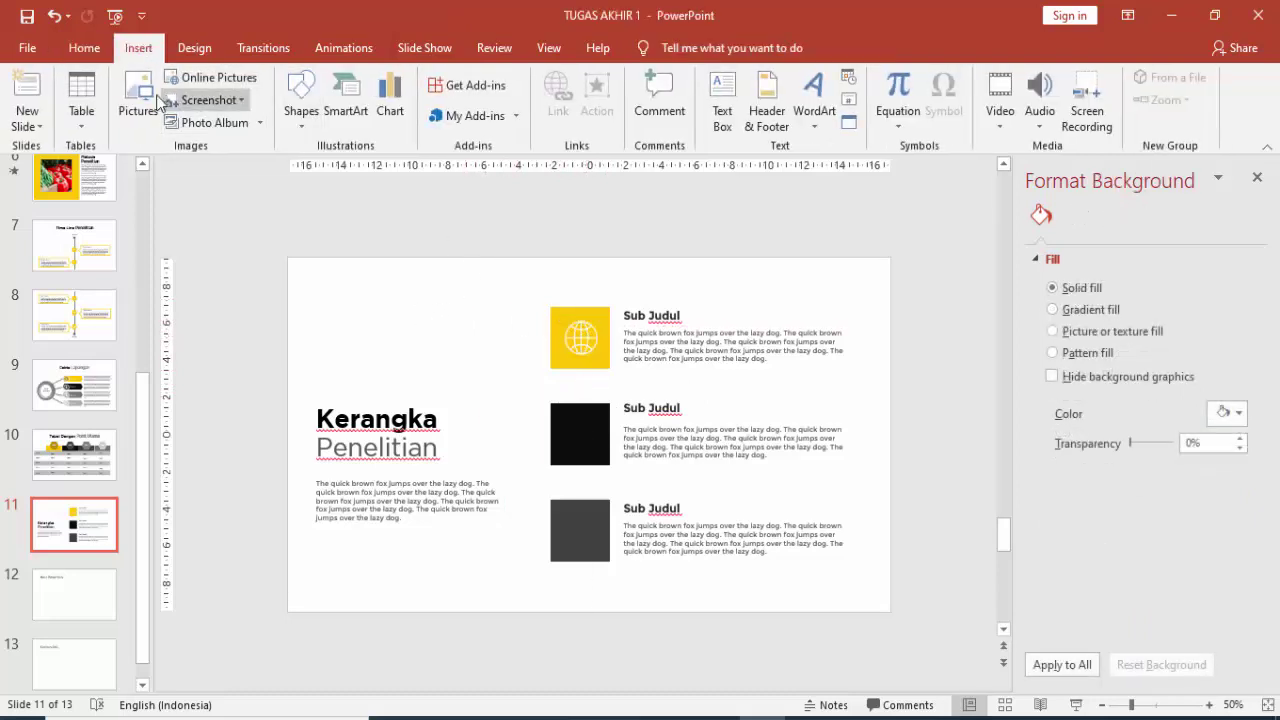
{"action": "left_click", "coordinate": [140, 98]}
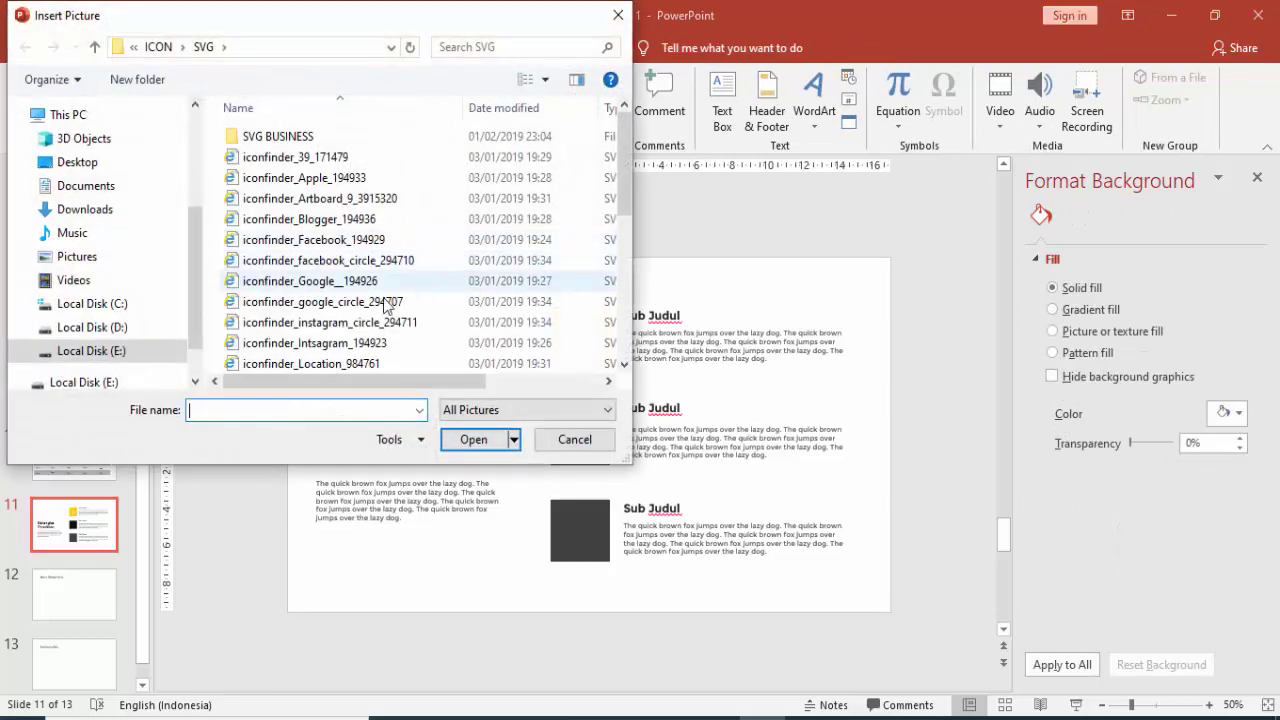
{"action": "double_click", "coordinate": [322, 199]}
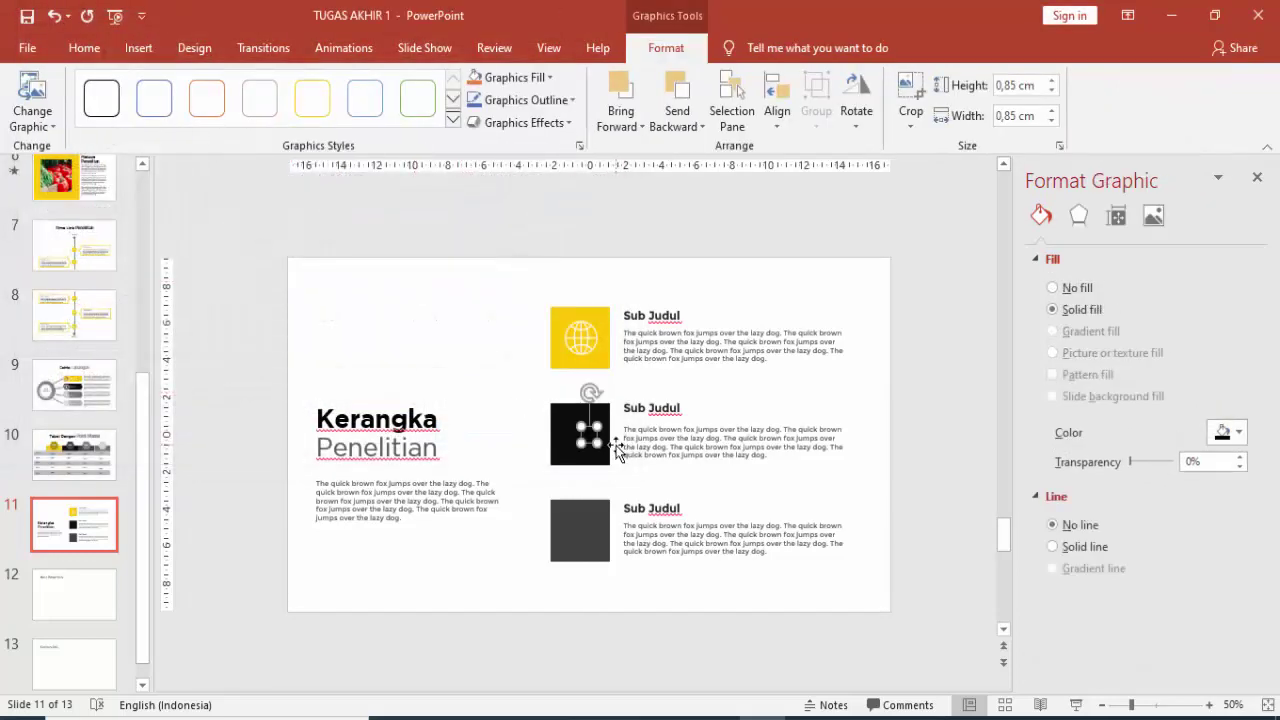
{"action": "left_click", "coordinate": [1224, 434]}
{"action": "left_click", "coordinate": [1126, 472]}
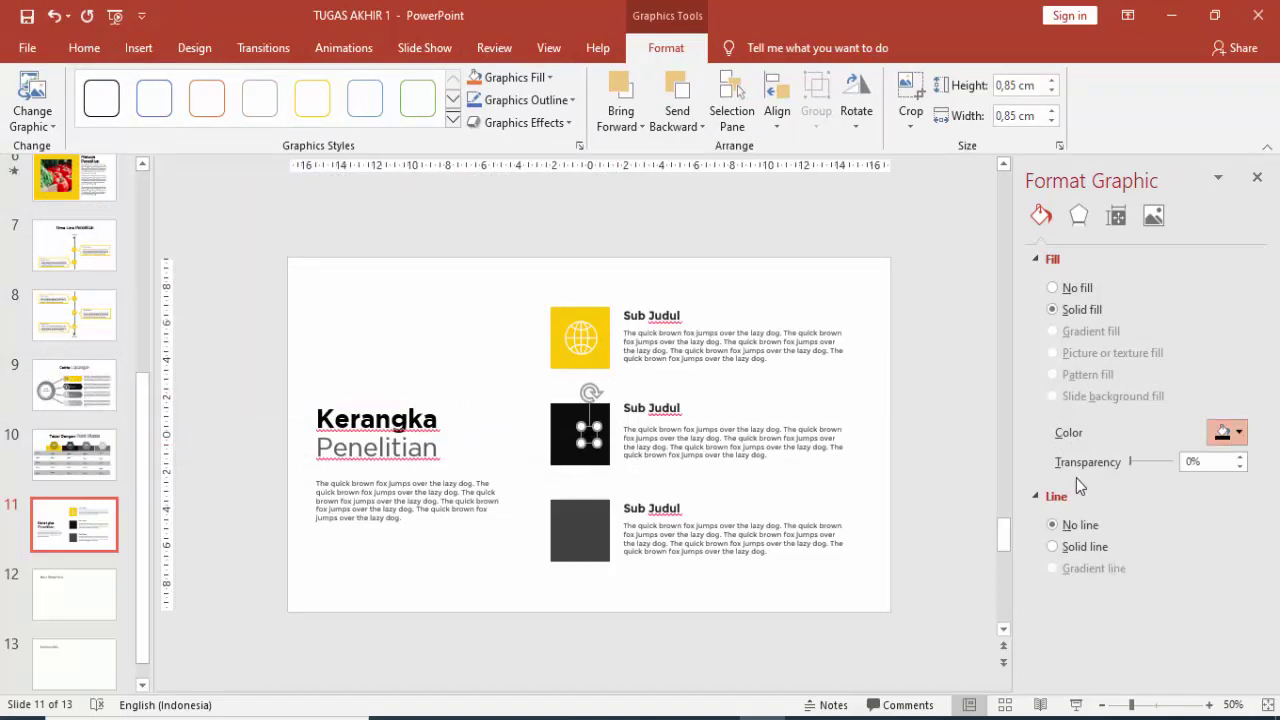
{"action": "left_click_drag", "start_coordinate": [574, 420], "coordinate": [550, 394]}
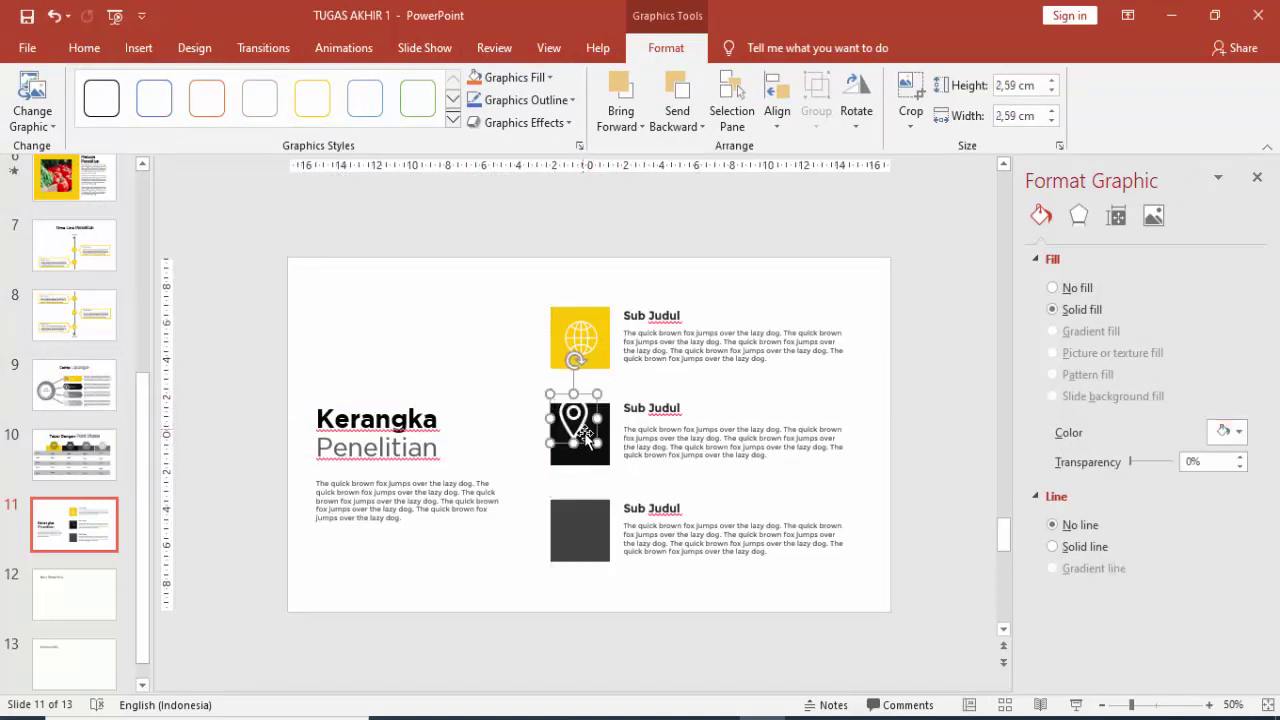
{"action": "left_click", "coordinate": [517, 387]}
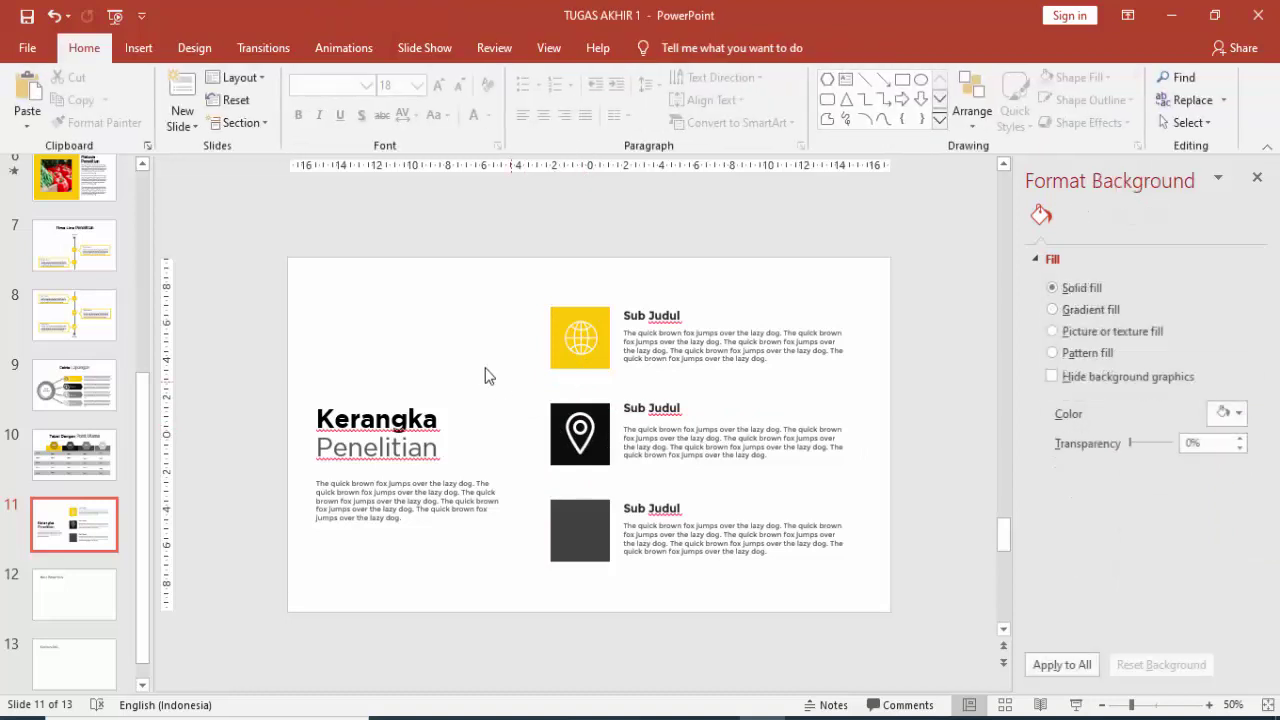
- Insert the Google+ SVG, fill it white and place it on the dark grey square
{"action": "left_click", "coordinate": [138, 47]}
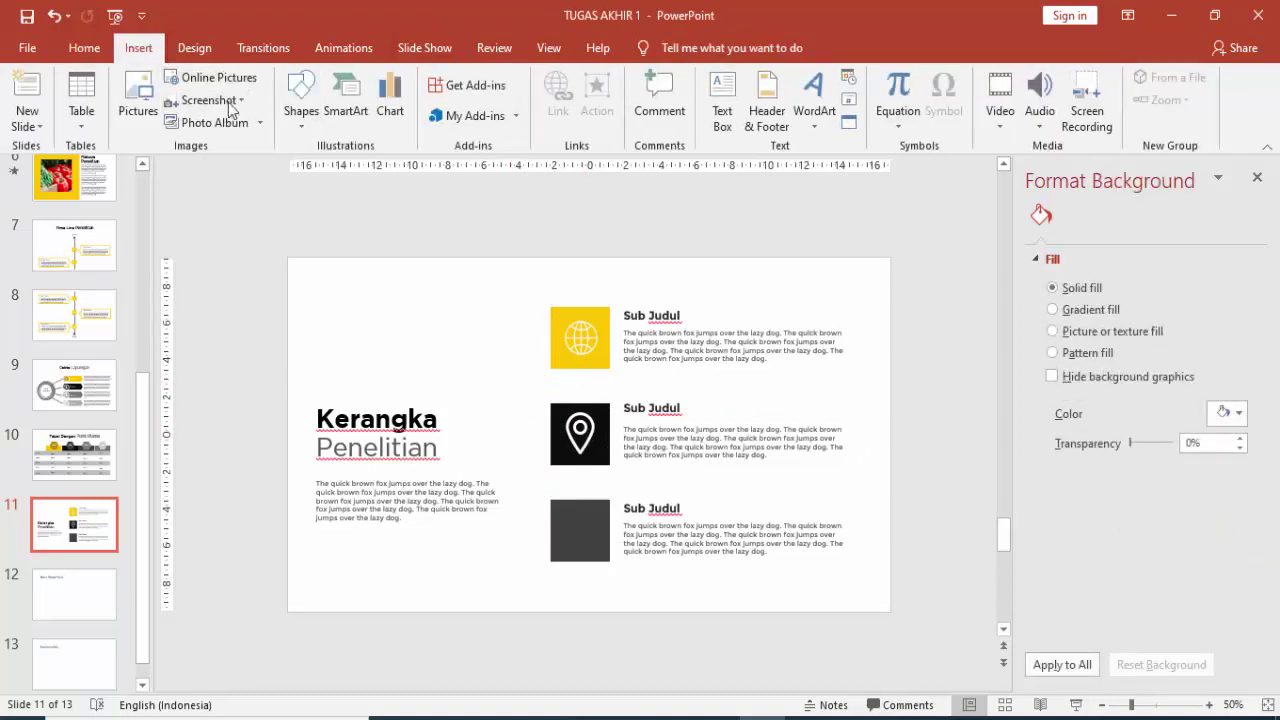
{"action": "left_click", "coordinate": [136, 101]}
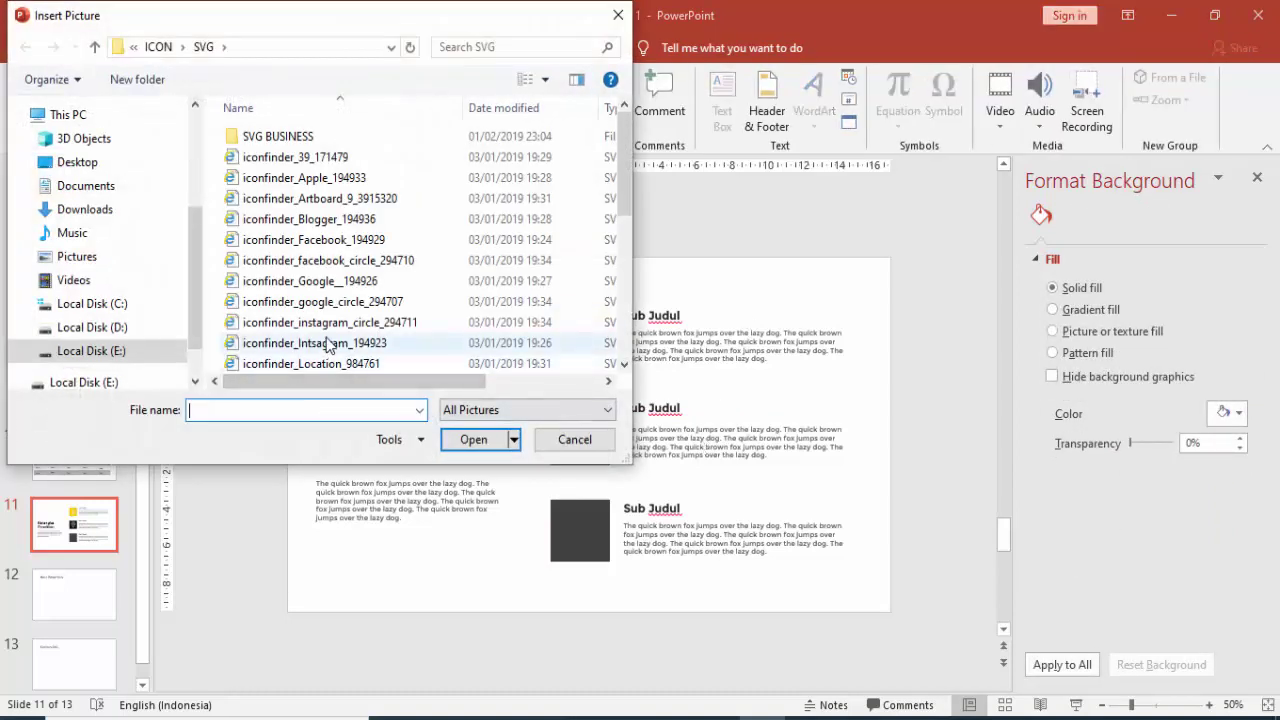
{"action": "double_click", "coordinate": [334, 284]}
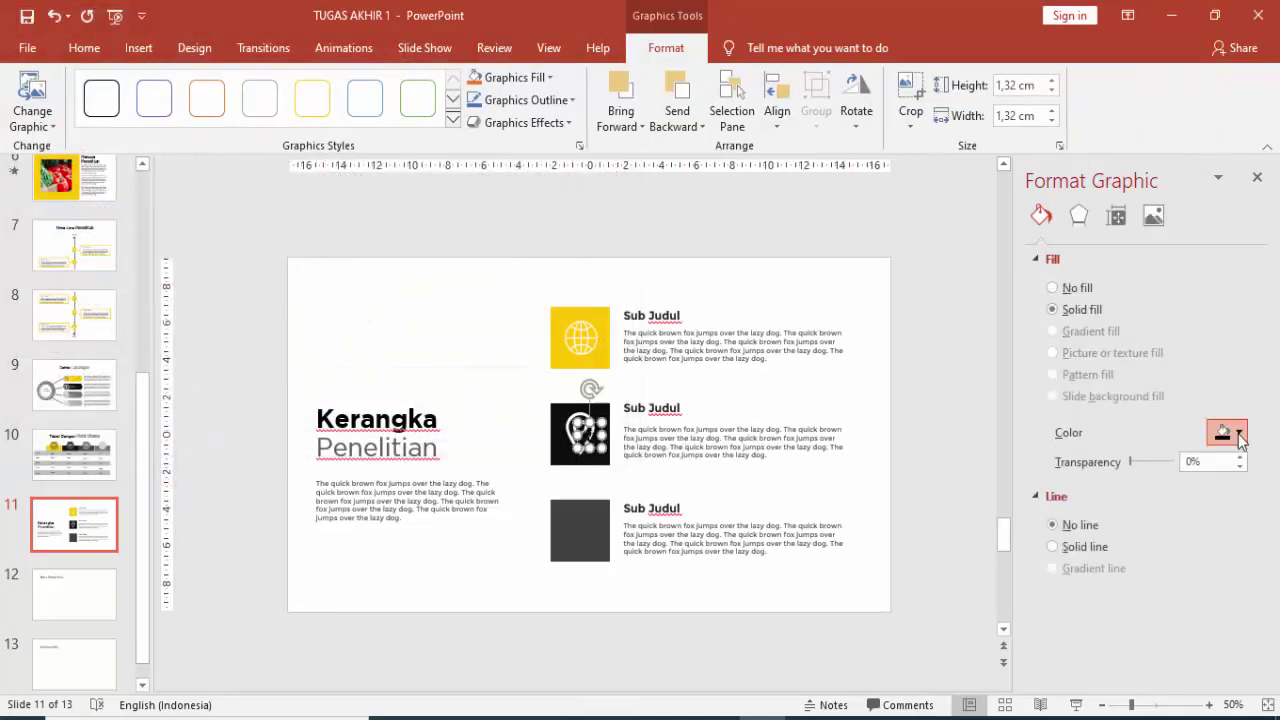
{"action": "left_click", "coordinate": [1228, 432]}
{"action": "left_click", "coordinate": [1123, 478]}
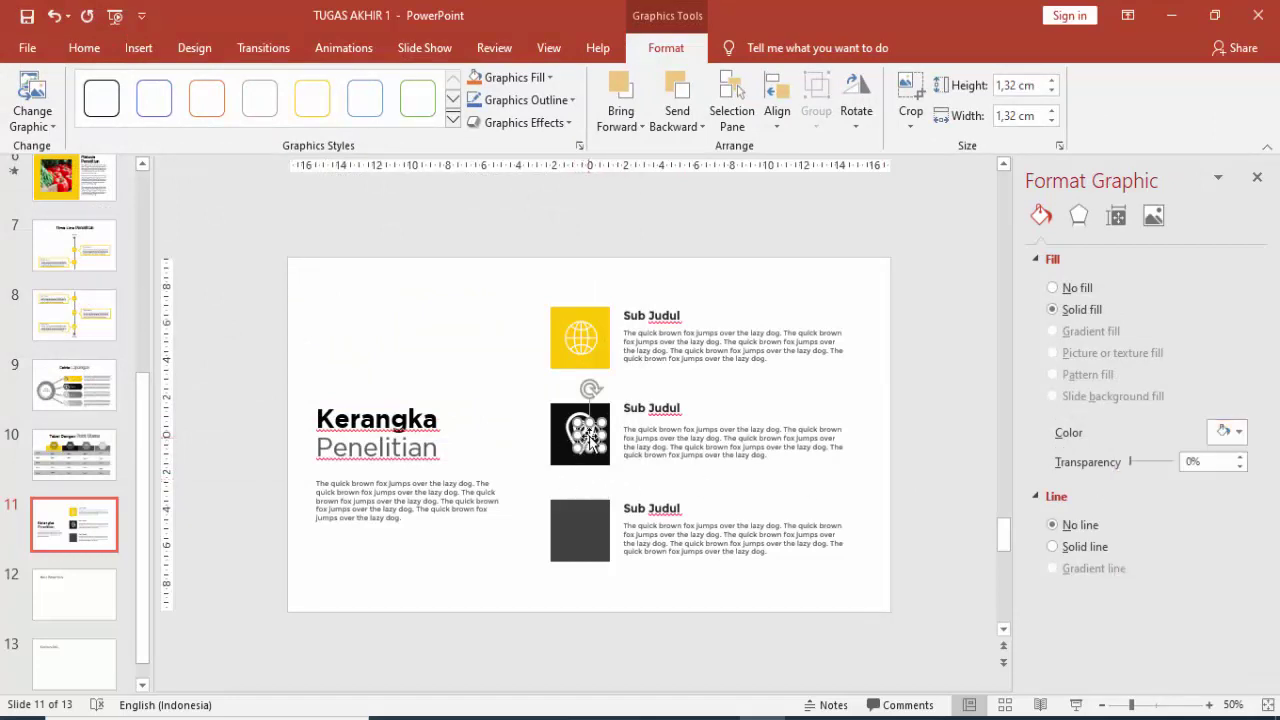
{"action": "left_click_drag", "start_coordinate": [590, 435], "coordinate": [592, 524]}
{"action": "left_click", "coordinate": [520, 546]}
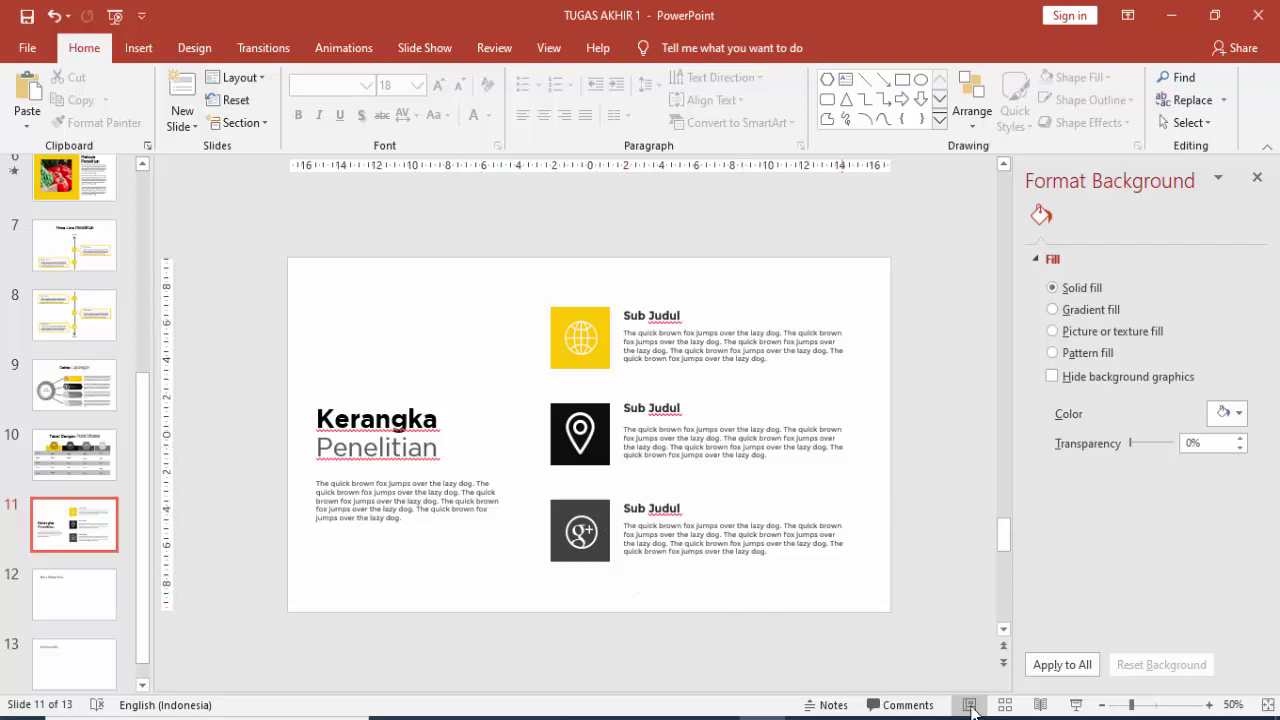
- On slide 12, set the title word 'Hasil' to Gotham Bold
{"action": "left_click", "coordinate": [82, 590]}
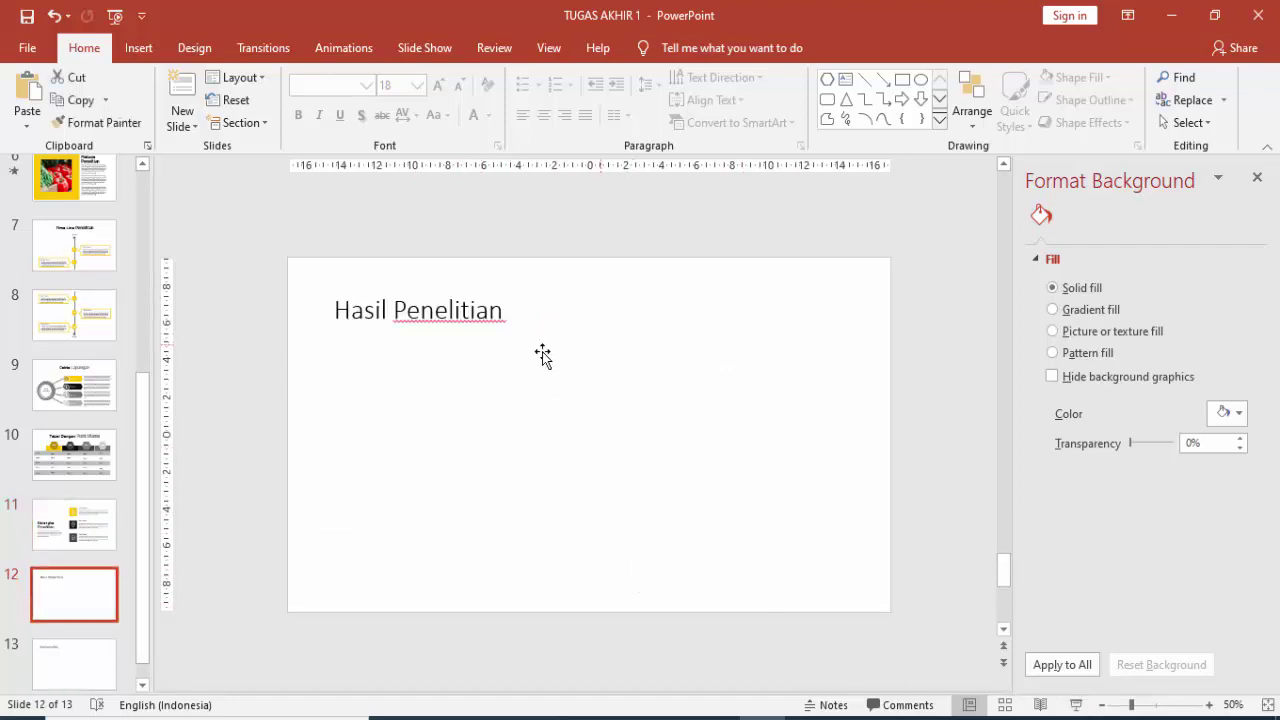
{"action": "left_click", "coordinate": [395, 309]}
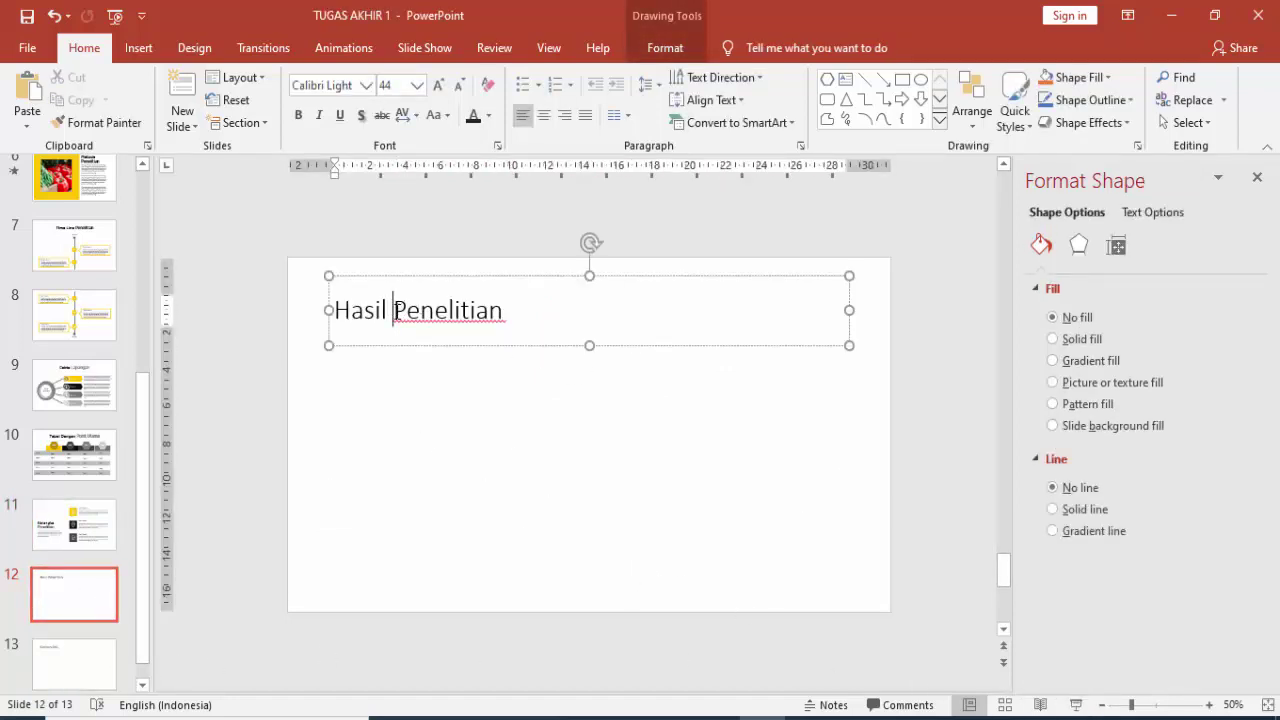
{"action": "double_click", "coordinate": [337, 306]}
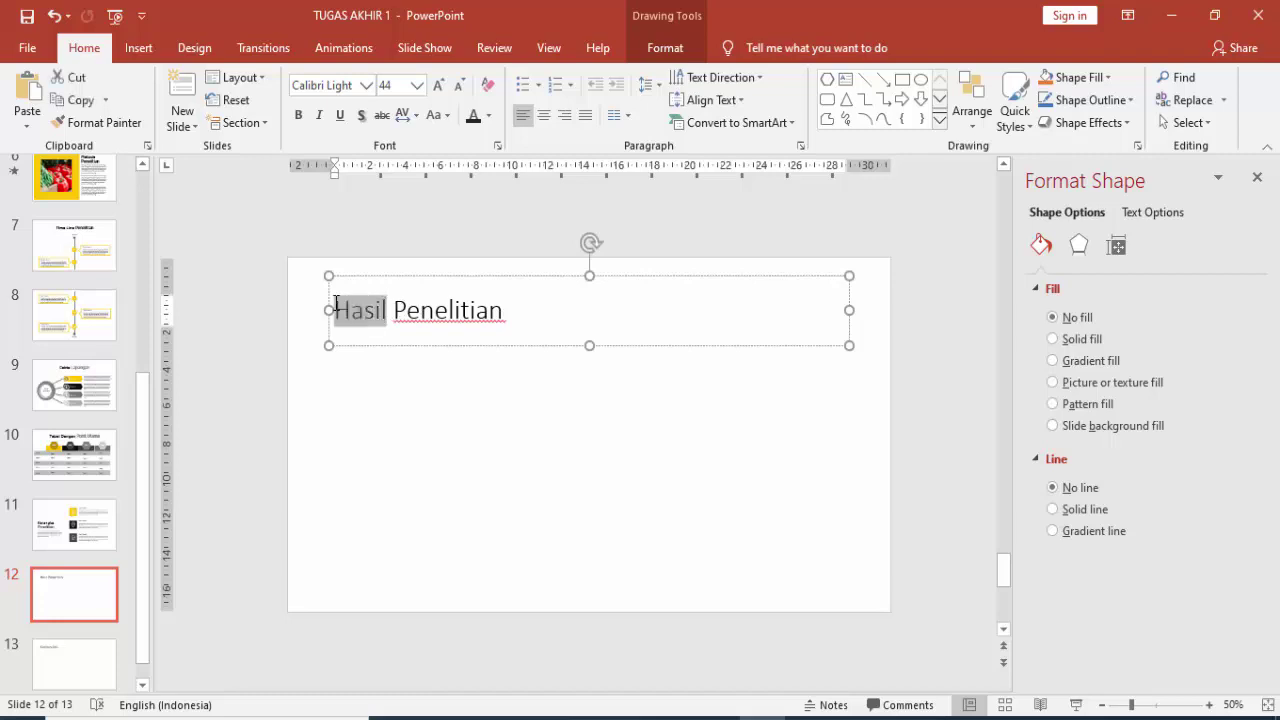
{"action": "left_click", "coordinate": [366, 85]}
{"action": "left_click", "coordinate": [366, 254]}
- Set 'Penelitian' in the slide 12 title to grey Gotham Book
{"action": "left_click", "coordinate": [462, 310]}
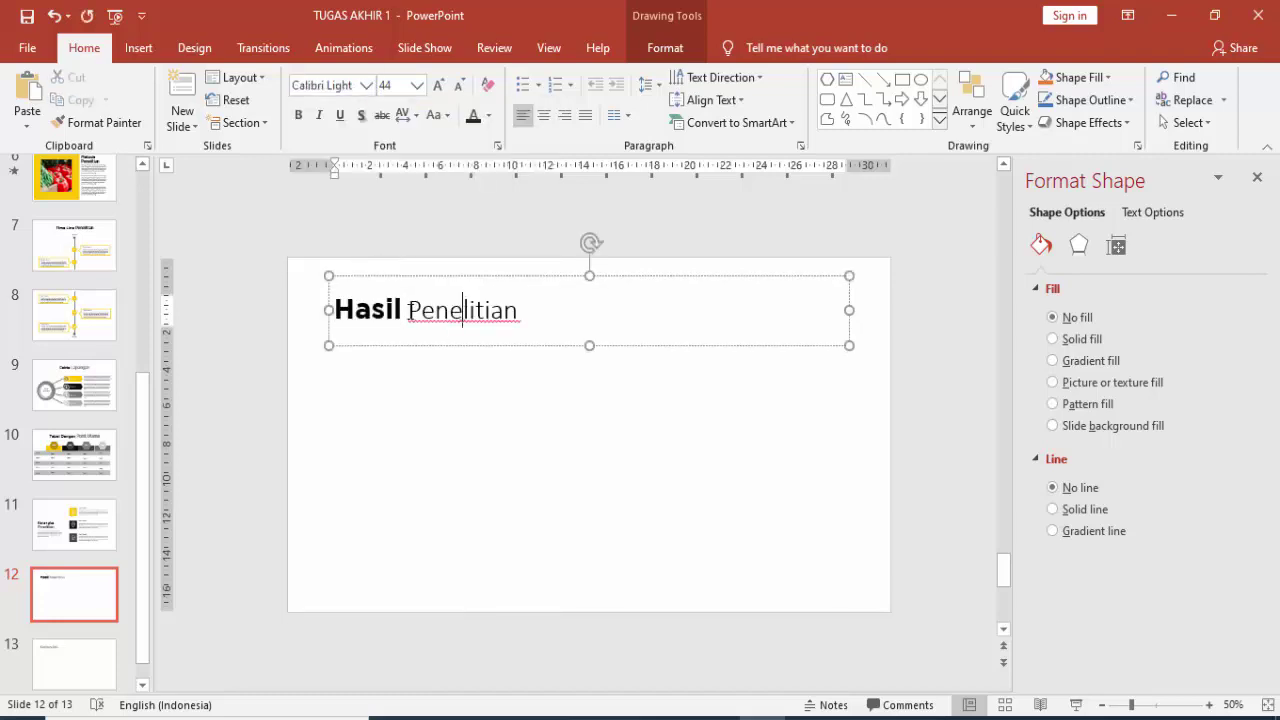
{"action": "double_click", "coordinate": [462, 310]}
{"action": "left_click", "coordinate": [366, 85]}
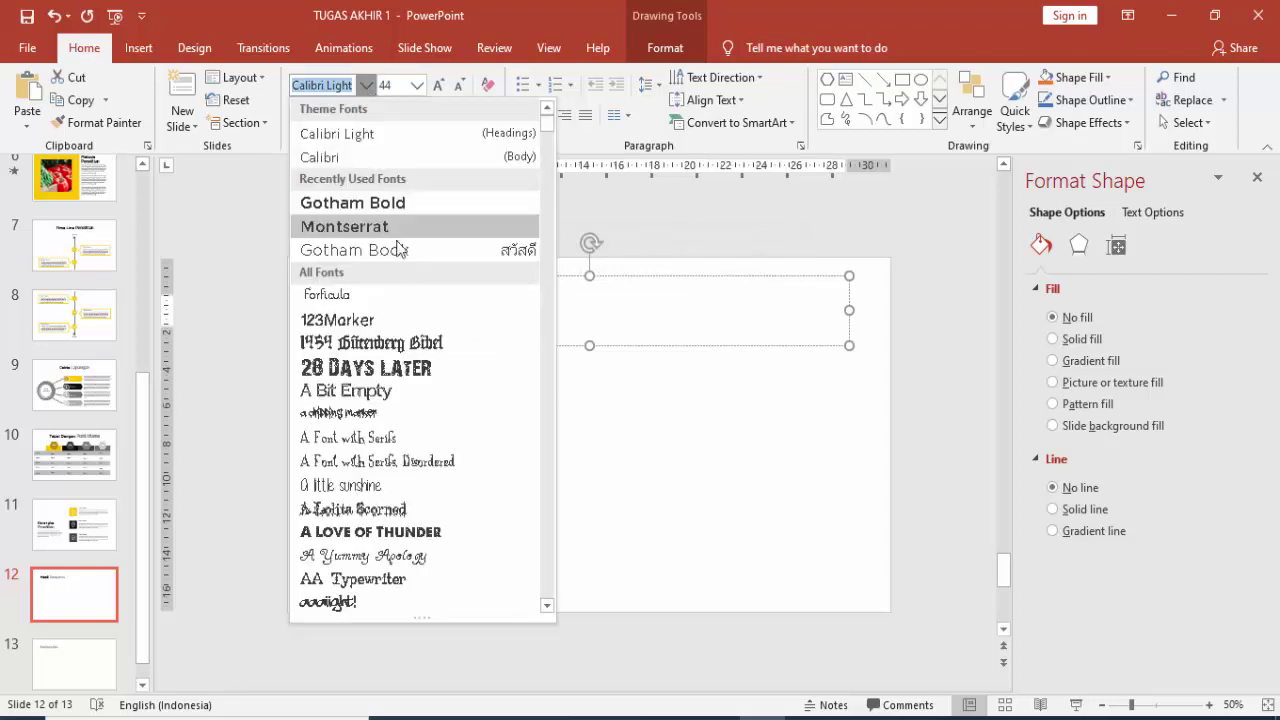
{"action": "left_click", "coordinate": [398, 250]}
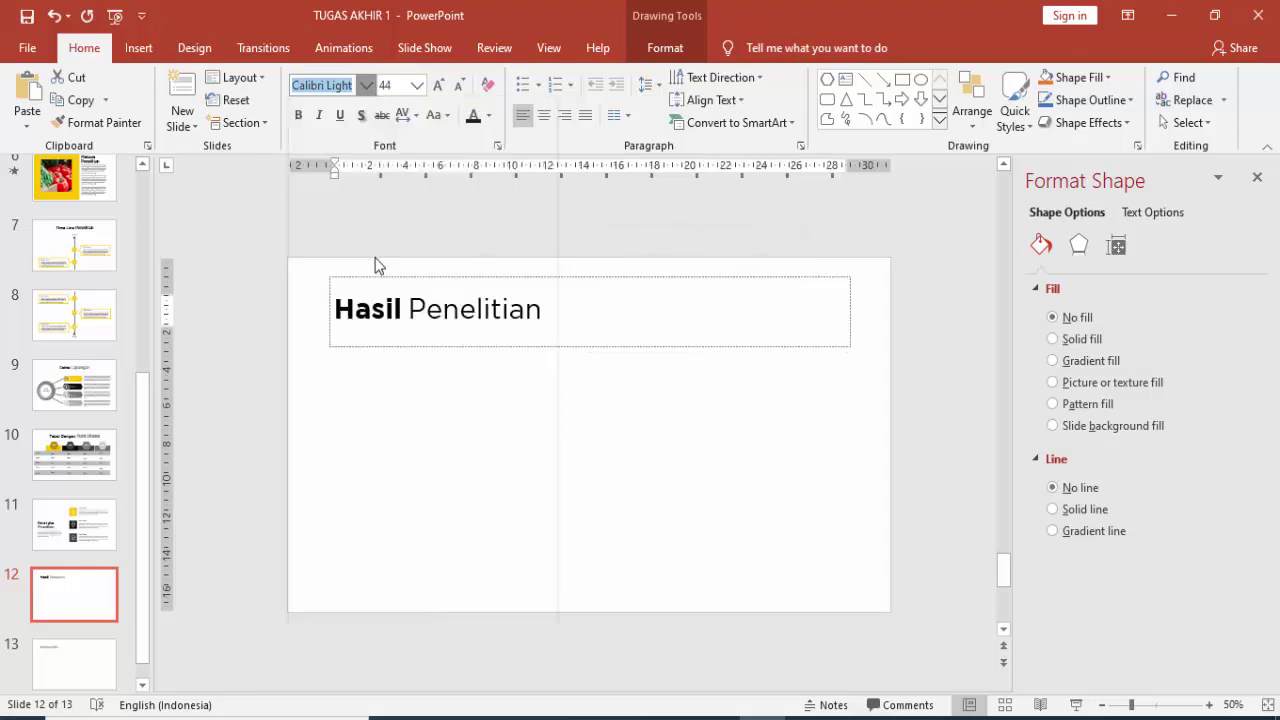
{"action": "left_click", "coordinate": [489, 117]}
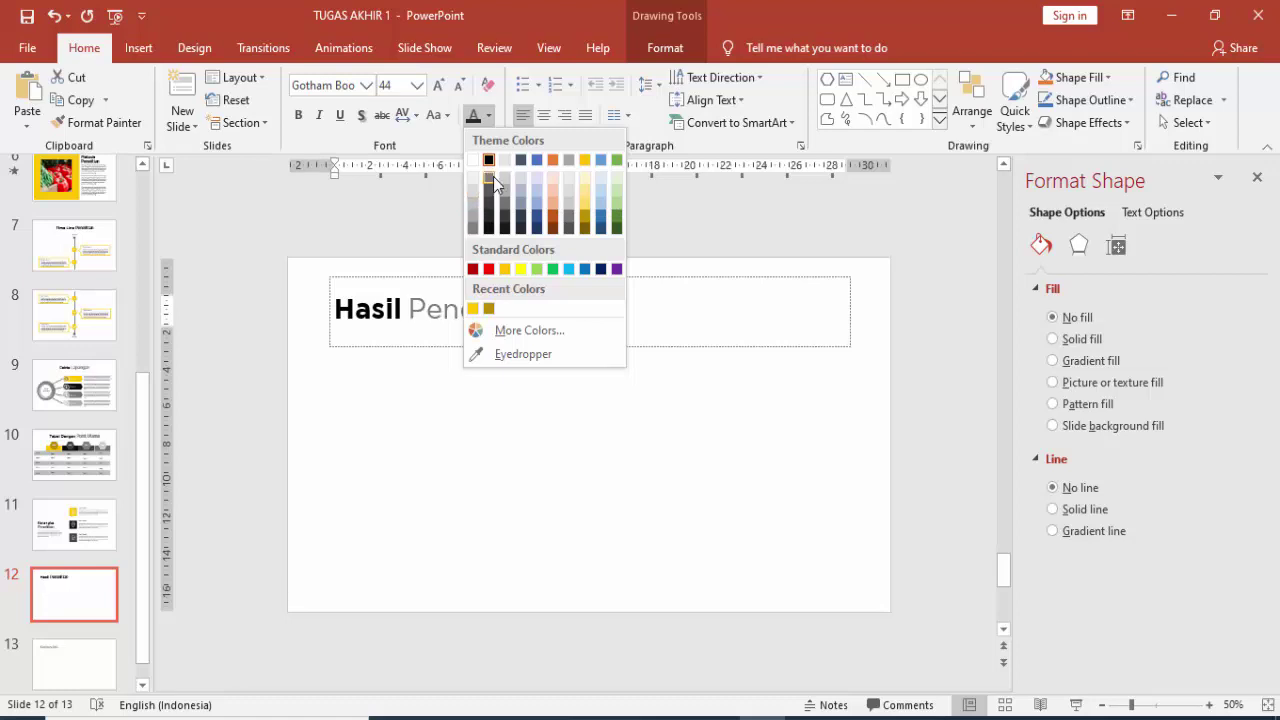
{"action": "left_click", "coordinate": [489, 176]}
{"action": "left_click", "coordinate": [463, 309]}
- Shift the Hasil Penelitian title box toward the right on slide 12
{"action": "left_click", "coordinate": [463, 324]}
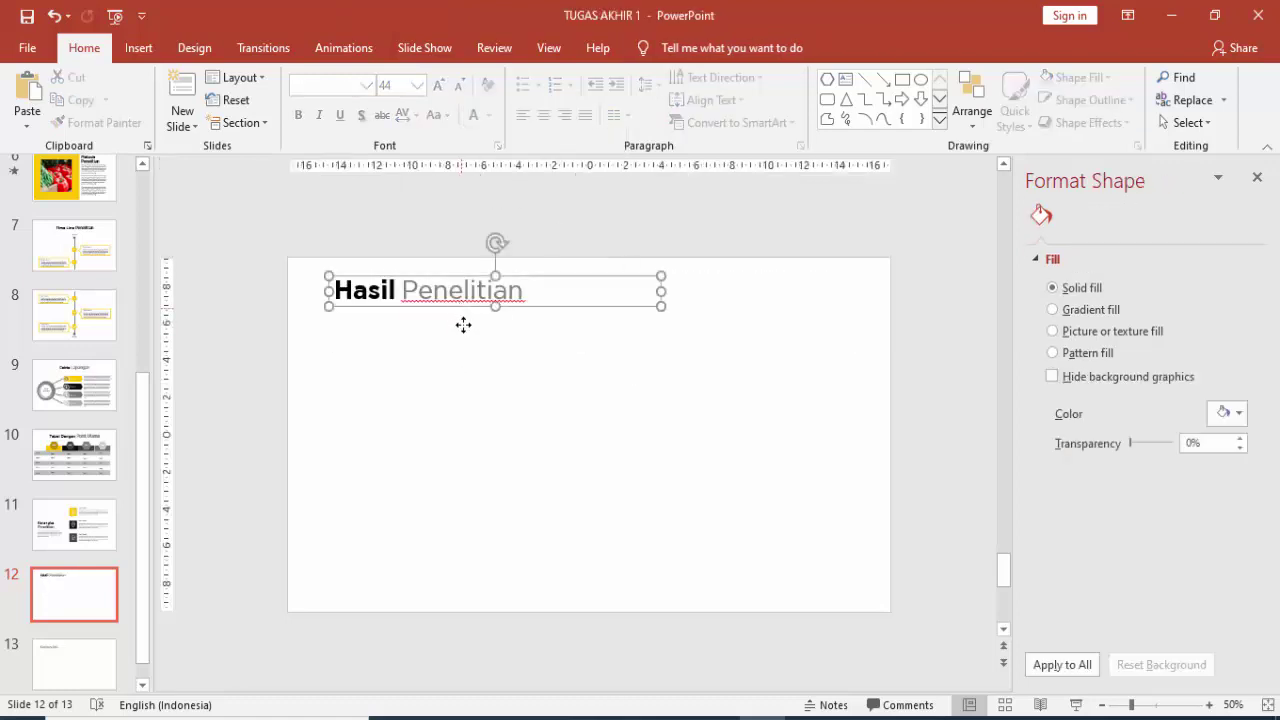
{"action": "left_click_drag", "start_coordinate": [463, 306], "coordinate": [684, 300]}
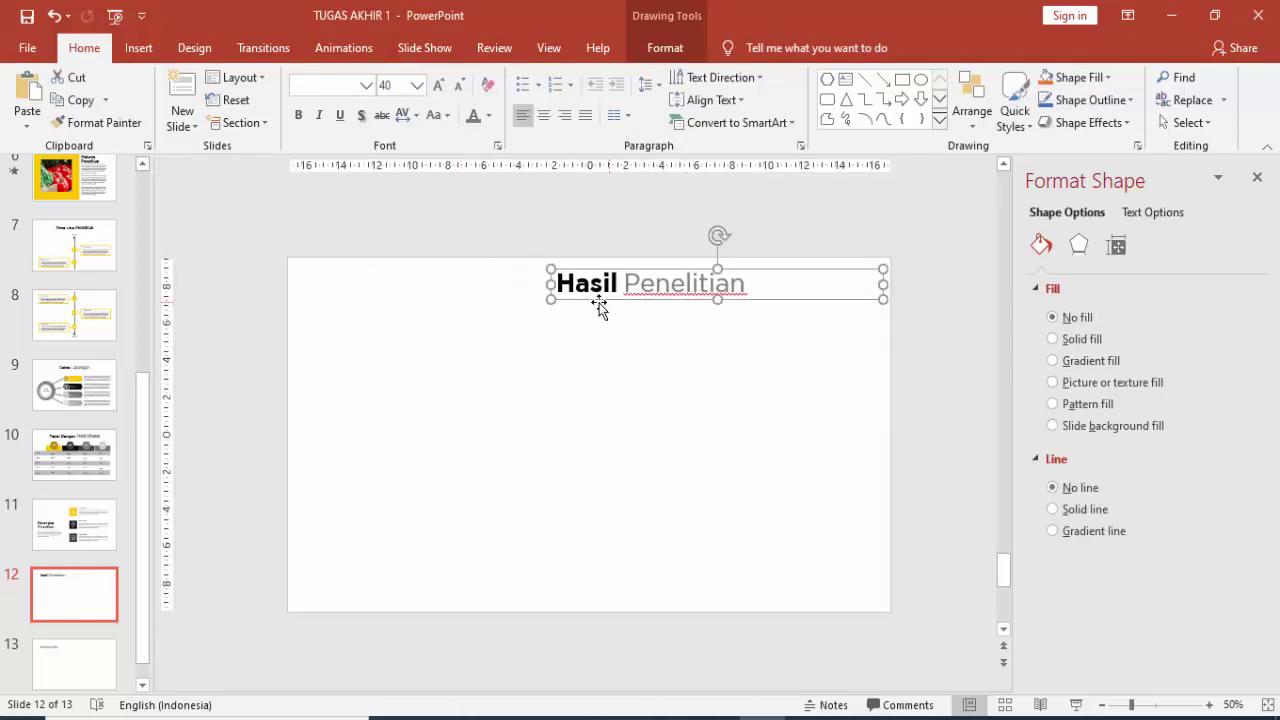
{"action": "left_click_drag", "start_coordinate": [551, 286], "coordinate": [588, 286]}
{"action": "left_click", "coordinate": [75, 525]}
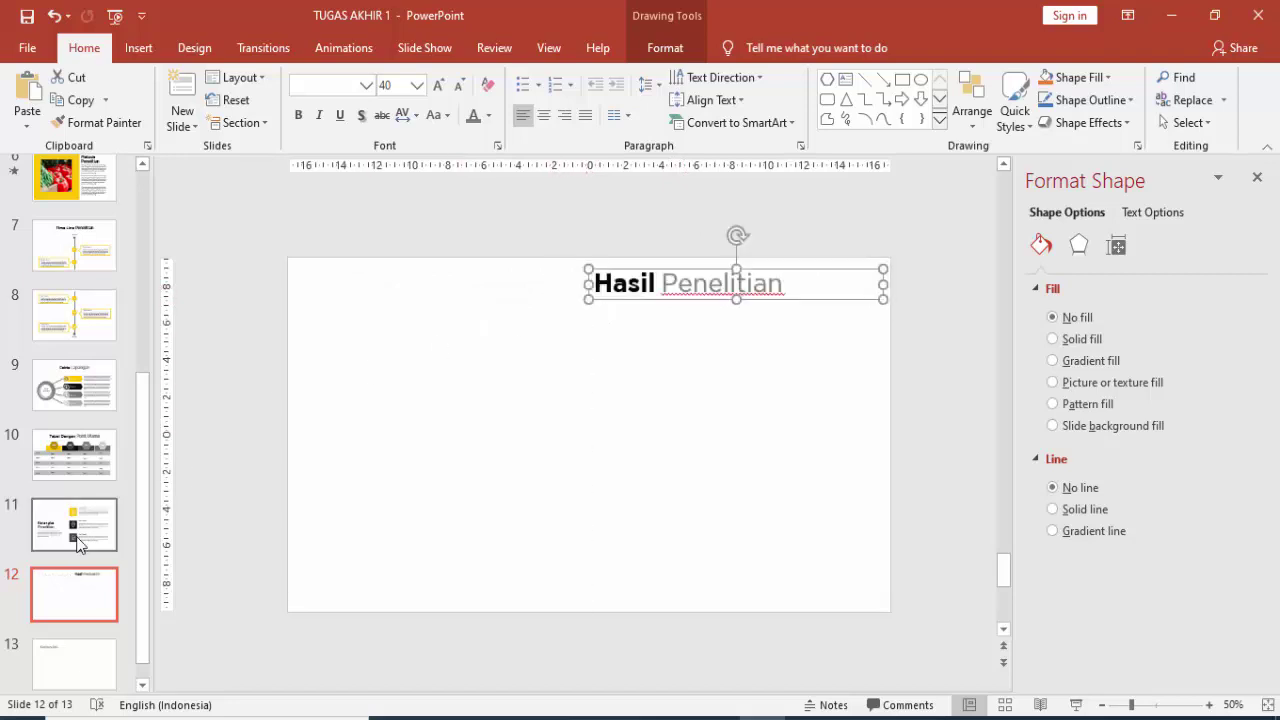
- Bring the yellow globe square from slide 11 onto slide 12
{"action": "left_click", "coordinate": [94, 603]}
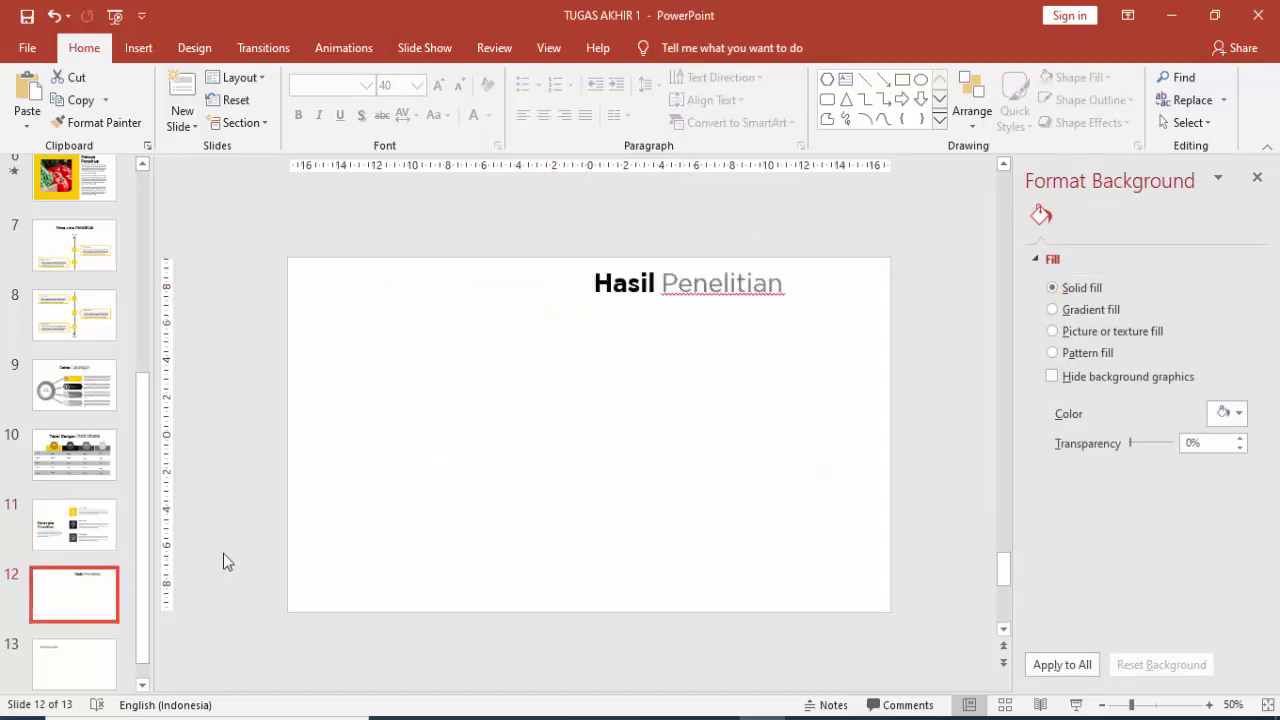
{"action": "left_click", "coordinate": [95, 540]}
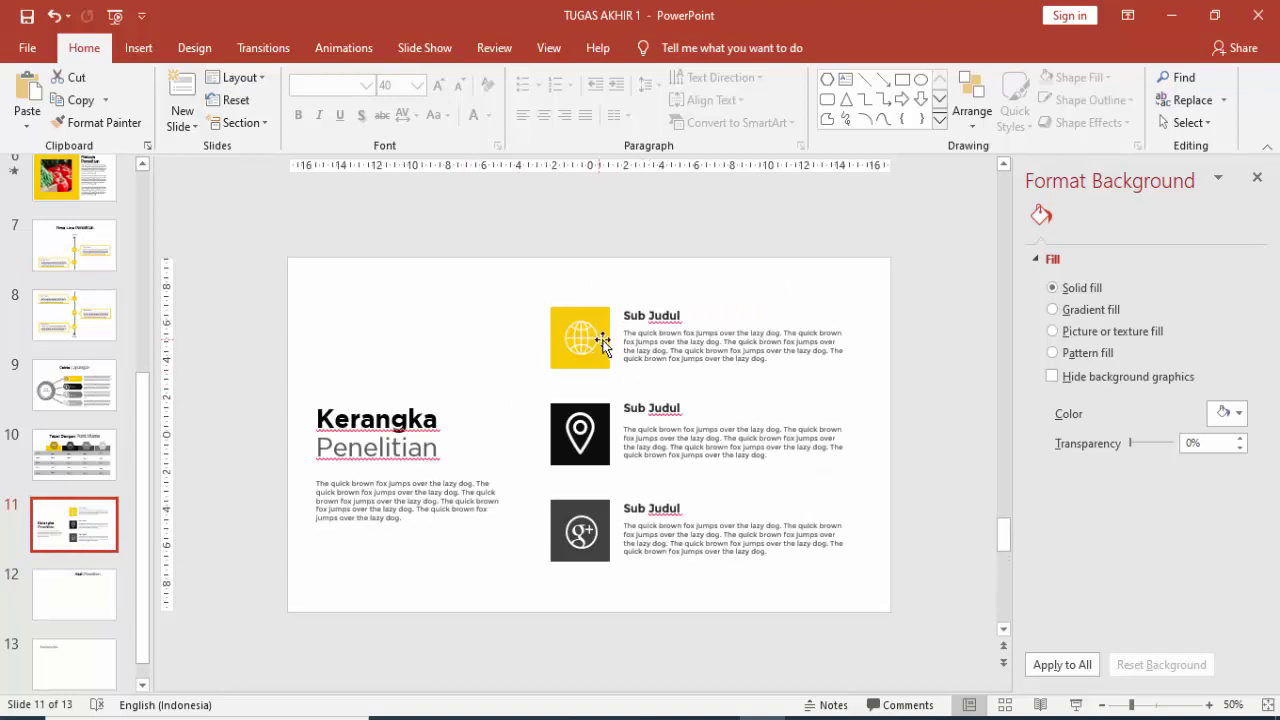
{"action": "left_click", "coordinate": [603, 343]}
{"action": "left_click", "coordinate": [582, 341]}
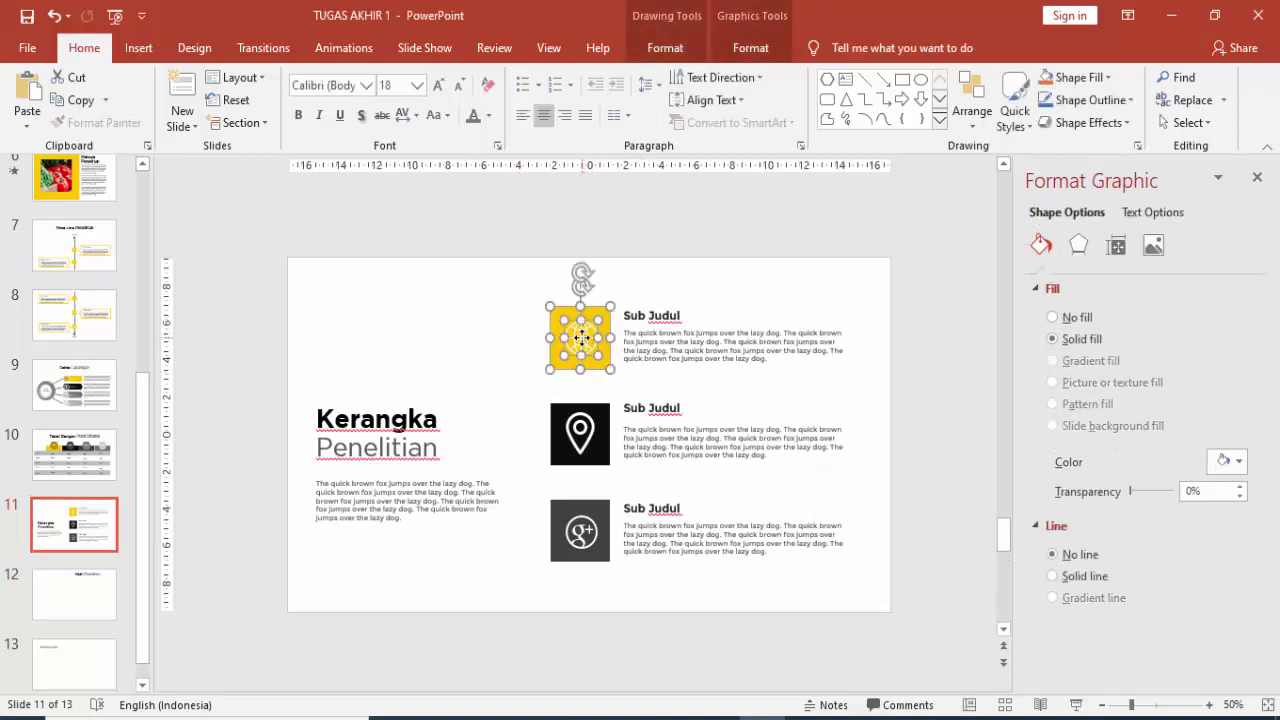
{"action": "left_click", "coordinate": [77, 600]}
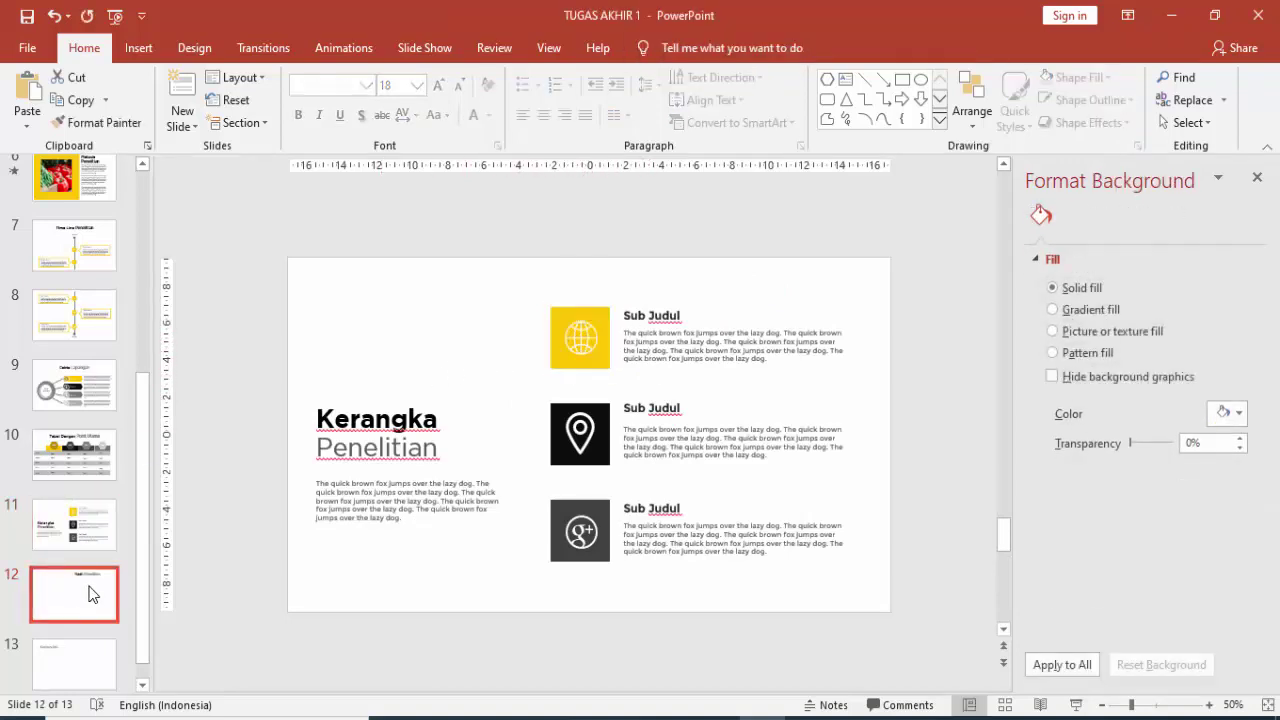
{"action": "key", "text": "ctrl+v"}
{"action": "left_click", "coordinate": [680, 366]}
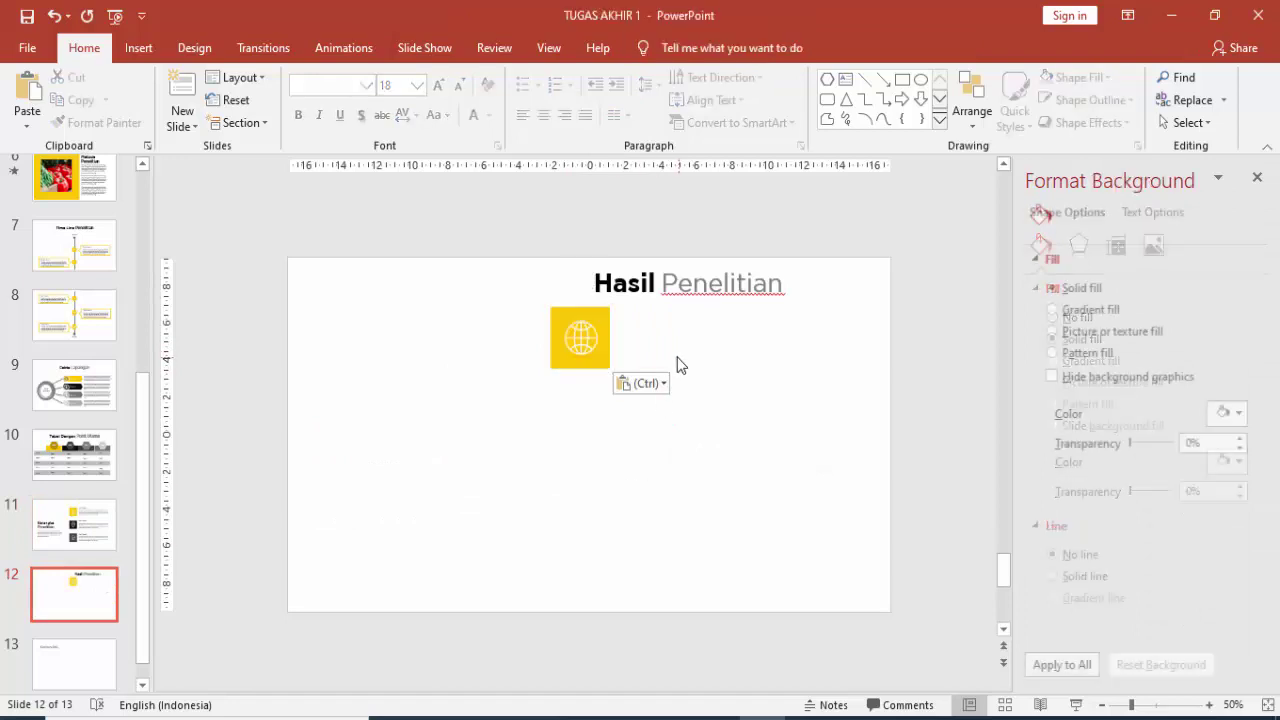
- Shift the title slightly left and set the globe icon just beneath it
{"action": "left_click", "coordinate": [627, 283]}
{"action": "left_click_drag", "start_coordinate": [627, 270], "coordinate": [589, 271]}
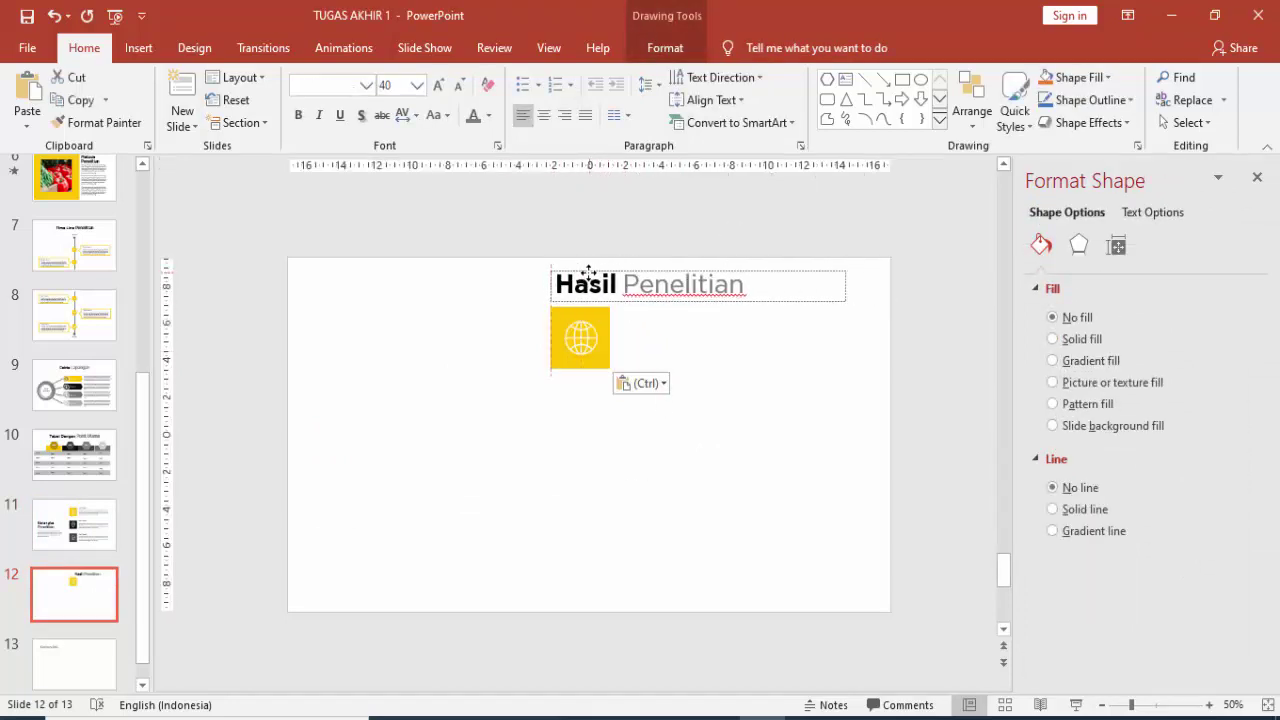
{"action": "left_click", "coordinate": [578, 334]}
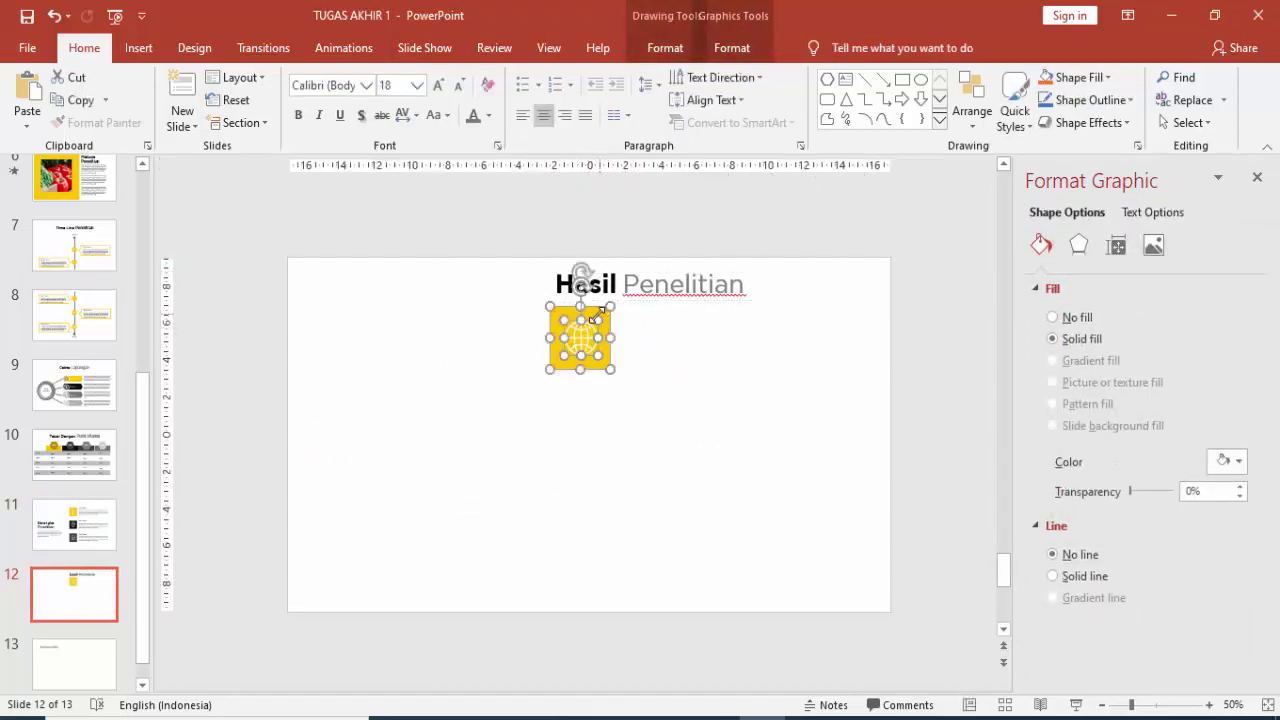
{"action": "left_click_drag", "start_coordinate": [596, 316], "coordinate": [590, 329]}
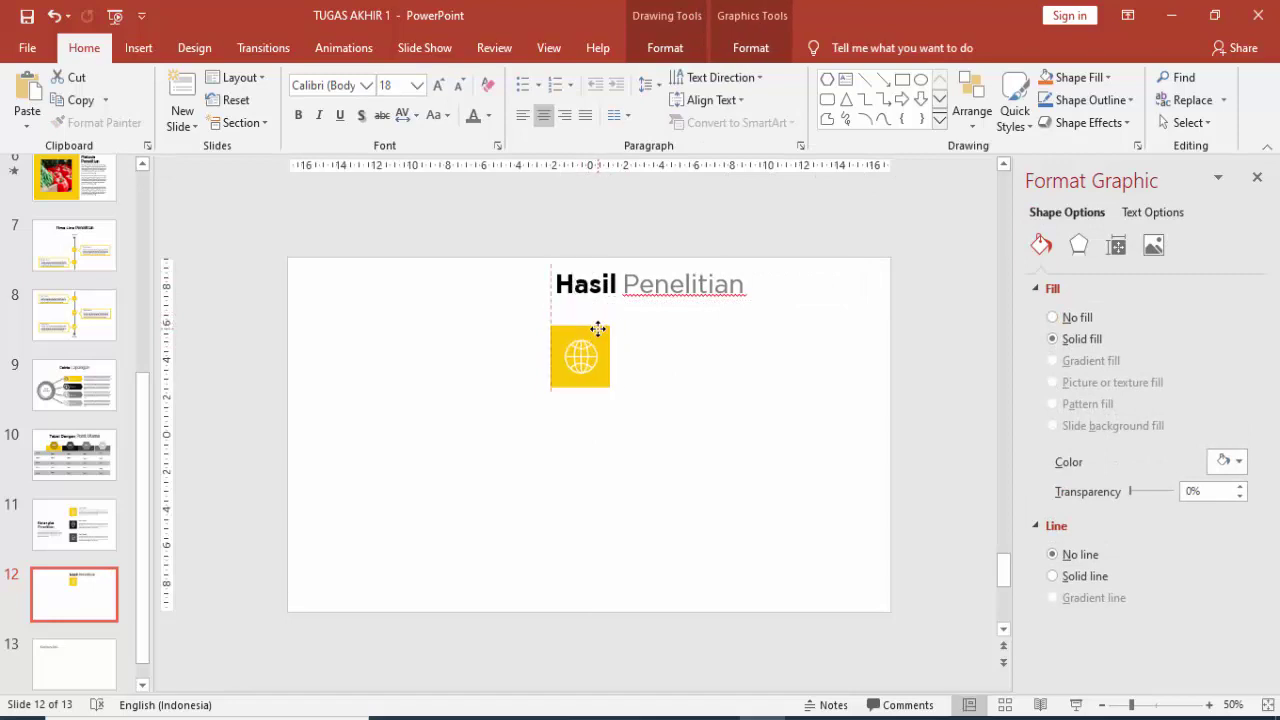
{"action": "left_click", "coordinate": [444, 420]}
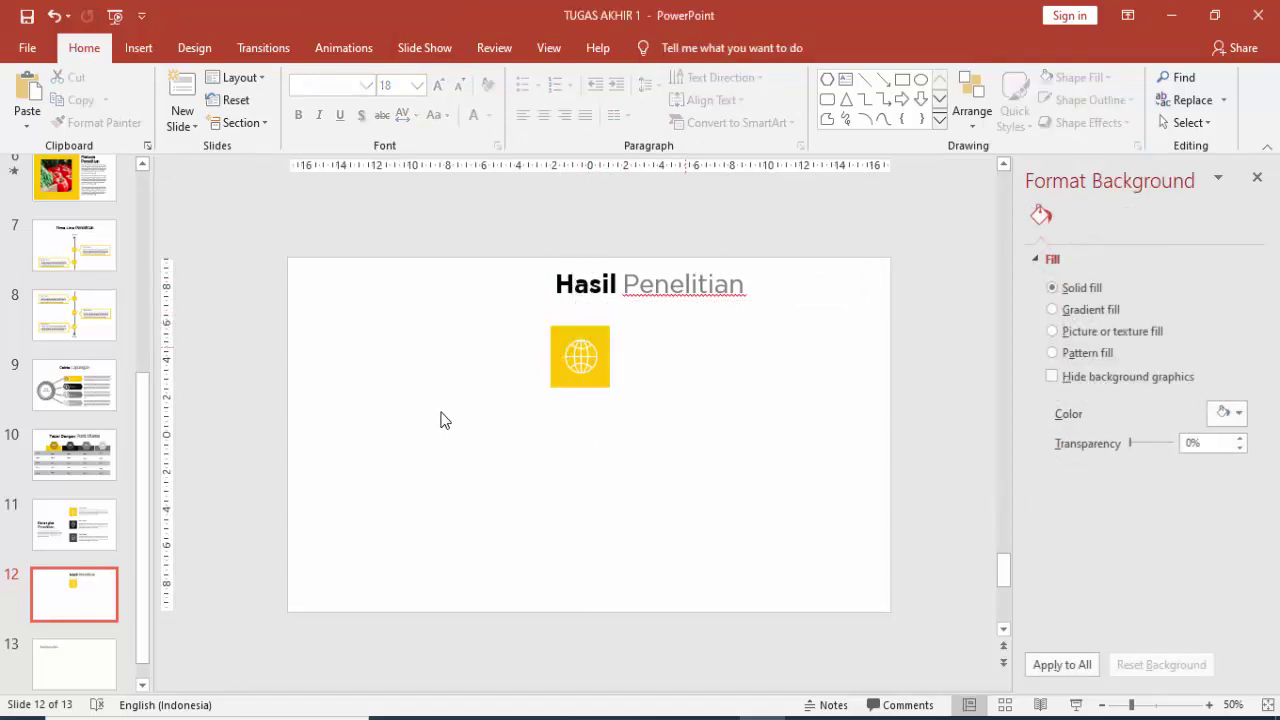
{"action": "left_click", "coordinate": [138, 47]}
- Draw an outline-free rectangle over the left part of slide 12
{"action": "left_click", "coordinate": [297, 110]}
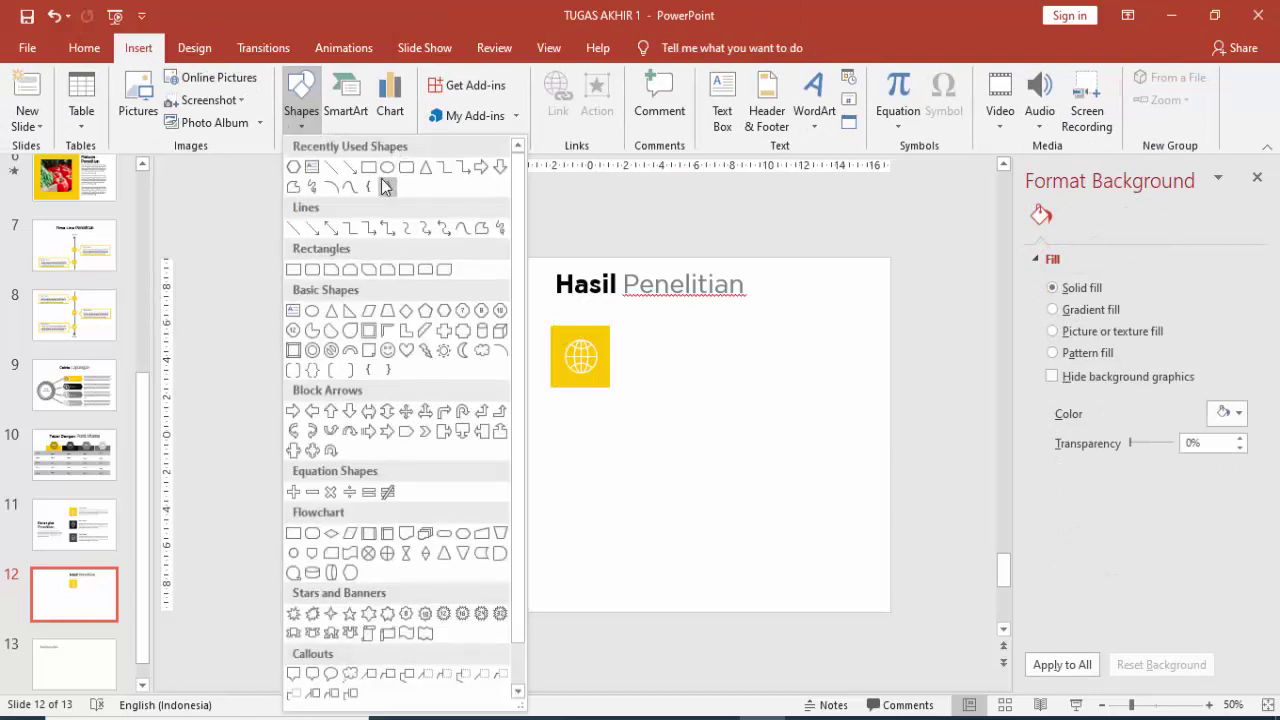
{"action": "left_click", "coordinate": [388, 182]}
{"action": "left_click_drag", "start_coordinate": [290, 260], "coordinate": [529, 611]}
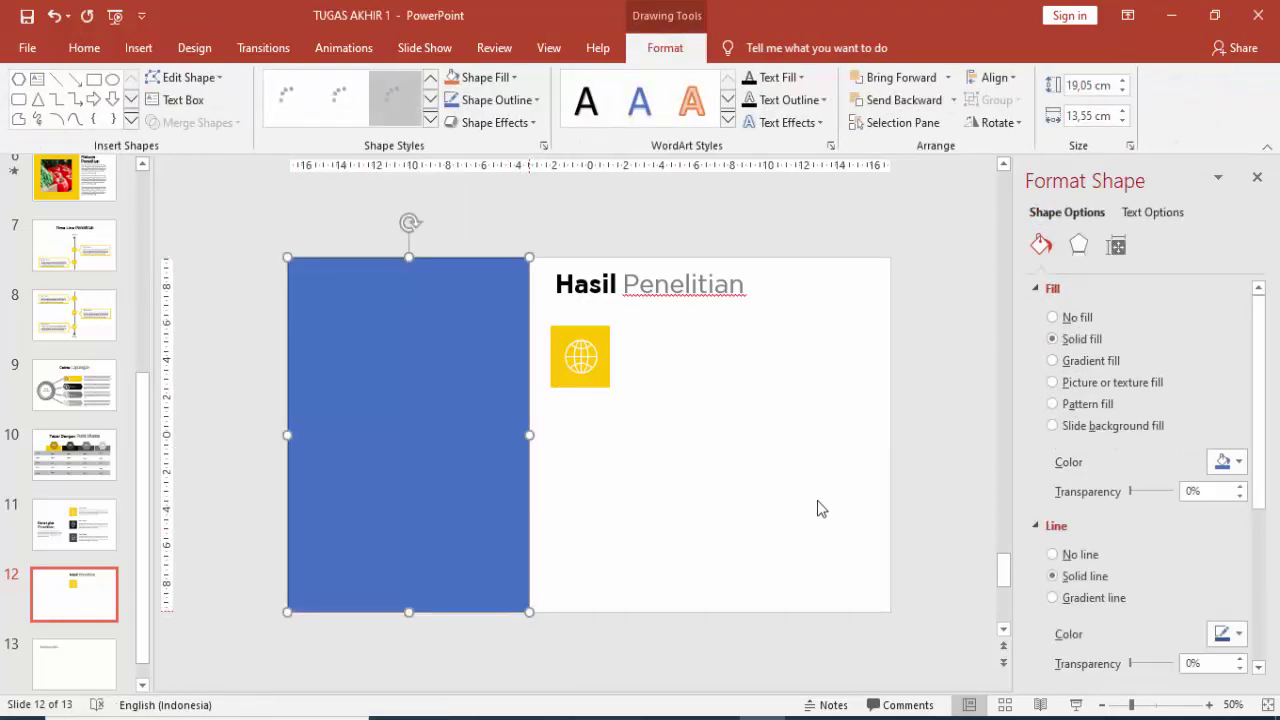
{"action": "left_click", "coordinate": [1092, 561]}
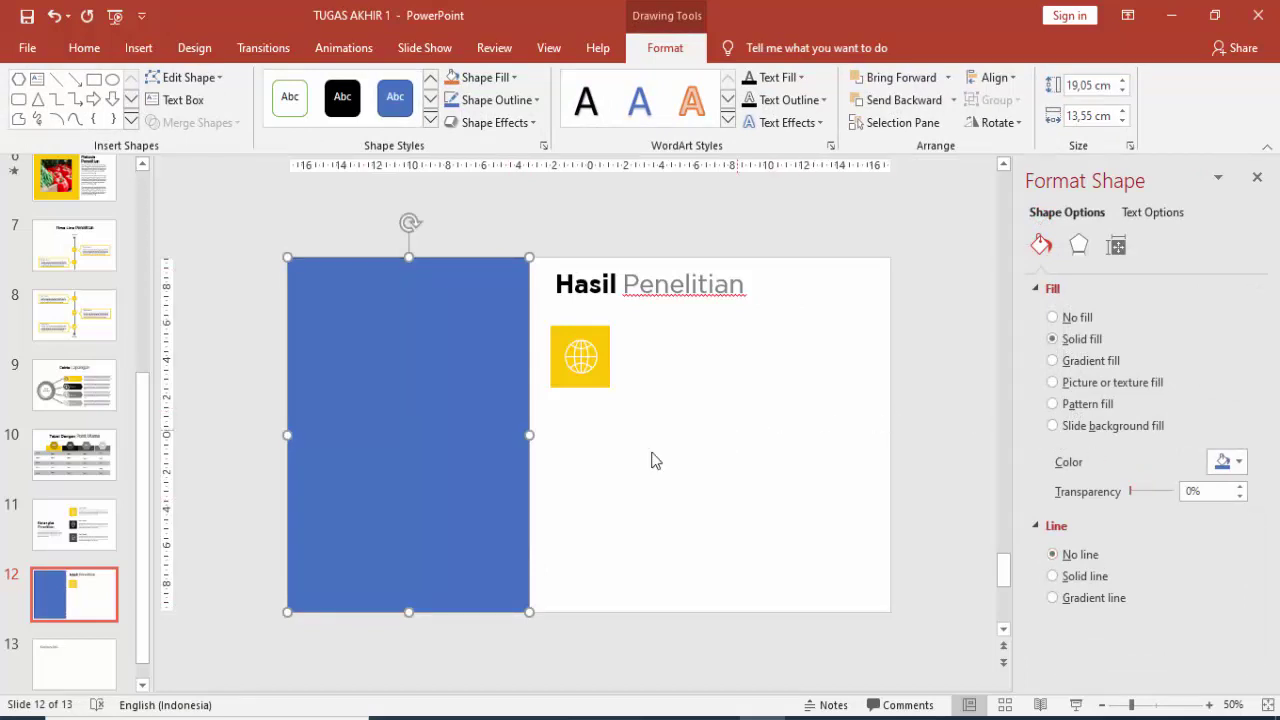
- Fill the rectangle with the vegetable market photo from the Pictures COLLEGE folder
{"action": "left_click", "coordinate": [1088, 383]}
{"action": "left_click", "coordinate": [1080, 483]}
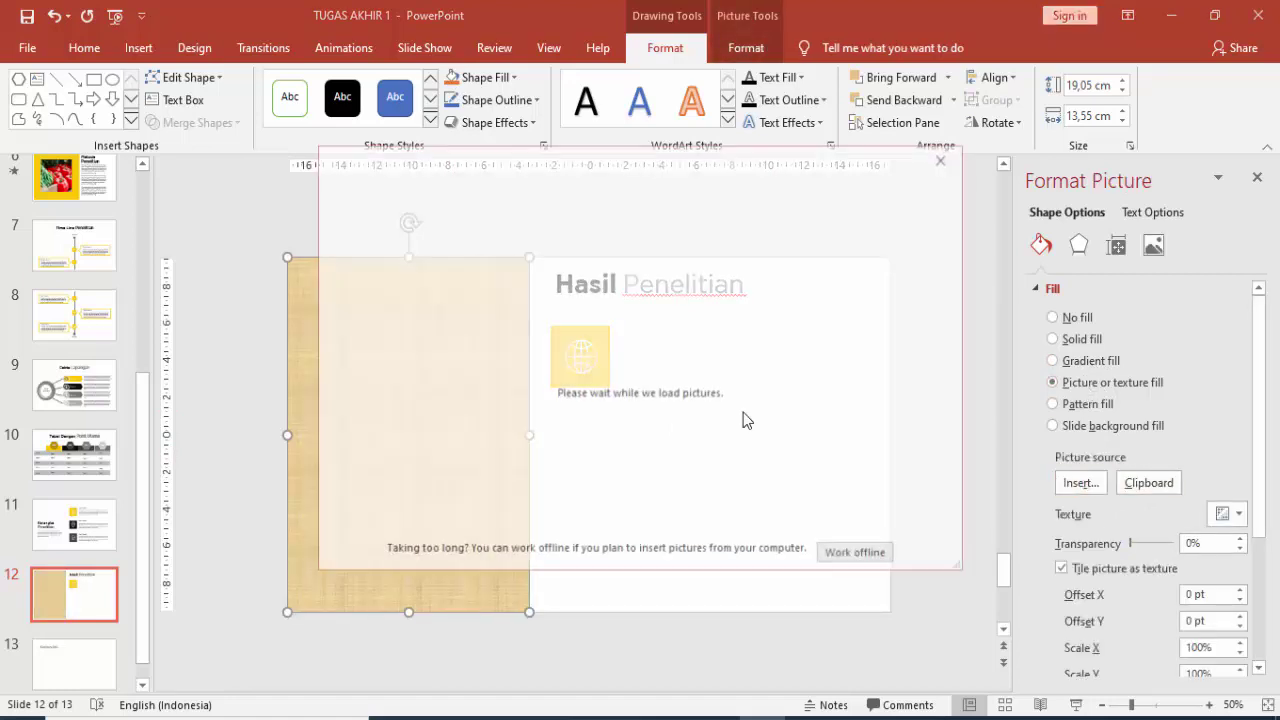
{"action": "left_click", "coordinate": [469, 290]}
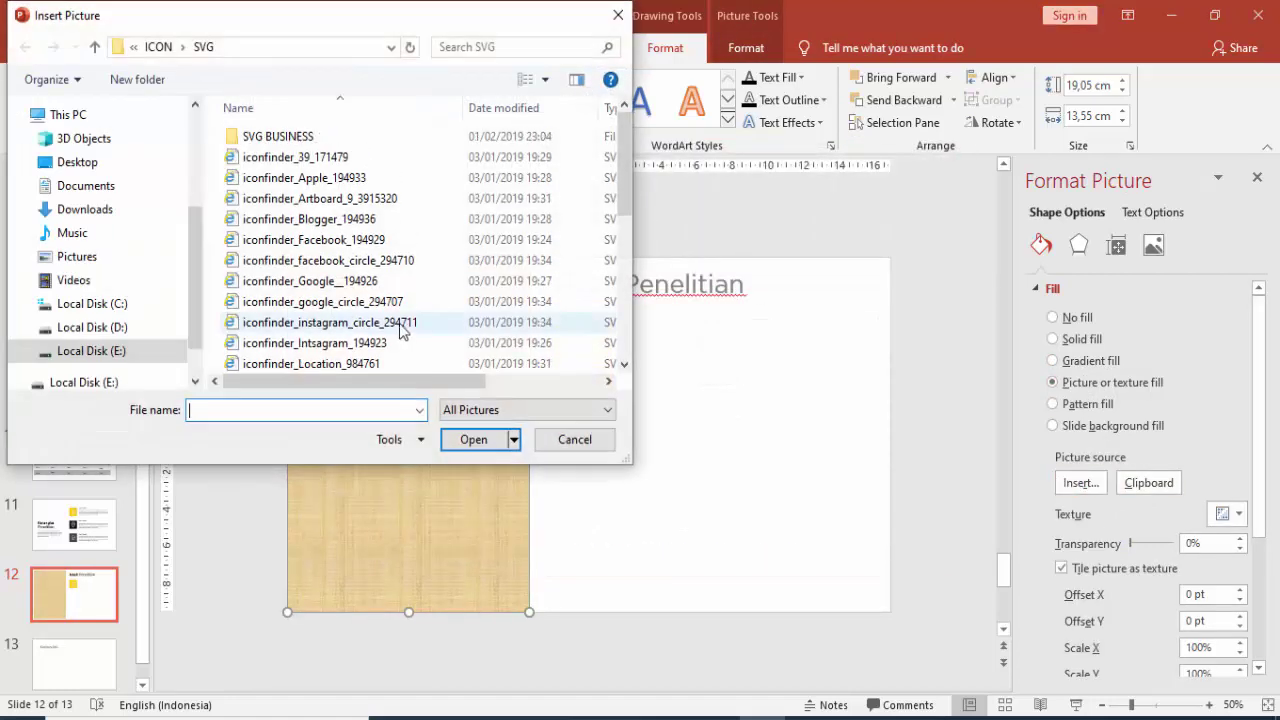
{"action": "left_click", "coordinate": [62, 258]}
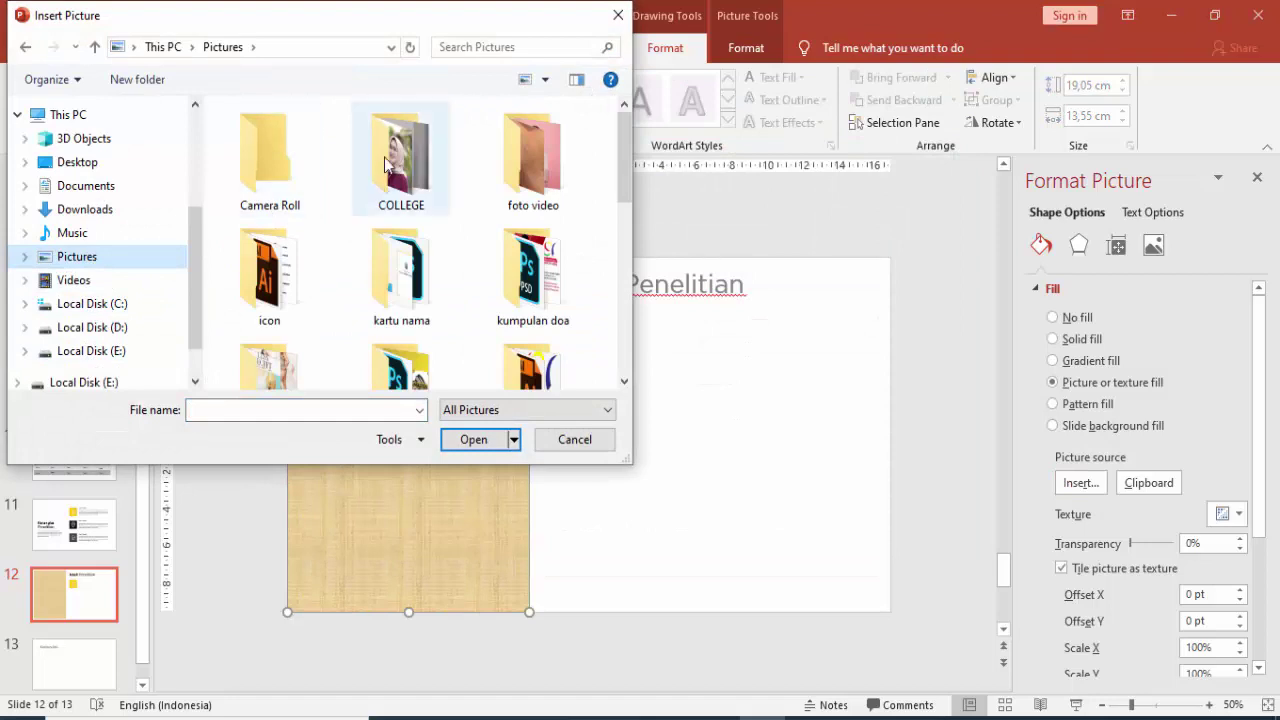
{"action": "double_click", "coordinate": [390, 166]}
{"action": "scroll", "coordinate": [505, 260], "scroll_direction": "down", "scroll_amount": 3}
{"action": "scroll", "coordinate": [513, 267], "scroll_direction": "down", "scroll_amount": 3}
{"action": "scroll", "coordinate": [513, 267], "scroll_direction": "down", "scroll_amount": 3}
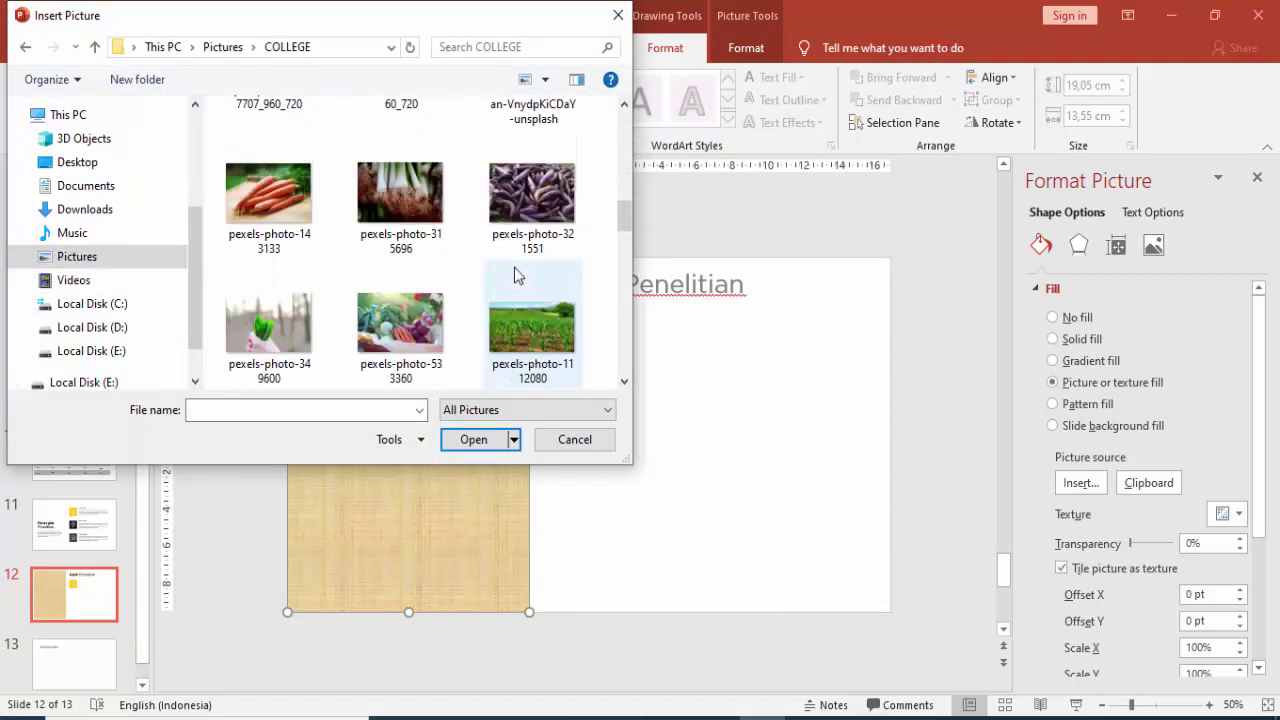
{"action": "scroll", "coordinate": [520, 280], "scroll_direction": "down", "scroll_amount": 1}
{"action": "scroll", "coordinate": [488, 294], "scroll_direction": "down", "scroll_amount": 1}
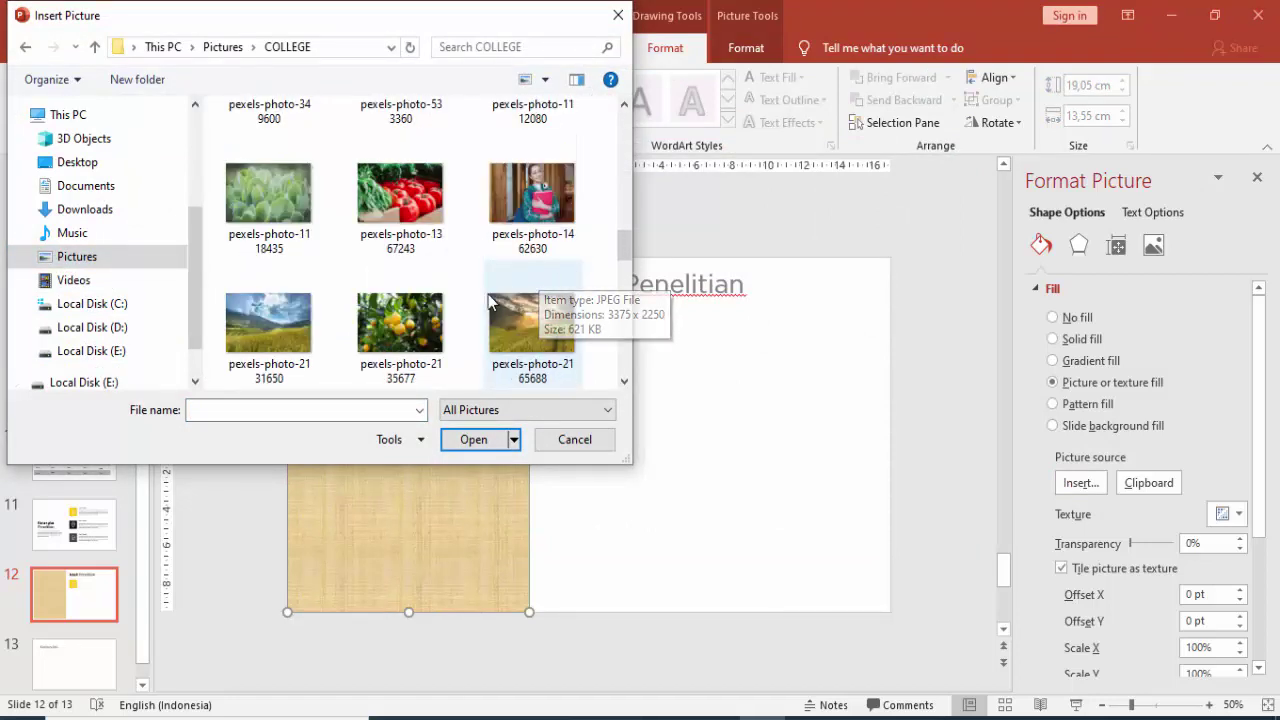
{"action": "scroll", "coordinate": [470, 297], "scroll_direction": "down", "scroll_amount": 1}
{"action": "scroll", "coordinate": [453, 300], "scroll_direction": "down", "scroll_amount": 1}
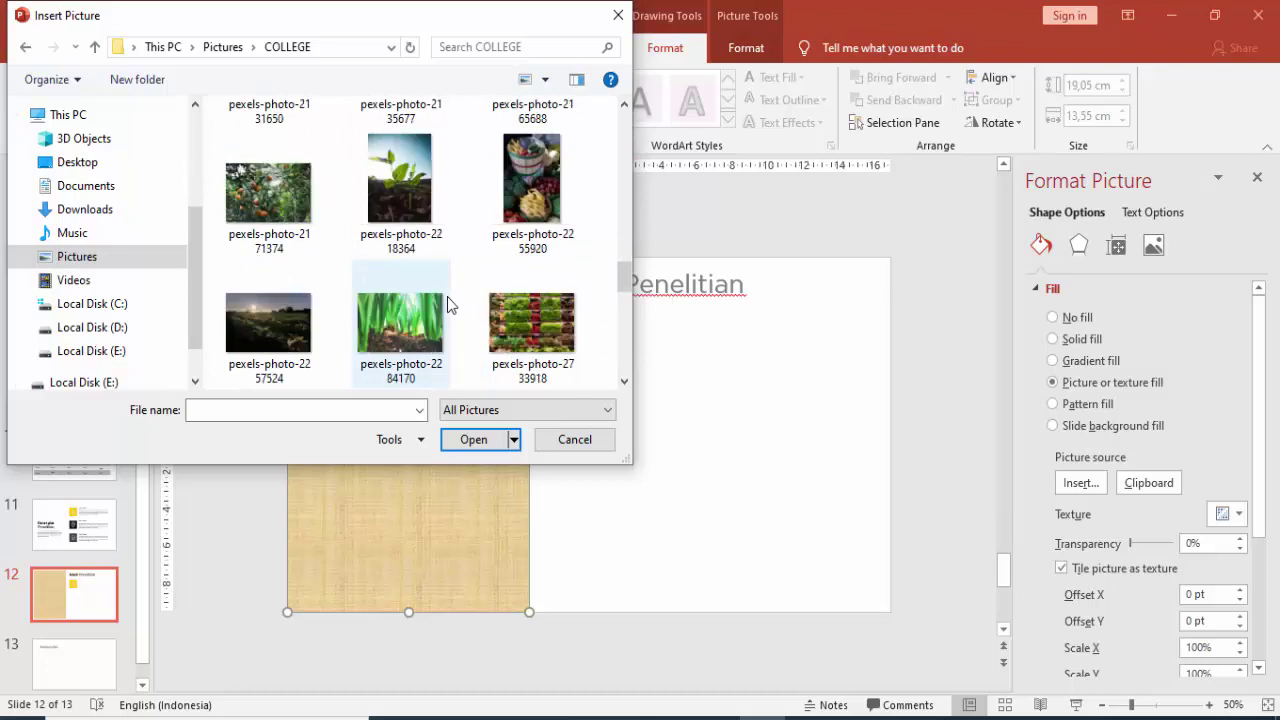
{"action": "left_click", "coordinate": [523, 225]}
{"action": "left_click", "coordinate": [474, 440]}
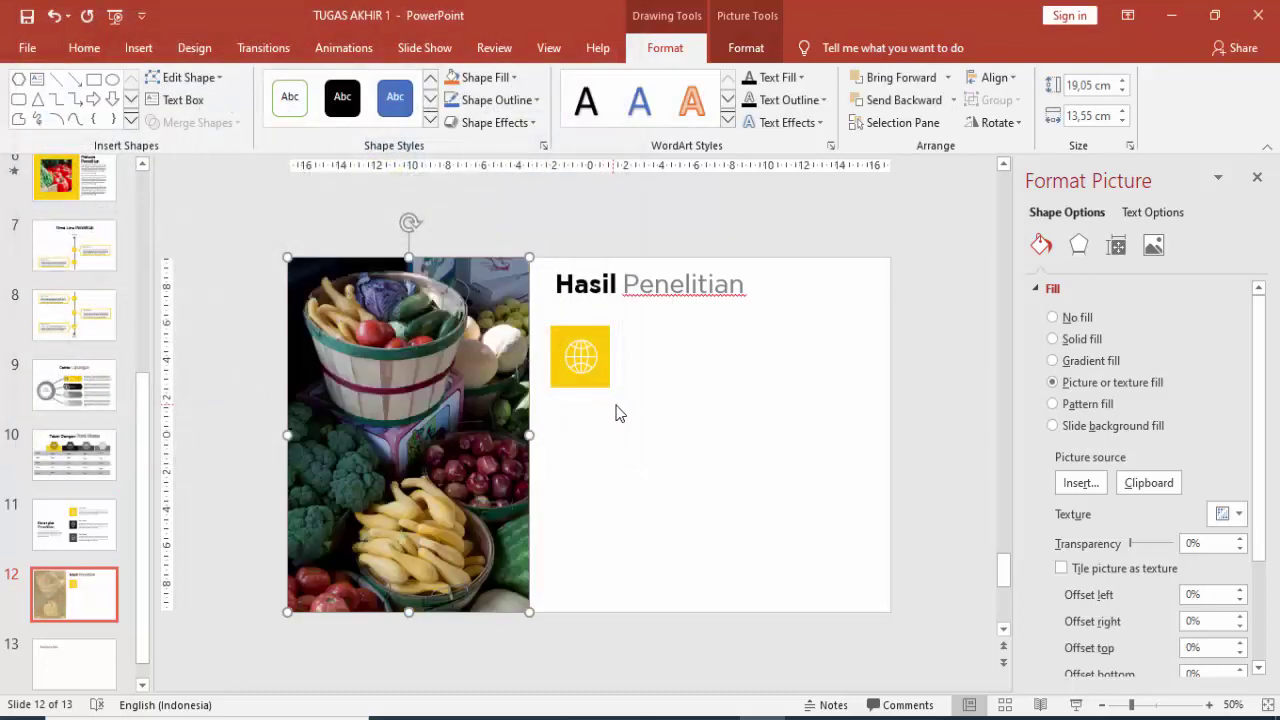
{"action": "left_click", "coordinate": [684, 442]}
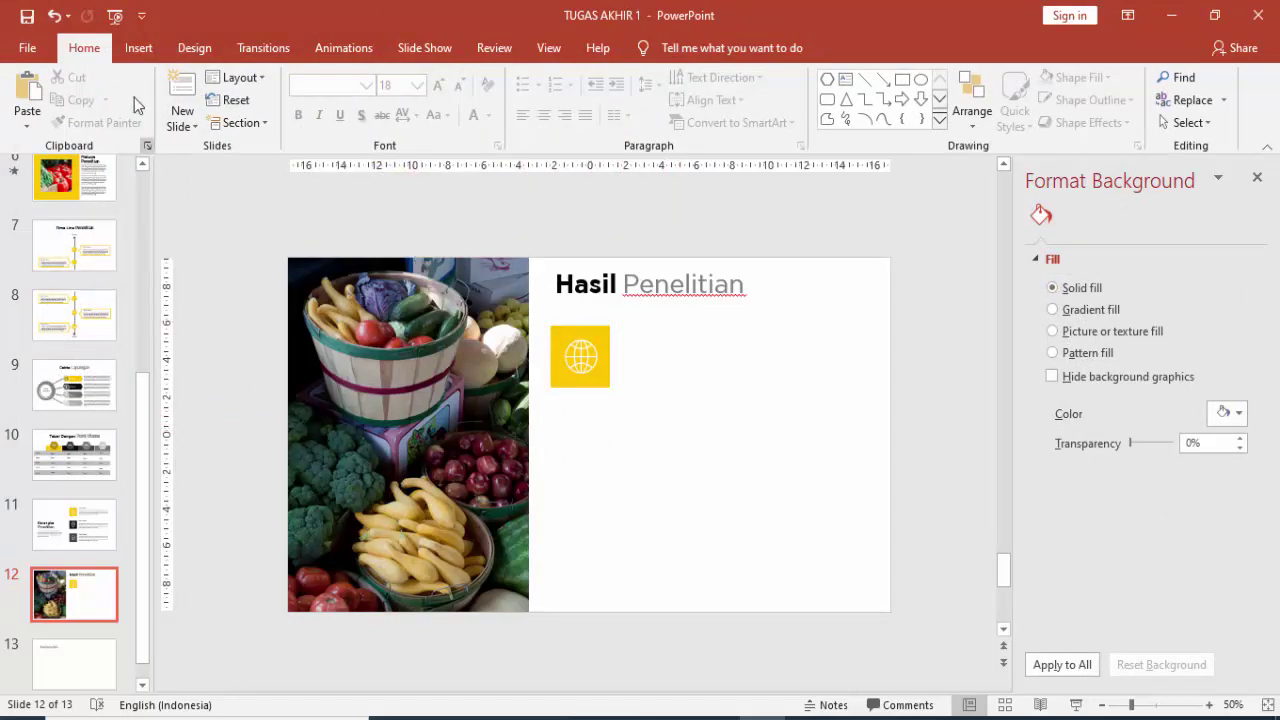
- Duplicate the Hasil Penelitian title below the globe and make the copy white Gotham Bold
{"action": "left_click", "coordinate": [620, 276]}
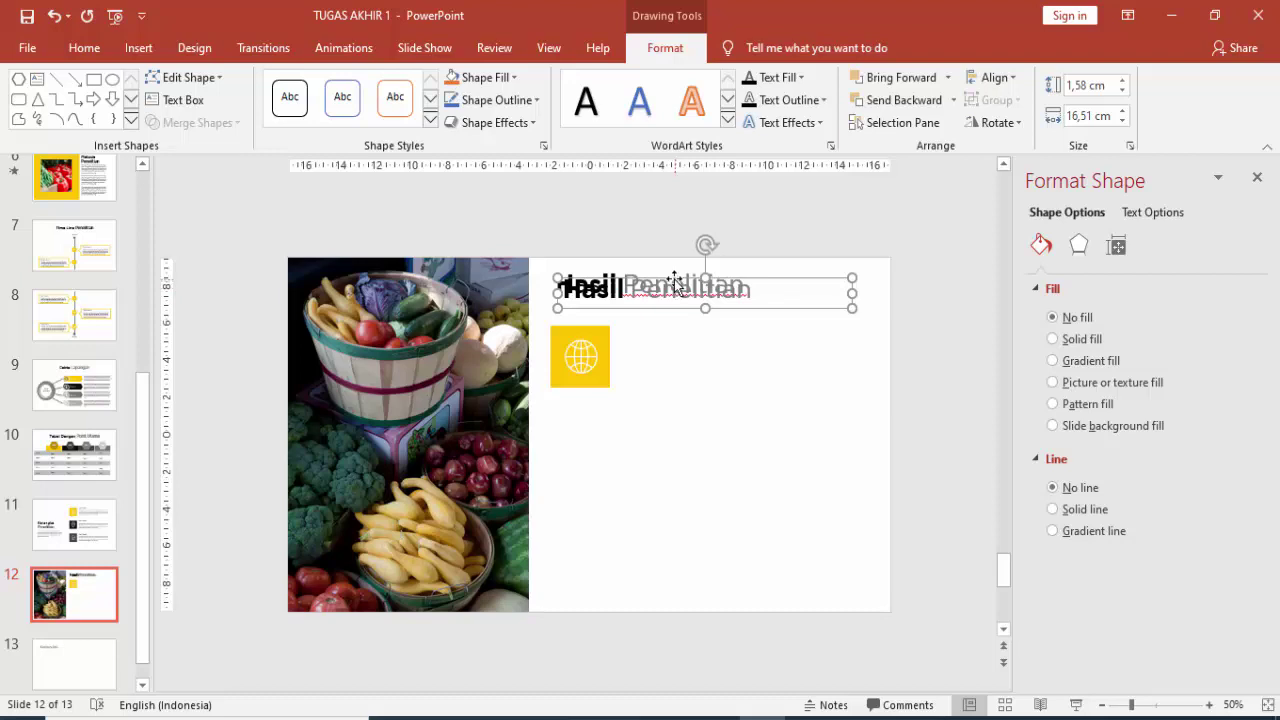
{"action": "left_click_drag", "start_coordinate": [675, 285], "coordinate": [697, 448]}
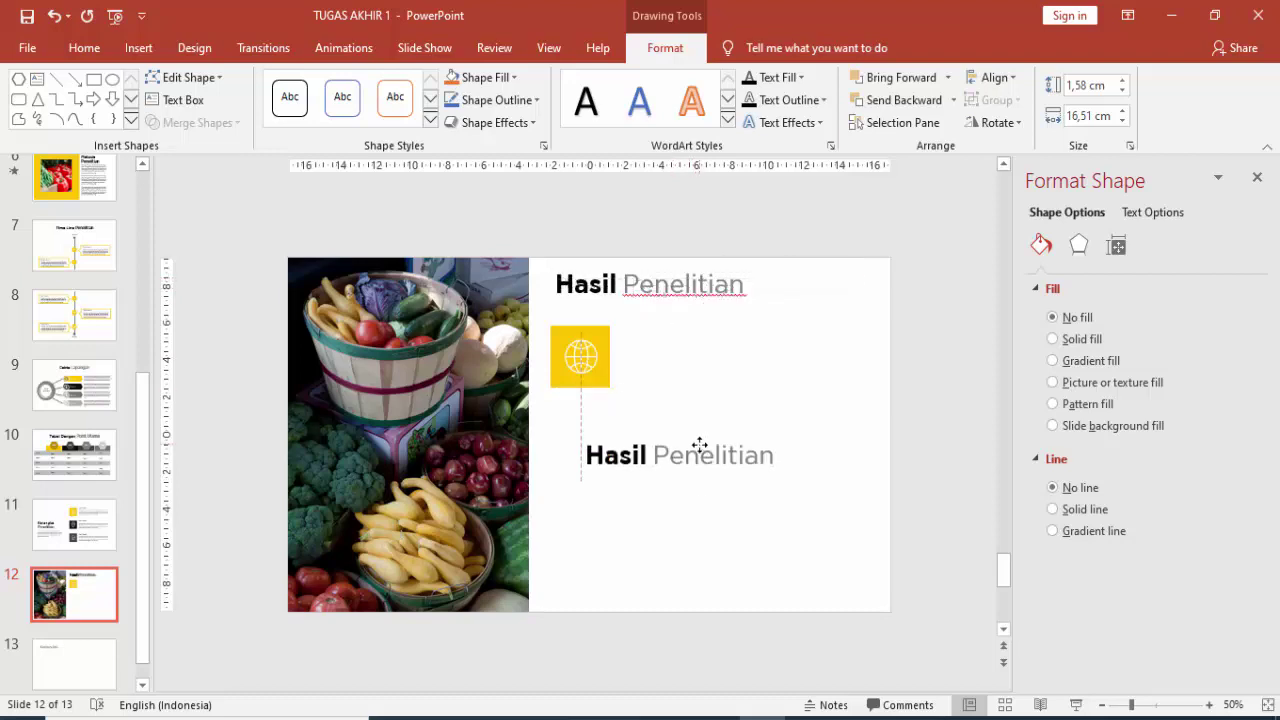
{"action": "left_click", "coordinate": [92, 48]}
{"action": "left_click", "coordinate": [366, 85]}
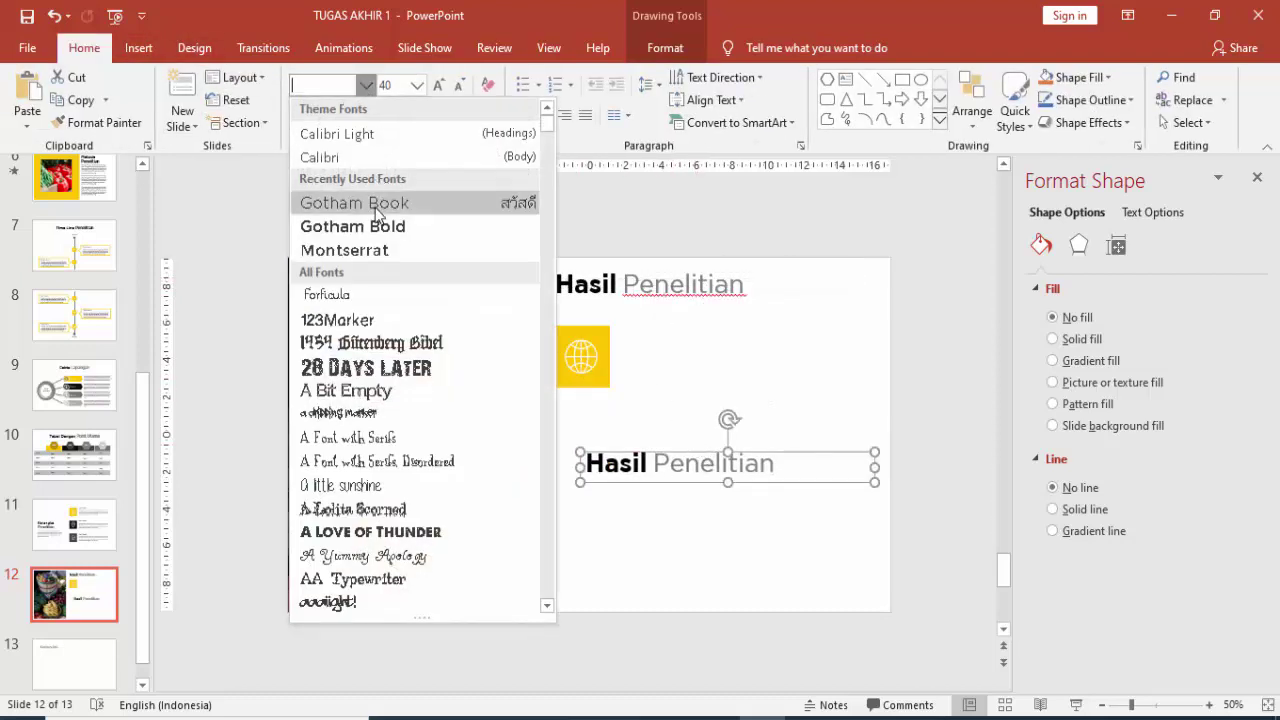
{"action": "left_click", "coordinate": [352, 226]}
{"action": "left_click", "coordinate": [488, 115]}
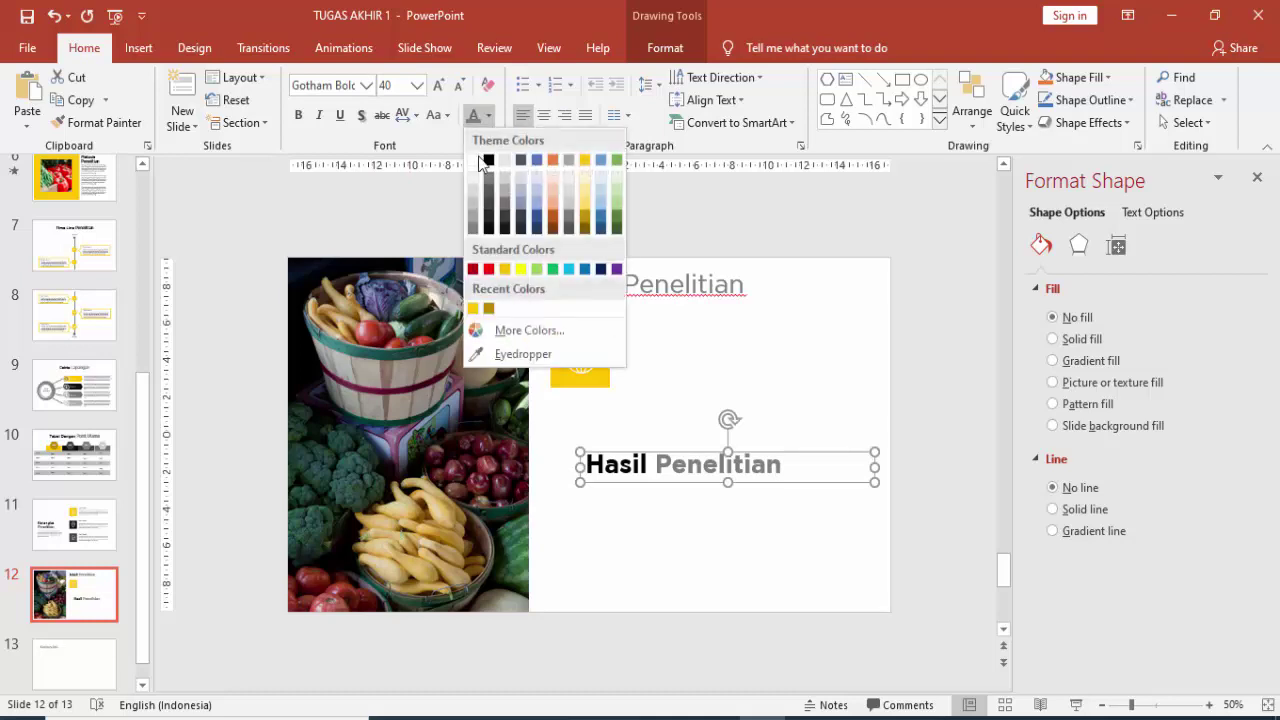
{"action": "left_click", "coordinate": [476, 161]}
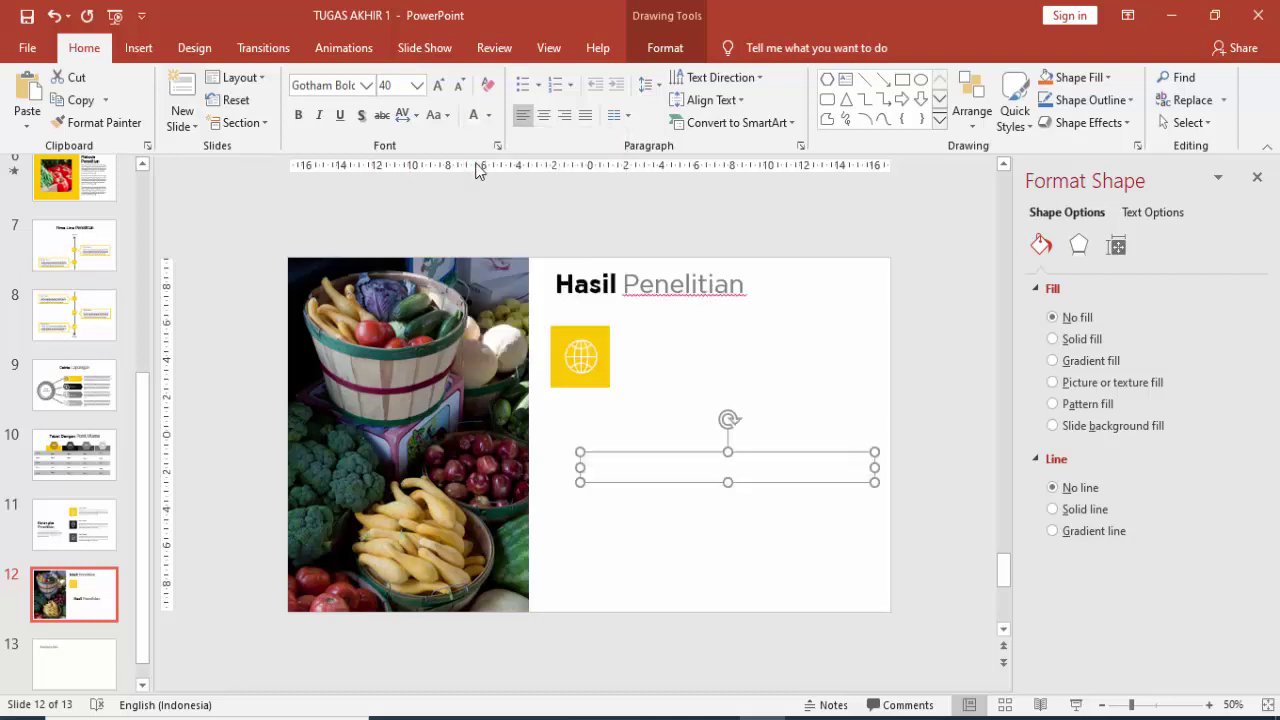
- Rotate the copy 90° left, place it along the photo's right edge at size 54
{"action": "left_click", "coordinate": [665, 48]}
{"action": "left_click", "coordinate": [993, 122]}
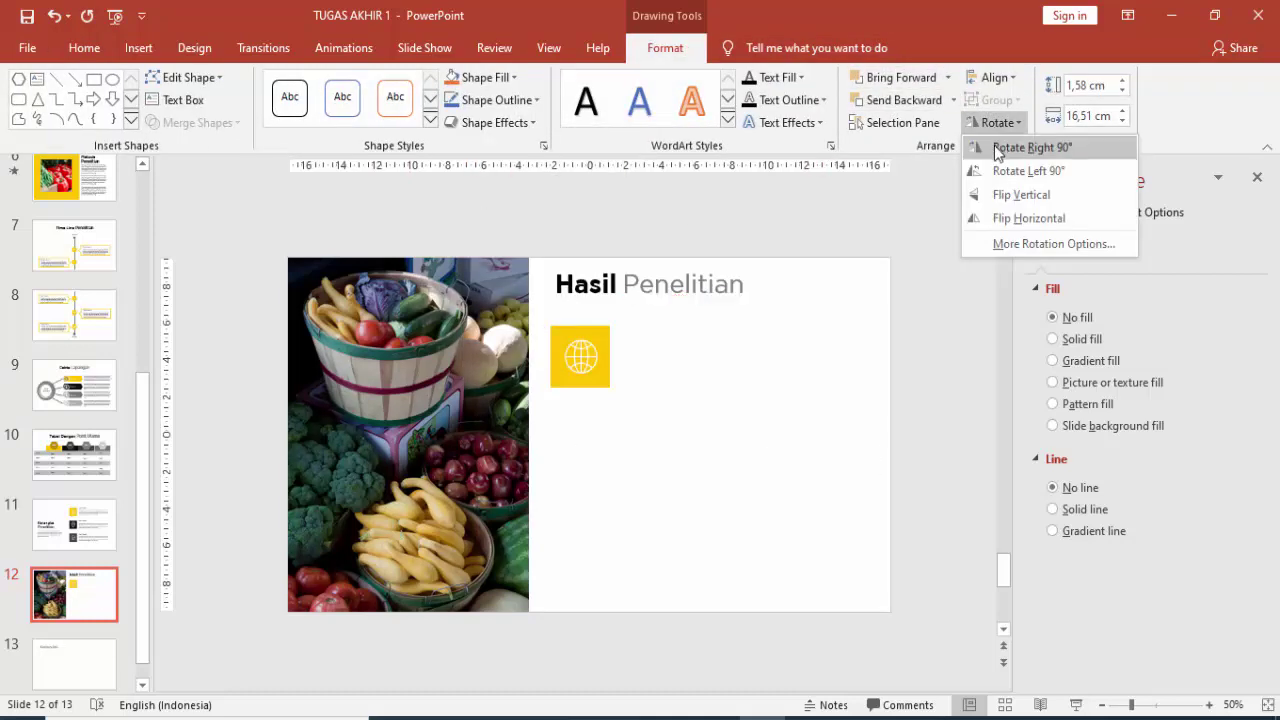
{"action": "left_click", "coordinate": [978, 171]}
{"action": "left_click_drag", "start_coordinate": [749, 380], "coordinate": [522, 349]}
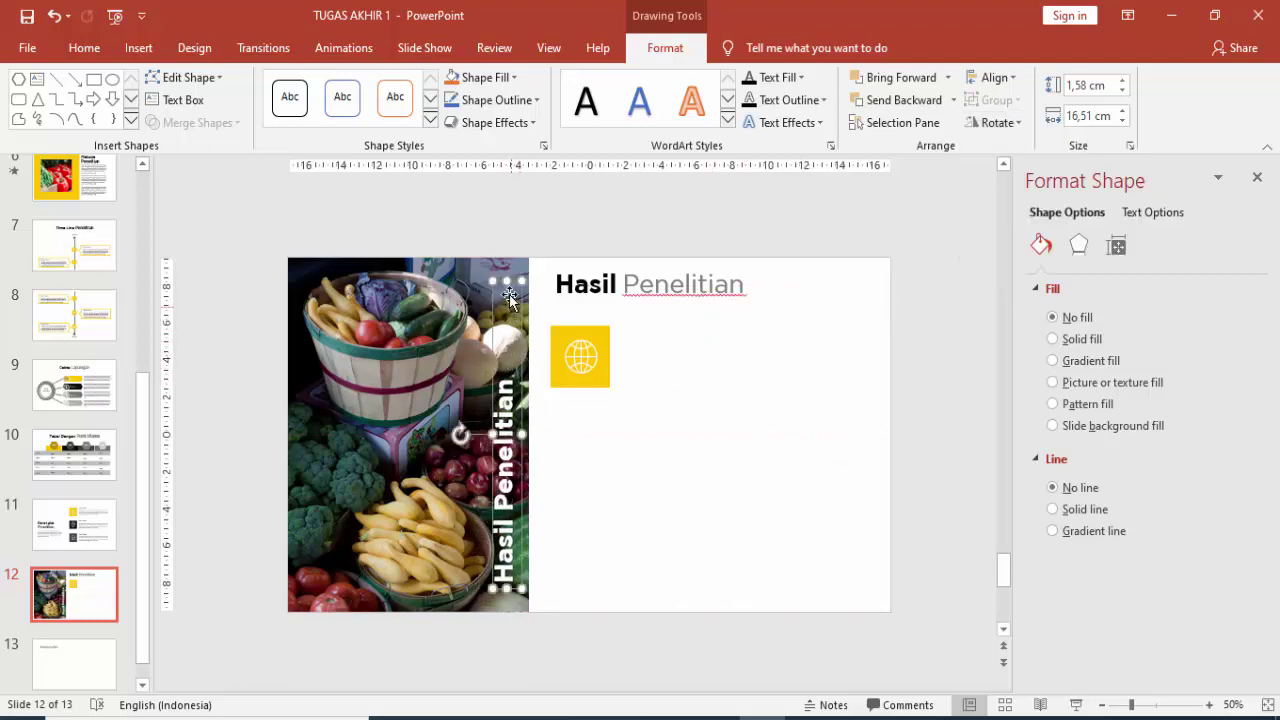
{"action": "left_click", "coordinate": [84, 48]}
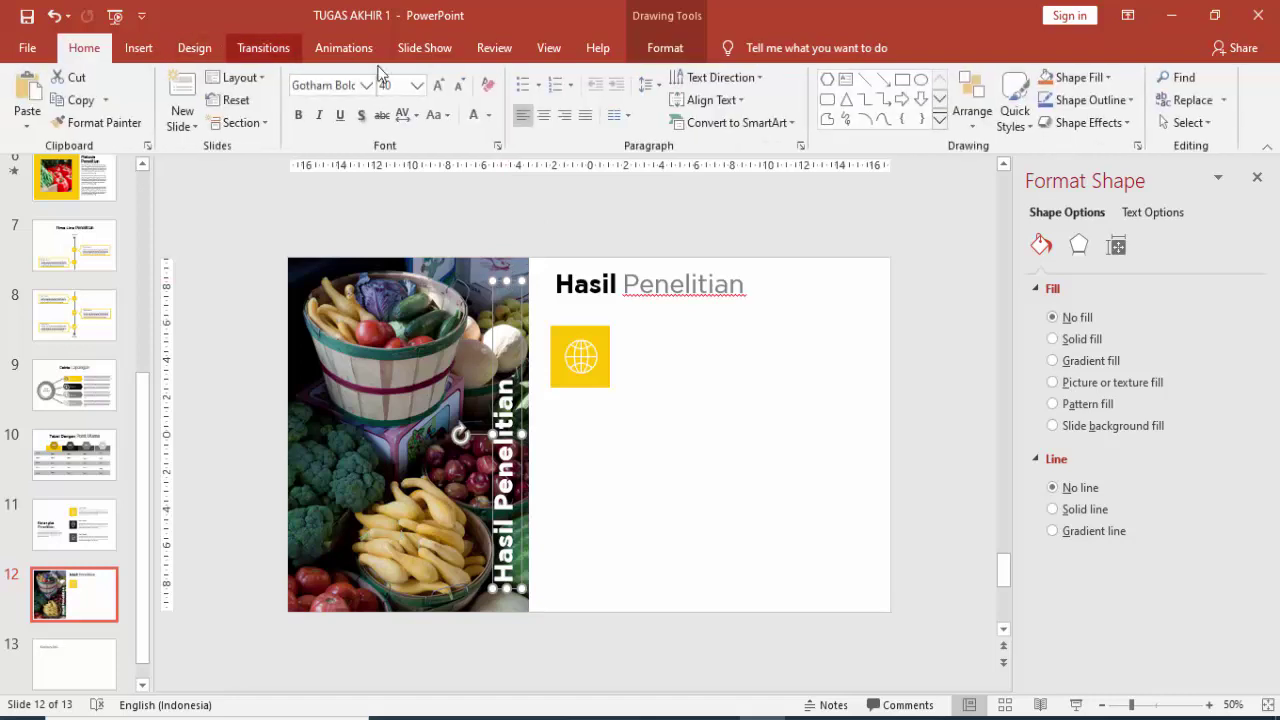
{"action": "left_click", "coordinate": [416, 86]}
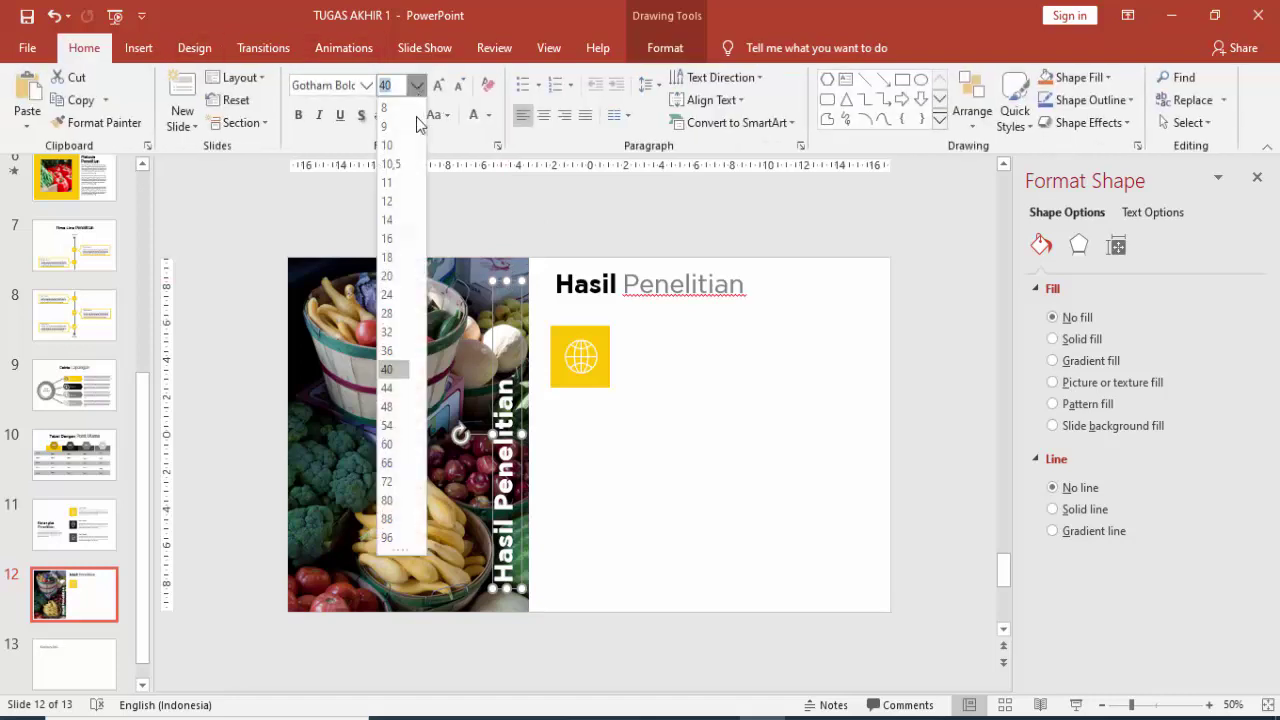
{"action": "left_click", "coordinate": [390, 426]}
{"action": "left_click_drag", "start_coordinate": [519, 383], "coordinate": [519, 377]}
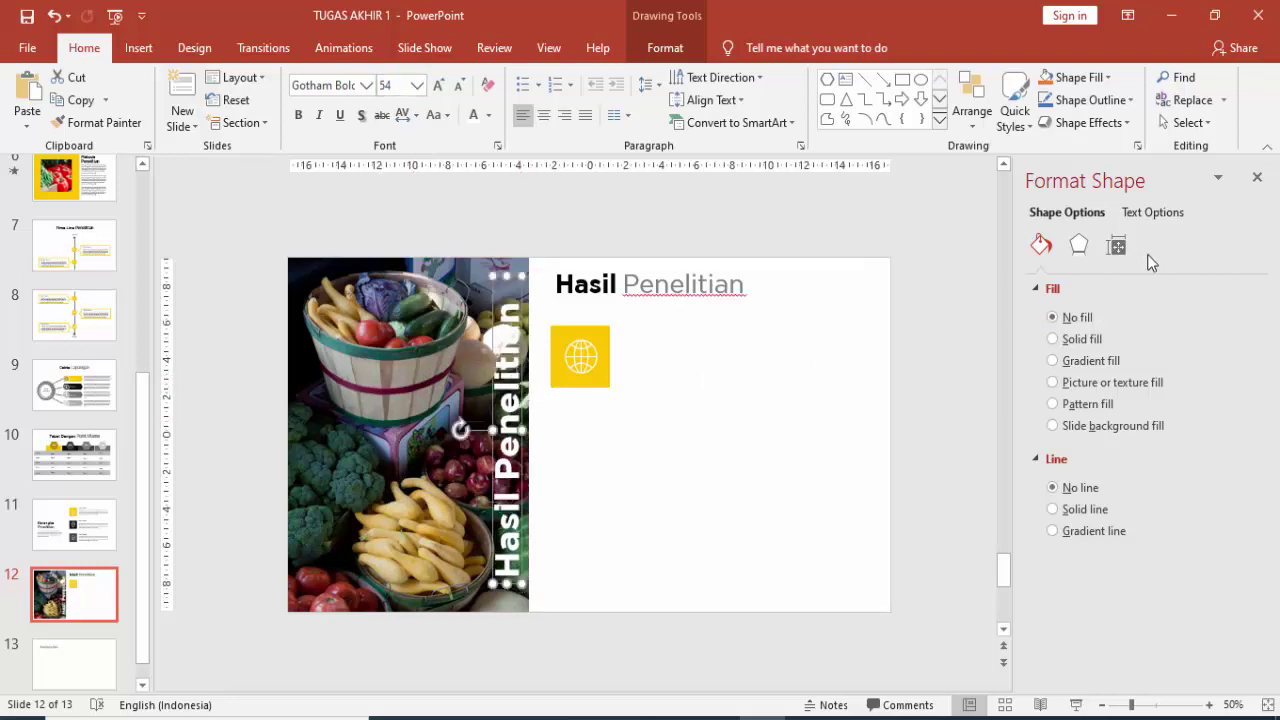
- Give the vertical caption 58% text transparency and nudge it slightly left
{"action": "left_click", "coordinate": [1145, 212]}
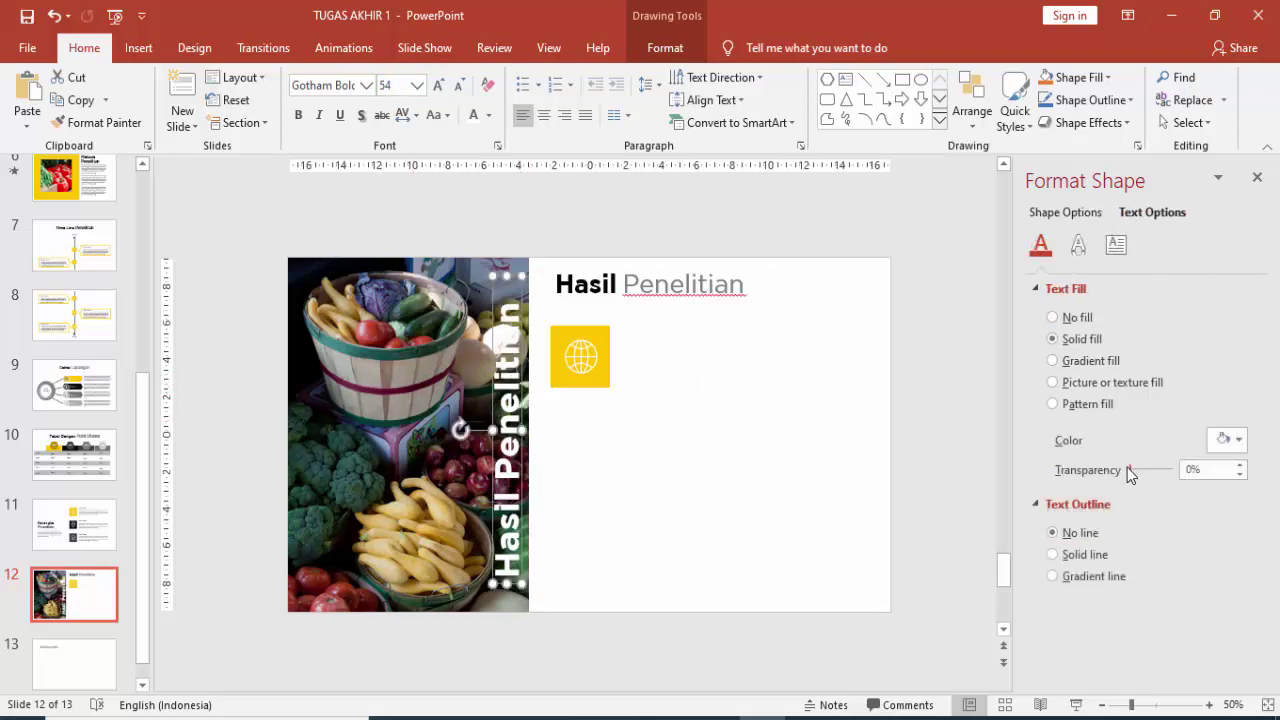
{"action": "left_click_drag", "start_coordinate": [1131, 470], "coordinate": [1146, 469]}
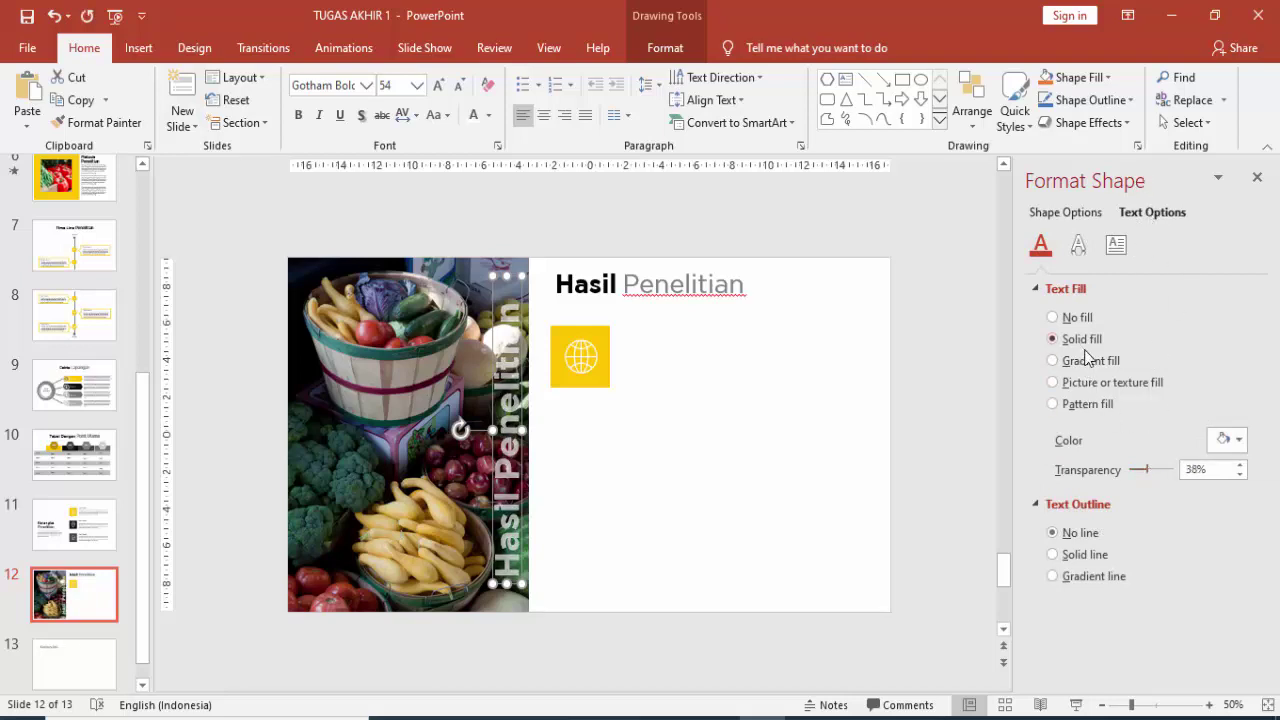
{"action": "left_click_drag", "start_coordinate": [1147, 480], "coordinate": [1155, 481]}
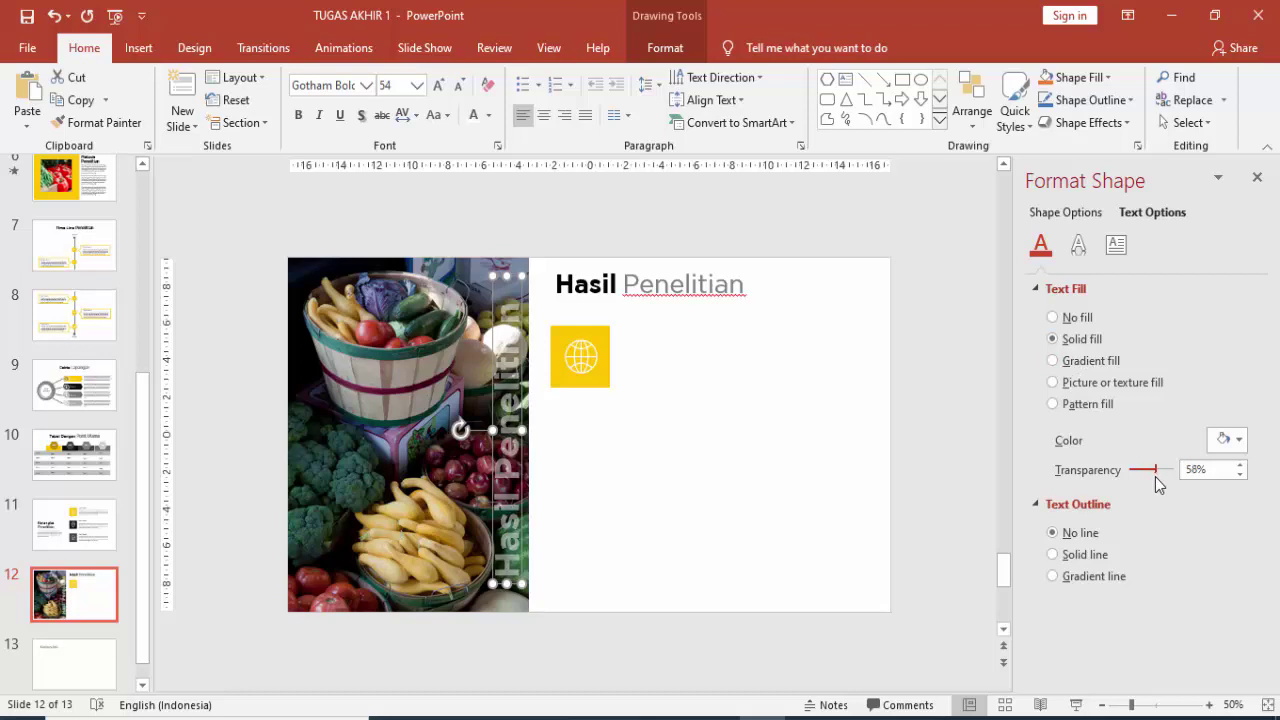
{"action": "left_click", "coordinate": [523, 465]}
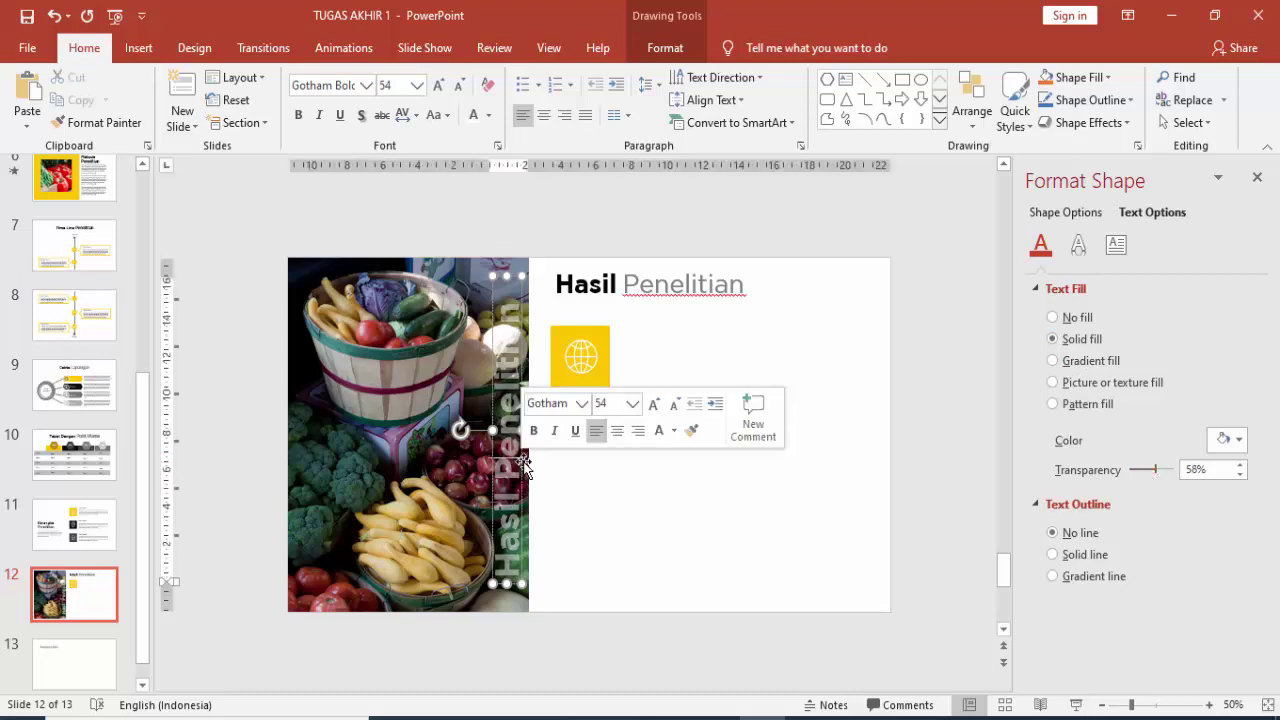
{"action": "left_click_drag", "start_coordinate": [525, 462], "coordinate": [513, 462]}
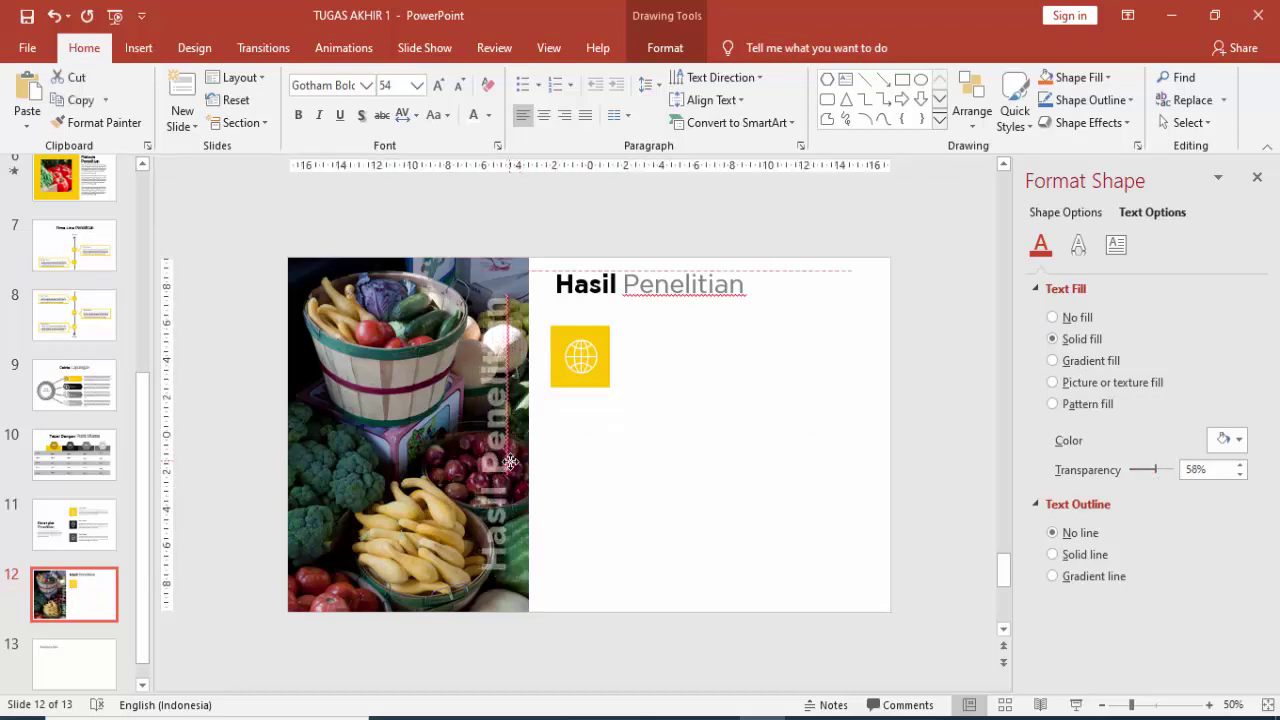
{"action": "left_click", "coordinate": [617, 420]}
- Duplicate the yellow globe square into a column of three, removing the extra globes
{"action": "left_click", "coordinate": [586, 362]}
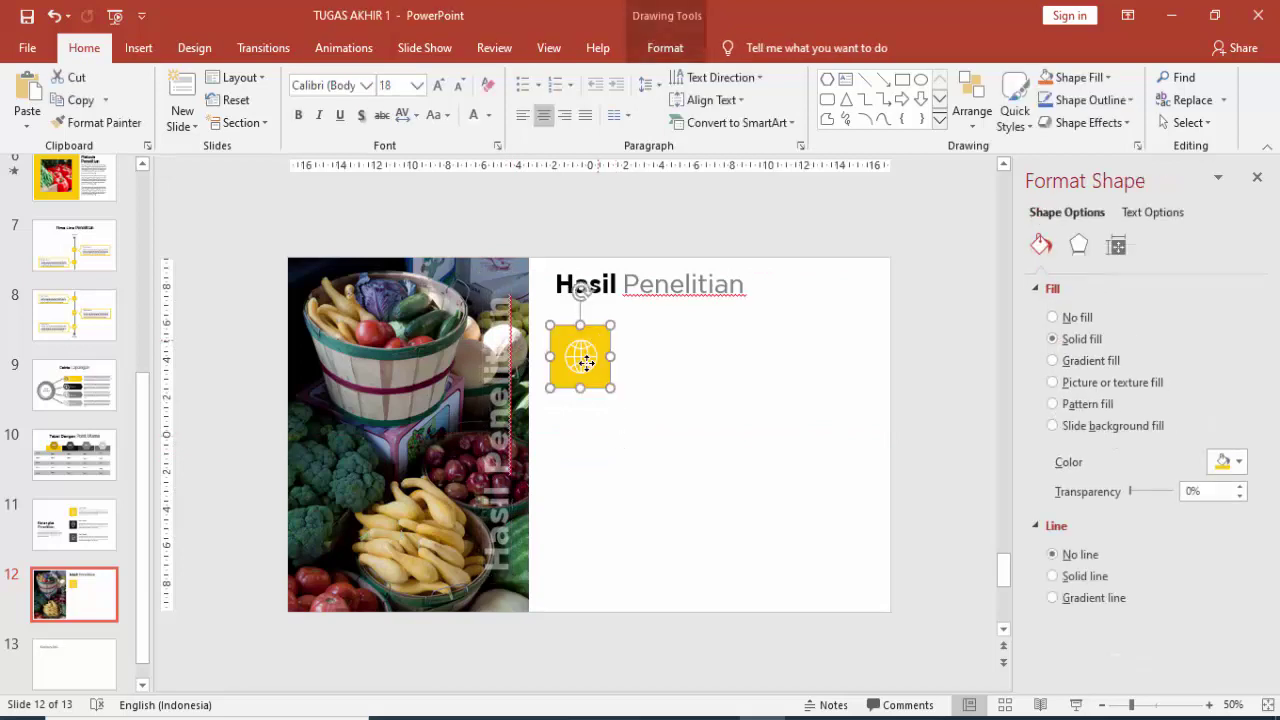
{"action": "left_click", "coordinate": [587, 367]}
{"action": "left_click_drag", "start_coordinate": [595, 370], "coordinate": [610, 430]}
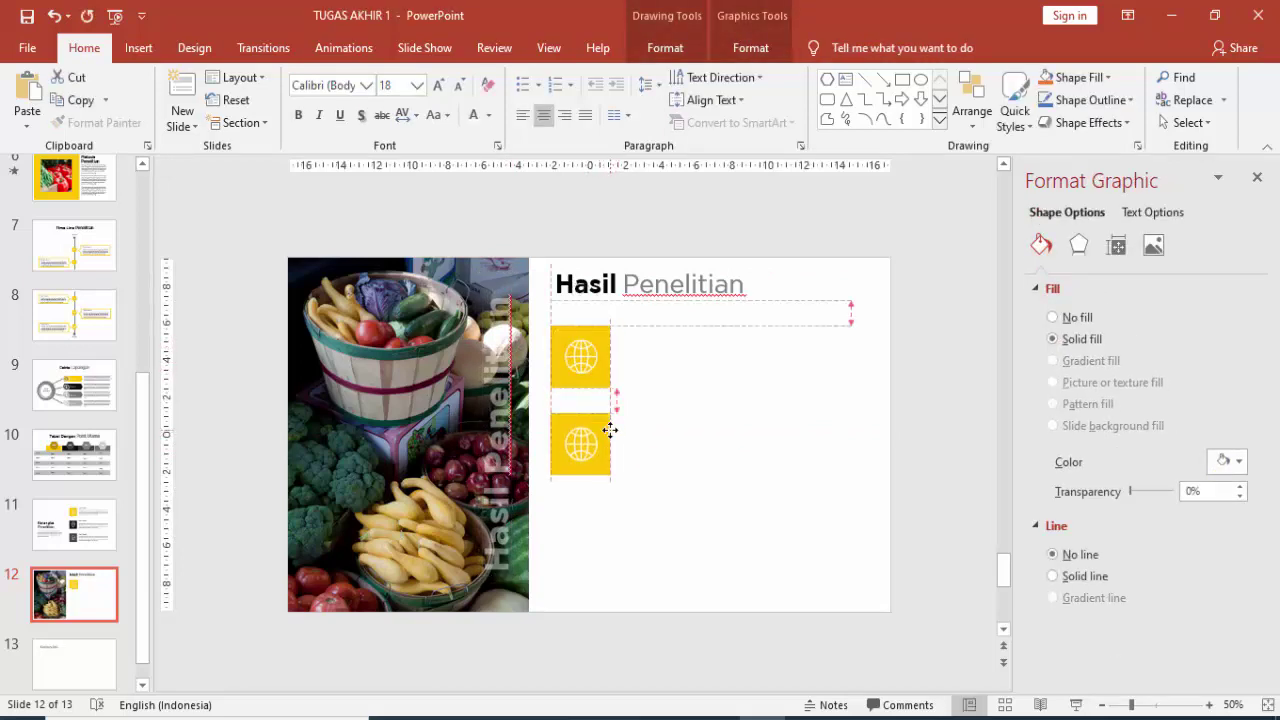
{"action": "key", "text": "ctrl+d"}
{"action": "left_click", "coordinate": [622, 449]}
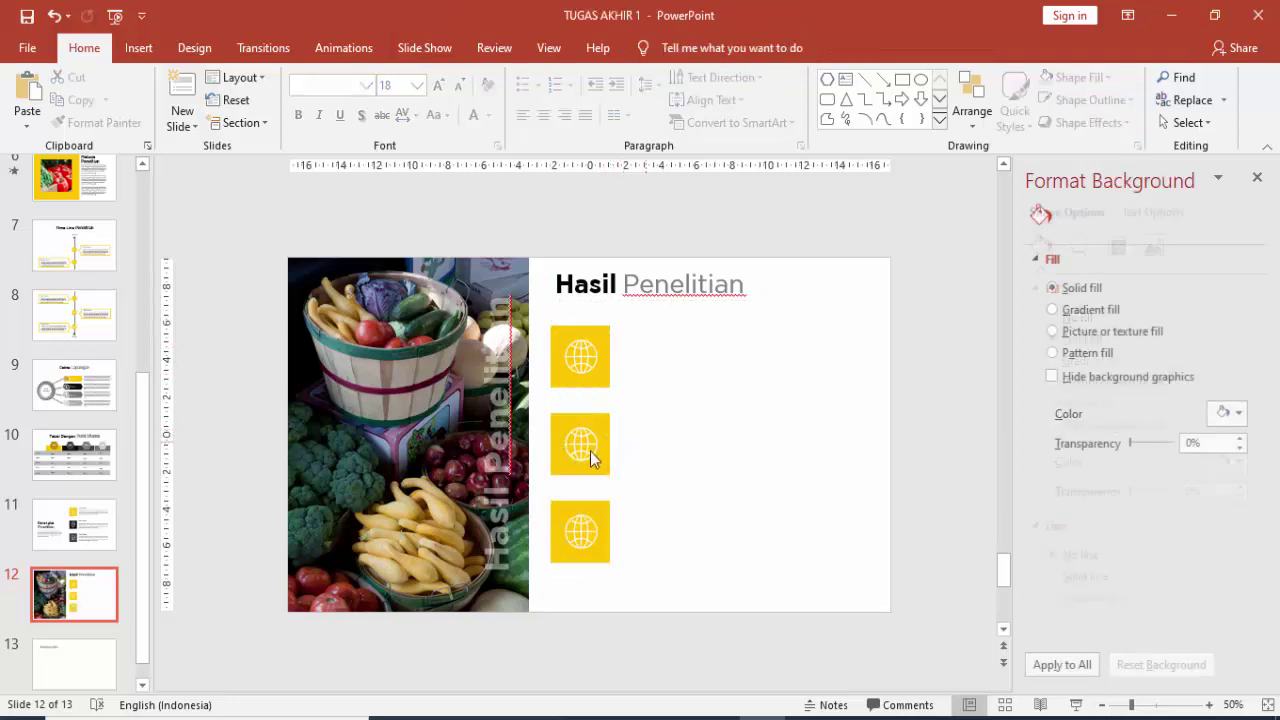
{"action": "left_click", "coordinate": [586, 449]}
{"action": "left_click", "coordinate": [588, 468]}
{"action": "key", "text": "Delete"}
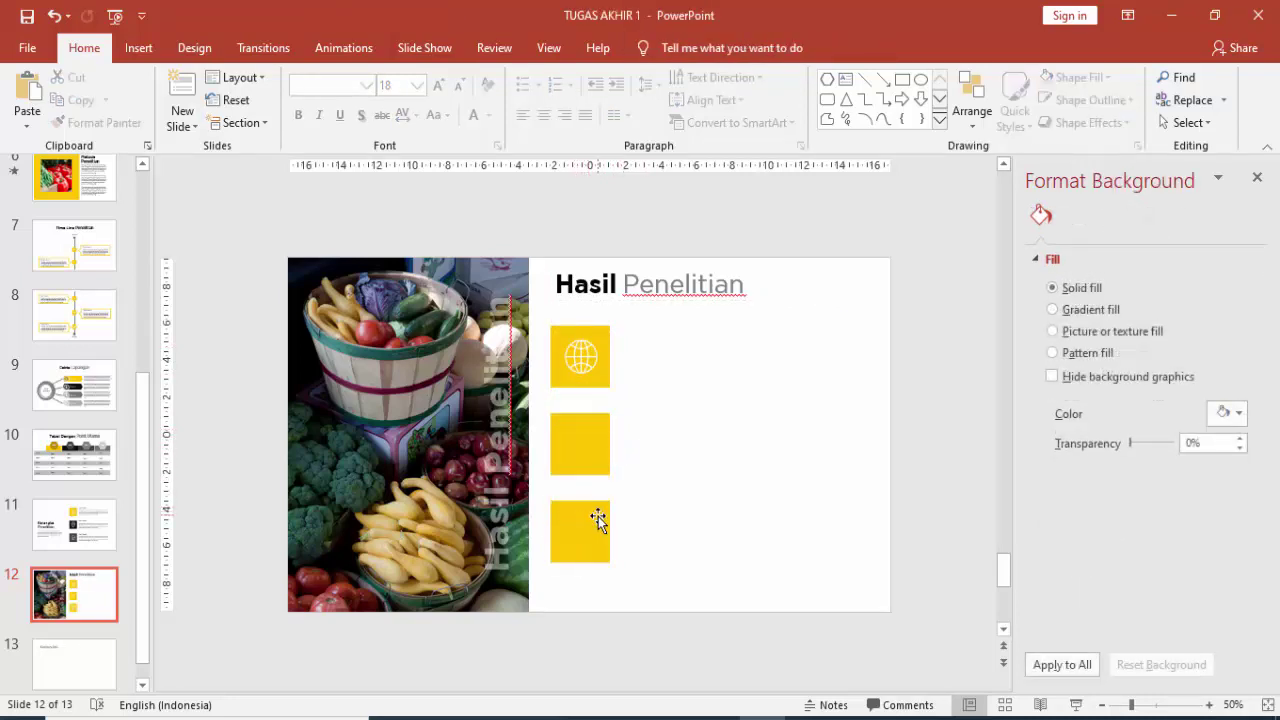
- Paste slide 11's location-pin and Google+ icons into the second and third yellow squares
{"action": "left_click", "coordinate": [88, 538]}
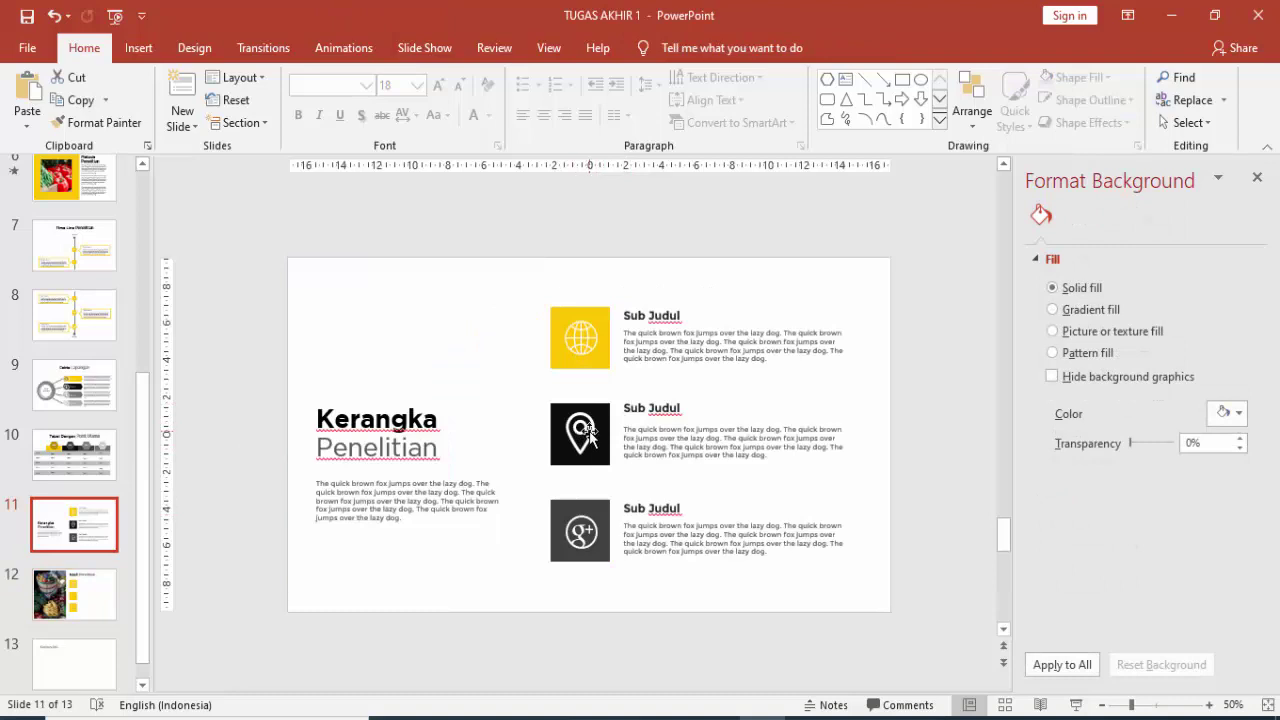
{"action": "left_click", "coordinate": [590, 432]}
{"action": "left_click", "coordinate": [595, 510], "text": "shift"}
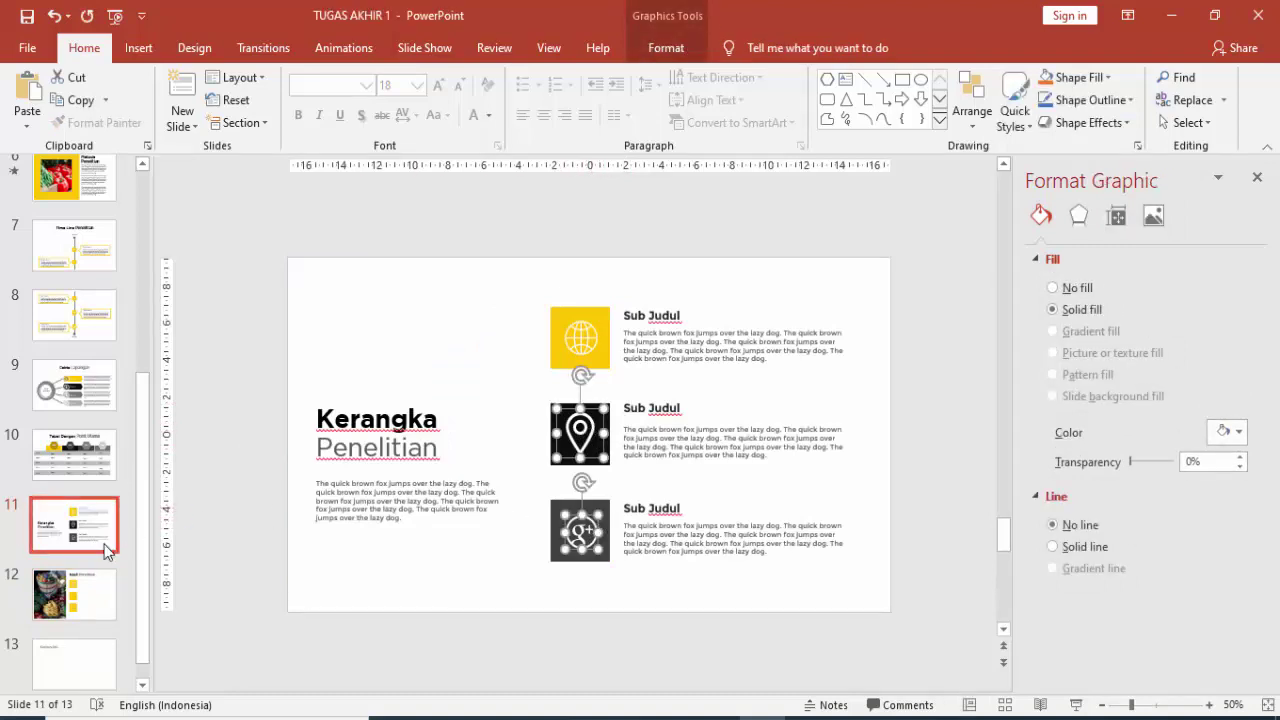
{"action": "left_click", "coordinate": [91, 597]}
{"action": "key", "text": "ctrl+v"}
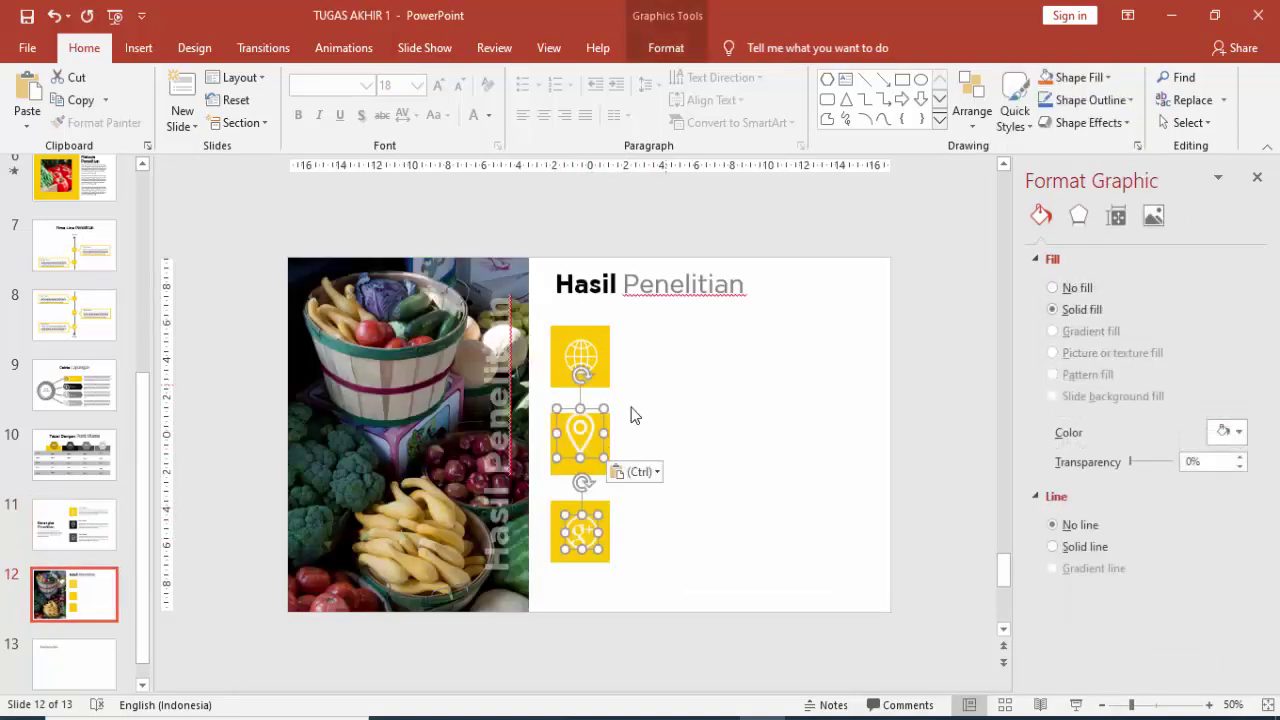
{"action": "left_click_drag", "start_coordinate": [603, 428], "coordinate": [599, 429]}
{"action": "left_click", "coordinate": [700, 445]}
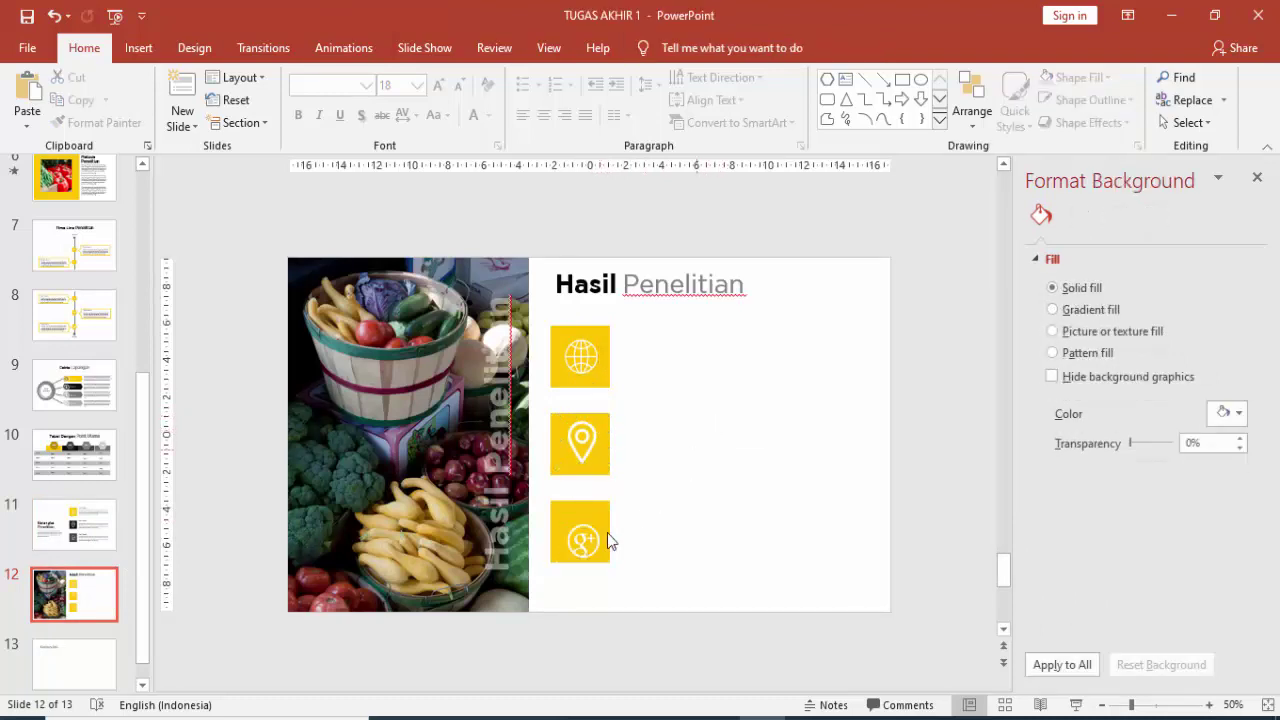
{"action": "left_click", "coordinate": [590, 535]}
{"action": "left_click_drag", "start_coordinate": [590, 532], "coordinate": [596, 522]}
{"action": "key", "text": "Page_Up"}
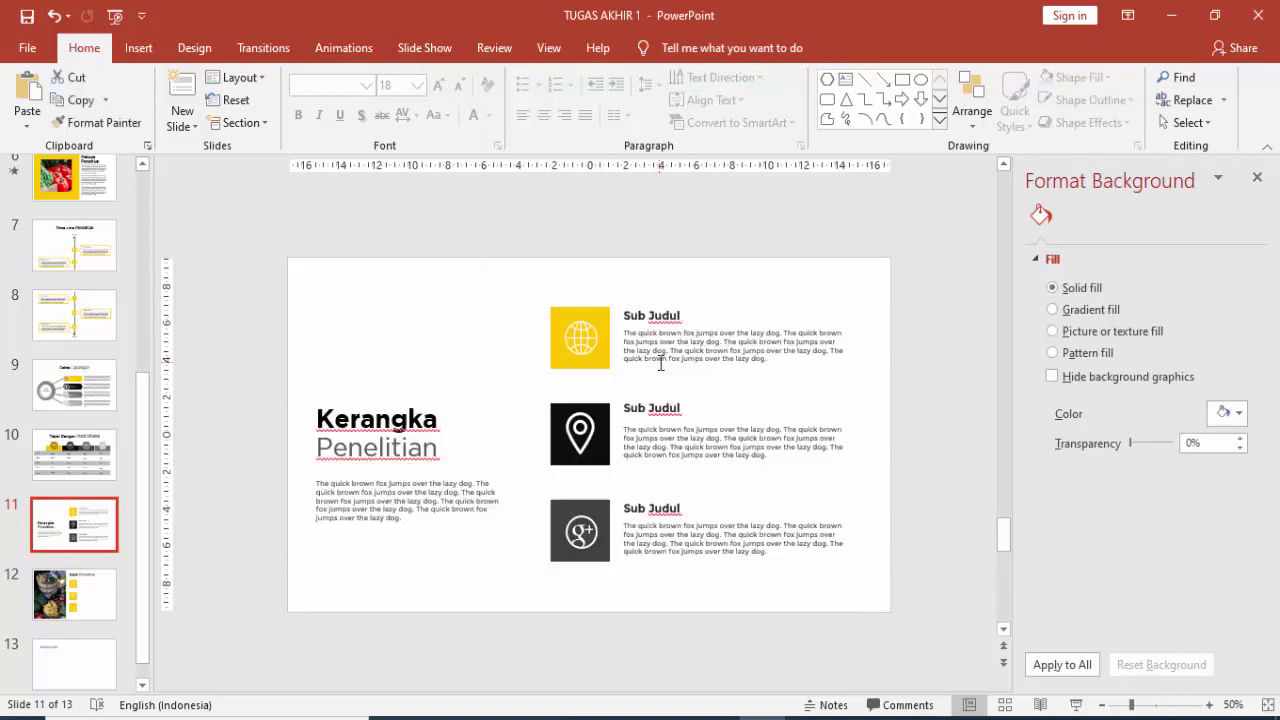
- Paste slide 11's sample paragraph three times on slide 12, one beside each icon
{"action": "left_click", "coordinate": [708, 332]}
{"action": "key", "text": "Escape"}
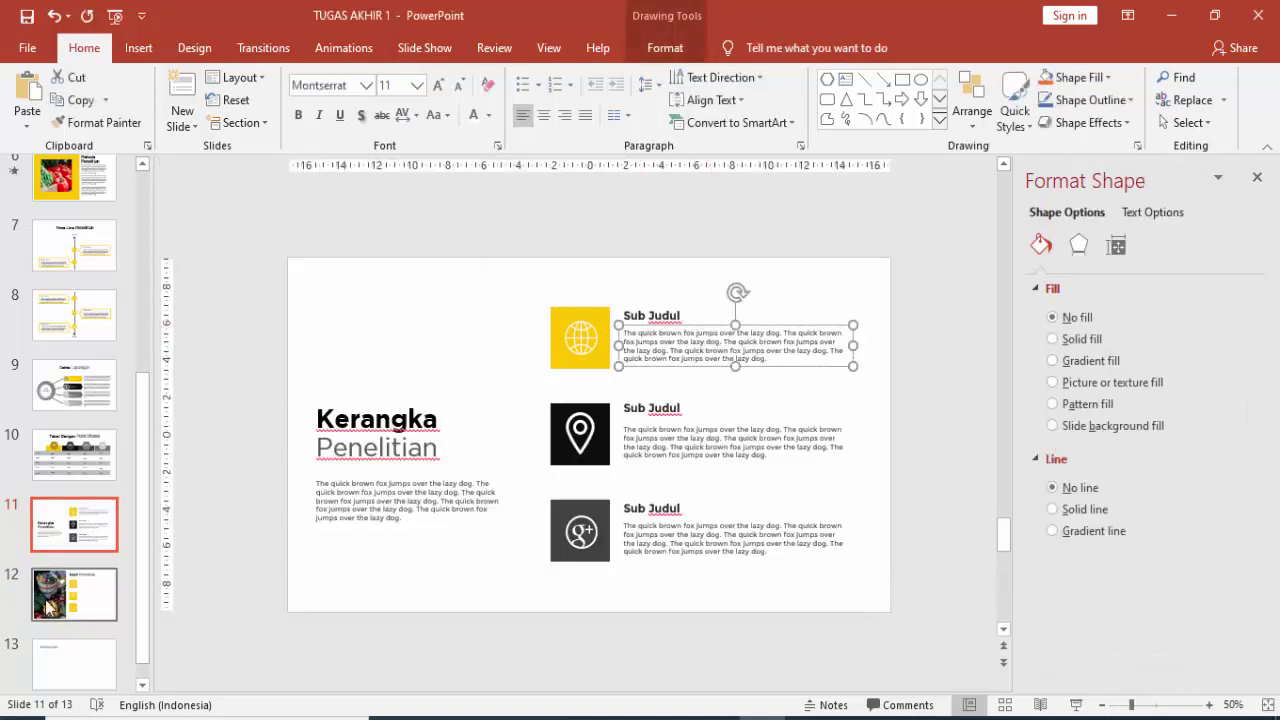
{"action": "left_click", "coordinate": [85, 600]}
{"action": "key", "text": "ctrl+v"}
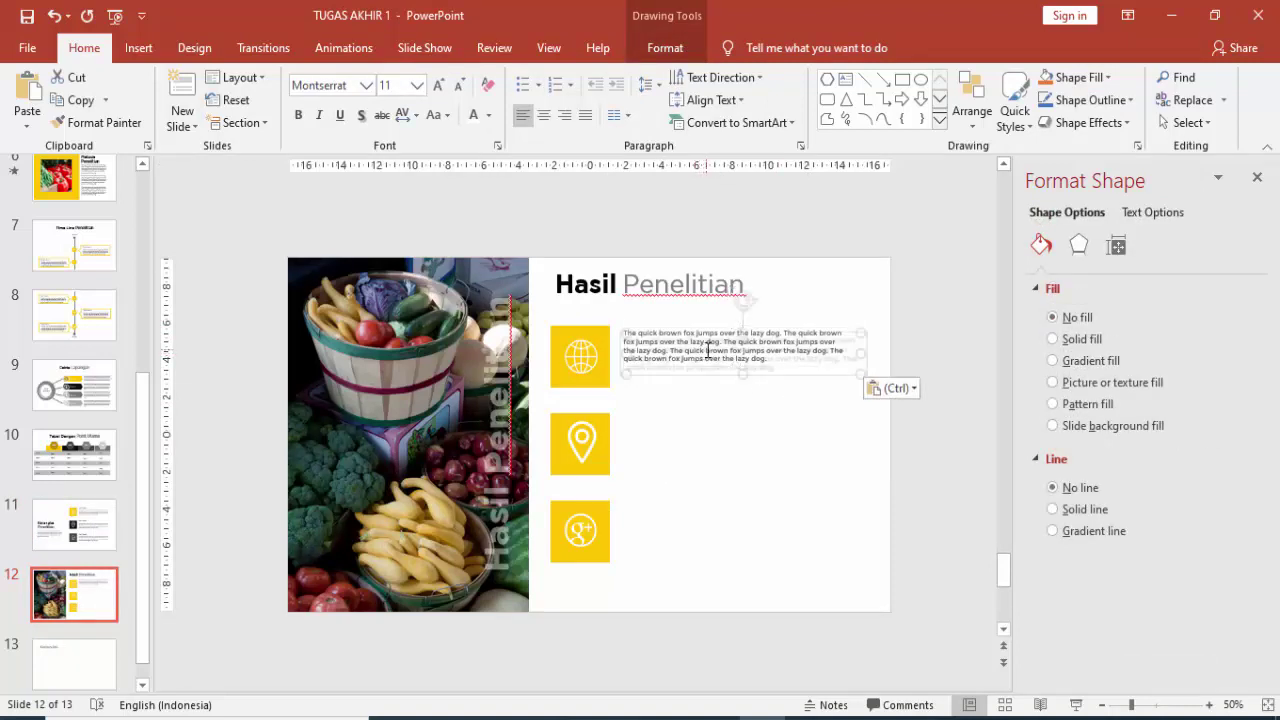
{"action": "key", "text": "ctrl+v"}
{"action": "left_click_drag", "start_coordinate": [710, 380], "coordinate": [707, 457]}
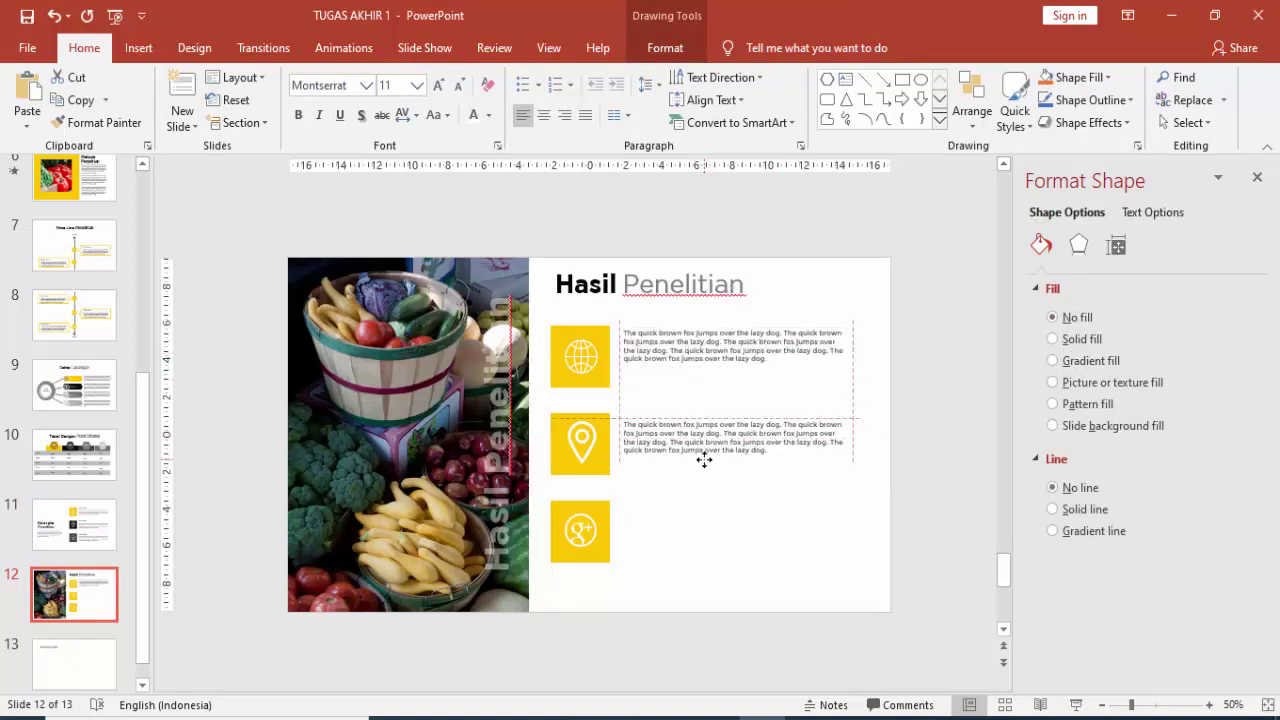
{"action": "key", "text": "ctrl+v"}
{"action": "left_click_drag", "start_coordinate": [730, 345], "coordinate": [727, 548]}
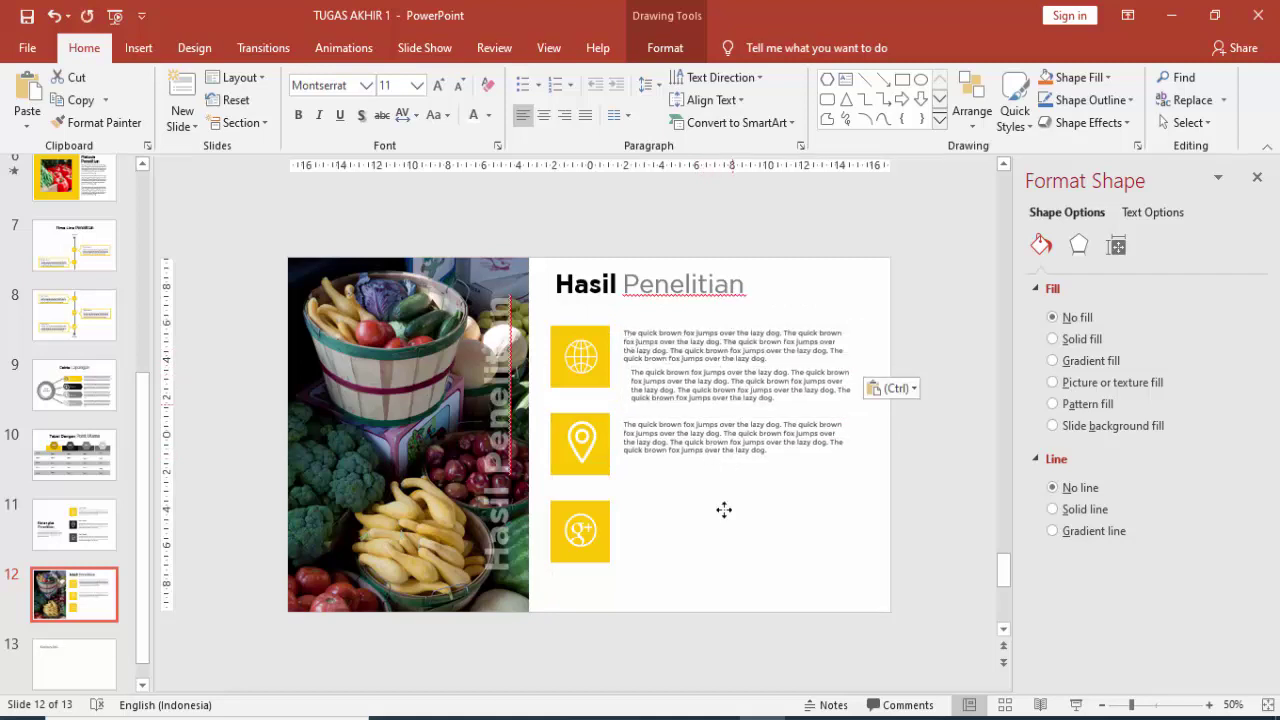
- Lower the Hasil Penelitian title slightly toward the icons and compare with slide 11
{"action": "left_click", "coordinate": [860, 308]}
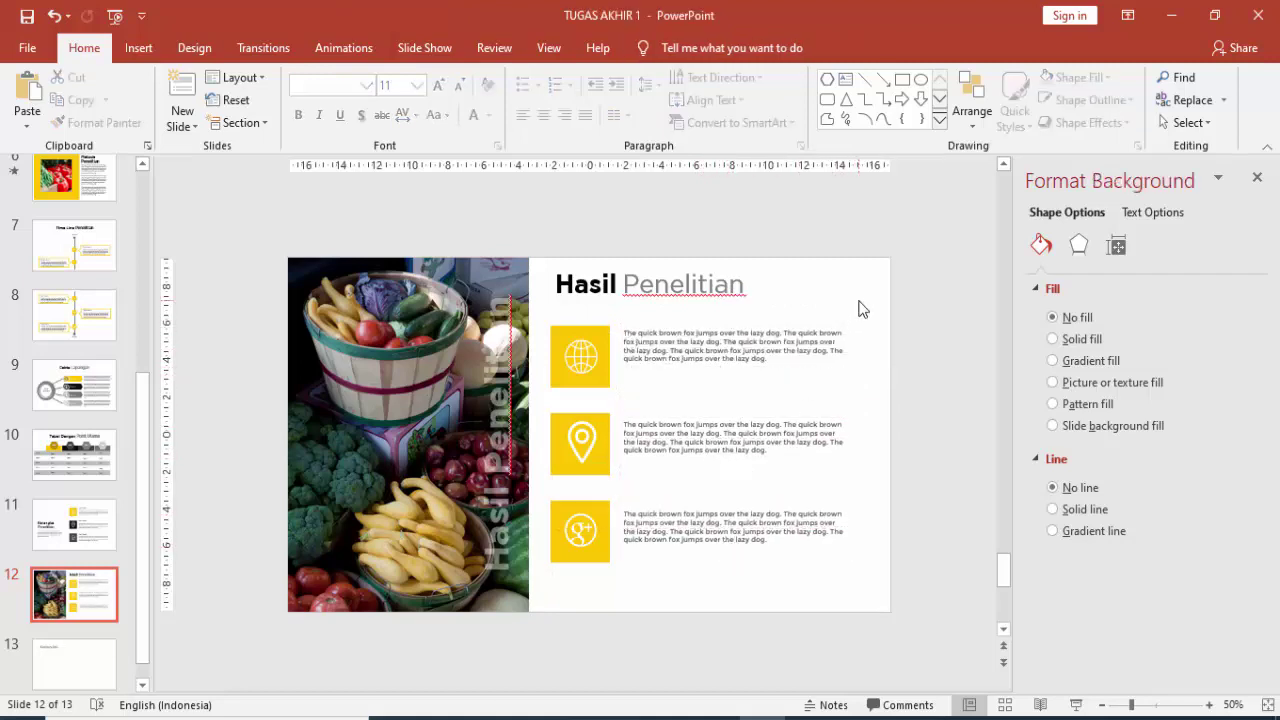
{"action": "left_click", "coordinate": [687, 292]}
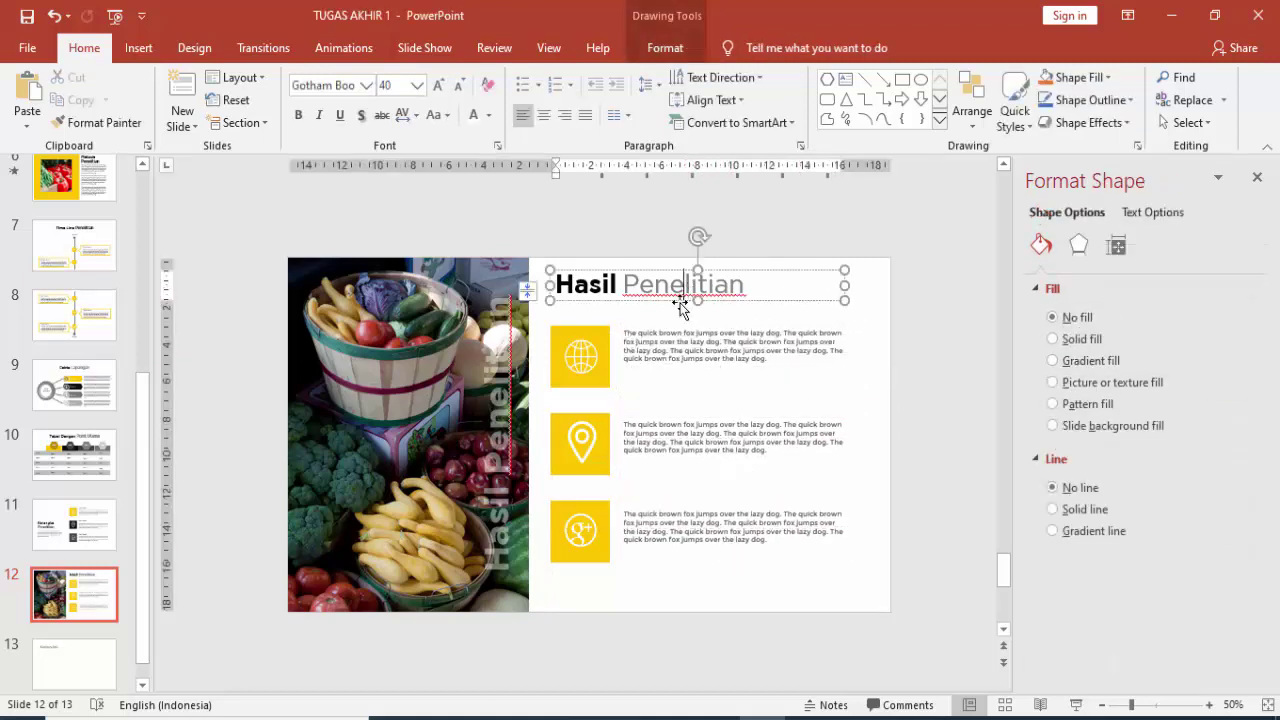
{"action": "left_click_drag", "start_coordinate": [680, 301], "coordinate": [679, 318]}
{"action": "left_click", "coordinate": [766, 263]}
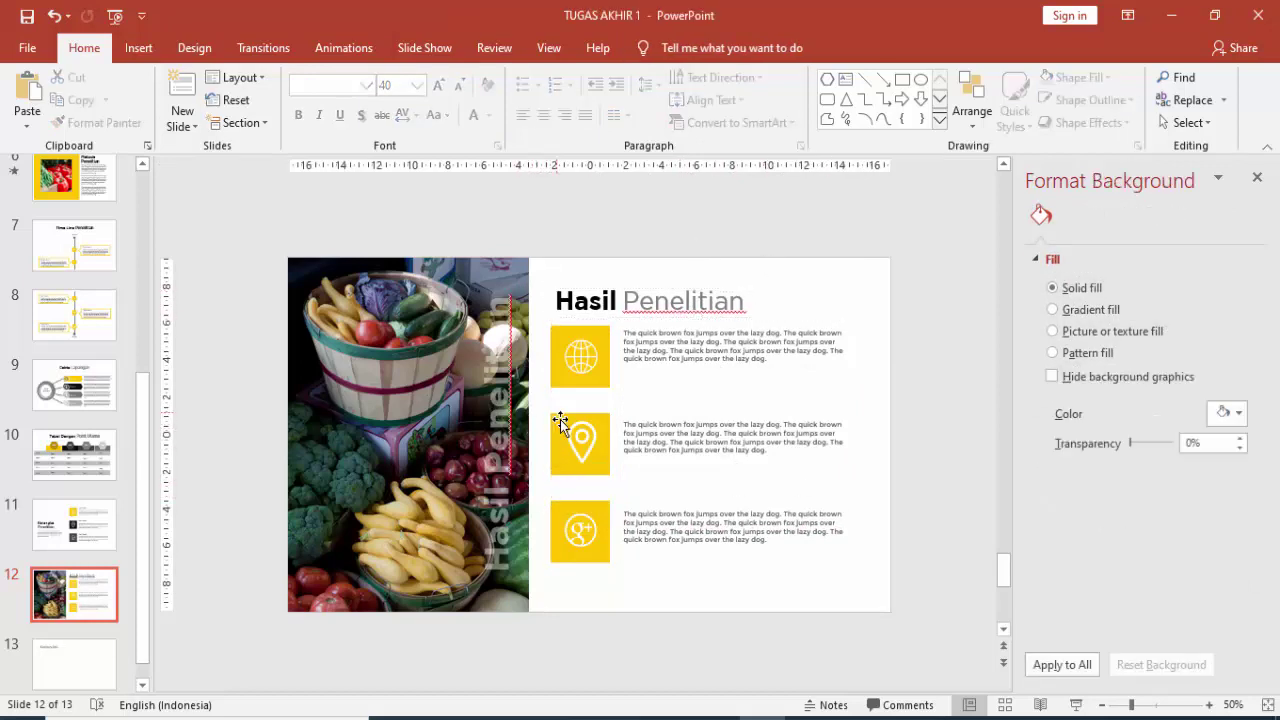
{"action": "left_click", "coordinate": [75, 524]}
{"action": "left_click", "coordinate": [75, 594]}
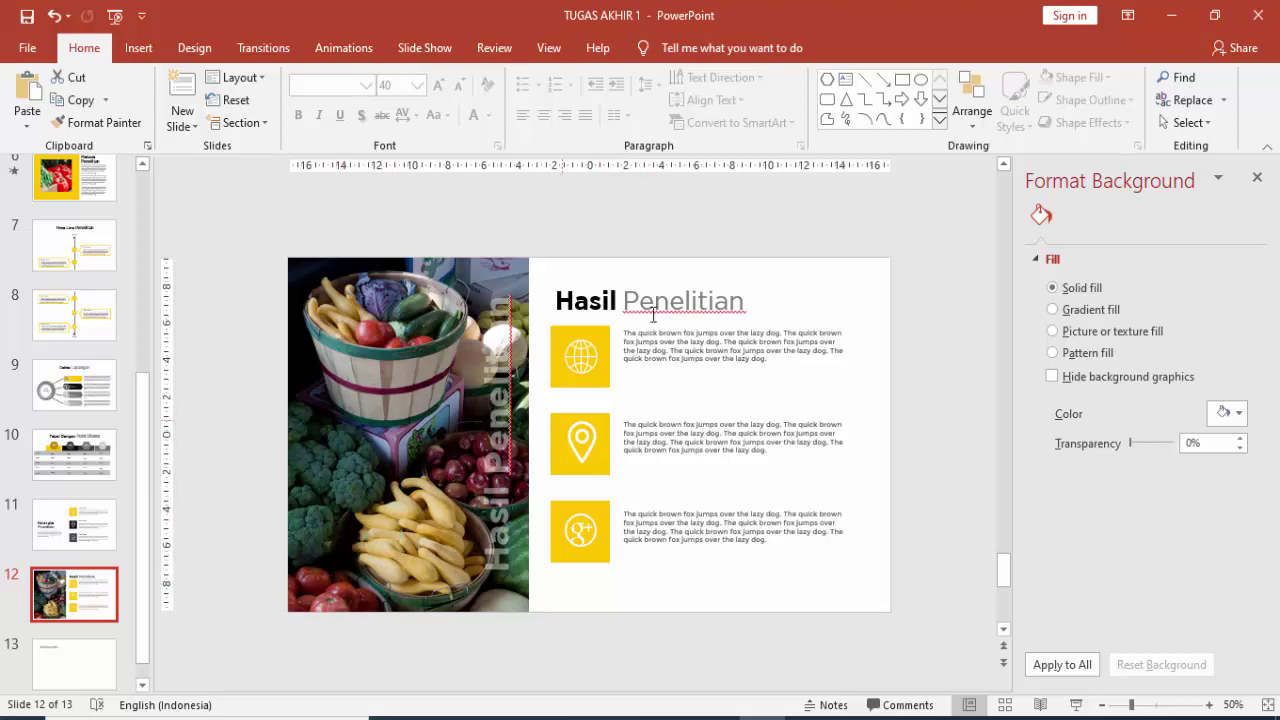
{"action": "left_click", "coordinate": [105, 665]}
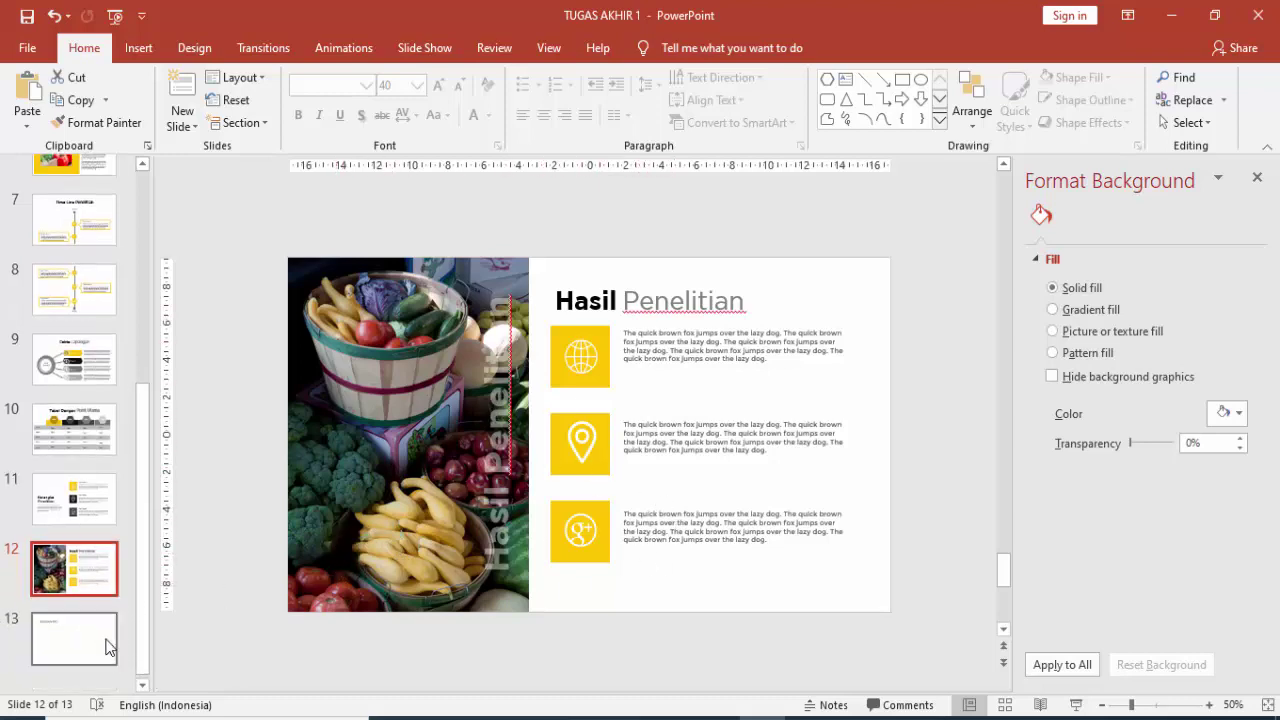
- Format 'Kutipan' in Gotham Bold and 'Ahli' in grey Gotham Book
{"action": "left_click", "coordinate": [468, 311]}
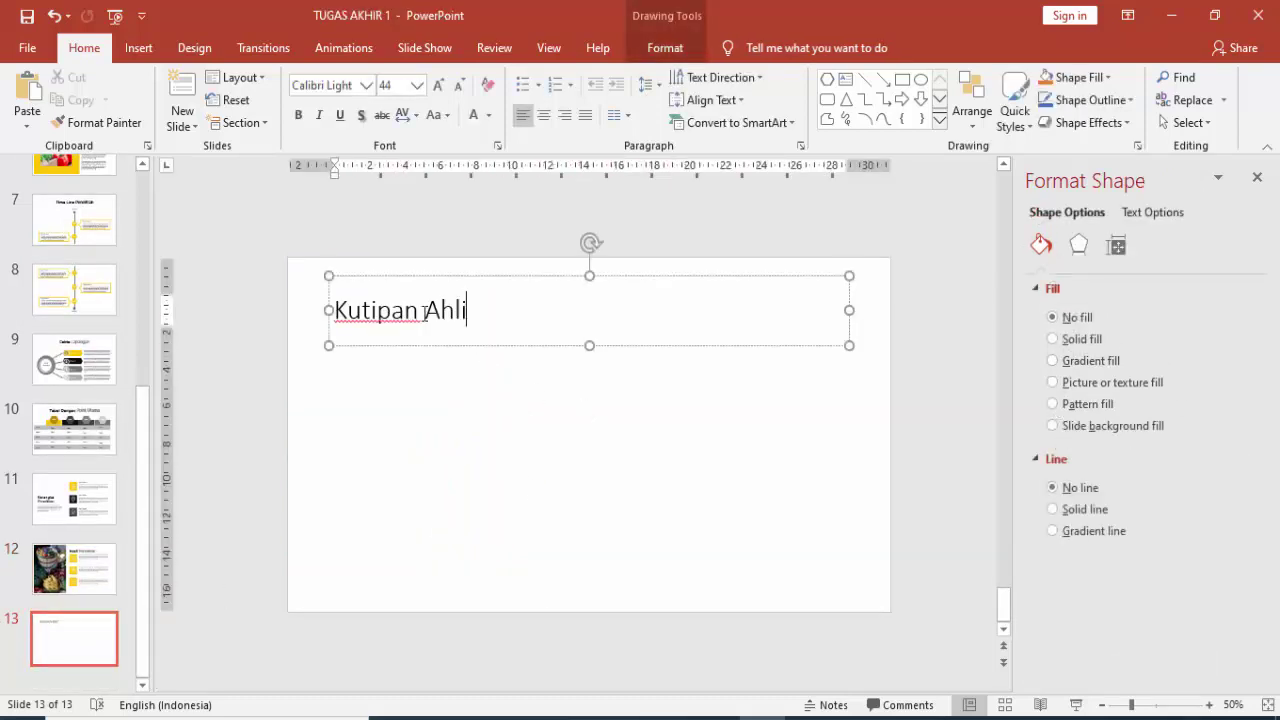
{"action": "left_click", "coordinate": [436, 276]}
{"action": "left_click_drag", "start_coordinate": [419, 308], "coordinate": [330, 310]}
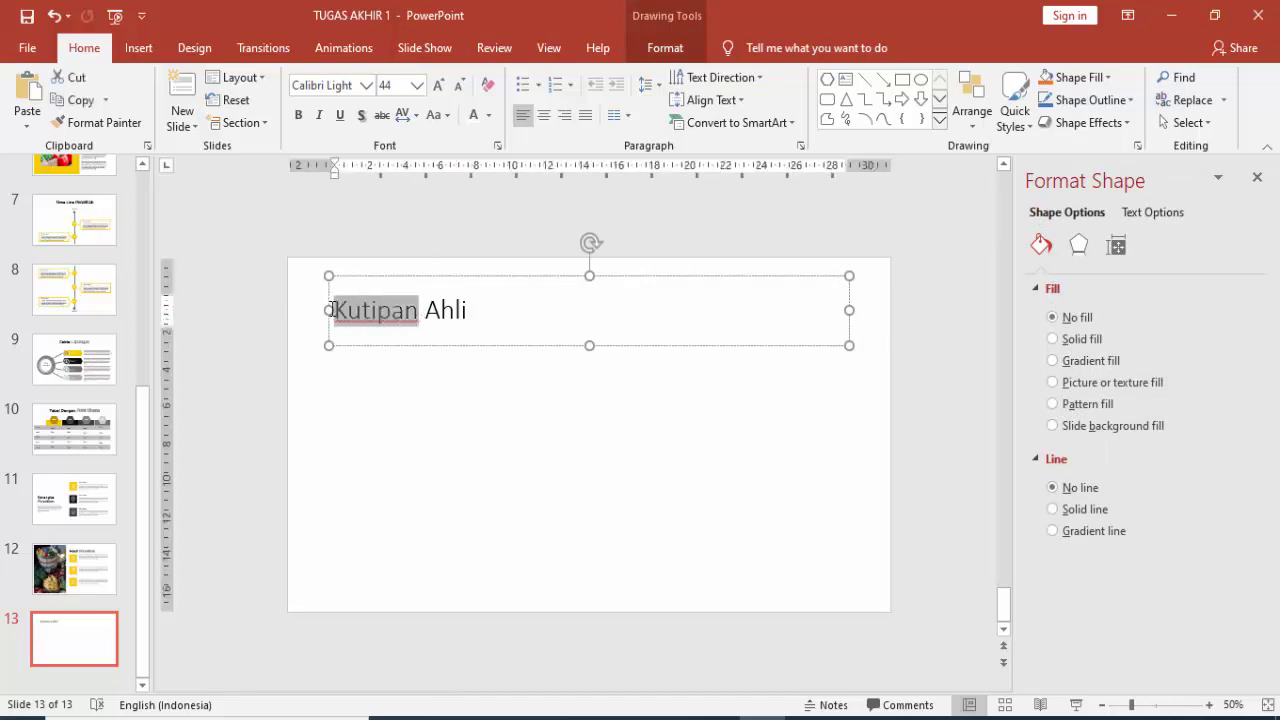
{"action": "left_click", "coordinate": [367, 86]}
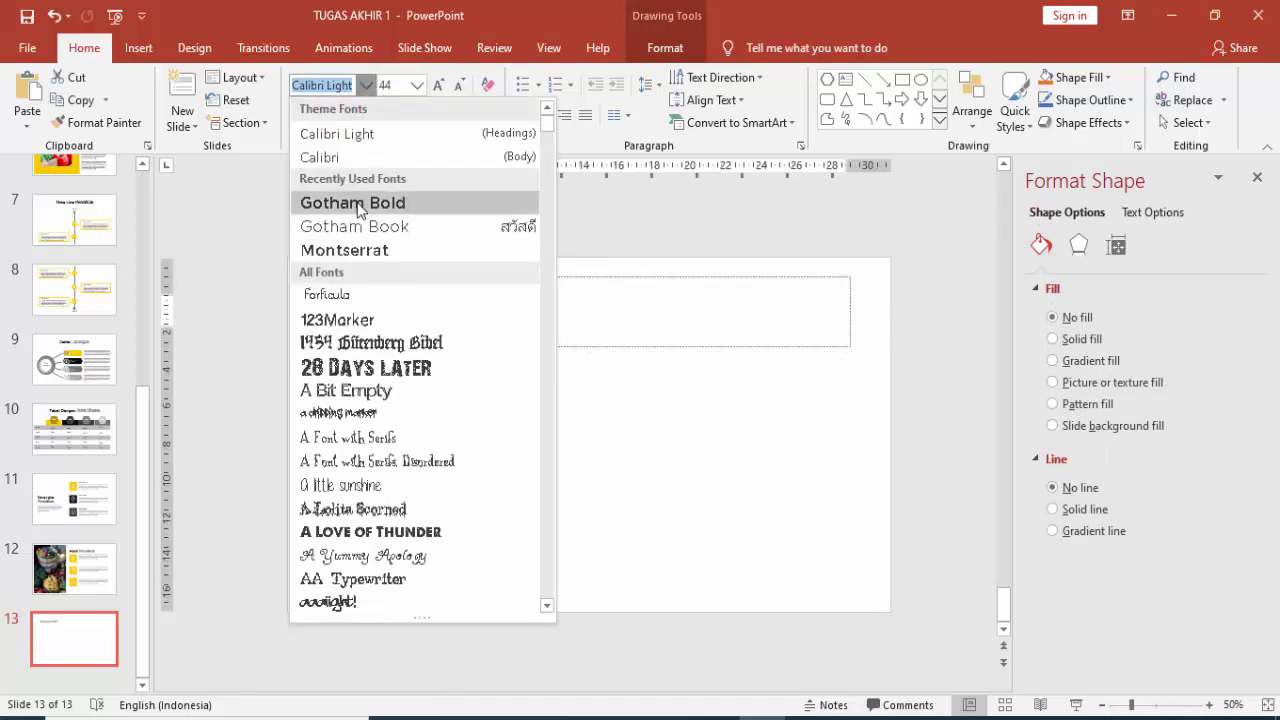
{"action": "left_click", "coordinate": [352, 201]}
{"action": "left_click_drag", "start_coordinate": [449, 310], "coordinate": [489, 309]}
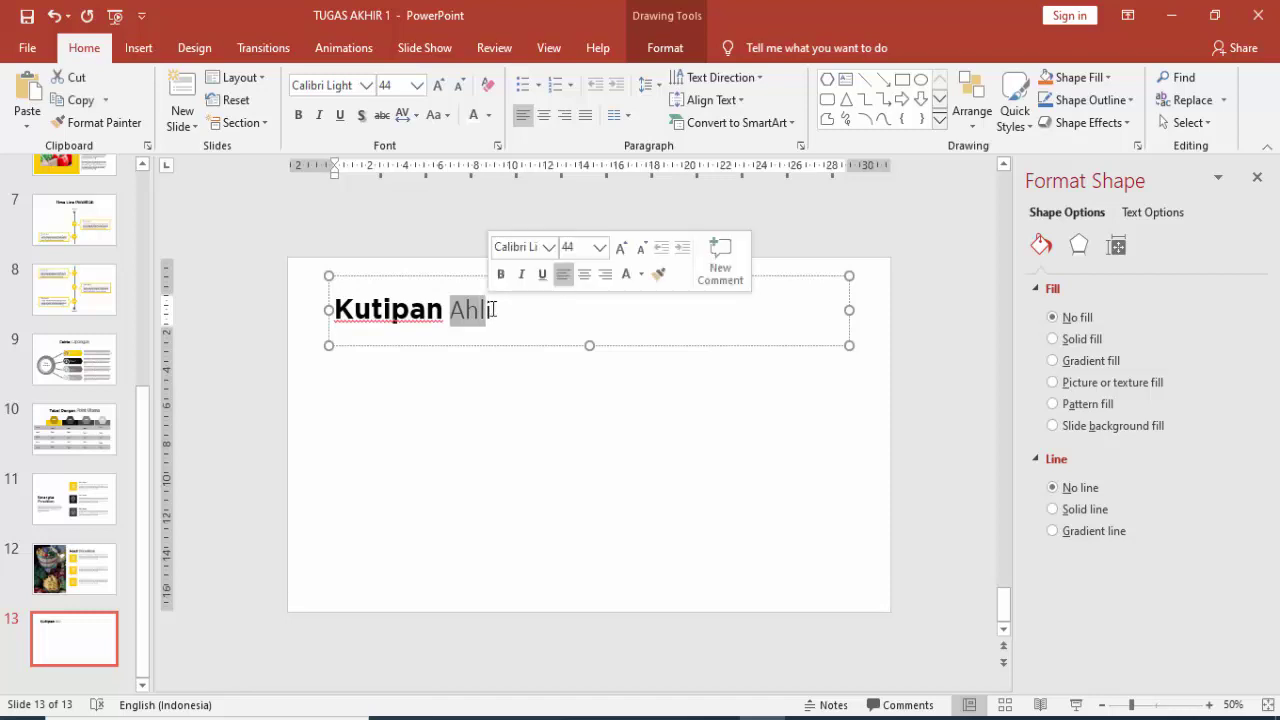
{"action": "left_click", "coordinate": [491, 309]}
{"action": "double_click", "coordinate": [524, 300]}
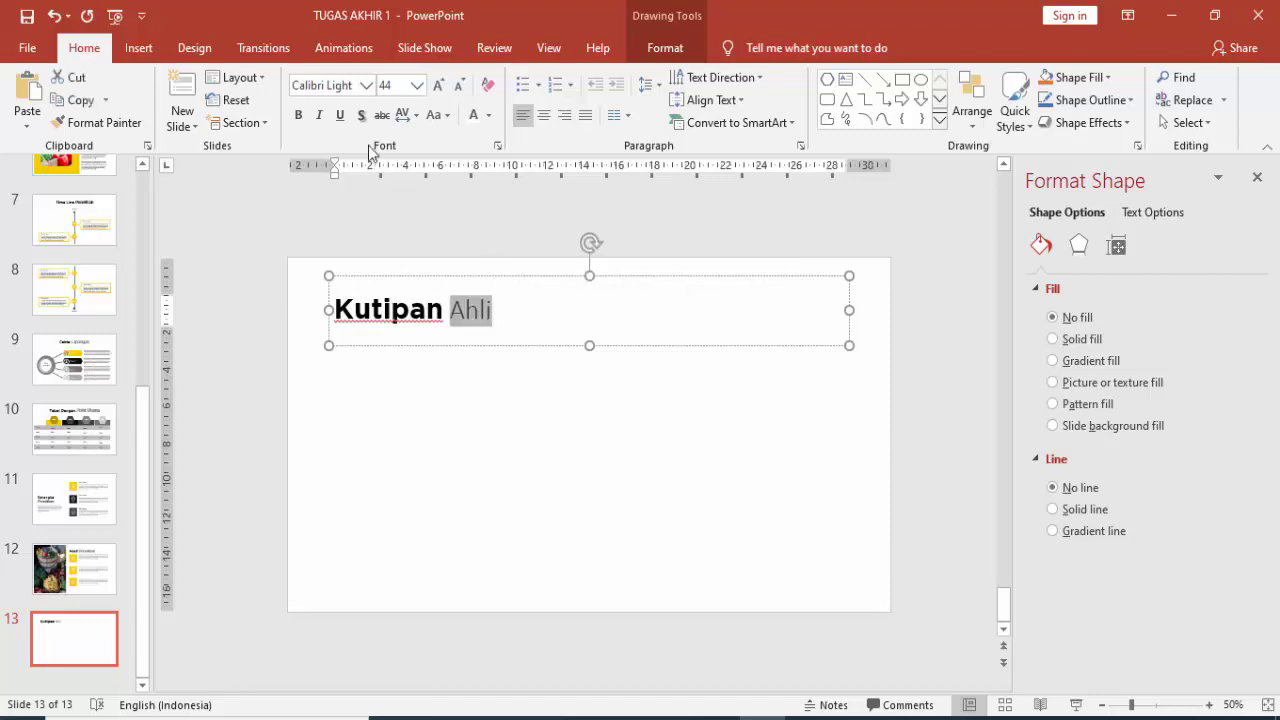
{"action": "left_click", "coordinate": [366, 86]}
{"action": "left_click", "coordinate": [380, 228]}
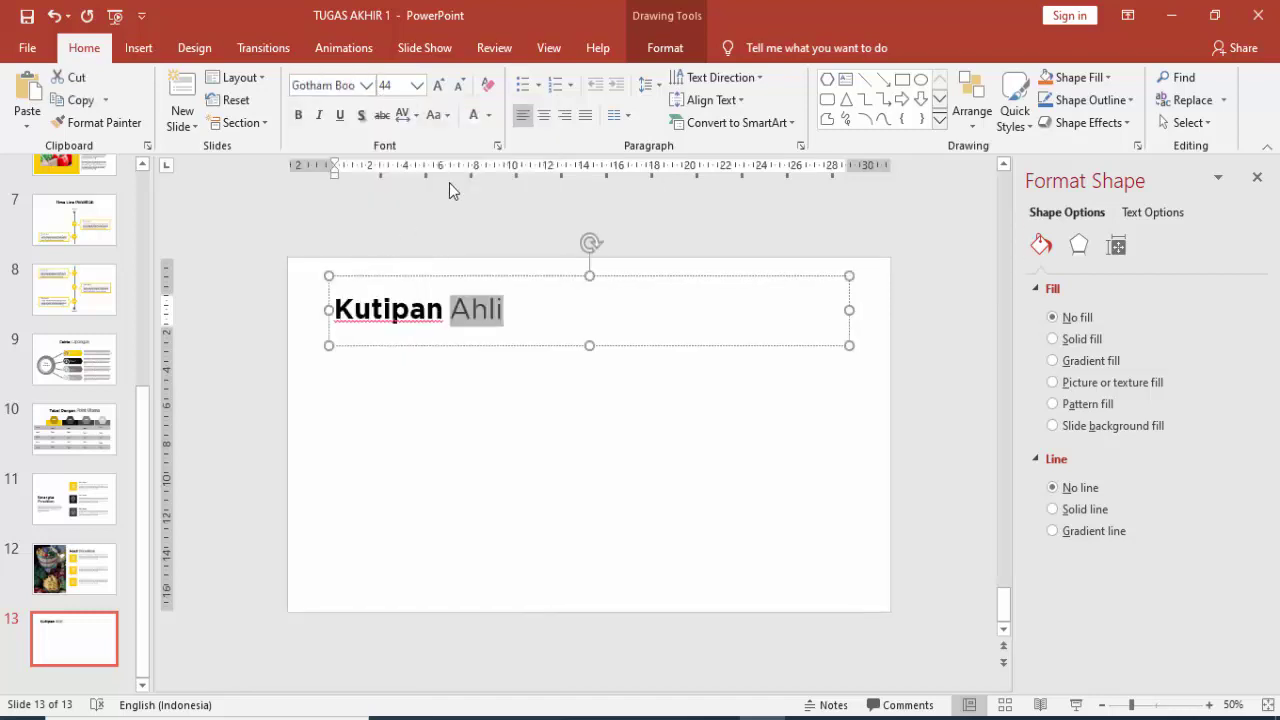
{"action": "left_click", "coordinate": [490, 116]}
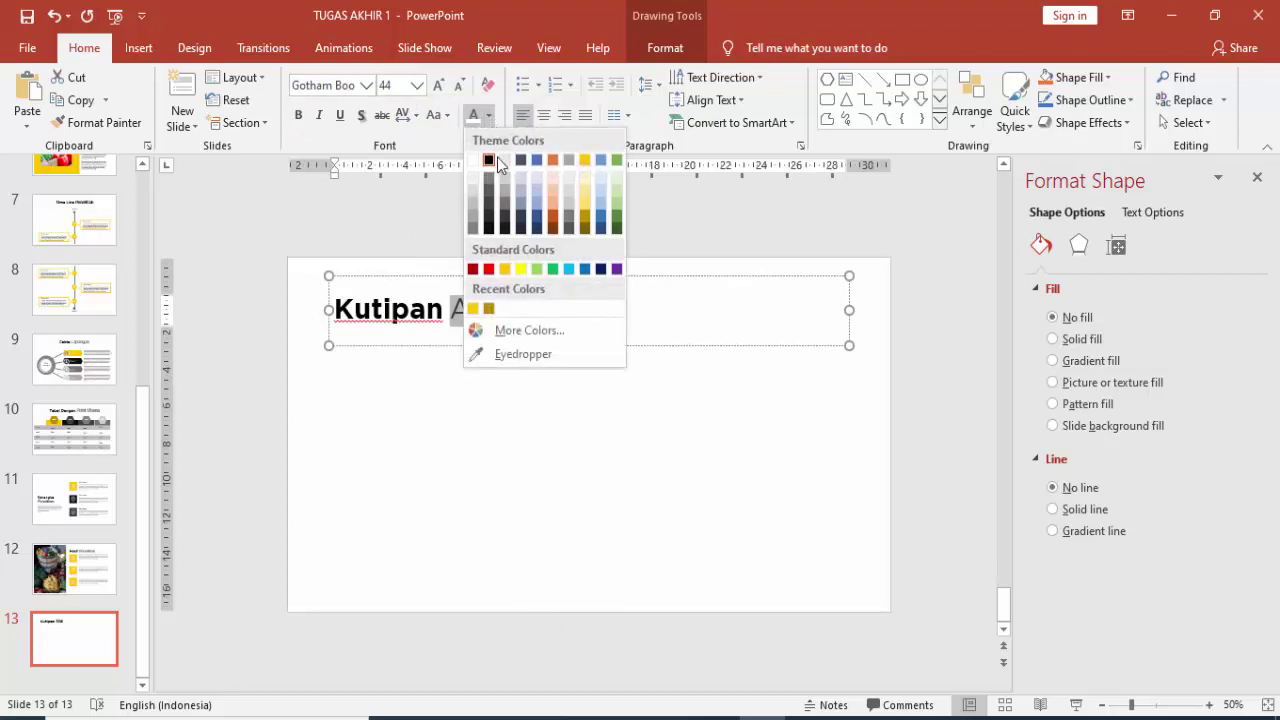
{"action": "left_click", "coordinate": [492, 179]}
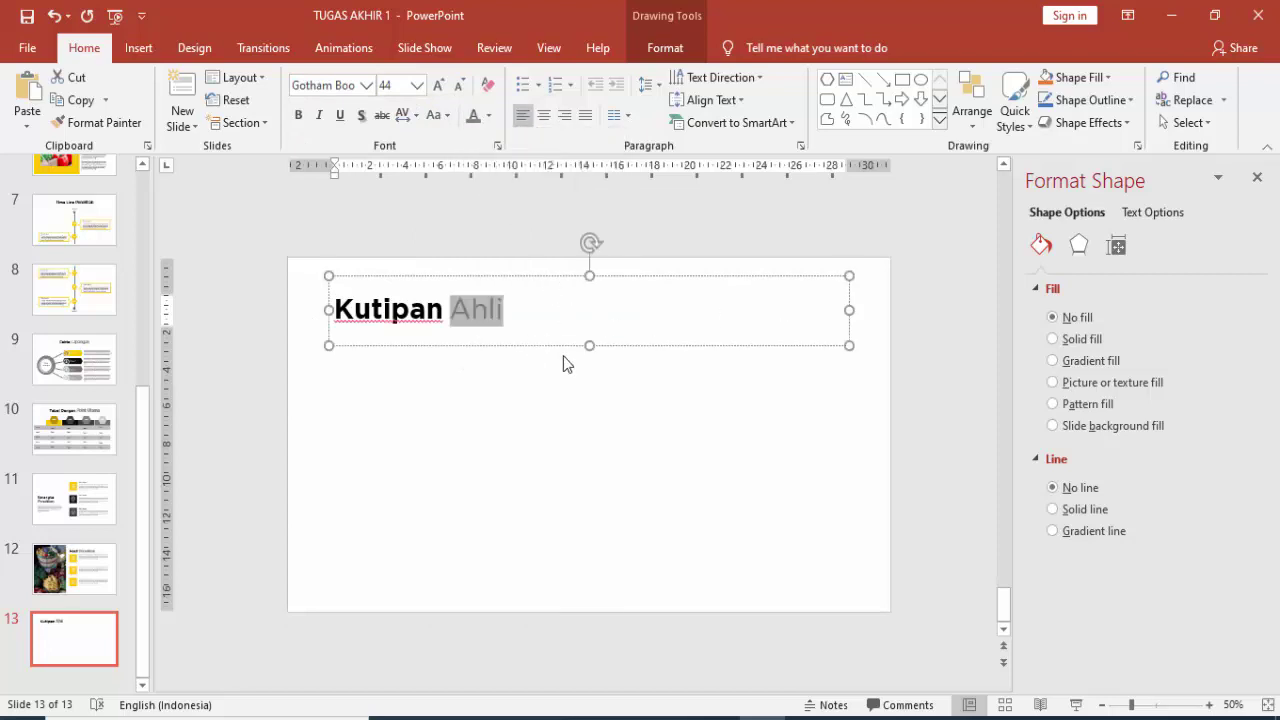
- Shrink the title box, put 'Ahli' on its own line, and move it to middle-left
{"action": "left_click_drag", "start_coordinate": [590, 347], "coordinate": [591, 323]}
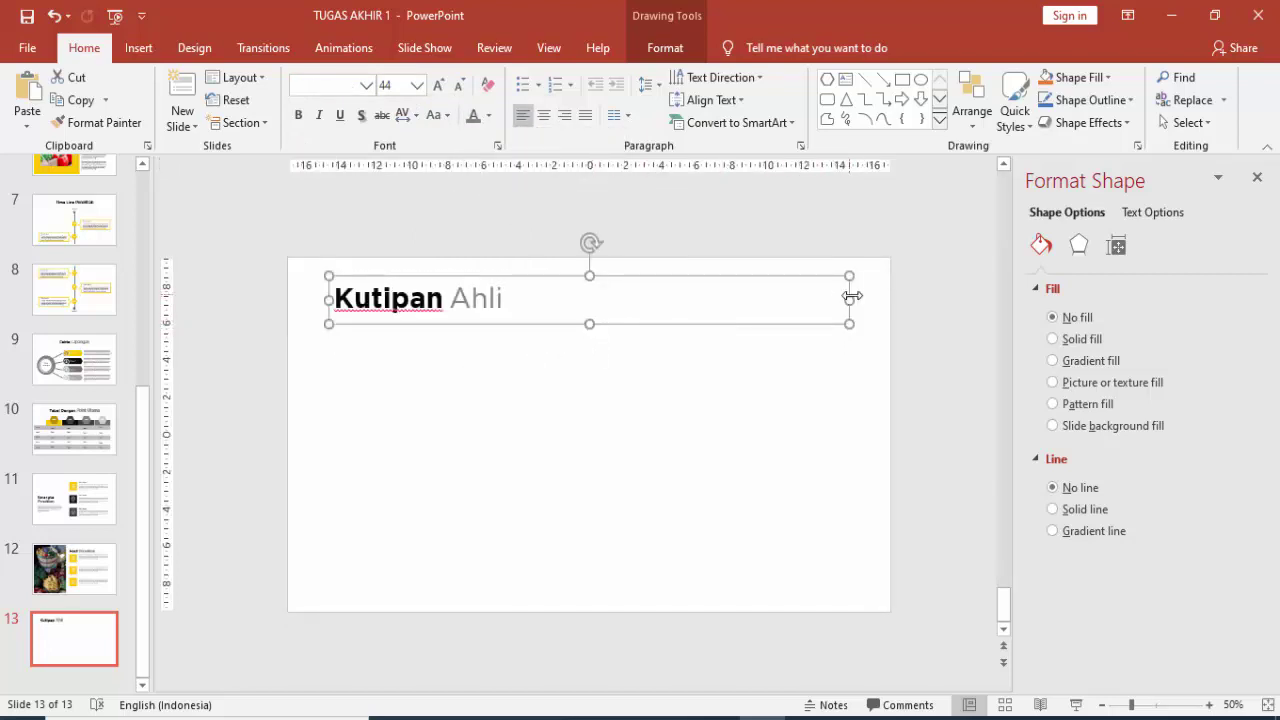
{"action": "left_click_drag", "start_coordinate": [849, 294], "coordinate": [624, 299]}
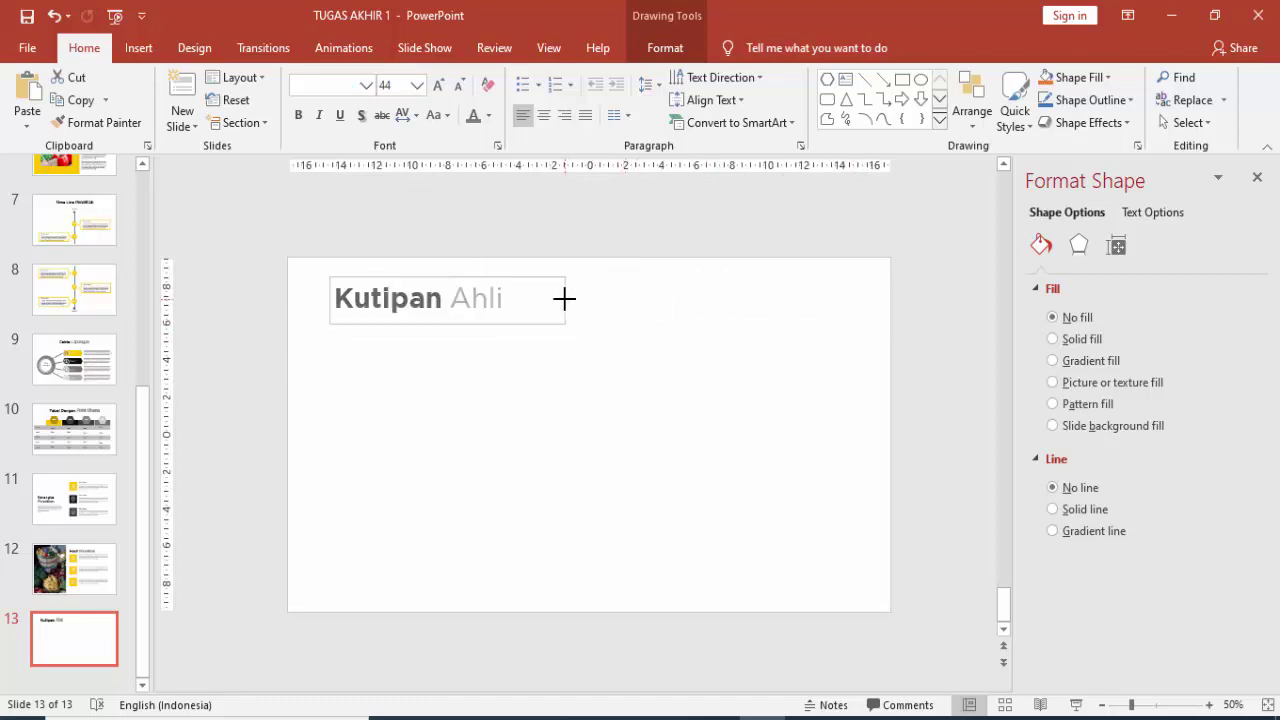
{"action": "left_click", "coordinate": [628, 305]}
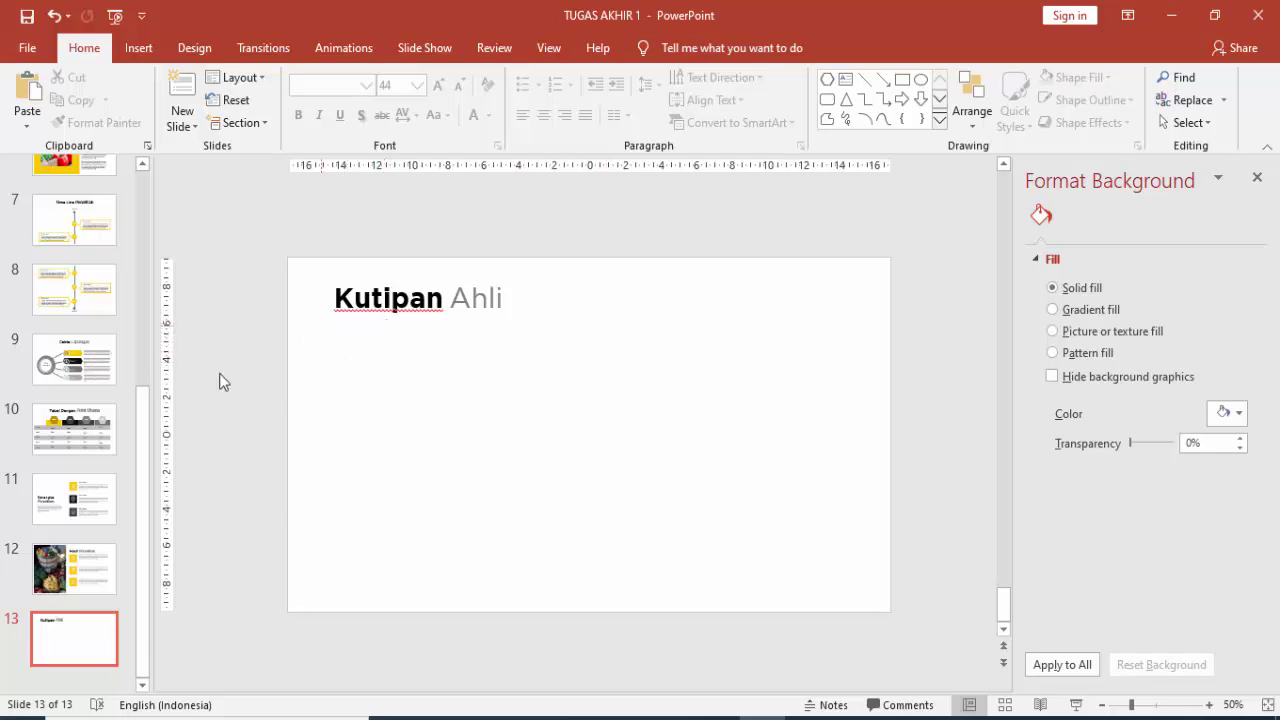
{"action": "left_click_drag", "start_coordinate": [147, 455], "coordinate": [140, 500]}
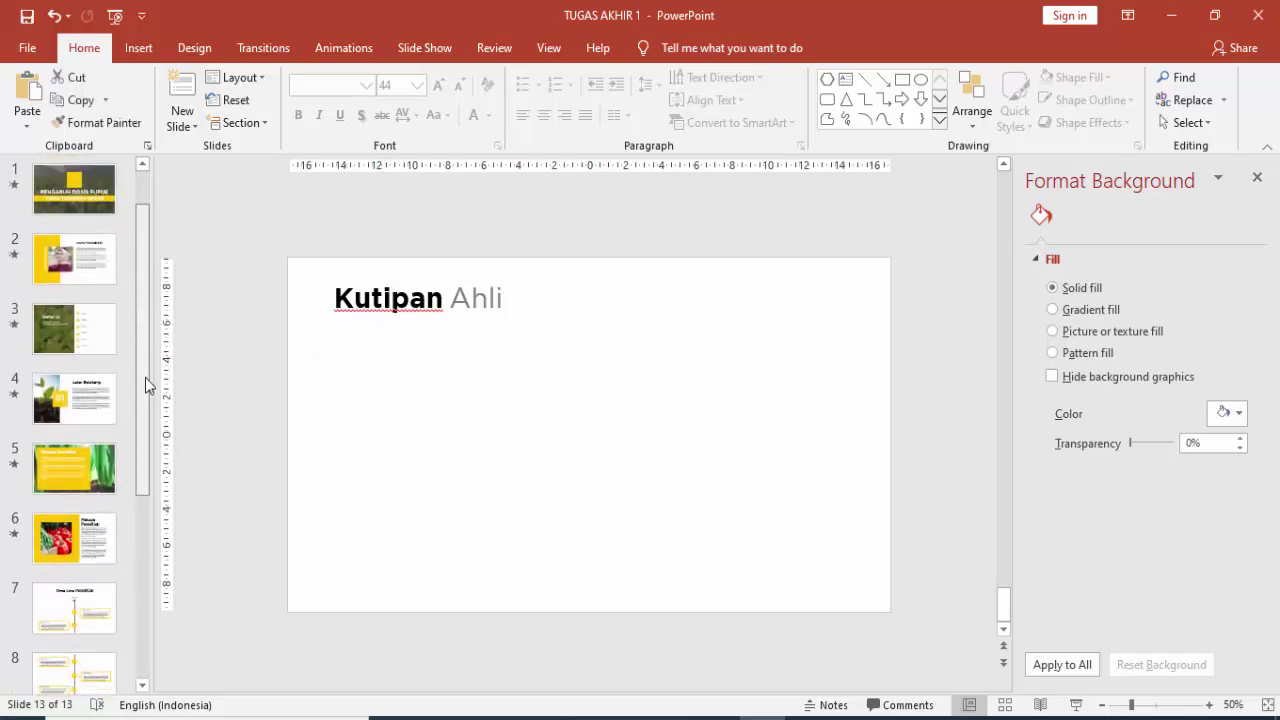
{"action": "left_click", "coordinate": [505, 351]}
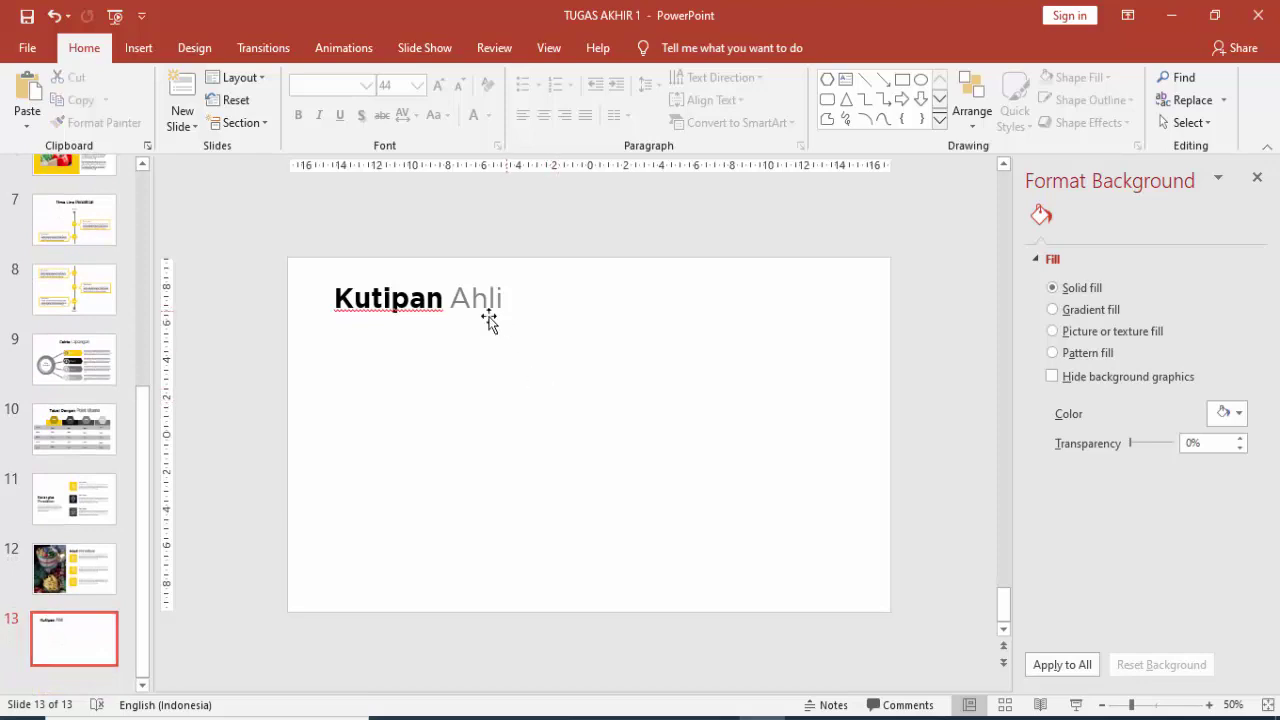
{"action": "left_click", "coordinate": [458, 305]}
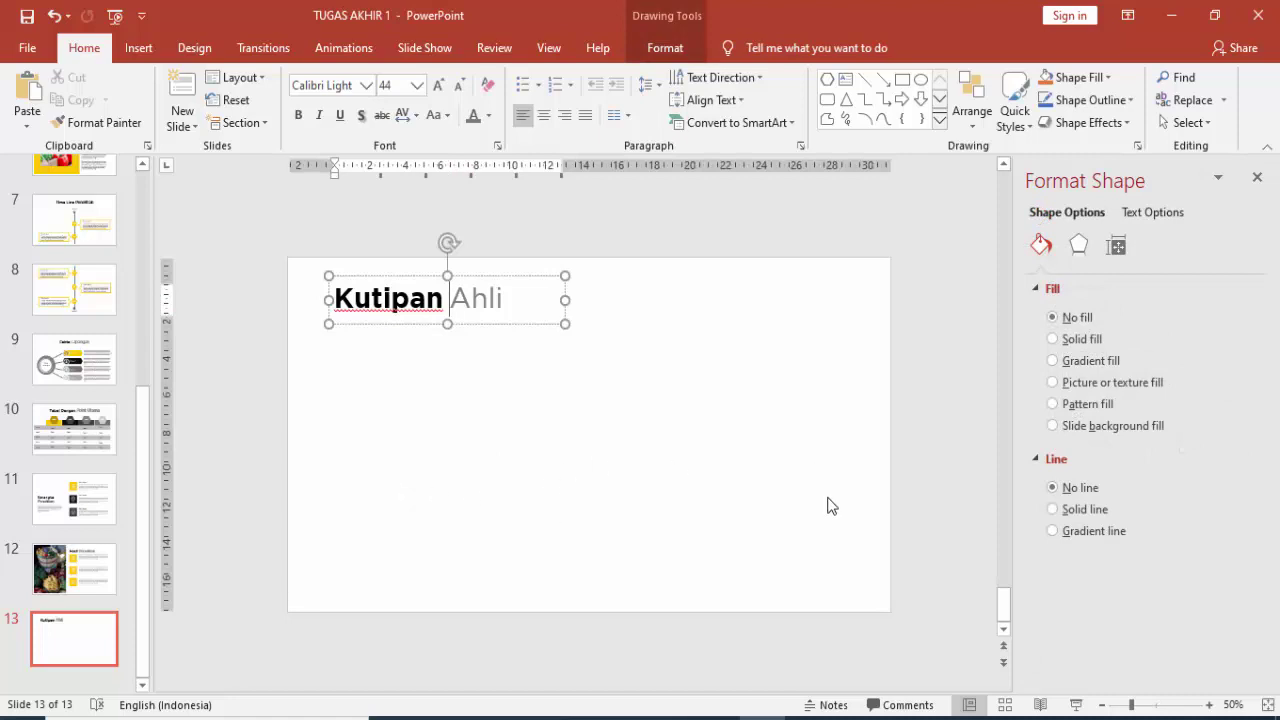
{"action": "key", "text": "Return"}
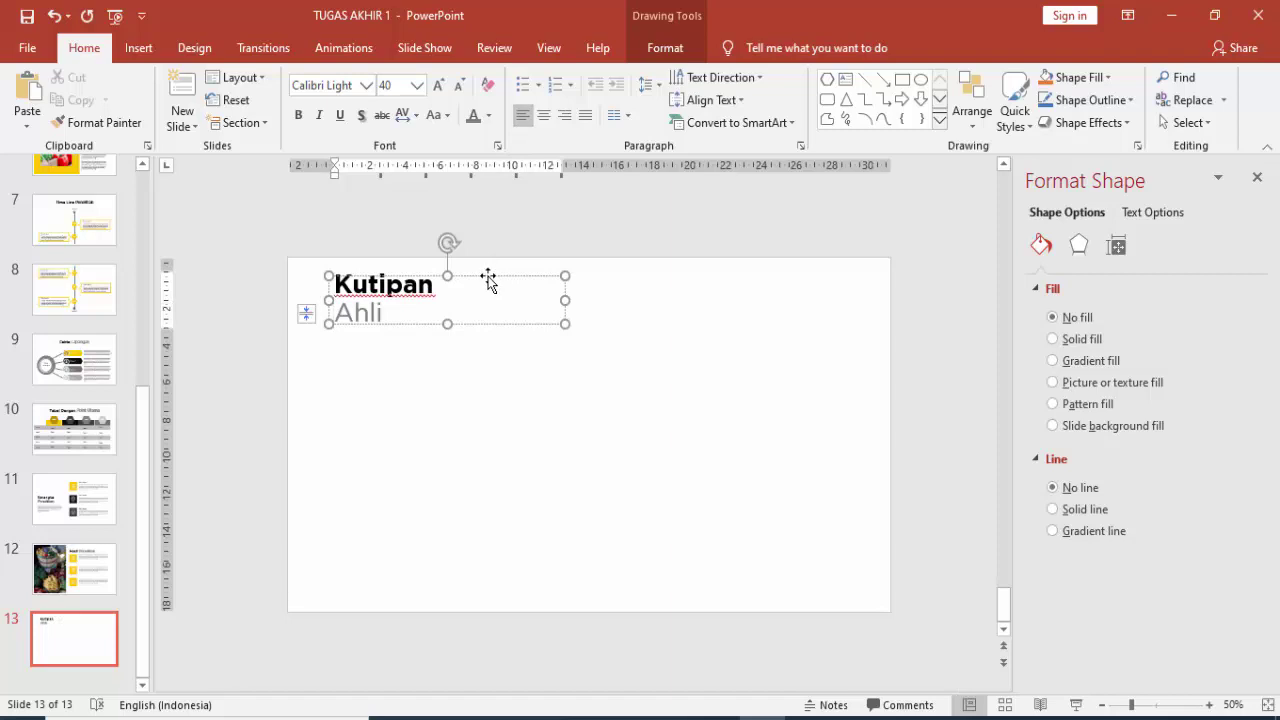
{"action": "mouse_move", "coordinate": [488, 279]}
{"action": "left_mouse_down"}
{"action": "mouse_move", "coordinate": [470, 407]}
{"action": "mouse_move", "coordinate": [495, 425]}
{"action": "left_mouse_up"}
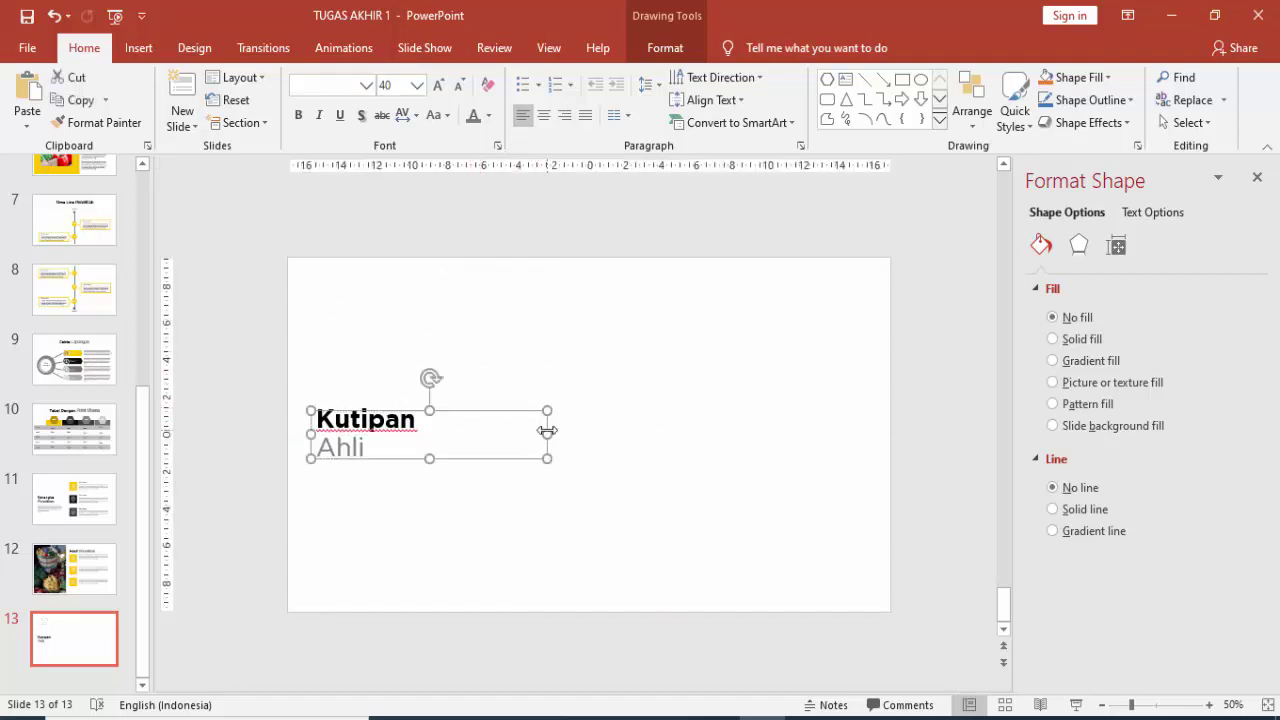
{"action": "left_click", "coordinate": [393, 325]}
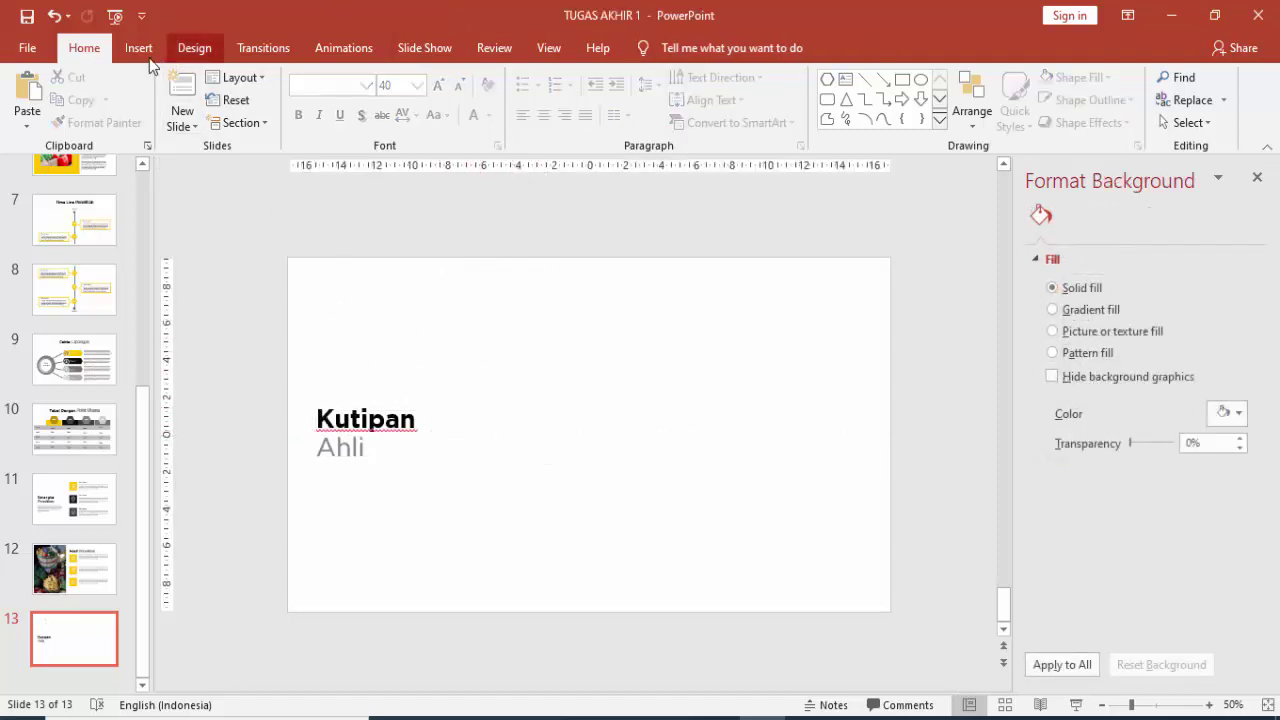
- Paste slide 12's yellow square onto slide 13 and duplicate it into three evenly spaced squares
{"action": "left_click", "coordinate": [103, 550]}
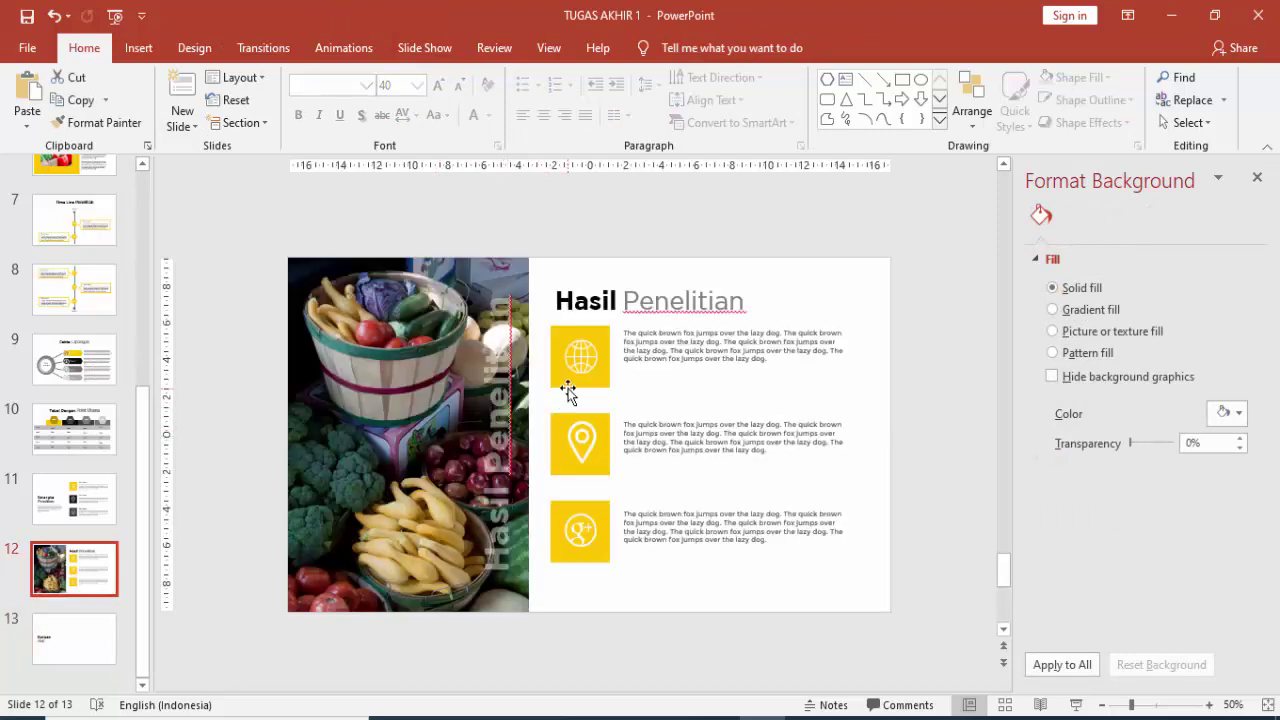
{"action": "left_click", "coordinate": [567, 386]}
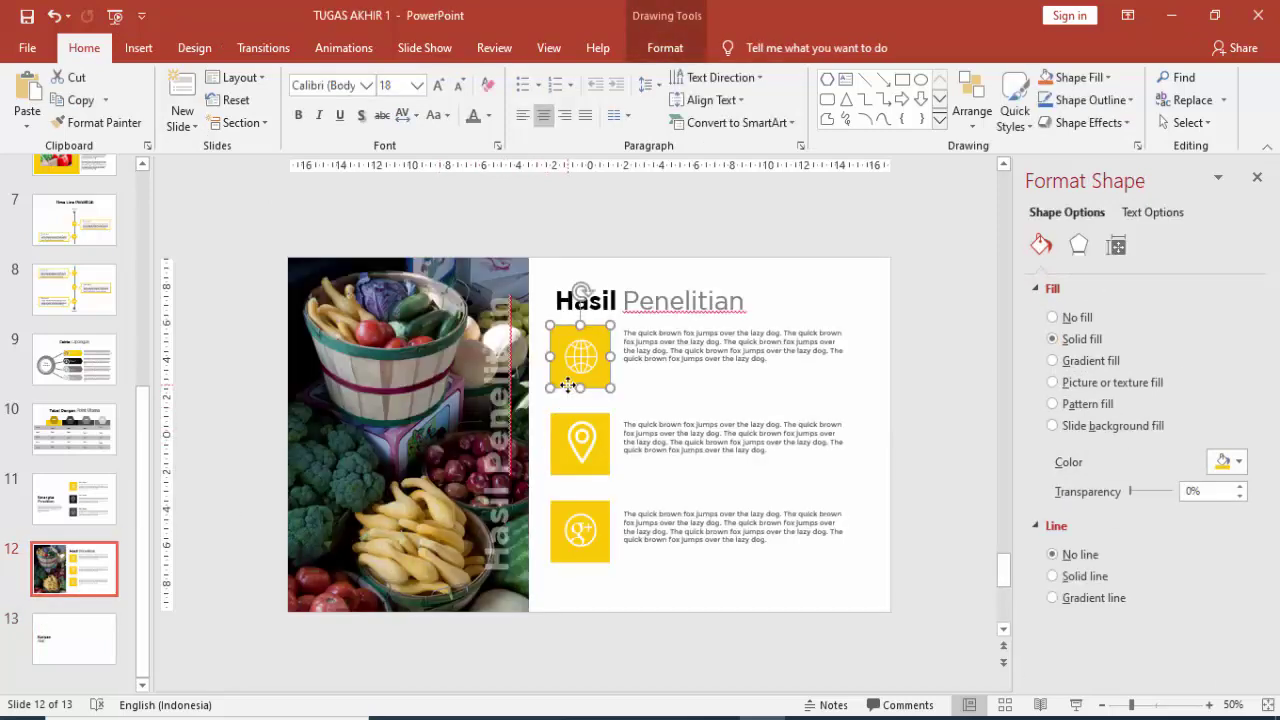
{"action": "left_click", "coordinate": [86, 625]}
{"action": "key", "text": "ctrl+v"}
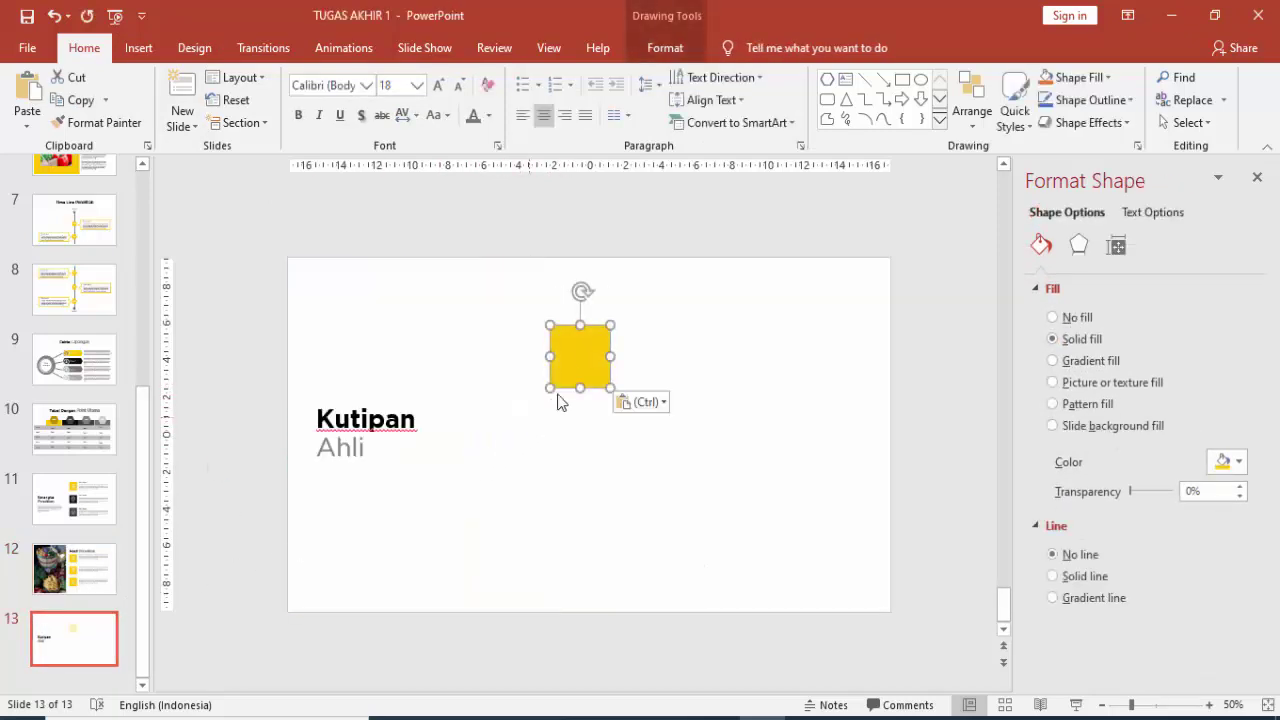
{"action": "mouse_move", "coordinate": [572, 358]}
{"action": "left_mouse_down"}
{"action": "mouse_move", "coordinate": [513, 361]}
{"action": "mouse_move", "coordinate": [689, 360]}
{"action": "mouse_move", "coordinate": [665, 362]}
{"action": "left_mouse_up"}
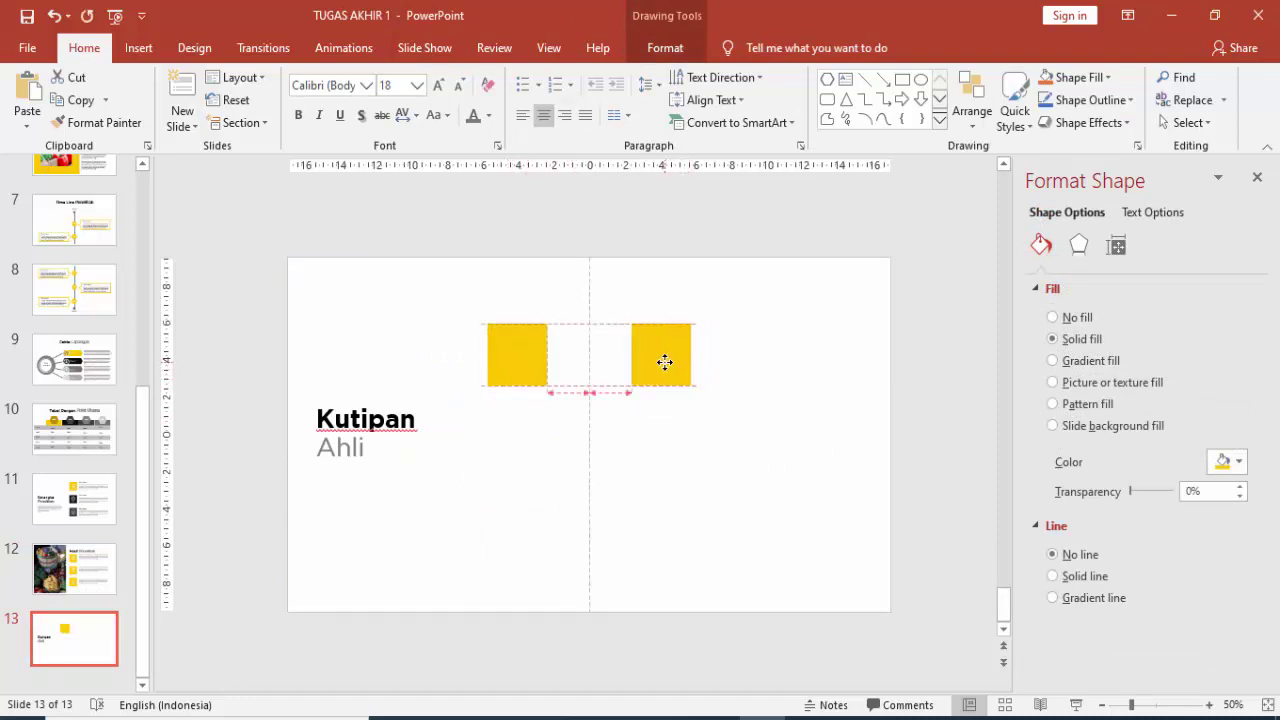
{"action": "key", "text": "ctrl+d"}
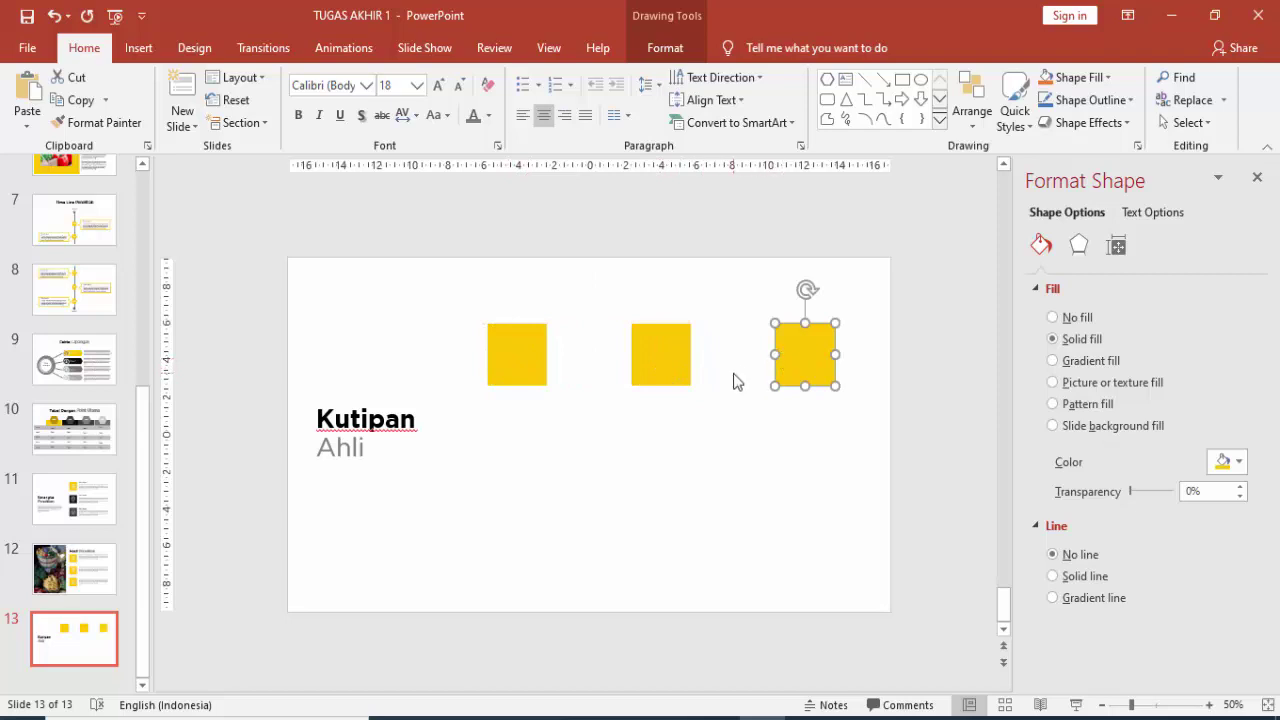
{"action": "left_click", "coordinate": [662, 358], "text": "shift"}
{"action": "left_click", "coordinate": [527, 362], "text": "shift"}
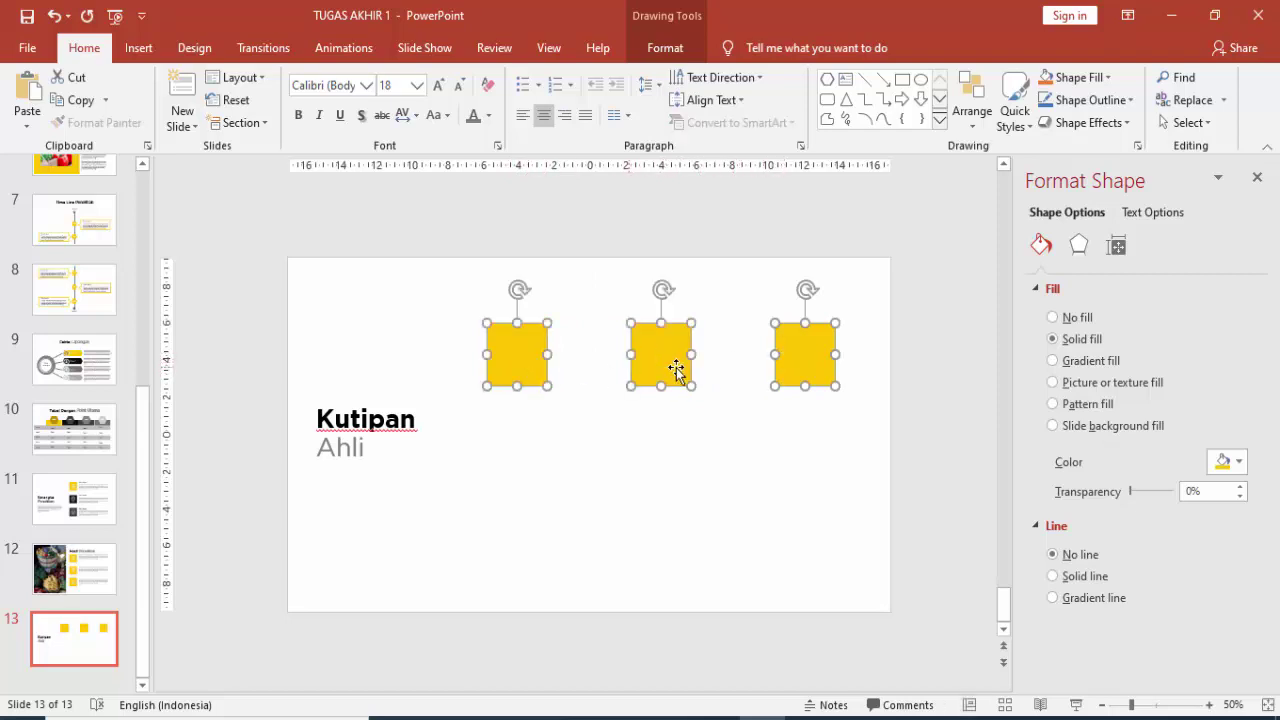
{"action": "left_click_drag", "start_coordinate": [664, 360], "coordinate": [632, 370]}
{"action": "left_click", "coordinate": [714, 408]}
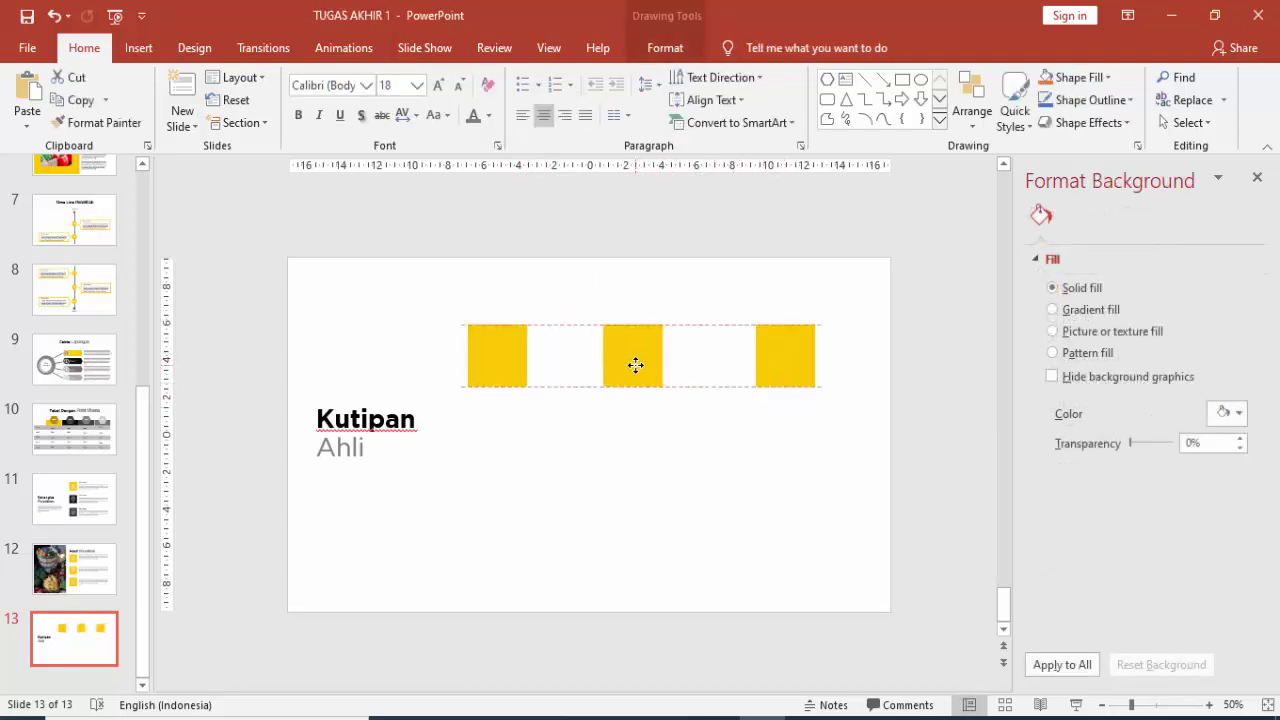
{"action": "left_click_drag", "start_coordinate": [762, 366], "coordinate": [756, 360]}
{"action": "left_click", "coordinate": [689, 434]}
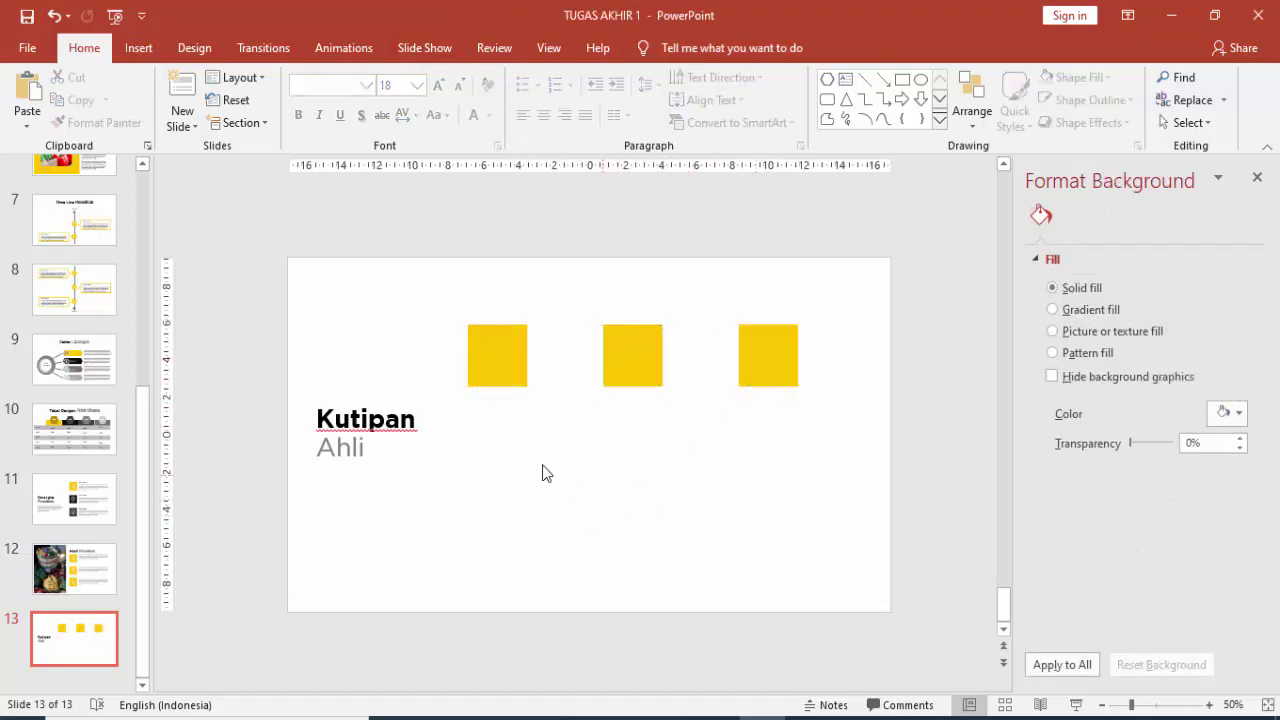
- Copy slide 12's body text onto slide 13 as a narrow column under the left square
{"action": "left_click", "coordinate": [74, 568]}
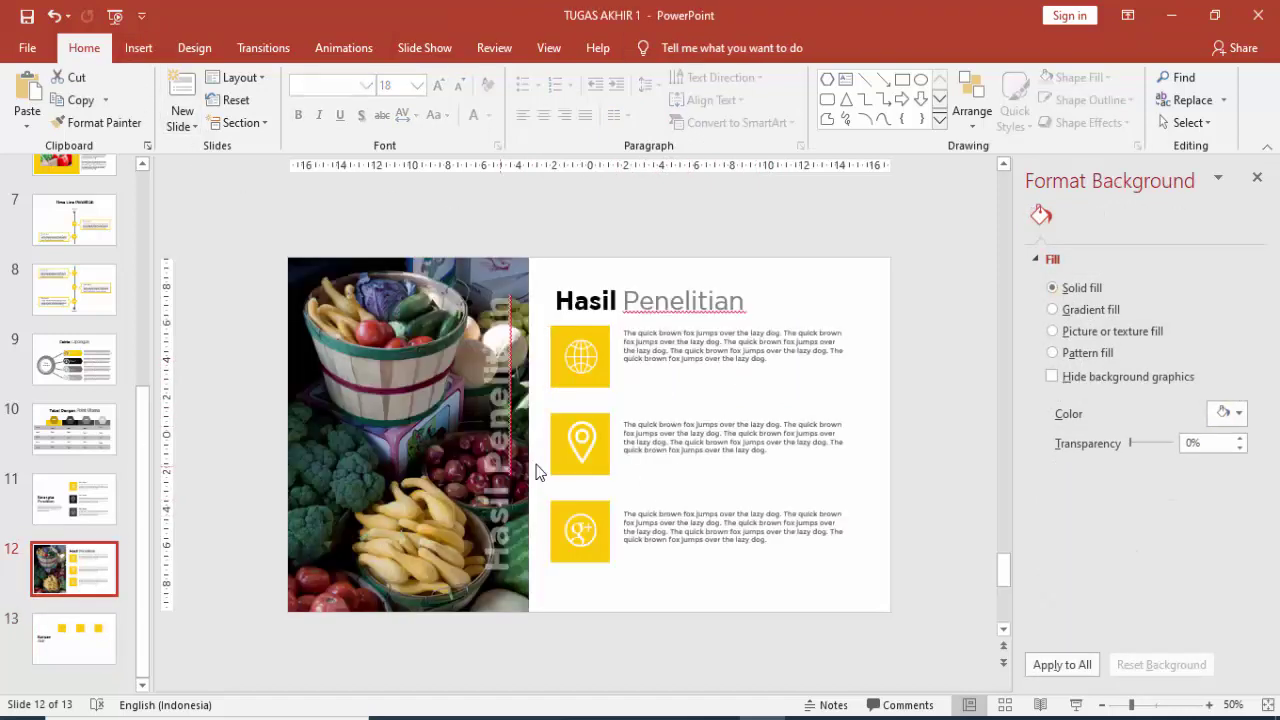
{"action": "left_click", "coordinate": [684, 424]}
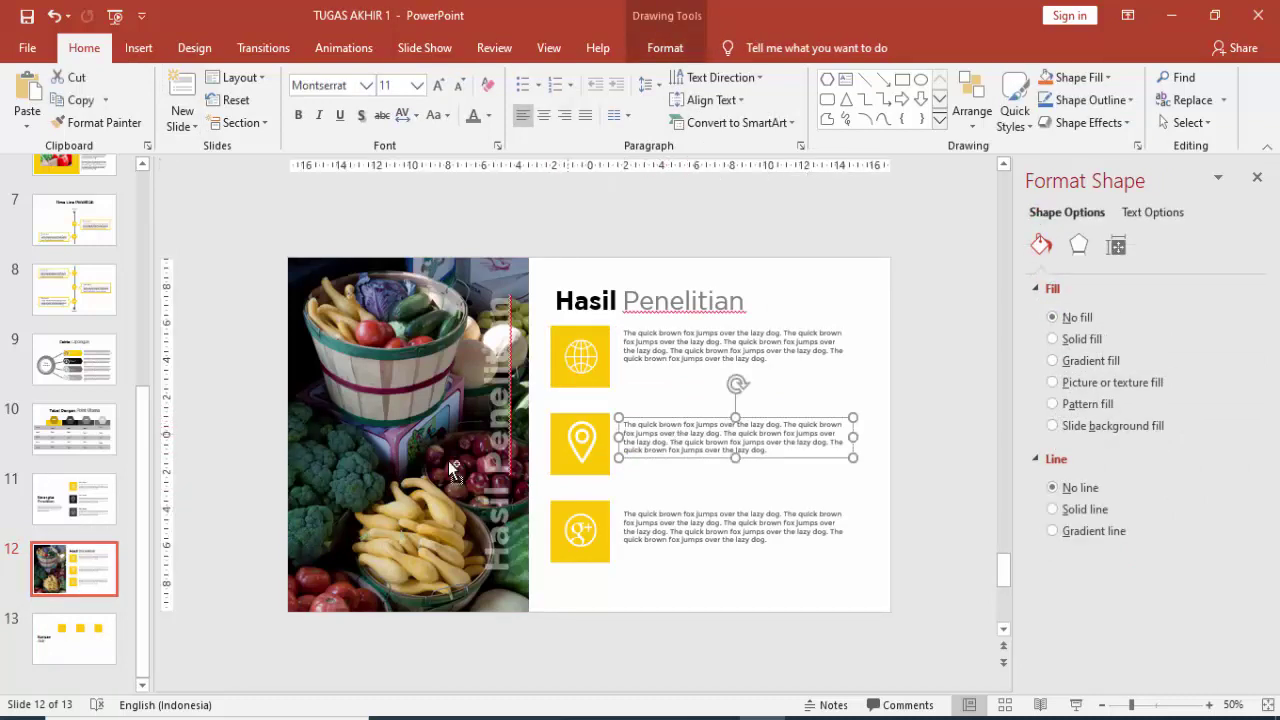
{"action": "key", "text": "ctrl+c"}
{"action": "left_click", "coordinate": [76, 648]}
{"action": "key", "text": "ctrl+v"}
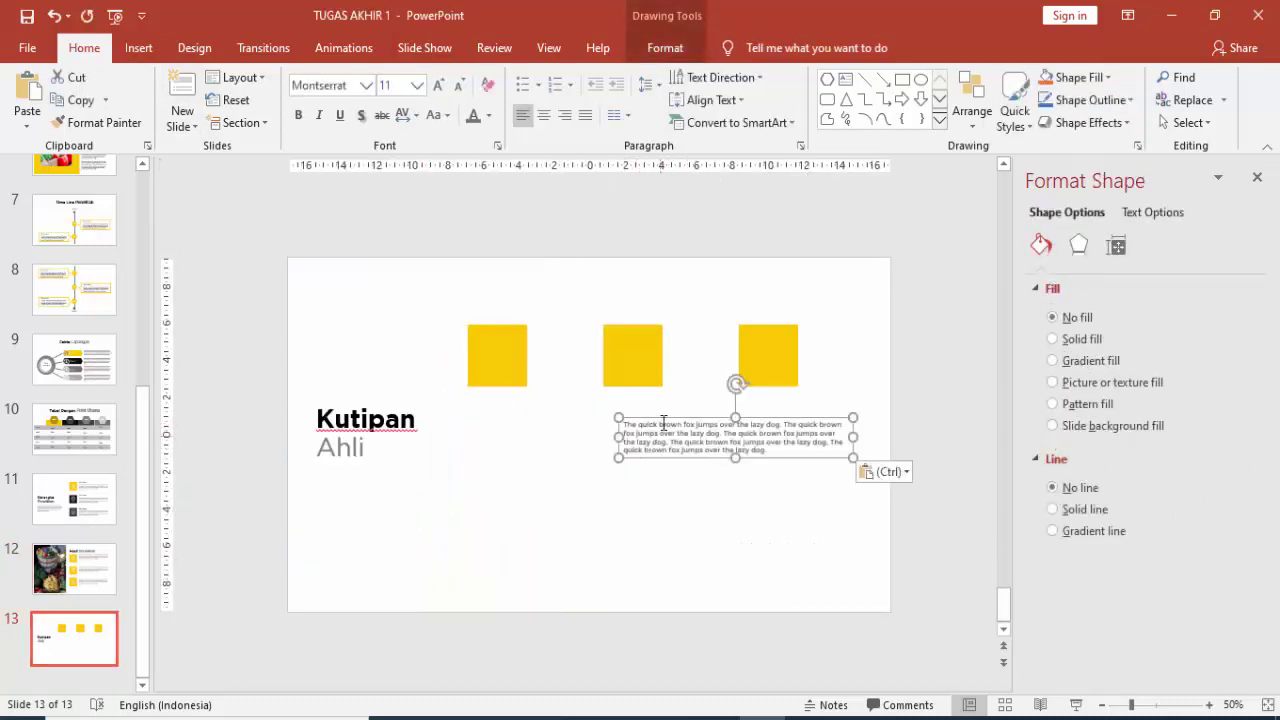
{"action": "left_click_drag", "start_coordinate": [662, 421], "coordinate": [506, 411]}
{"action": "mouse_move", "coordinate": [699, 431]}
{"action": "left_mouse_down"}
{"action": "mouse_move", "coordinate": [582, 430]}
{"action": "mouse_move", "coordinate": [546, 413]}
{"action": "left_mouse_up"}
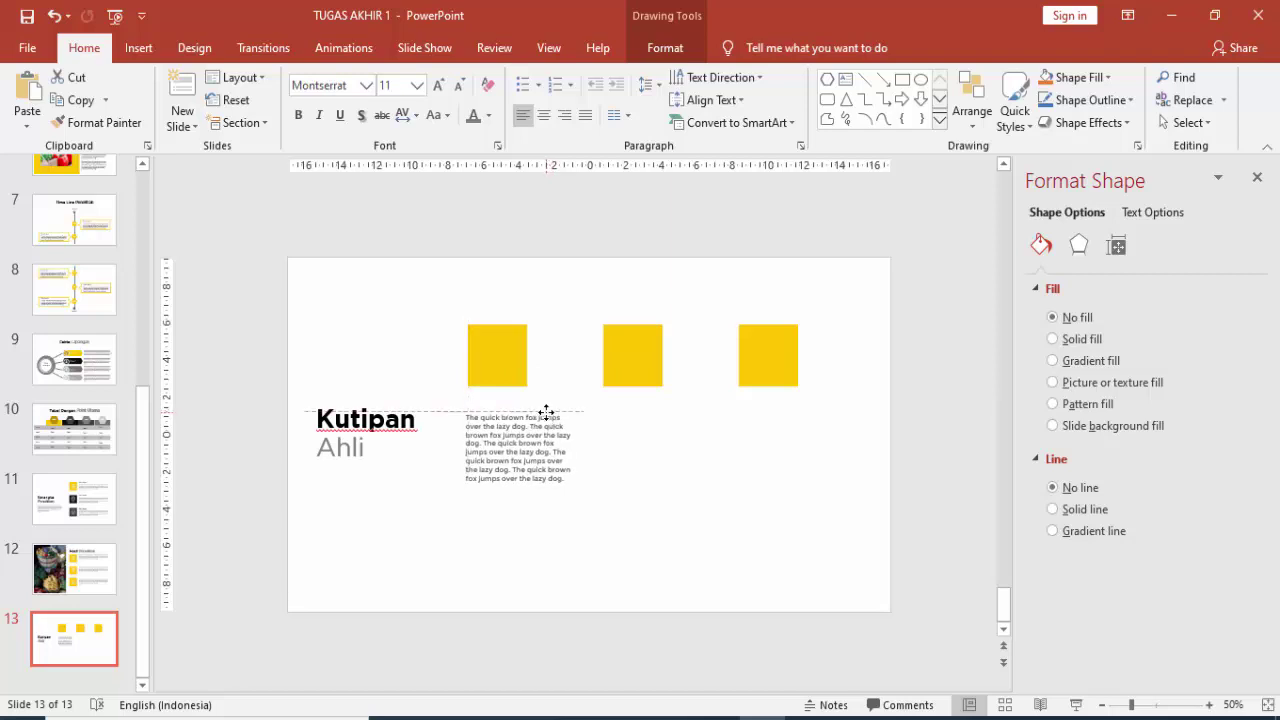
- Duplicate the text column under the middle yellow square
{"action": "scroll", "coordinate": [545, 420], "scroll_direction": "up", "scroll_amount": 5}
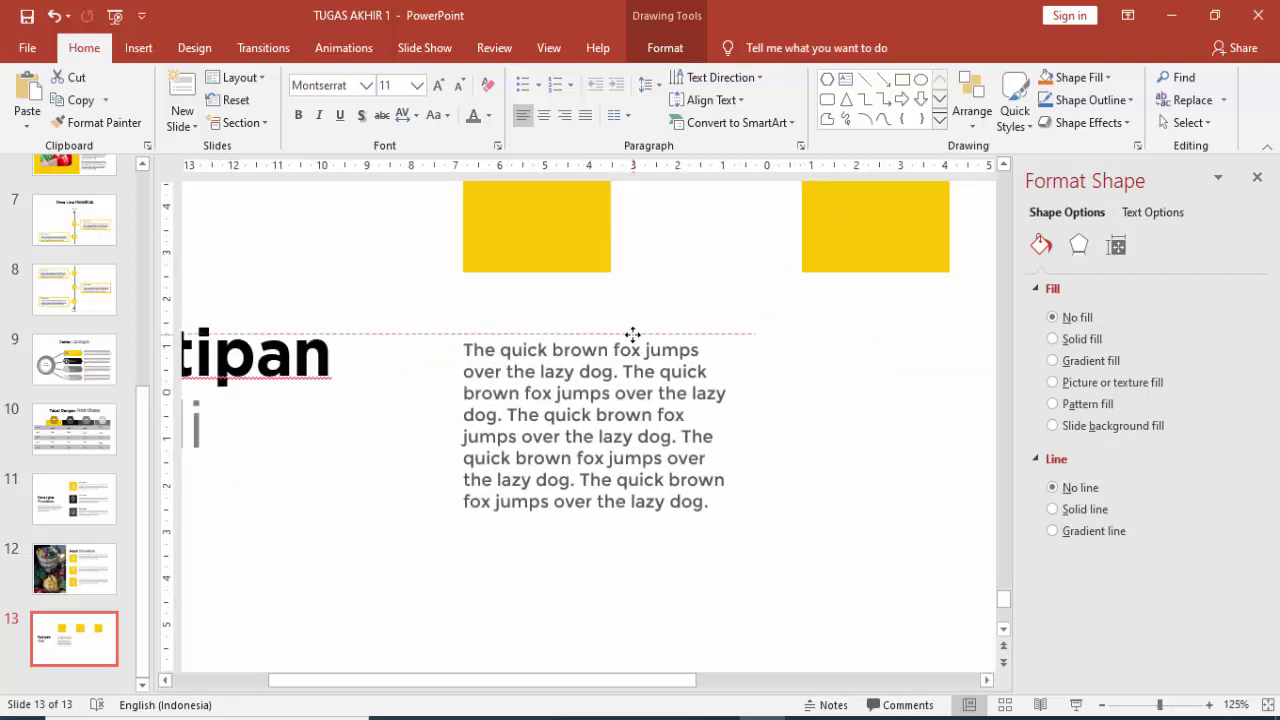
{"action": "scroll", "coordinate": [630, 342], "scroll_direction": "down", "scroll_amount": 4}
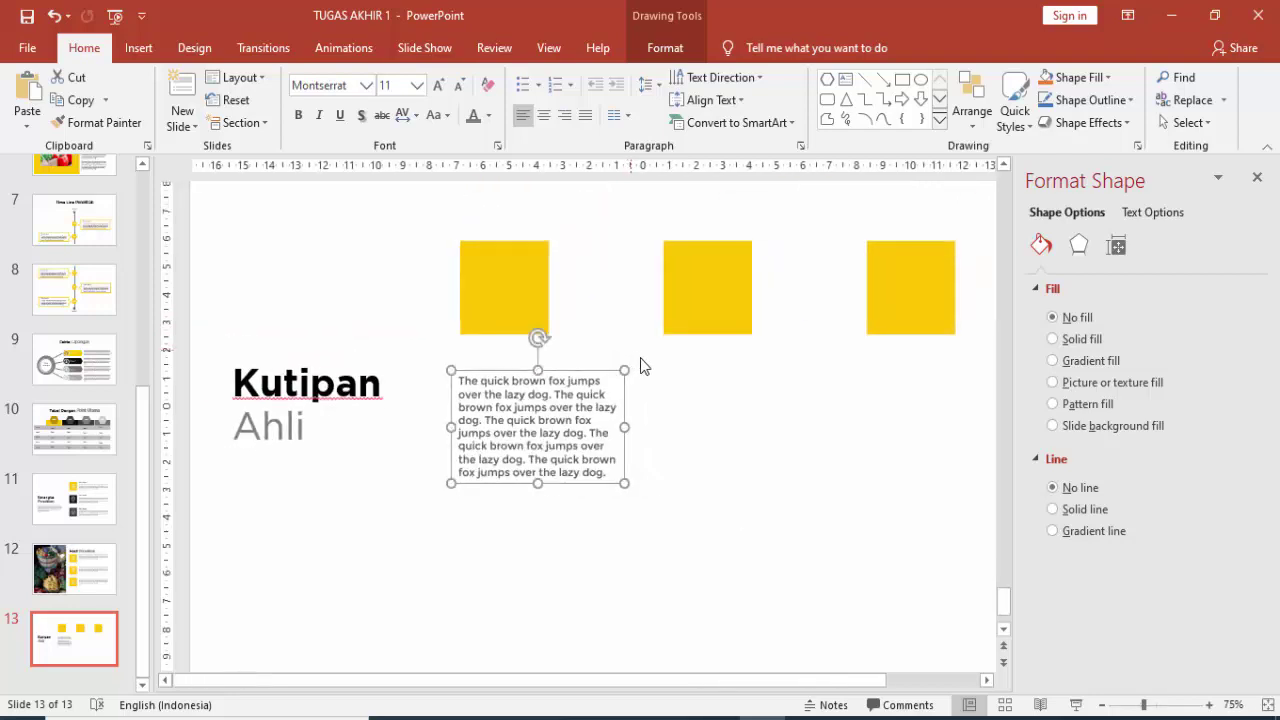
{"action": "mouse_move", "coordinate": [628, 374]}
{"action": "left_mouse_down"}
{"action": "mouse_move", "coordinate": [760, 368]}
{"action": "mouse_move", "coordinate": [806, 384]}
{"action": "left_mouse_up"}
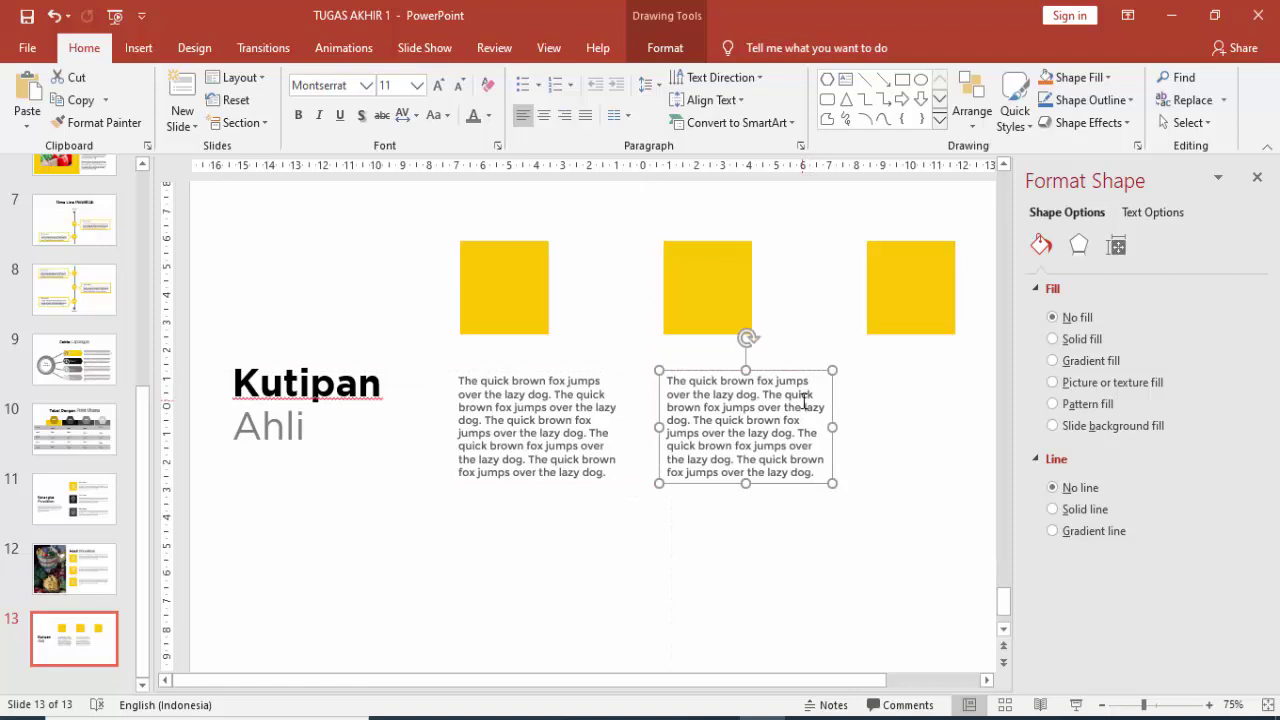
{"action": "scroll", "coordinate": [805, 400], "scroll_direction": "right", "scroll_amount": 2}
{"action": "scroll", "coordinate": [826, 407], "scroll_direction": "down", "scroll_amount": 1, "text": "ctrl"}
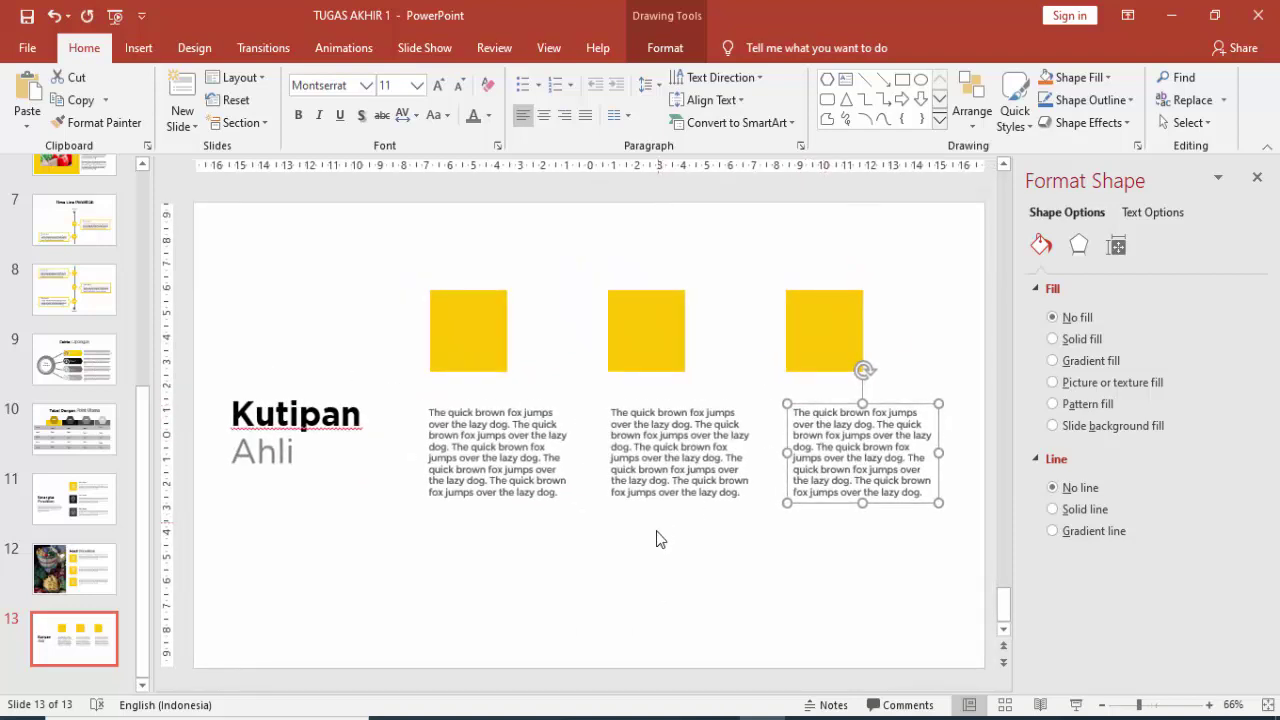
- Add a text box reading 'AHLI 1' below the first text column on slide 13
{"action": "left_click", "coordinate": [638, 601]}
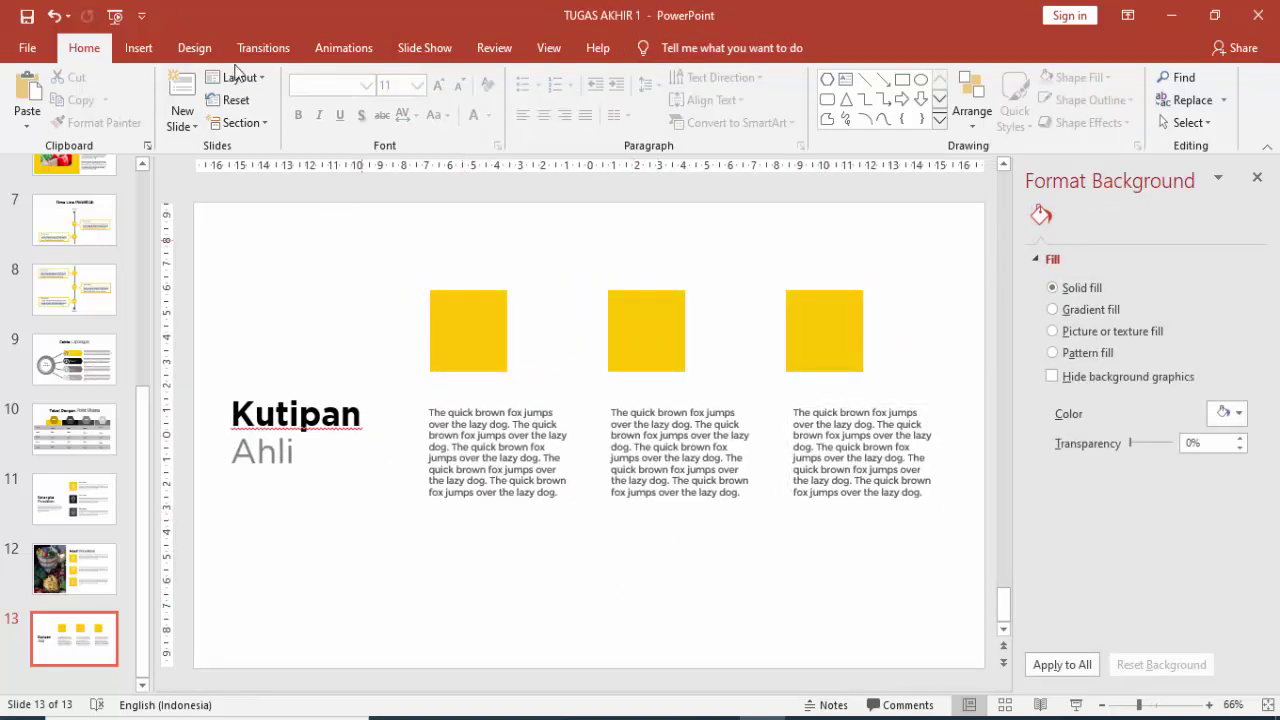
{"action": "left_click", "coordinate": [138, 47]}
{"action": "left_click", "coordinate": [720, 110]}
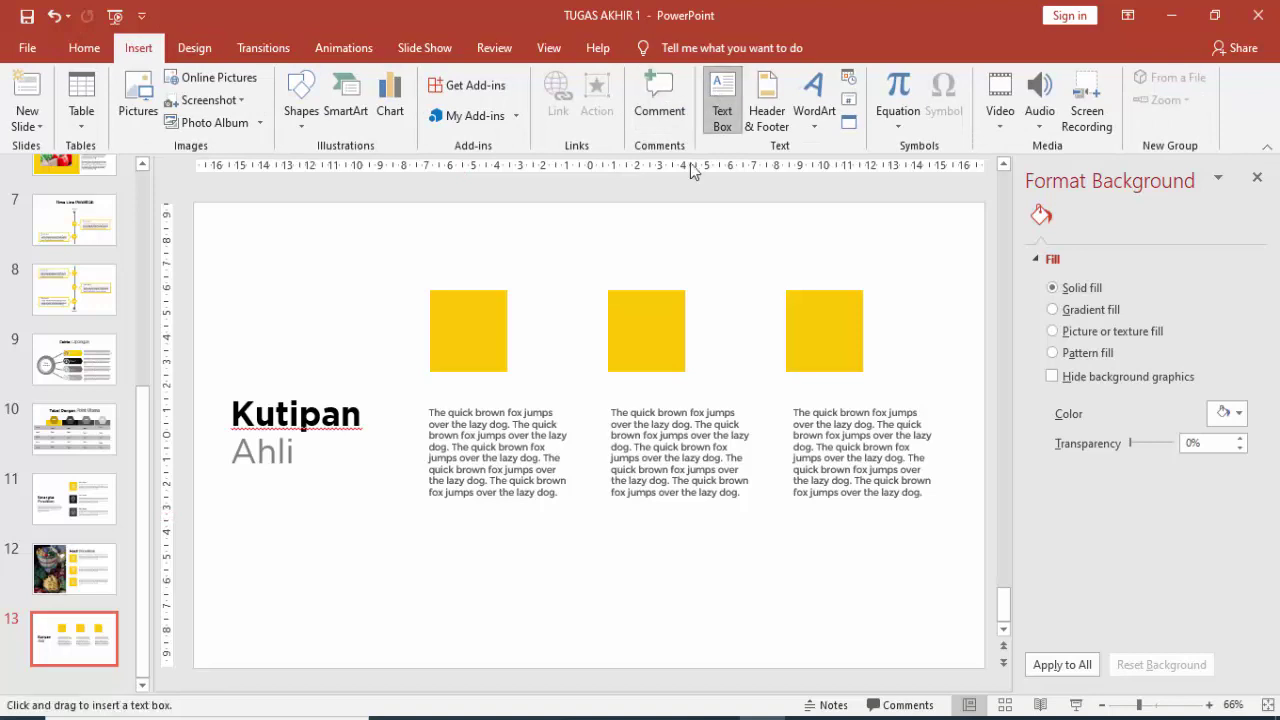
{"action": "left_click", "coordinate": [428, 527]}
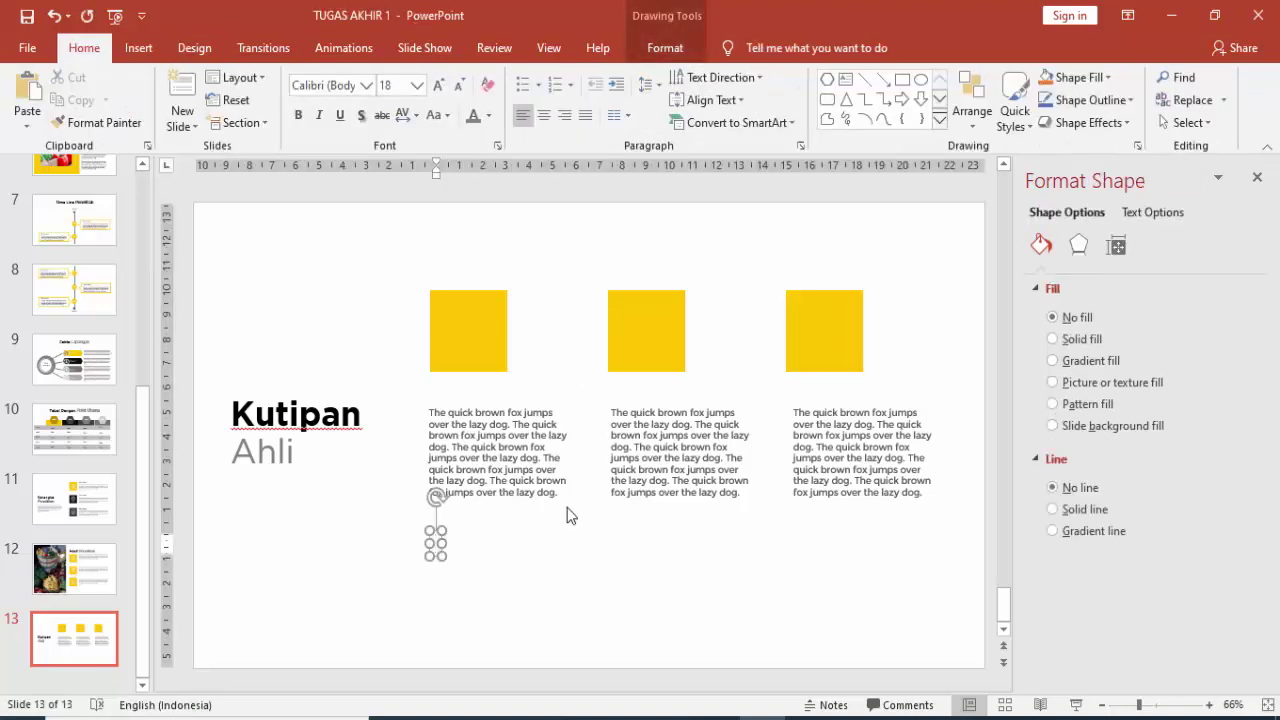
{"action": "type", "text": "AH"}
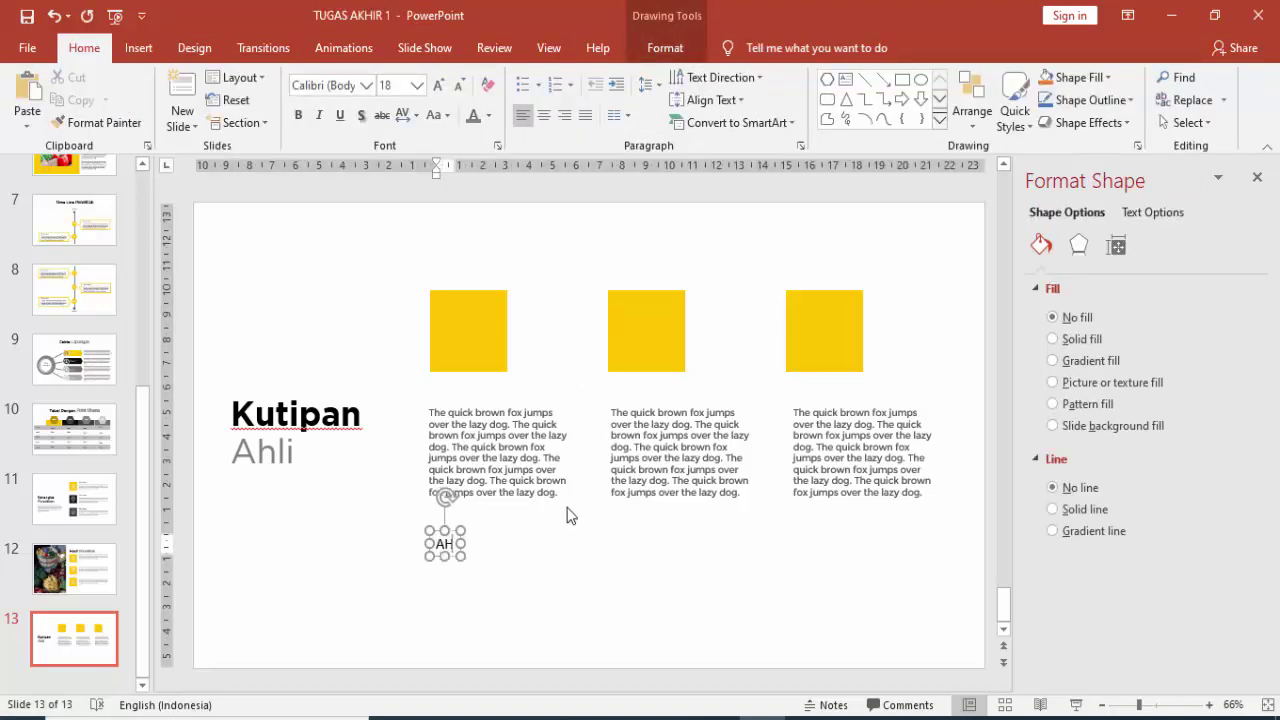
{"action": "type", "text": "LI 1"}
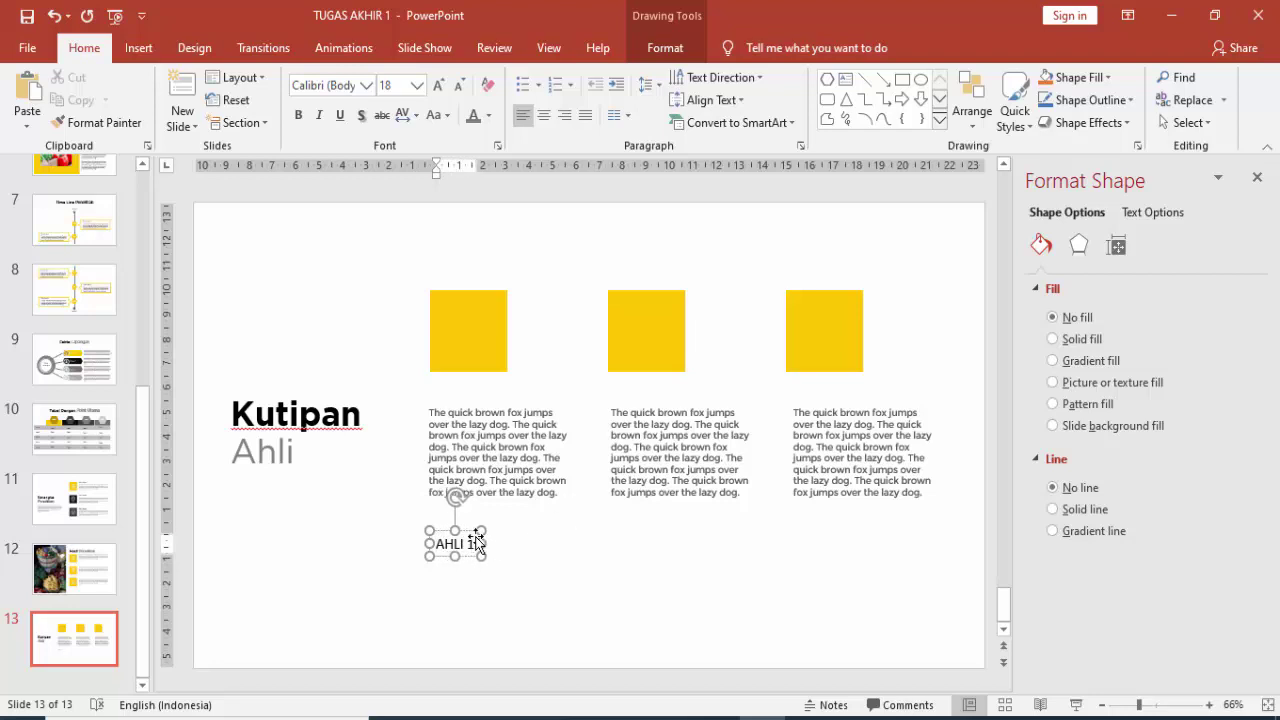
- Format the AHLI 1 label in Gotham Bold yellow-gold, then duplicate it
{"action": "left_click", "coordinate": [477, 543]}
{"action": "left_click", "coordinate": [366, 85]}
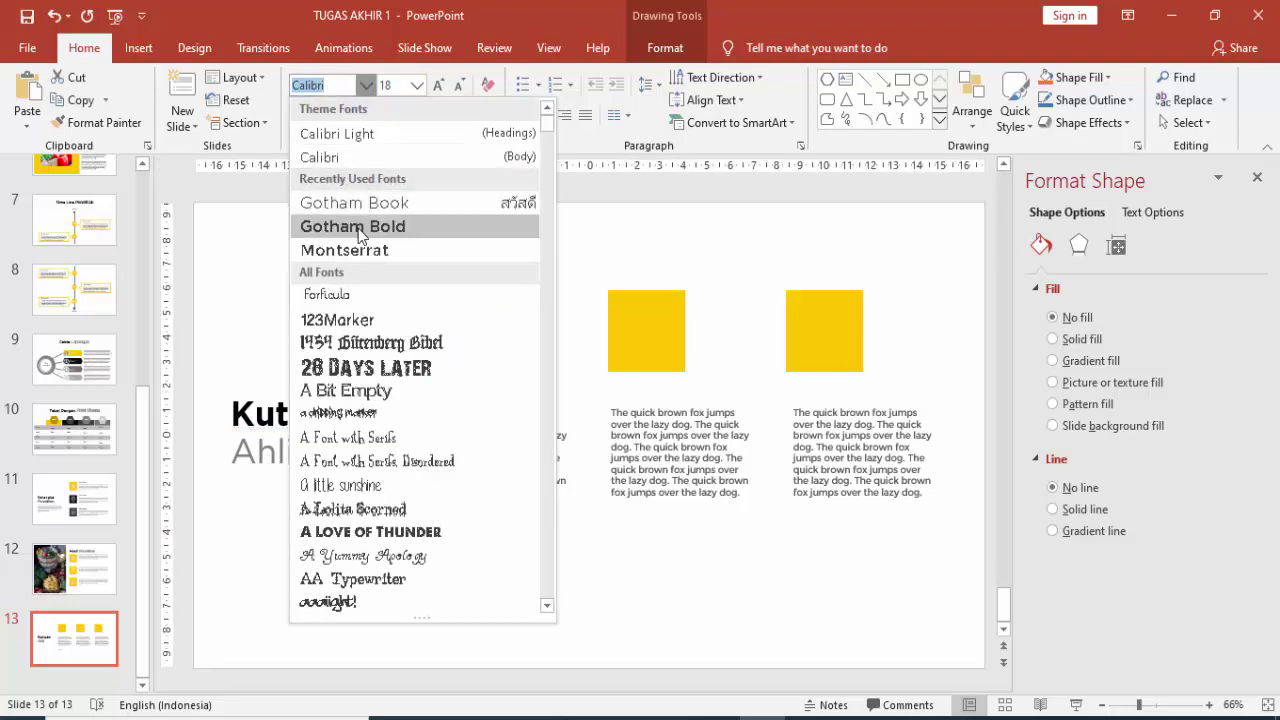
{"action": "left_click", "coordinate": [362, 228]}
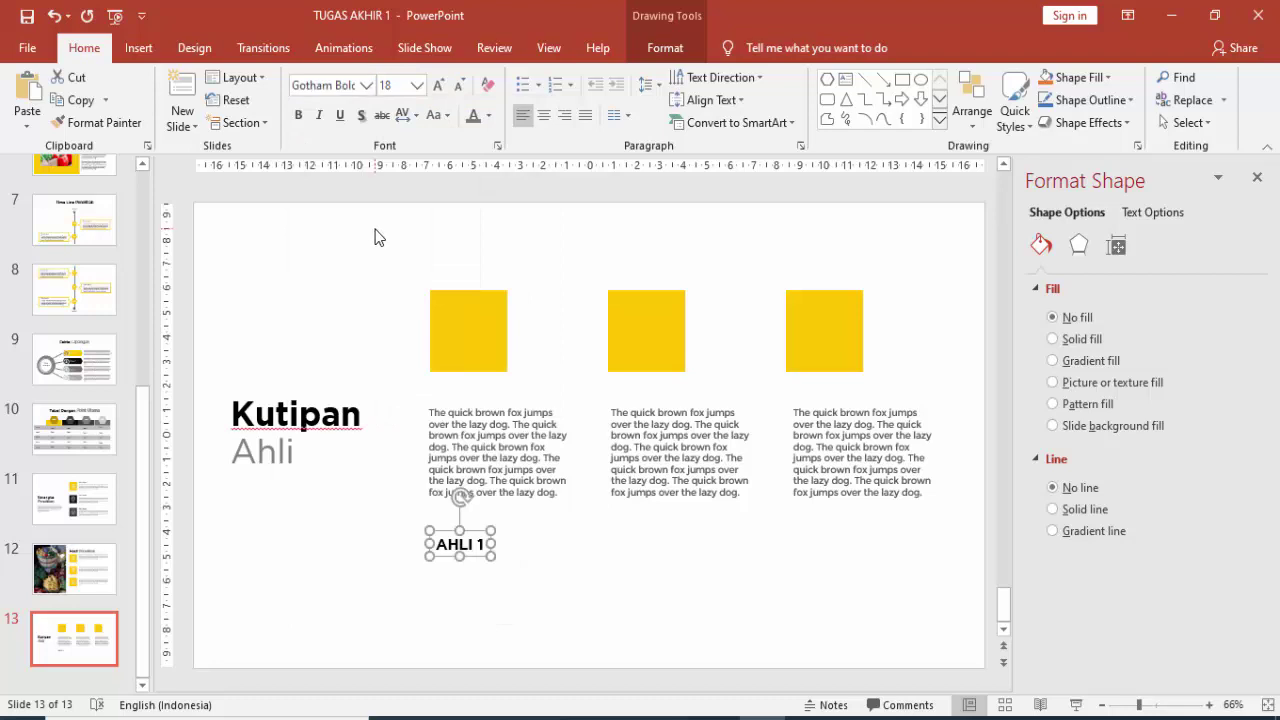
{"action": "left_click", "coordinate": [489, 115]}
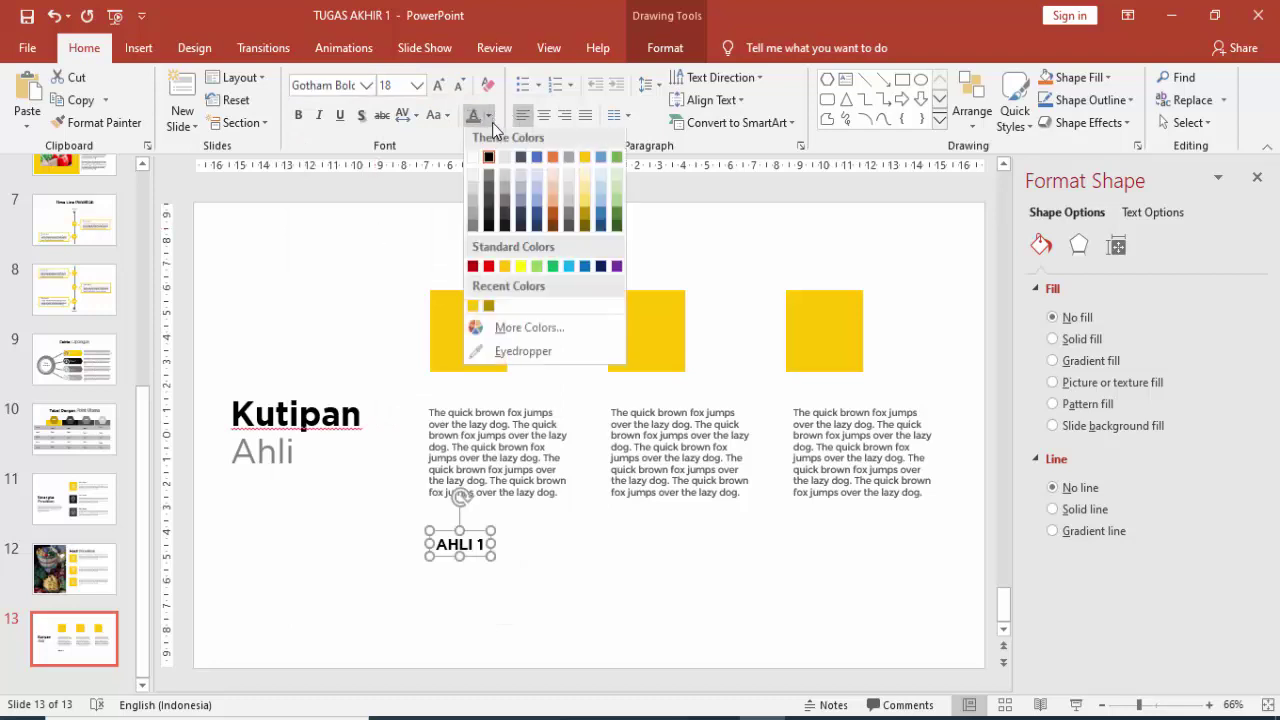
{"action": "left_click", "coordinate": [506, 270]}
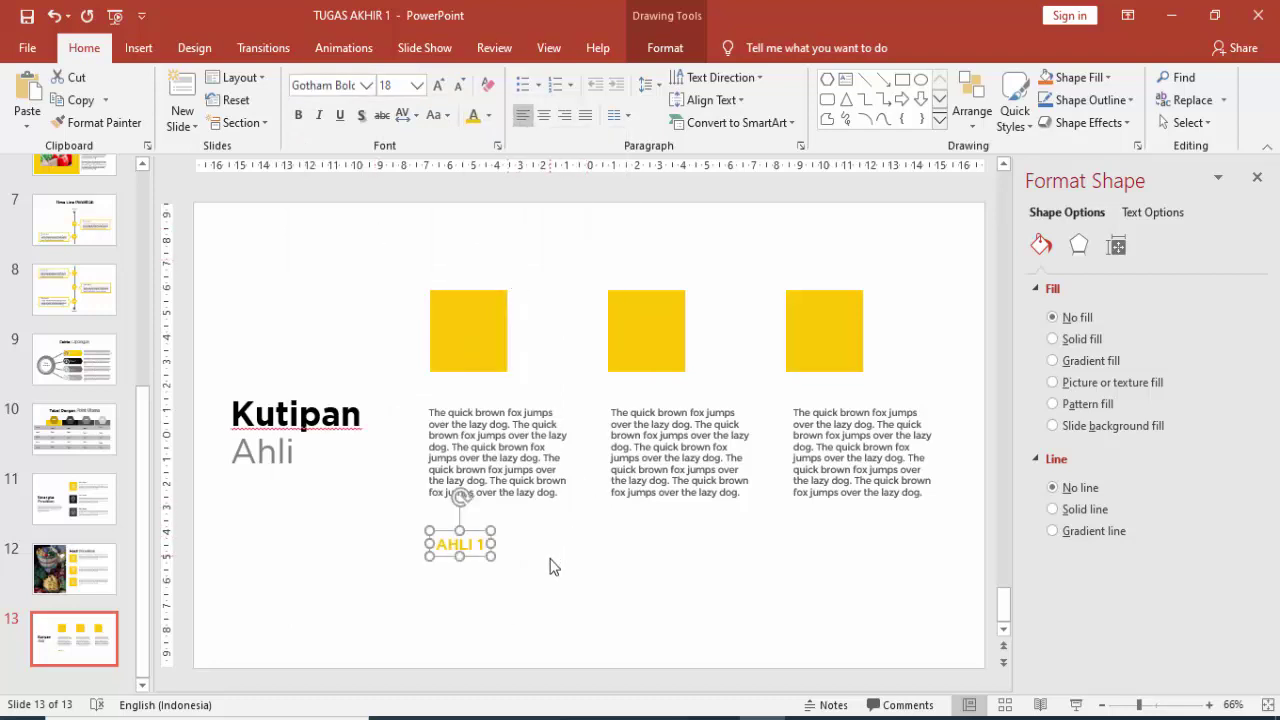
{"action": "key", "text": "ctrl+d"}
- Move the duplicate under the second column and change it to 'AHLI 2'
{"action": "left_click_drag", "start_coordinate": [485, 541], "coordinate": [658, 543]}
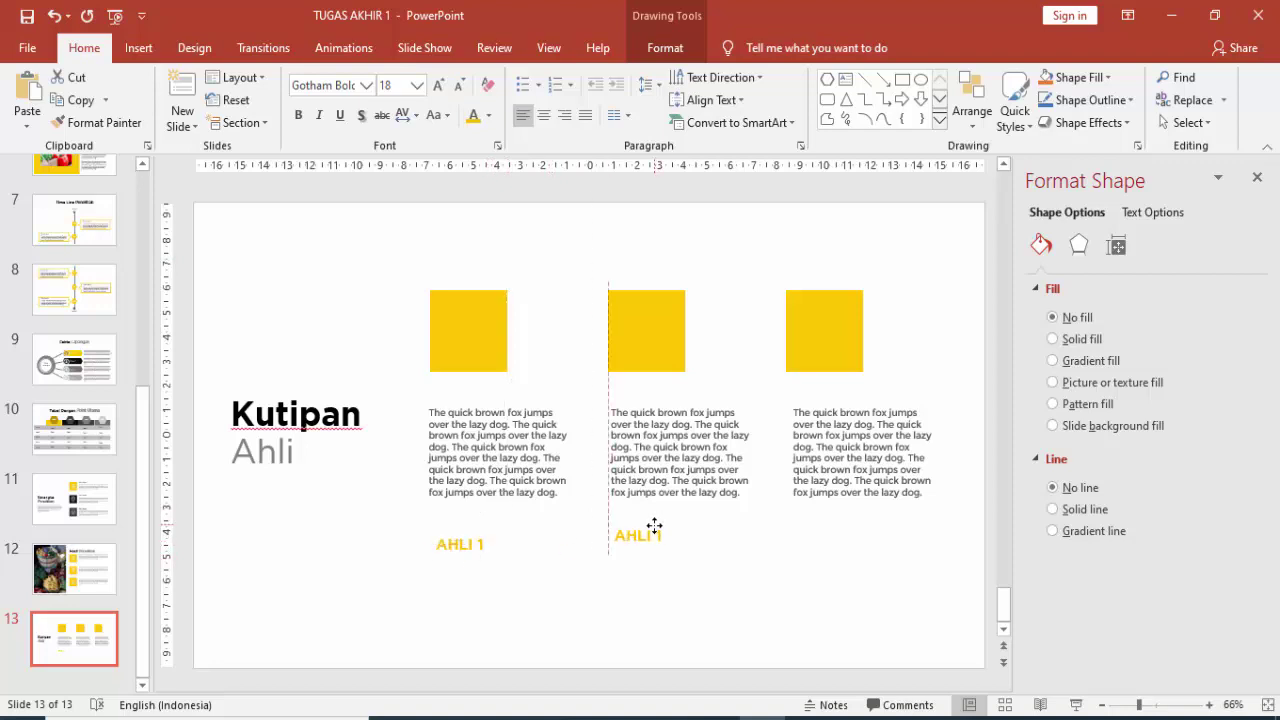
{"action": "key", "text": "BackSpace"}
{"action": "type", "text": "2"}
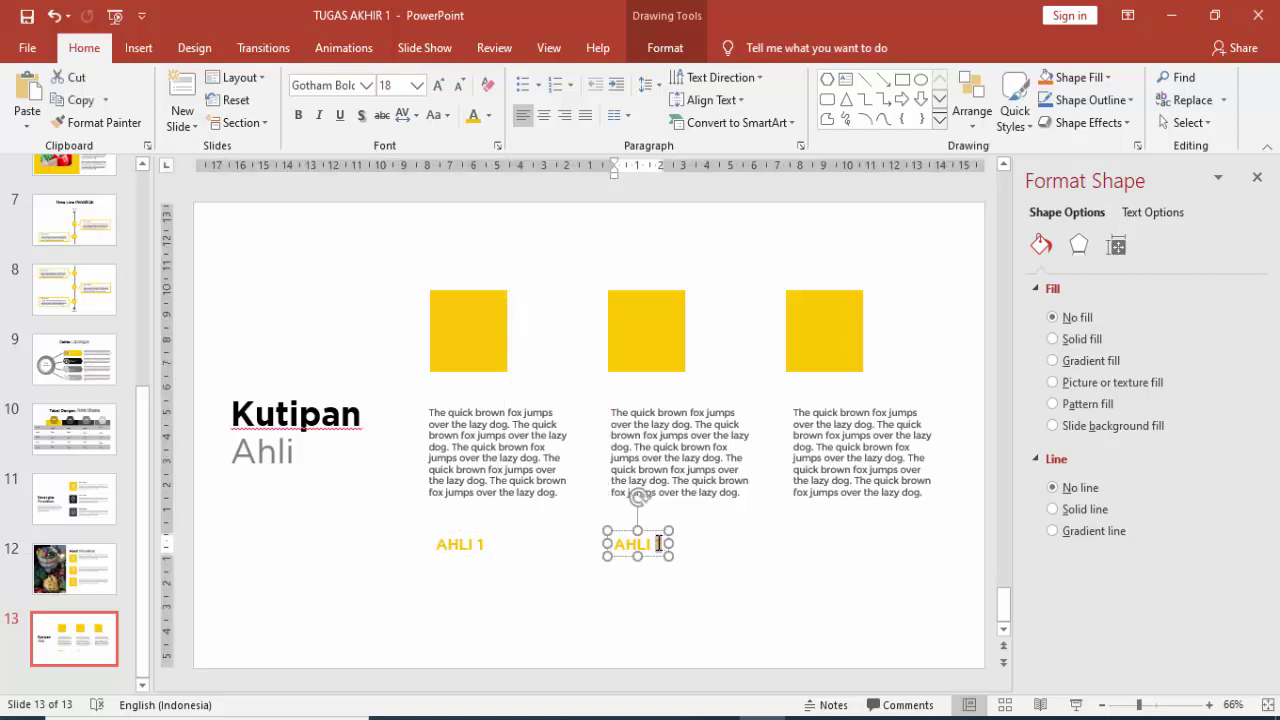
{"action": "left_click", "coordinate": [722, 543]}
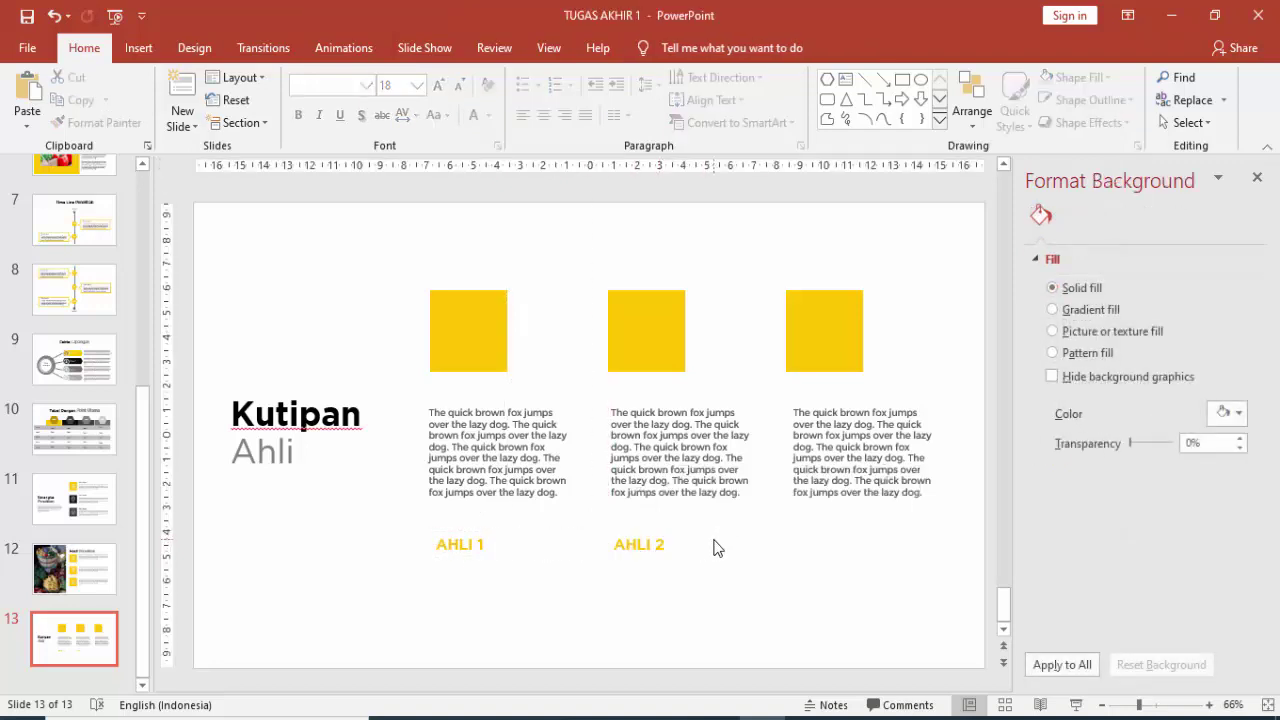
- Copy AHLI 2 under the third column and change it to 'AHLI 3'
{"action": "left_click", "coordinate": [655, 550]}
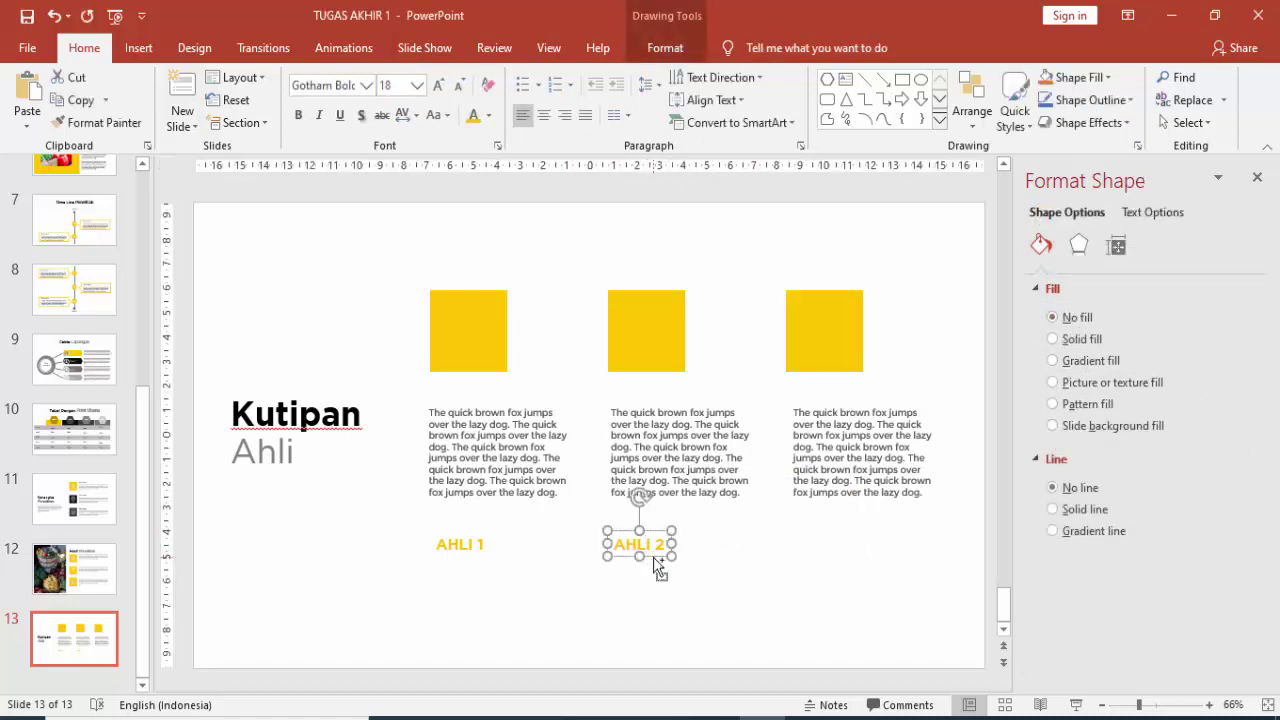
{"action": "mouse_move", "coordinate": [655, 557]}
{"action": "left_mouse_down"}
{"action": "mouse_move", "coordinate": [823, 533]}
{"action": "mouse_move", "coordinate": [840, 544]}
{"action": "left_mouse_up"}
{"action": "double_click", "coordinate": [840, 544]}
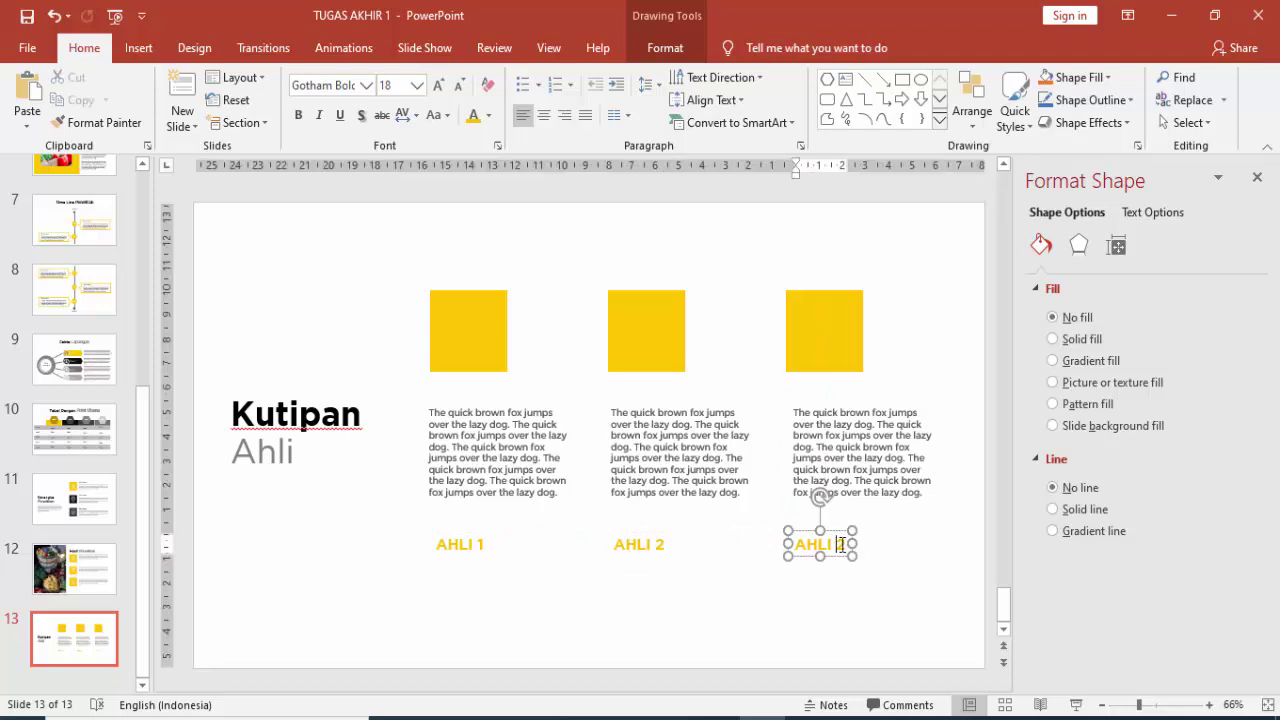
{"action": "type", "text": "3"}
{"action": "left_click", "coordinate": [908, 543]}
{"action": "scroll", "coordinate": [906, 543], "scroll_direction": "down", "scroll_amount": 2, "text": "ctrl"}
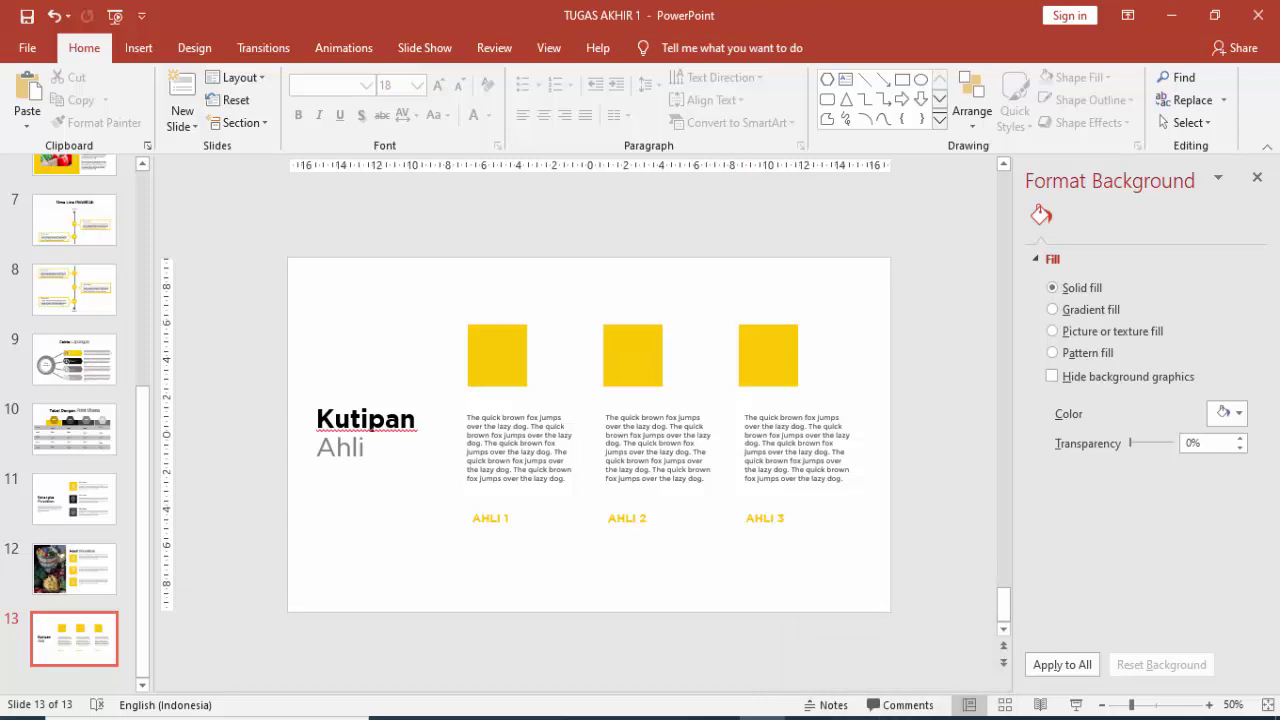
- Apply Very Loose character spacing to the AHLI 1, AHLI 2 and AHLI 3 labels
{"action": "left_click", "coordinate": [497, 516]}
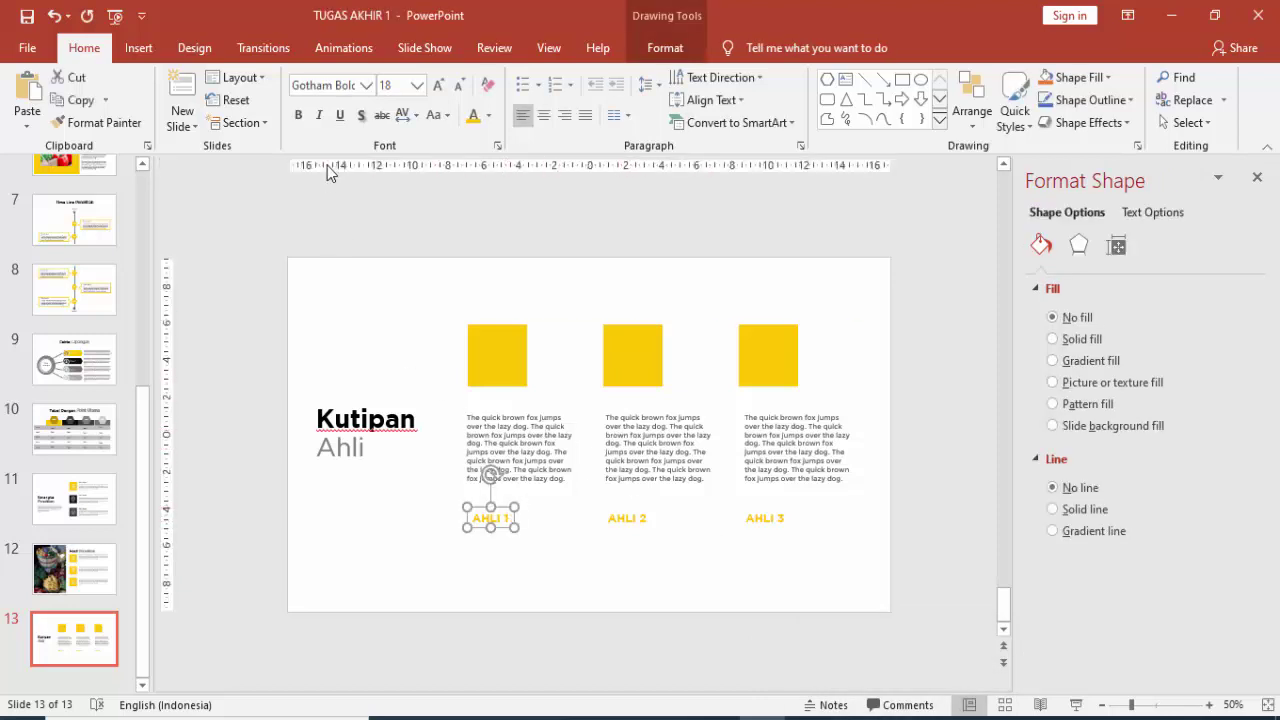
{"action": "left_click", "coordinate": [410, 114]}
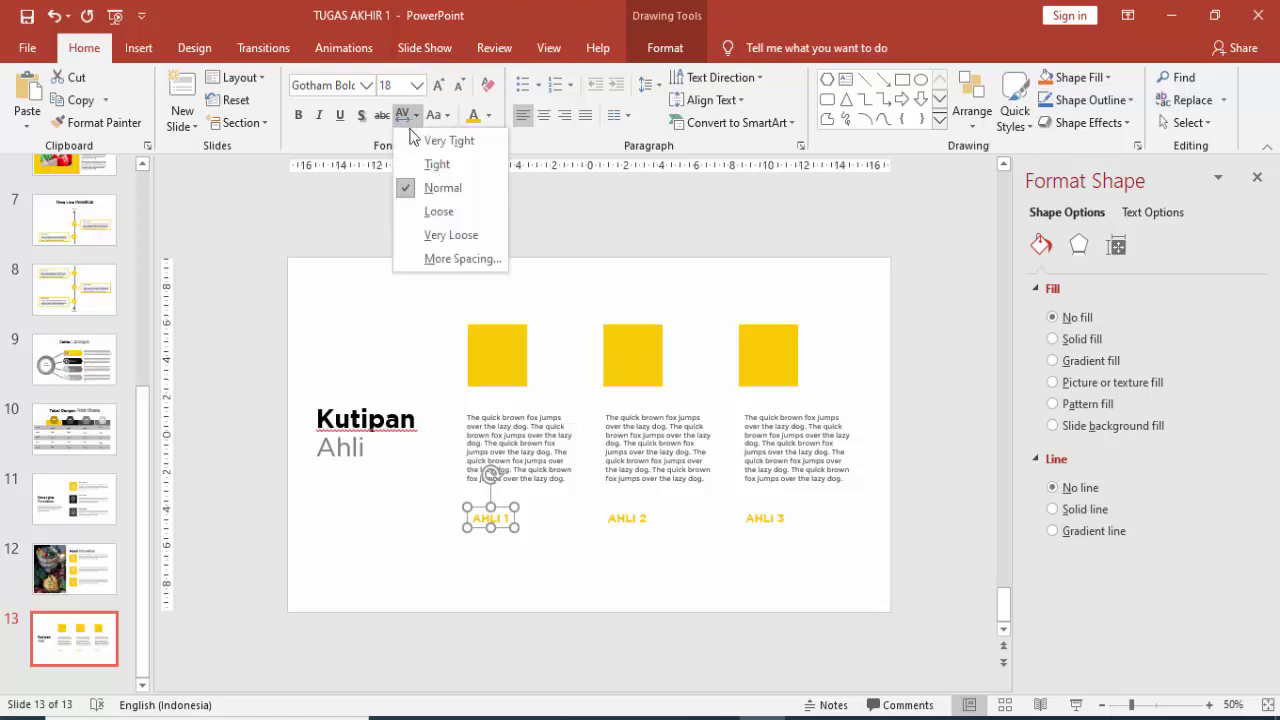
{"action": "left_click", "coordinate": [432, 236]}
{"action": "left_click", "coordinate": [630, 518]}
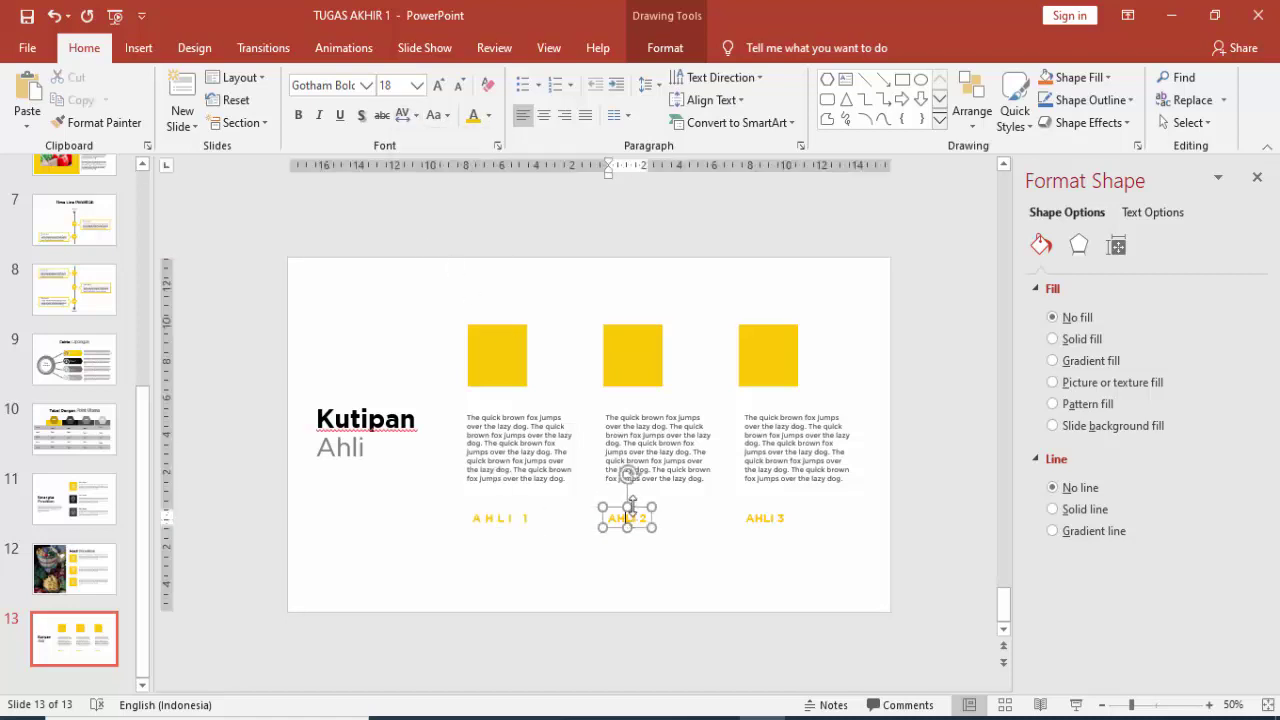
{"action": "left_click", "coordinate": [410, 114]}
{"action": "left_click", "coordinate": [432, 235]}
{"action": "left_click", "coordinate": [765, 518]}
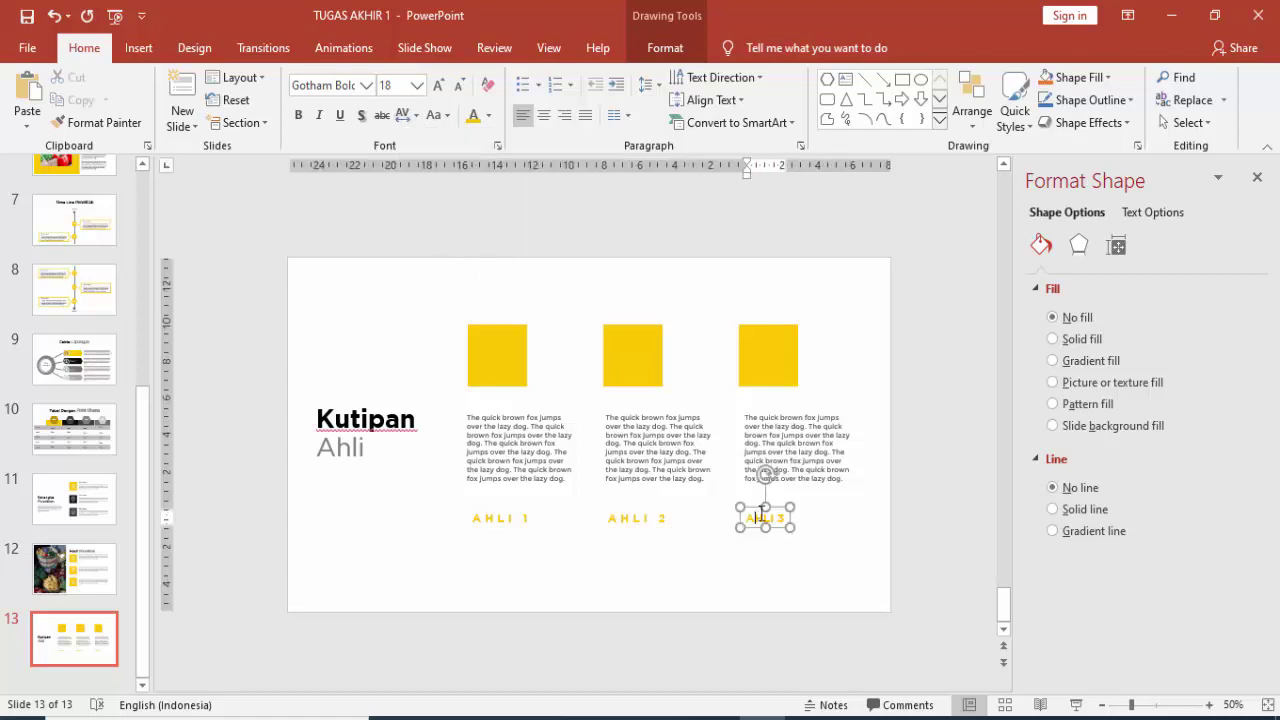
{"action": "left_click", "coordinate": [410, 114]}
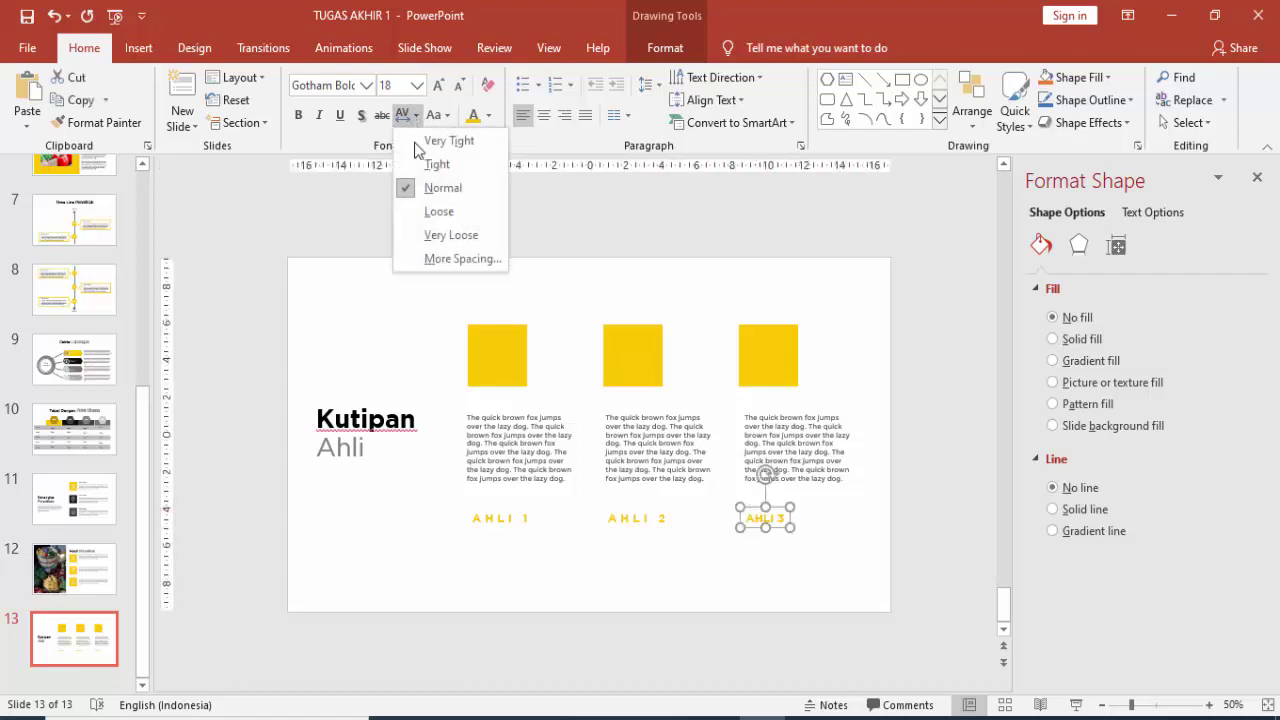
{"action": "left_click", "coordinate": [440, 236]}
{"action": "left_click", "coordinate": [850, 522]}
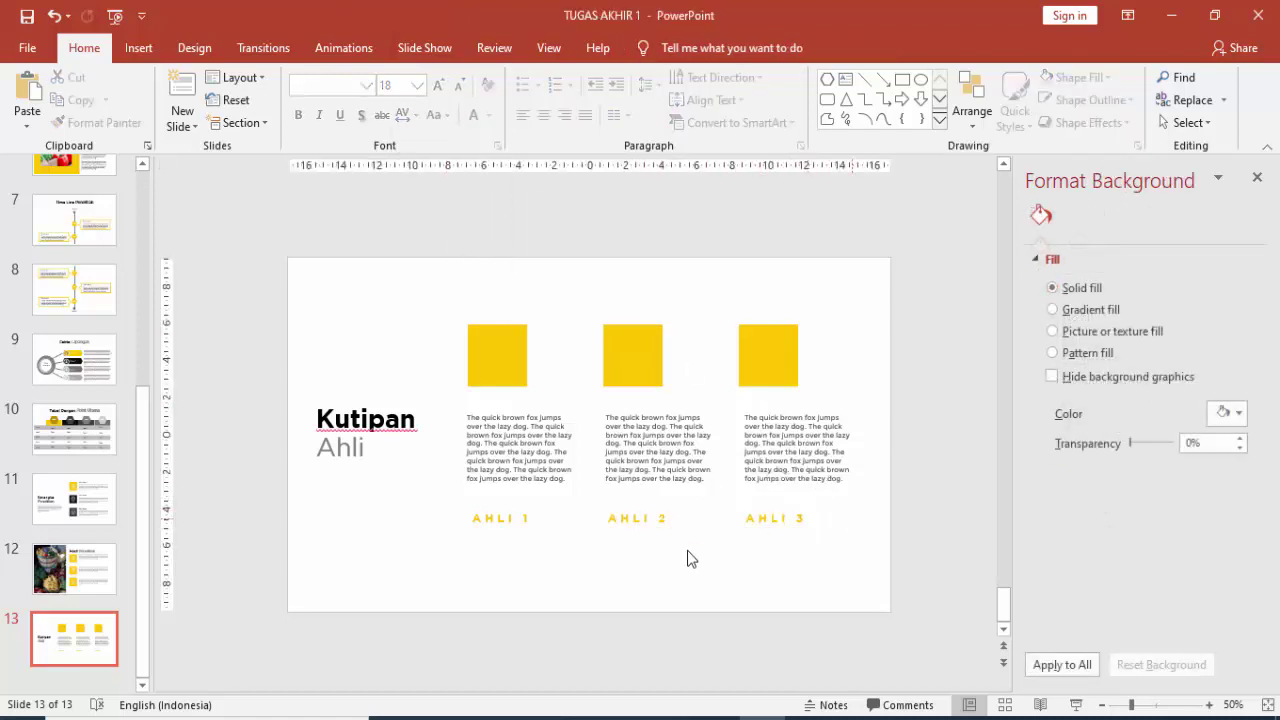
- Step through the slides from slide 1 down to slide 13 'Kutipan Ahli'
{"action": "scroll", "coordinate": [145, 190], "scroll_direction": "up", "scroll_amount": 10}
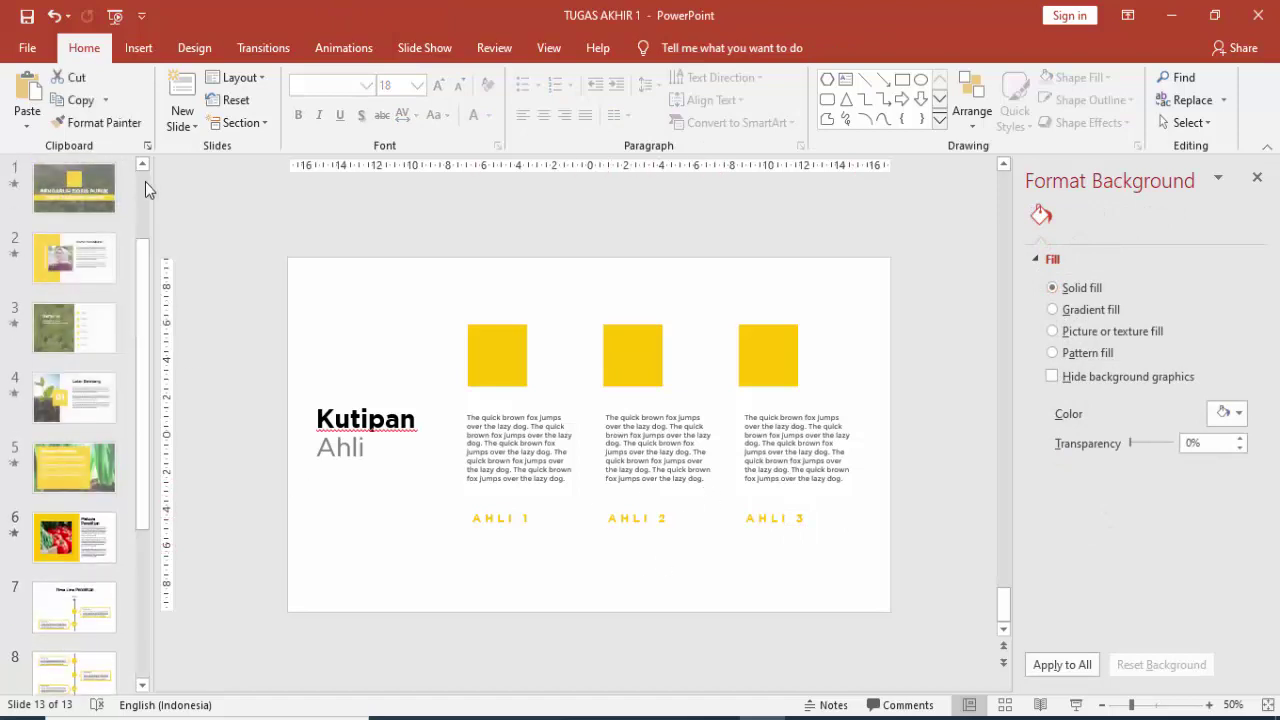
{"action": "left_click", "coordinate": [74, 197]}
{"action": "left_click", "coordinate": [74, 267]}
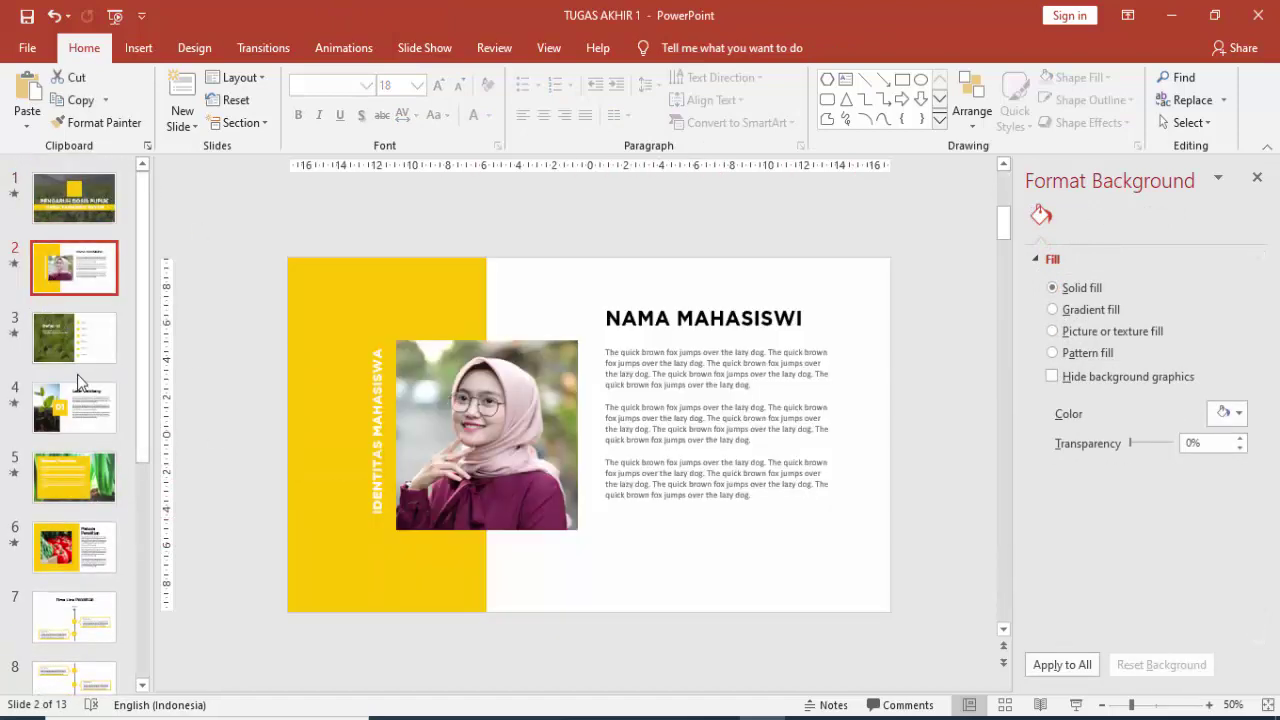
{"action": "left_click", "coordinate": [81, 332]}
{"action": "left_click", "coordinate": [98, 428]}
{"action": "left_click", "coordinate": [102, 477]}
{"action": "left_click", "coordinate": [113, 568]}
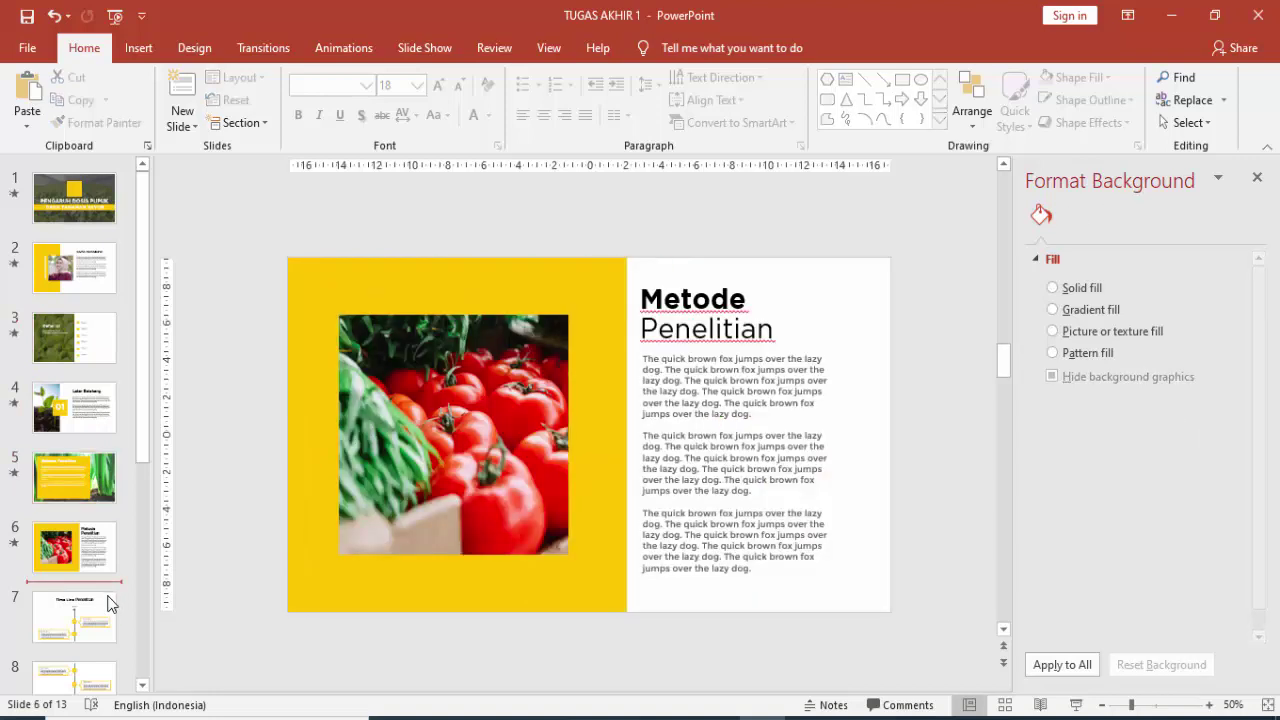
{"action": "left_click", "coordinate": [116, 602]}
{"action": "scroll", "coordinate": [123, 597], "scroll_direction": "down", "scroll_amount": 1}
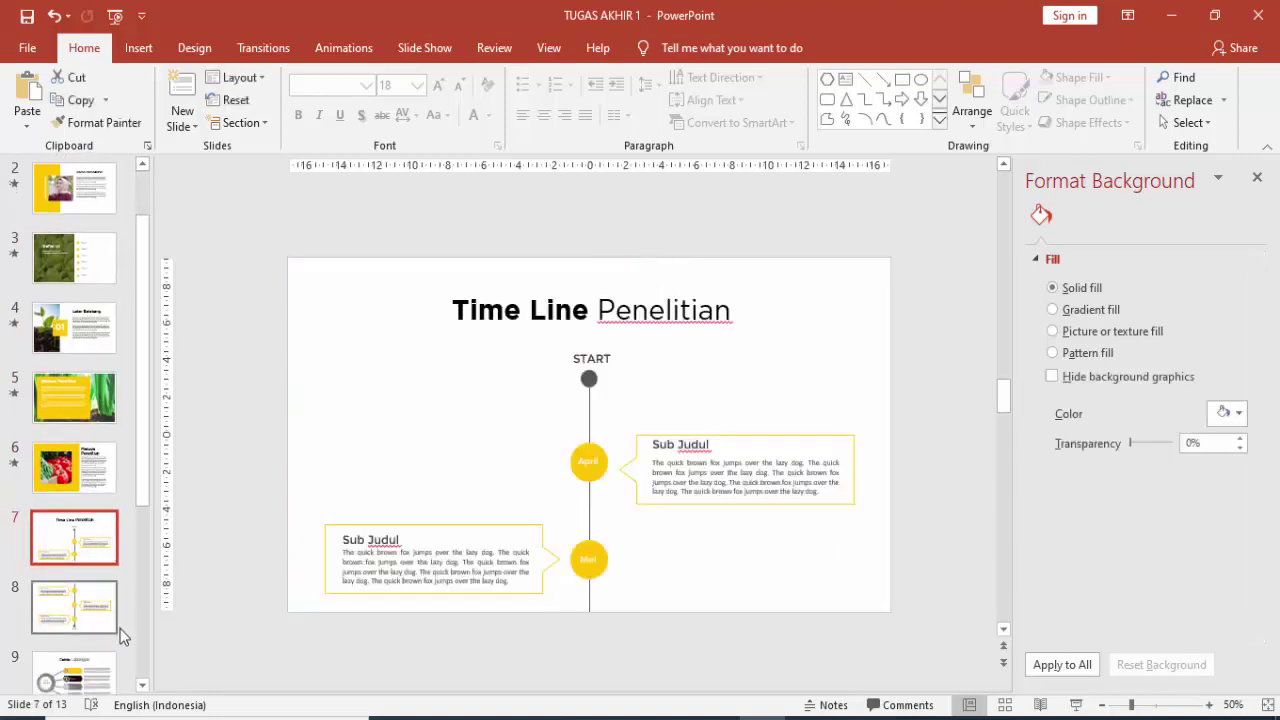
{"action": "left_click", "coordinate": [113, 610]}
{"action": "scroll", "coordinate": [110, 600], "scroll_direction": "down", "scroll_amount": 1}
{"action": "left_click", "coordinate": [107, 600]}
{"action": "scroll", "coordinate": [94, 597], "scroll_direction": "down", "scroll_amount": 1}
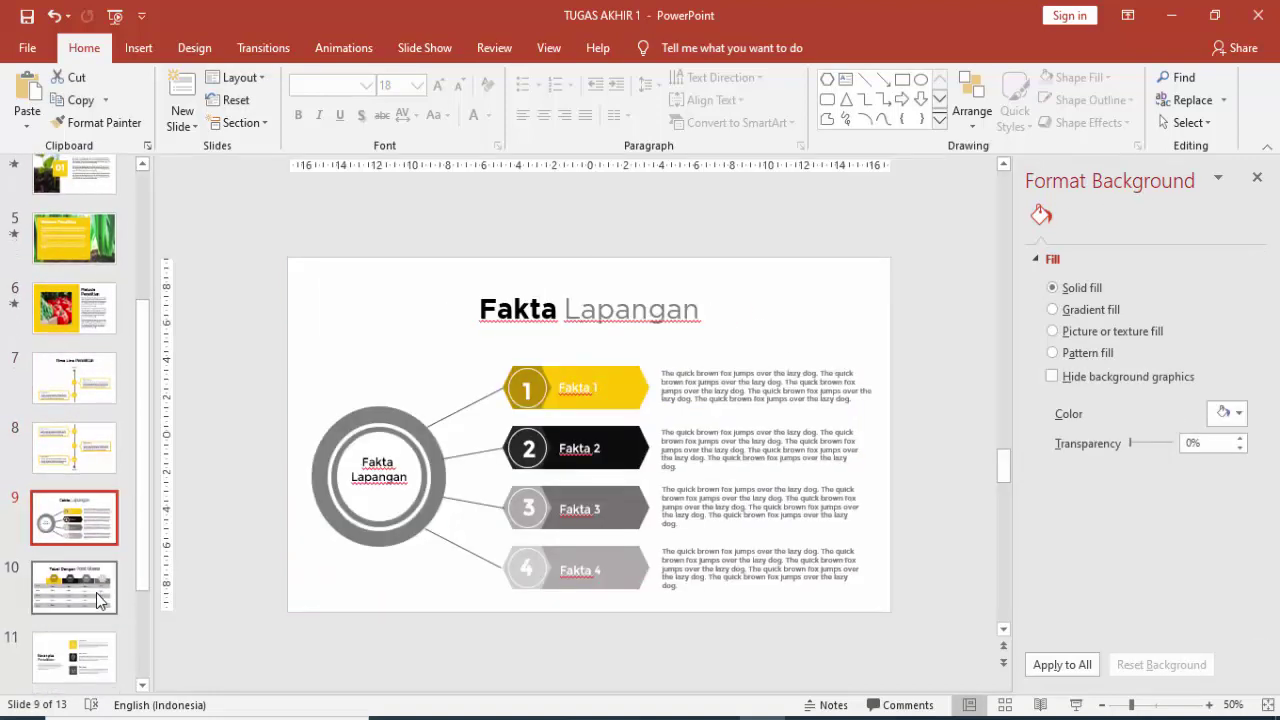
{"action": "left_click", "coordinate": [103, 665]}
{"action": "key", "text": "Down"}
{"action": "key", "text": "Down"}
{"action": "scroll", "coordinate": [118, 640], "scroll_direction": "down", "scroll_amount": 1}
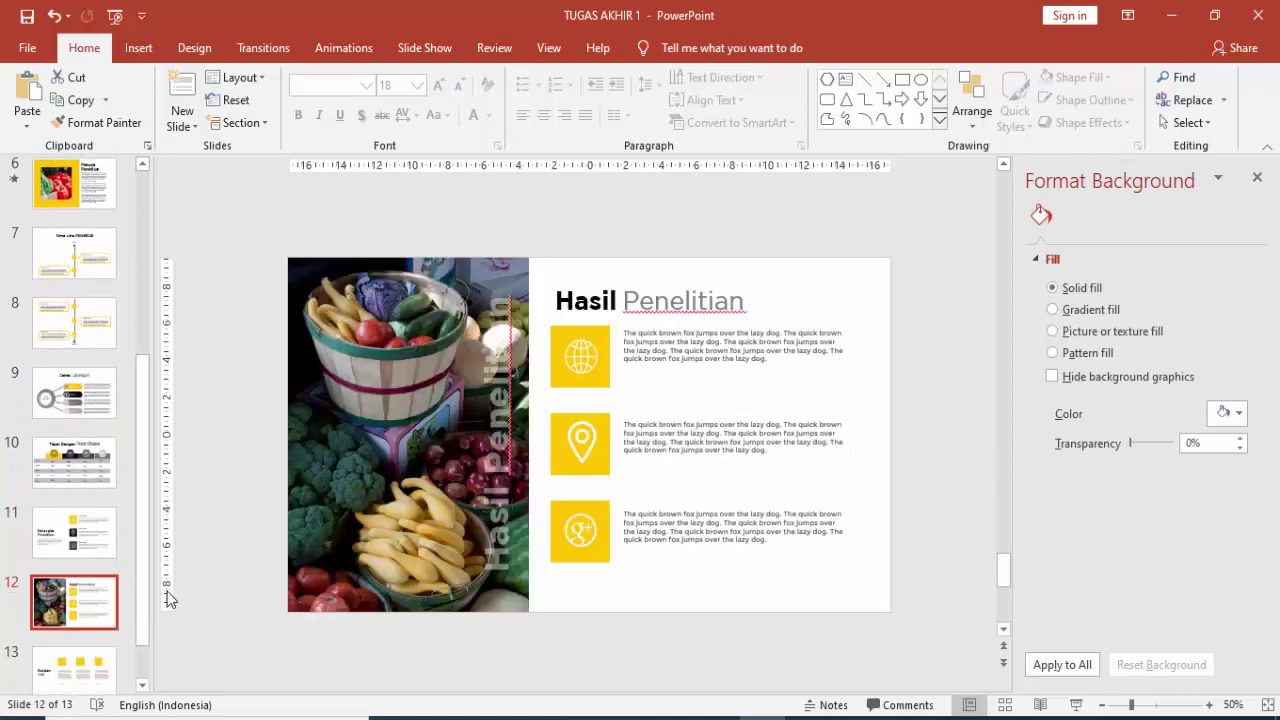
{"action": "left_click", "coordinate": [113, 665]}
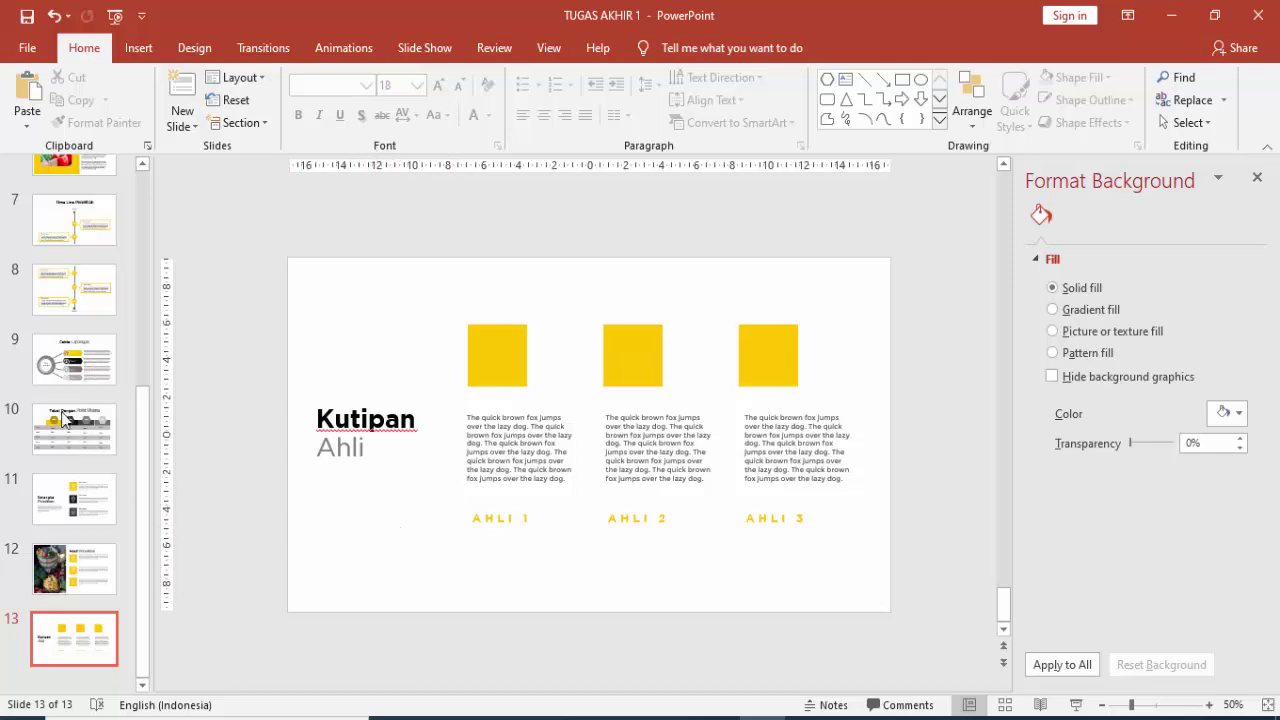
- Go back up through slides 10 to 4 'Latar Belakang'
{"action": "left_click", "coordinate": [103, 447]}
{"action": "left_click", "coordinate": [95, 497]}
{"action": "left_click", "coordinate": [94, 355]}
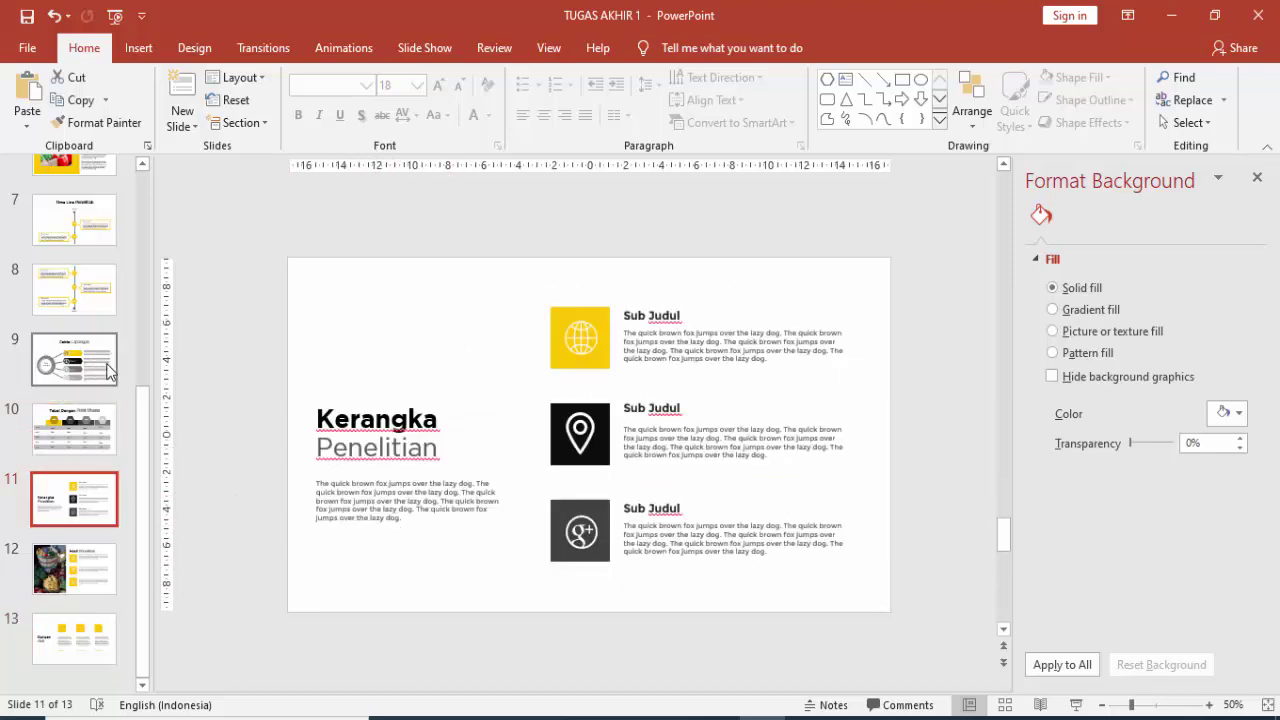
{"action": "left_click", "coordinate": [90, 290]}
{"action": "left_click", "coordinate": [64, 210]}
{"action": "key", "text": "Up"}
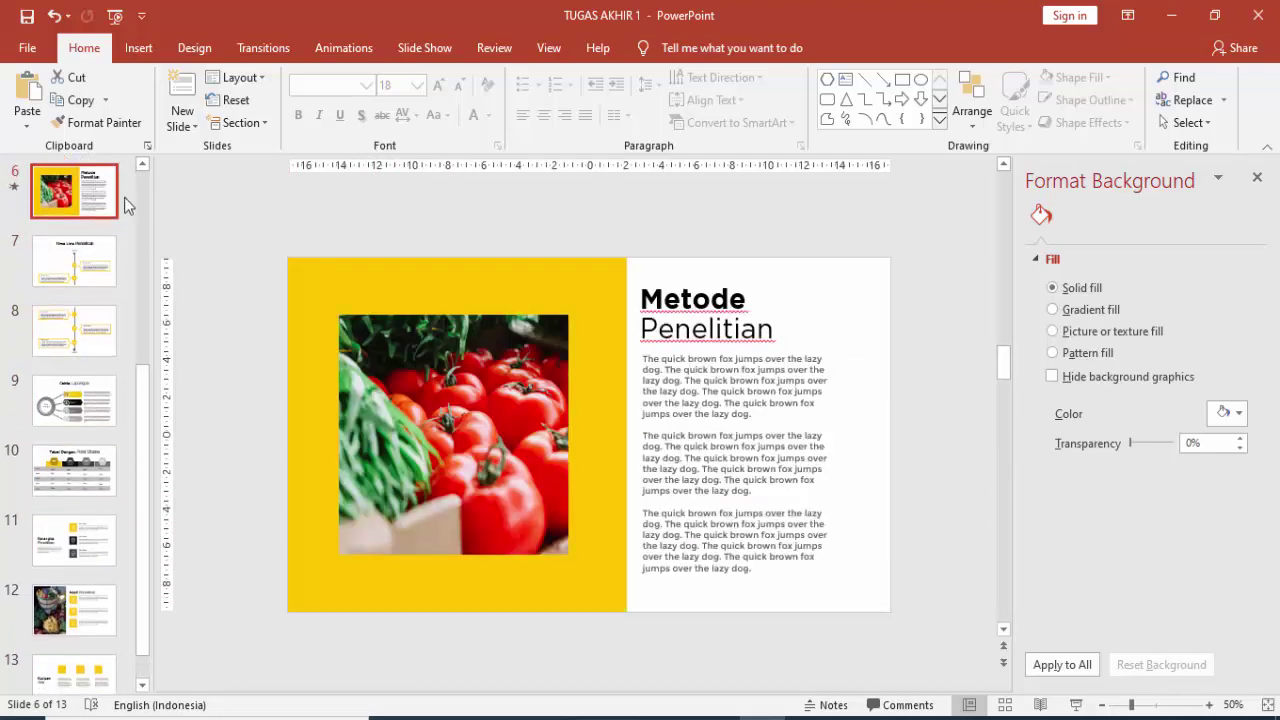
{"action": "key", "text": "Up"}
{"action": "key", "text": "Up"}
{"action": "key", "text": "Up"}
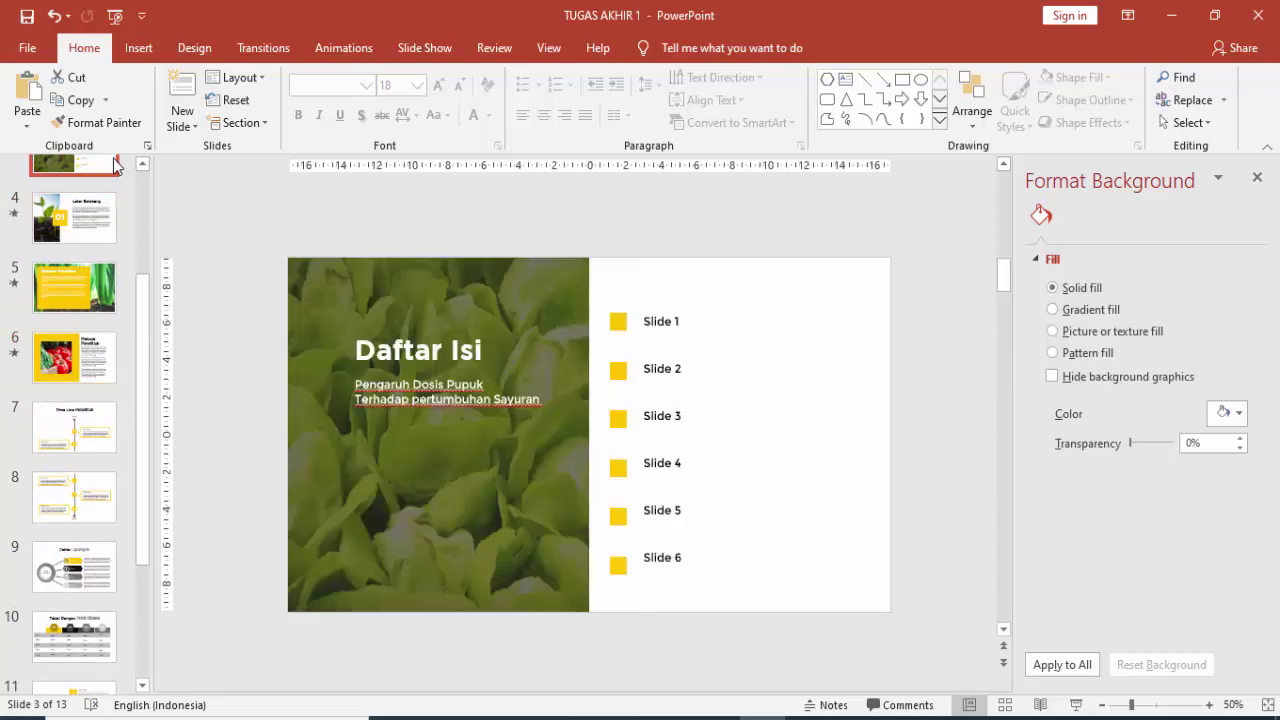
- Review every slide again in order from slide 1 to slide 13
{"action": "scroll", "coordinate": [111, 170], "scroll_direction": "up", "scroll_amount": 3}
{"action": "left_click", "coordinate": [110, 192]}
{"action": "left_click", "coordinate": [110, 280]}
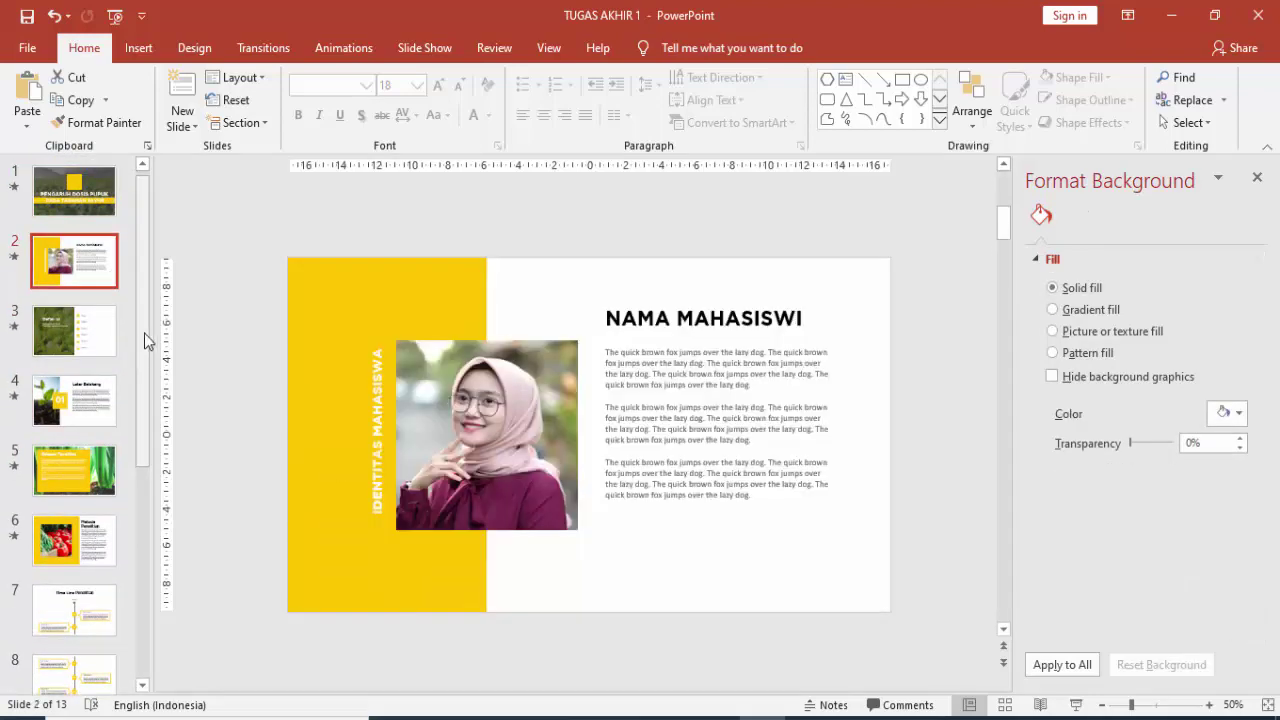
{"action": "left_click", "coordinate": [102, 348]}
{"action": "left_click", "coordinate": [102, 415]}
{"action": "left_click", "coordinate": [100, 487]}
{"action": "key", "text": "Down"}
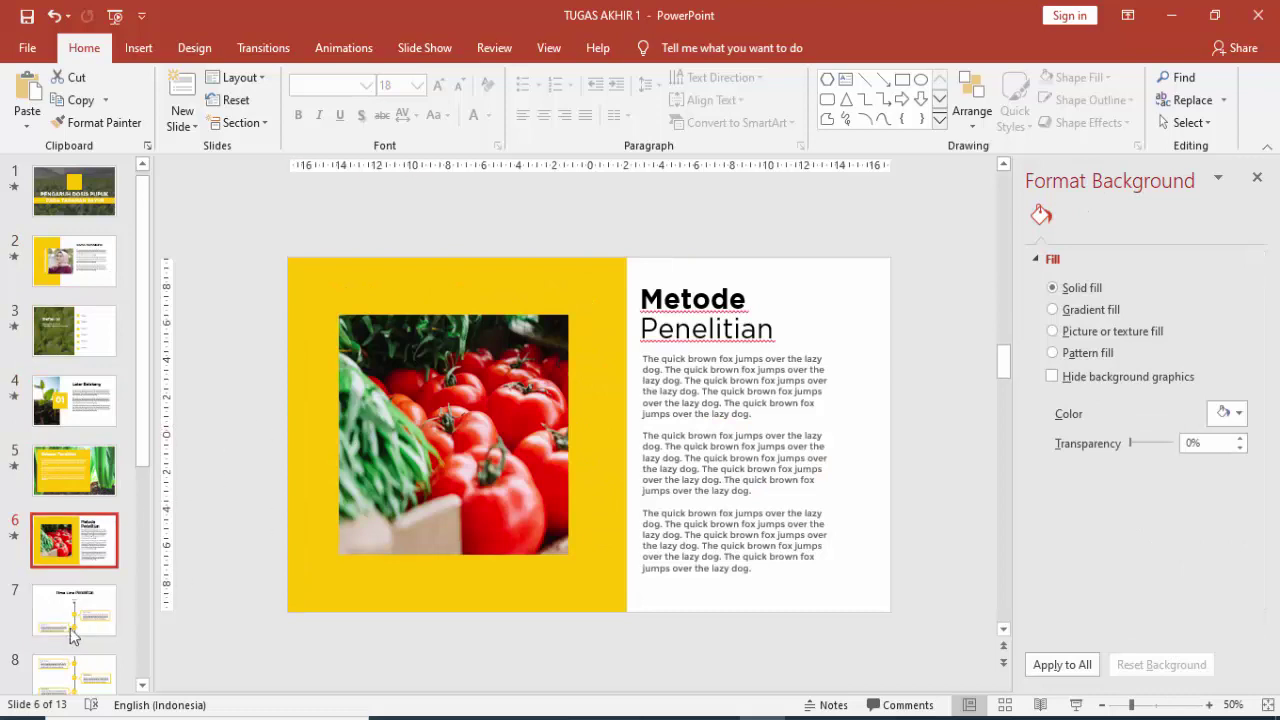
{"action": "left_click", "coordinate": [72, 636]}
{"action": "left_click", "coordinate": [75, 670]}
{"action": "scroll", "coordinate": [115, 605], "scroll_direction": "down", "scroll_amount": 2}
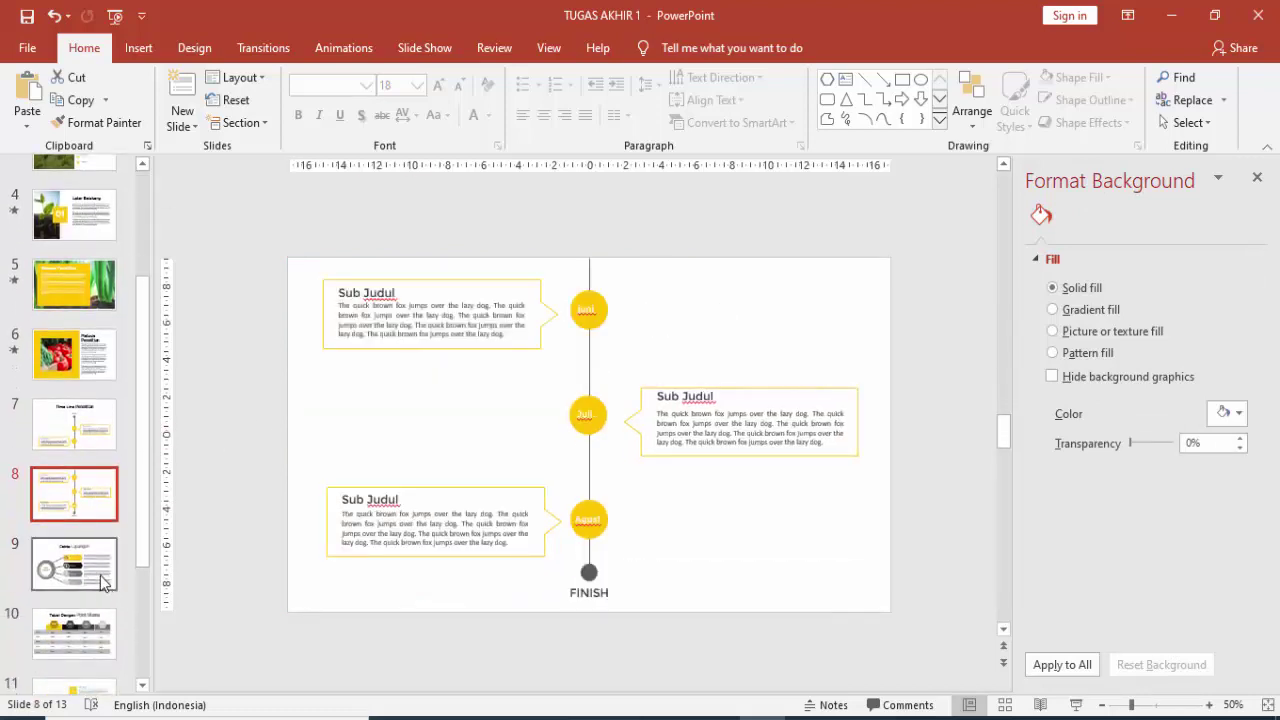
{"action": "left_click", "coordinate": [103, 584]}
{"action": "left_click", "coordinate": [95, 630]}
{"action": "scroll", "coordinate": [140, 608], "scroll_direction": "down", "scroll_amount": 1}
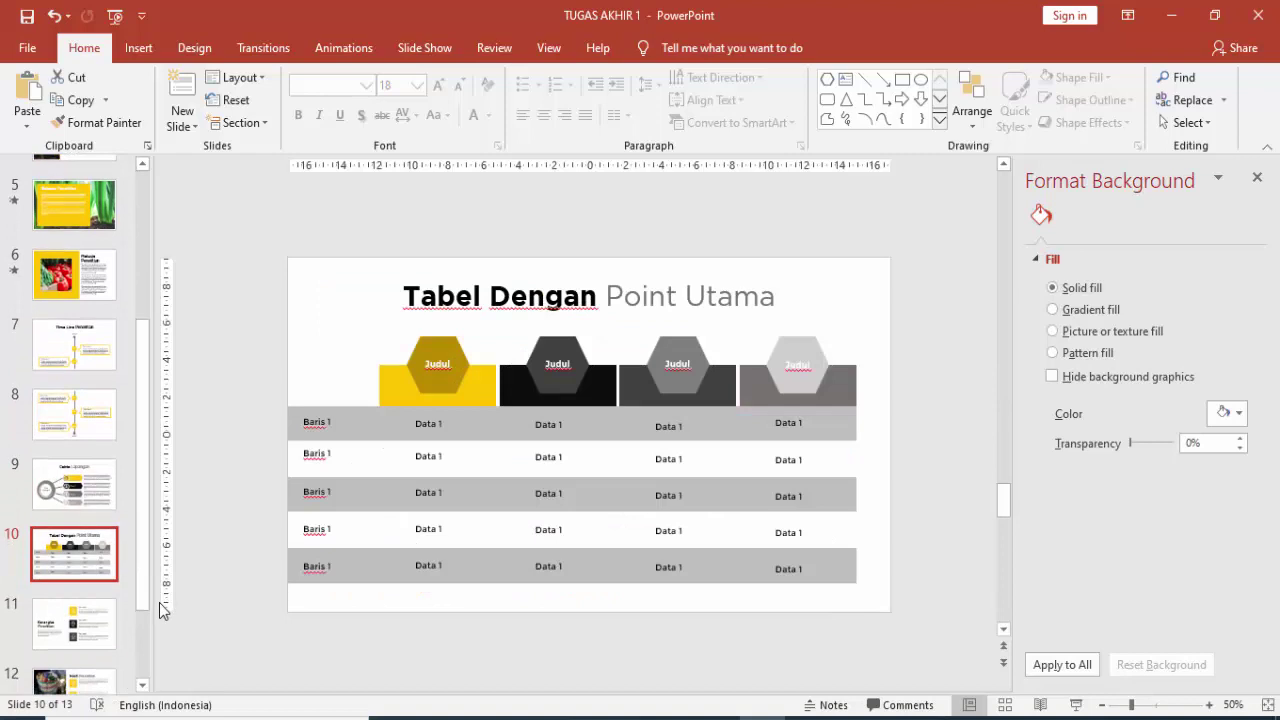
{"action": "scroll", "coordinate": [130, 580], "scroll_direction": "down", "scroll_amount": 3}
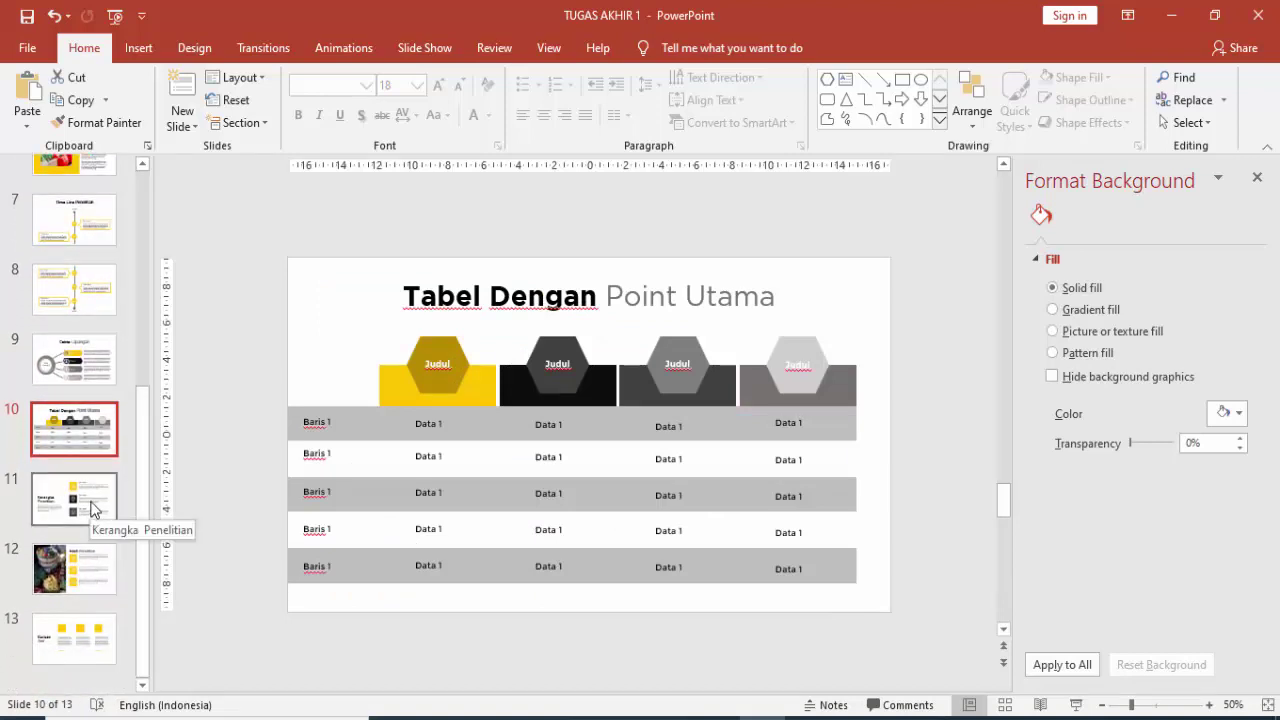
{"action": "left_click", "coordinate": [90, 505]}
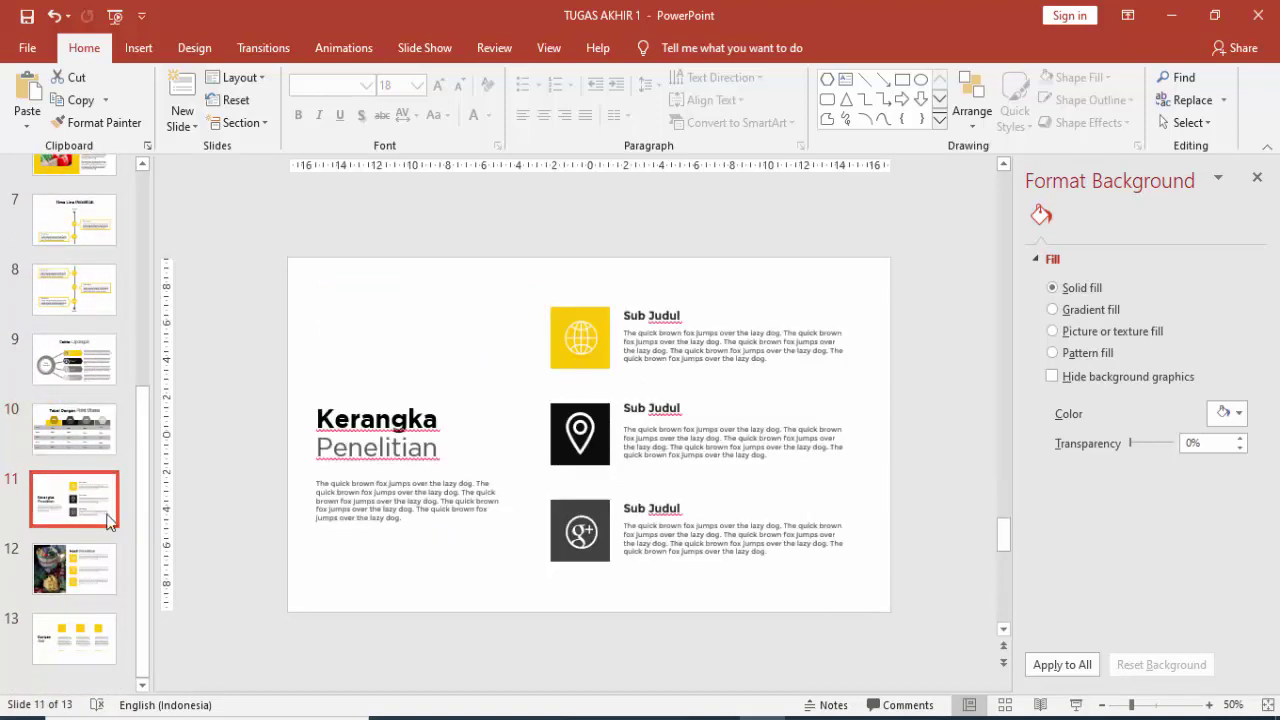
{"action": "left_click", "coordinate": [115, 575]}
{"action": "left_click", "coordinate": [110, 632]}
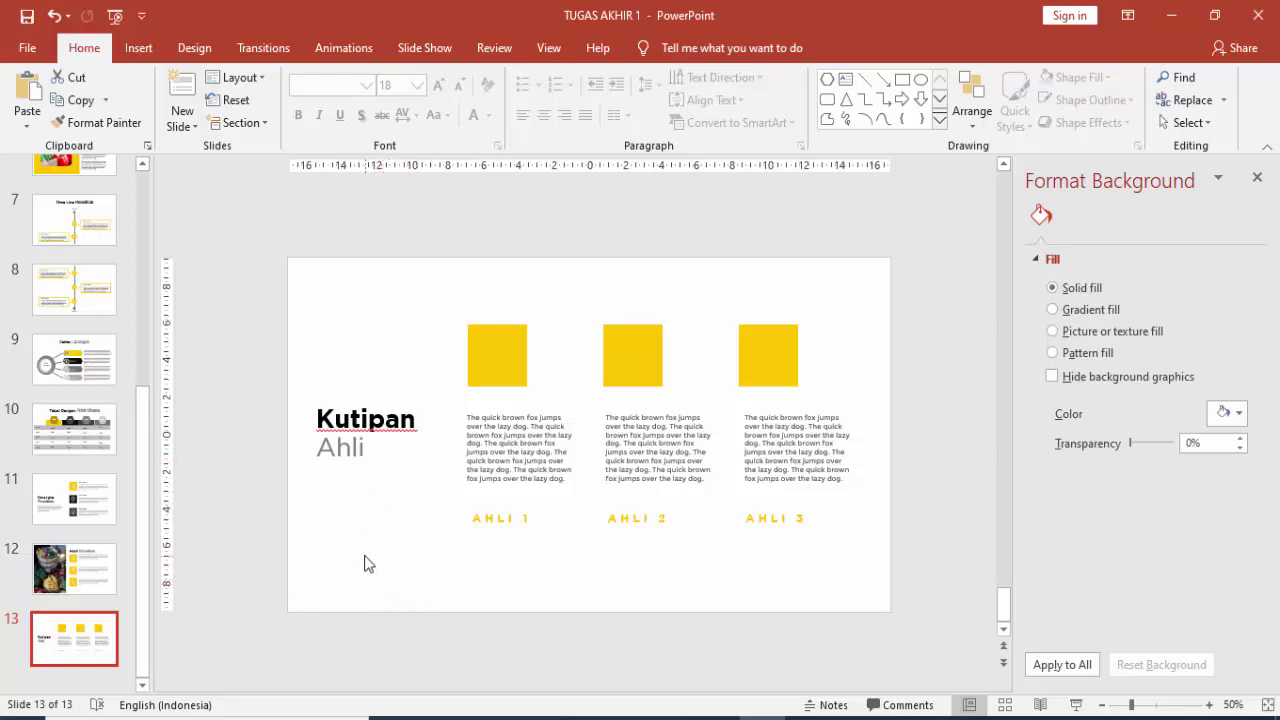
- Return to title slide 1, 'Pengaruh Dosis Pupuk Pada Tanaman Sayur'
{"action": "left_click_drag", "start_coordinate": [143, 439], "coordinate": [146, 199]}
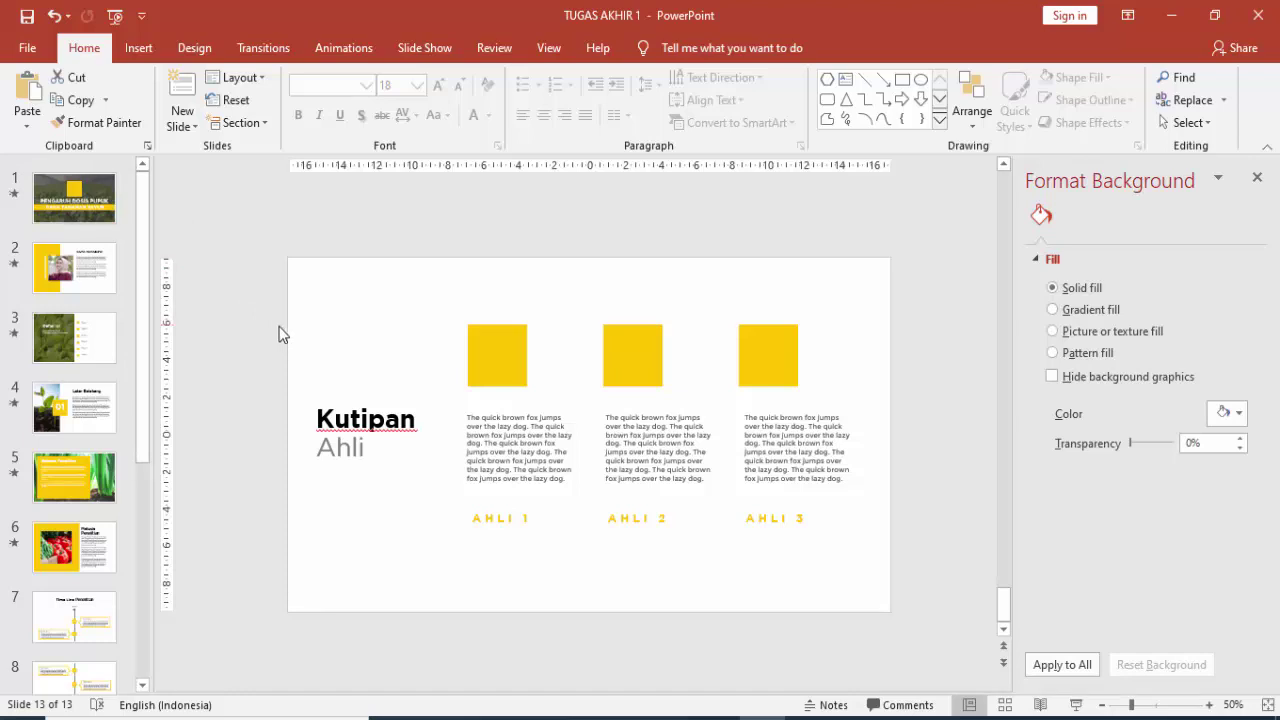
{"action": "left_click", "coordinate": [108, 220]}
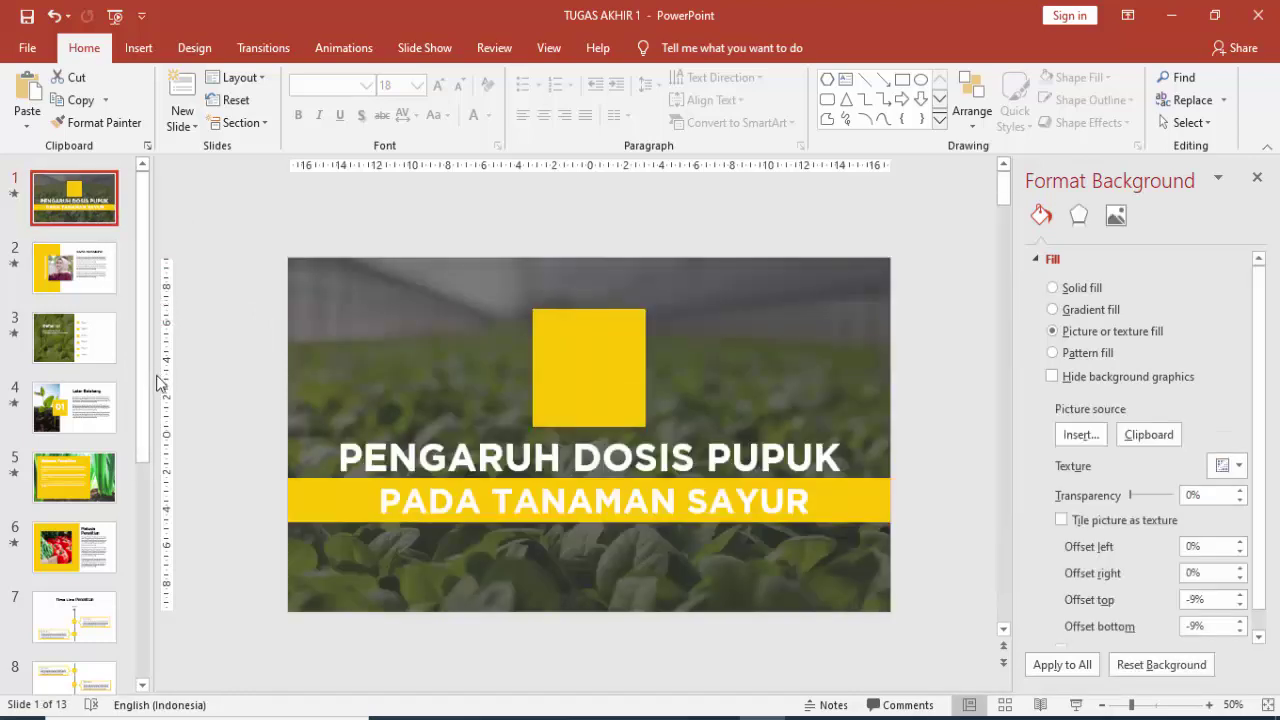
{"action": "left_click_drag", "start_coordinate": [143, 308], "coordinate": [145, 548]}
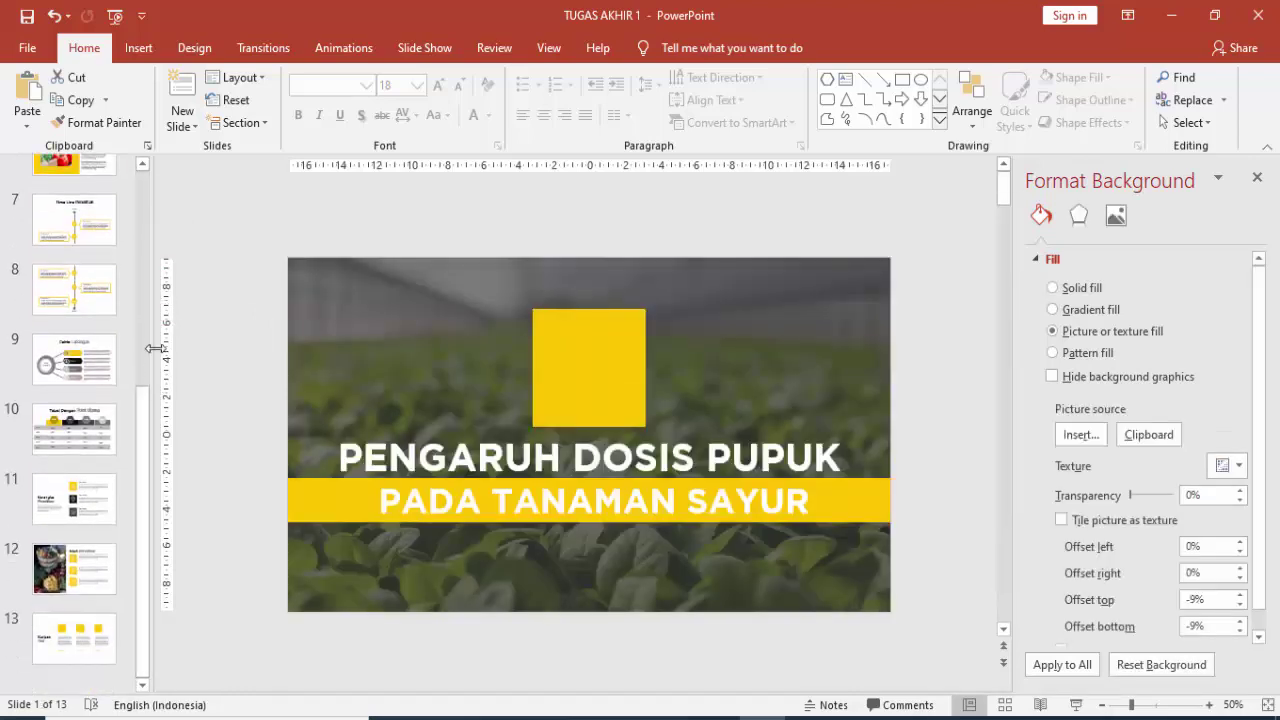